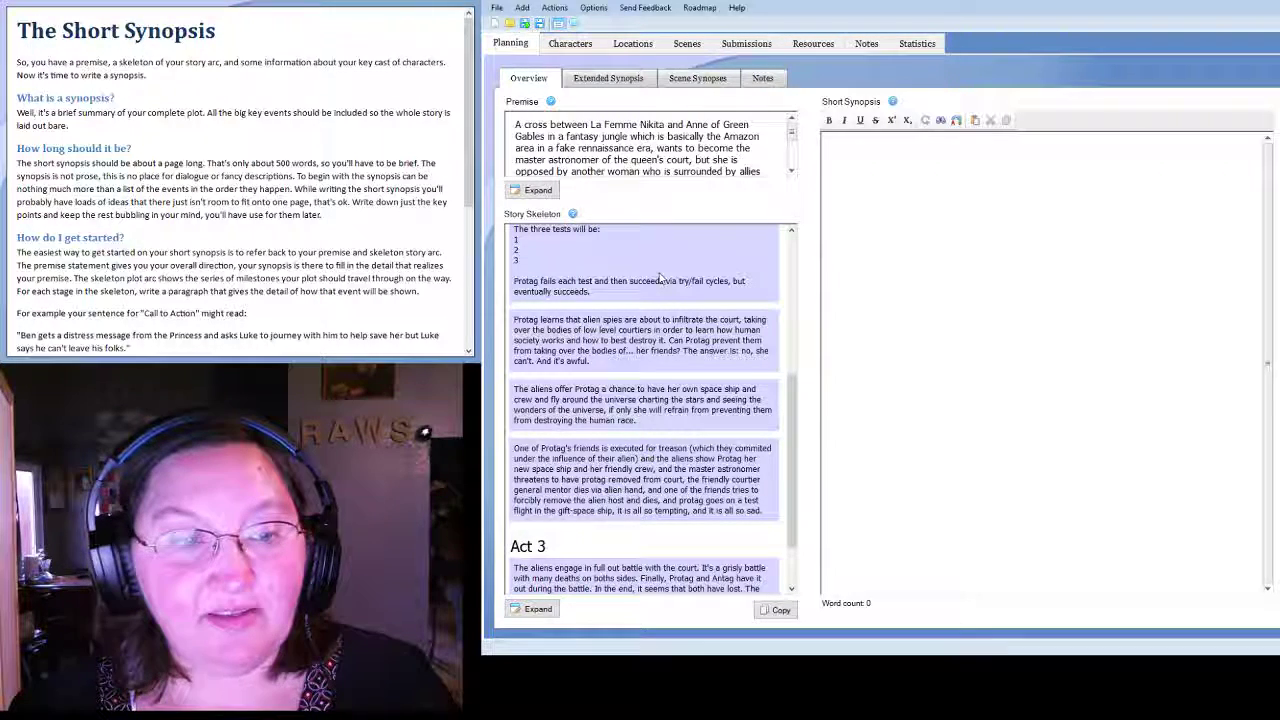
Read through all three acts of the Story Skeleton and the short synopsis guide down to its task.
scroll(660, 280, down, 2)
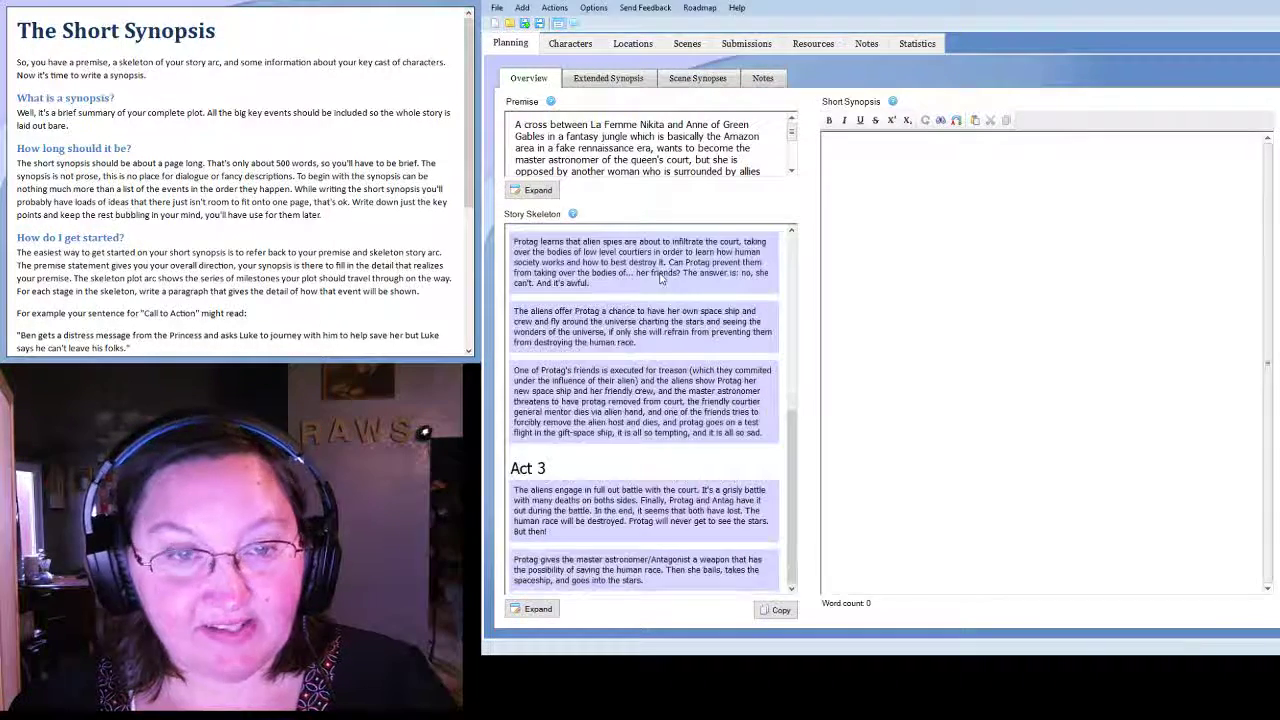
scroll(660, 280, up, 5)
scroll(660, 280, down, 5)
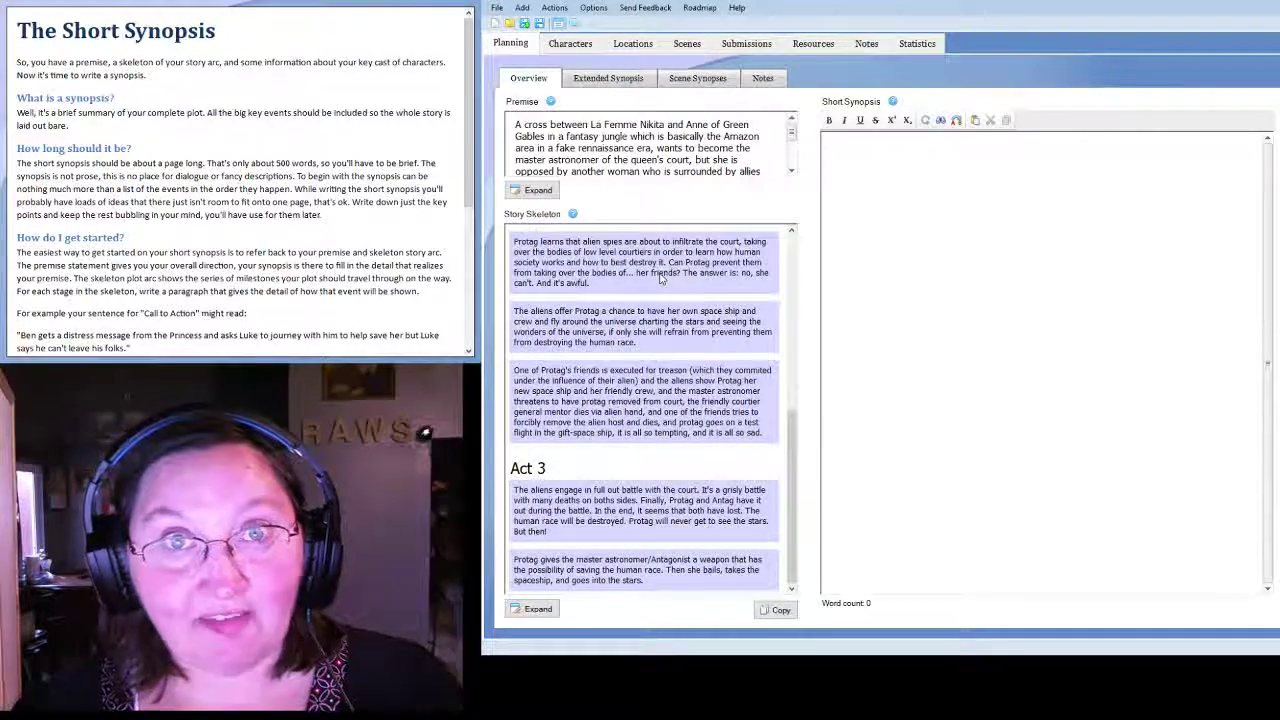
scroll(660, 280, up, 4)
scroll(660, 280, up, 4)
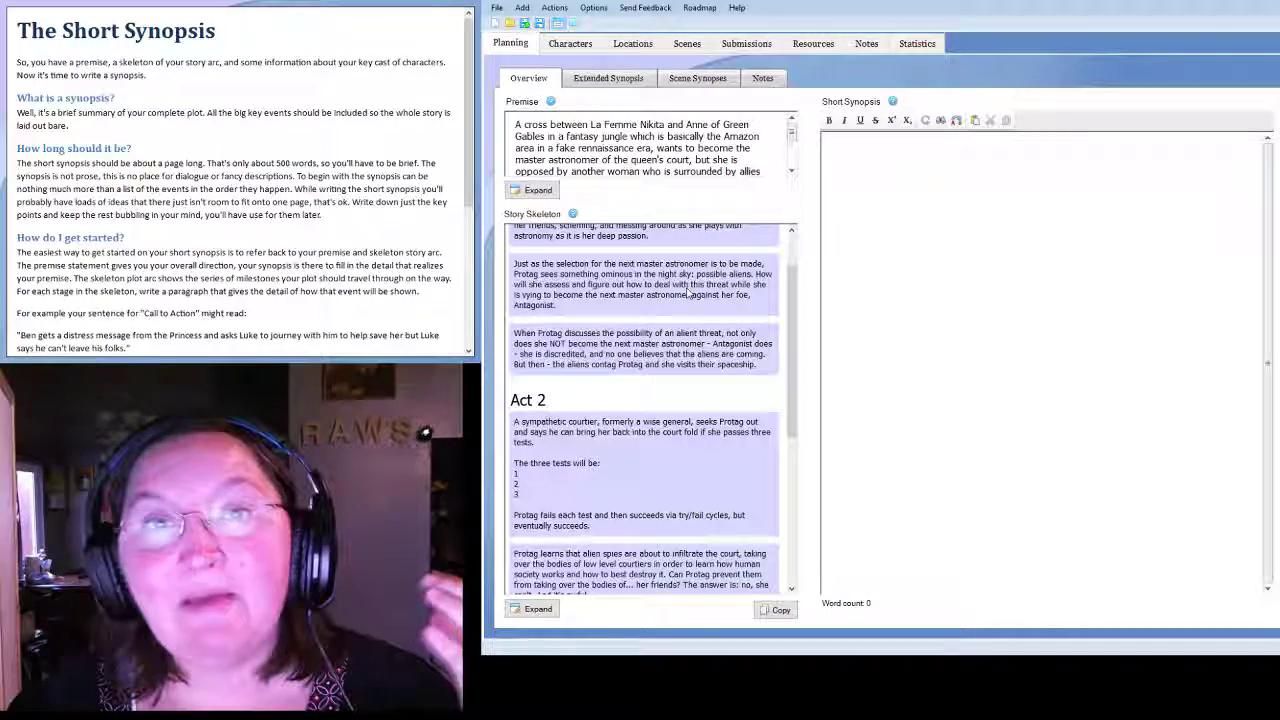
scroll(189, 242, down, 5)
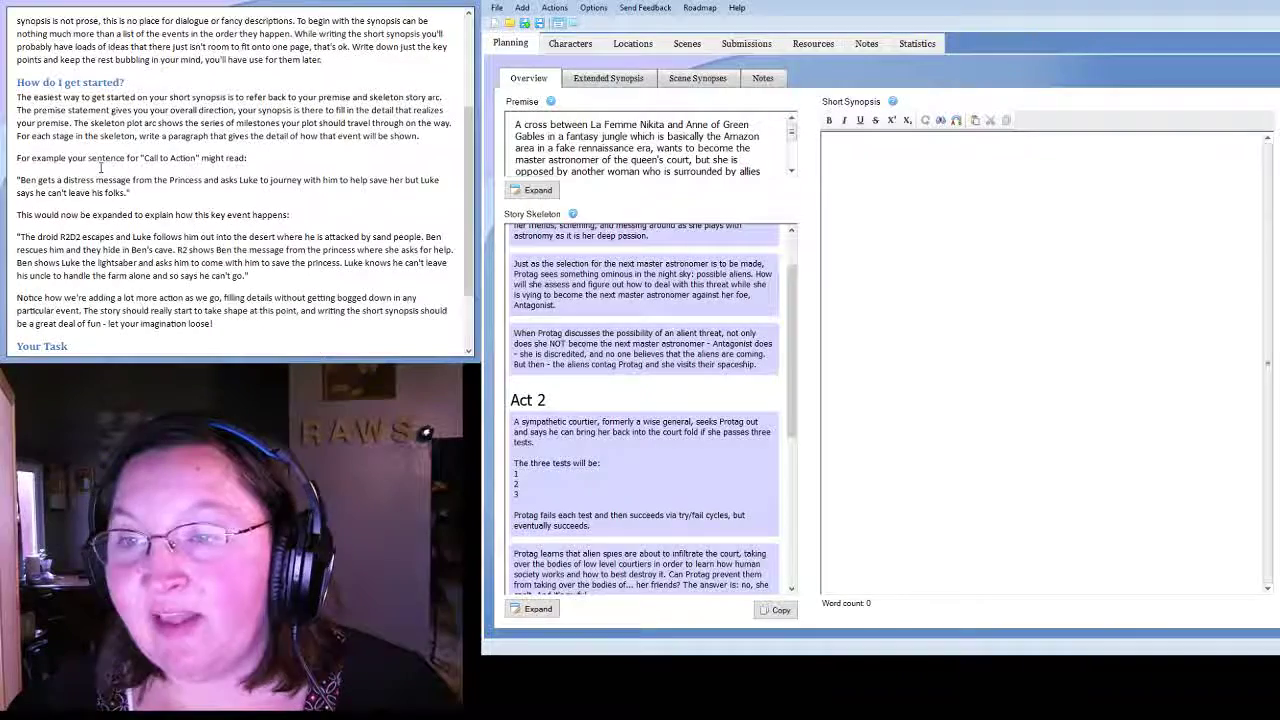
scroll(100, 168, down, 1)
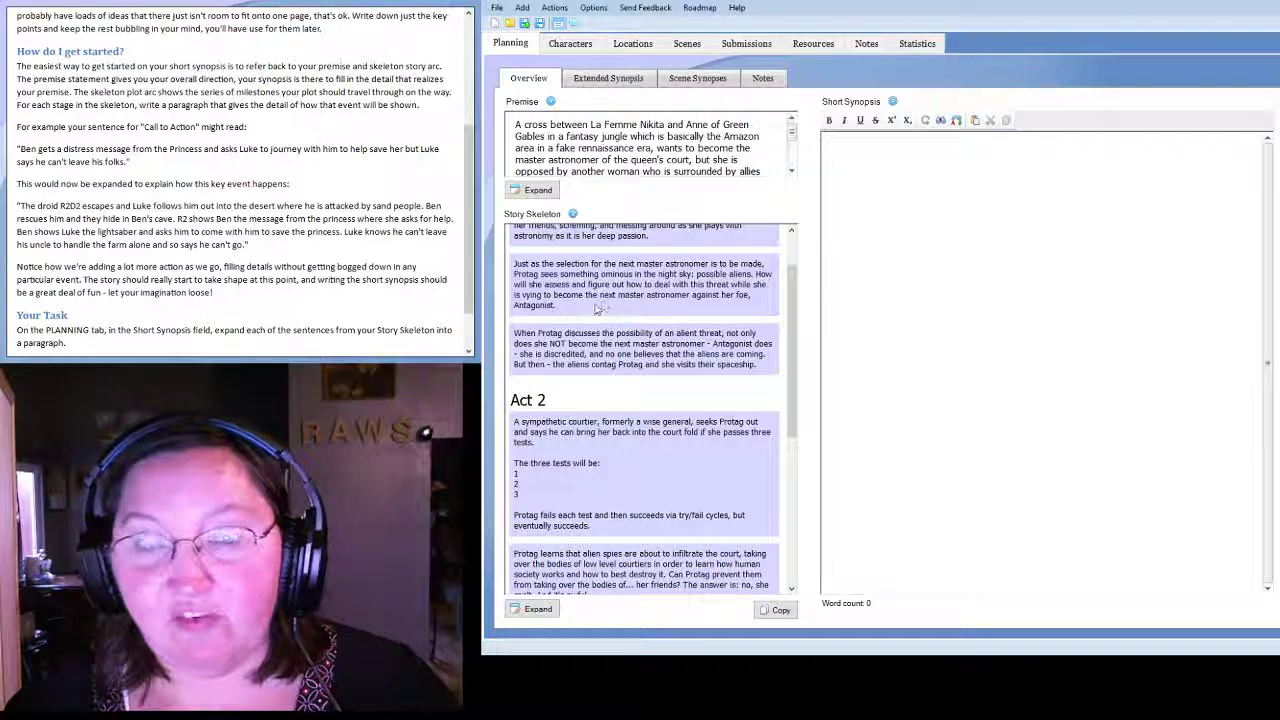
scroll(104, 201, down, 2)
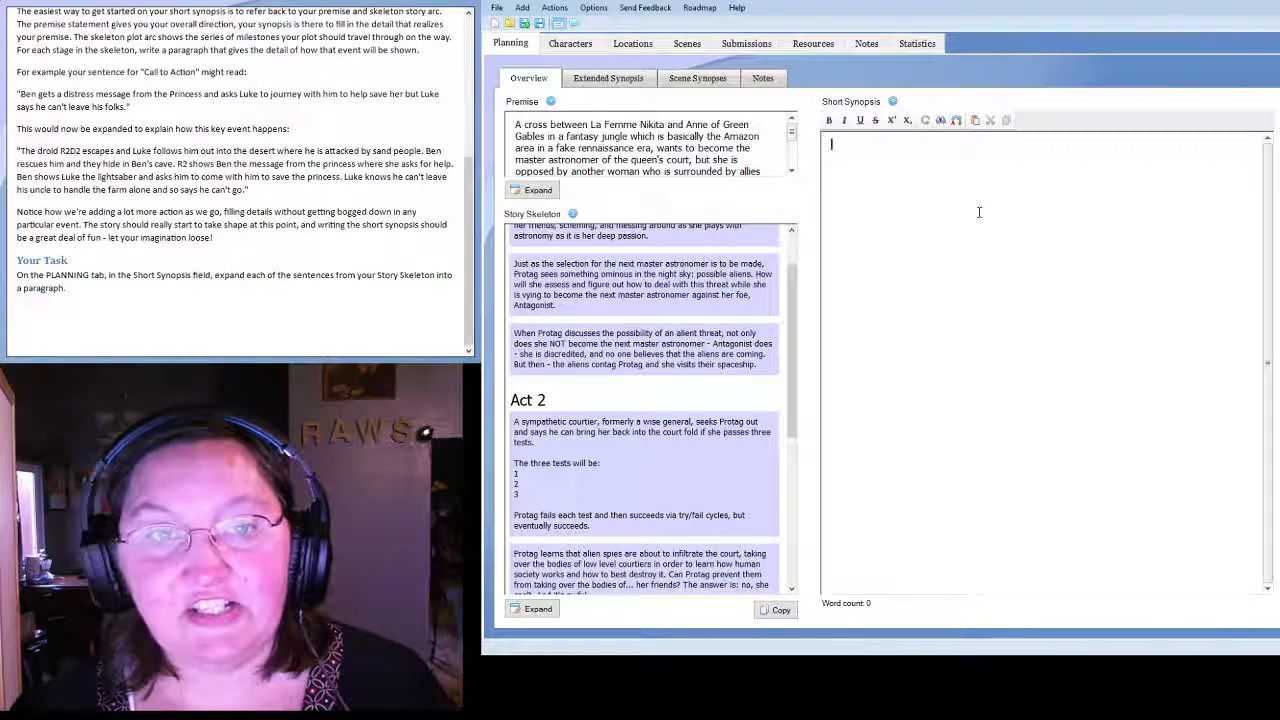
drag(790, 311, 795, 274)
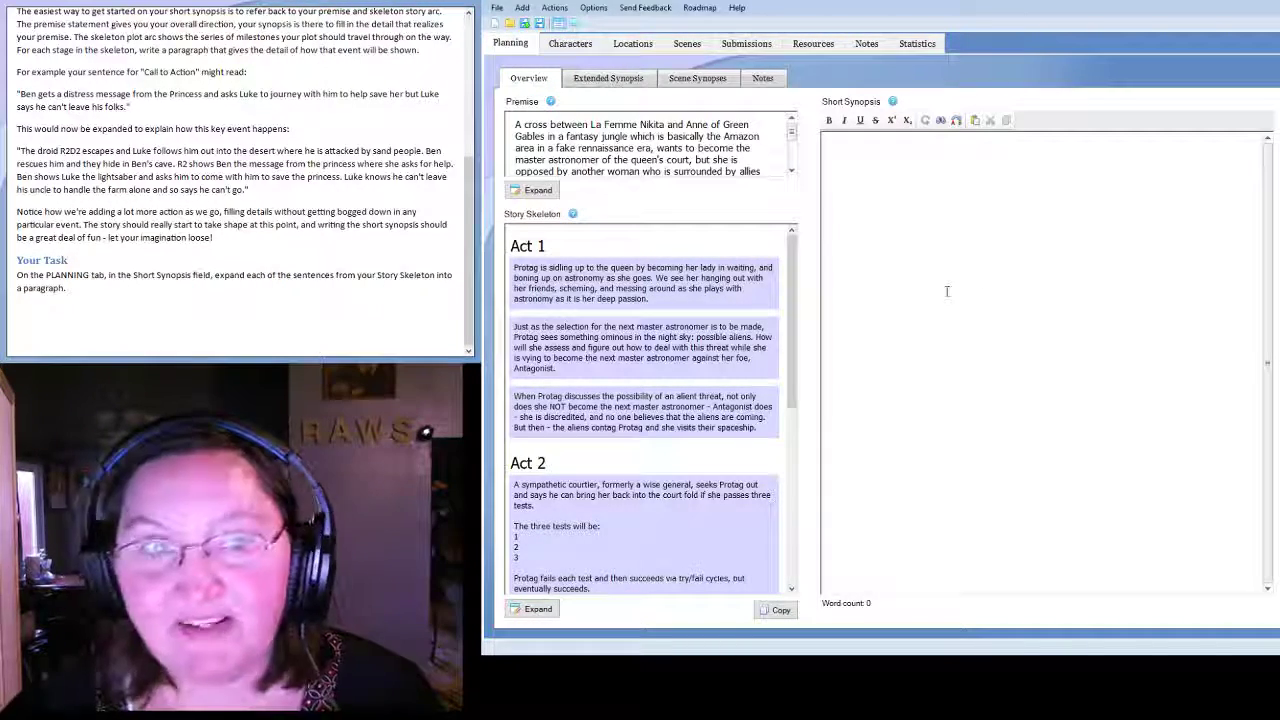
click(949, 173)
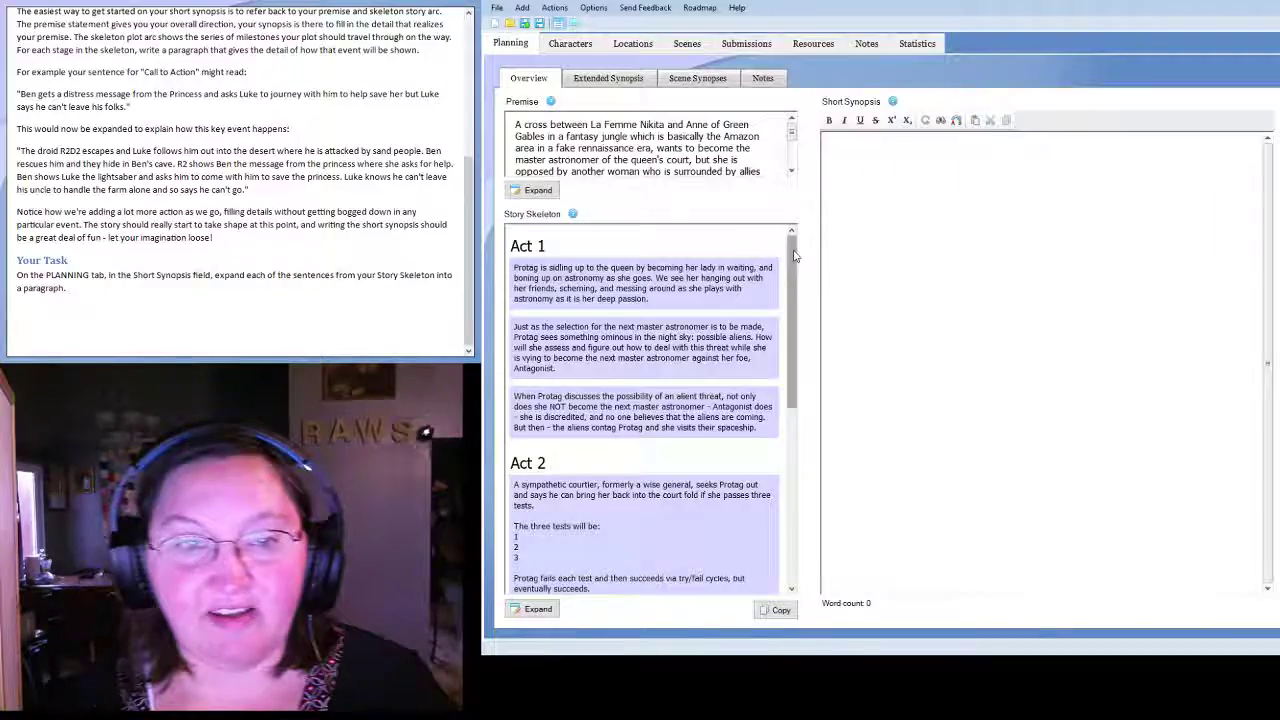
mouse_move(791, 248)
mouse_down()
mouse_move(784, 462)
mouse_move(783, 255)
mouse_up()
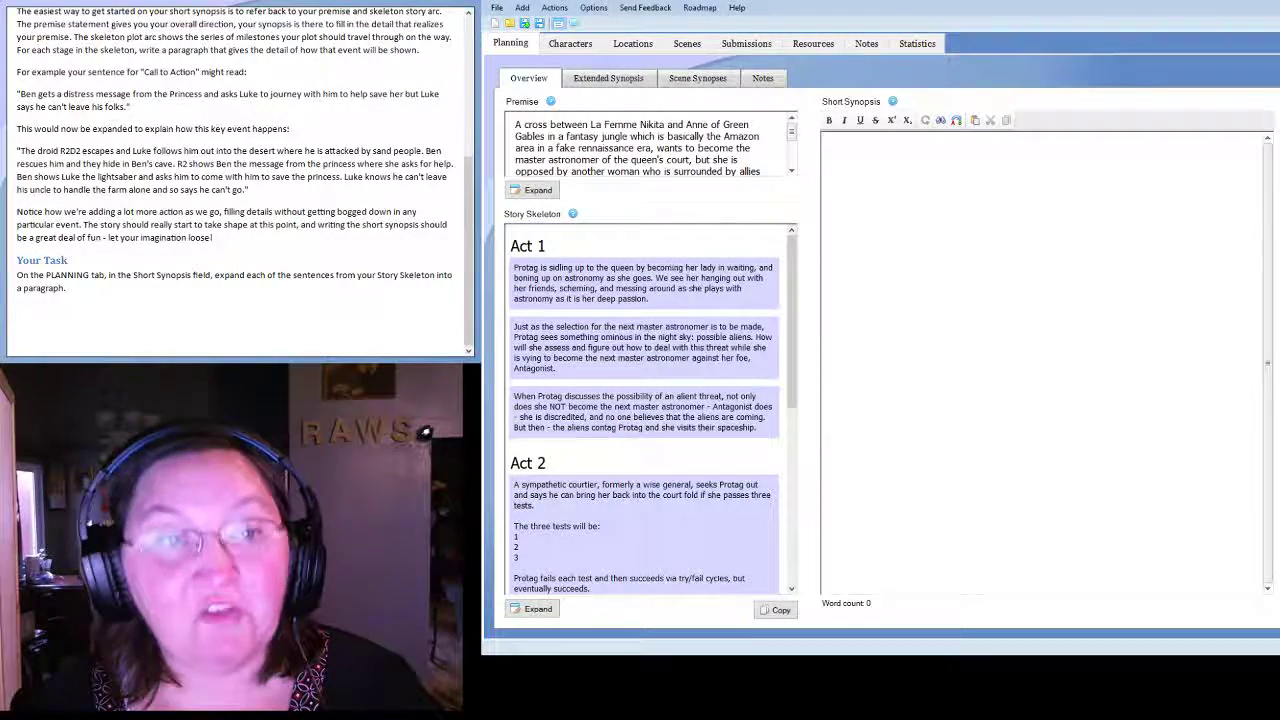
scroll(700, 505, down, 10)
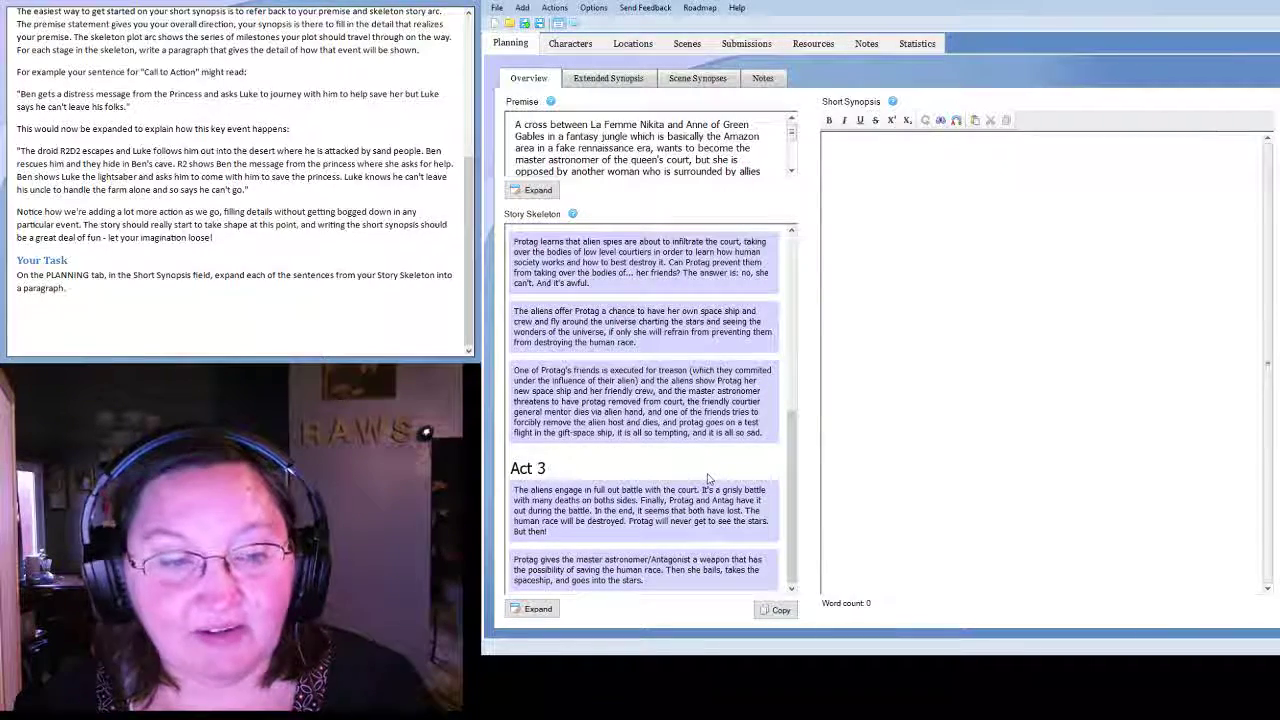
scroll(708, 479, up, 10)
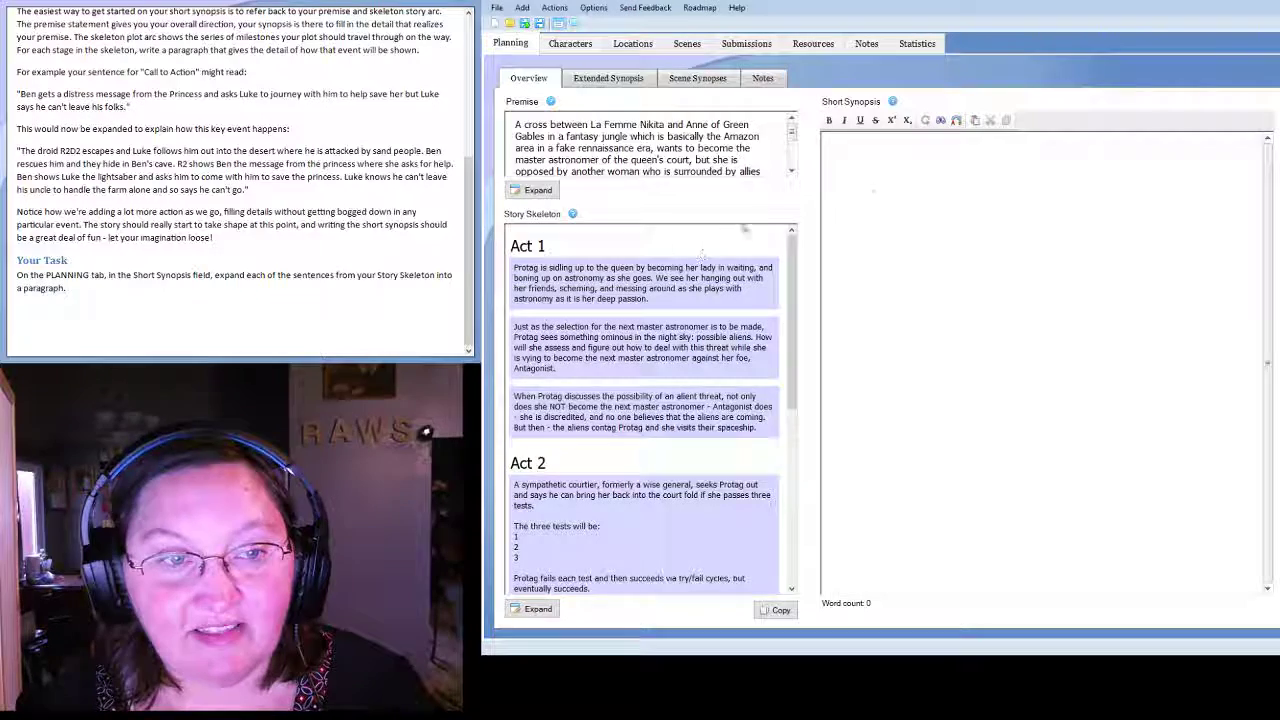
Write the short synopsis's opening sentence: "Yinia goes through a series of trials to become the Queen's lady-in-waiting.".
click(905, 178)
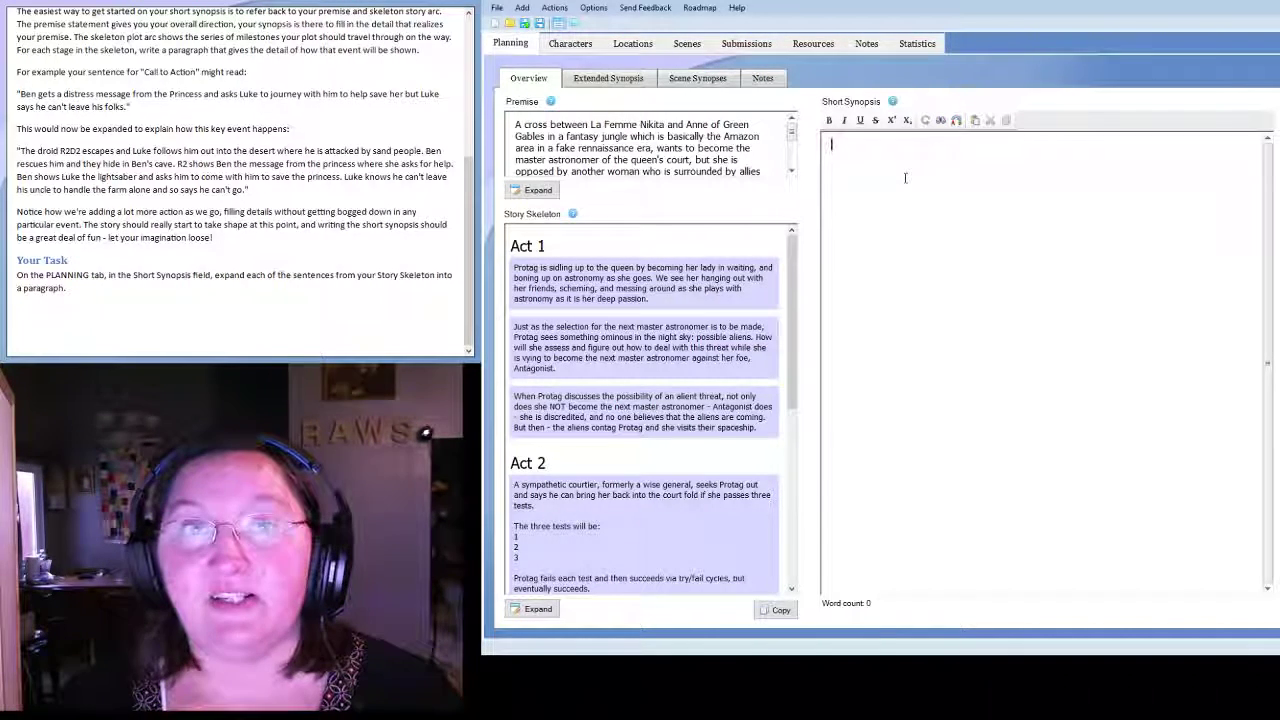
text(Yi)
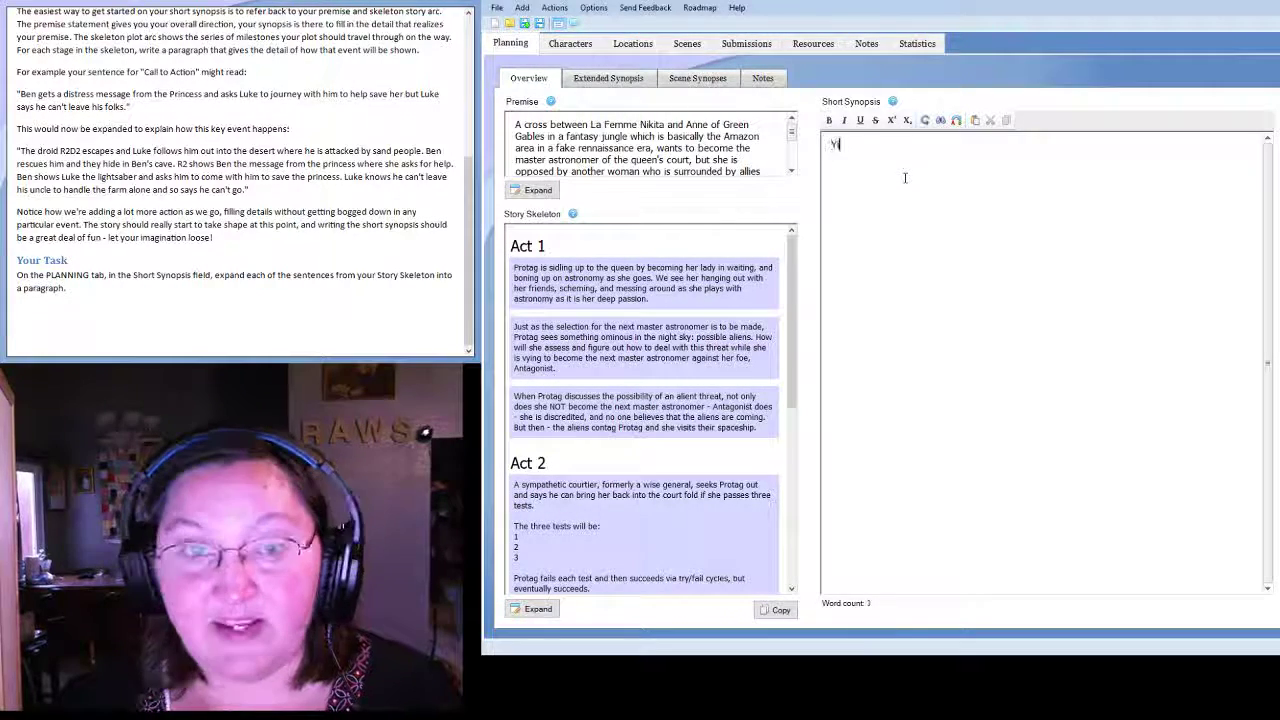
text(nia )
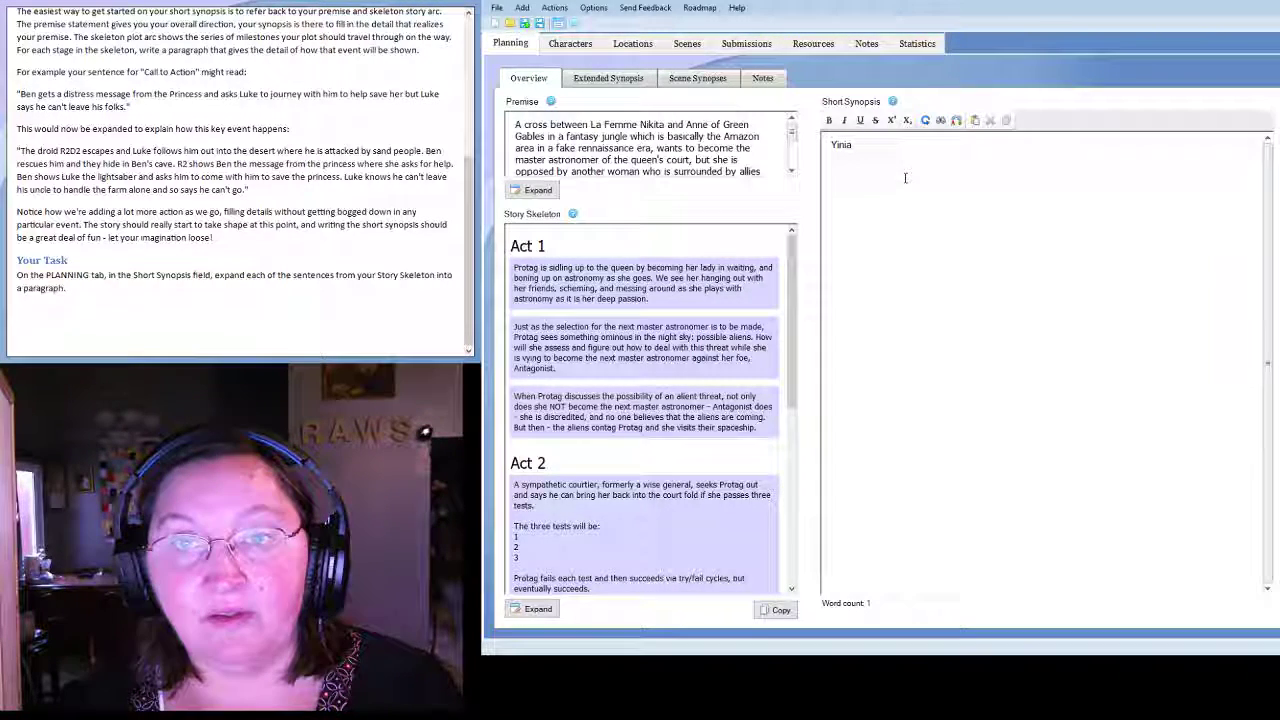
text(goes through a s)
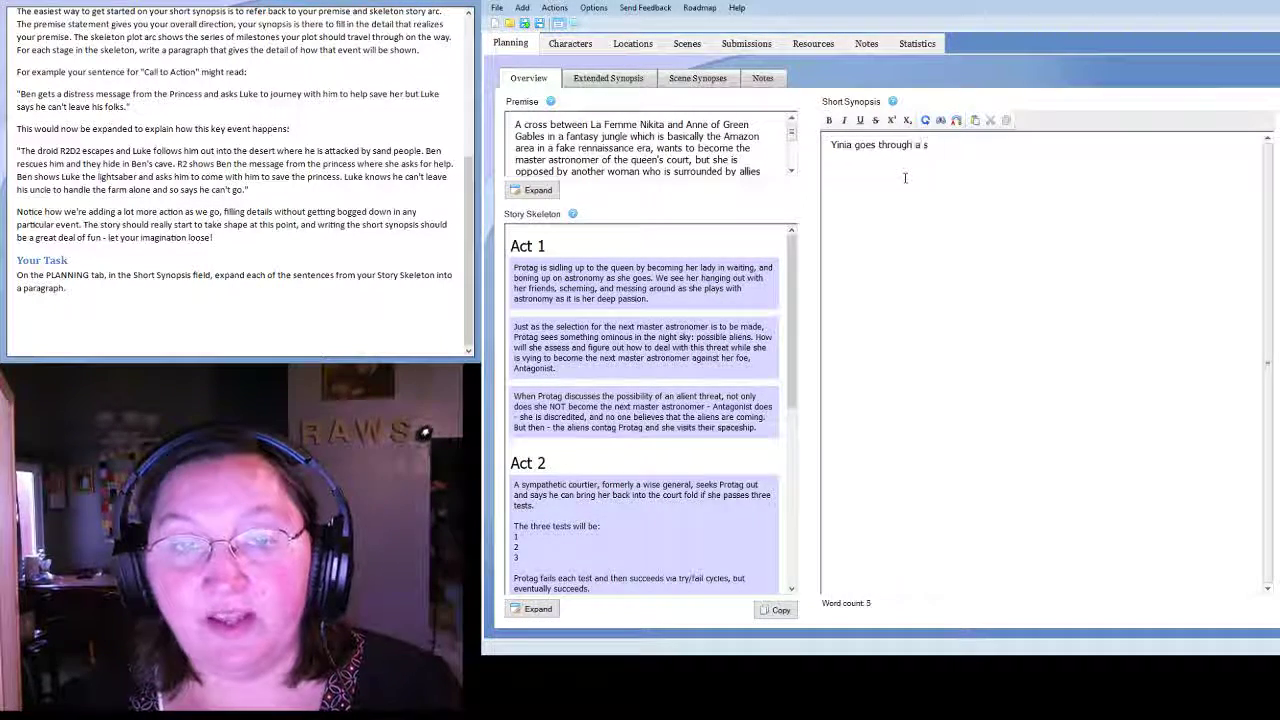
text(eries of trial)
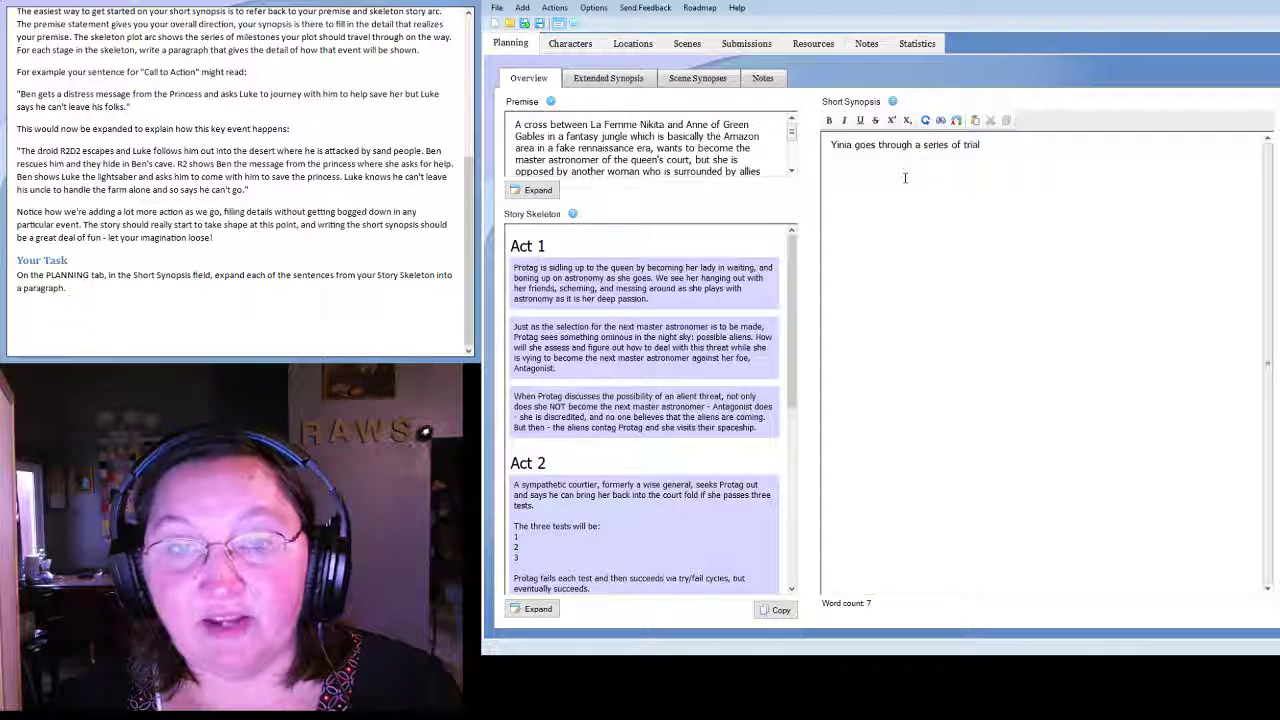
text(s to become the )
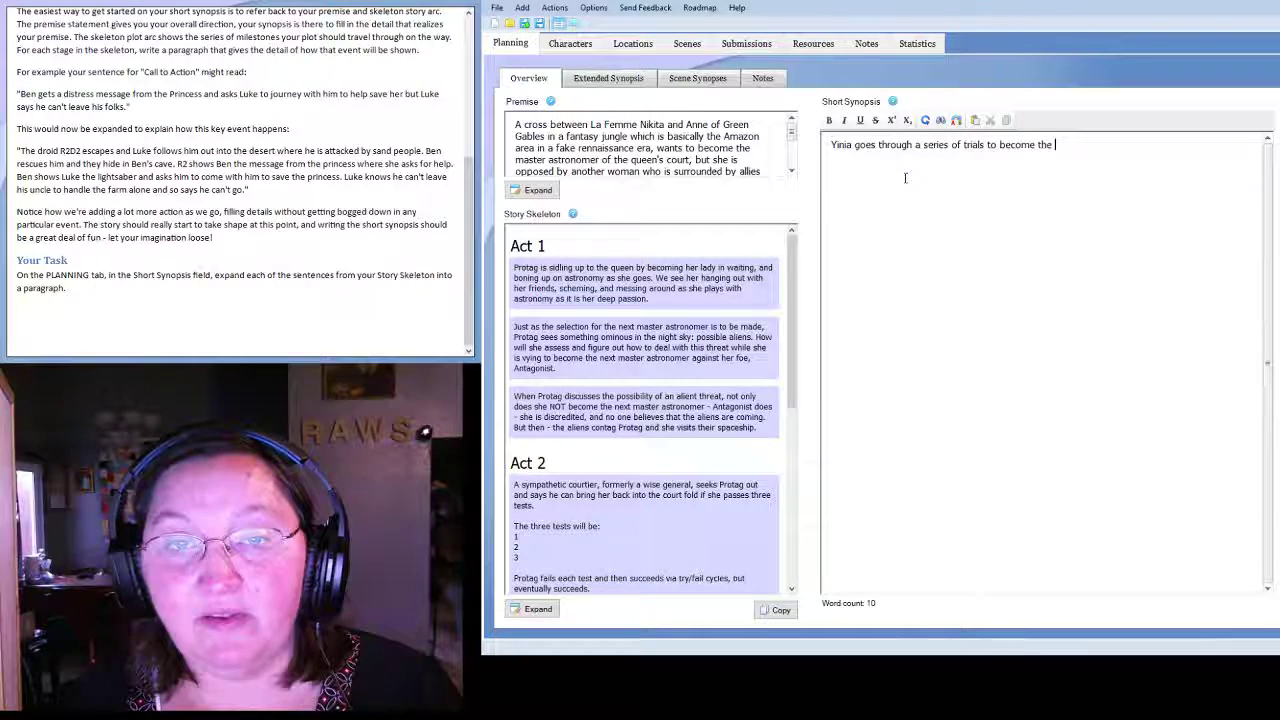
text(Queen's la)
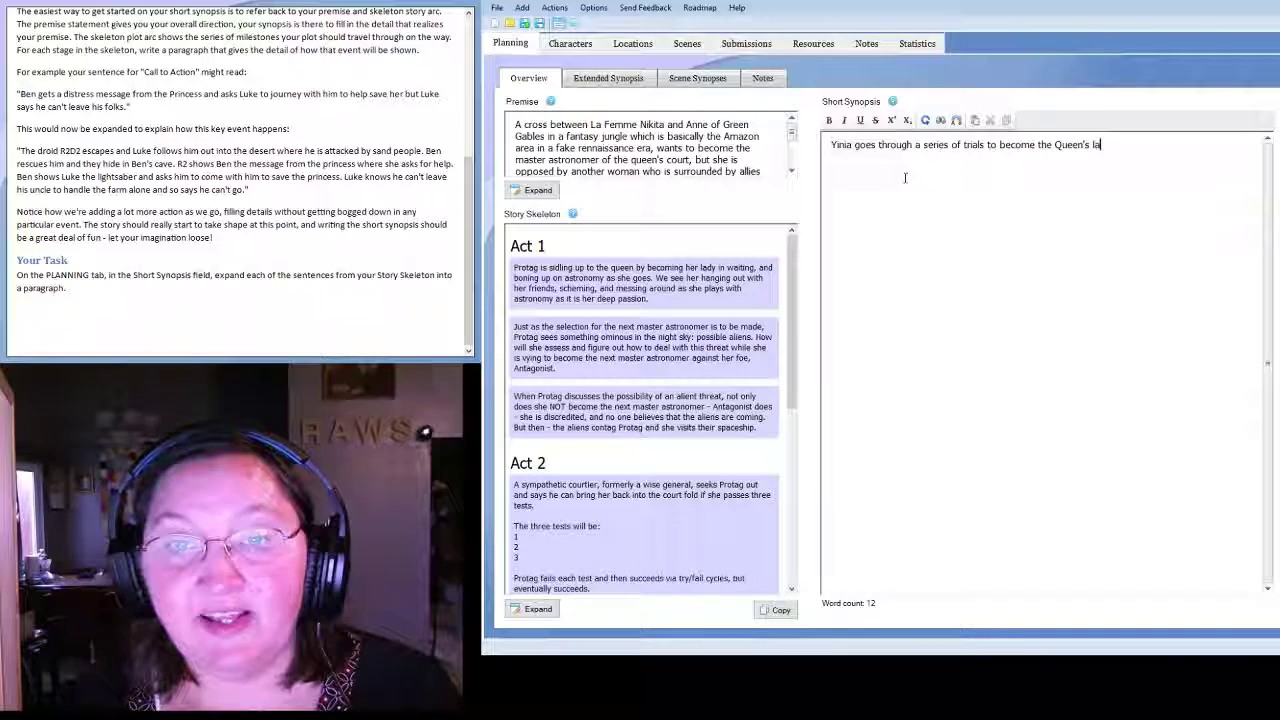
text(dy-in-)
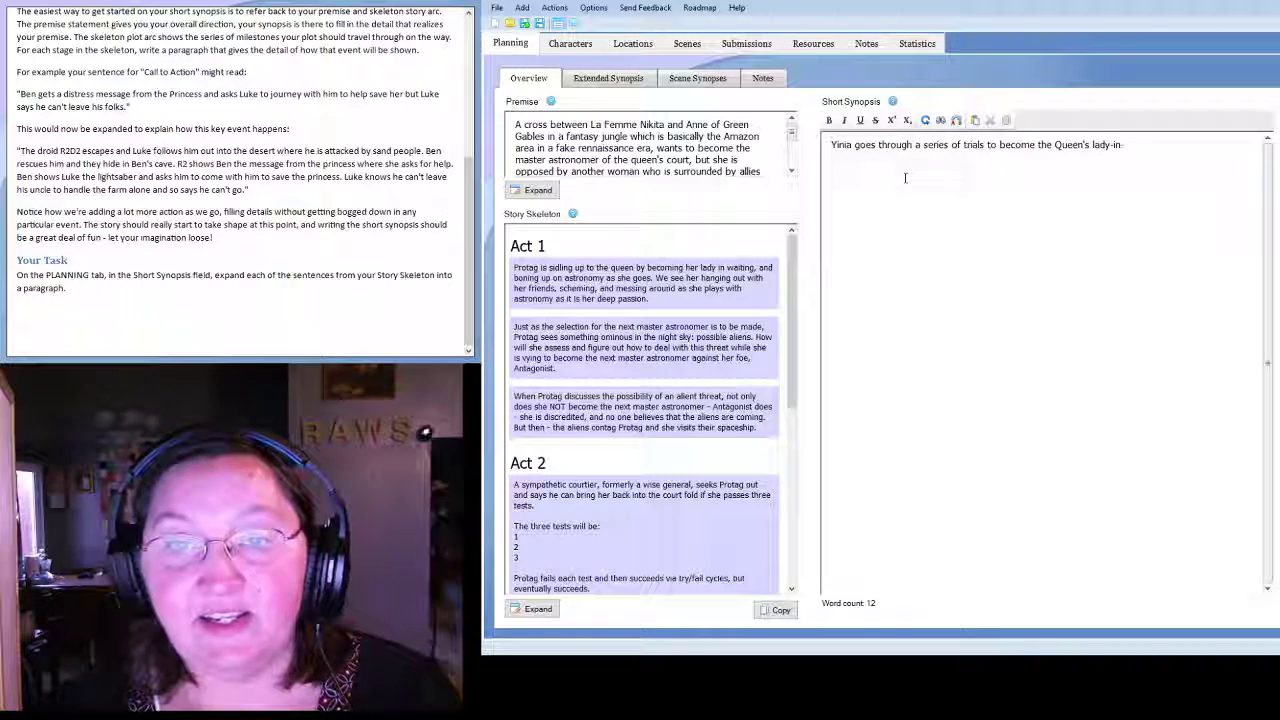
text(waiti)
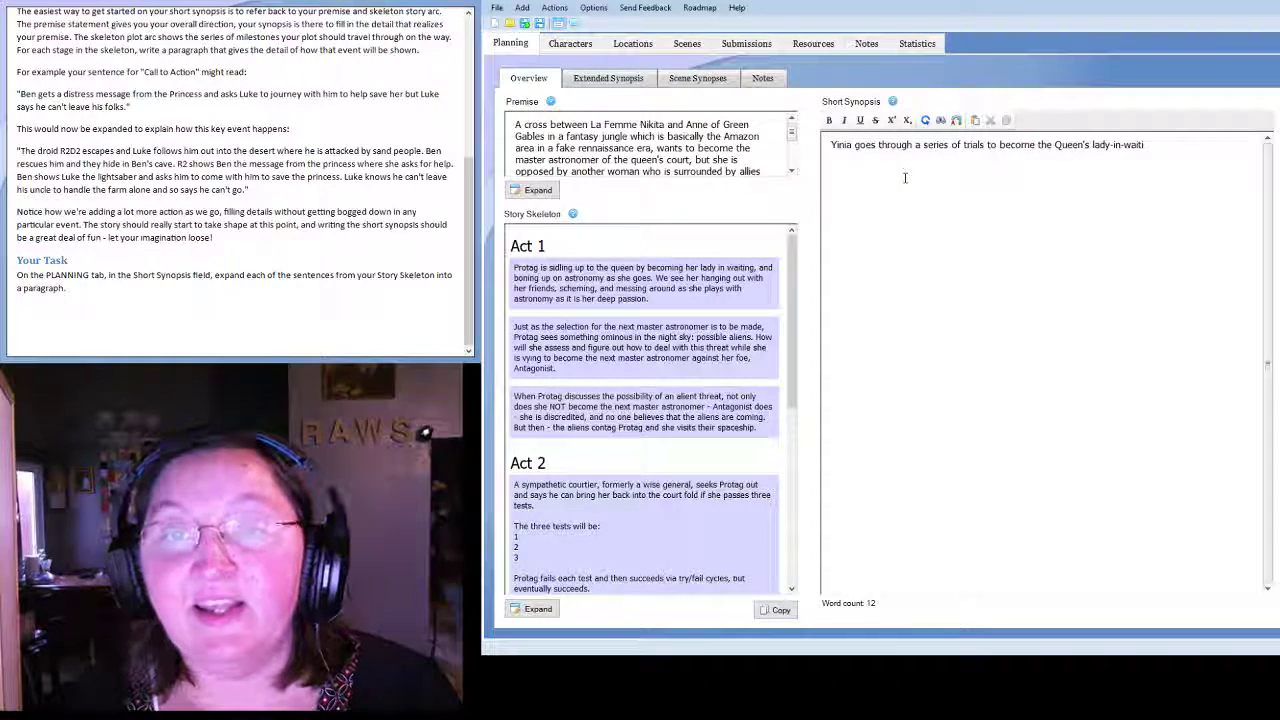
text(ng.)
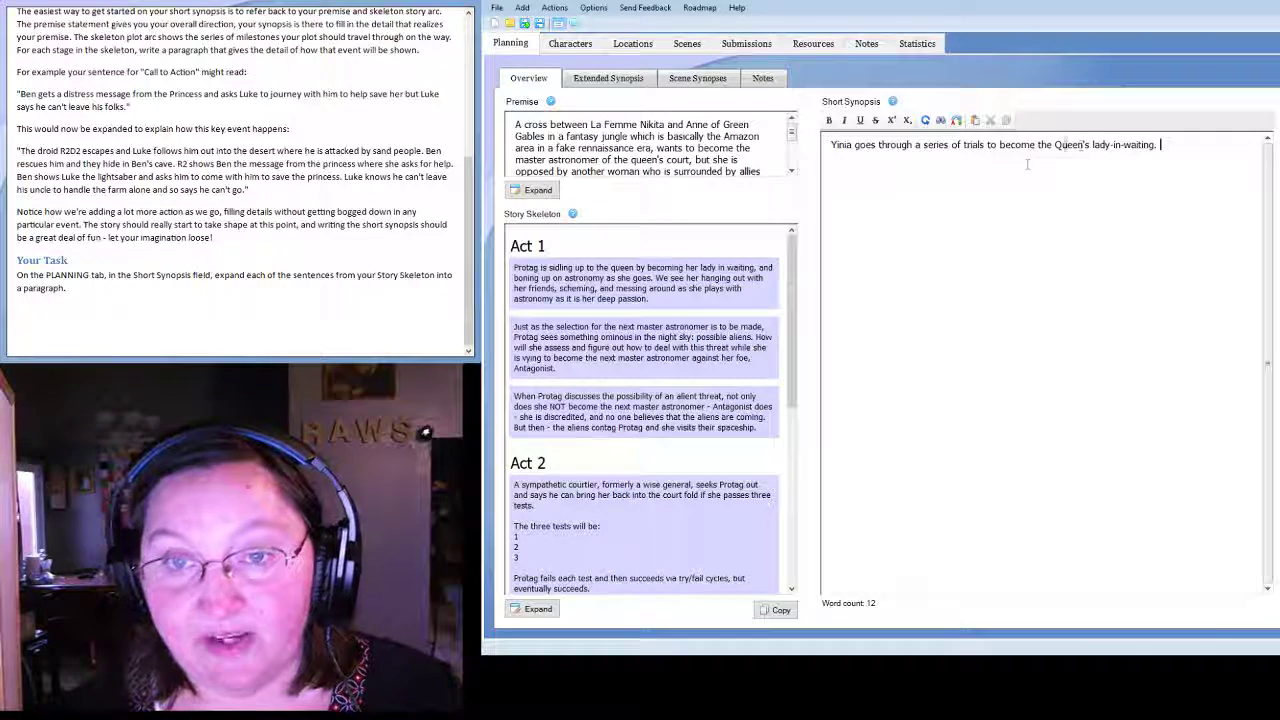
Insert the word "new" before "lady-in-waiting" in the opening sentence of the short synopsis.
click(1096, 144)
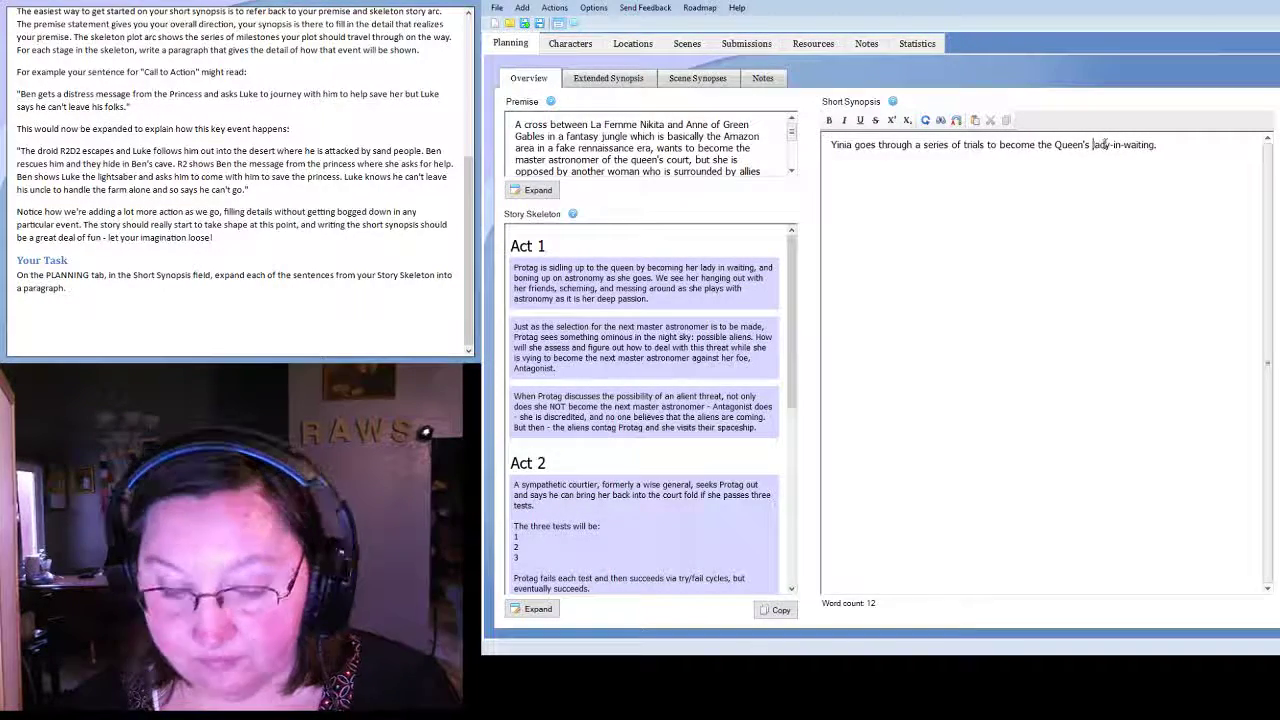
text(new)
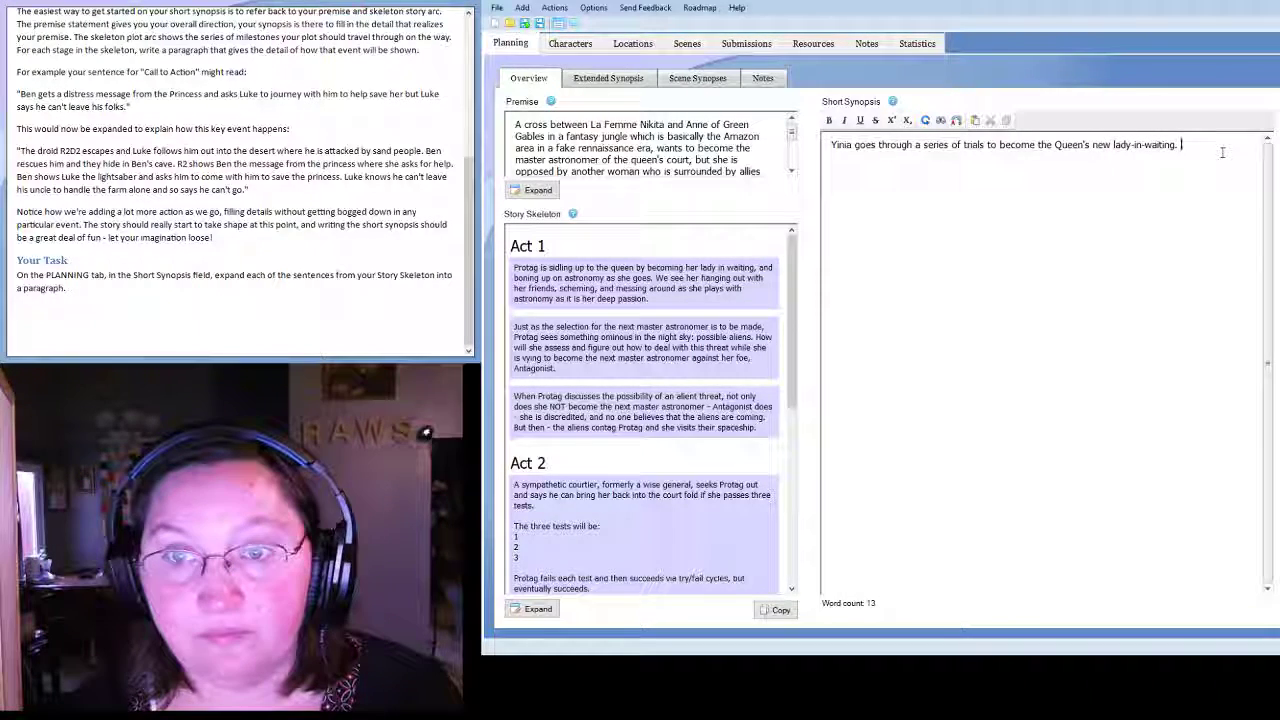
Continue the synopsis with "While Yinia spends her evening studying astronomy, as it is her passion, she hangs out with her friends, scheming".
click(1222, 152)
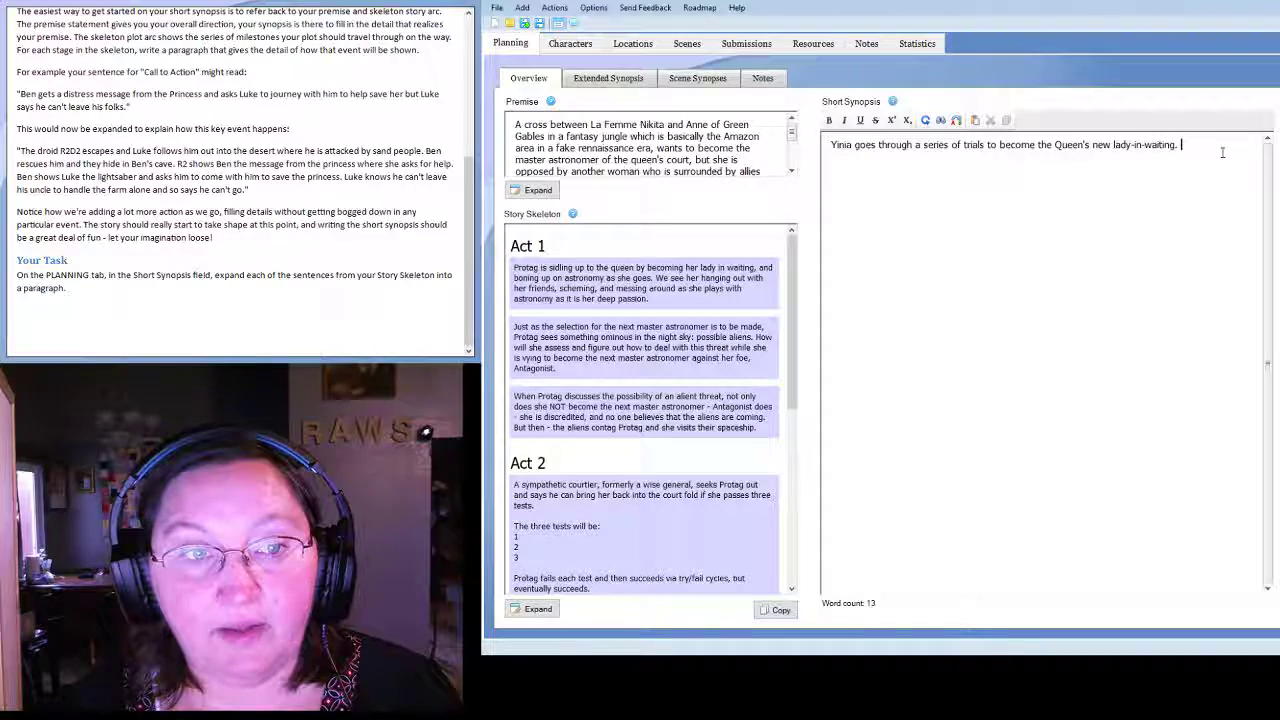
text(While Yinia spends )
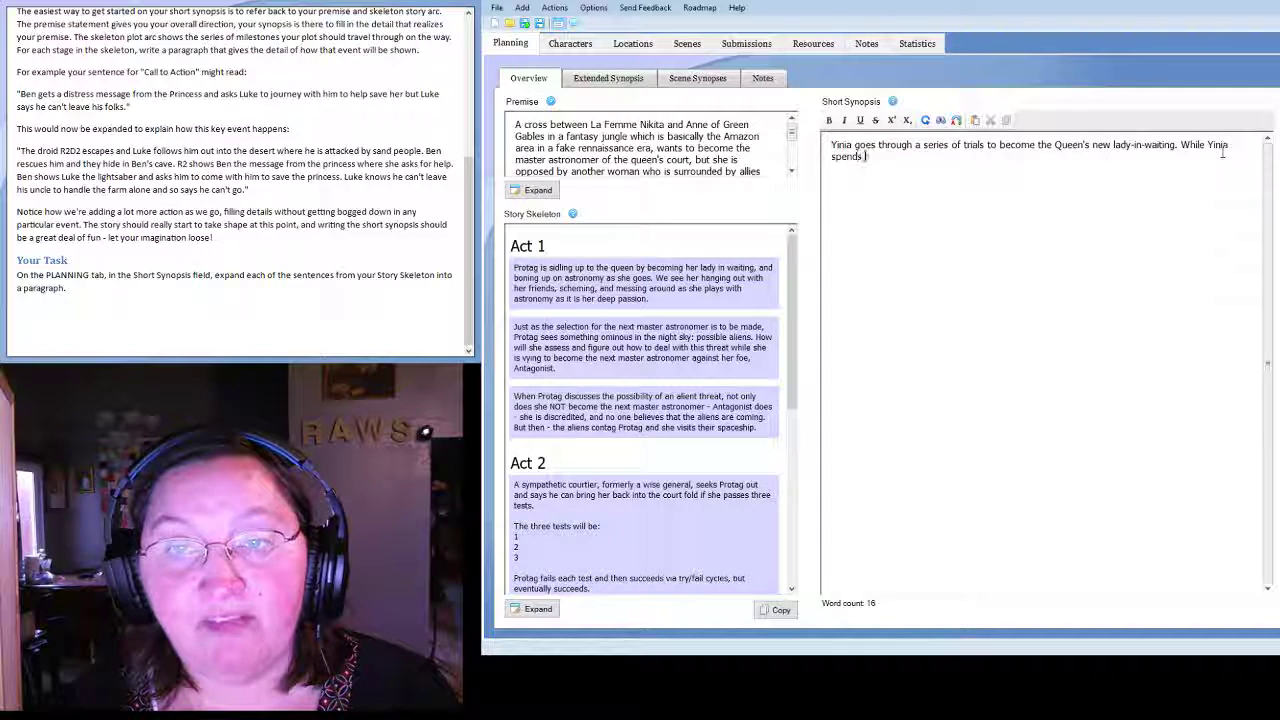
text(her evening stud)
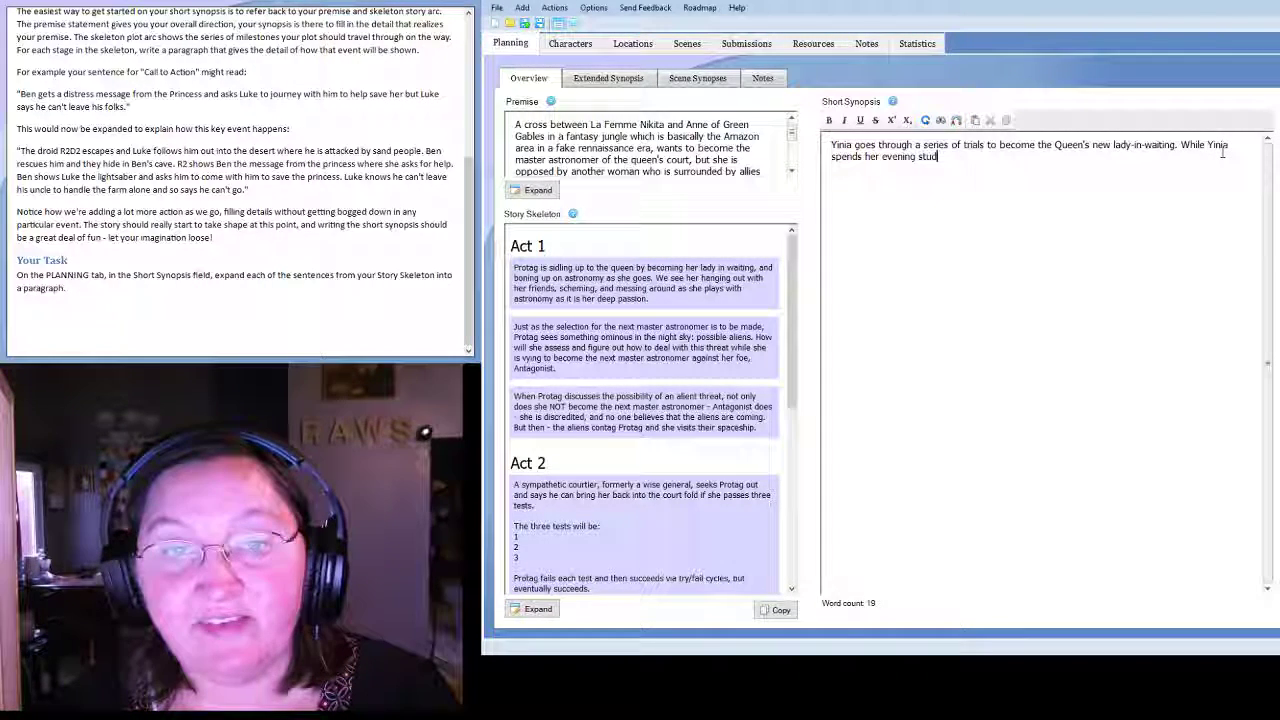
text(ying astrono)
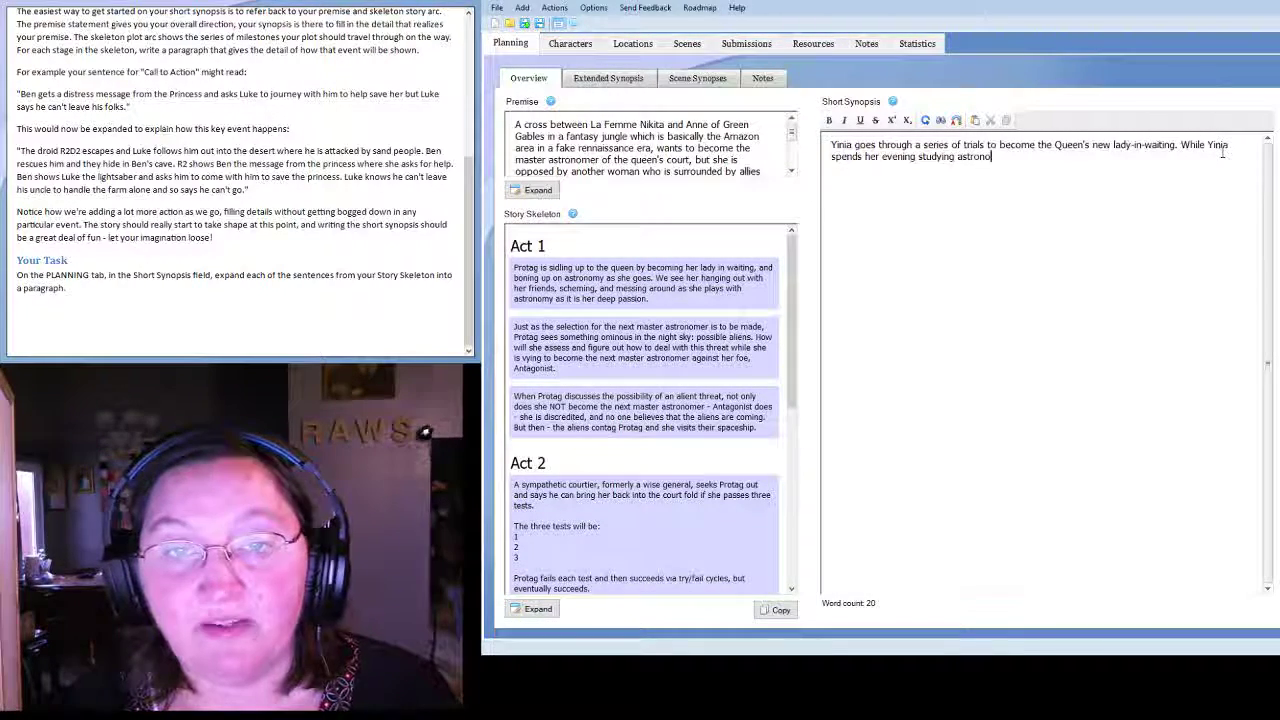
text(my, as)
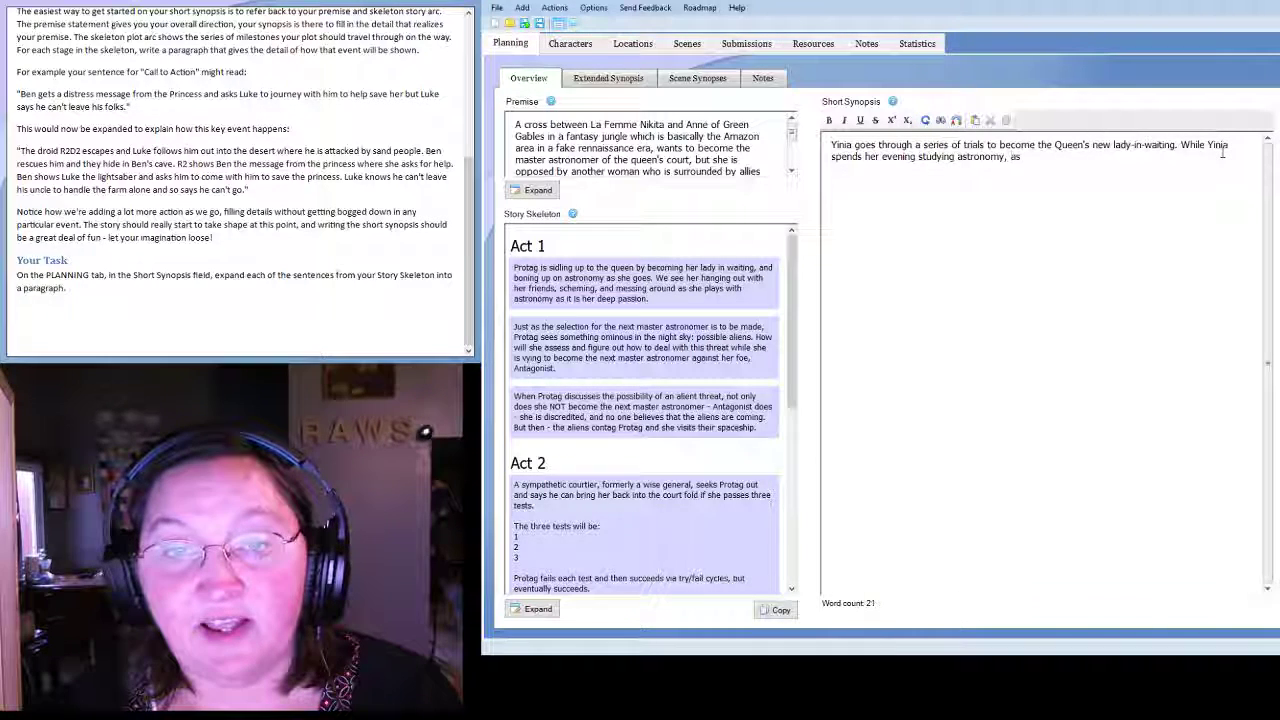
text( it is her passi)
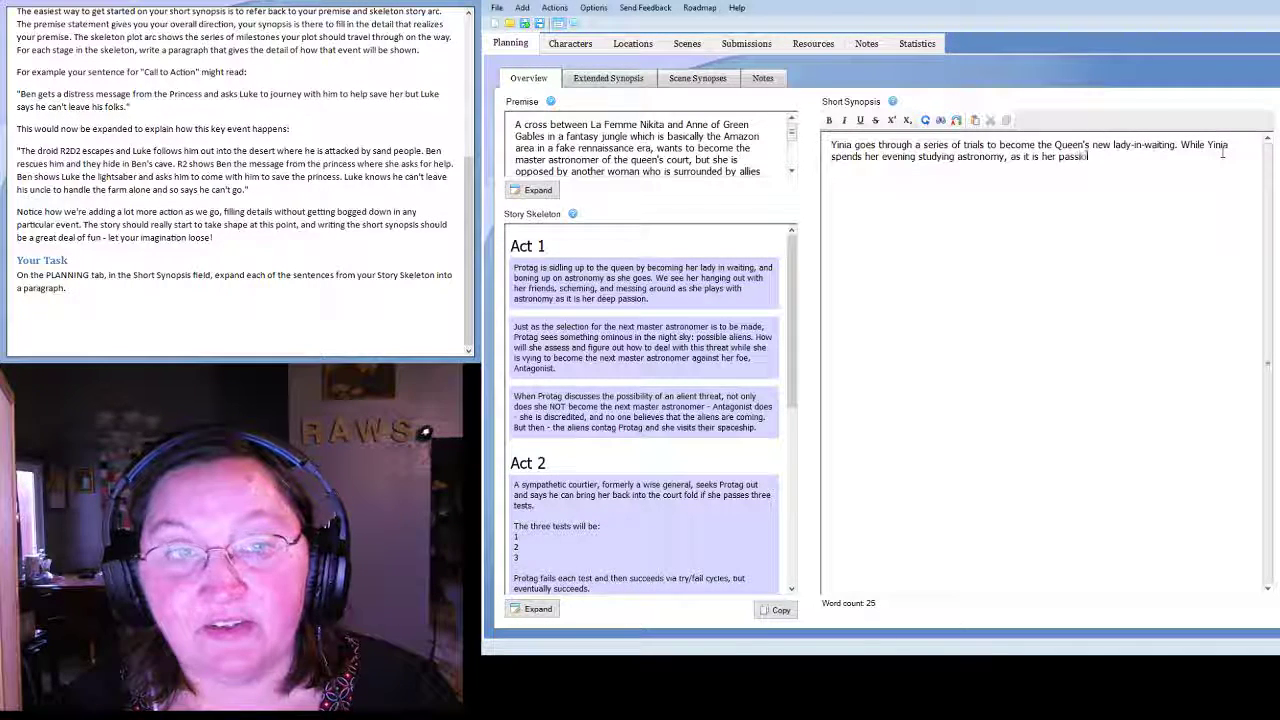
text(on, she han)
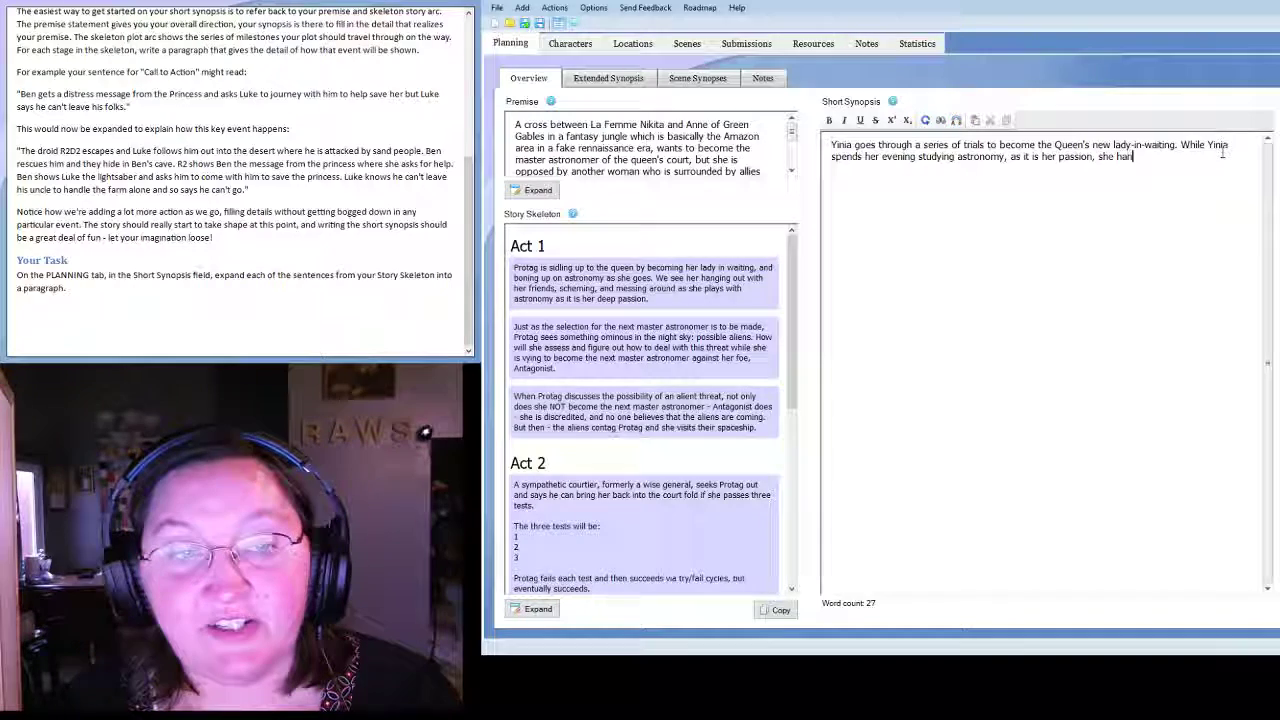
text(gs out with her frien)
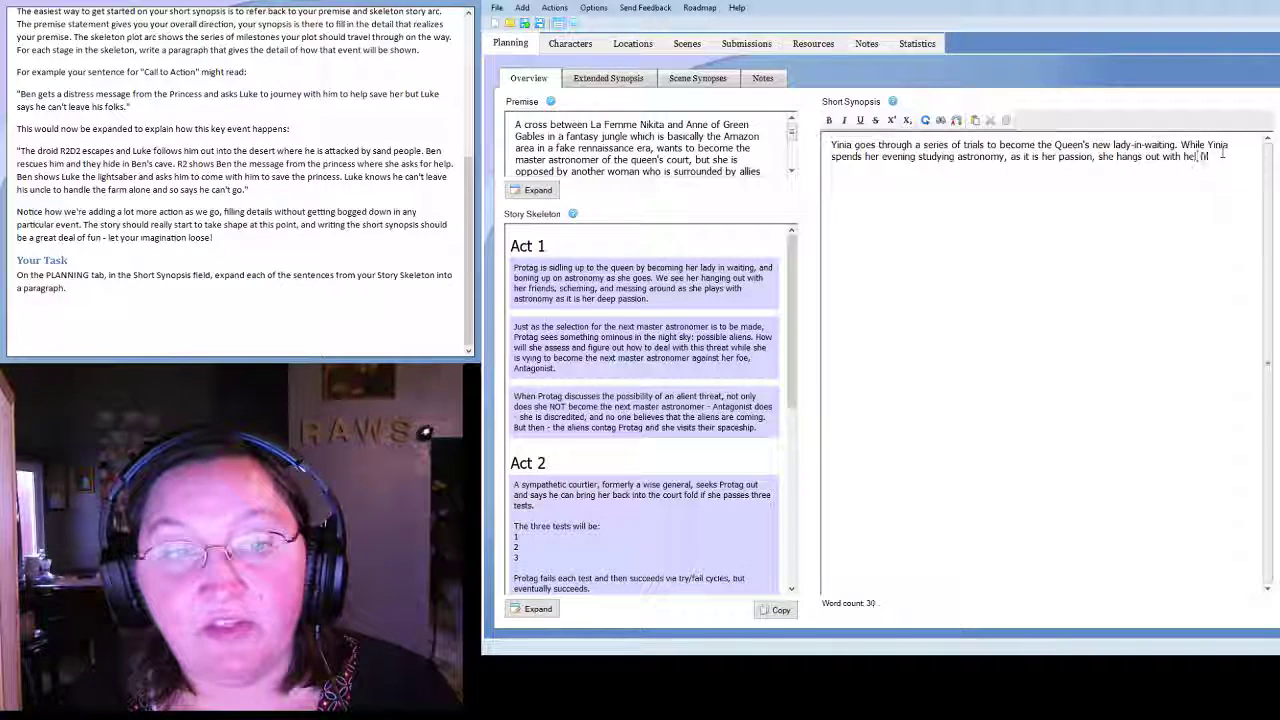
text(ds, scheming)
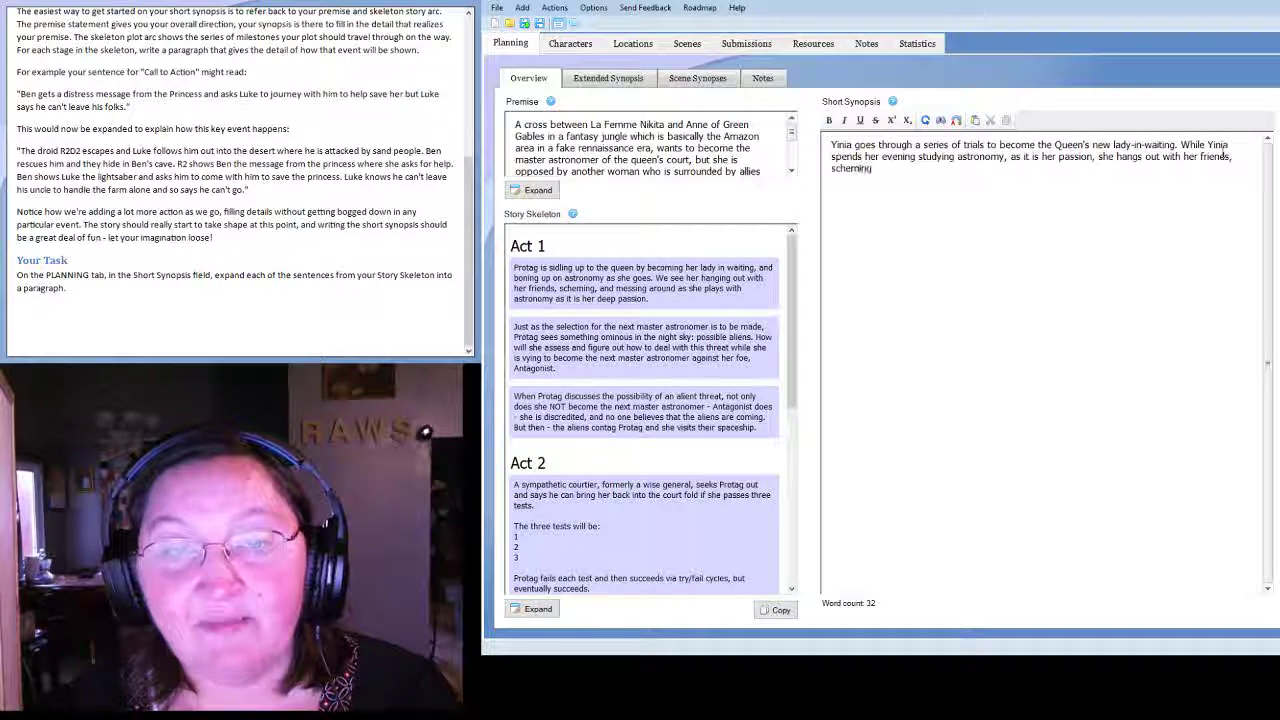
Finish the sentence with "about how she can use her influence with the queen to up the odds that she will become the next master astronomer.".
text( about how she can us)
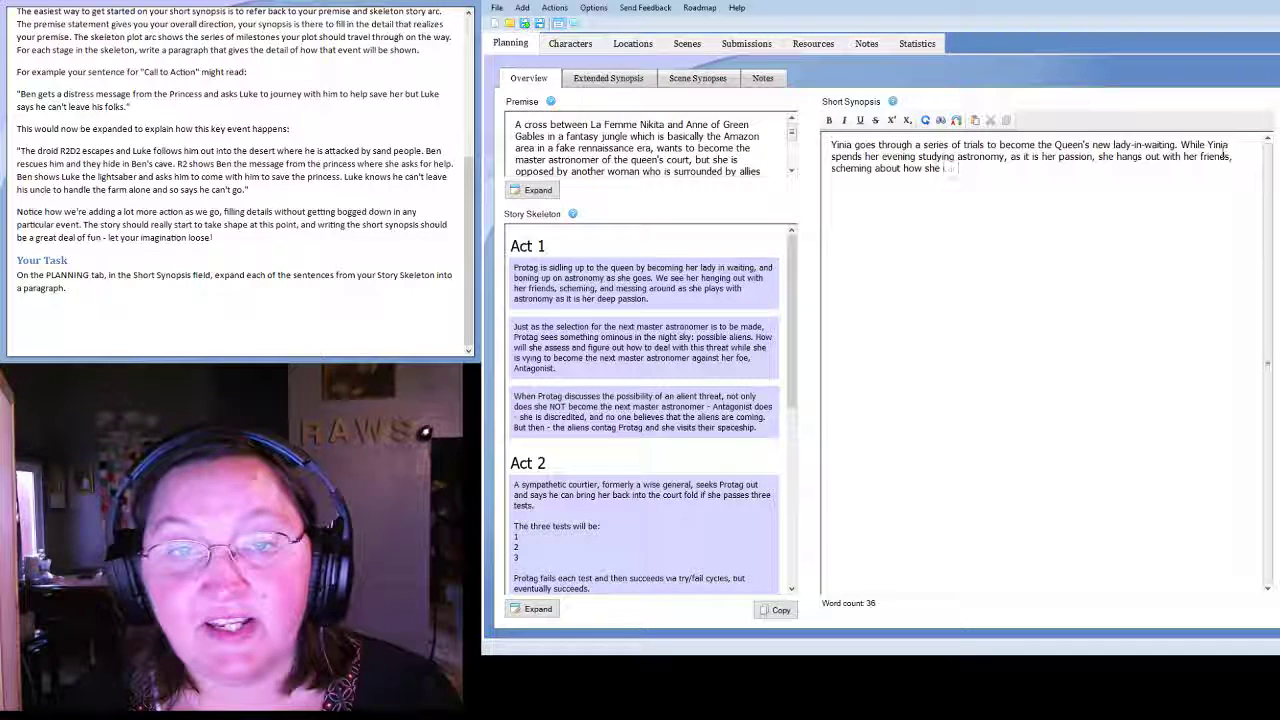
text(e her infl)
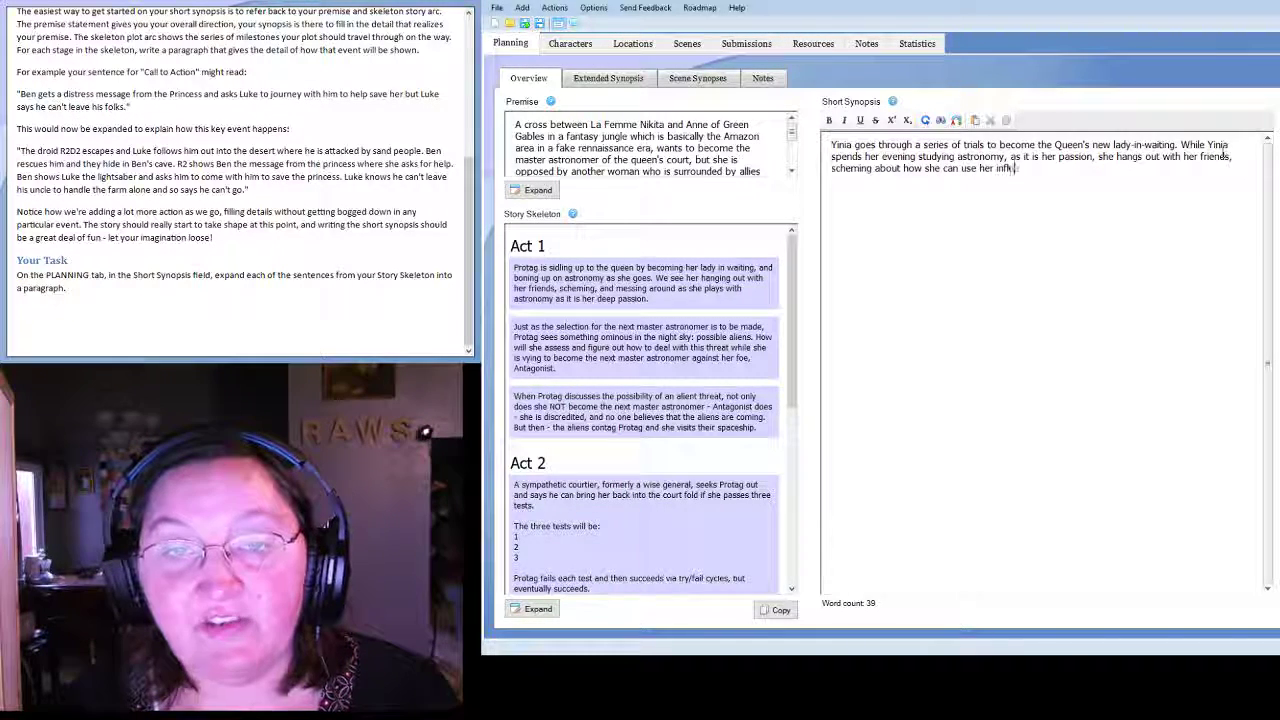
text(uence with the qu)
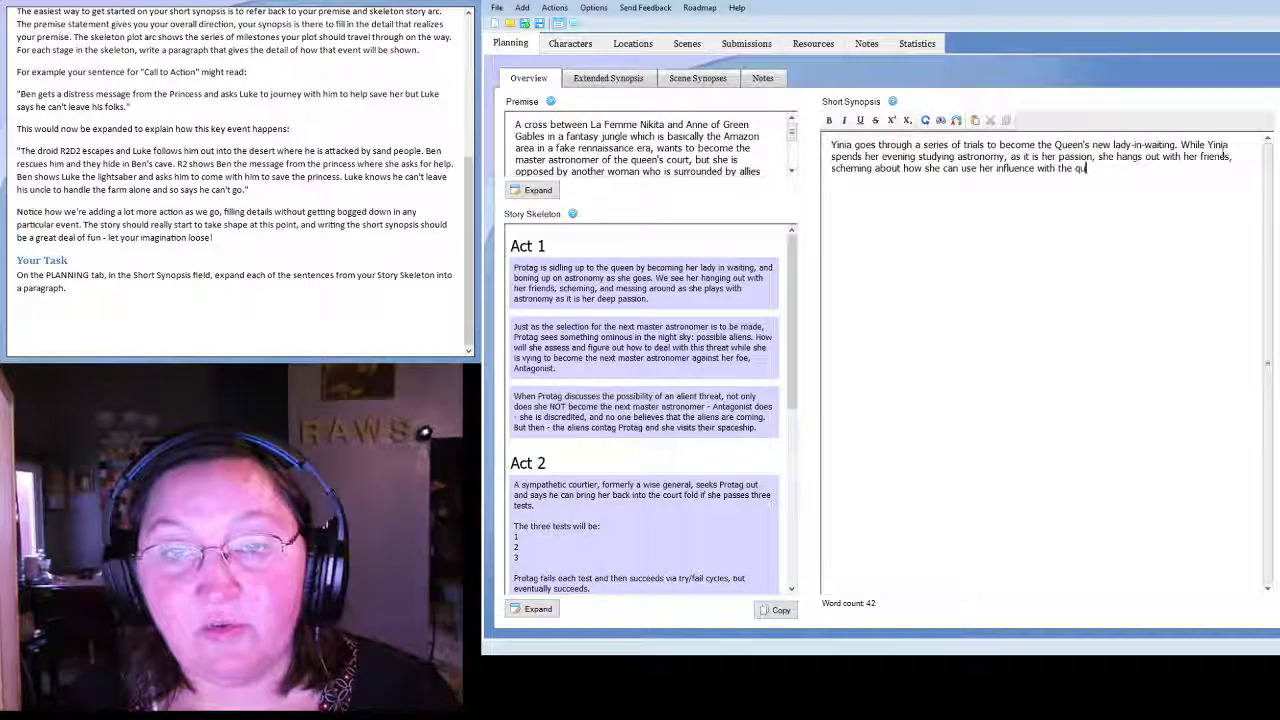
text(een to)
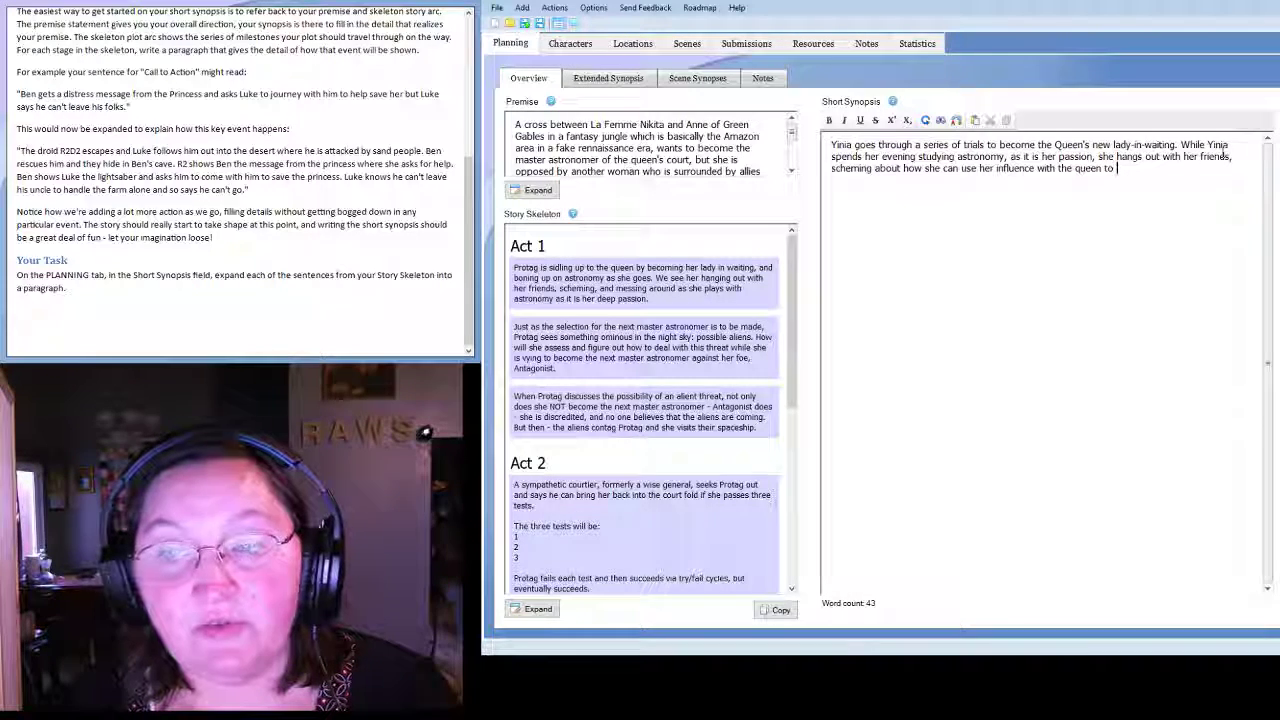
text( upp th)
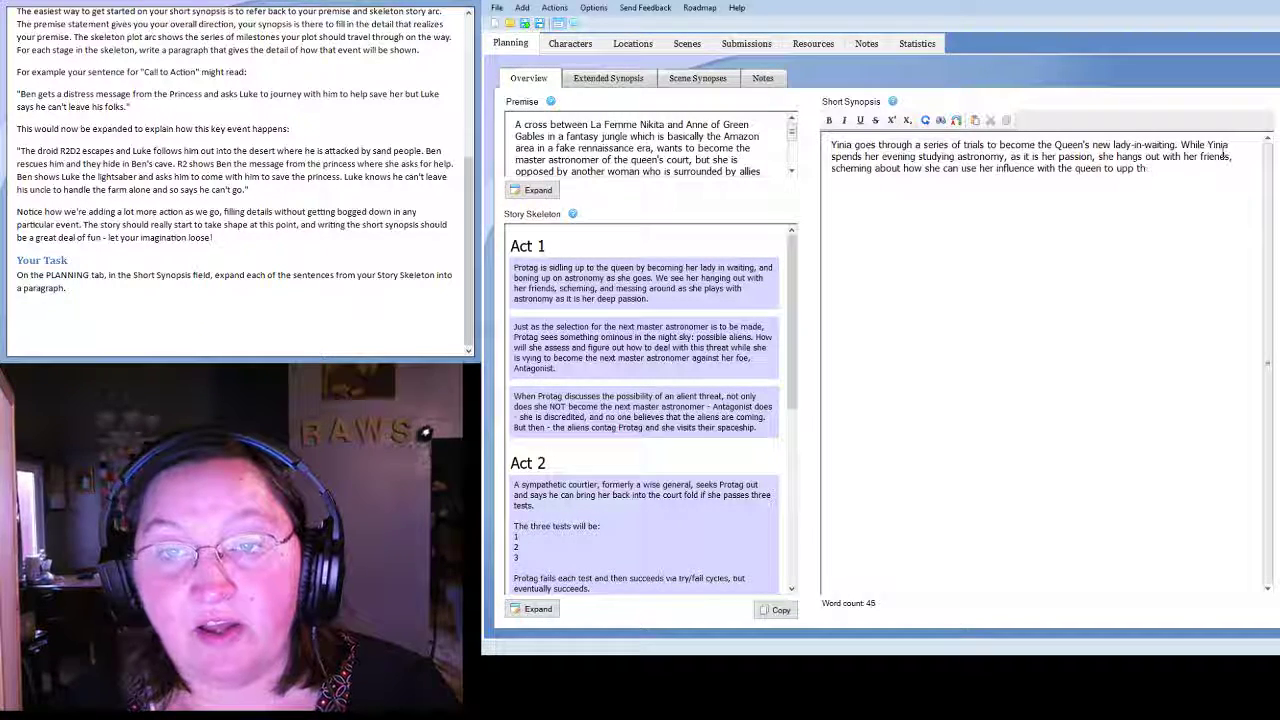
key(BackSpace)
key(BackSpace)
key(BackSpace)
key(BackSpace)
text( the odds)
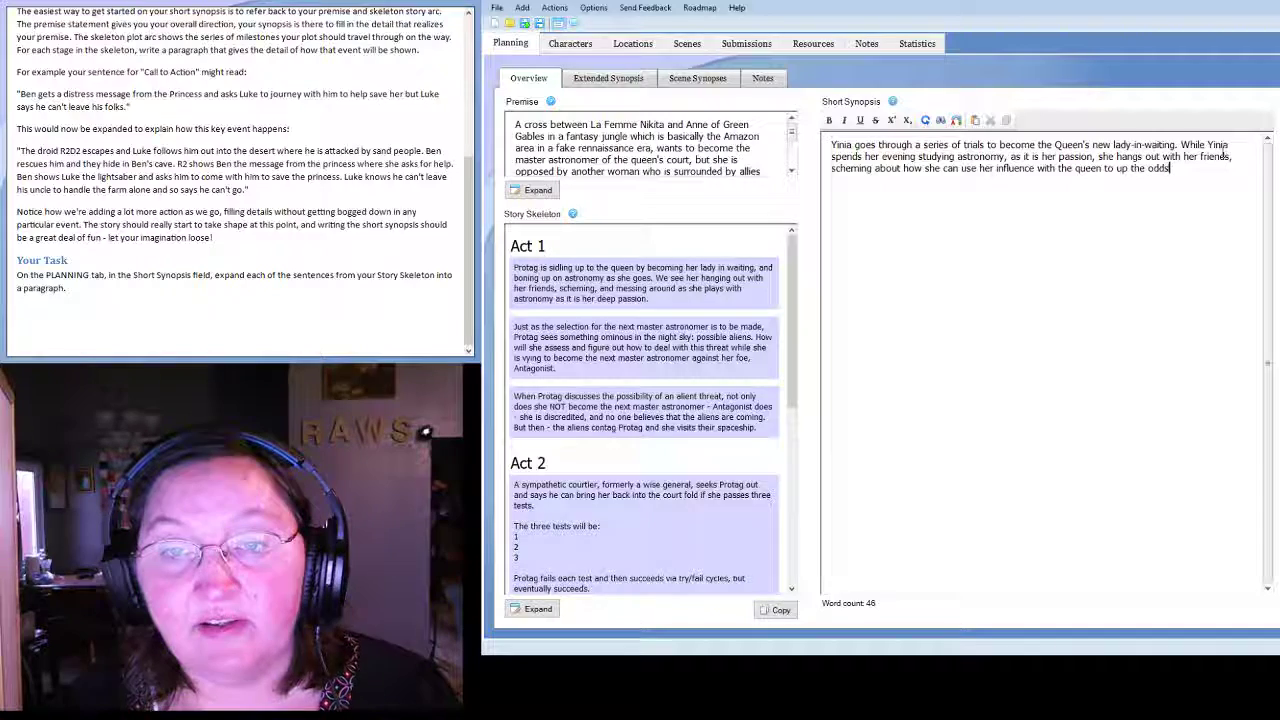
text( that she will beco)
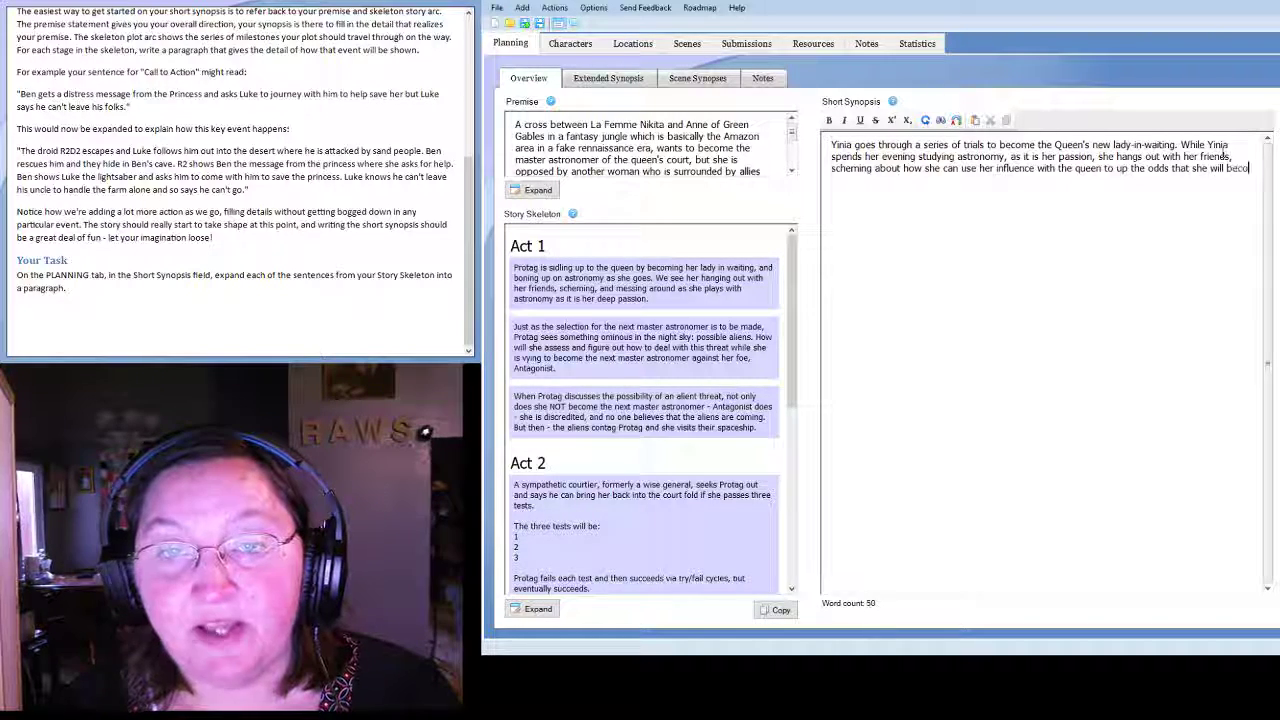
text(me the next mast)
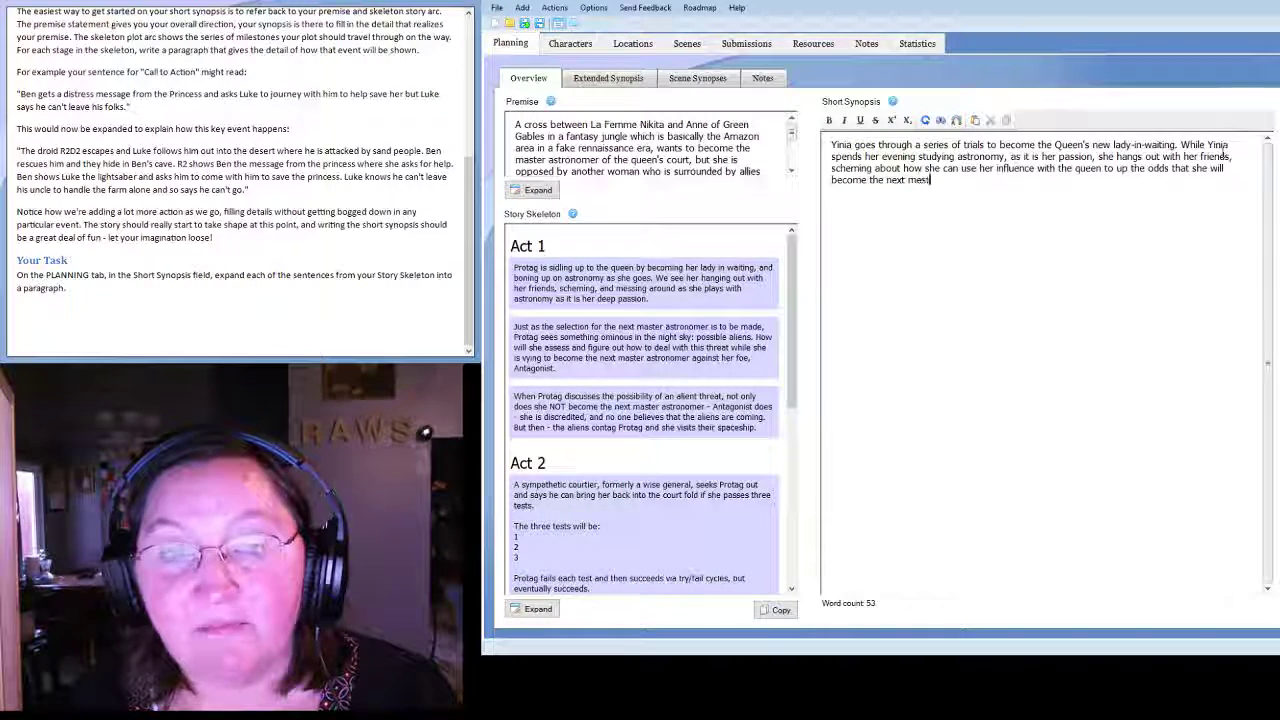
text(er astronomer.)
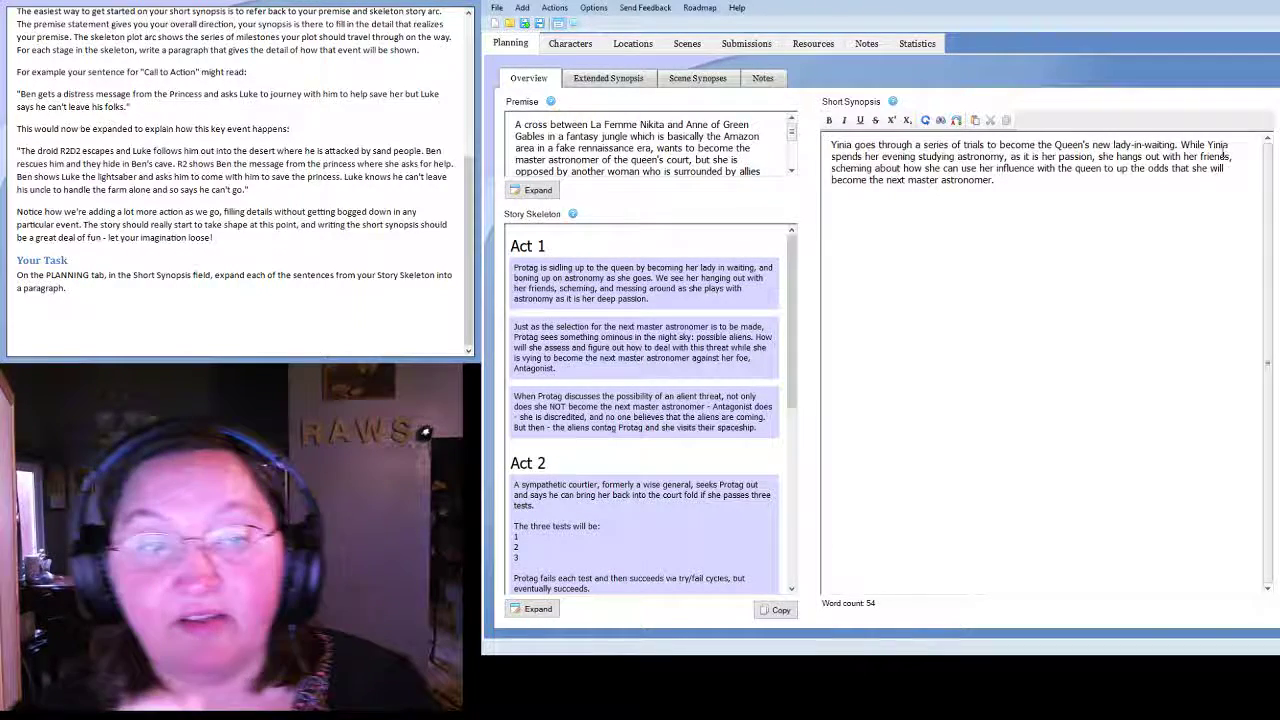
Start a second short synopsis paragraph with "After a creepy encounter with the smug, powerful-in-court Ala - our antagonist -".
key(Return)
key(Return)
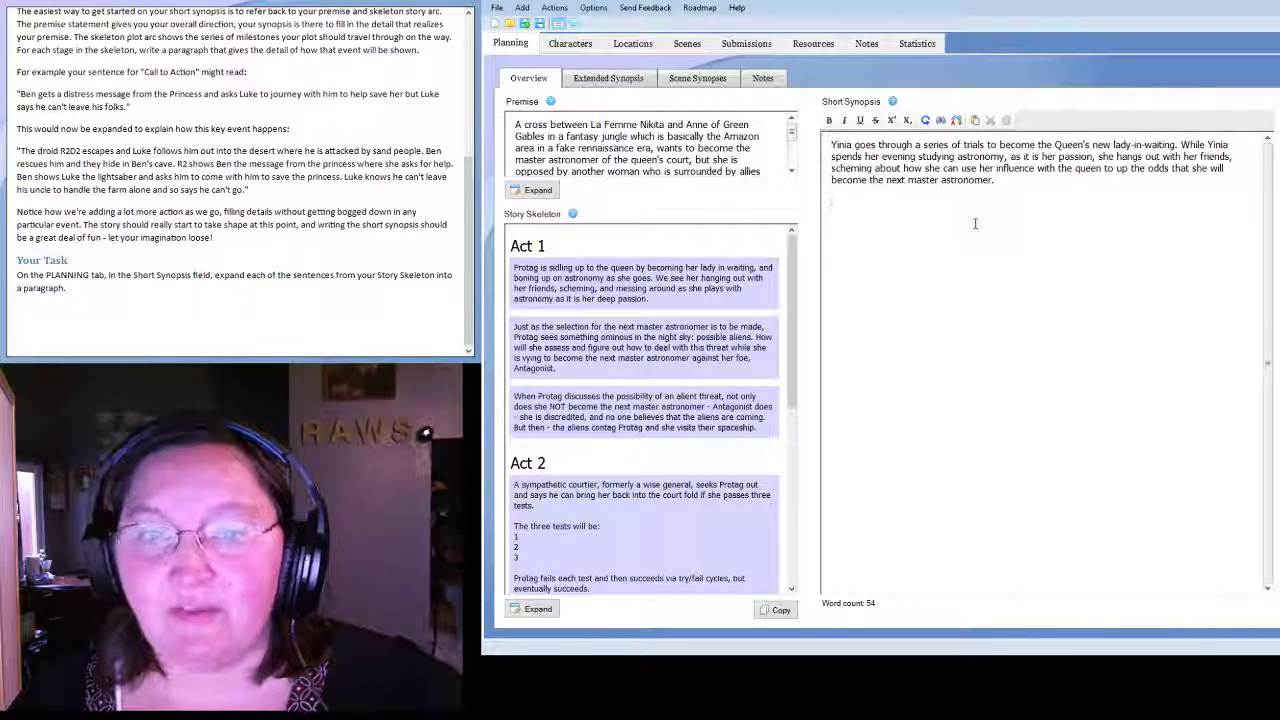
text(.)
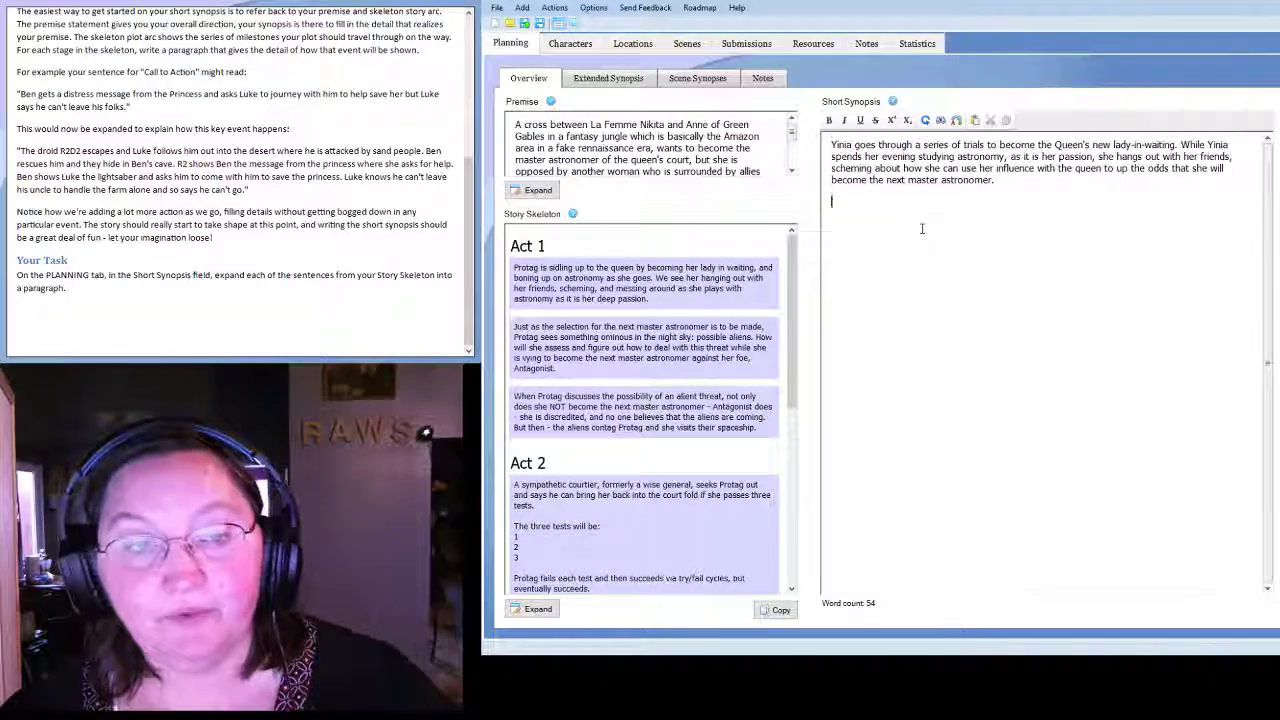
key(Return)
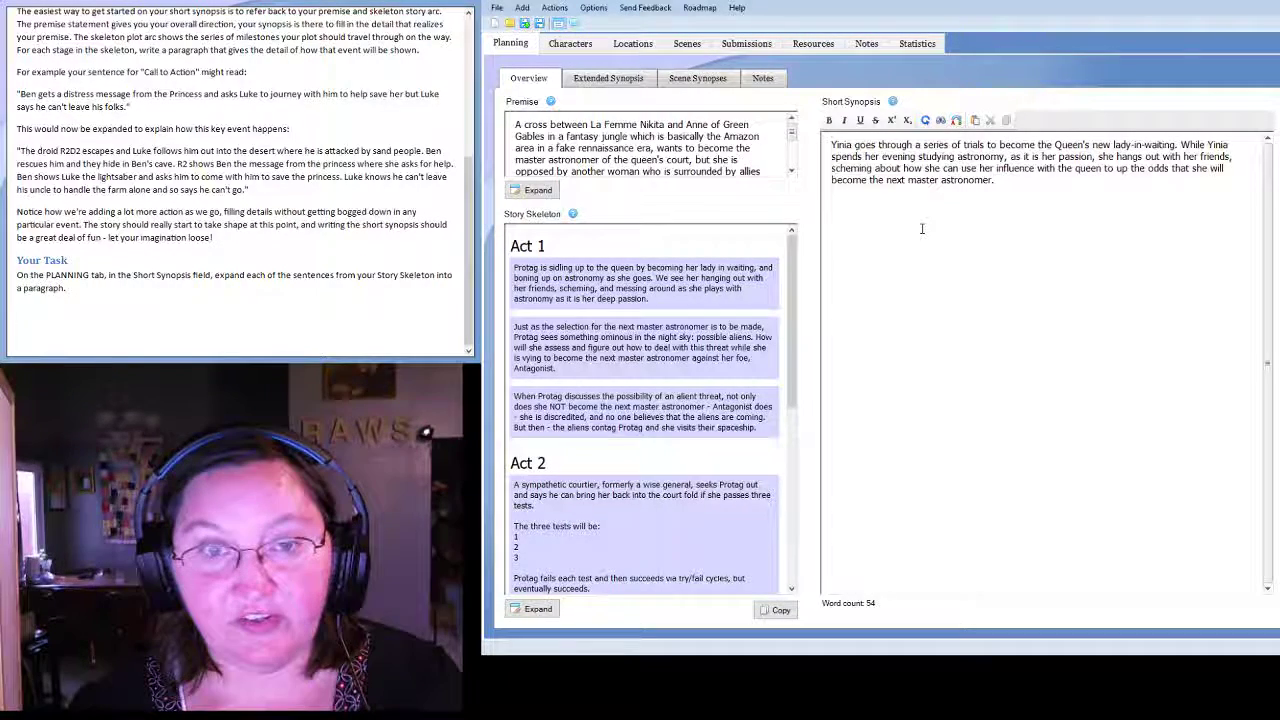
text(After a )
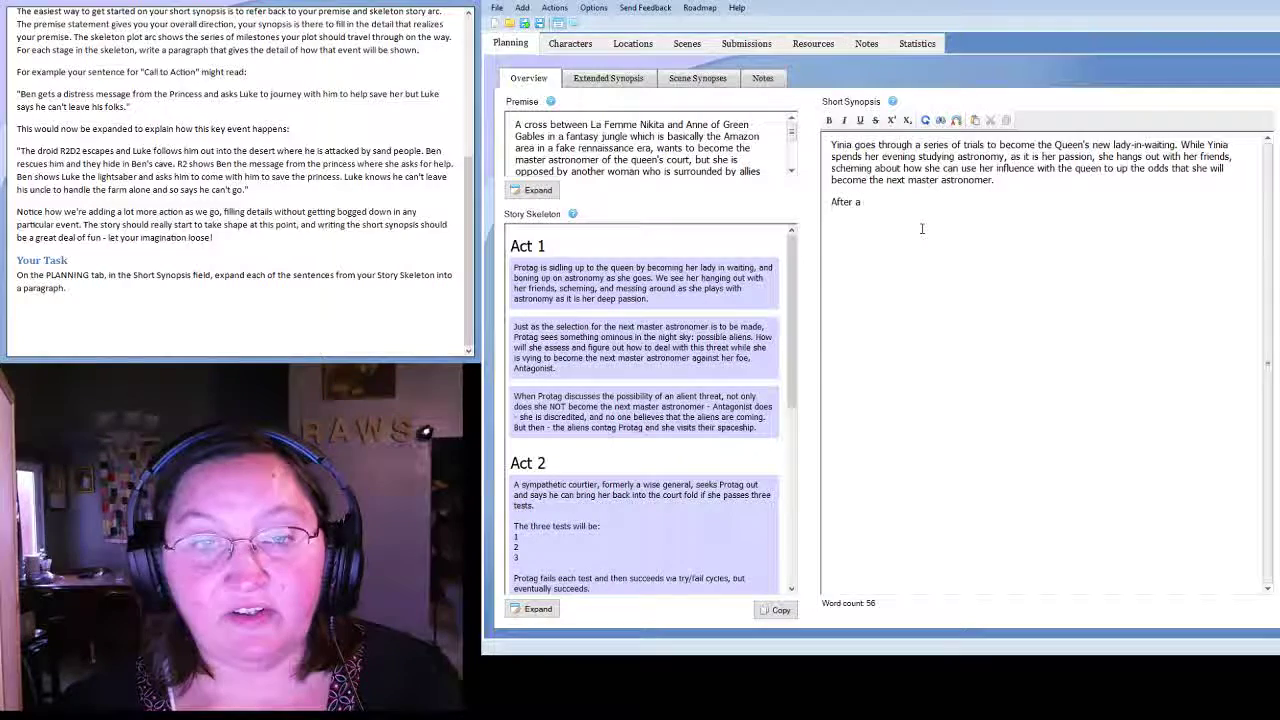
text(creepy encounter )
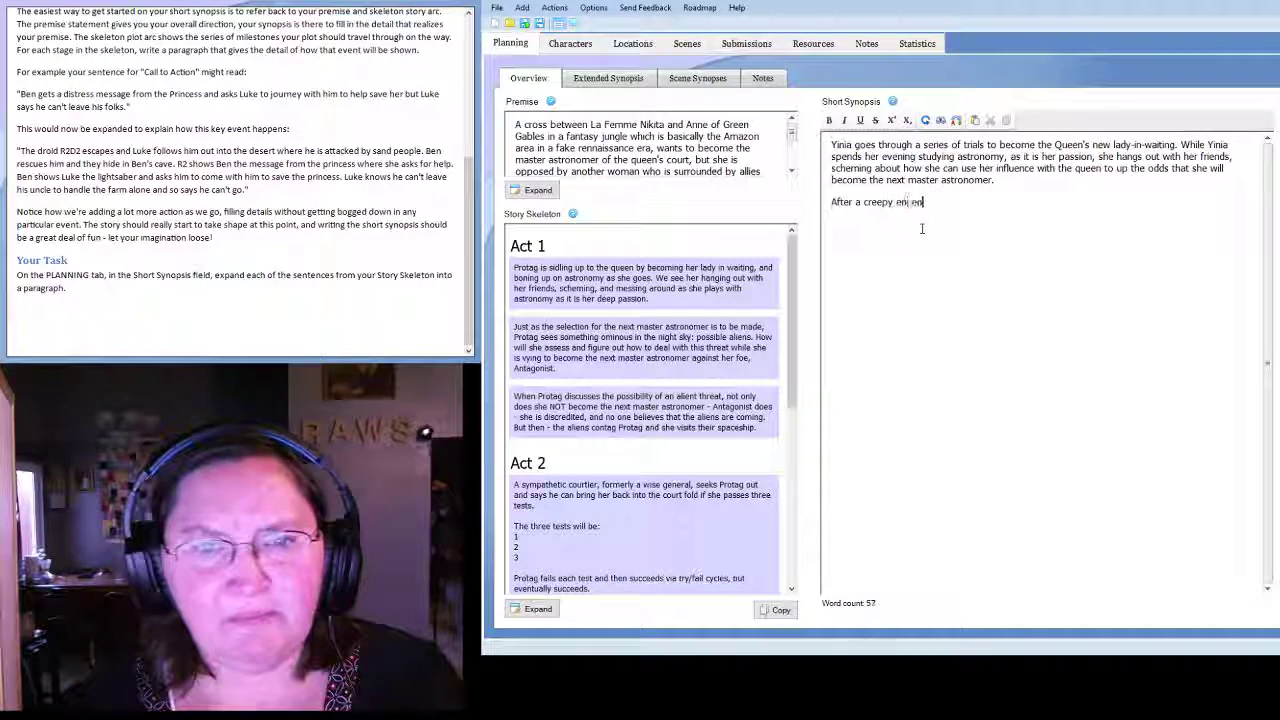
text(with the smu)
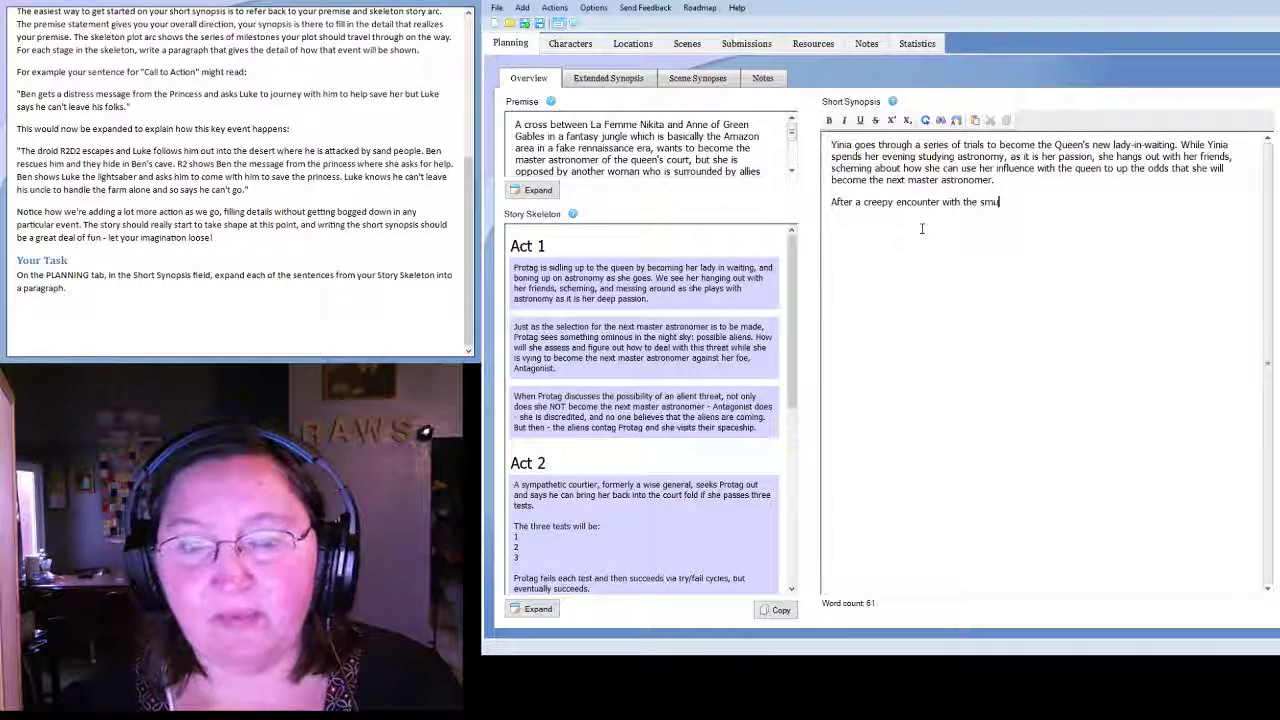
text(g, power)
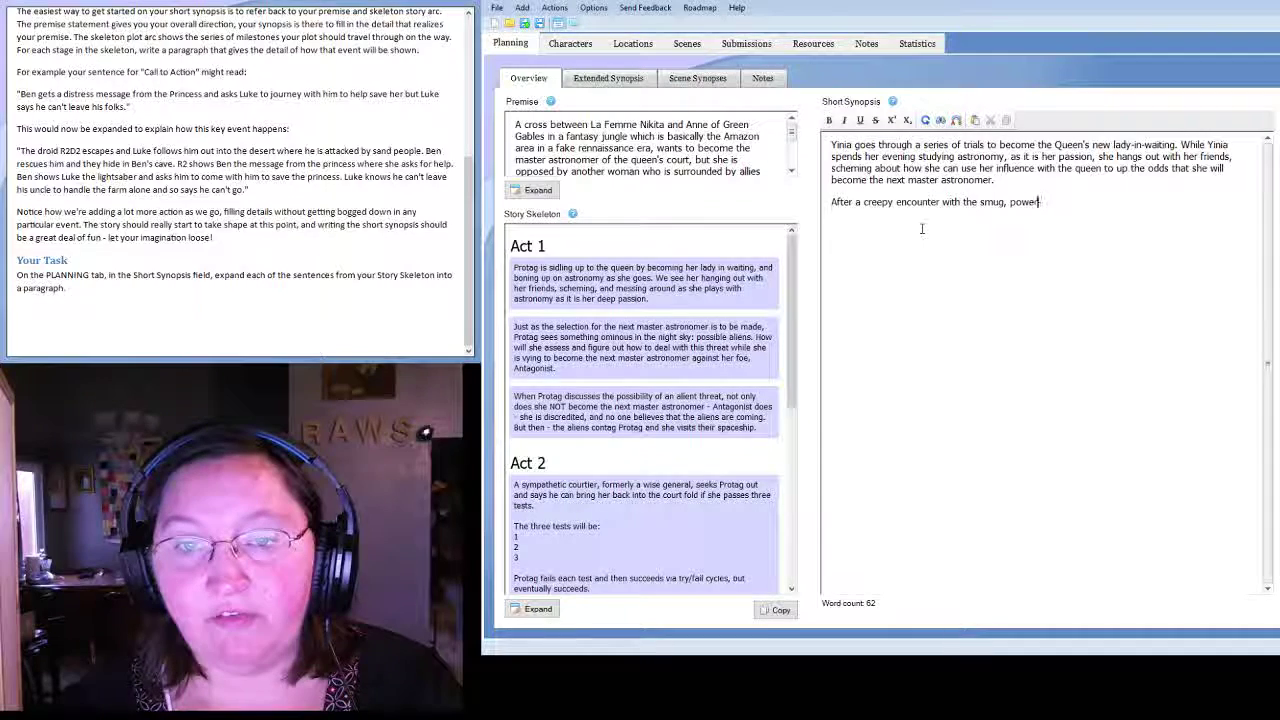
text(ful -in-court )
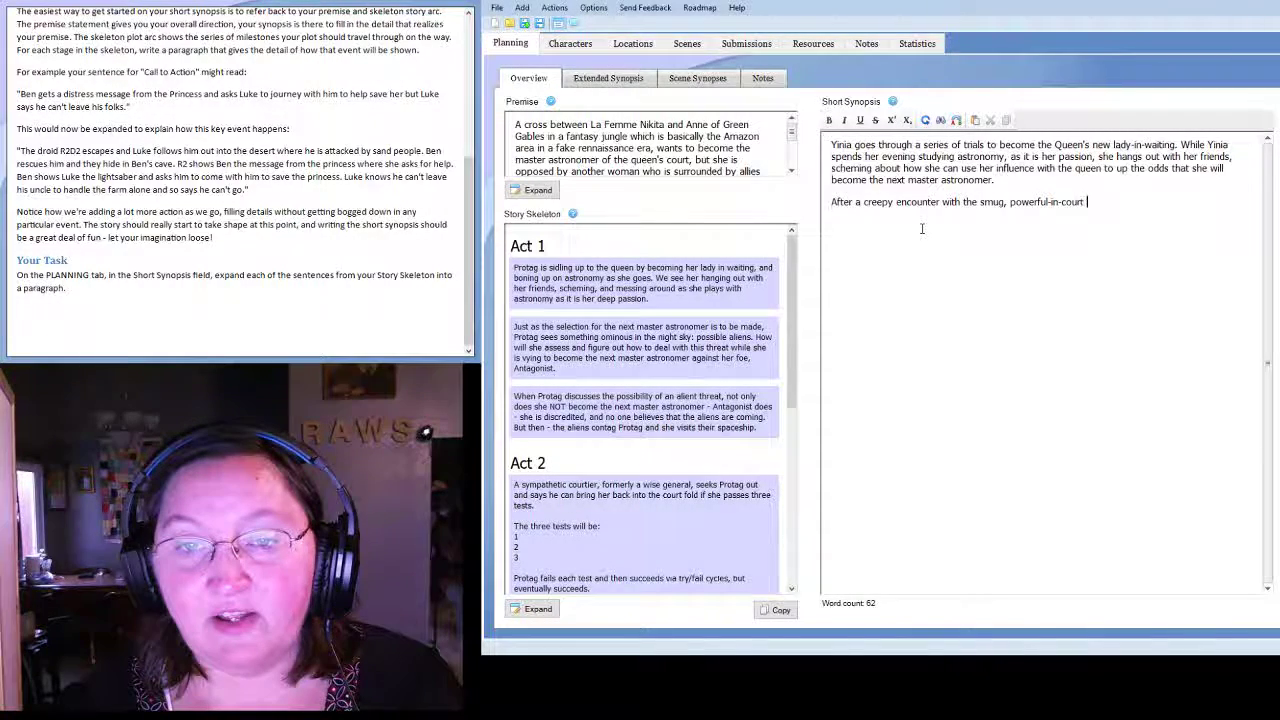
text(Ala - our antagonist -)
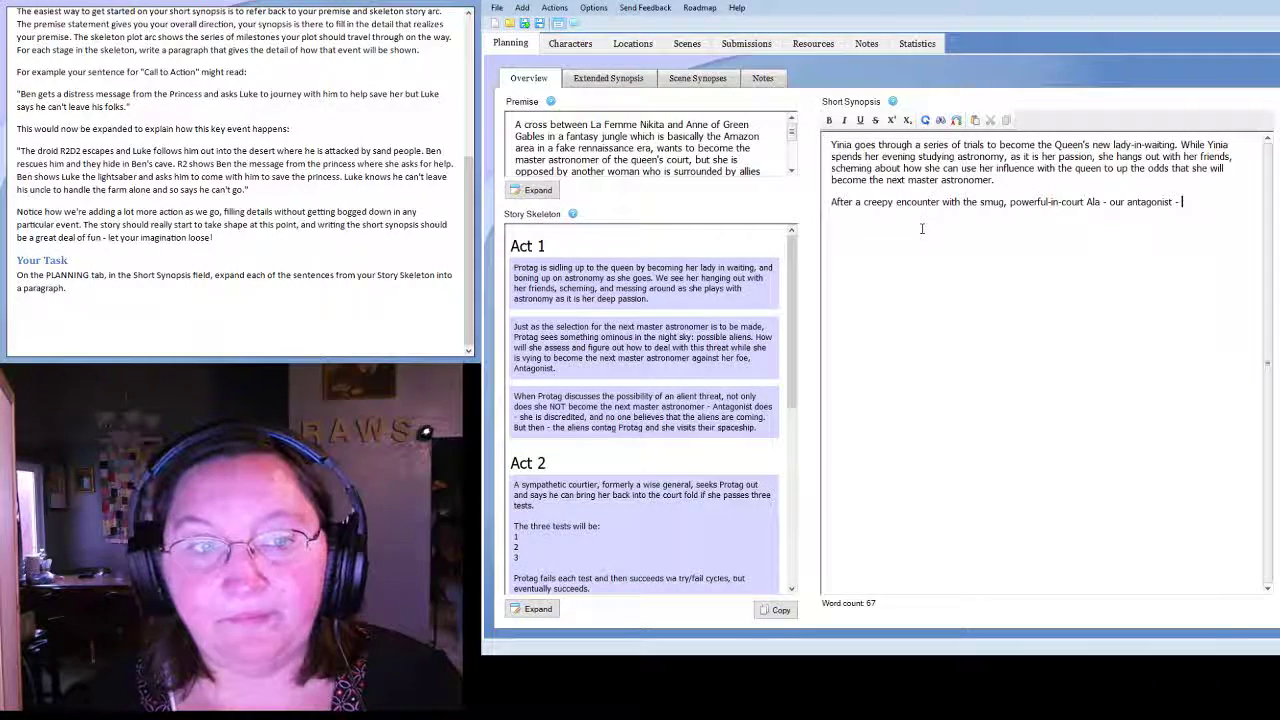
Continue the second paragraph with "Yinia soothes herself by gazing at the night sky, but she sees something impossible, and".
text( Yinia )
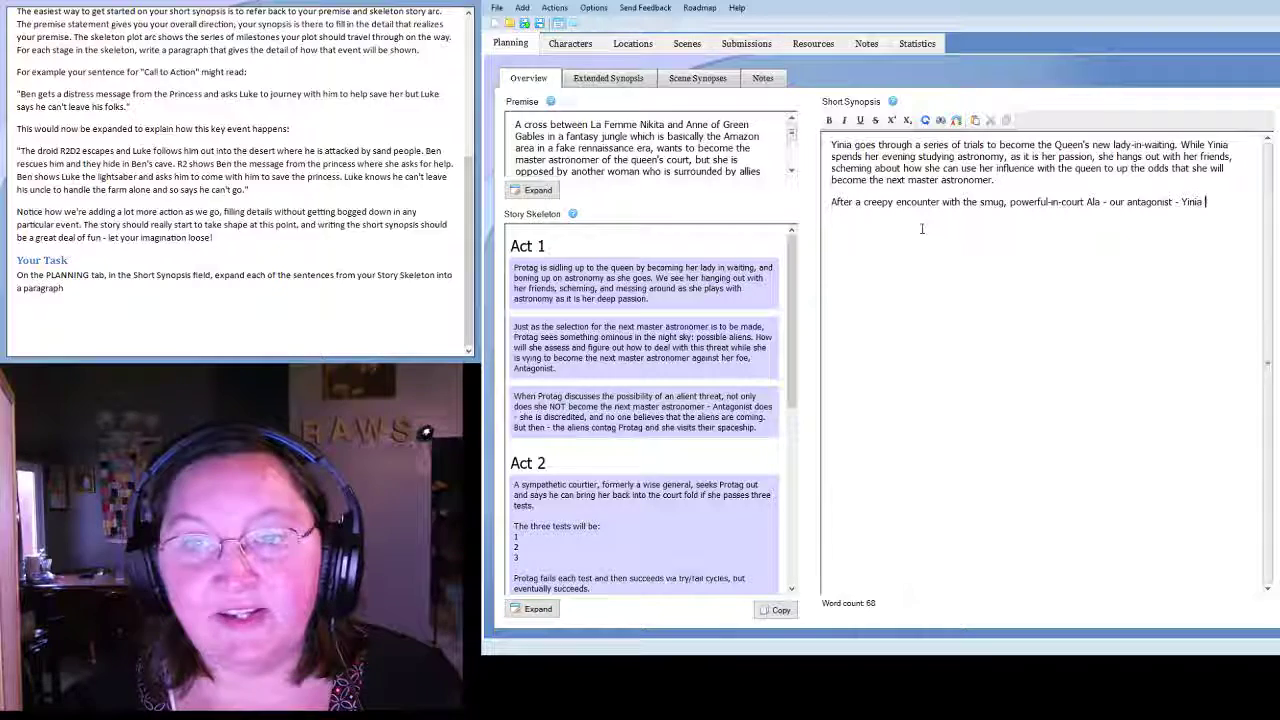
text(soothes hersel)
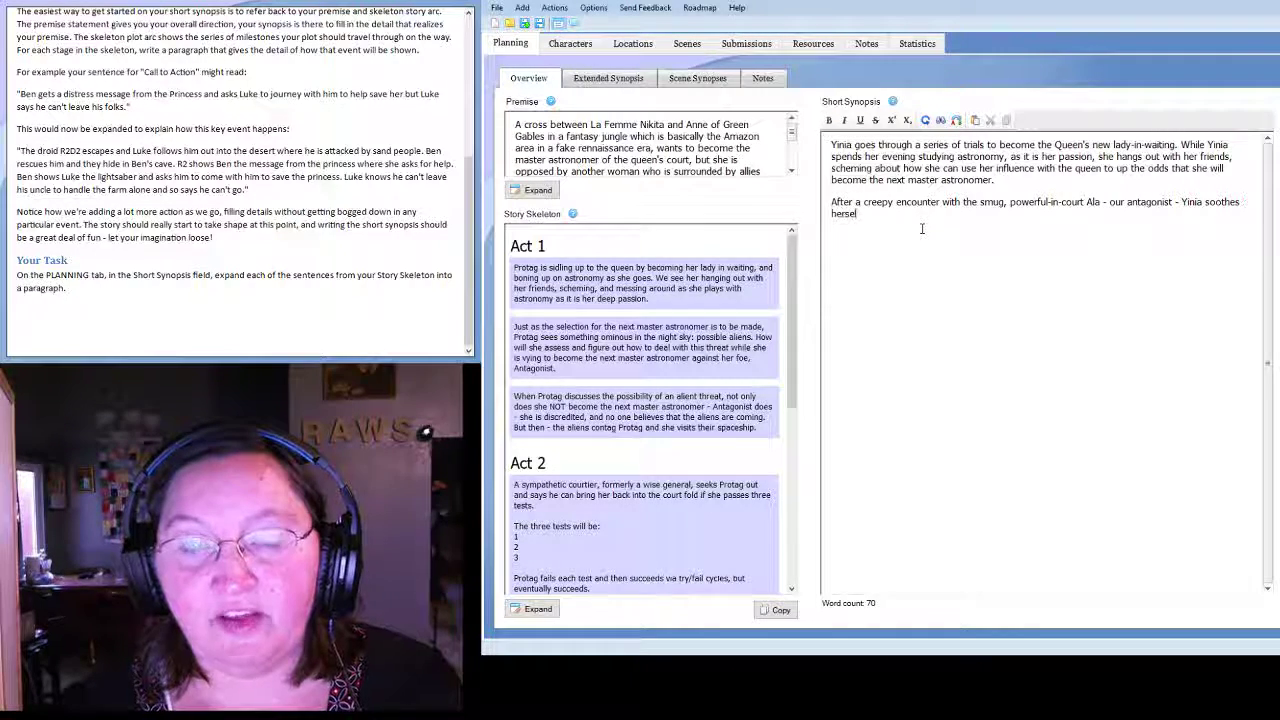
text(f by gazing a)
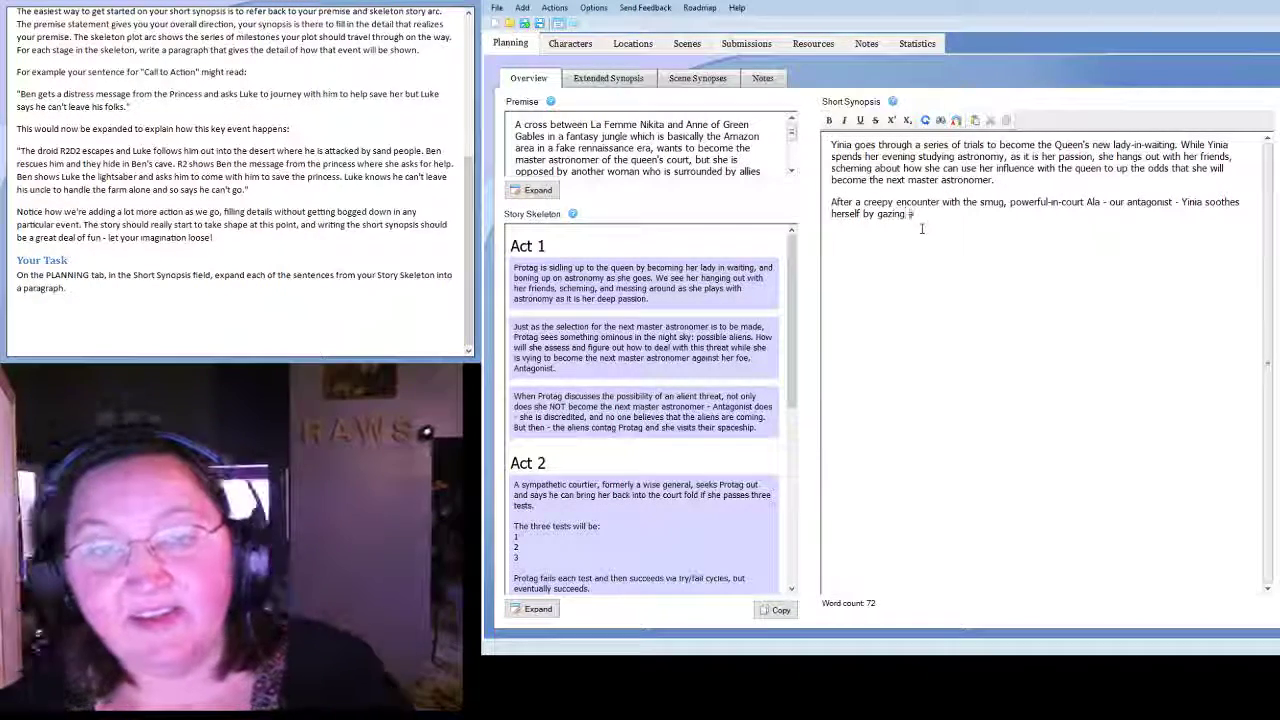
text(t the night sky,)
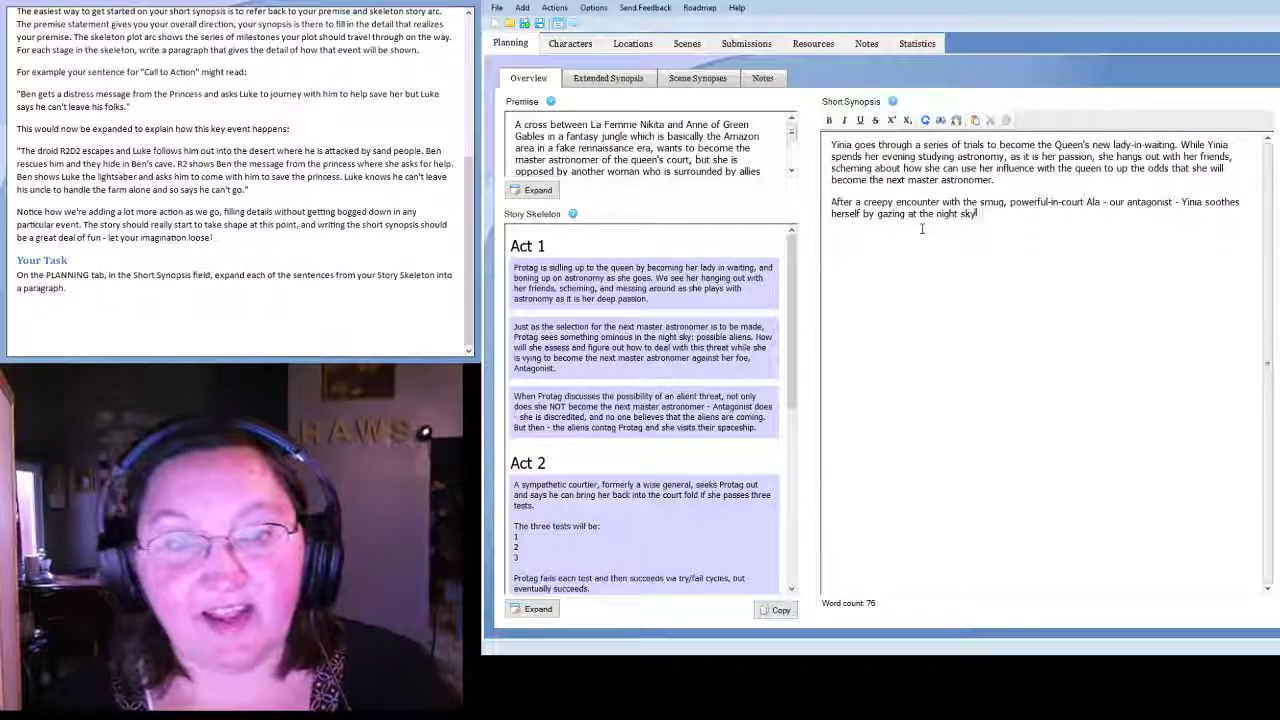
text( but she s)
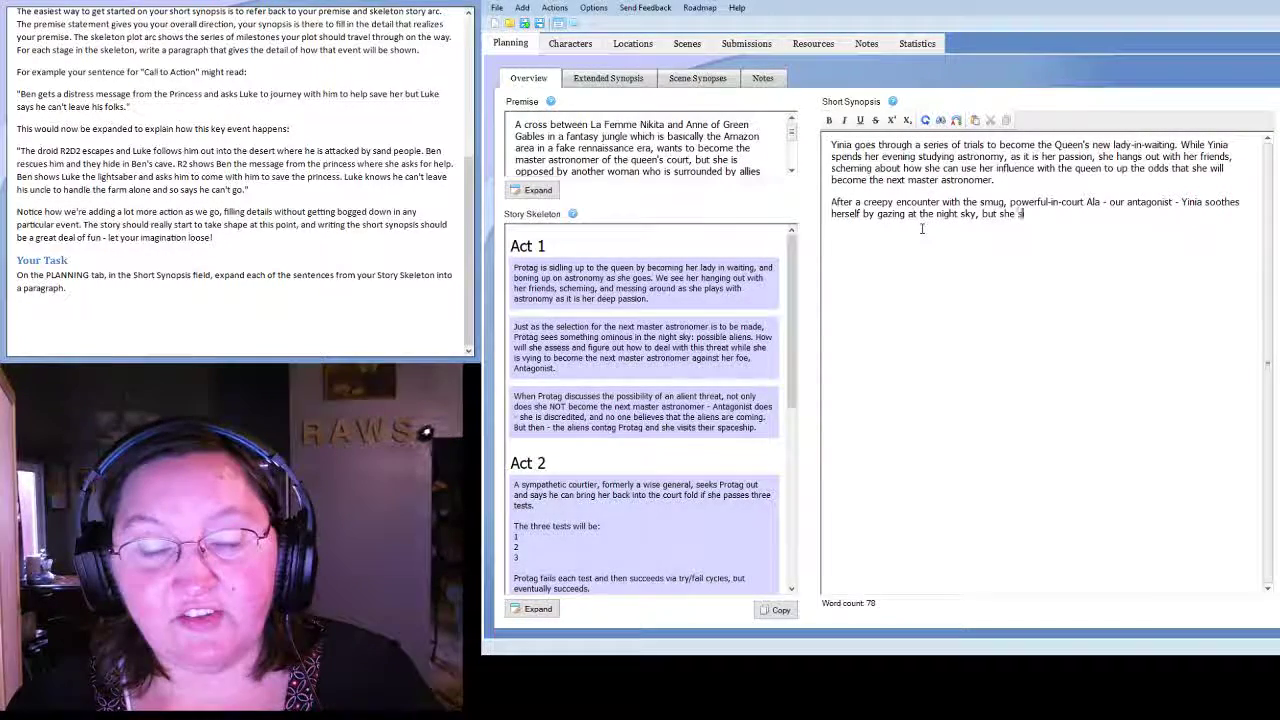
text(ees somethin)
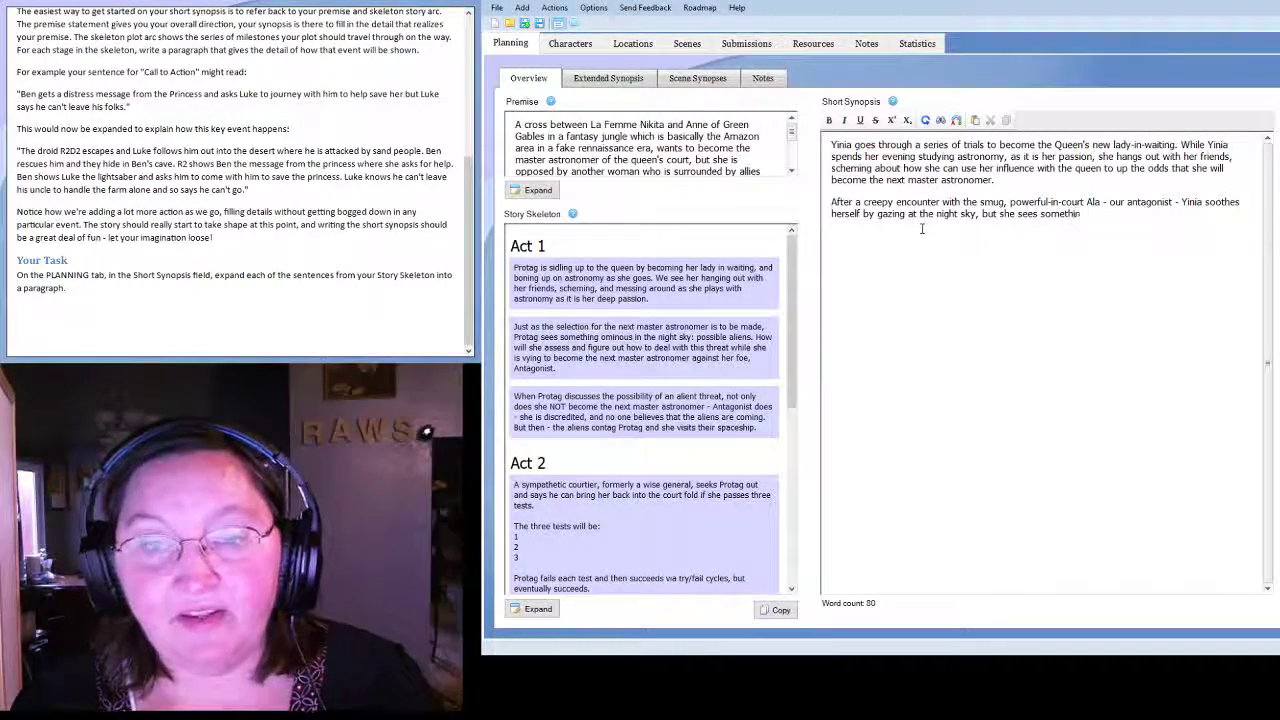
text(g impossible, and )
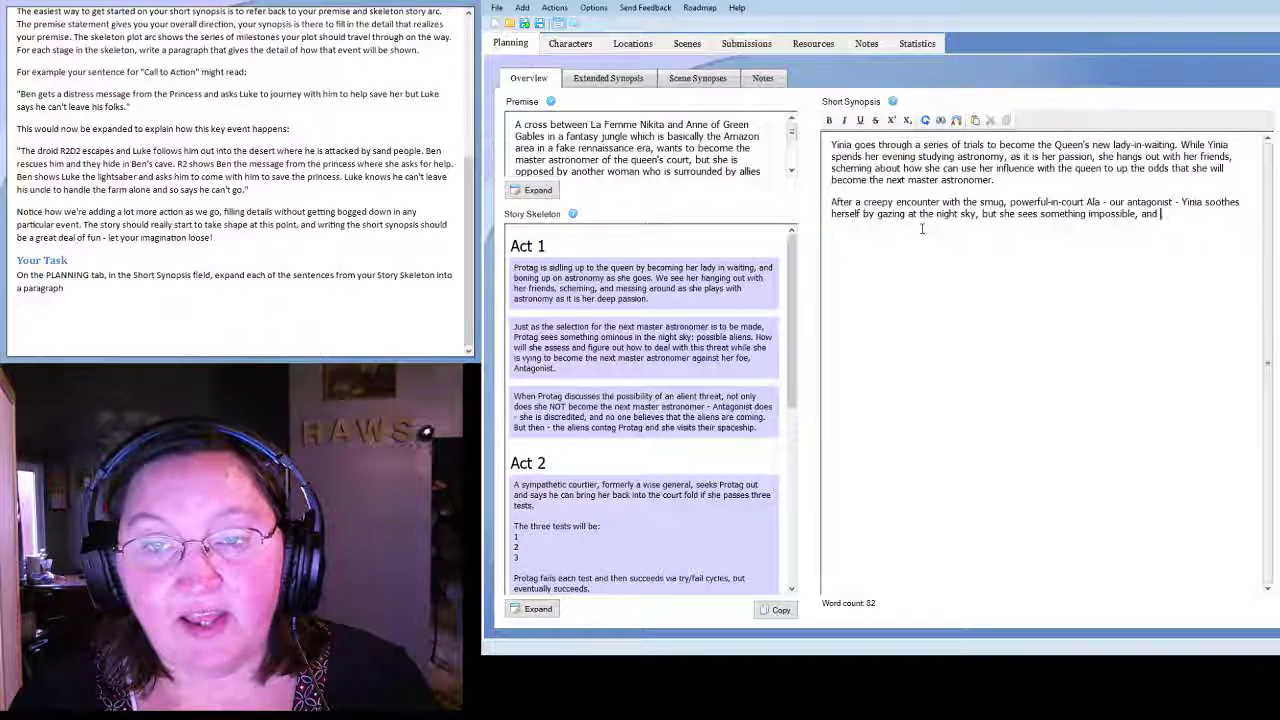
Finish the second paragraph's sentence with "after consulting her astronomical texts, realizes that aliens are coming to her planet, and that they are likely hostile.".
text(after consul)
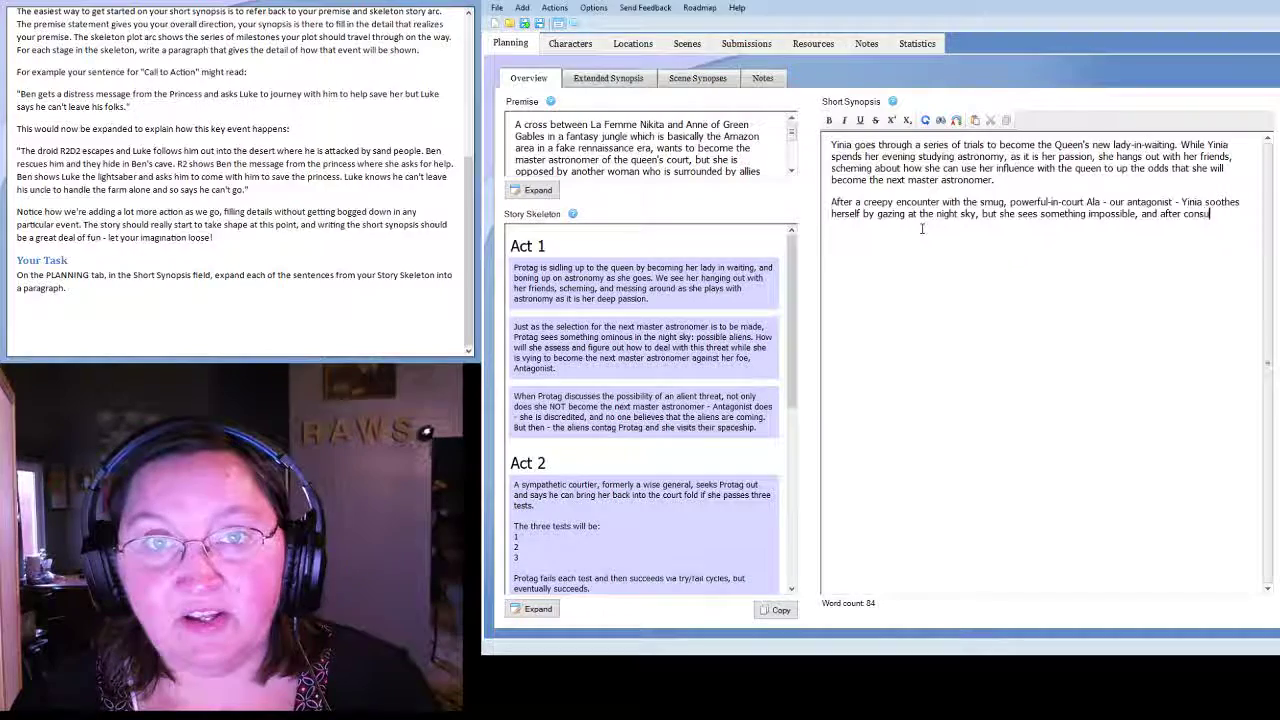
text(ting he)
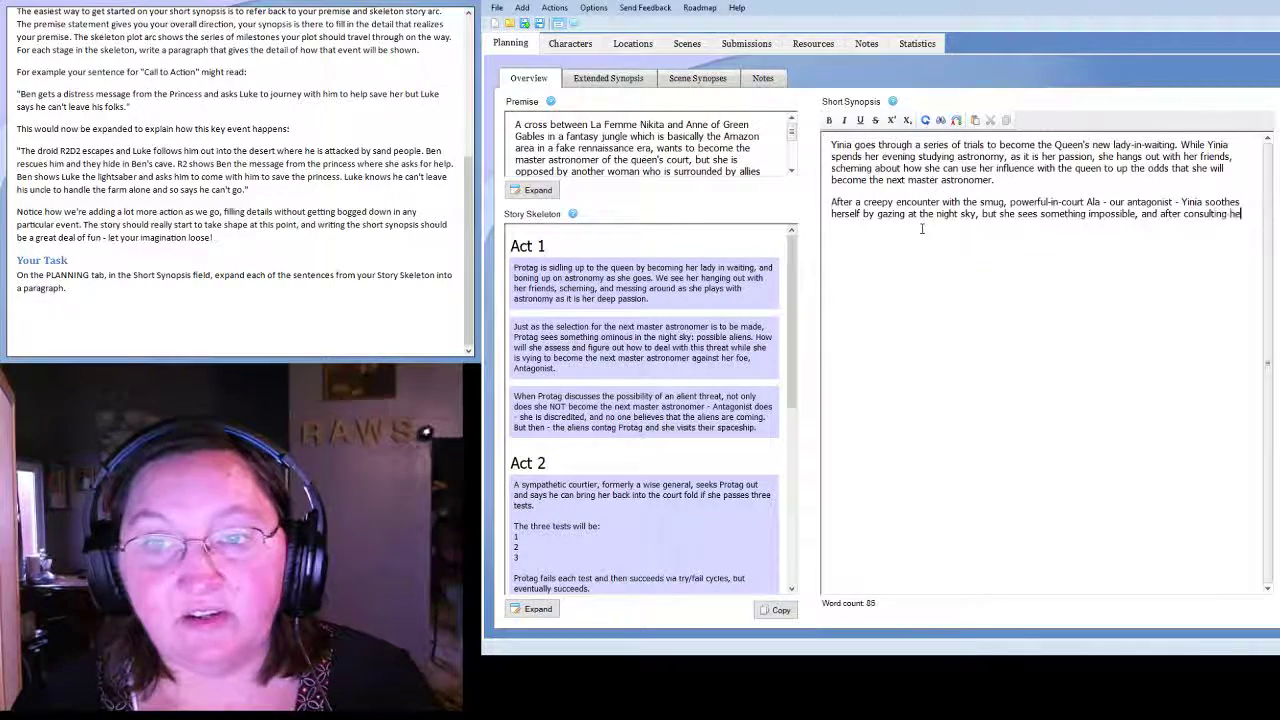
text(r astronomical te)
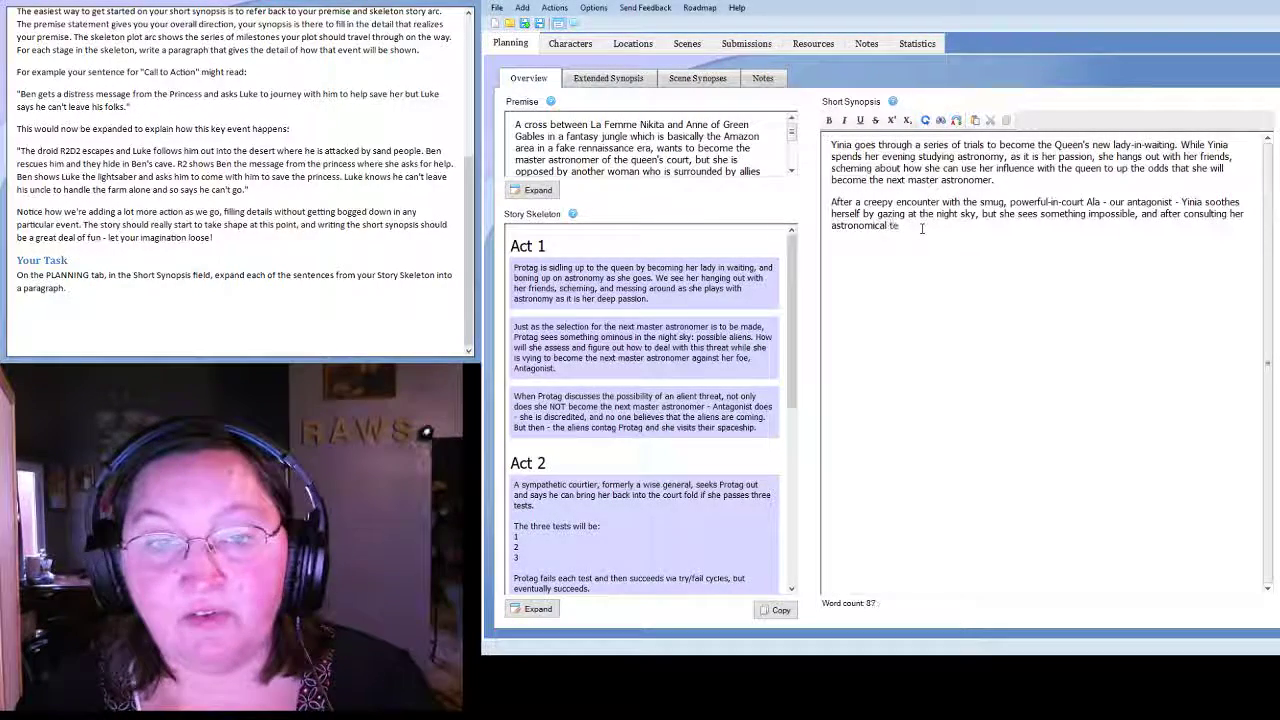
text(xts, realiz)
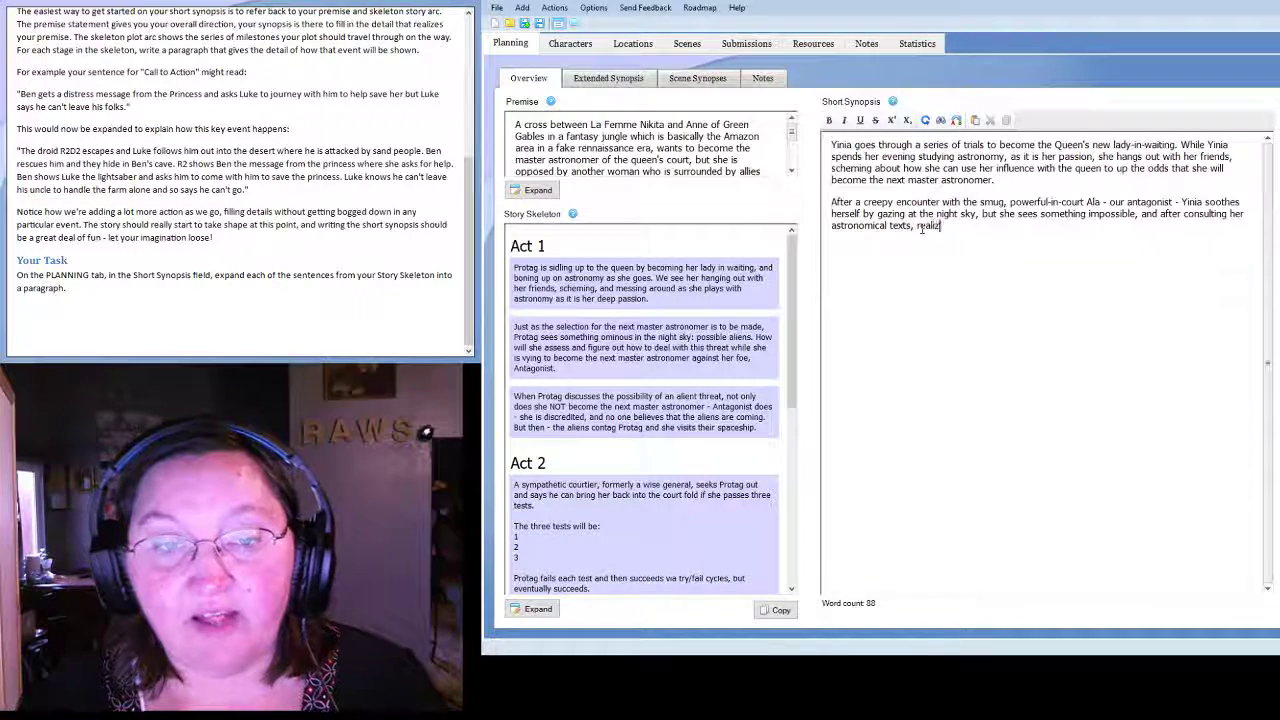
text(es that ali)
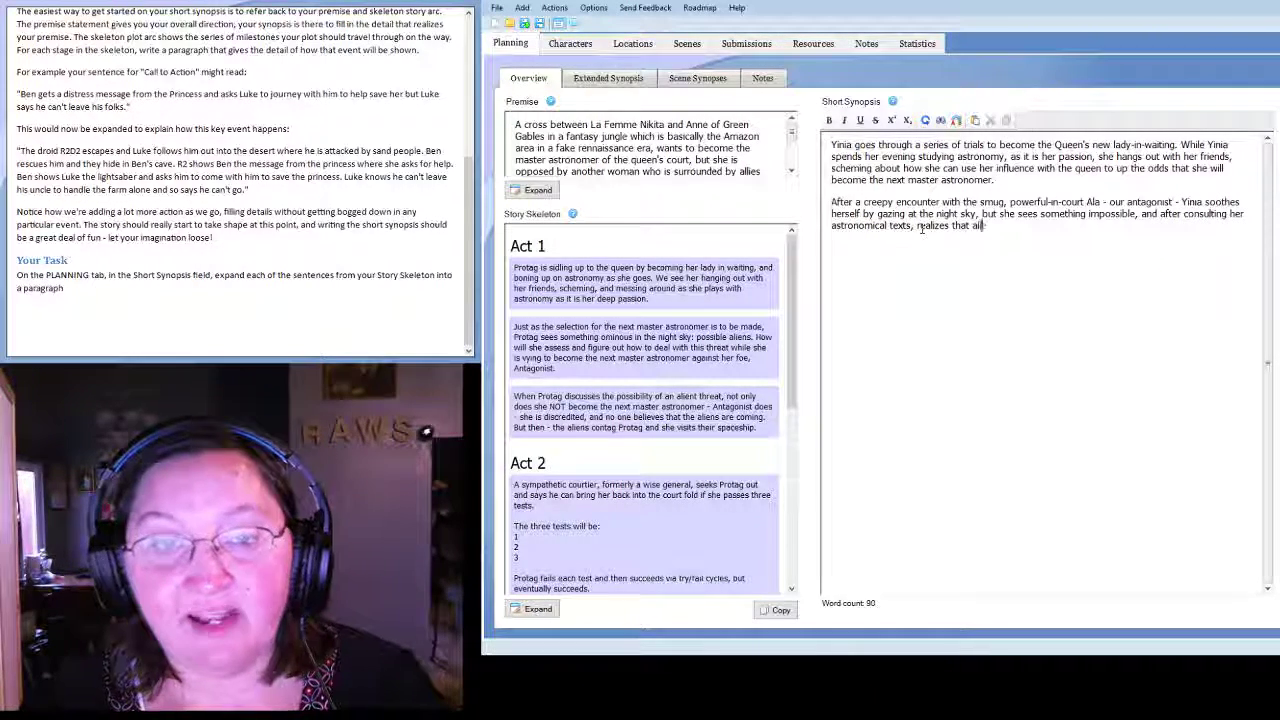
text(ens a)
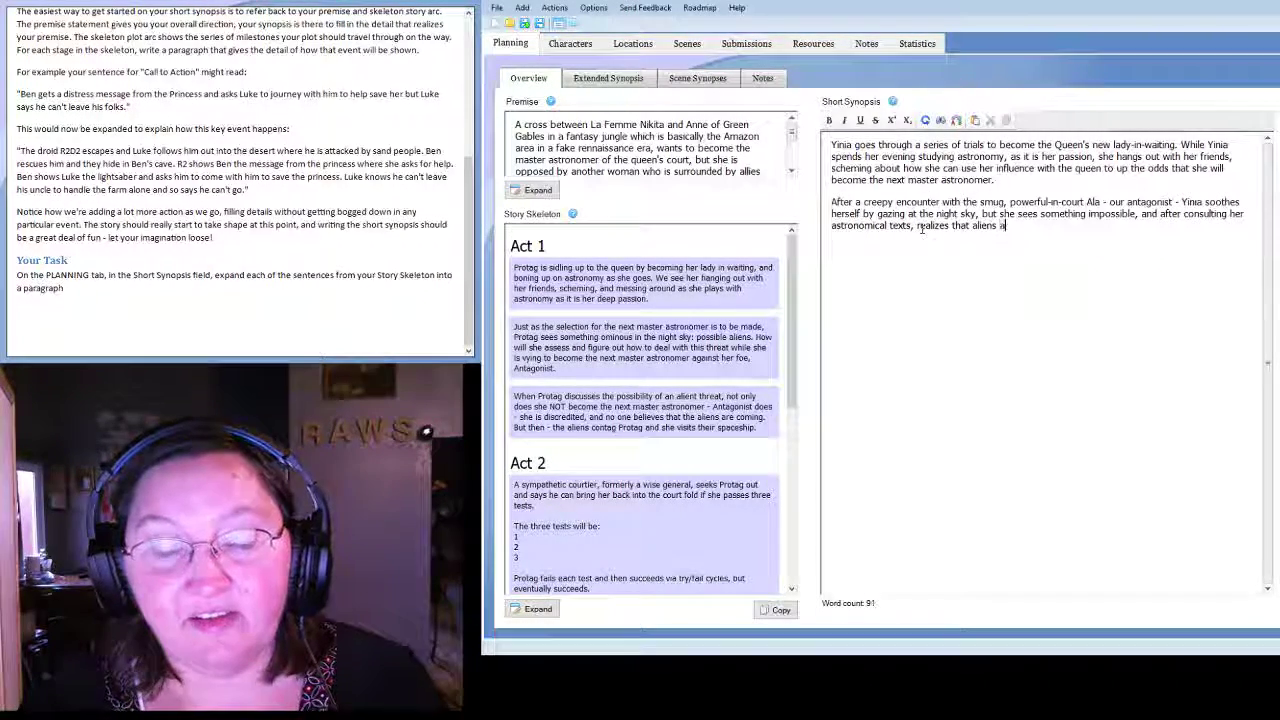
text(re comin)
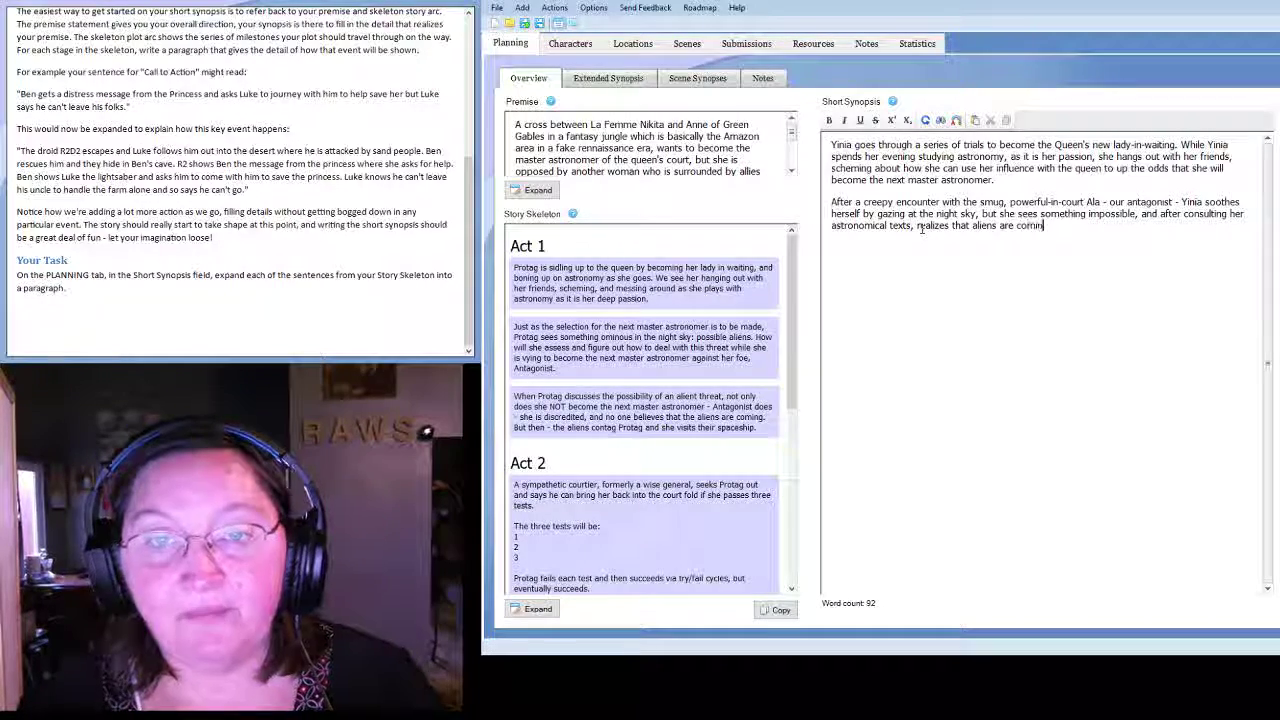
text(g to )
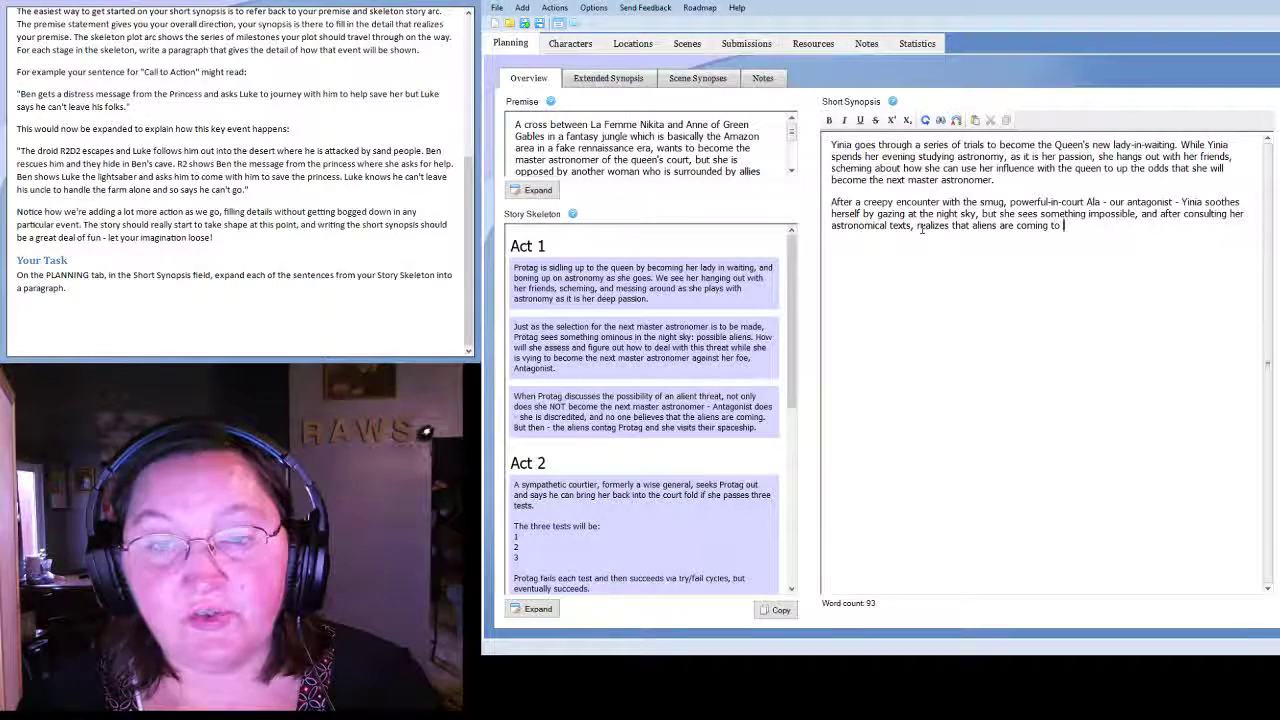
text(her planet)
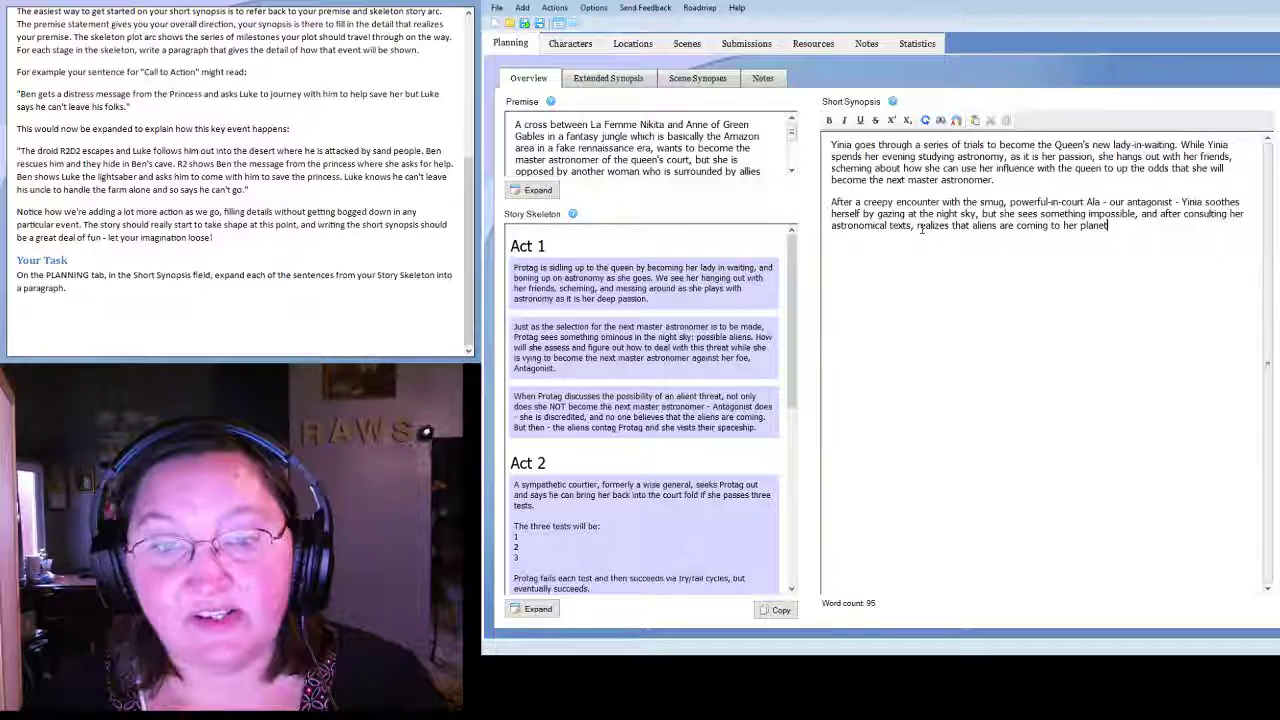
text(, and that they are)
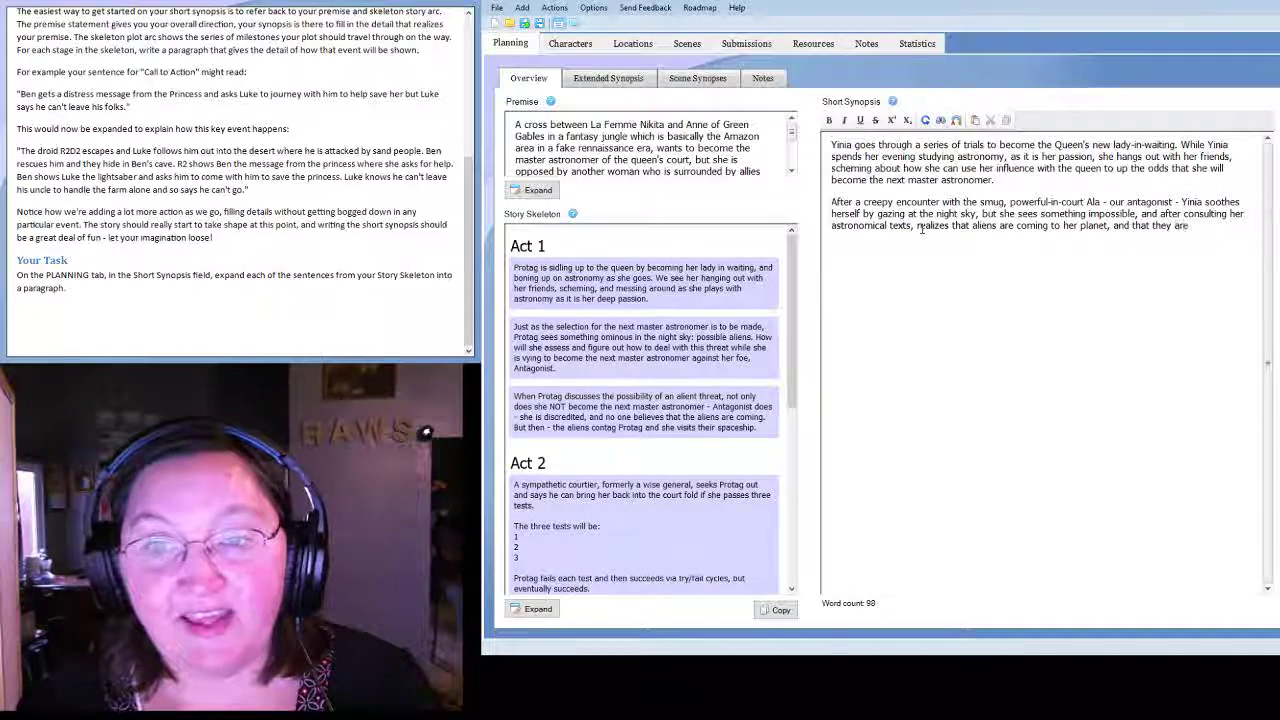
text( likely hostile.)
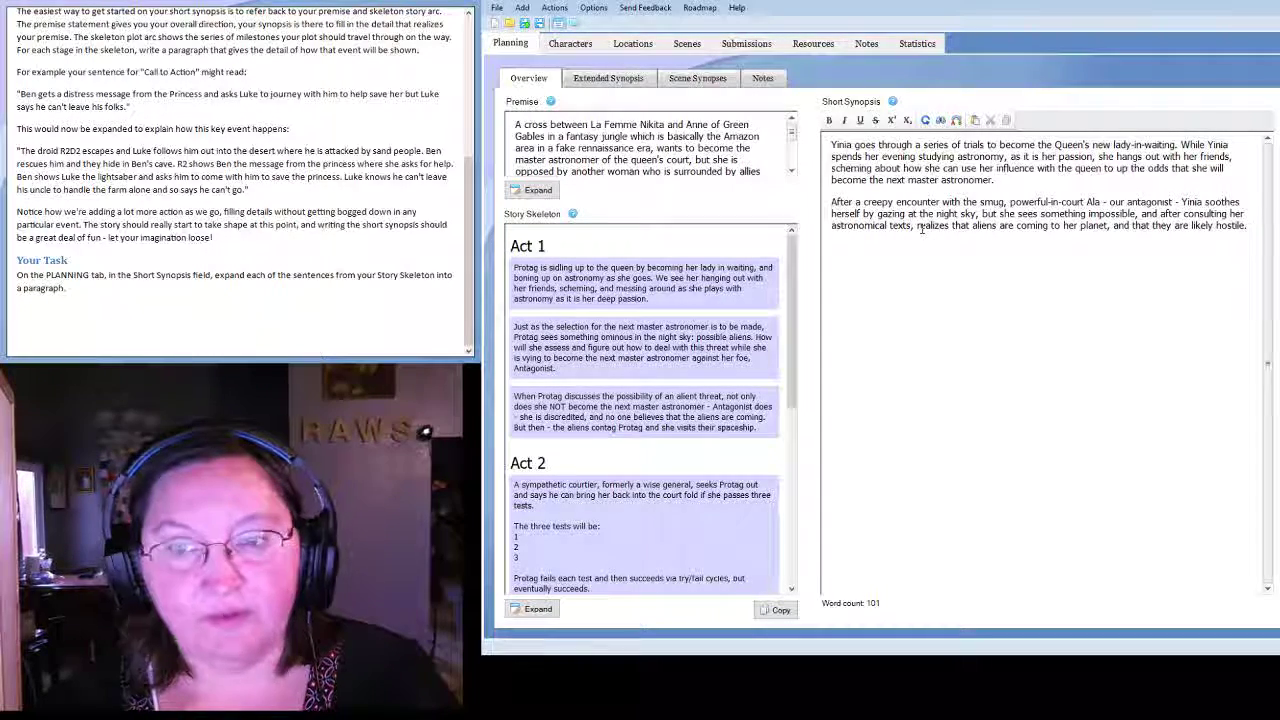
Start a new sentence in the second paragraph with "The problem is, even though this threat is both exciting and urgent and dangerous,".
text(The probl)
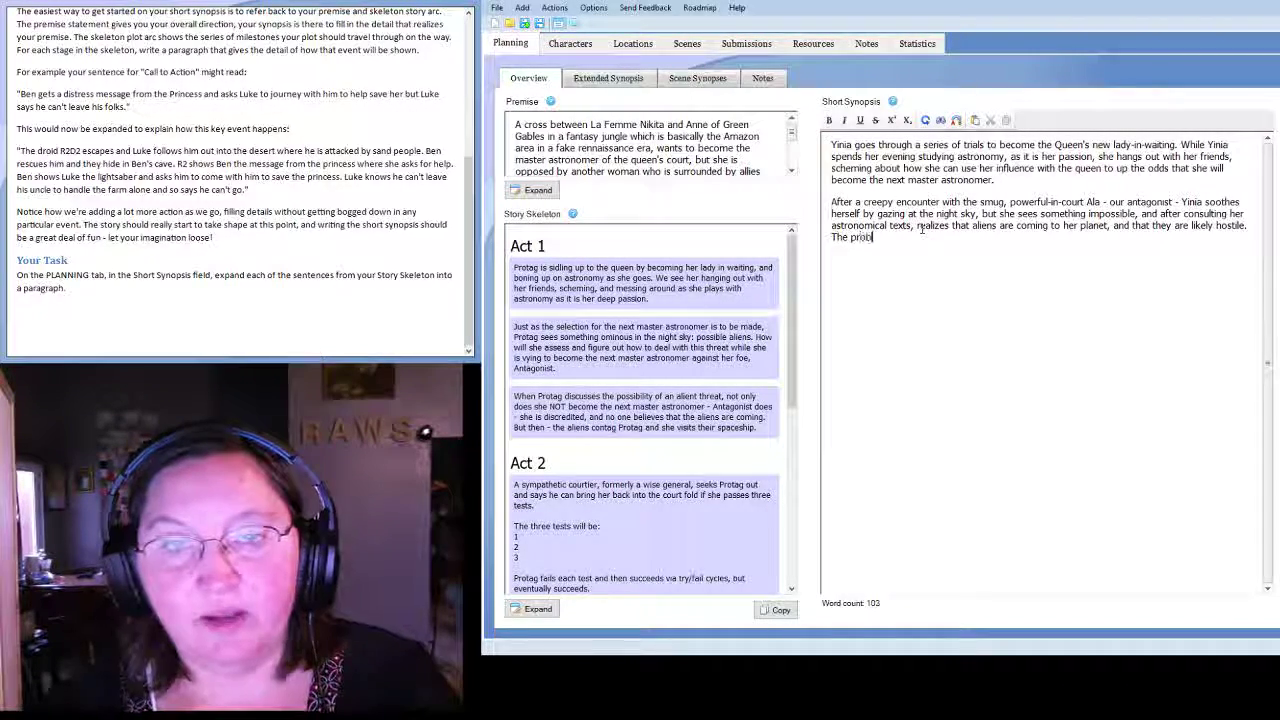
text(em is, )
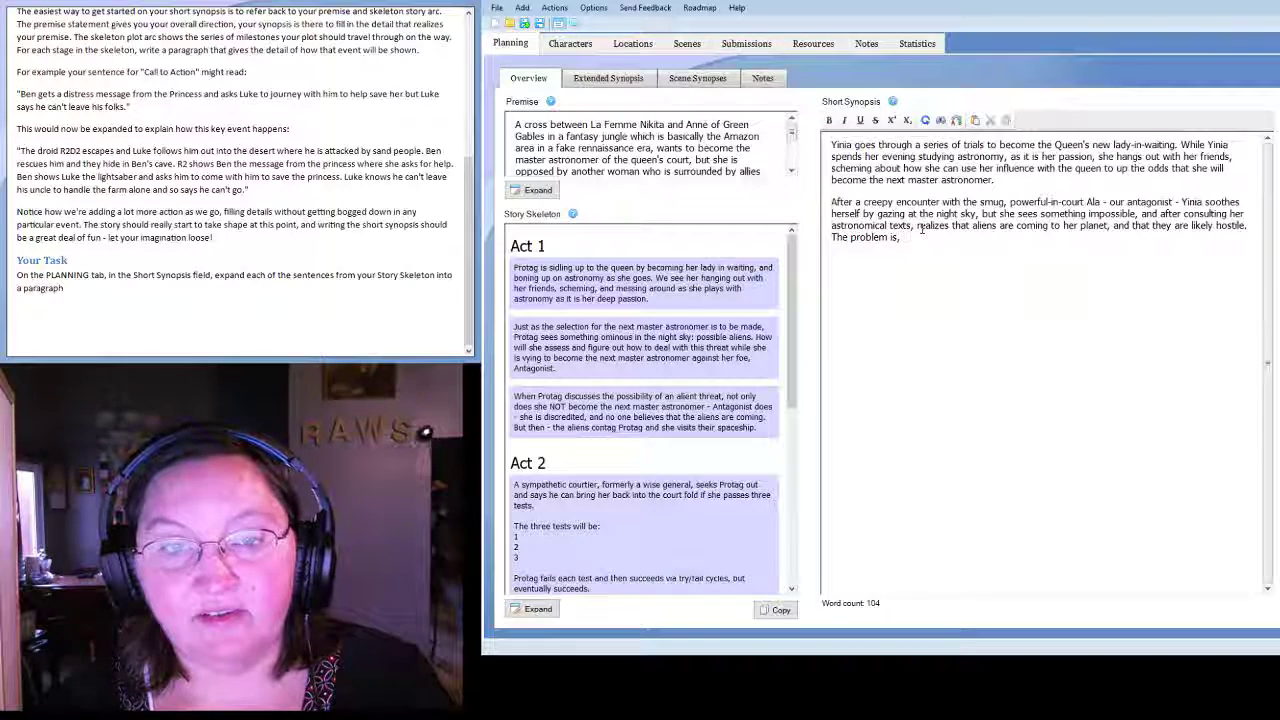
text(even though this )
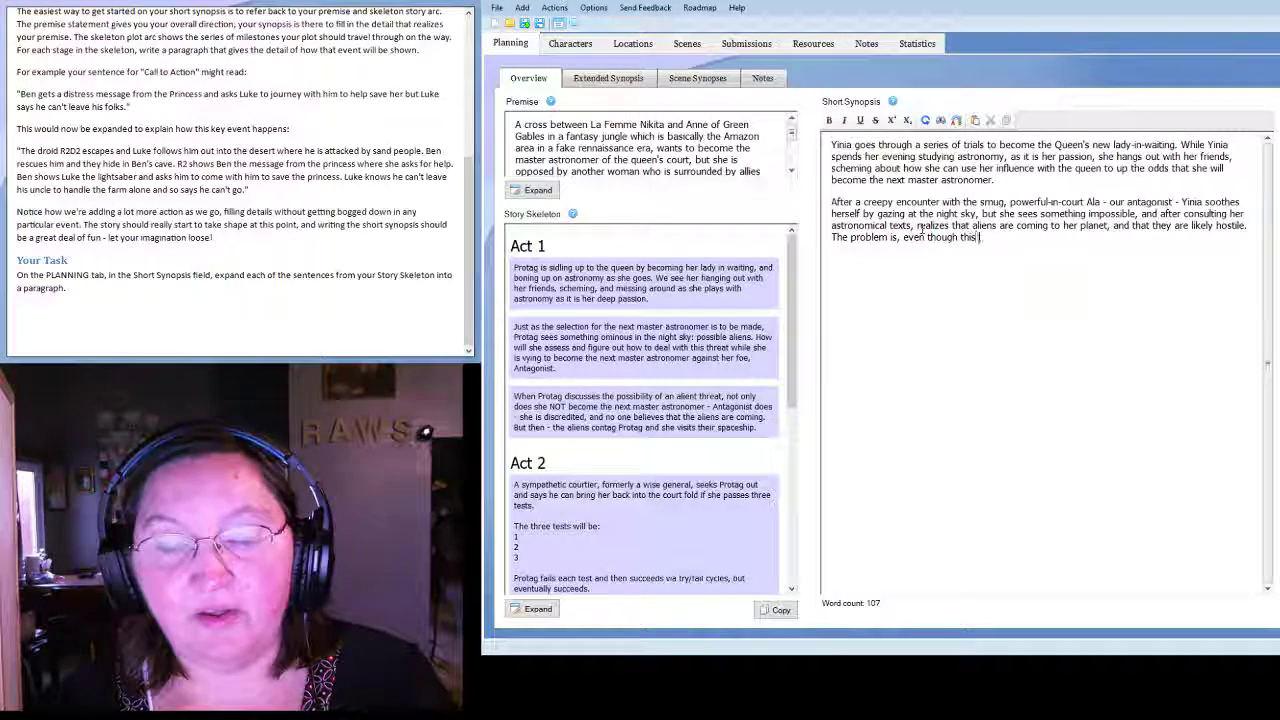
text(threat is both ex)
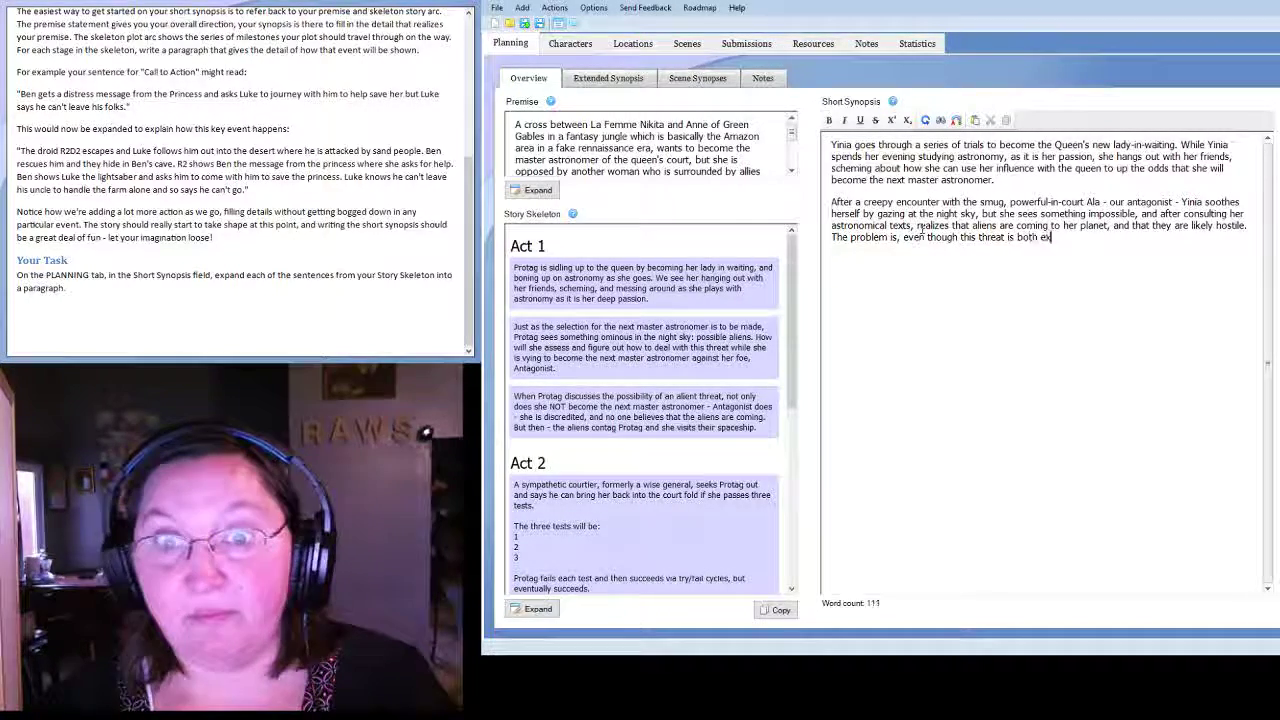
text(citing and urgen)
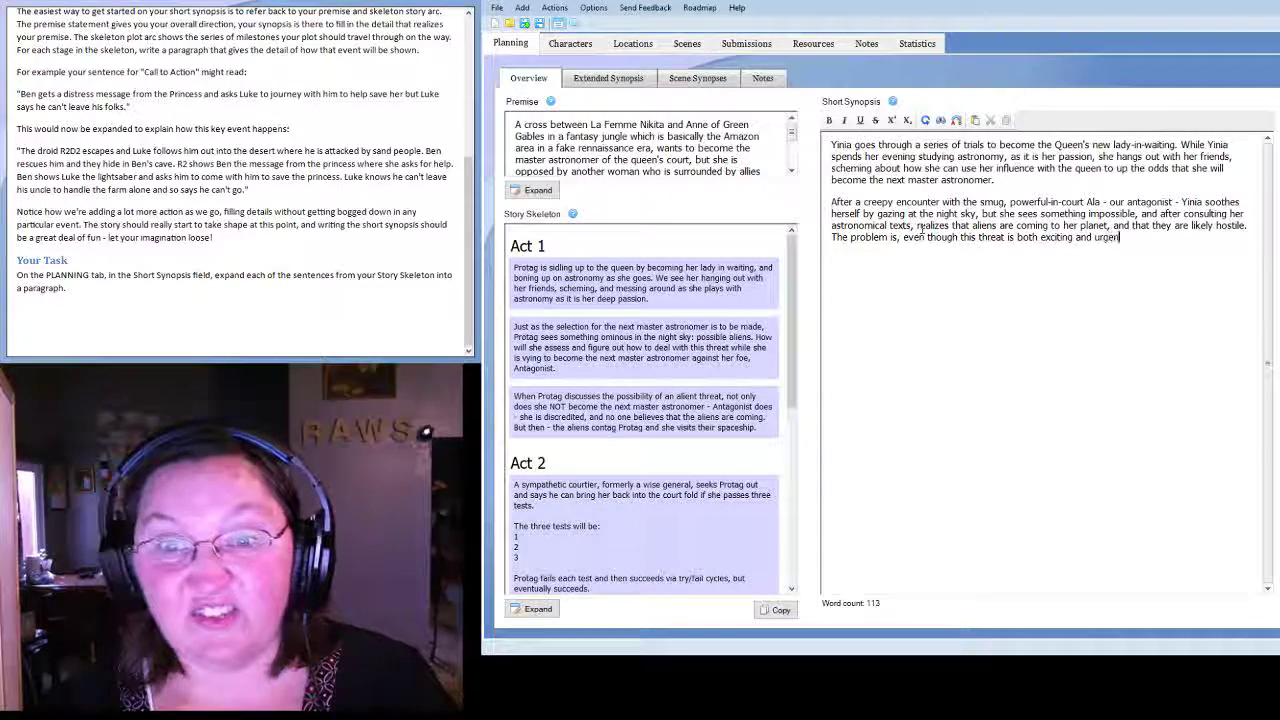
text(t and dangerous,)
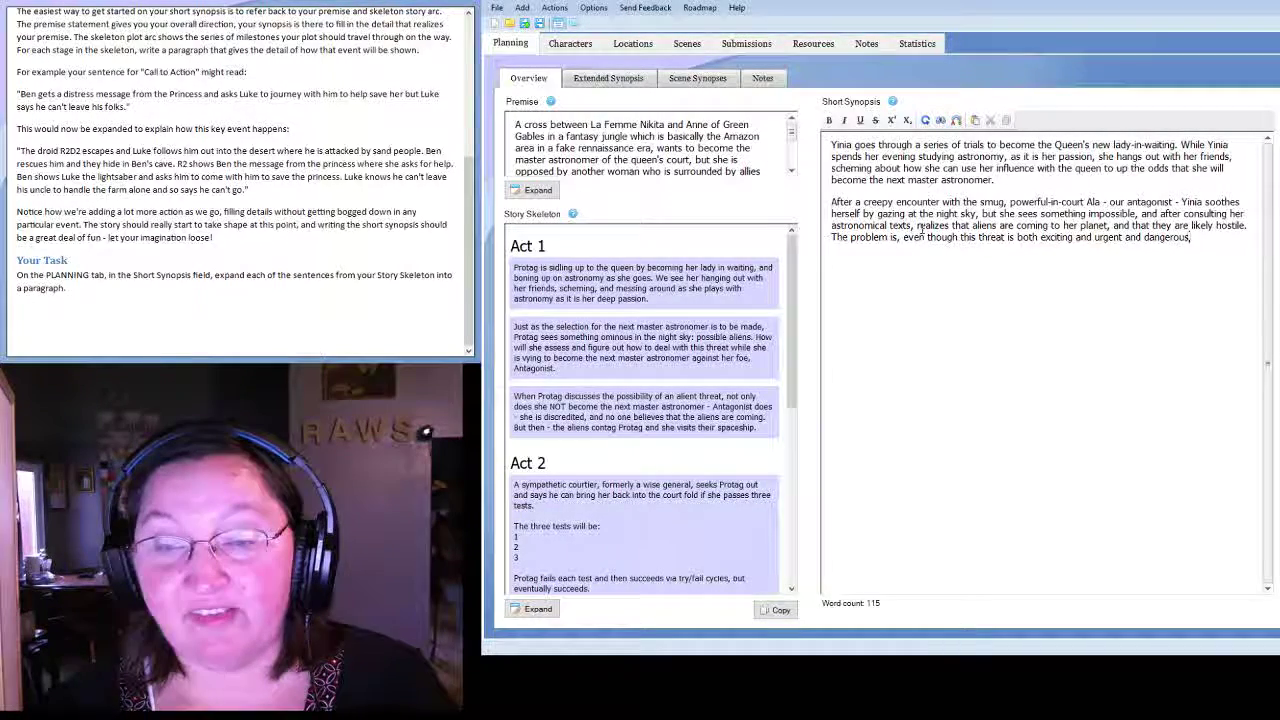
Finish the sentence with "the next master astronomer will be selected the very next day." and begin a question with "Should she".
text( the next master )
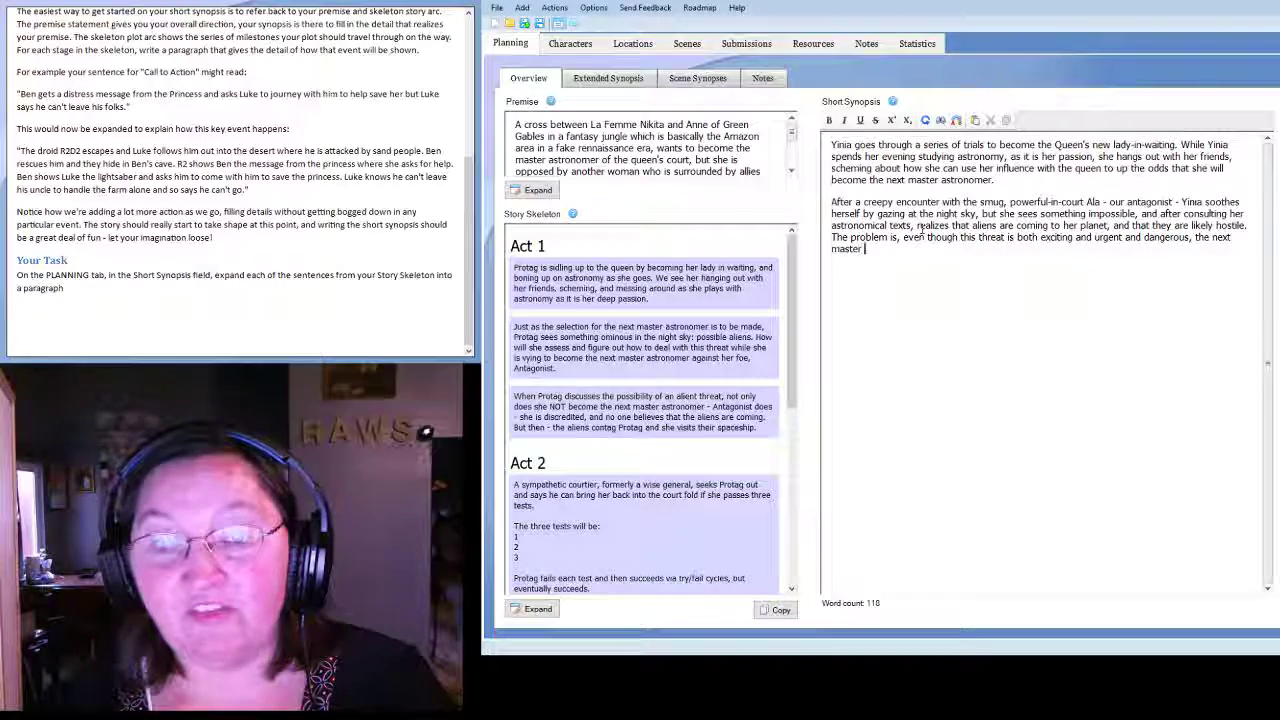
text(astronomer wi)
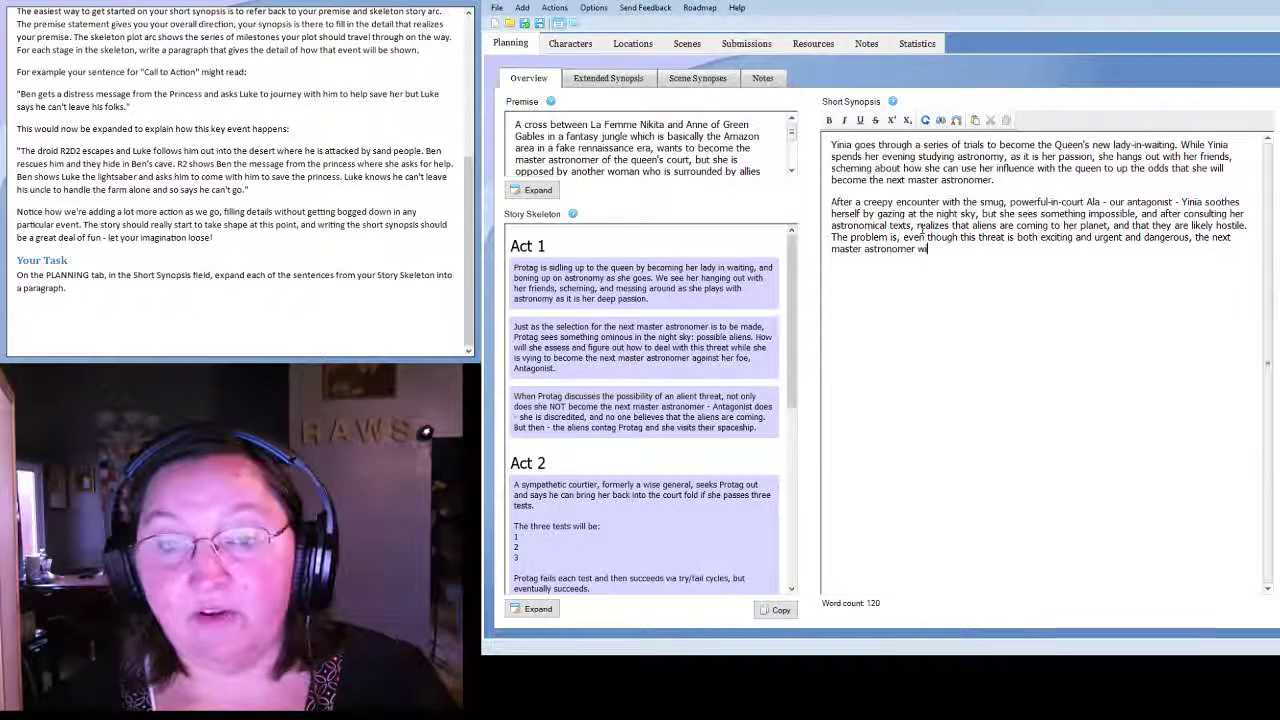
text(ll be sel)
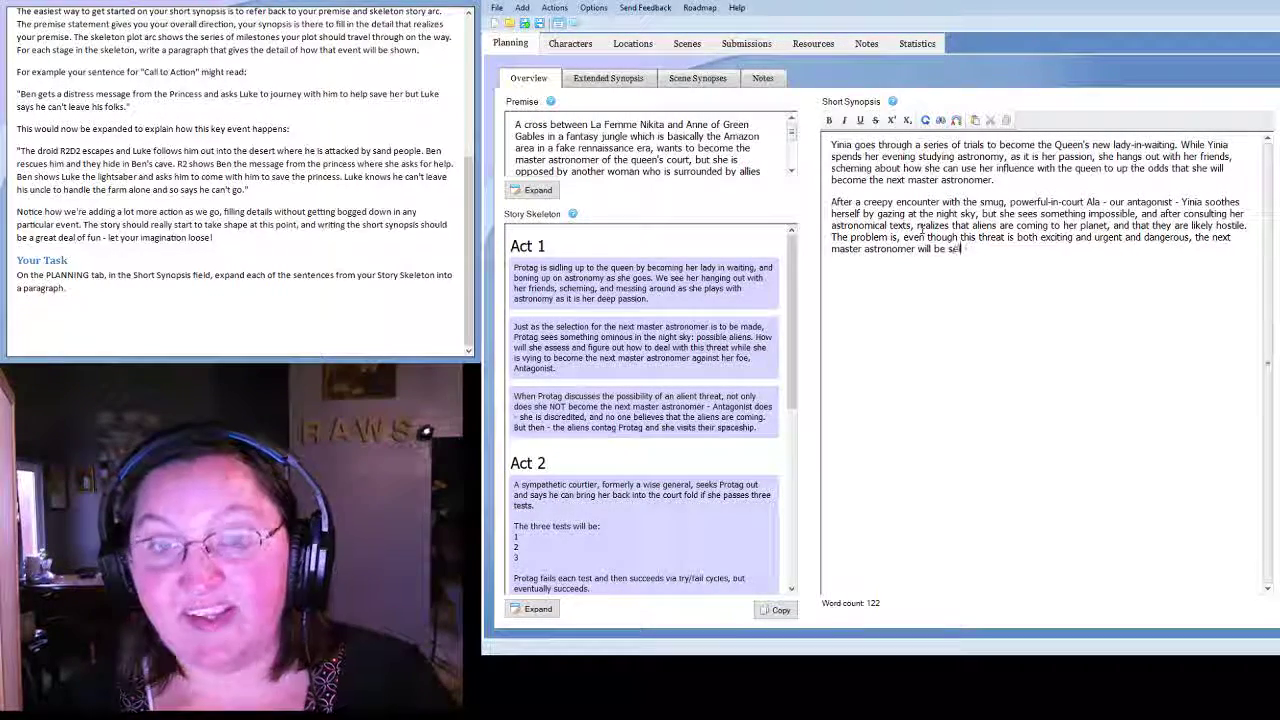
text(ected the very next day. Should sh)
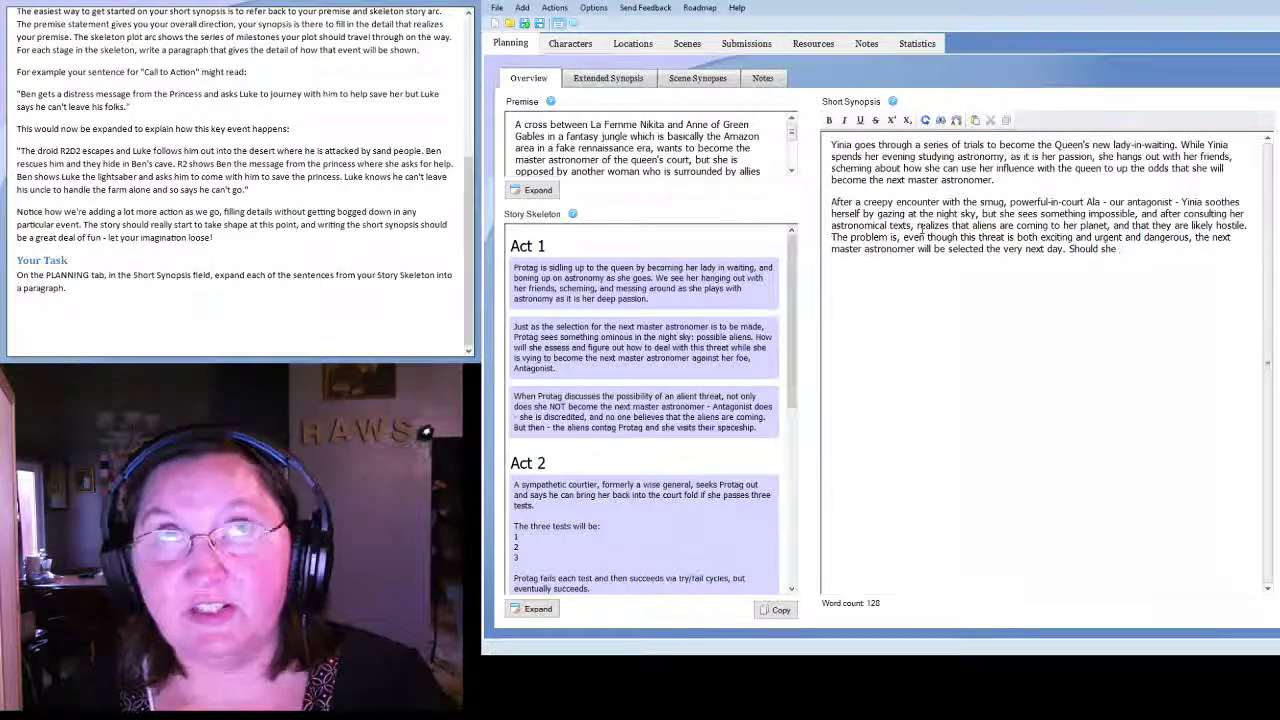
Continue the question with "accept the possiblity of failing to become the next master astronomer by".
text(e accept the possi)
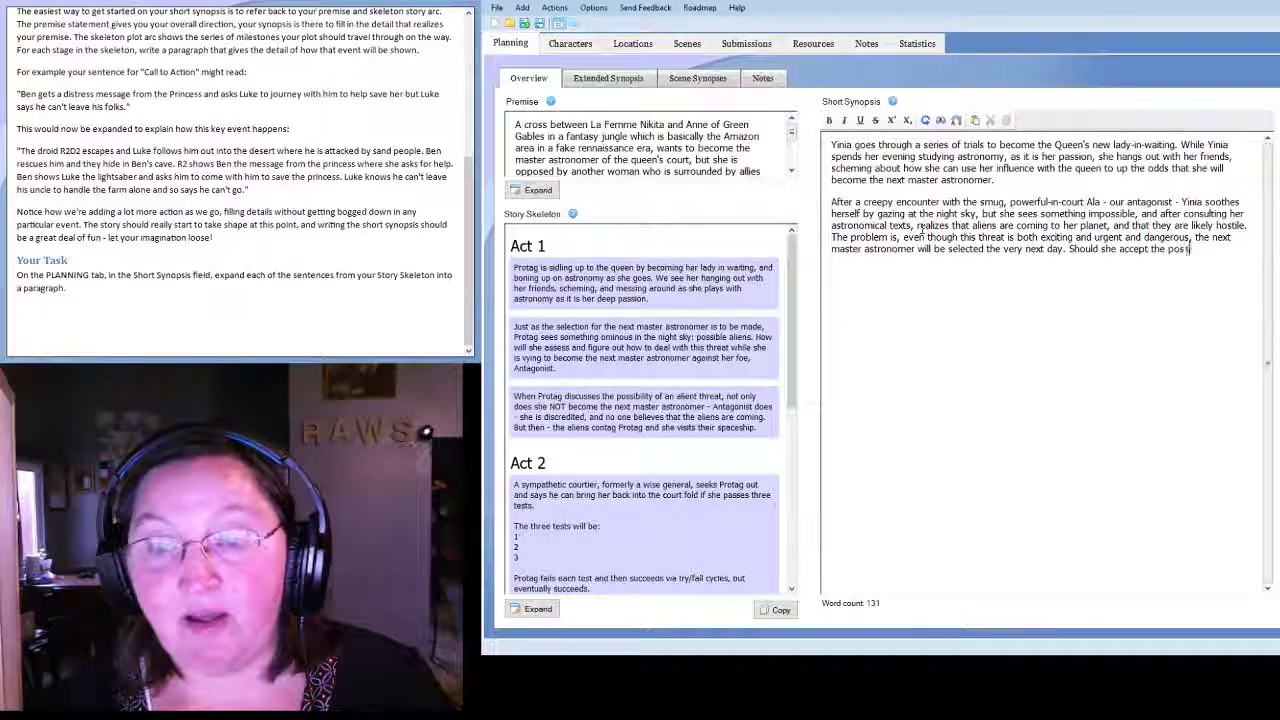
text(bility of fail)
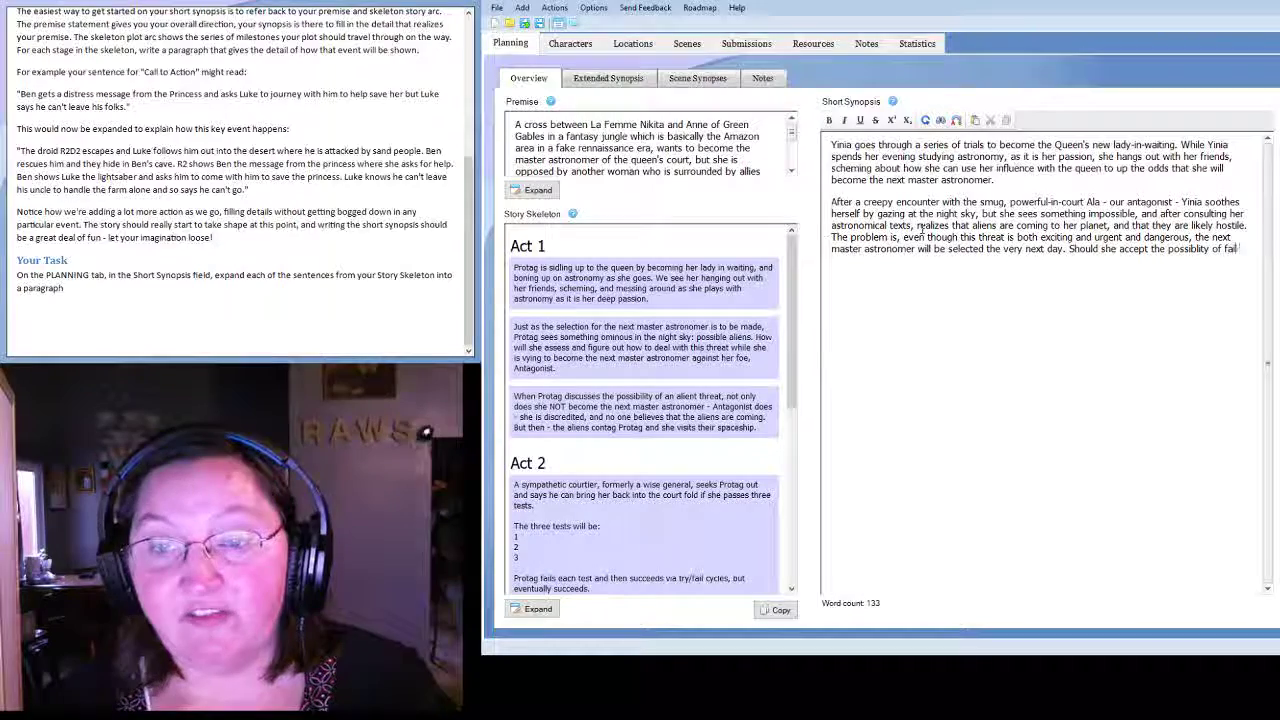
text(ing to become the)
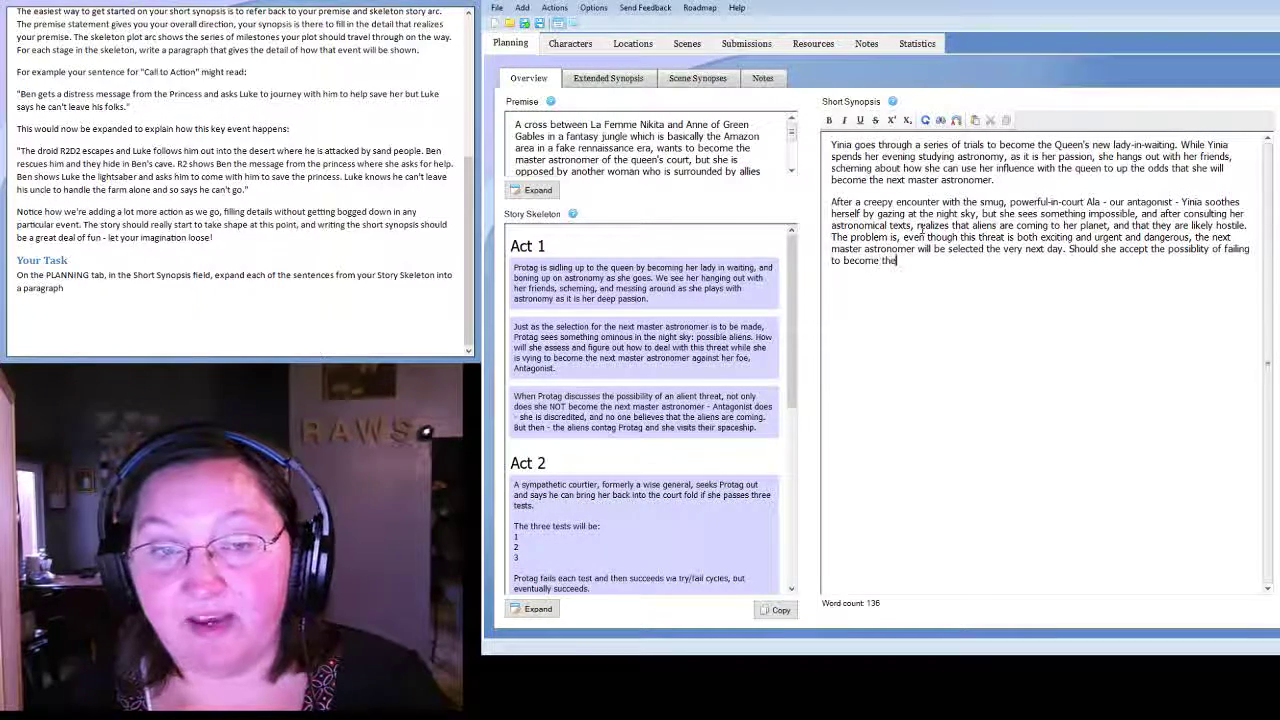
text(xt master )
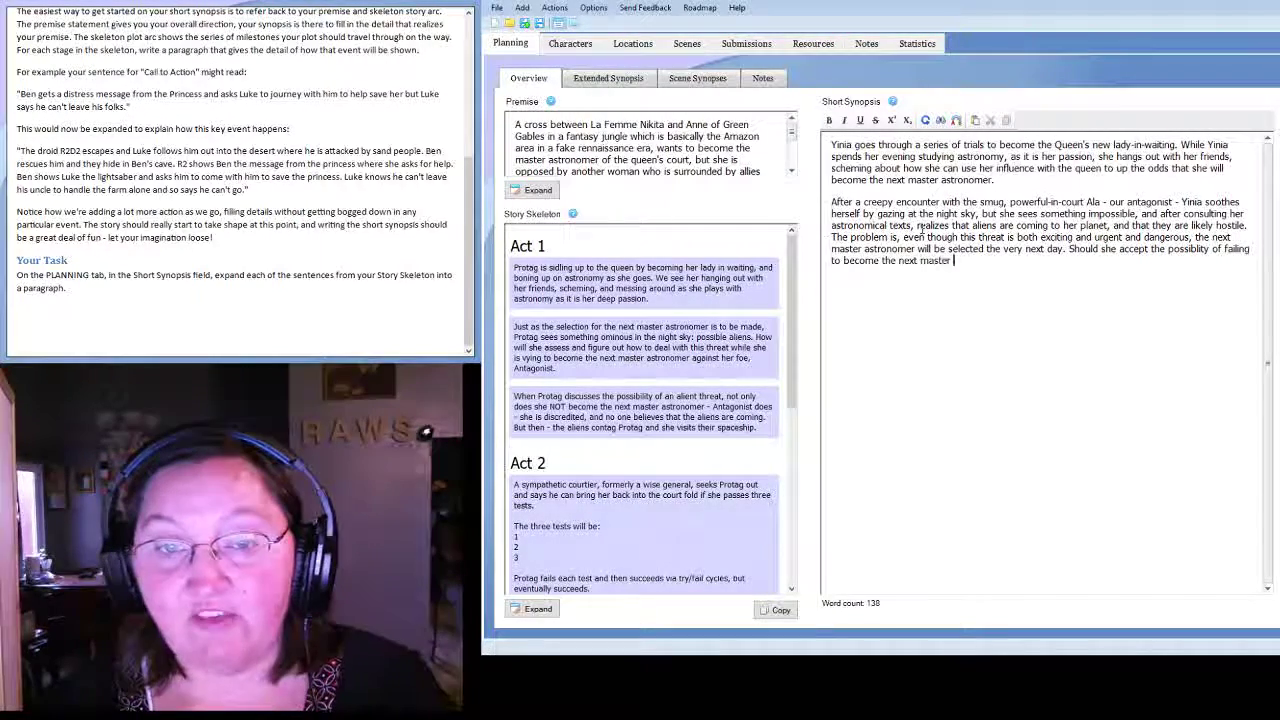
text(astronomer by)
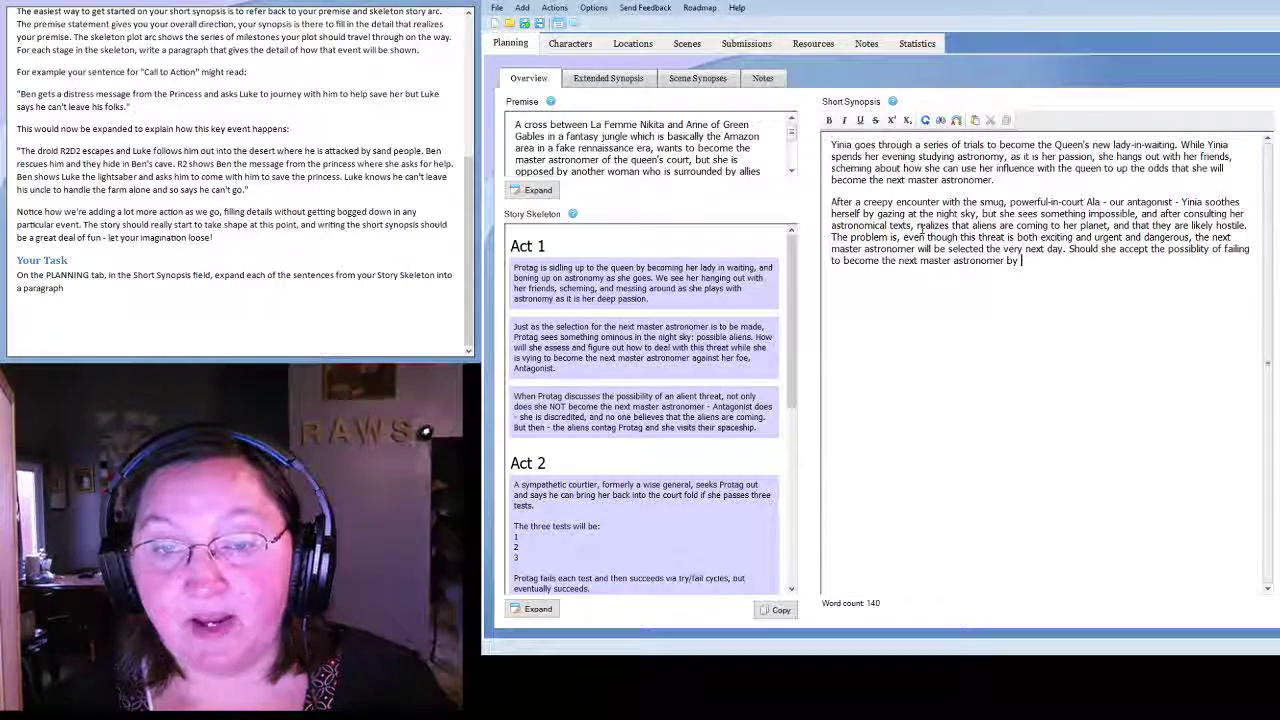
Finish the question with "revealing this threat and possibly be considered crazy?".
text( revealin)
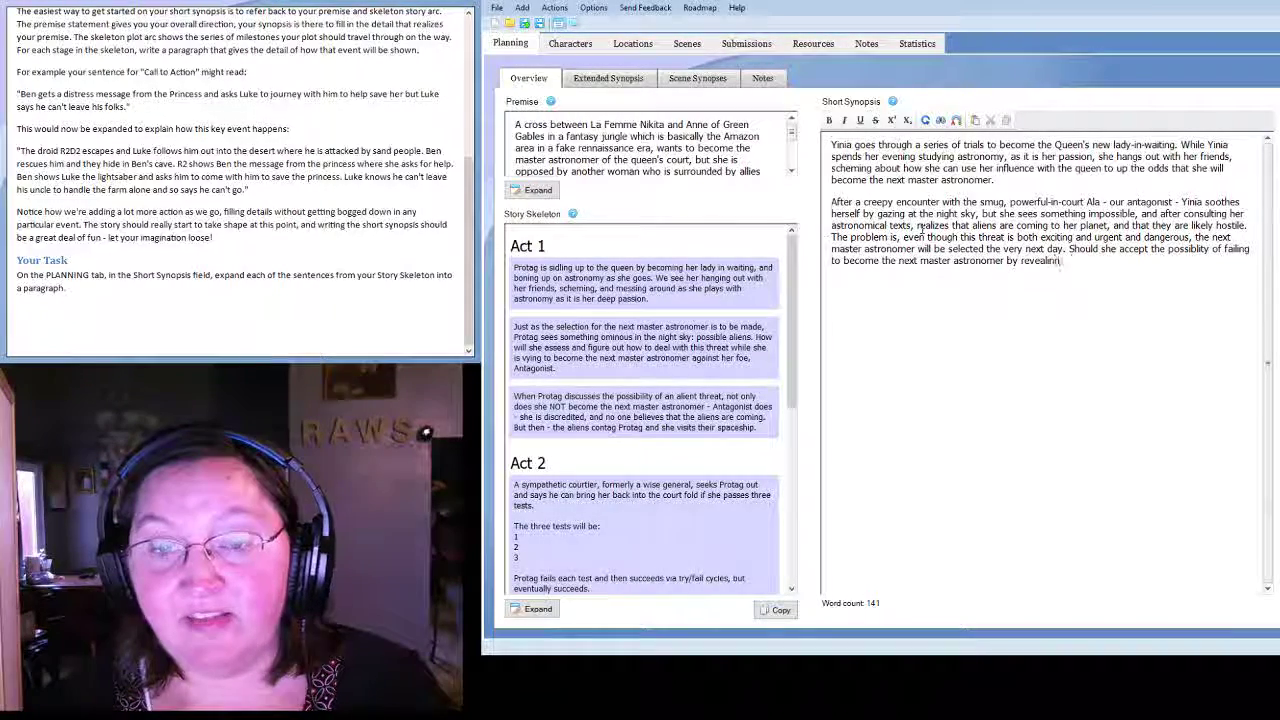
text(g this threat )
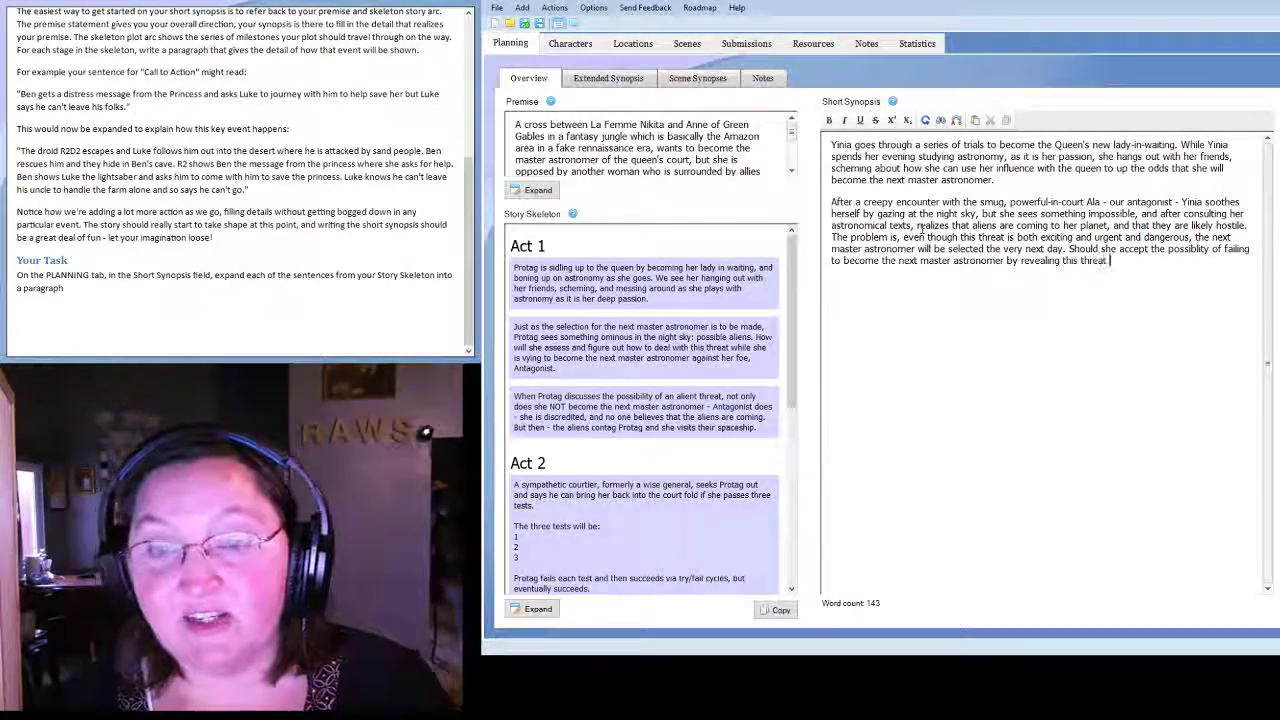
text(and possibly )
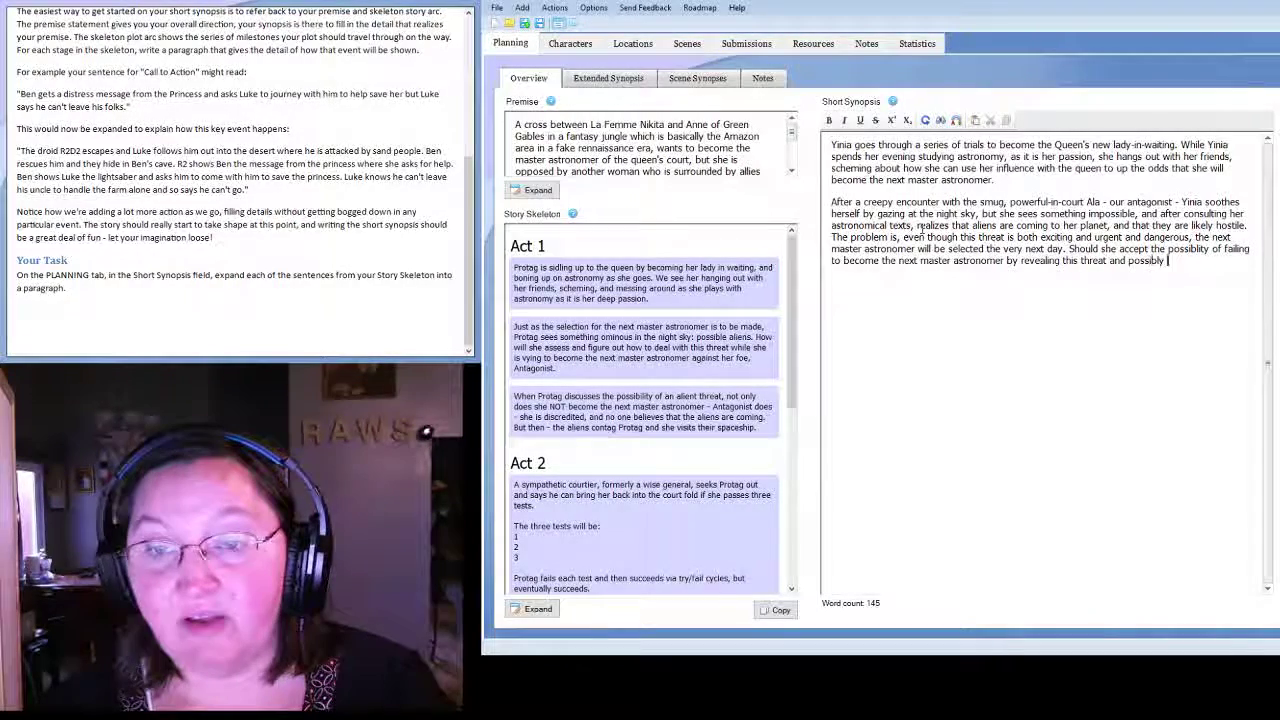
text(be considered d)
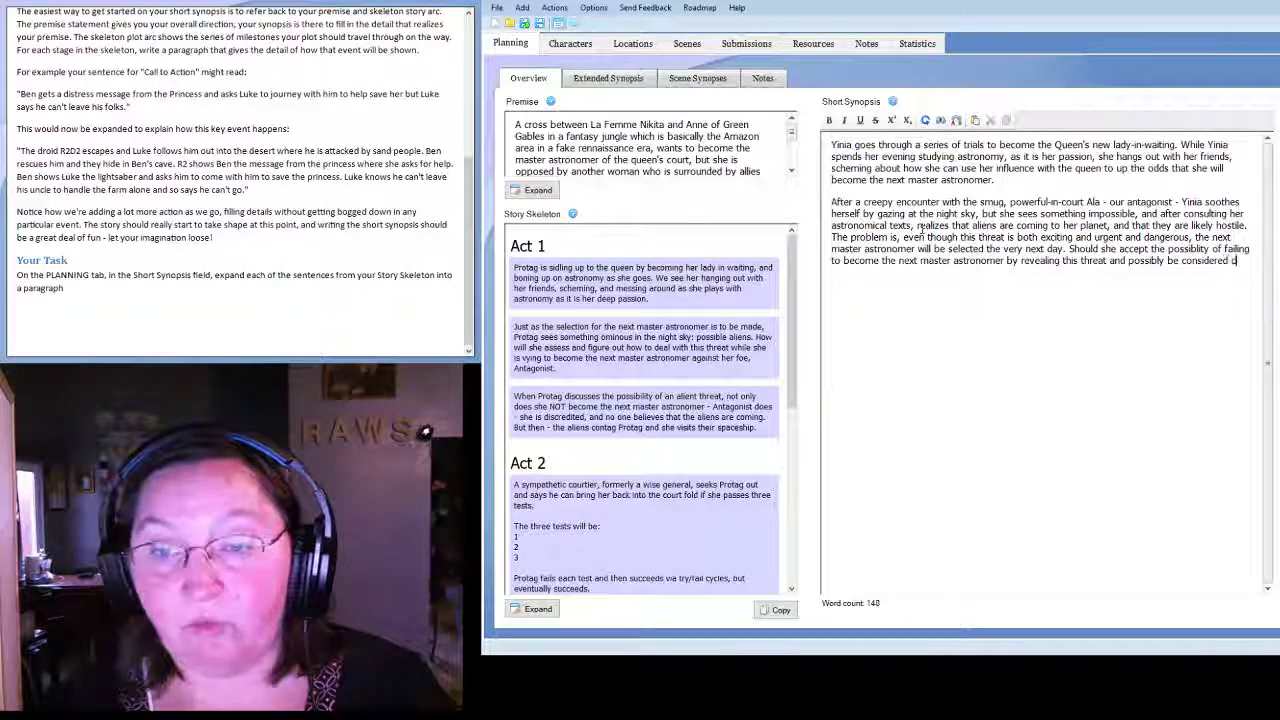
key(BackSpace)
text(crazy)
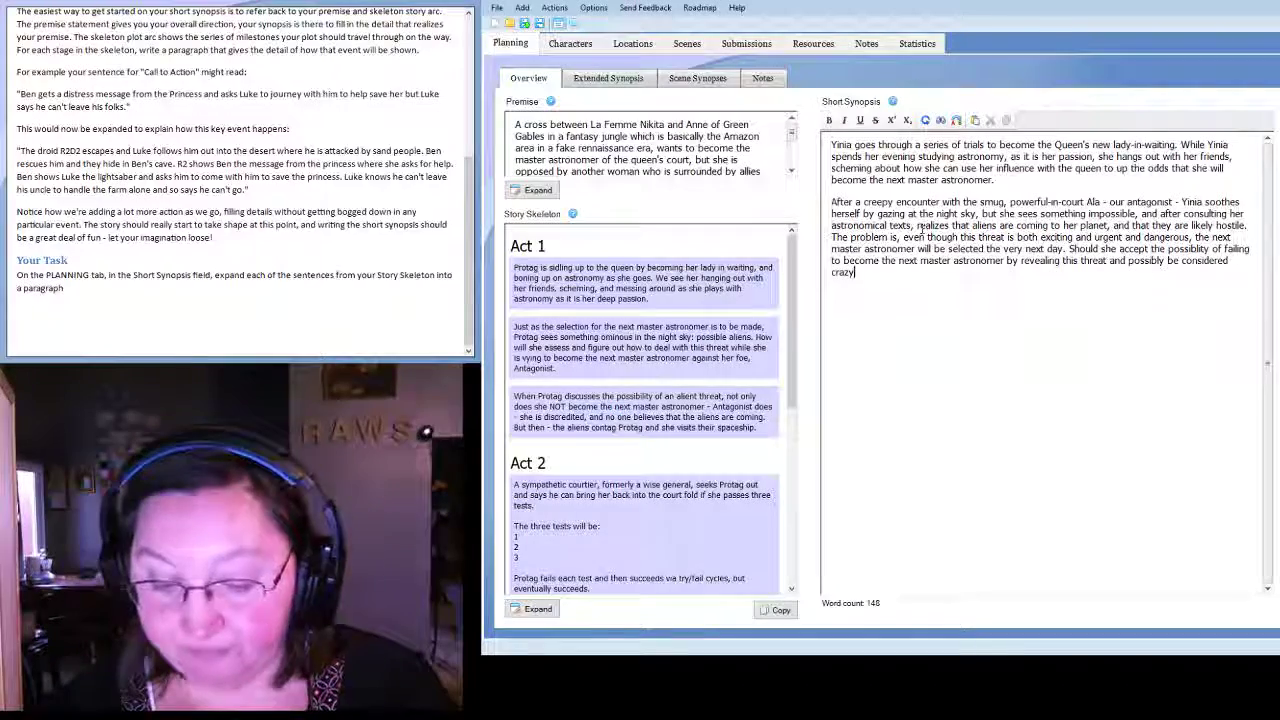
Add the question "Or should she do the savvy thing and hold back this information until she has acquired her new position as master astronomer?".
text(? Or should she do)
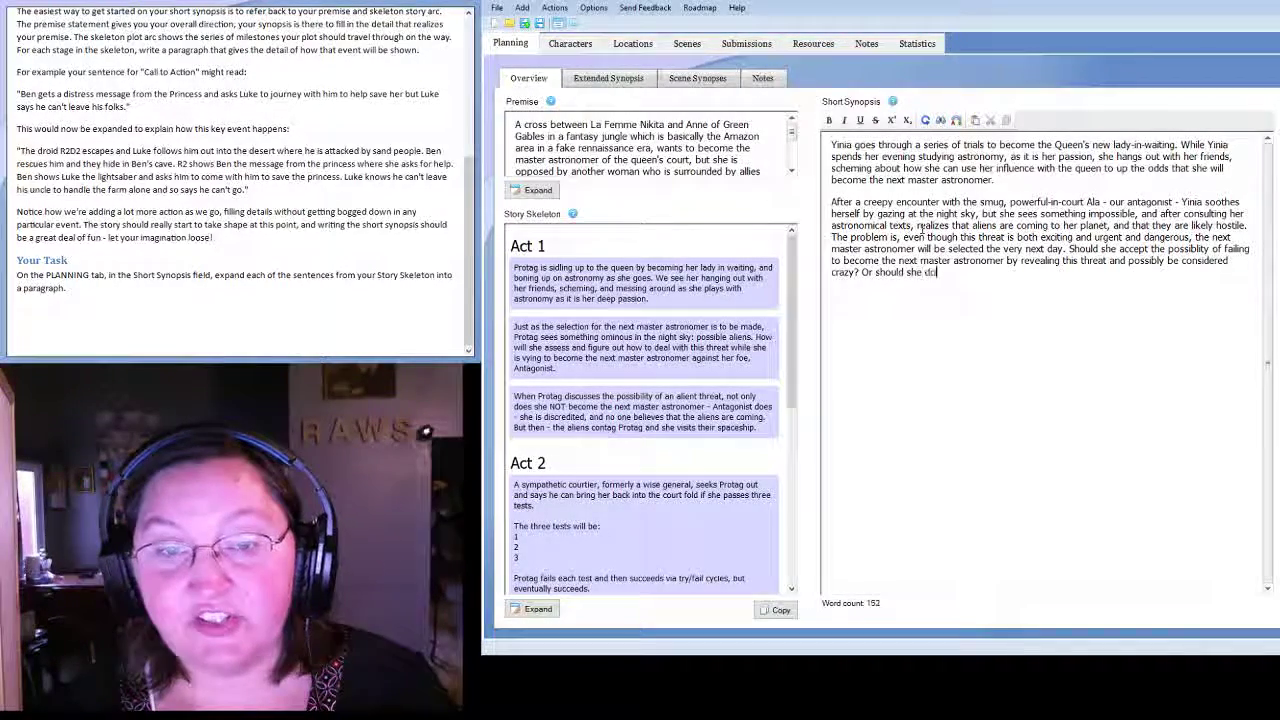
text( the savvy thing )
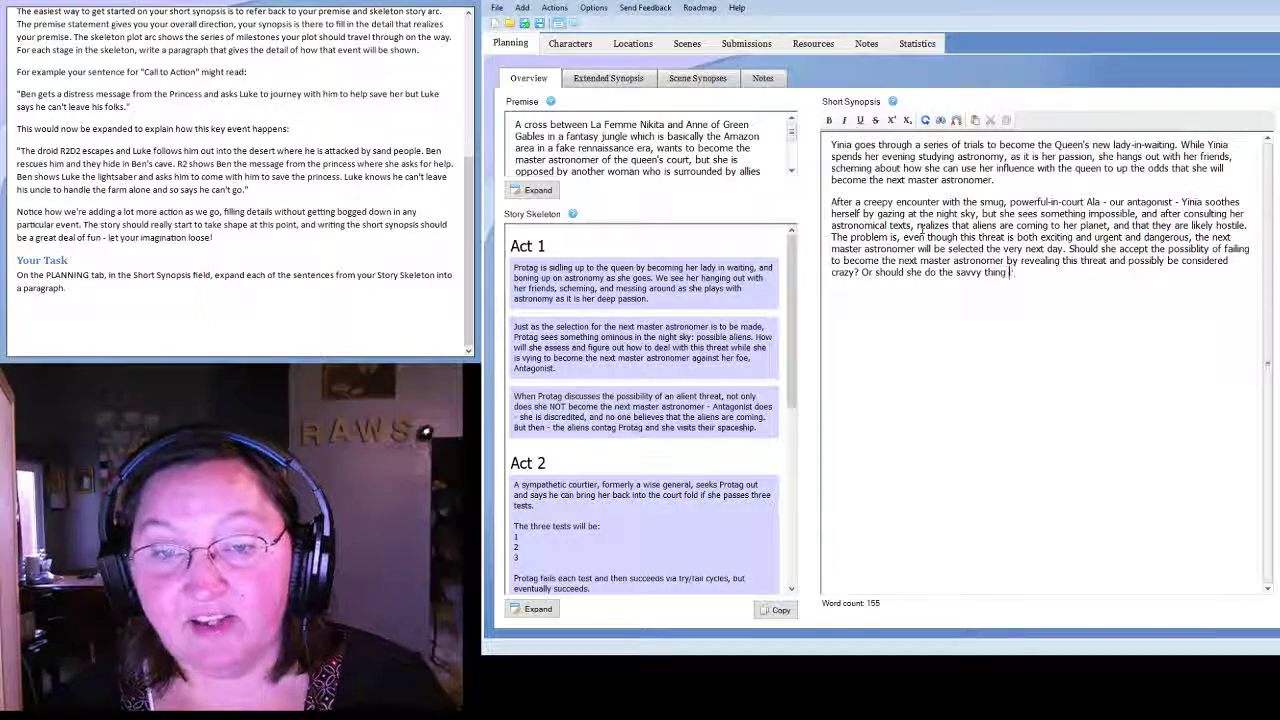
text(and hold back t)
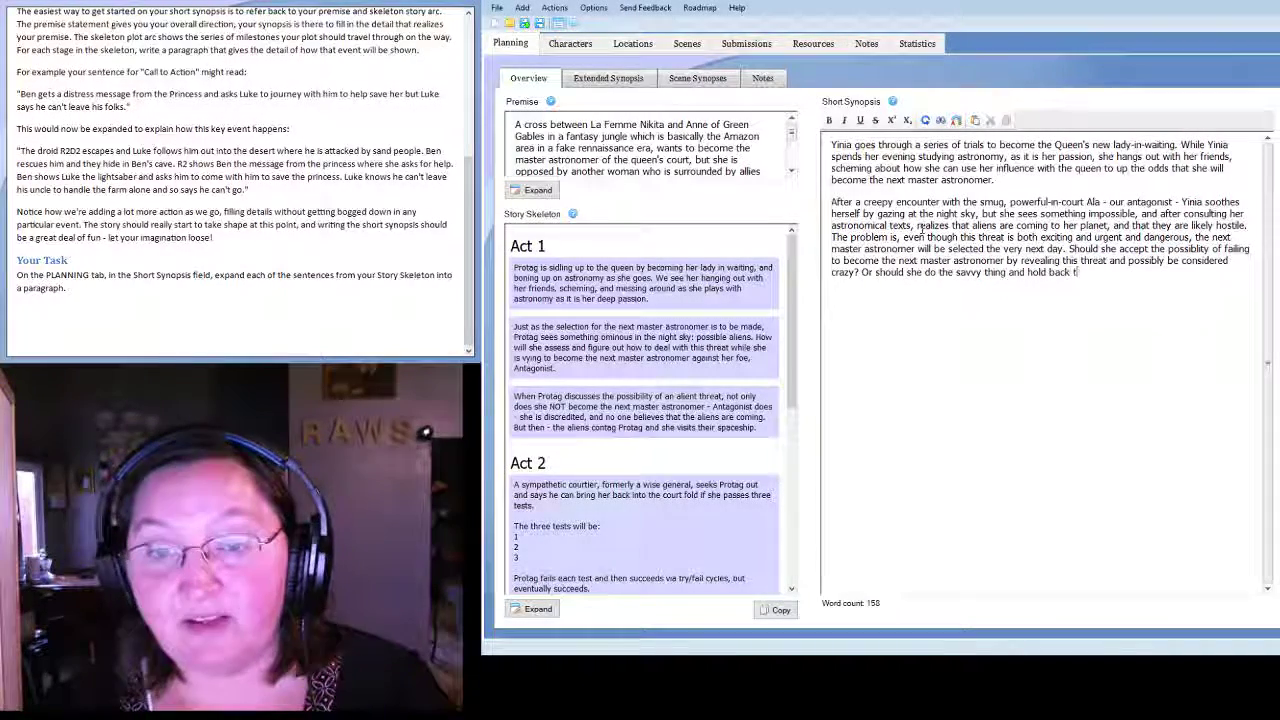
text(his information unti)
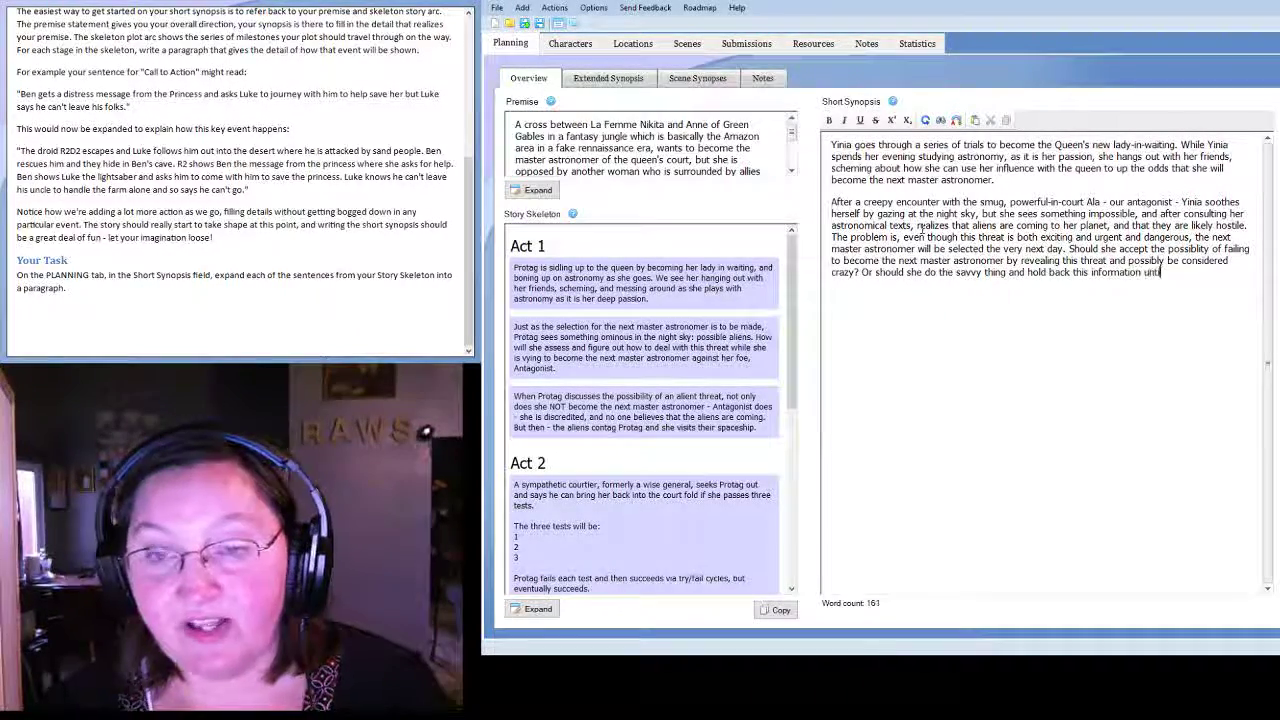
text(l she has ac)
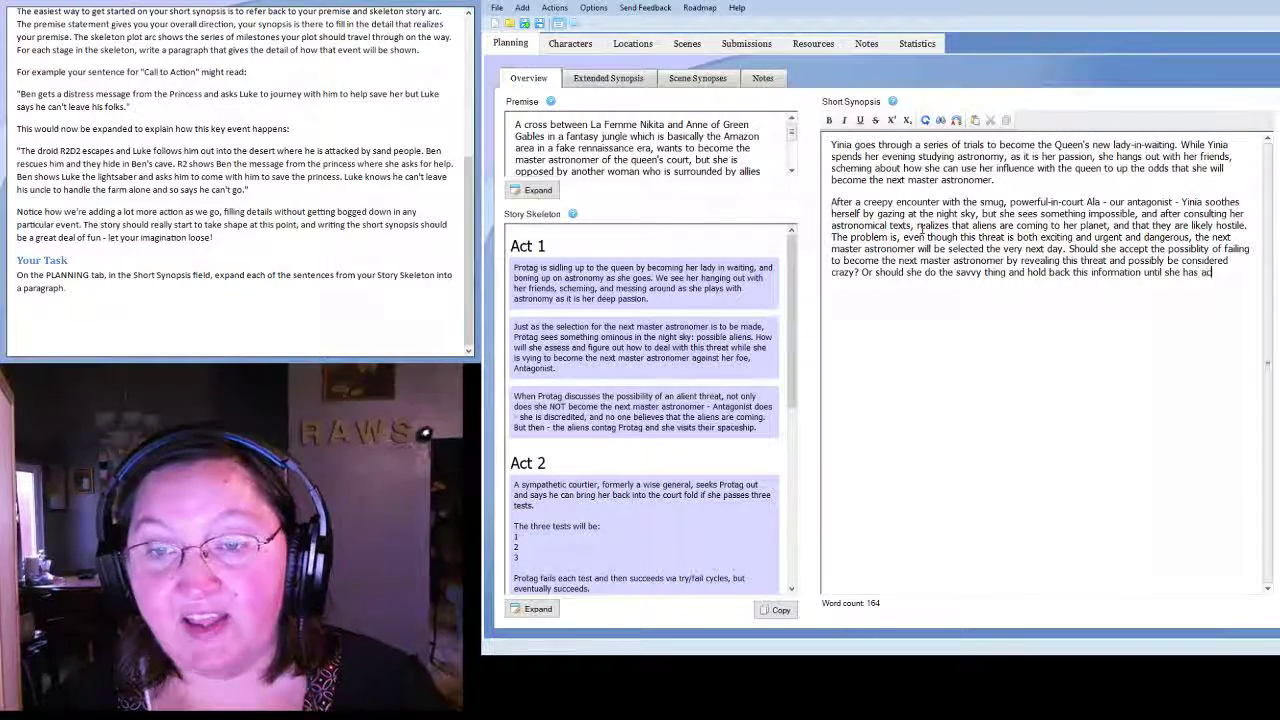
text(quired her ne)
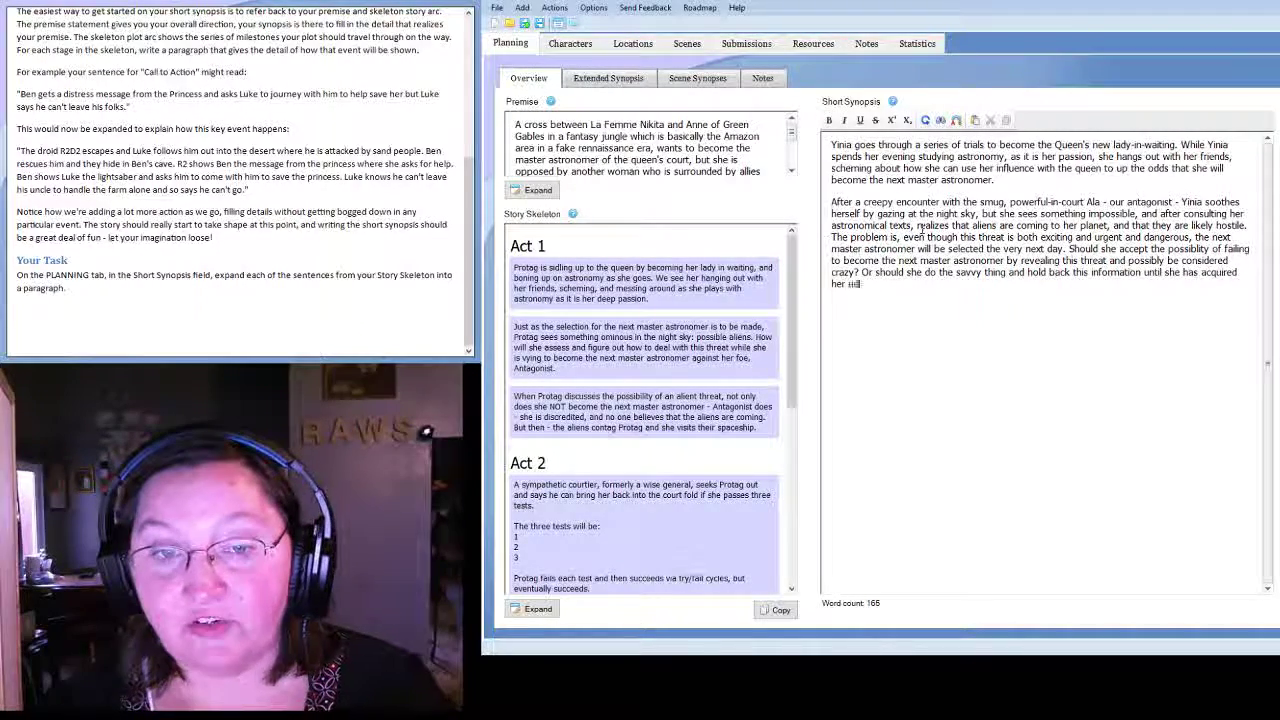
text(w position as ma)
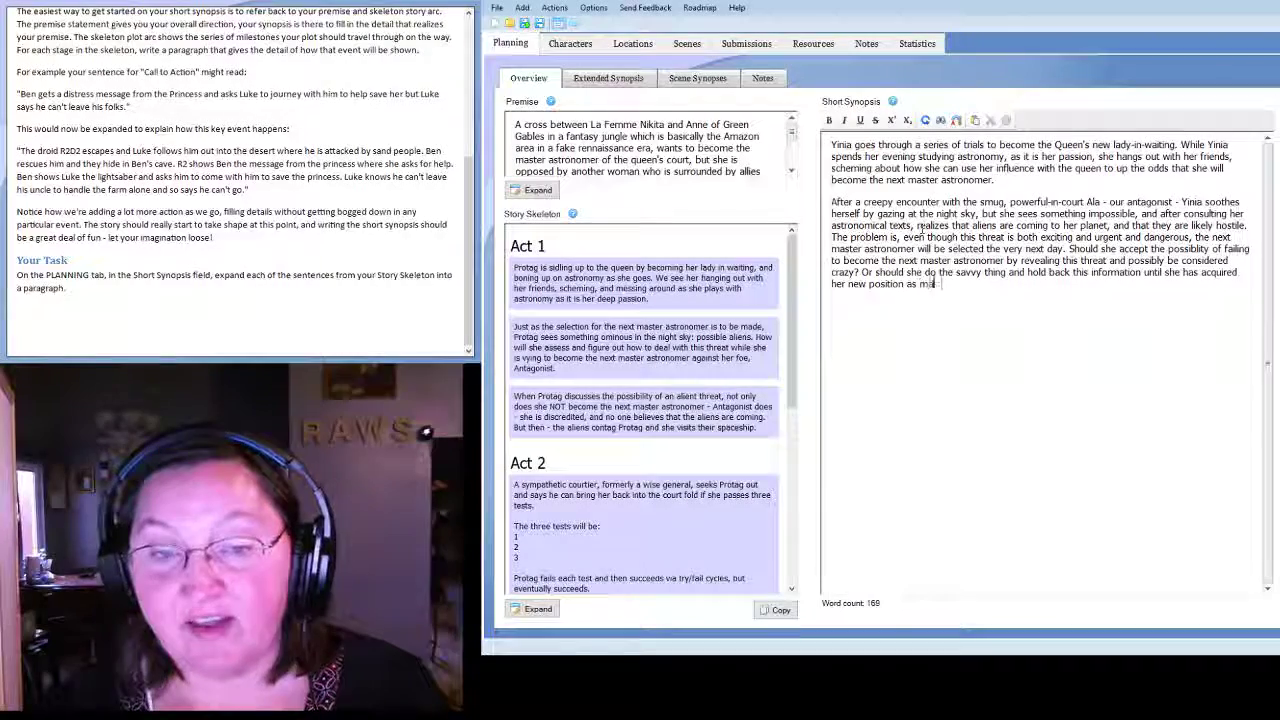
text(ster astronomer?)
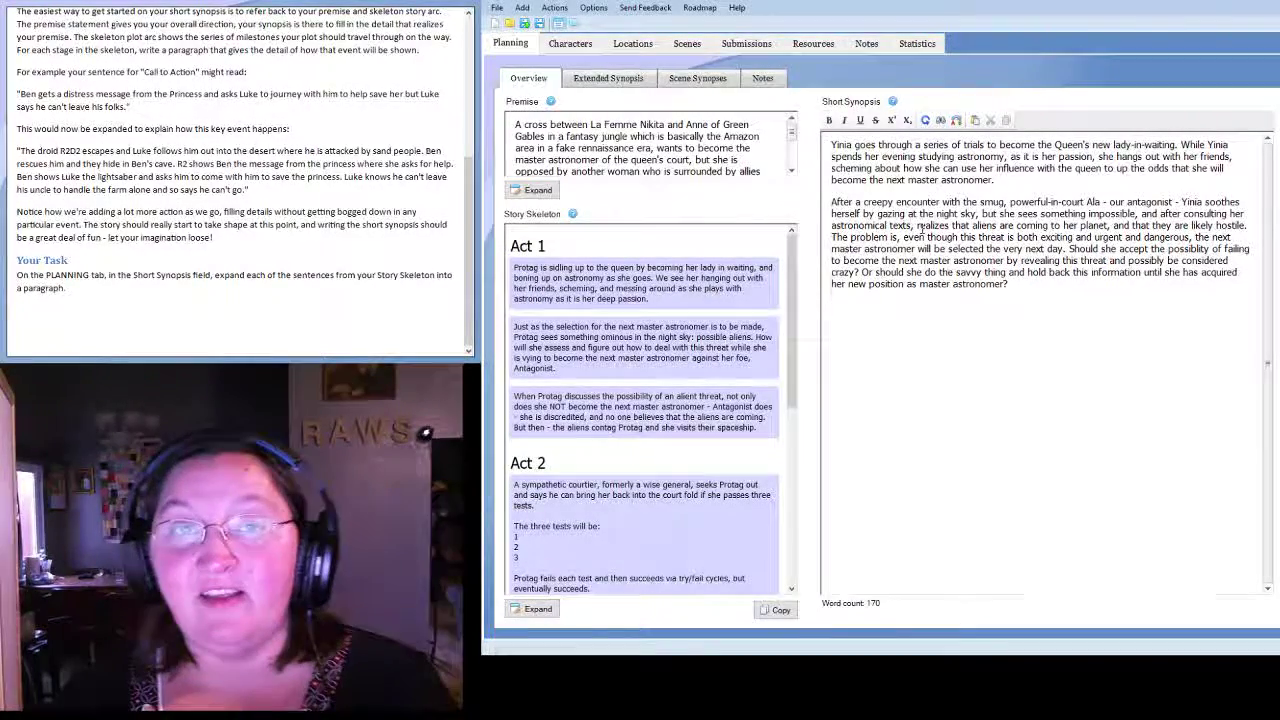
text(.)
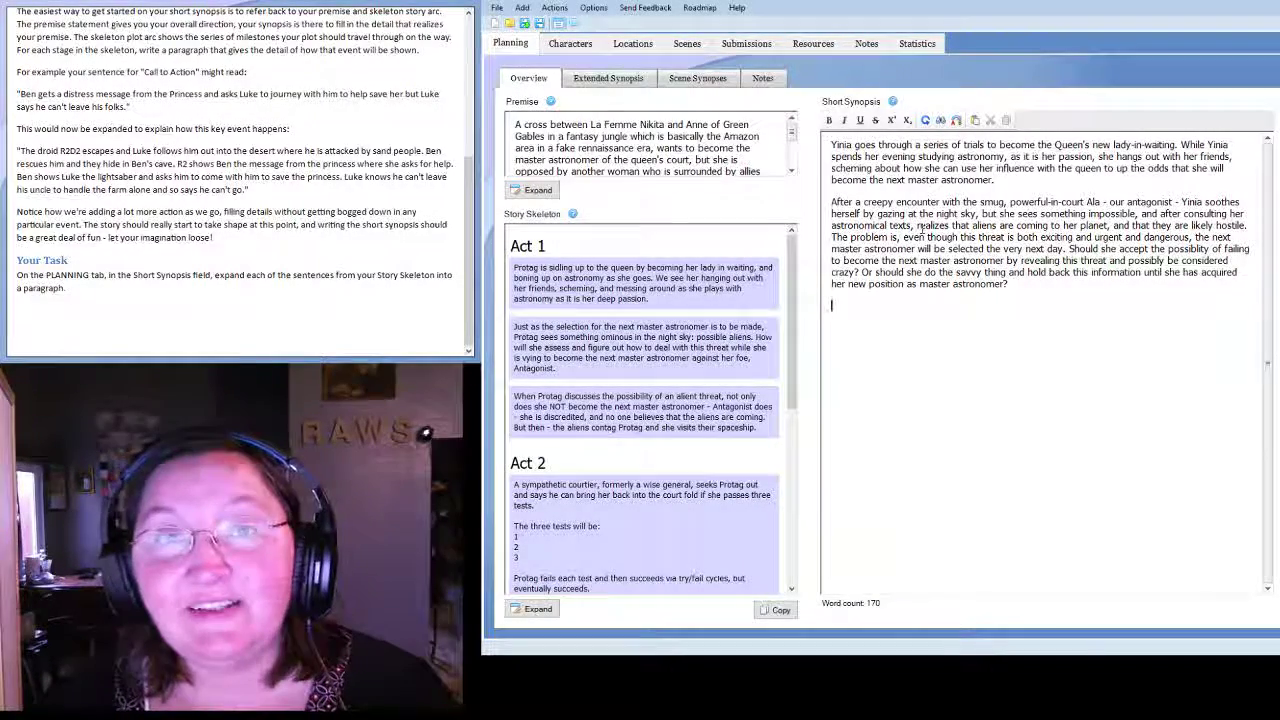
key(BackSpace)
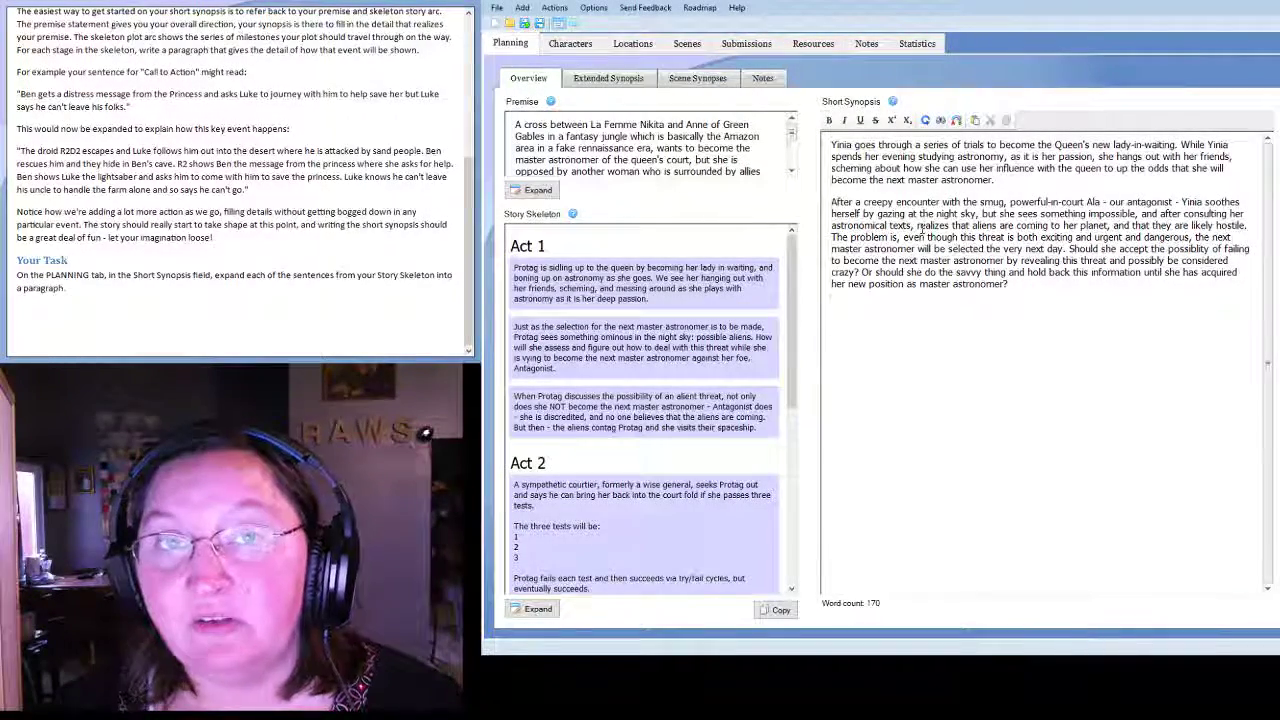
key(Return)
key(Return)
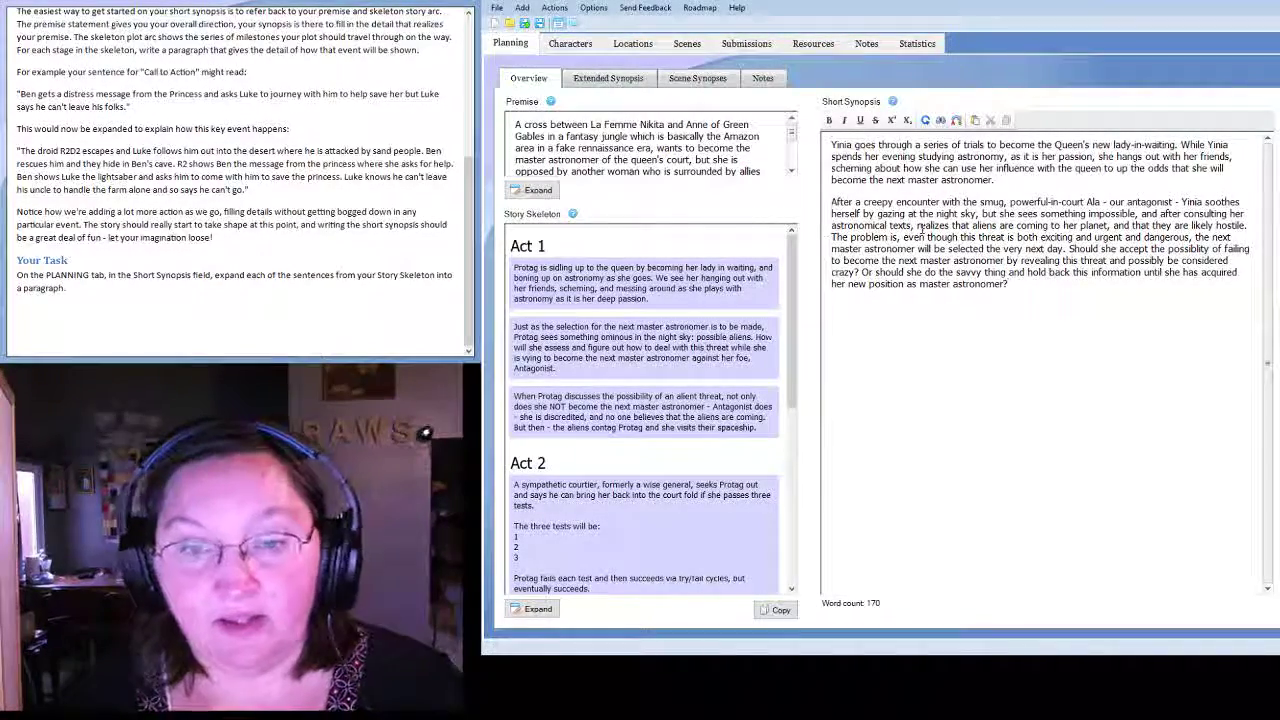
End the second paragraph with the question "In any event, how will she be able to counter the moves of her opponent, Ala?".
text(In any even)
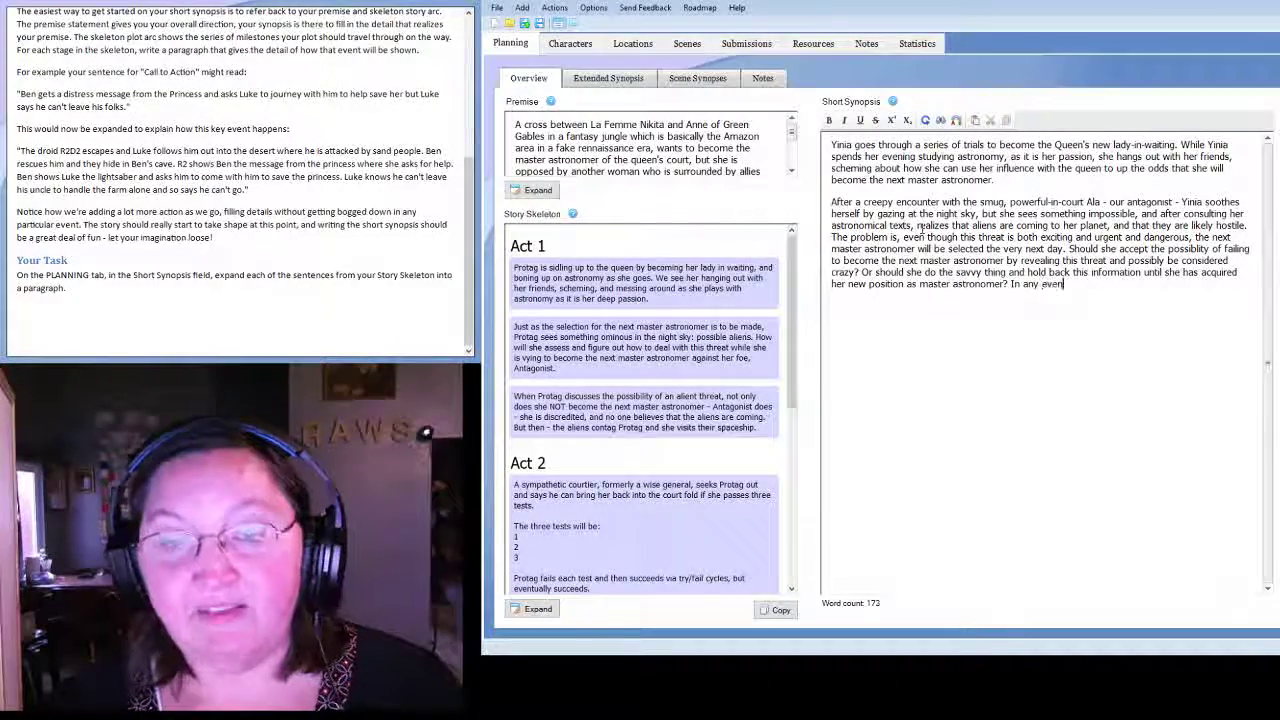
text(t, how will she b)
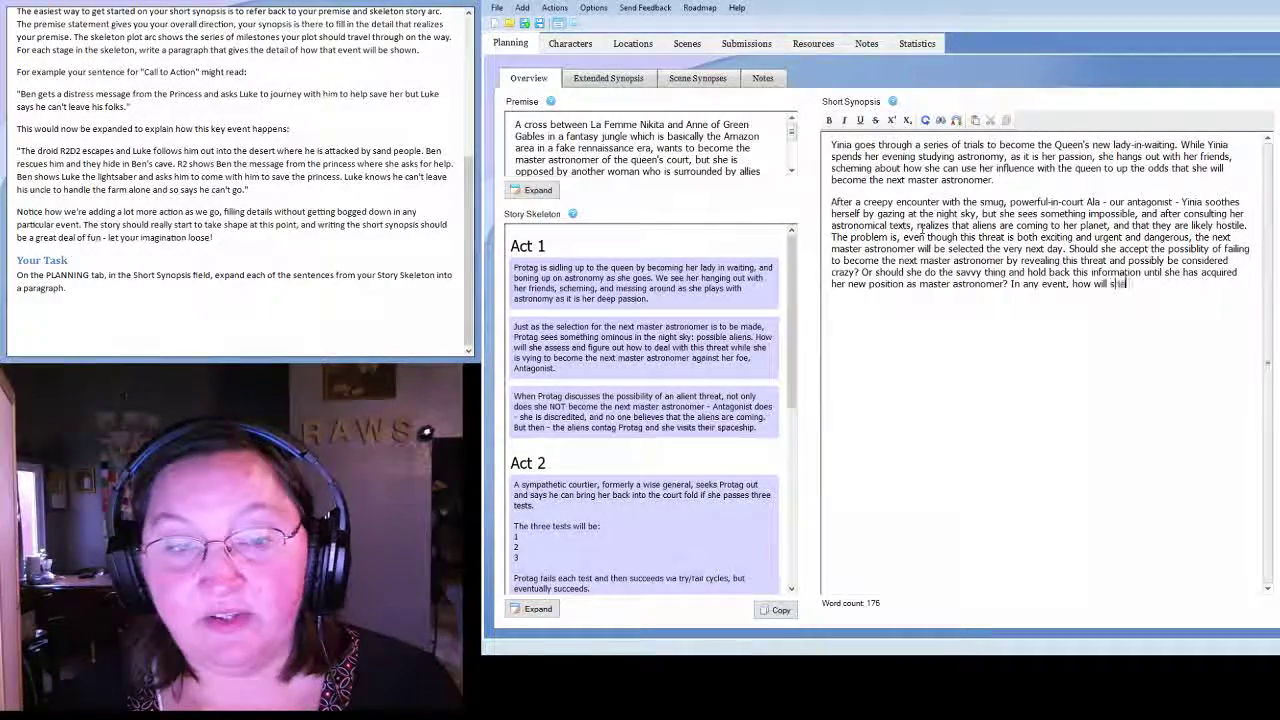
text(e able to )
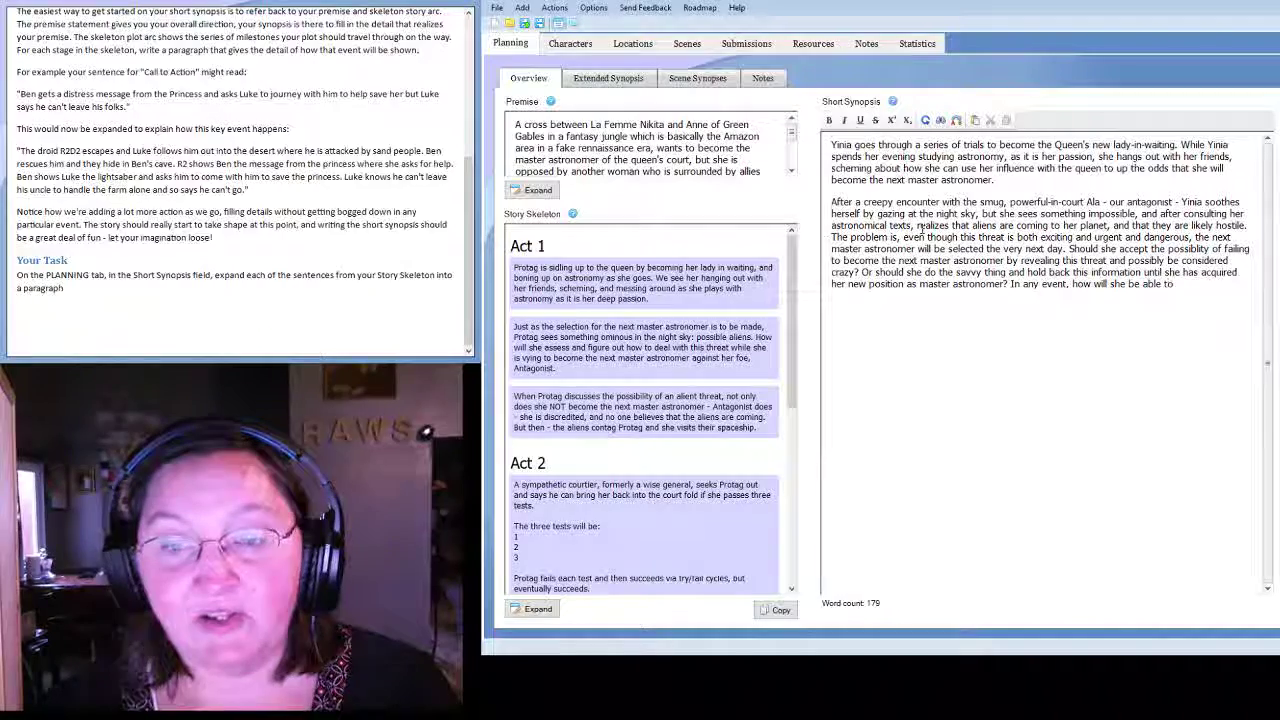
text(counter the )
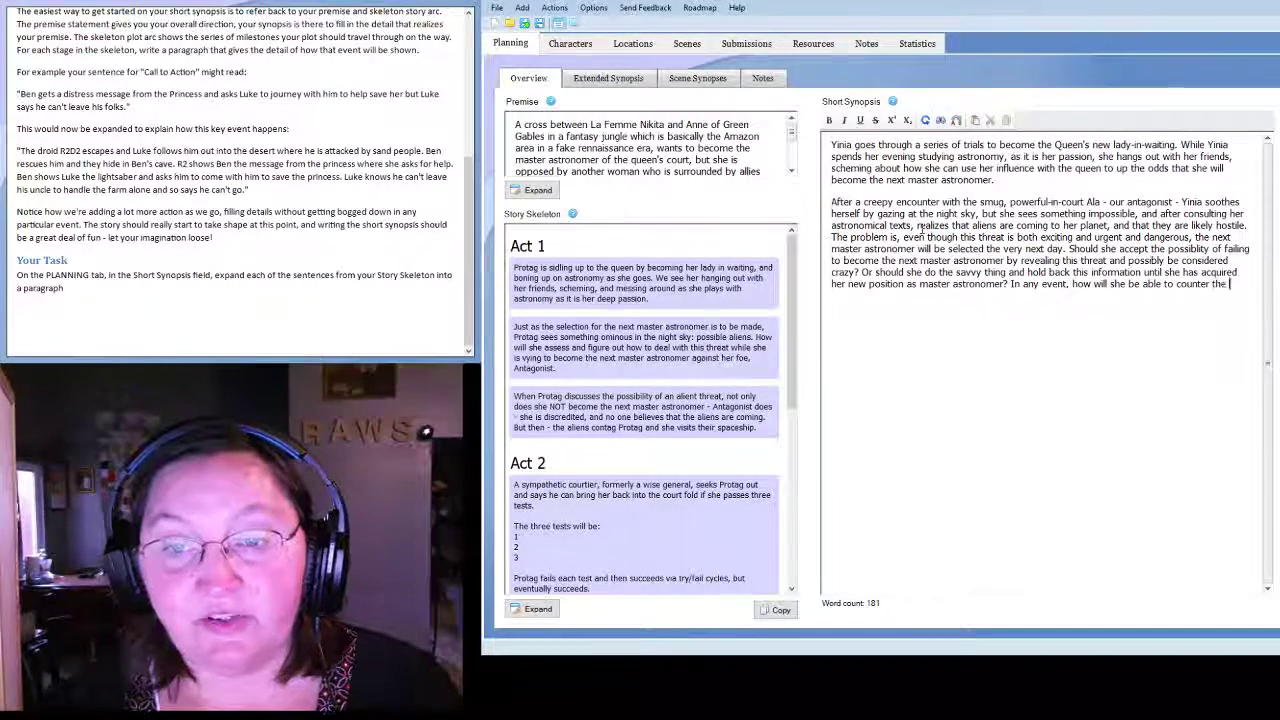
text(moves of her)
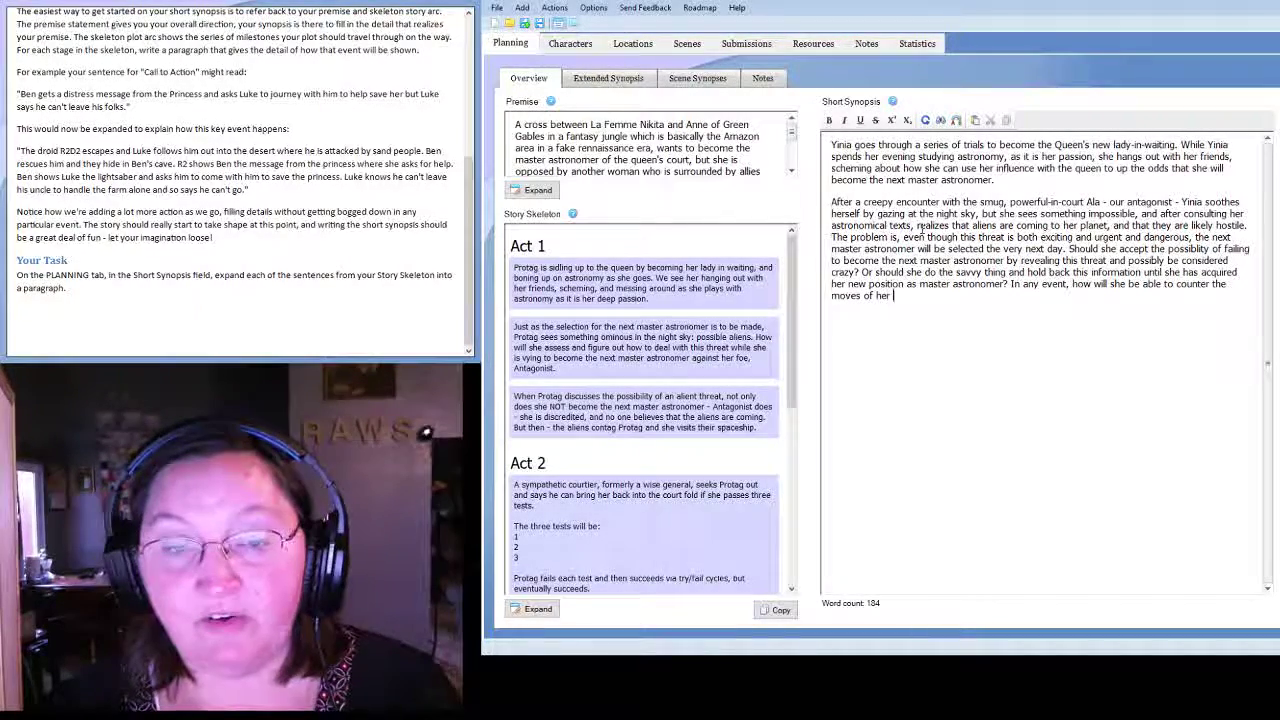
text( apponen)
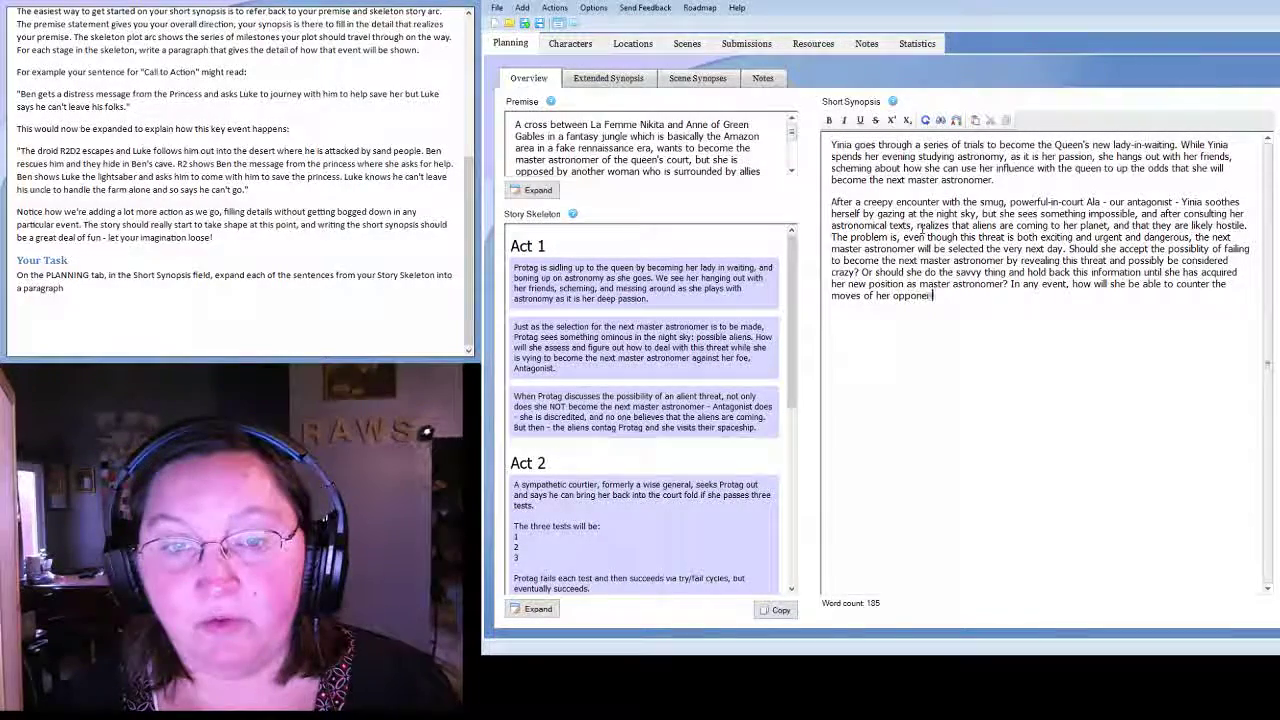
text(t, Ala?)
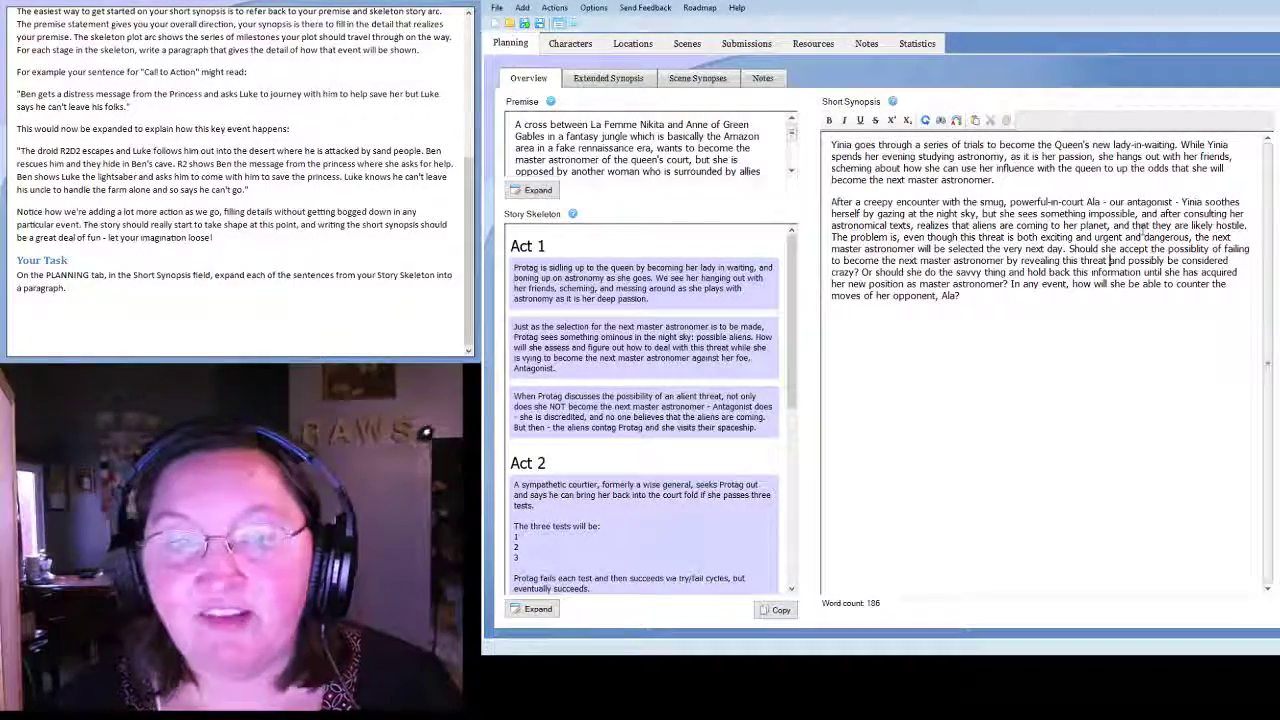
In the second paragraph, insert "ASAP" after "revealing this threat" and "or a manipulative sensationalist" after "considered crazy".
click(1109, 260)
text(ASAP)
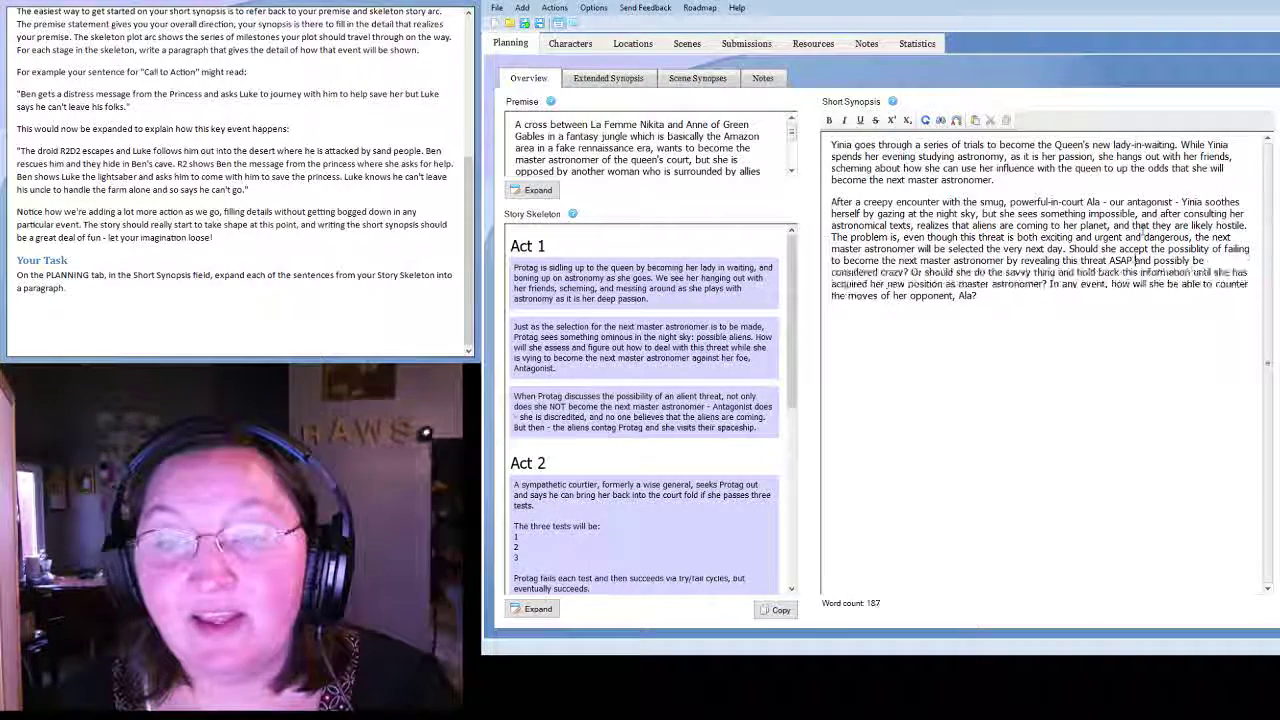
click(904, 272)
text(for a manipulative sens)
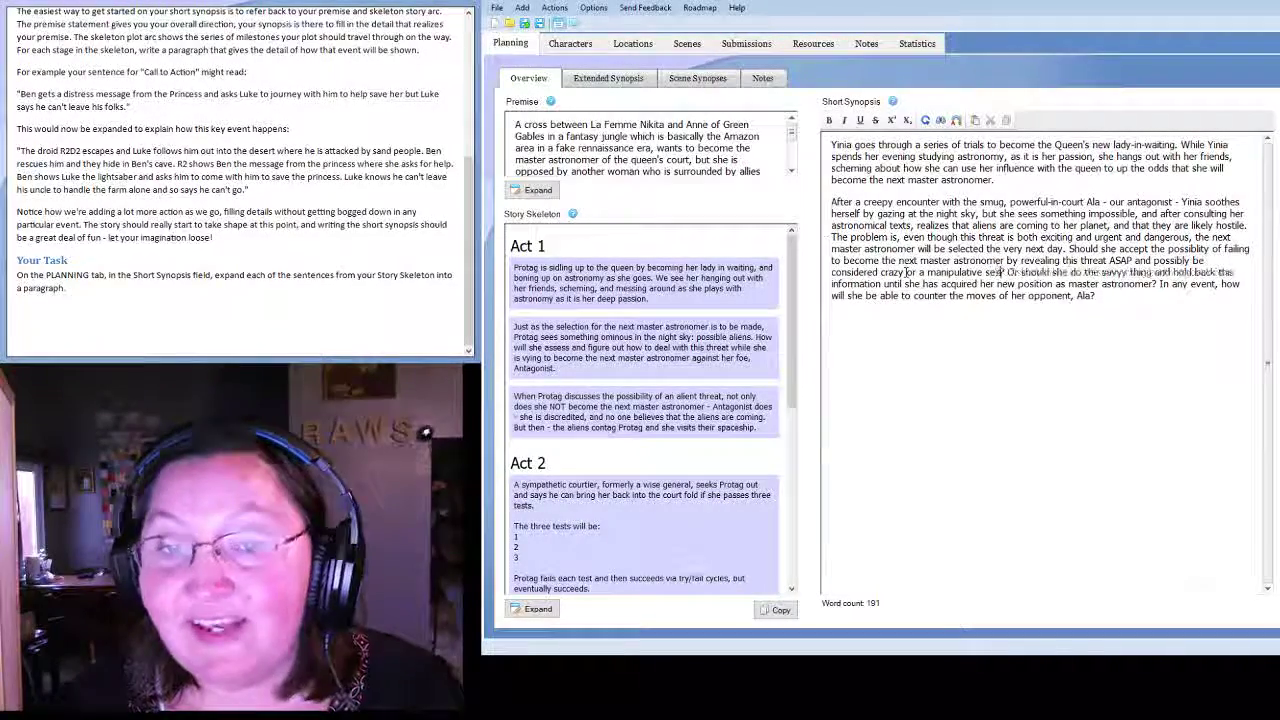
text(ationalist)
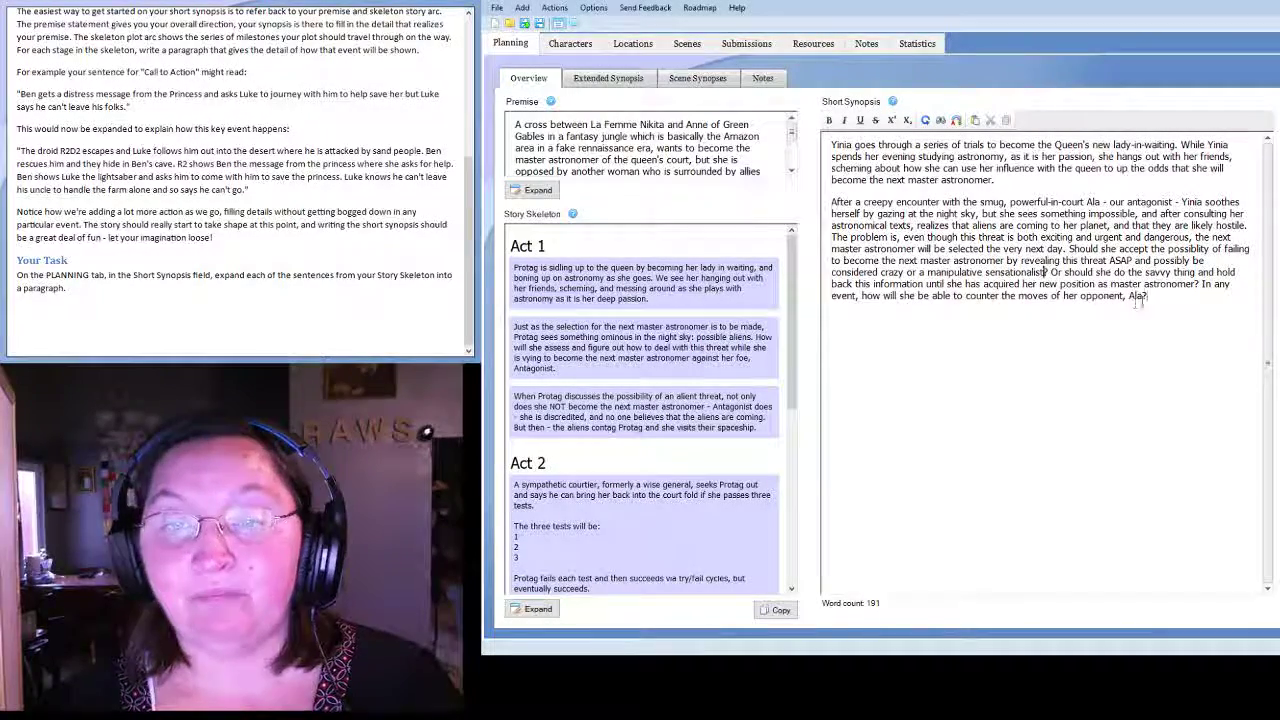
Start a third paragraph with "At the selection cermony for the next master astronomer, Yinia caves and discloses her alien discovery.".
key(ctrl+End)
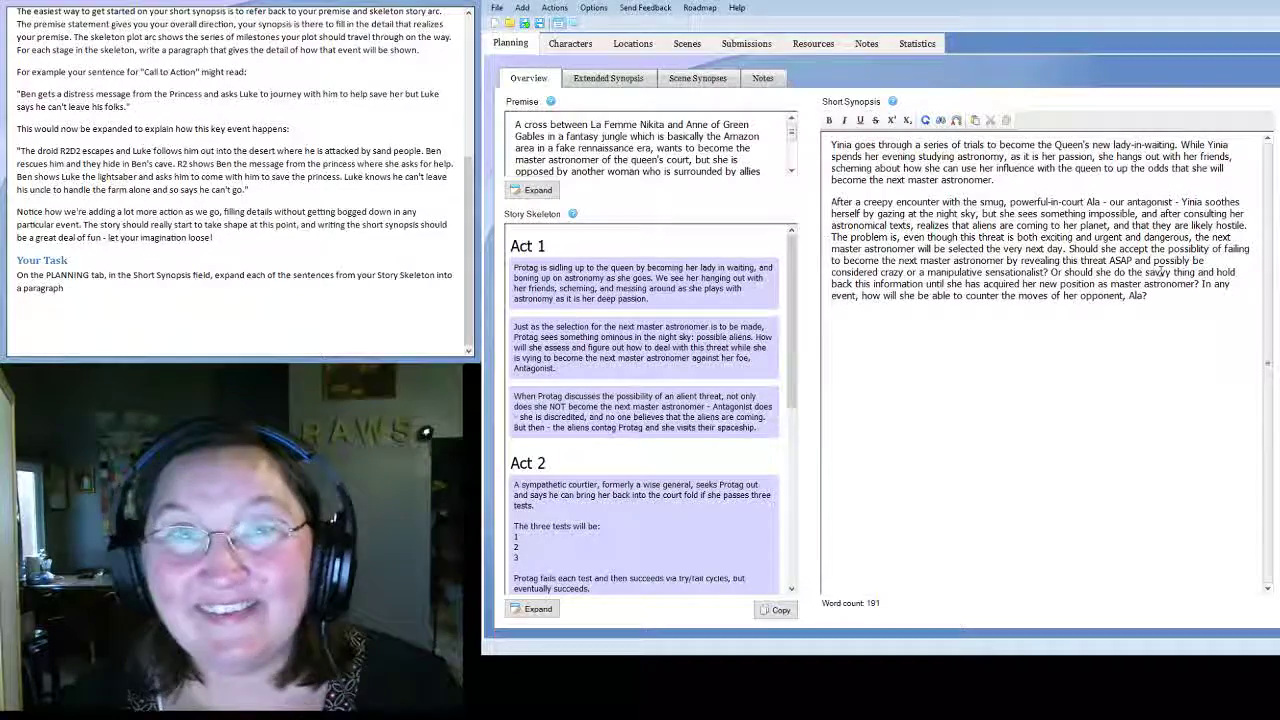
text(.)
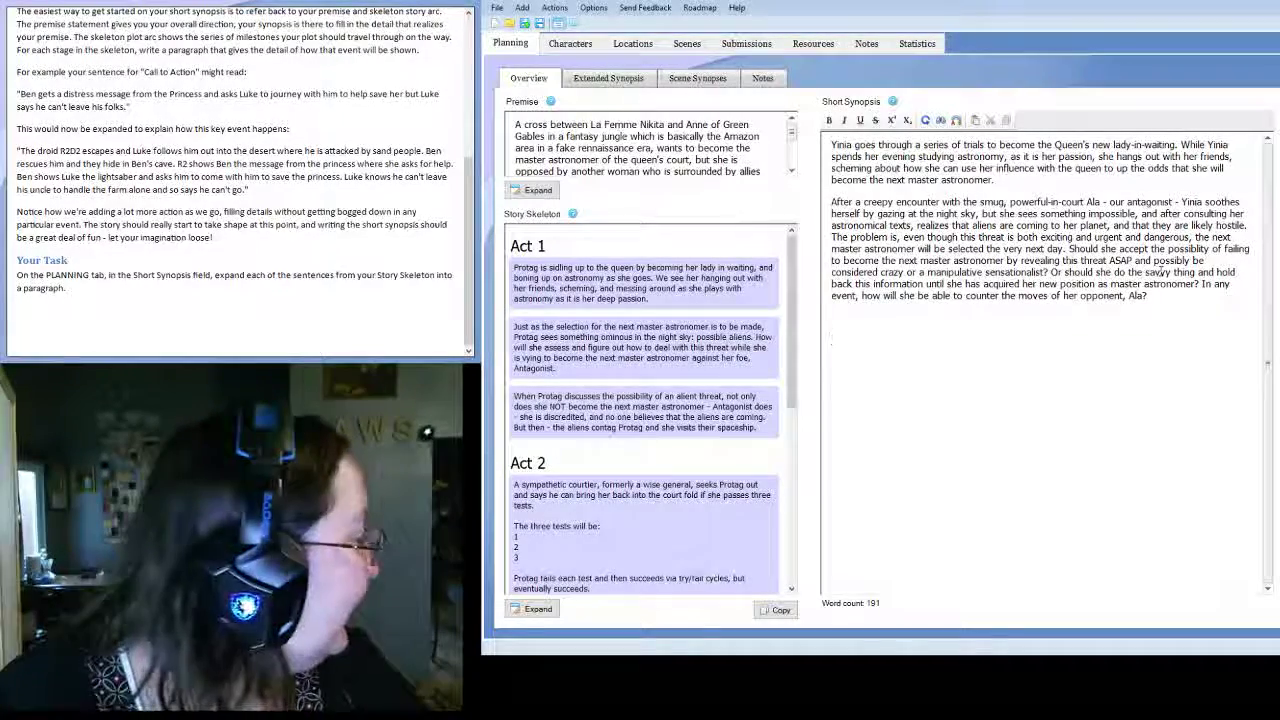
key(BackSpace)
text(.)
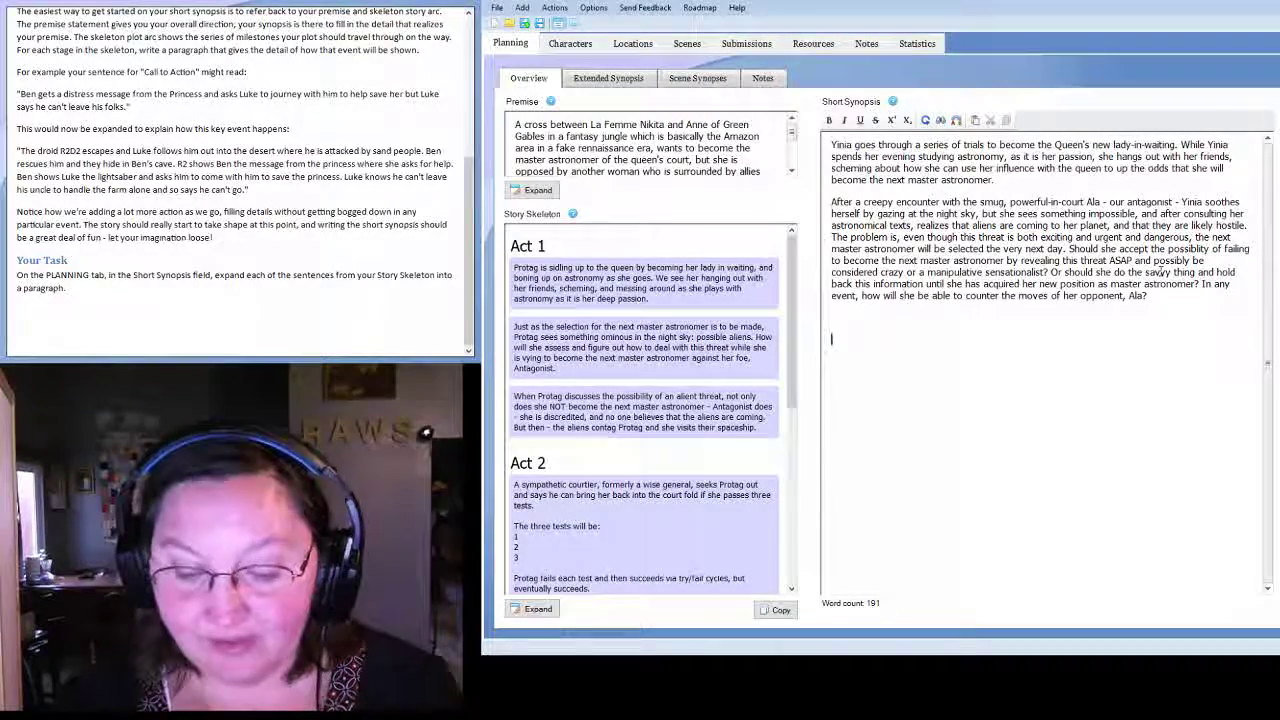
text(At the )
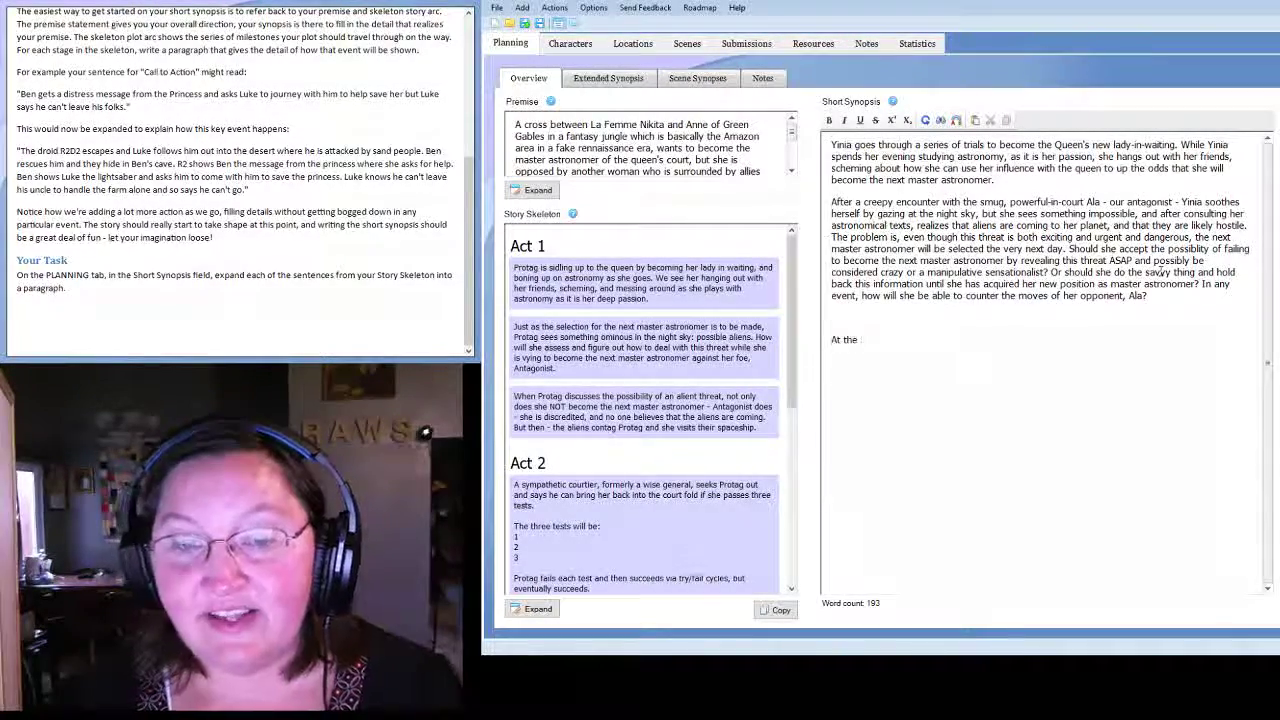
text(selection c)
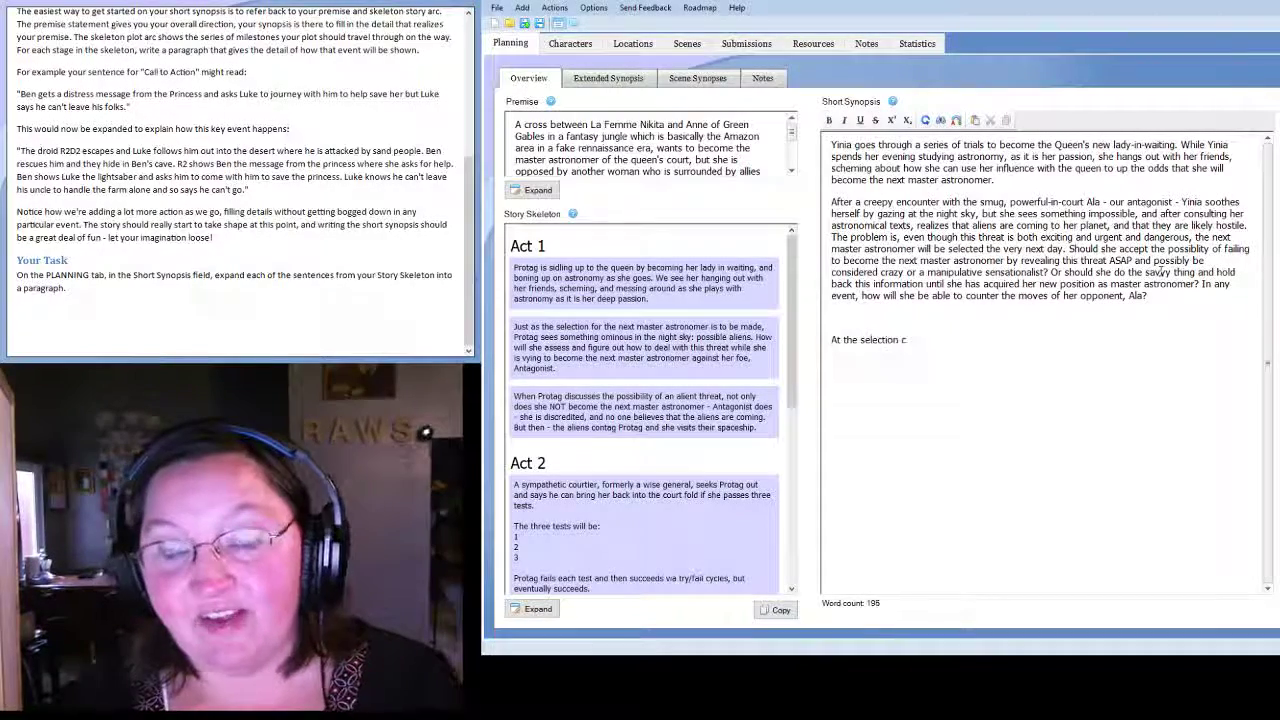
text(eremony for the nex)
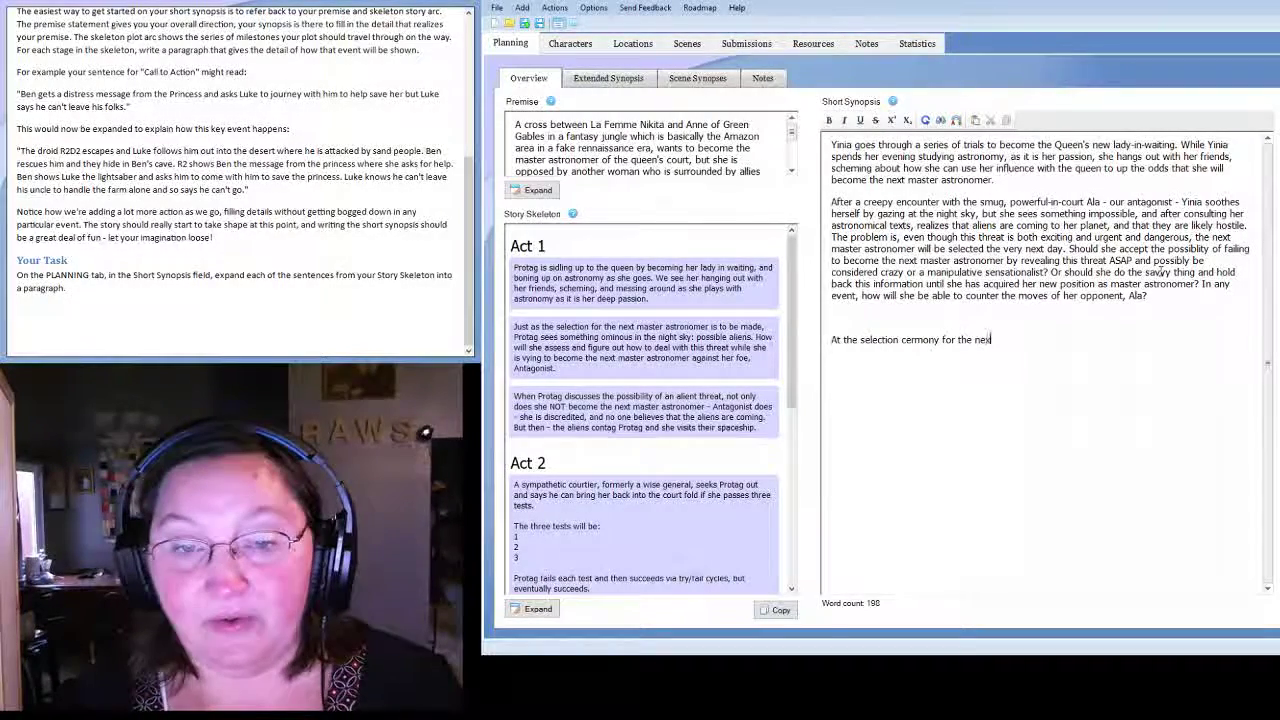
text(t master astronomer,)
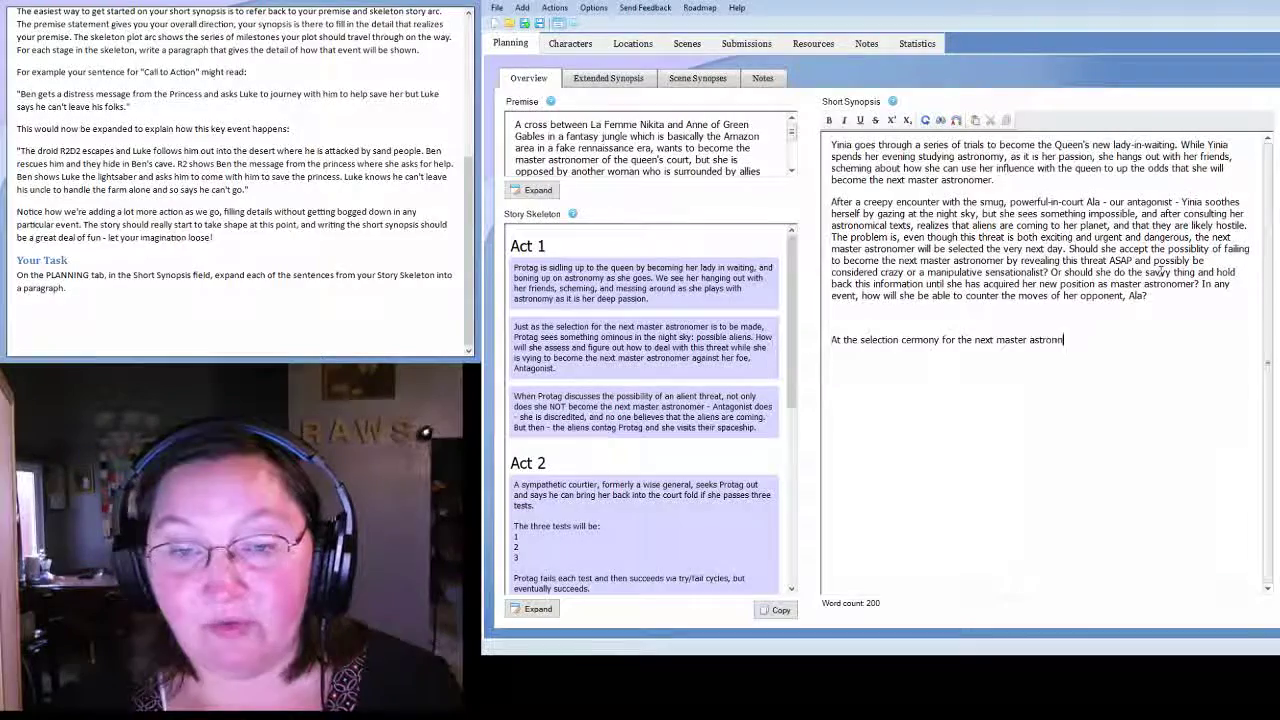
text( Yinia)
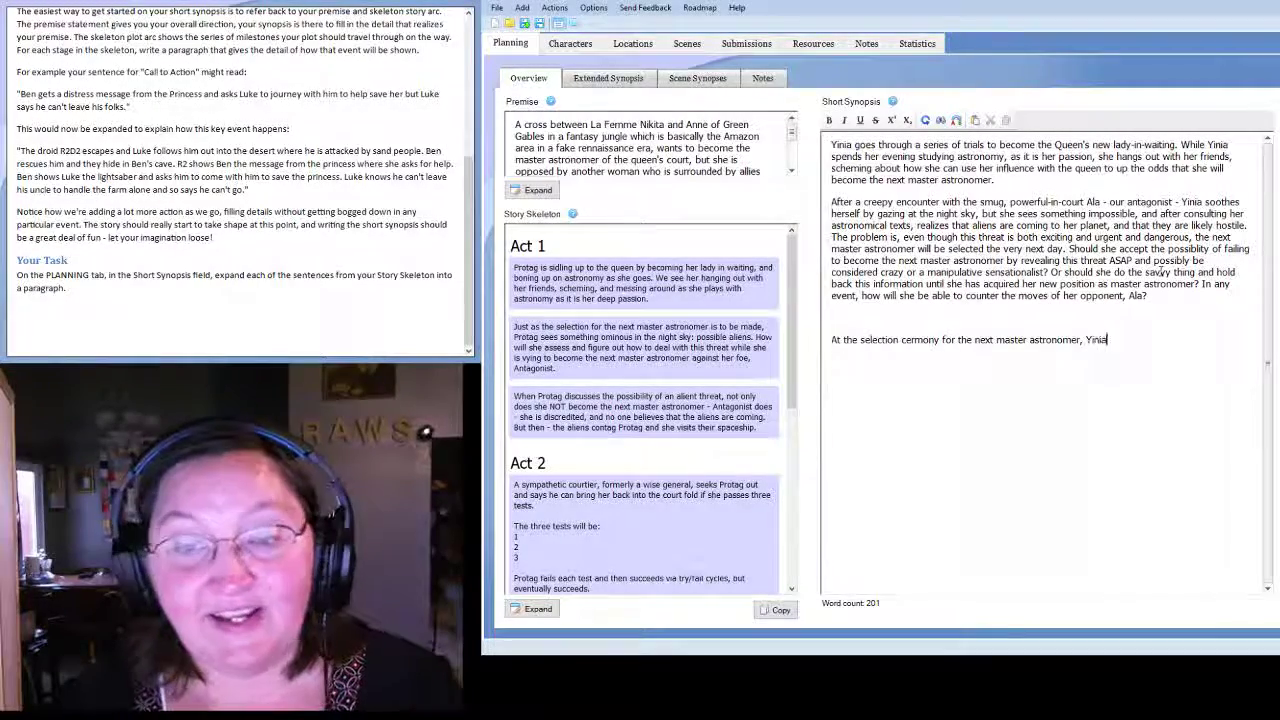
text( caves and d)
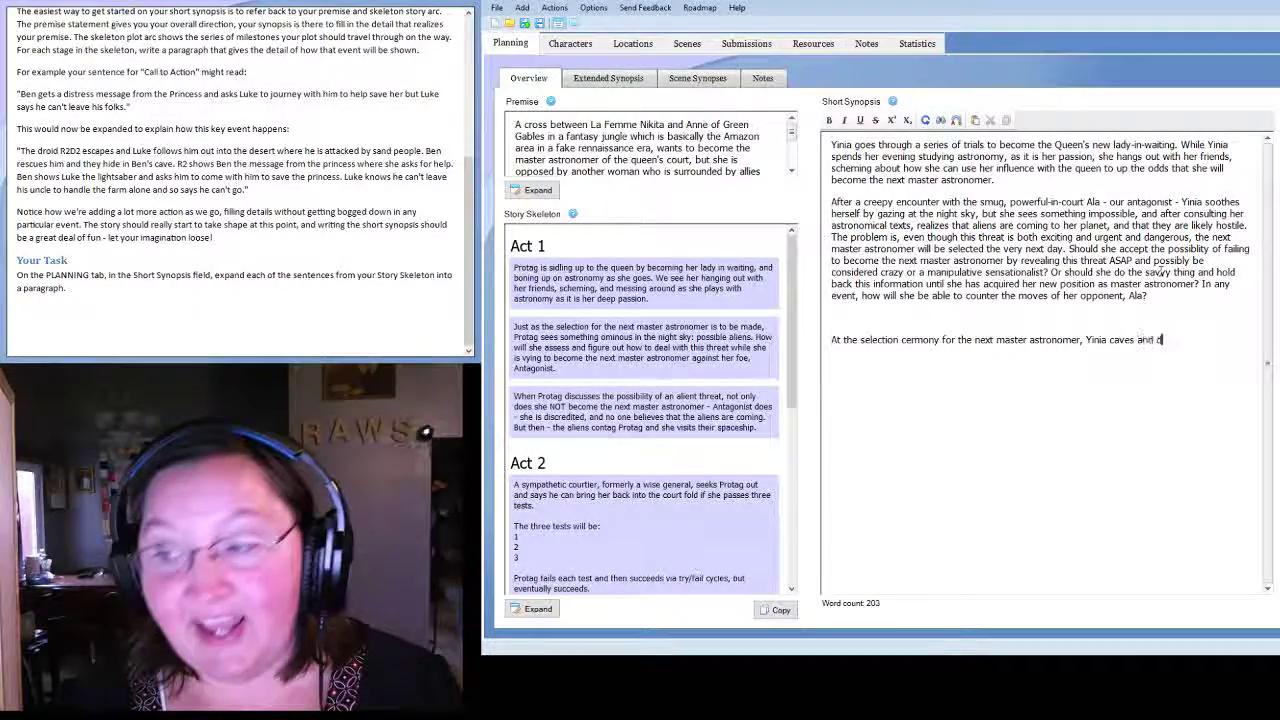
text(iscloses her al)
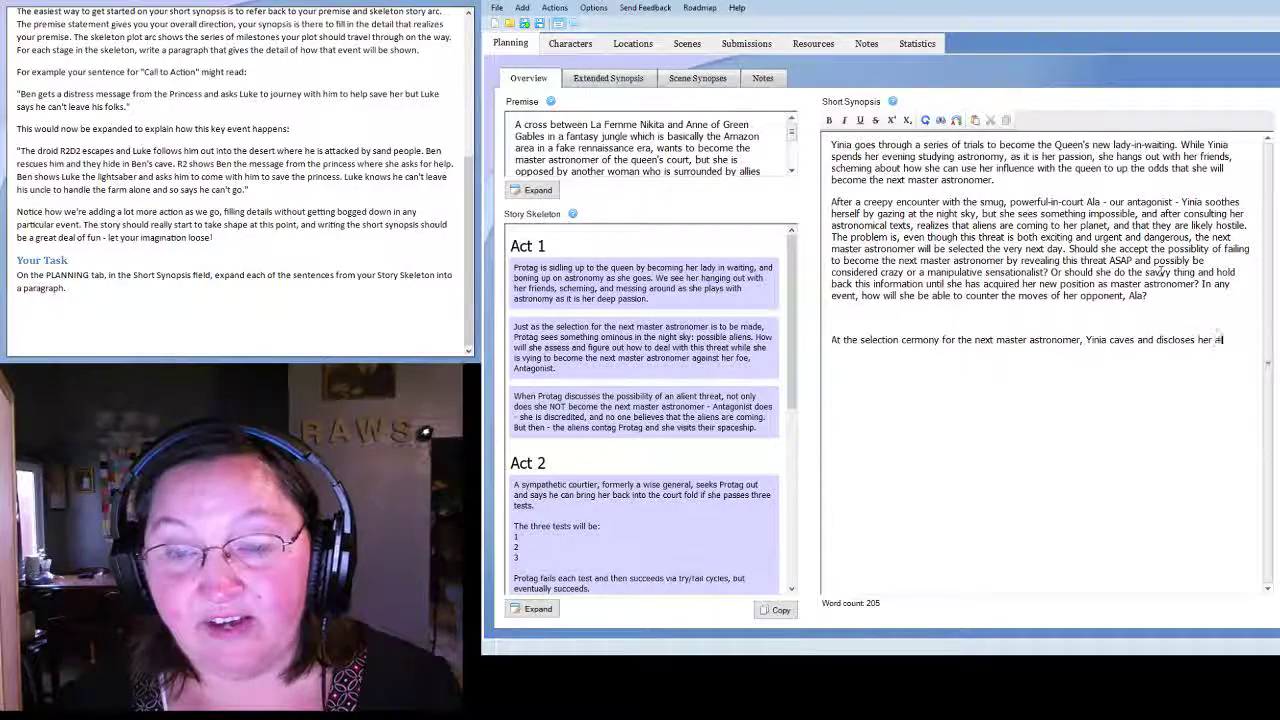
text(ien discovery.)
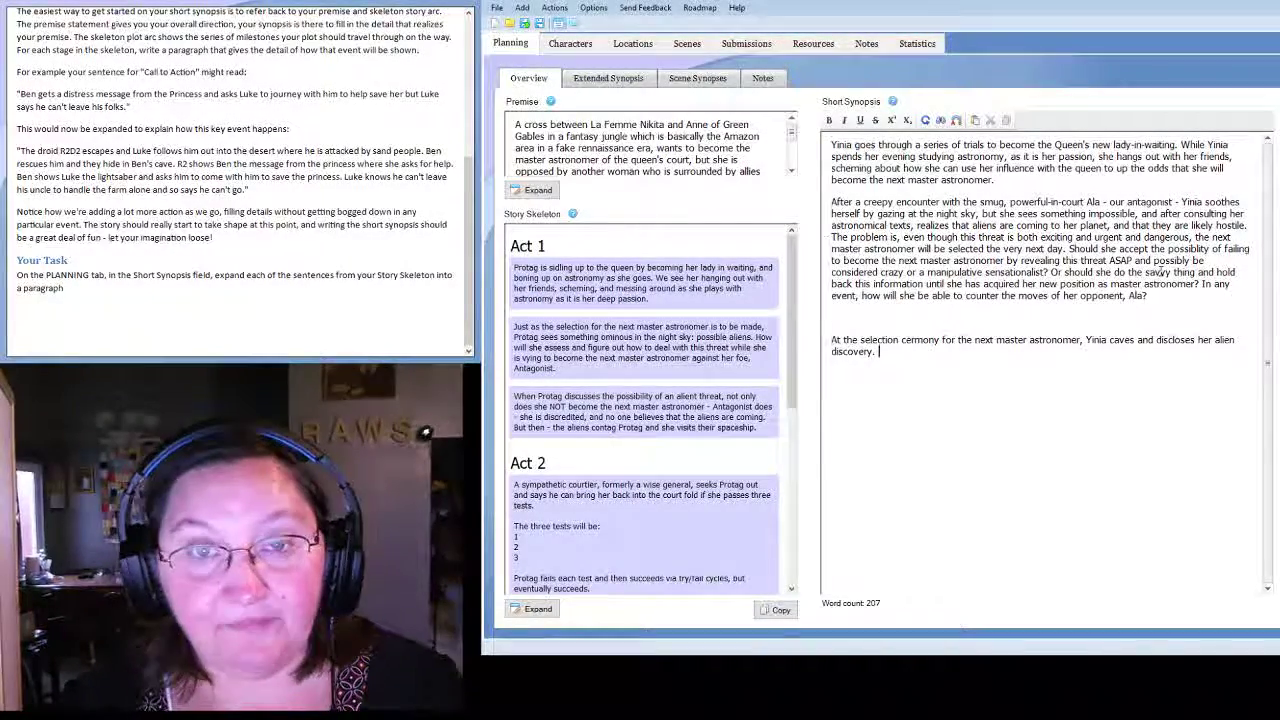
Continue the third paragraph with "The court erupts into derision. Ala becomes the next master astronomer.".
text( The court erupts)
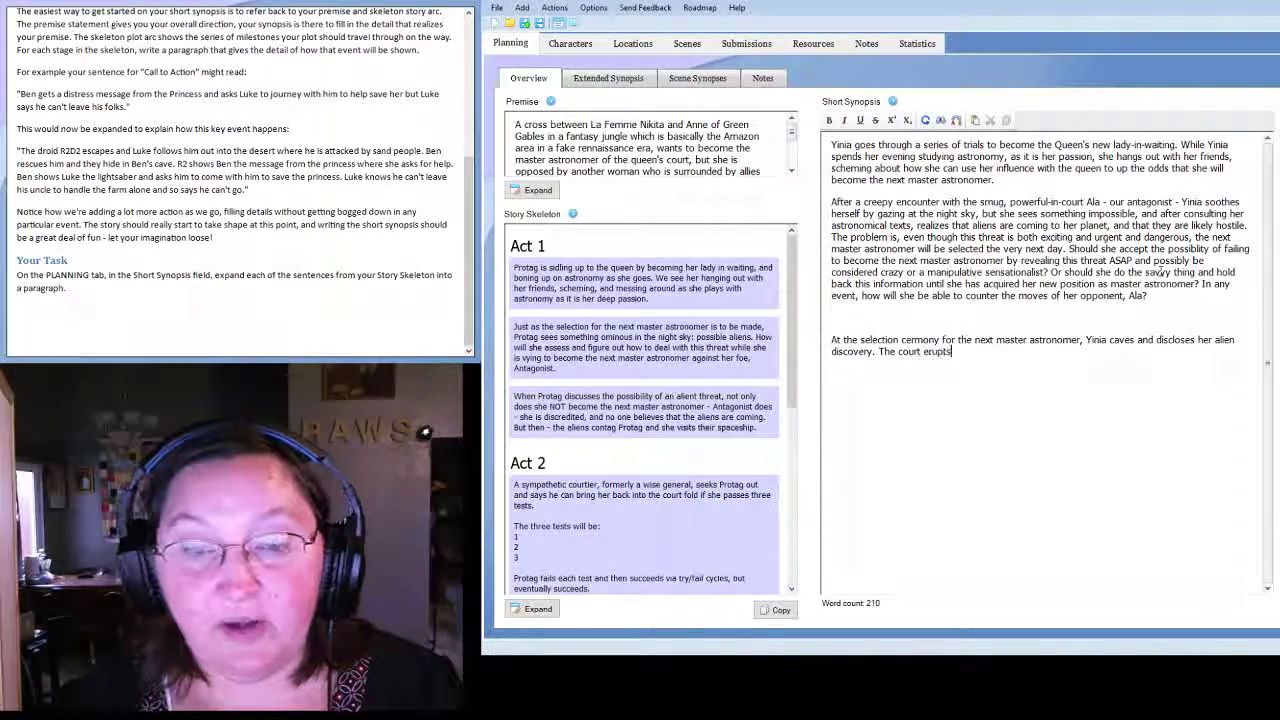
text( into derision)
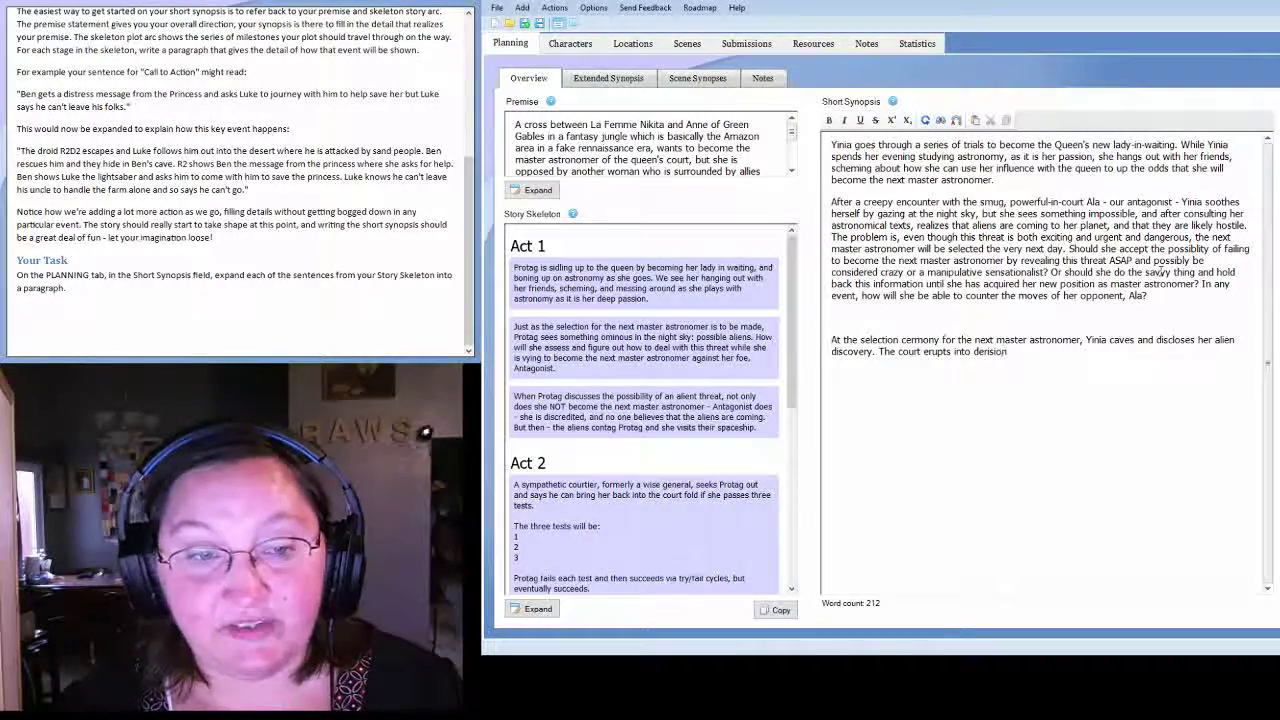
text(. Ala becomes t)
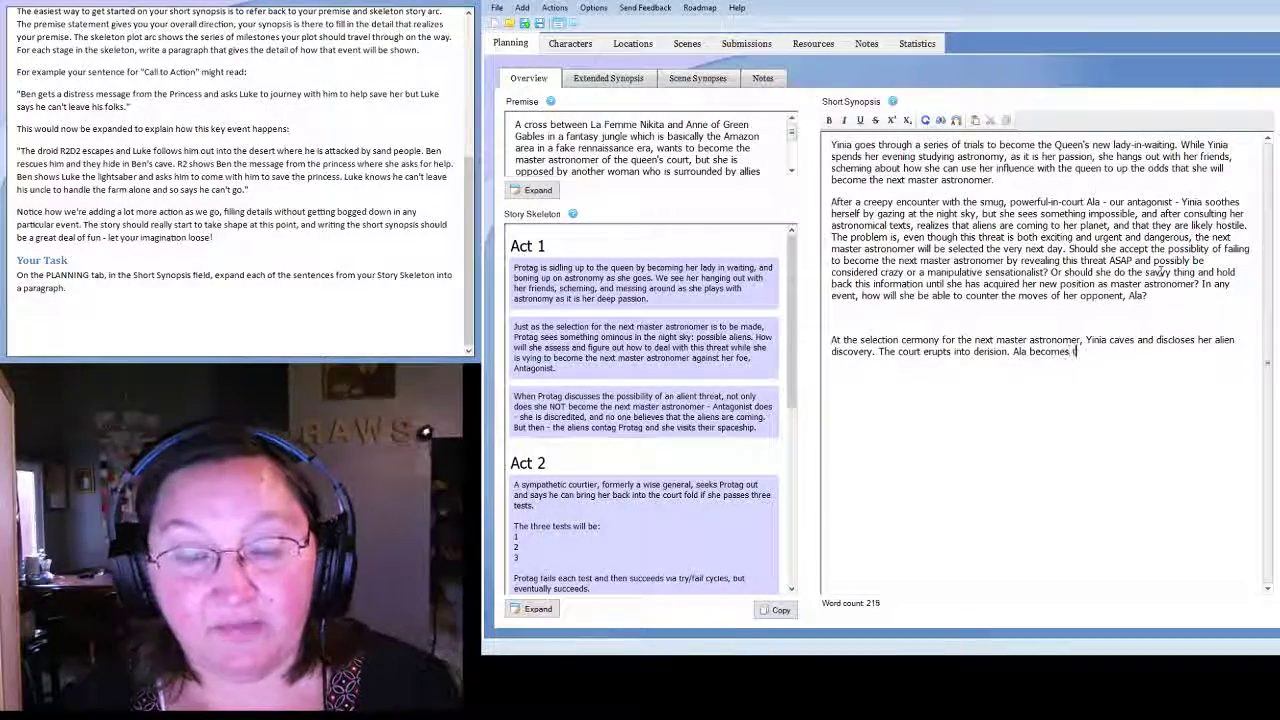
text(he next master )
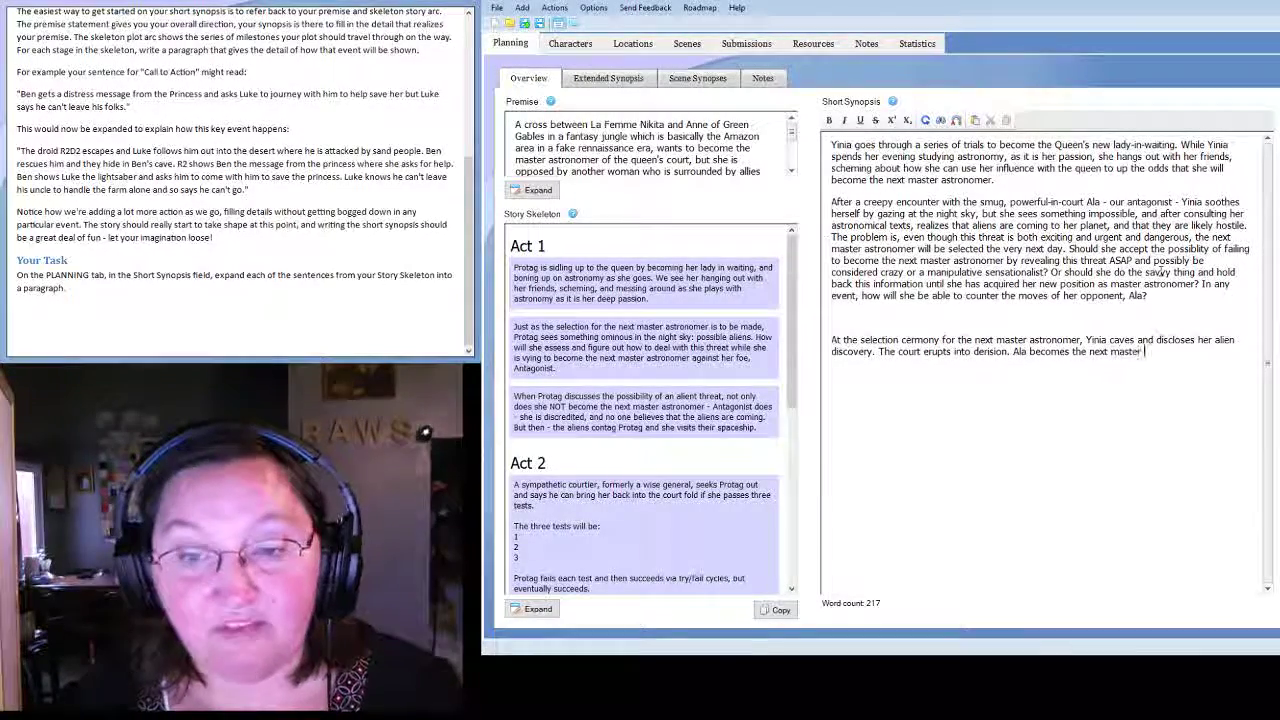
text(astronomer.)
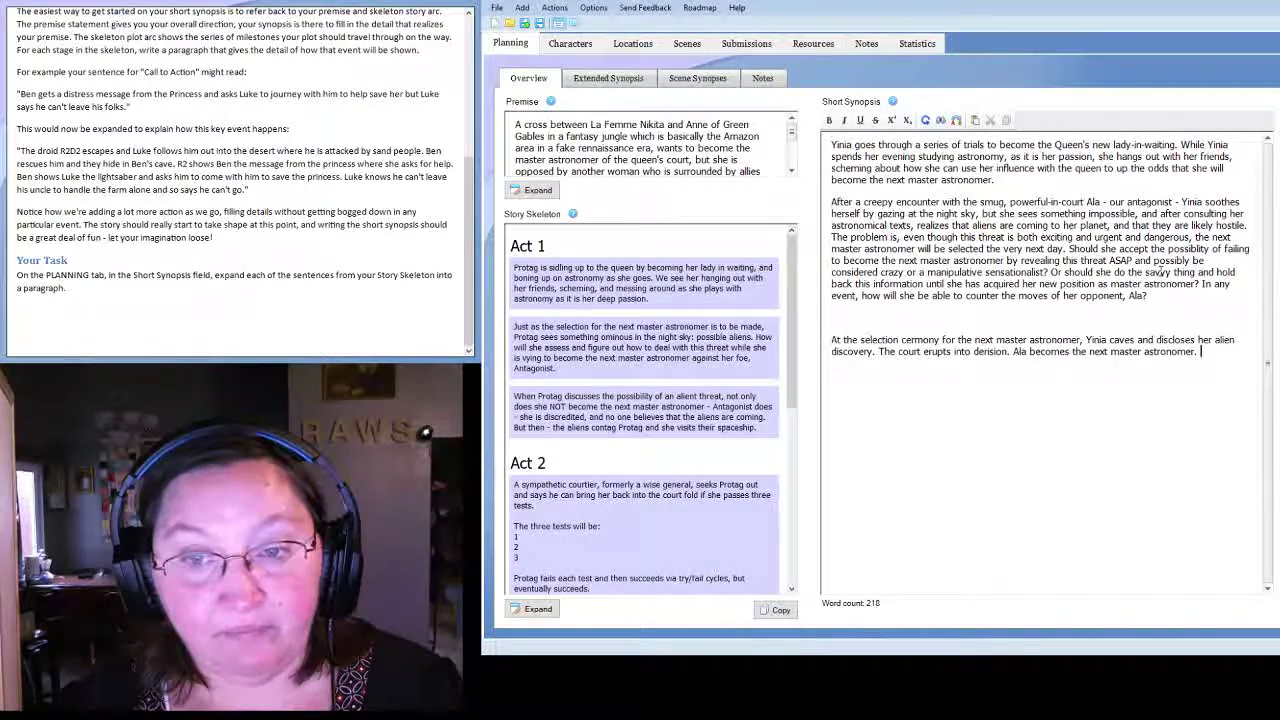
Add the sentence "Yinia is discredited, the alien threat is disregarded." to the third paragraph.
text( Yinia is discre)
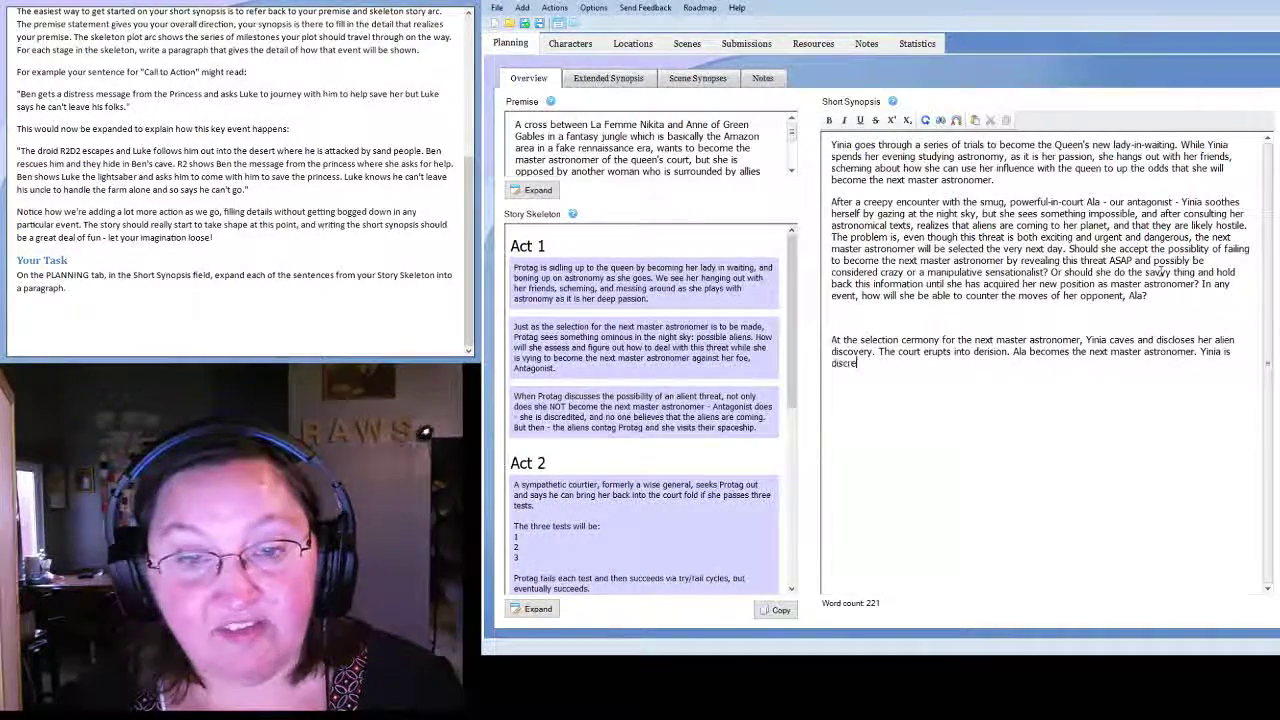
text(dited, the alien)
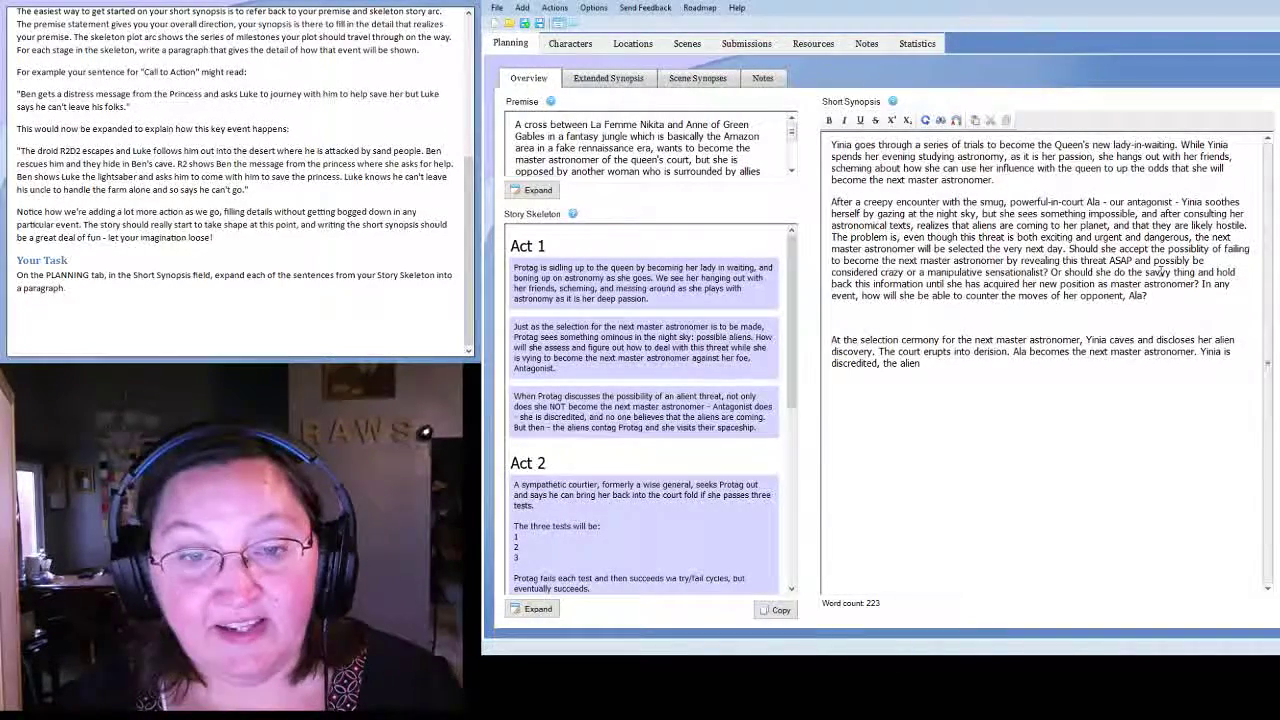
text(threat i)
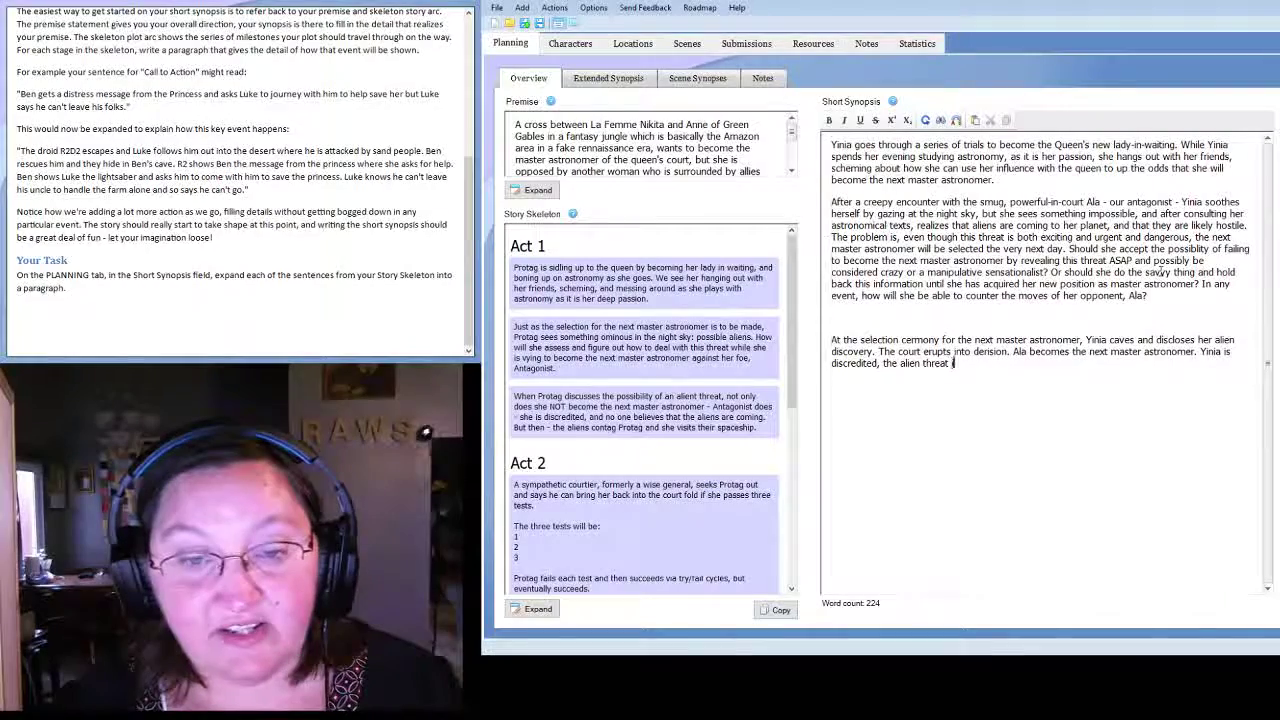
text(s )
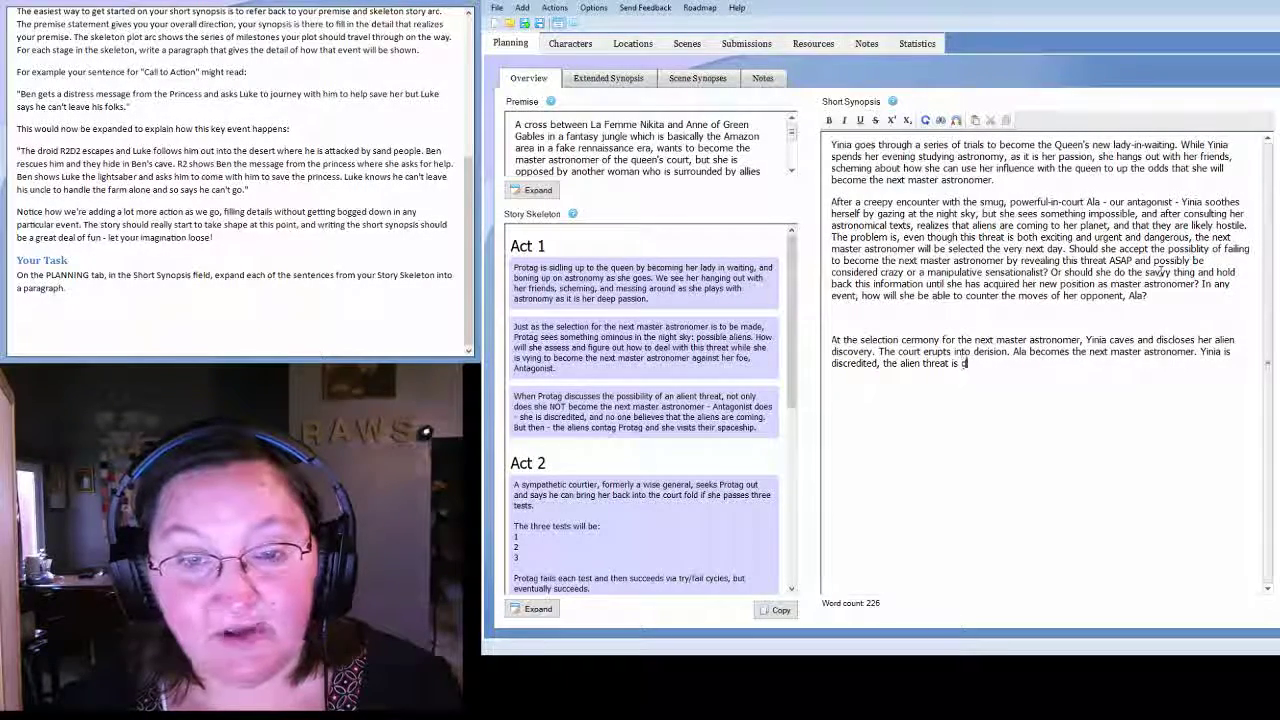
text(di)
text(sreg)
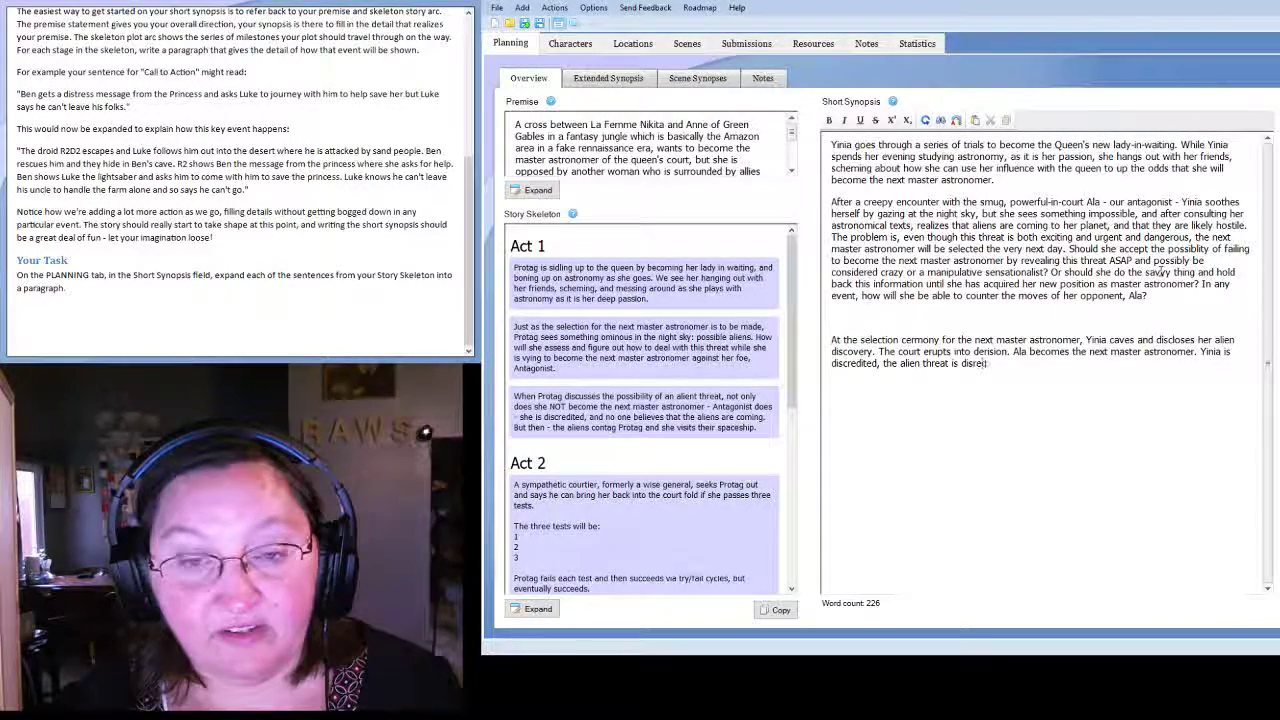
text(arded. )
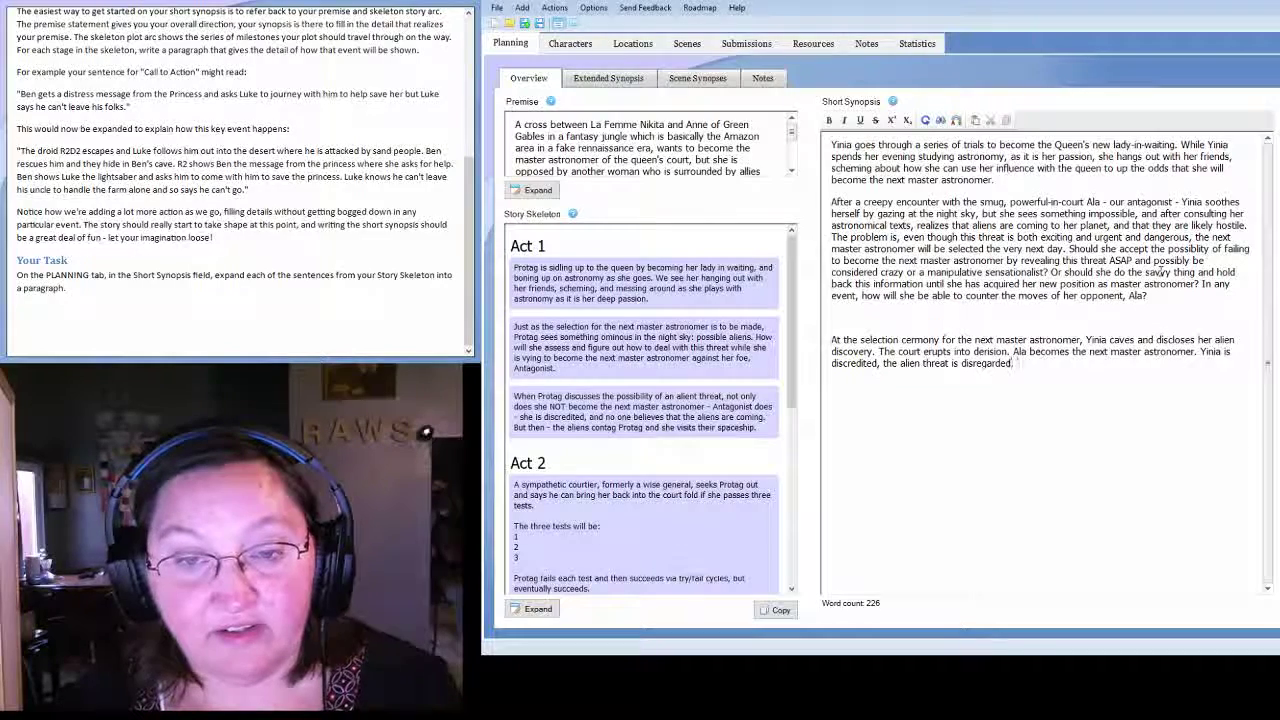
Add the sentence "As Yinia licks her wounds, the aliens contact her." to the third paragraph.
text(As Yi)
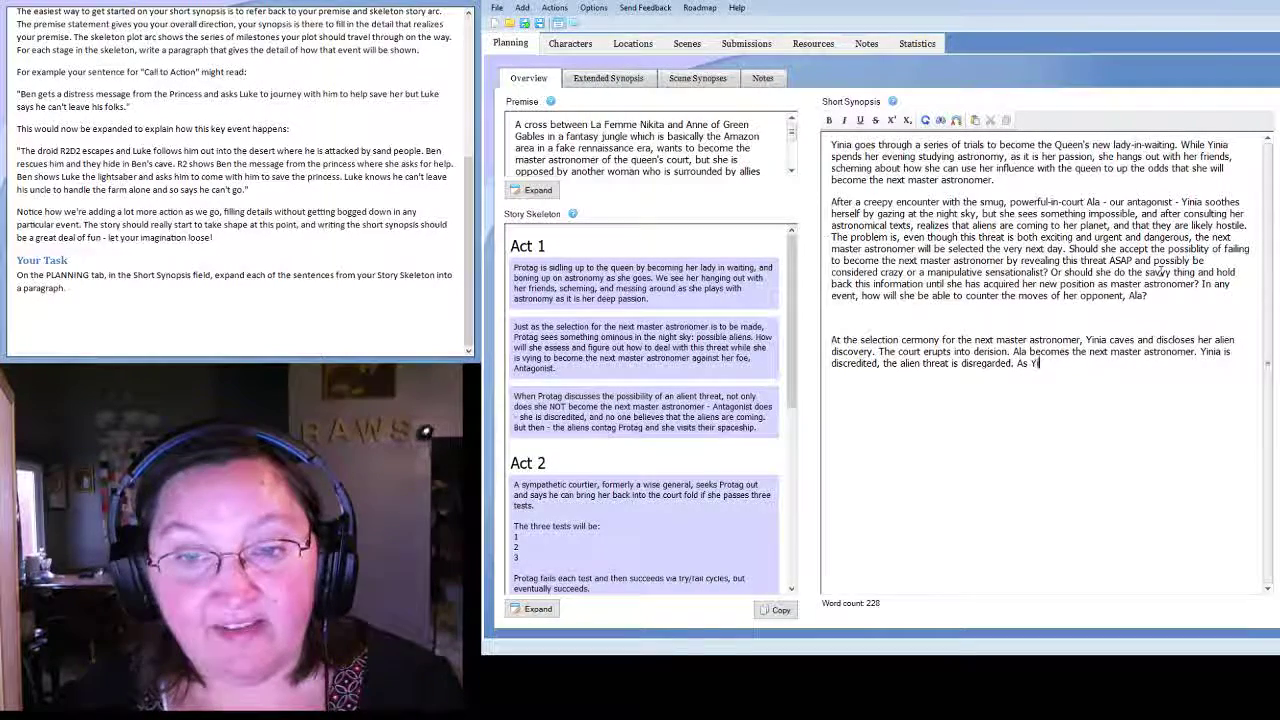
text(nia licks he)
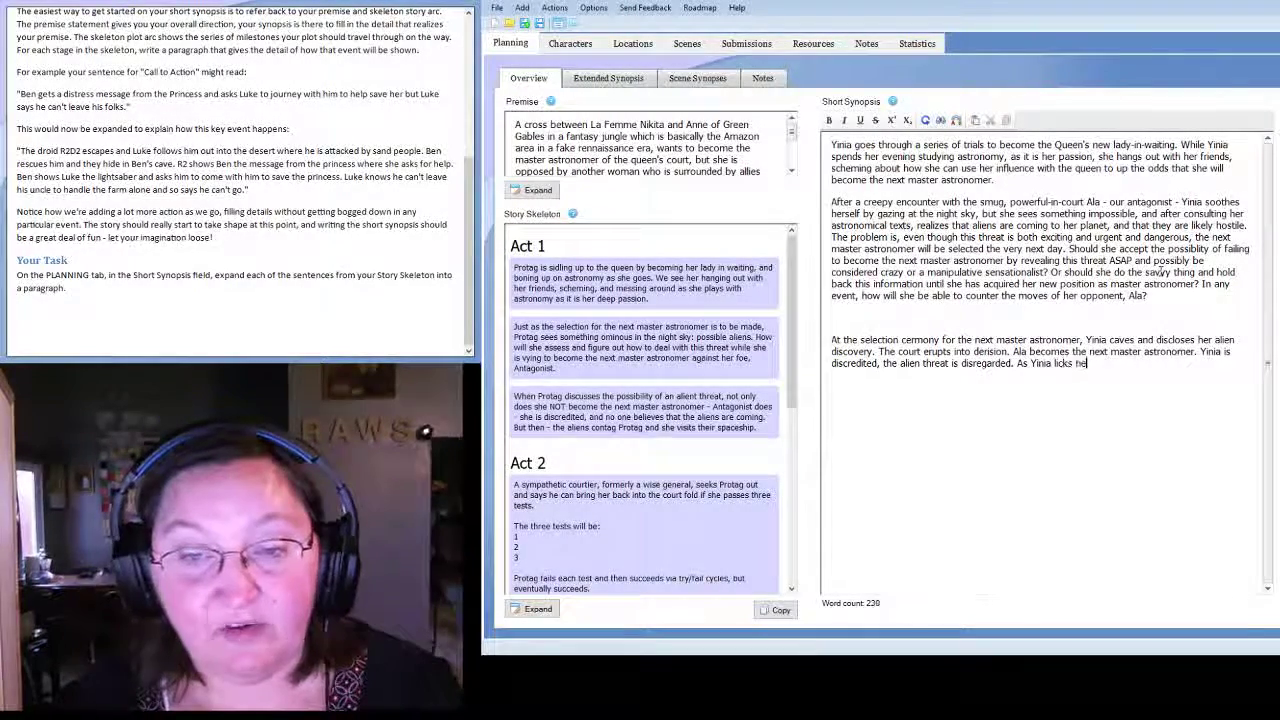
text(r wounds,)
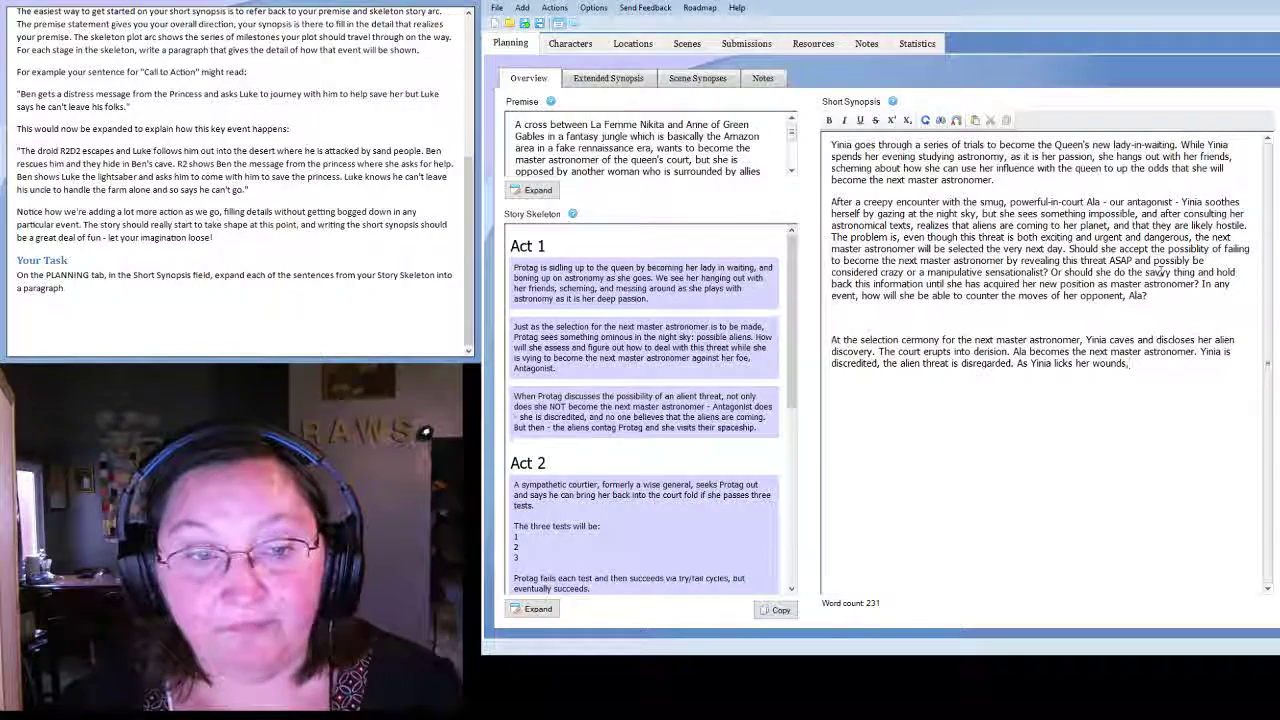
text( the alien)
key(BackSpace)
key(BackSpace)
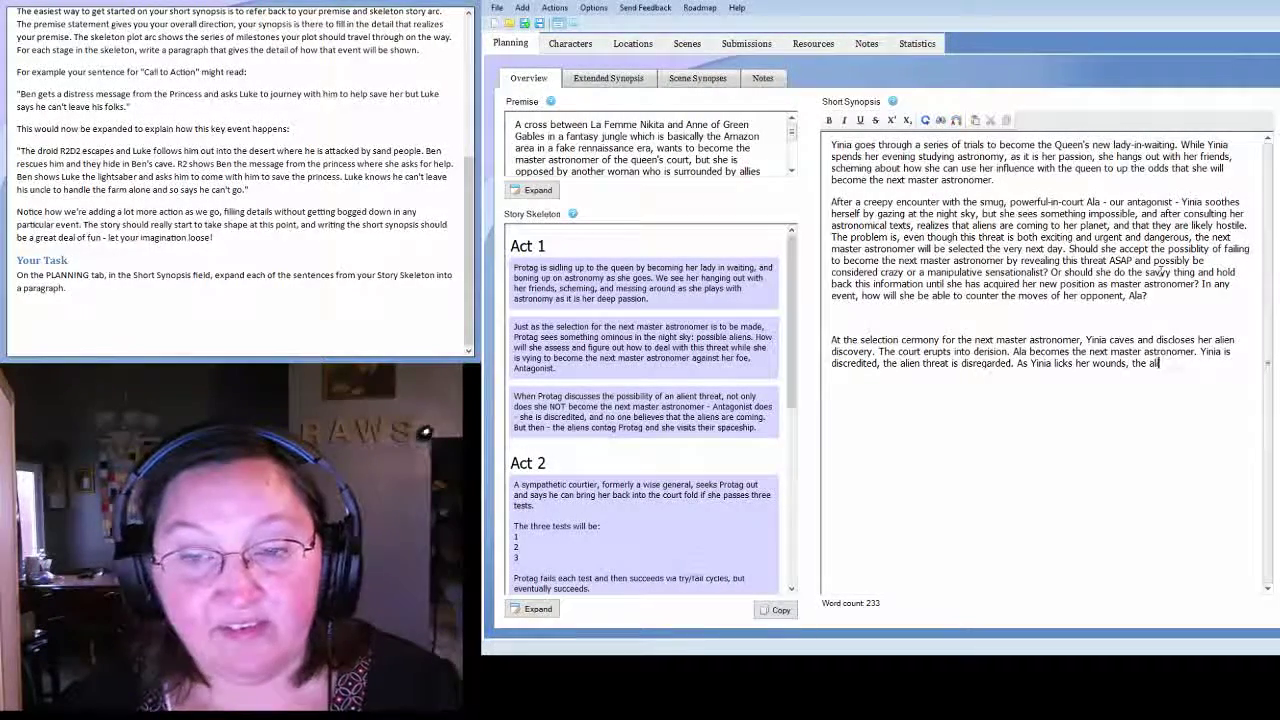
text(ens contact her.)
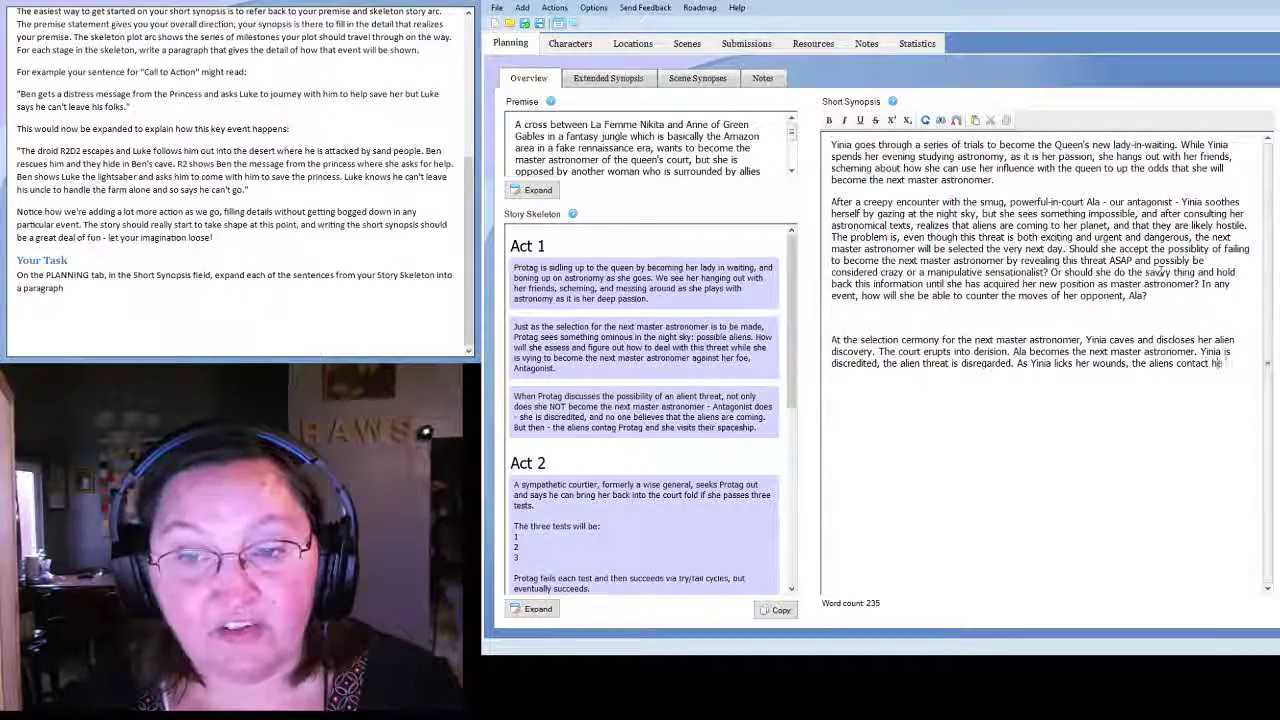
End the third paragraph with "Not only that, they lead her to their spaceship and she gets a tour!".
text( Not only)
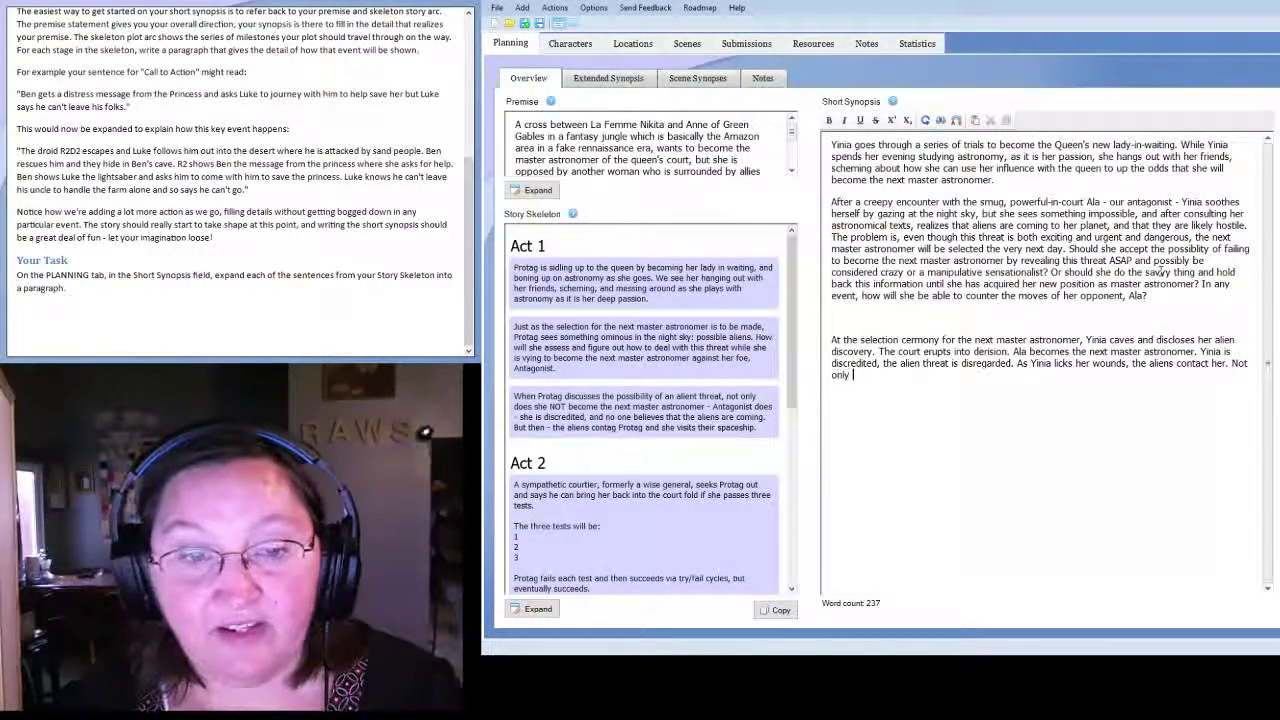
text( that, they lea)
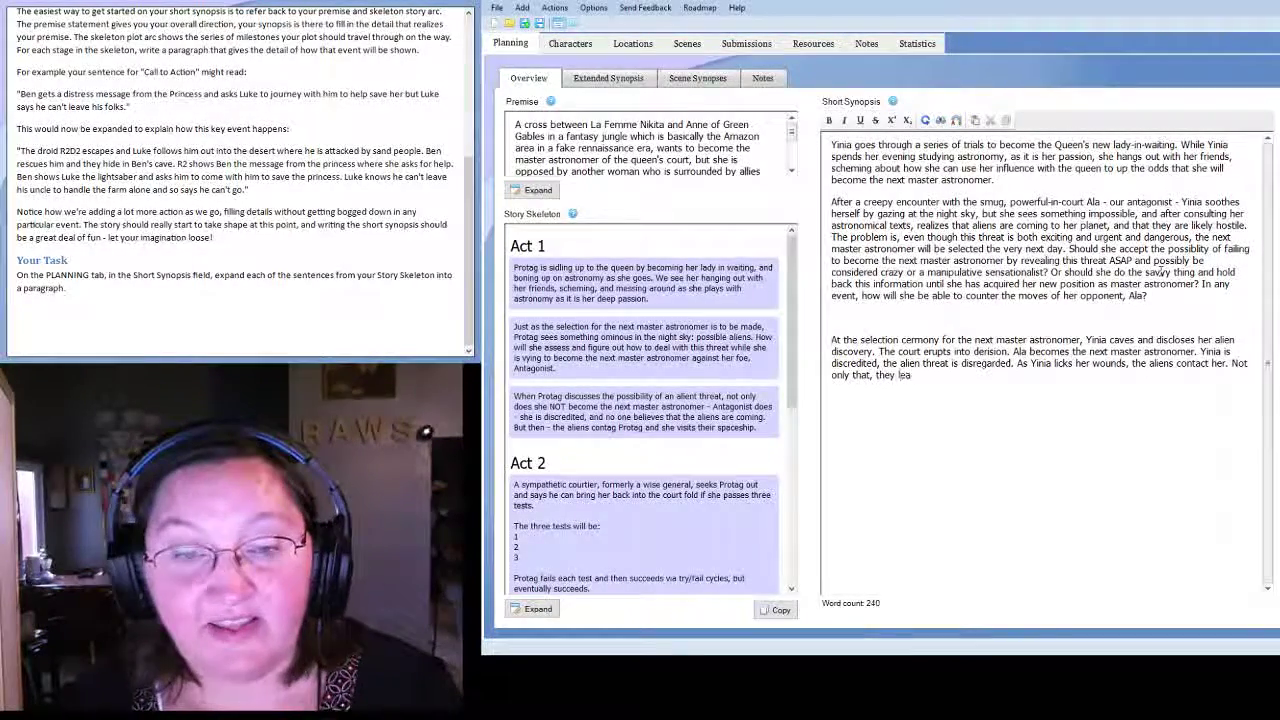
text(d her to their sp)
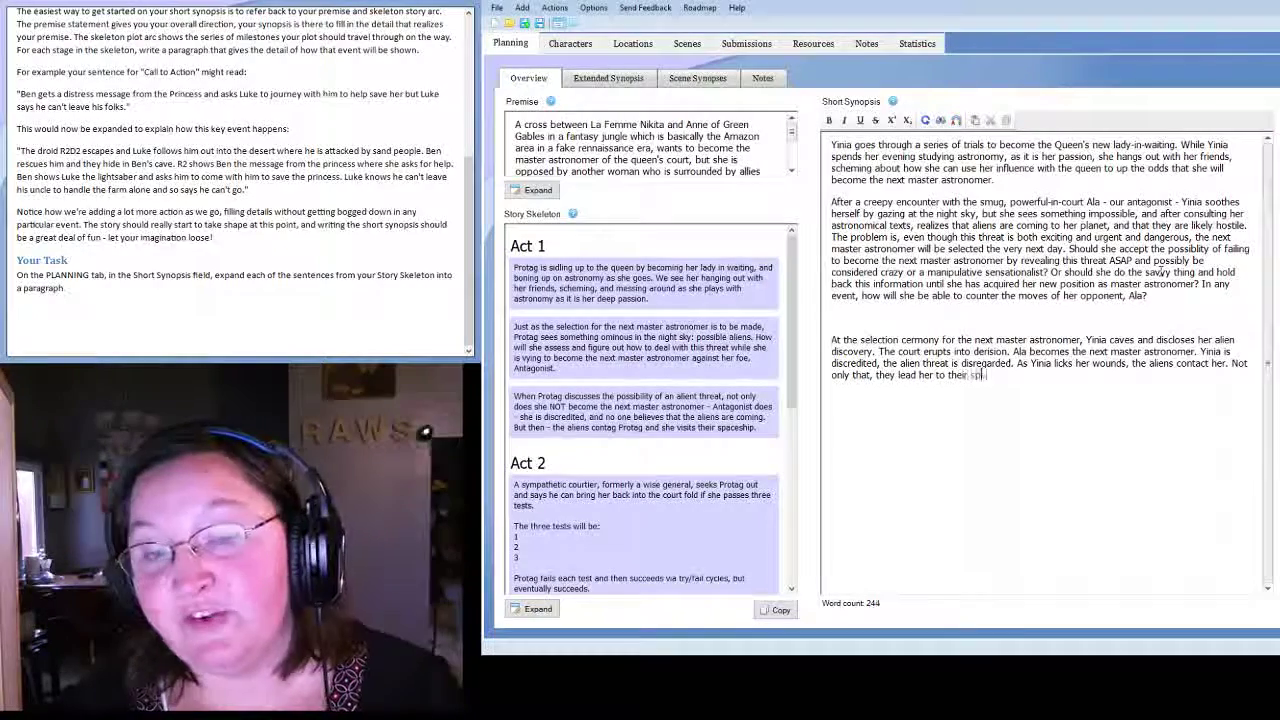
text(aceship and s)
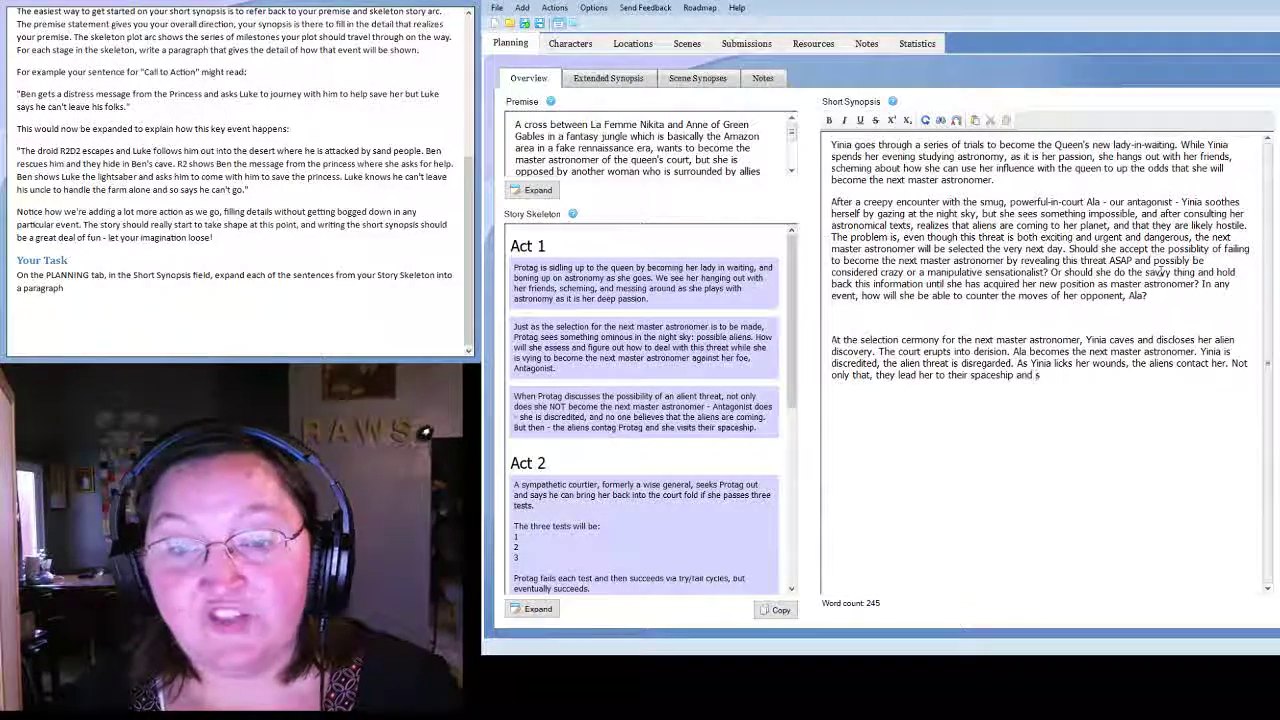
text(he gets a tour!)
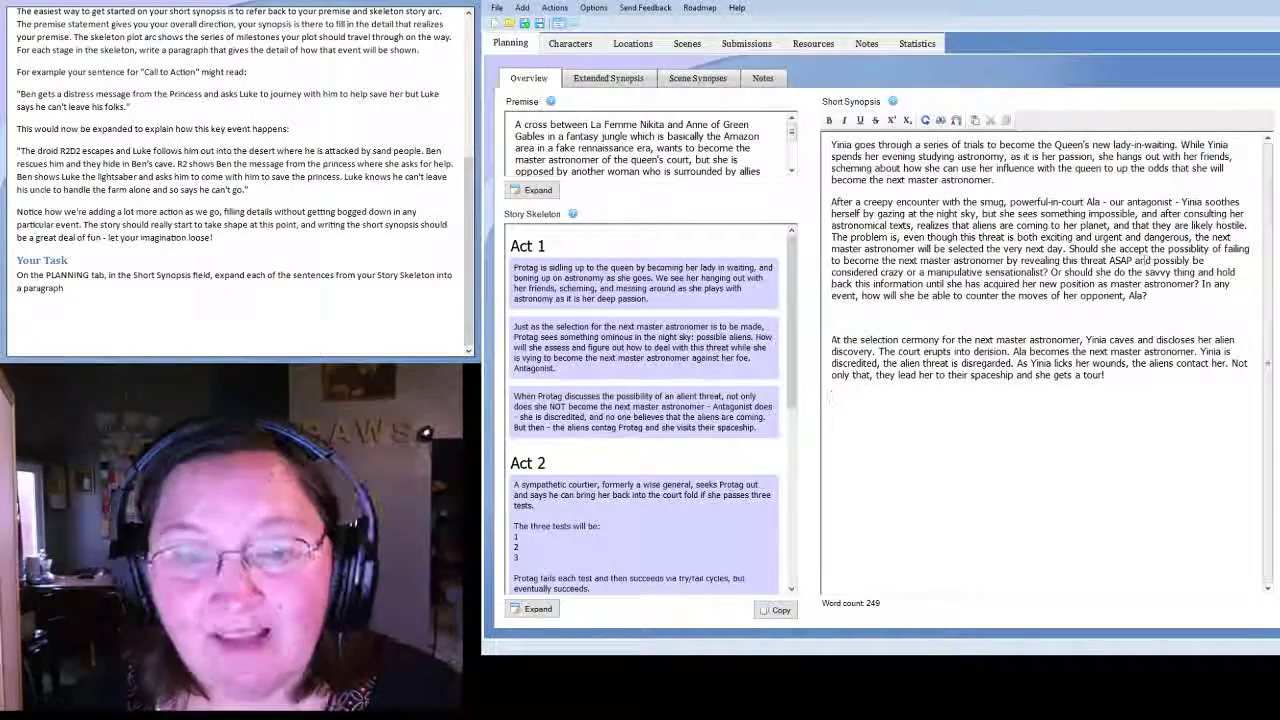
Remove the extra blank line between the second and third paragraphs of the short synopsis.
click(831, 339)
key(BackSpace)
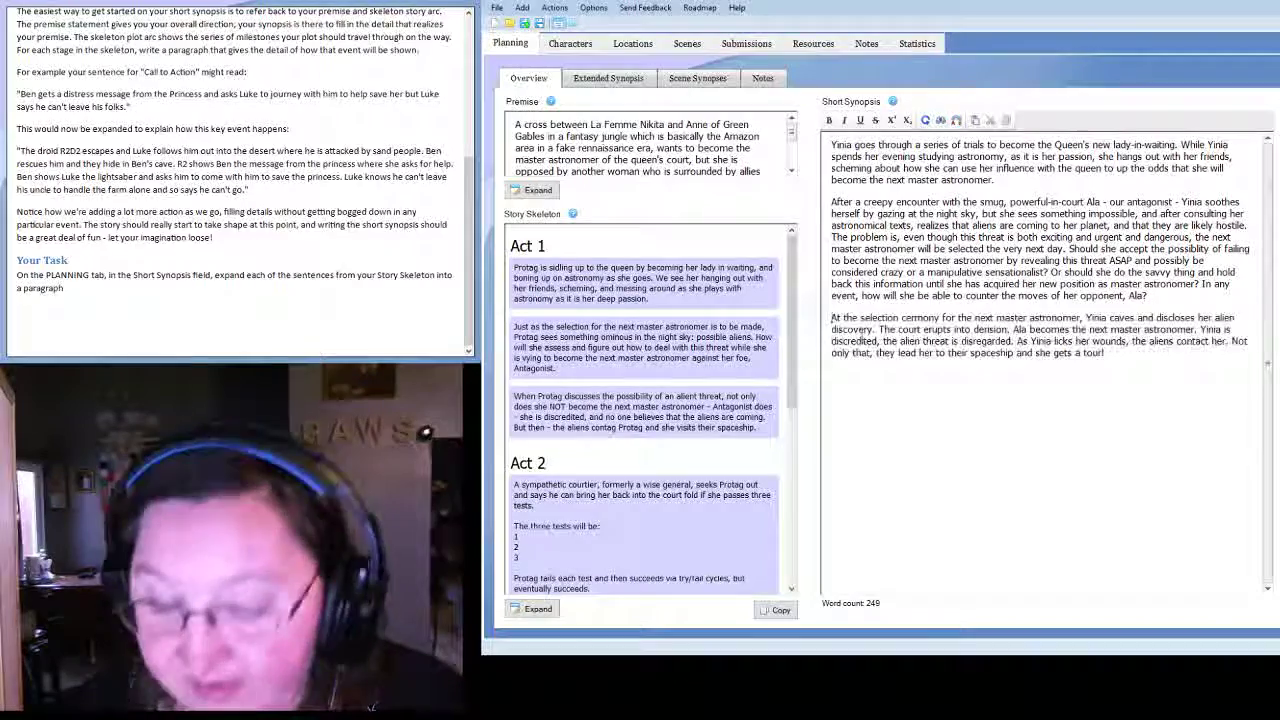
click(1136, 352)
key(Down)
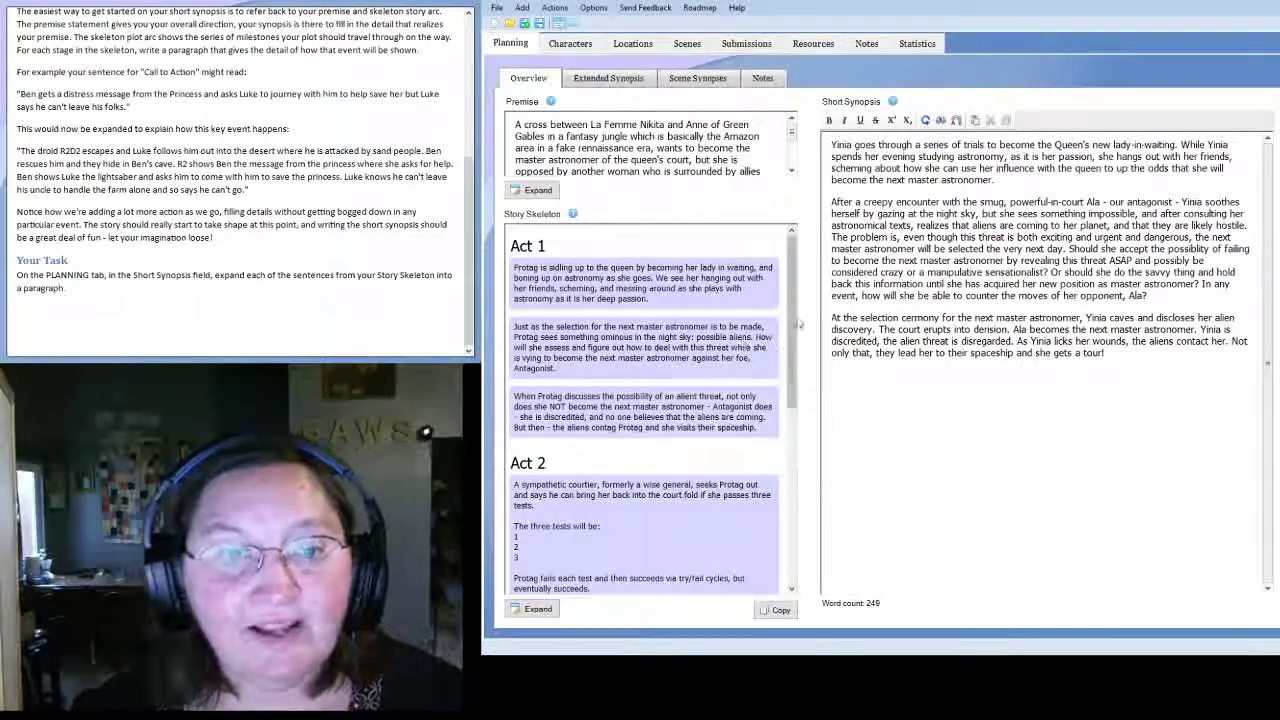
Review the Act 2 entries of the Story Skeleton, starting with the sympathetic courtier and the three tests.
drag(792, 323, 785, 425)
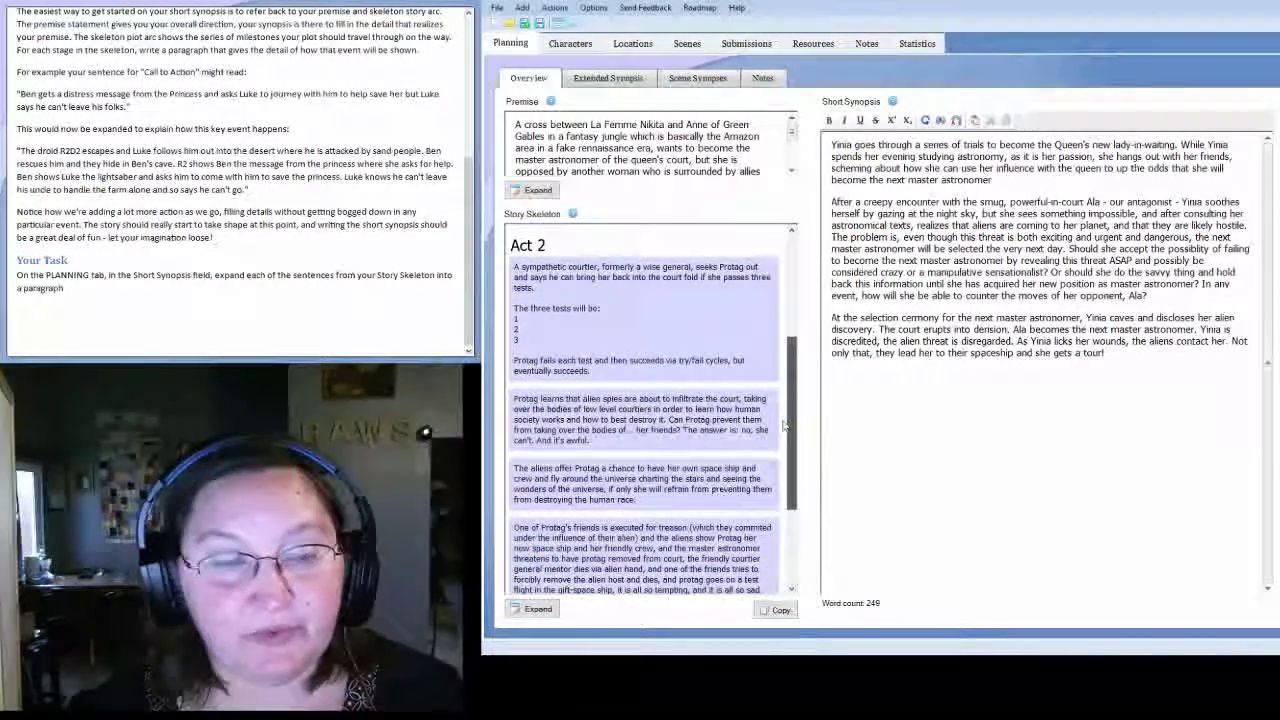
click(859, 397)
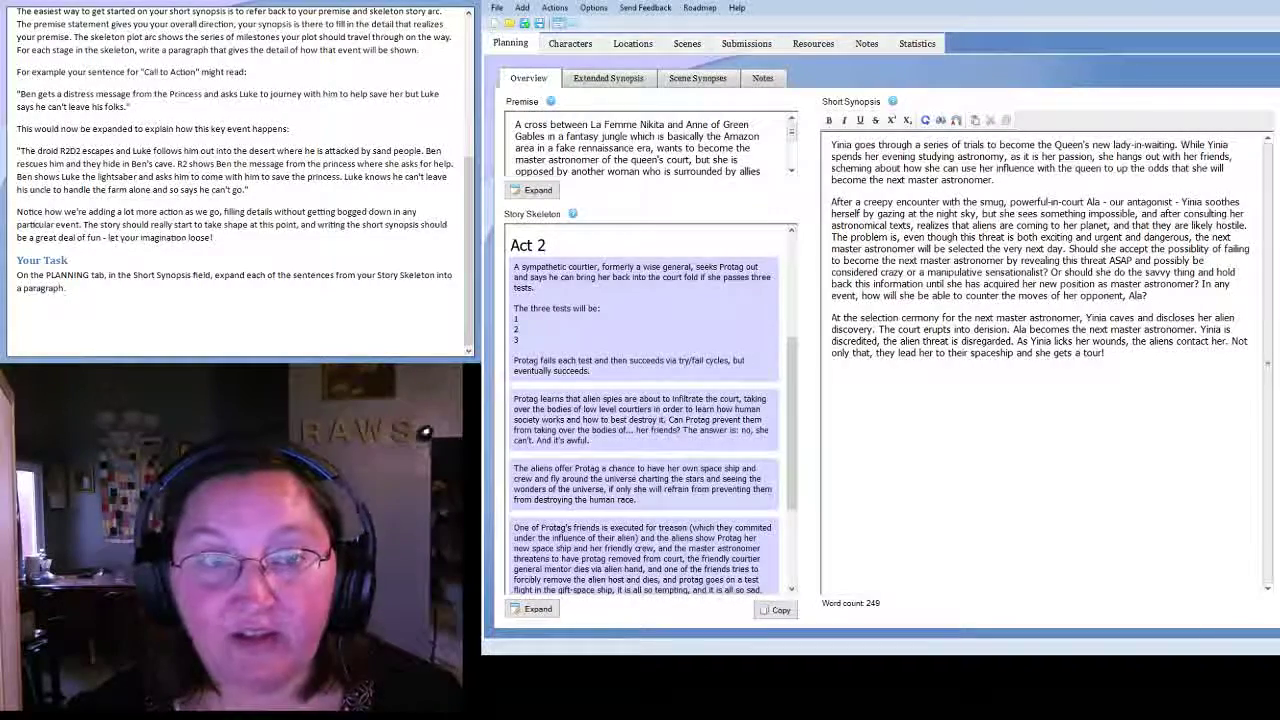
text(.)
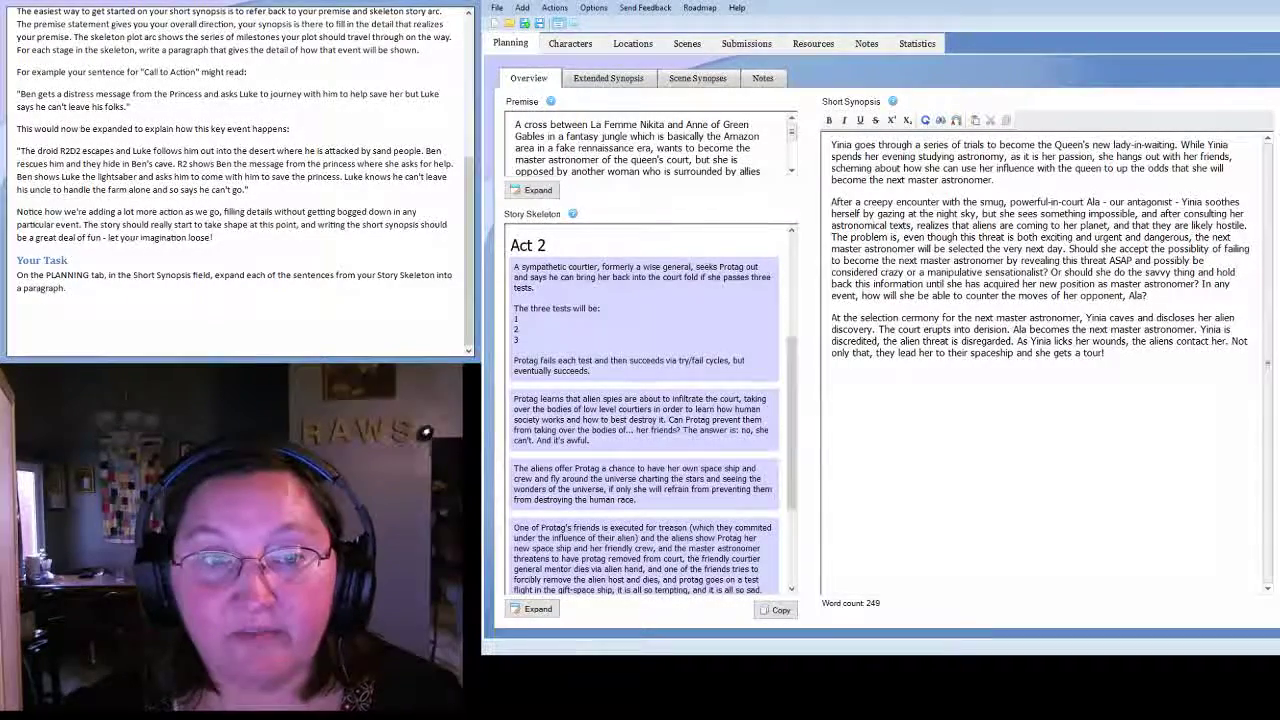
key(BackSpace)
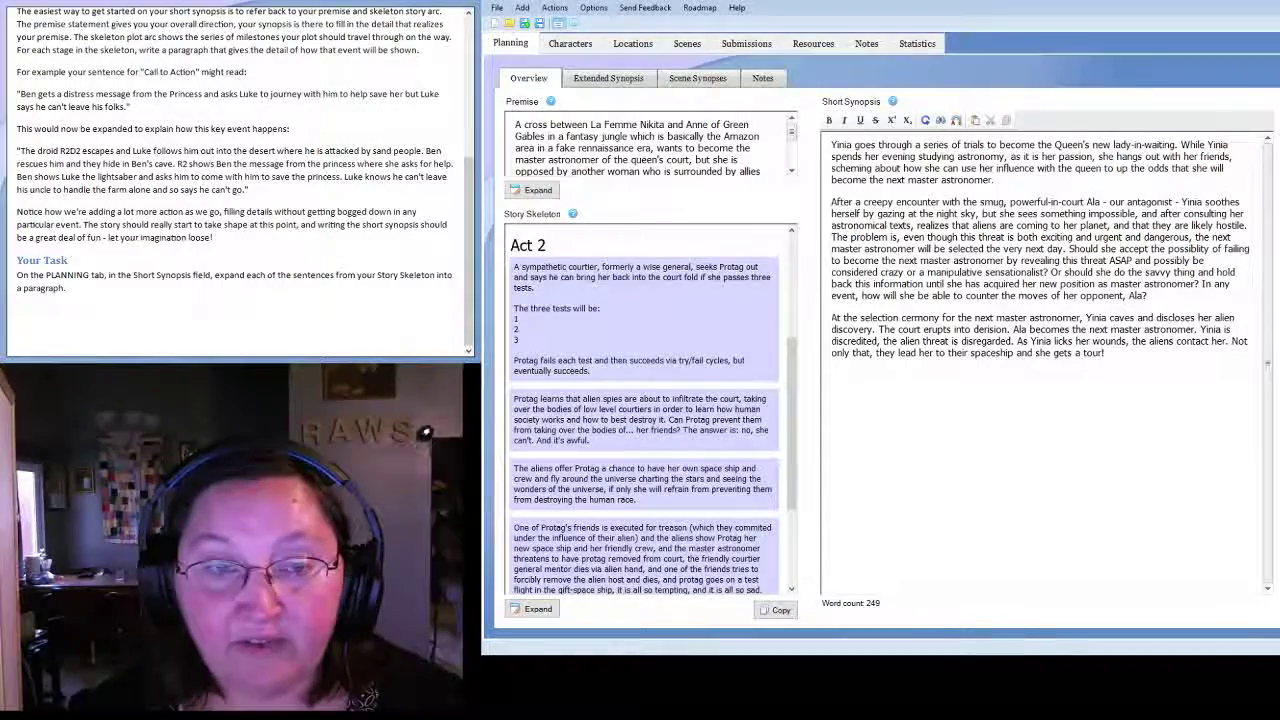
text(.)
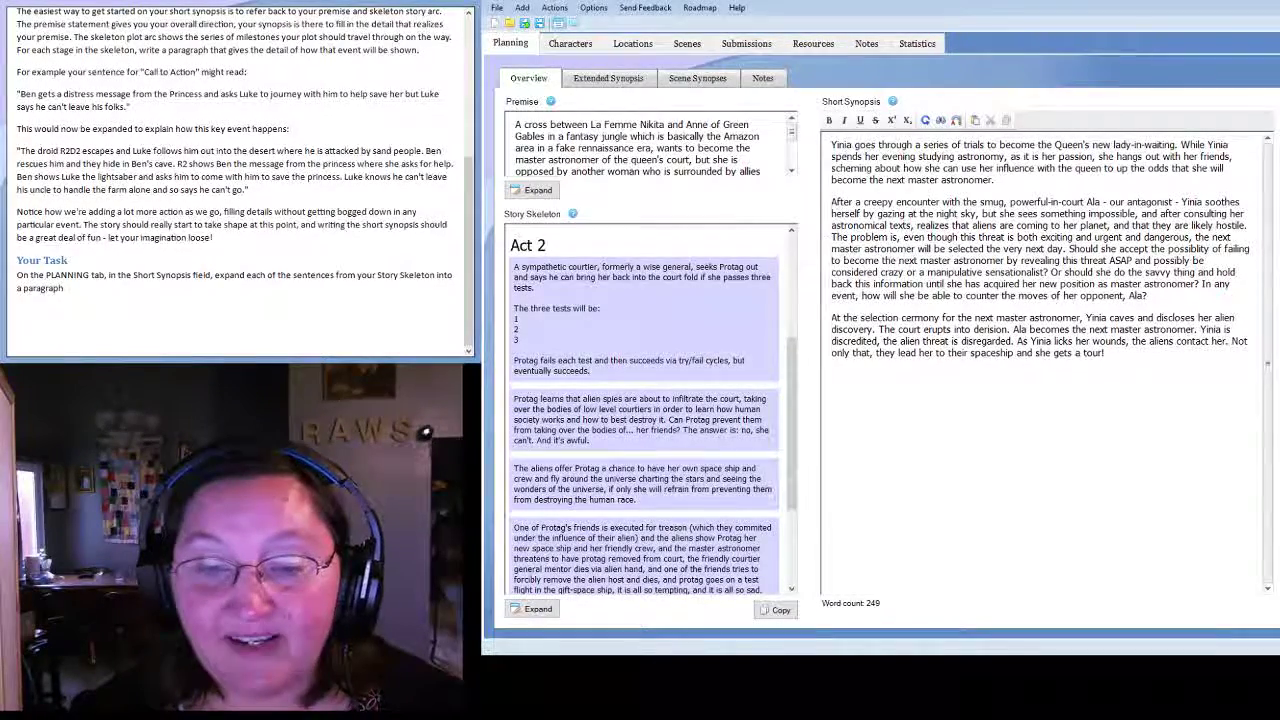
text(.)
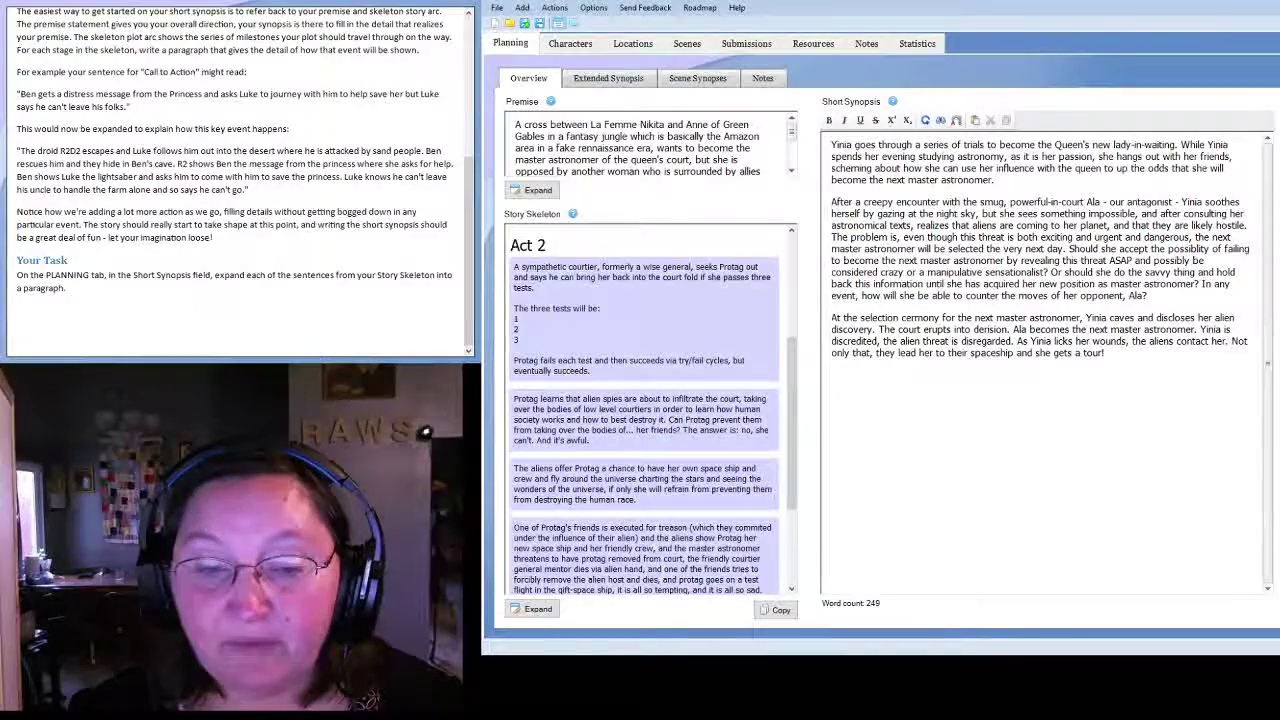
key(BackSpace)
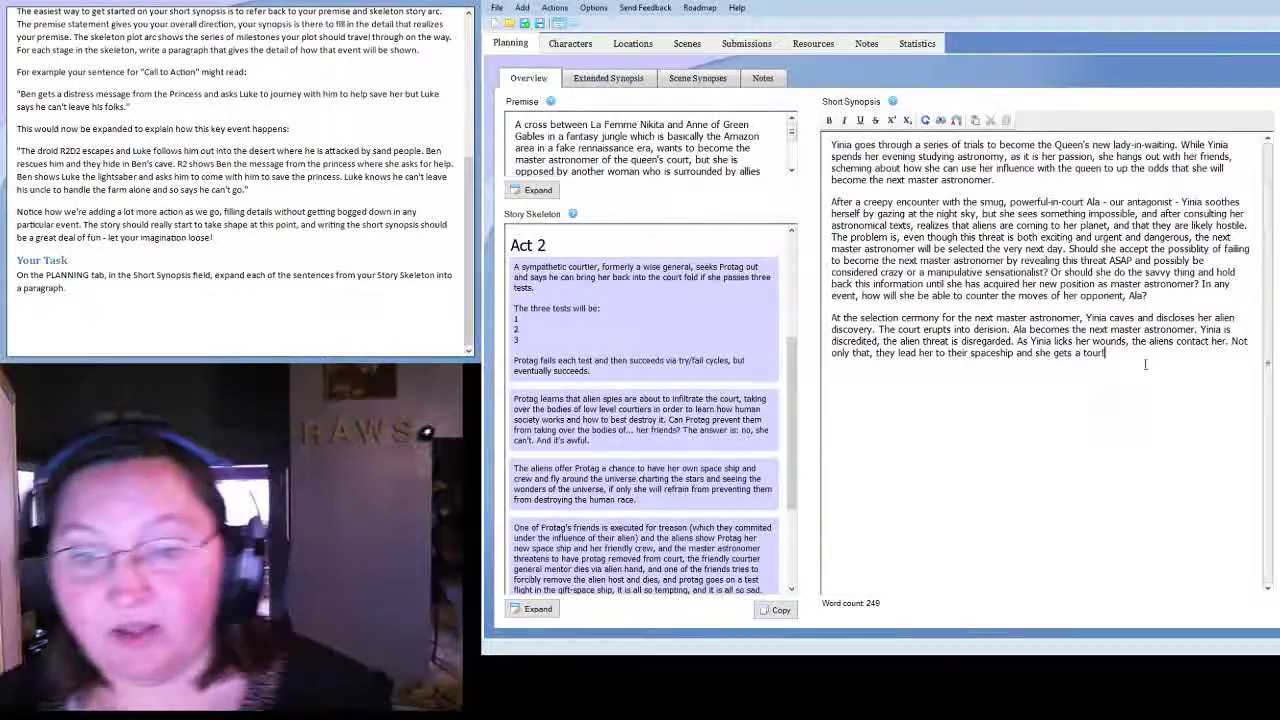
Start a fourth synopsis paragraph with "Gulac, a wise formal general, now a high-ranking member of the queen's court,".
key(Return)
key(Return)
text(Gulac, )
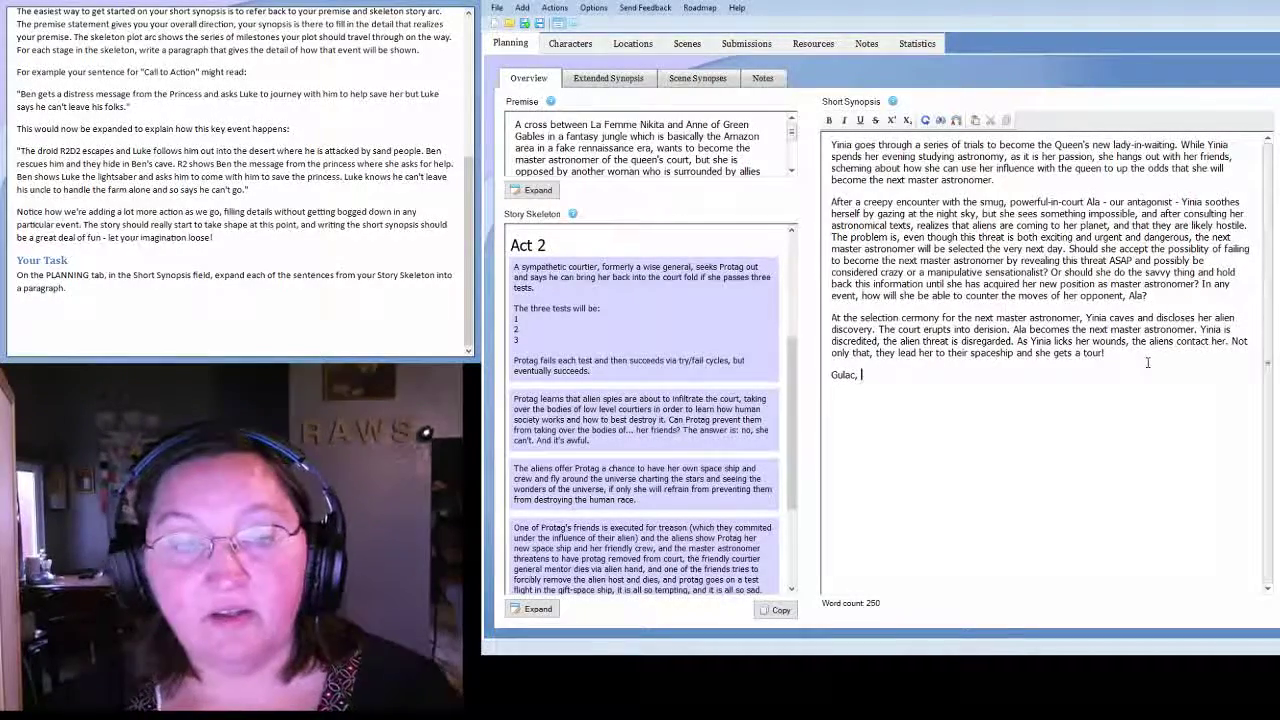
text(a wise for)
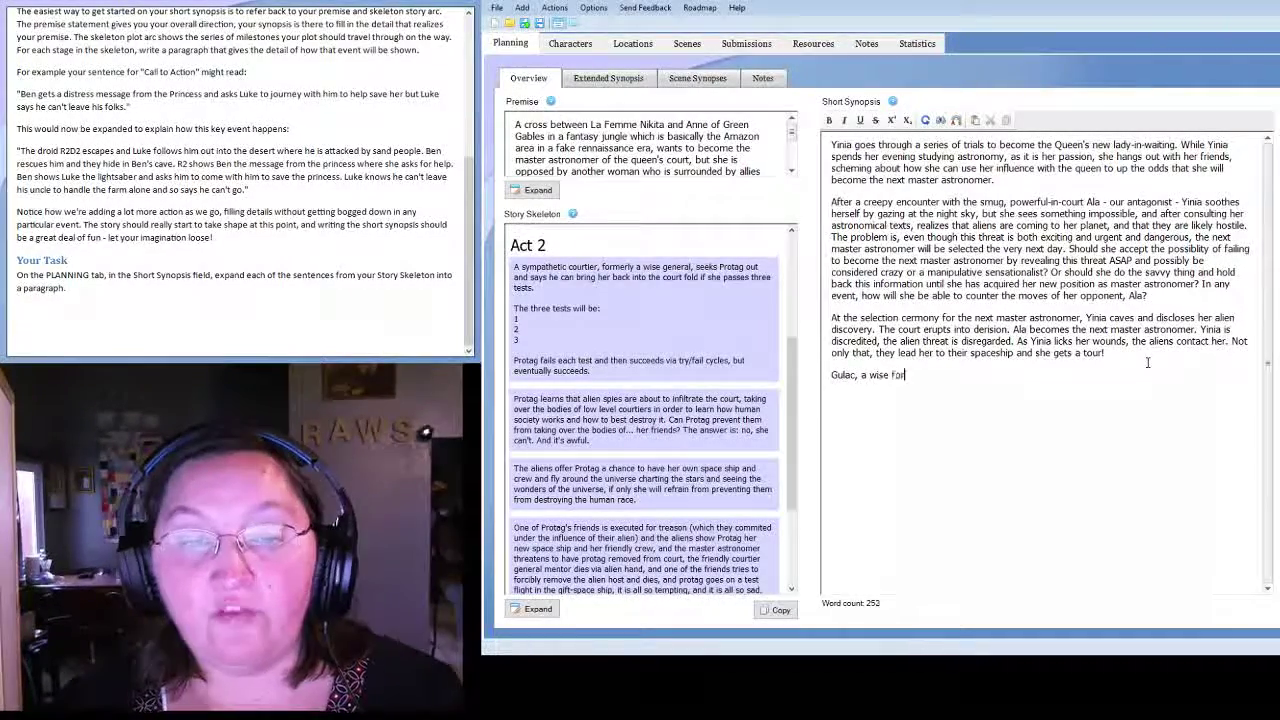
text(mal general, now)
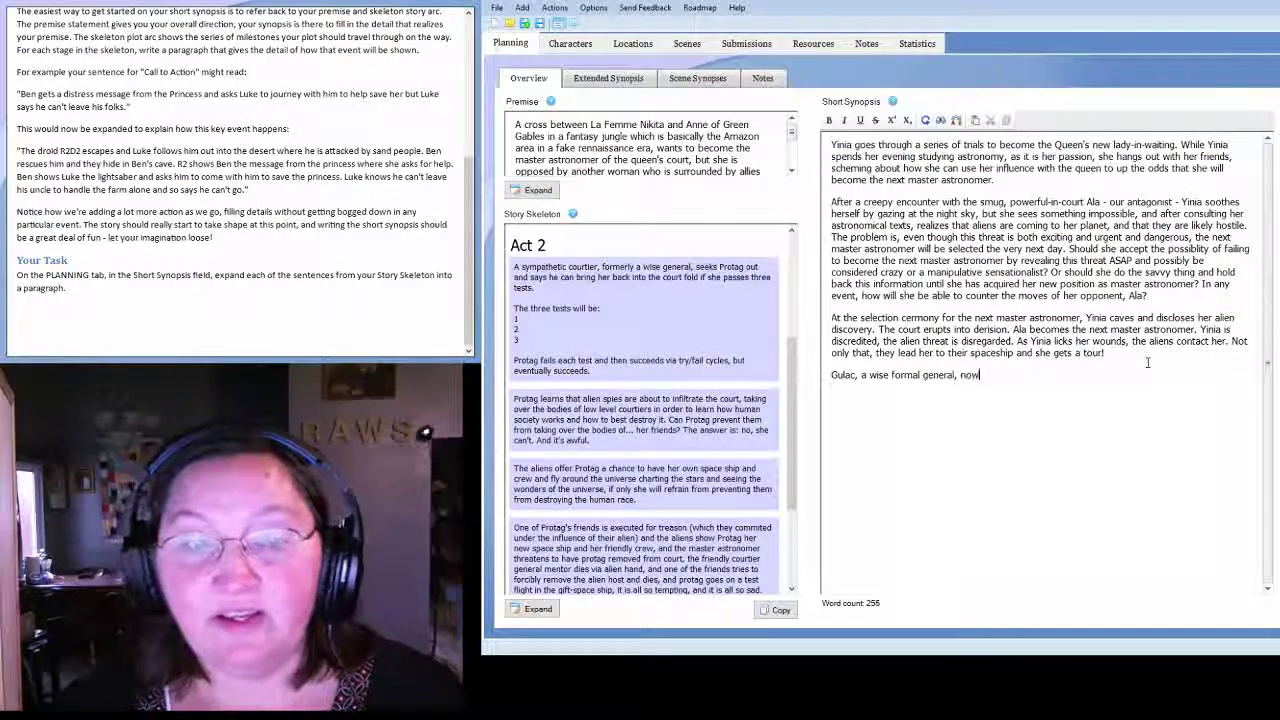
text( a high-rank)
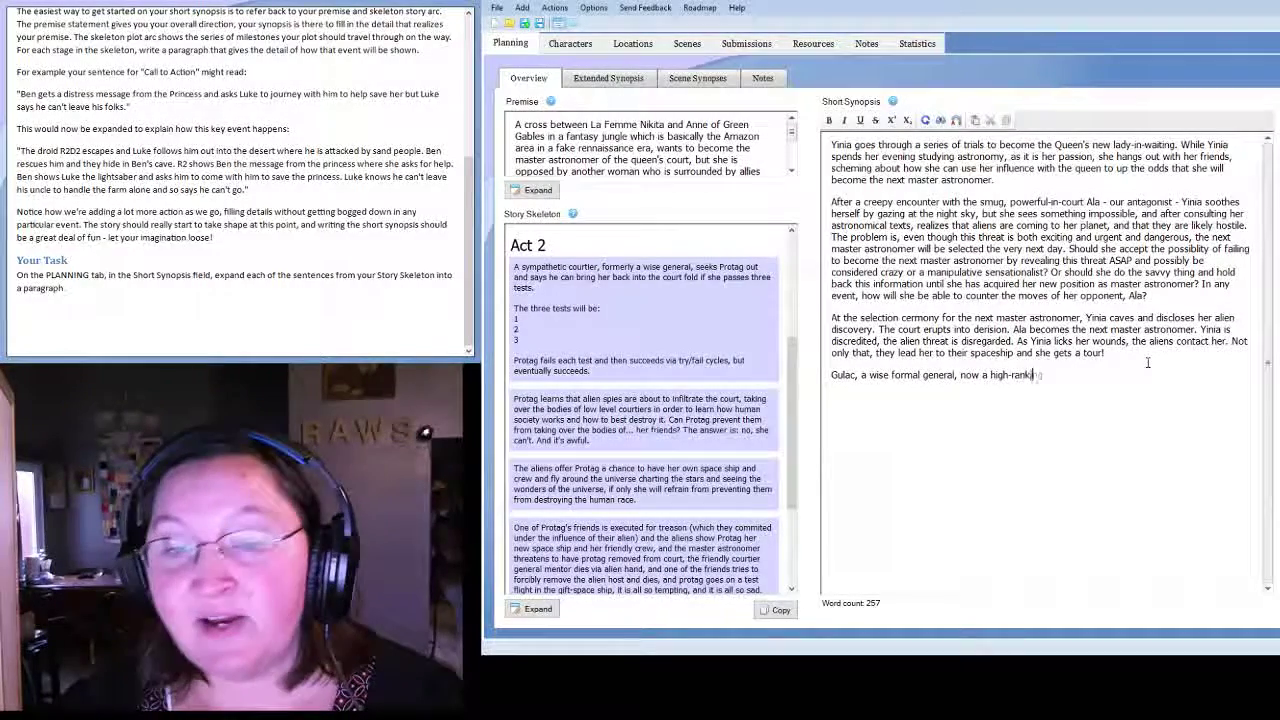
text(ing mamber of the queen)
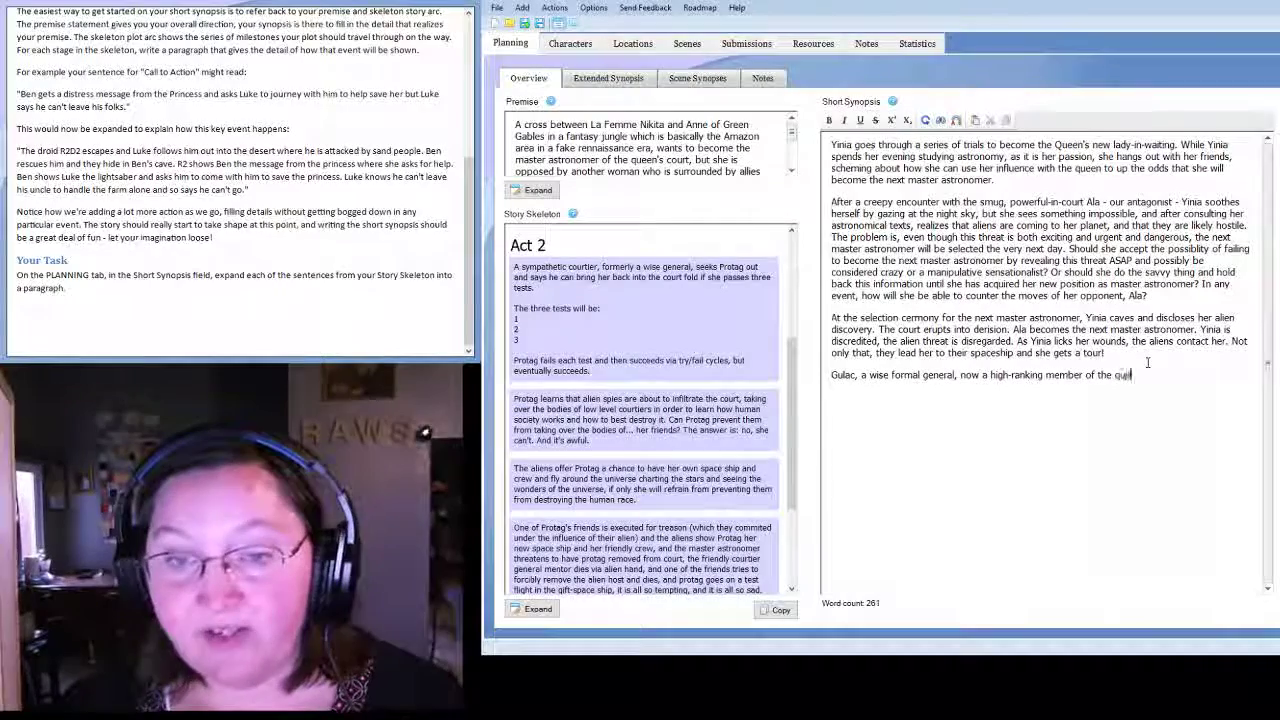
text('s court,)
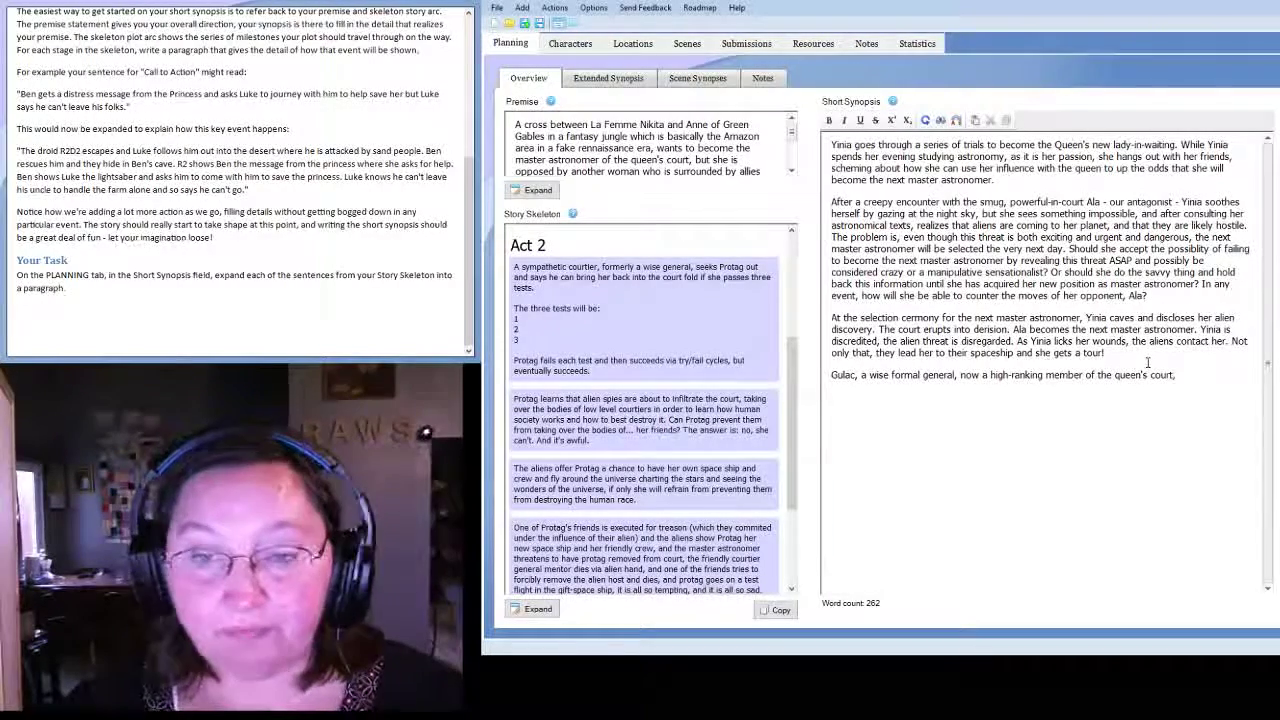
text( seeks pro)
text(t)
key(BackSpace)
key(BackSpace)
key(BackSpace)
key(BackSpace)
text(Yin)
key(BackSpace)
key(BackSpace)
key(BackSpace)
key(BackSpace)
key(BackSpace)
key(BackSpace)
key(BackSpace)
key(BackSpace)
key(BackSpace)
Complete the Gulac sentence with "finds Yinia in her usual hangout spot atop a roof, where she is gazing at the sky.".
text(find)
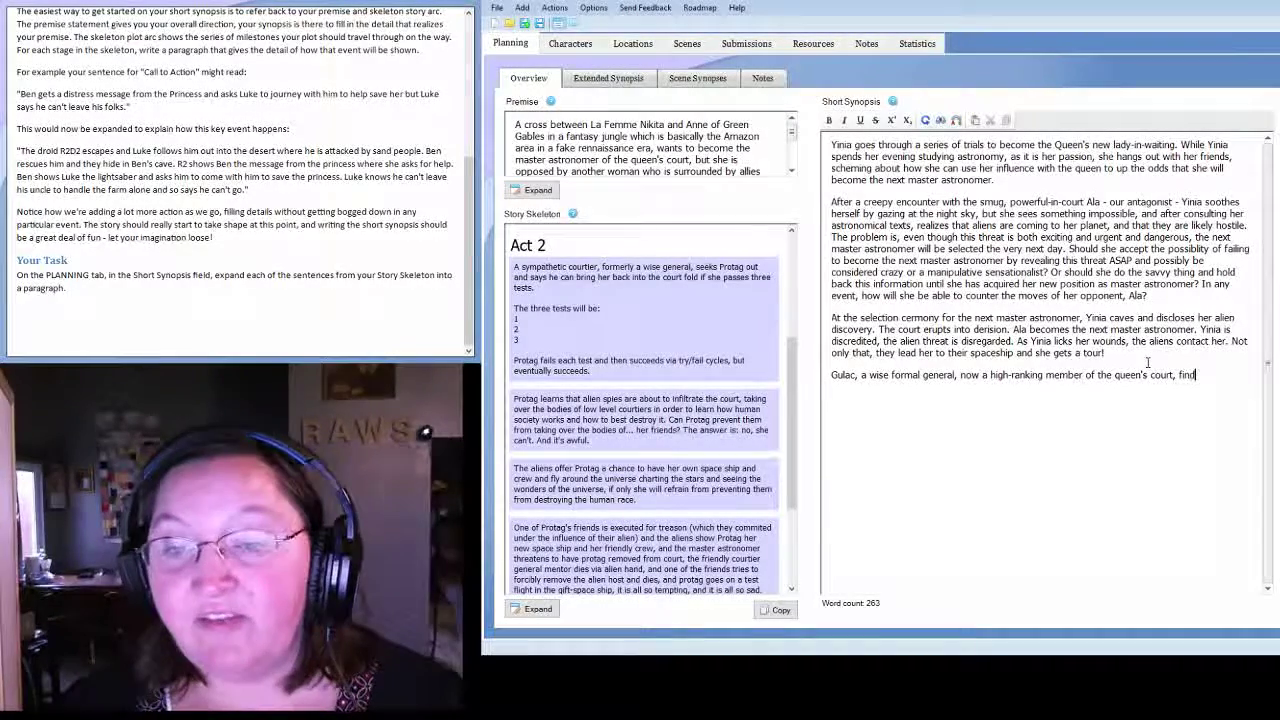
text(s Yinia in )
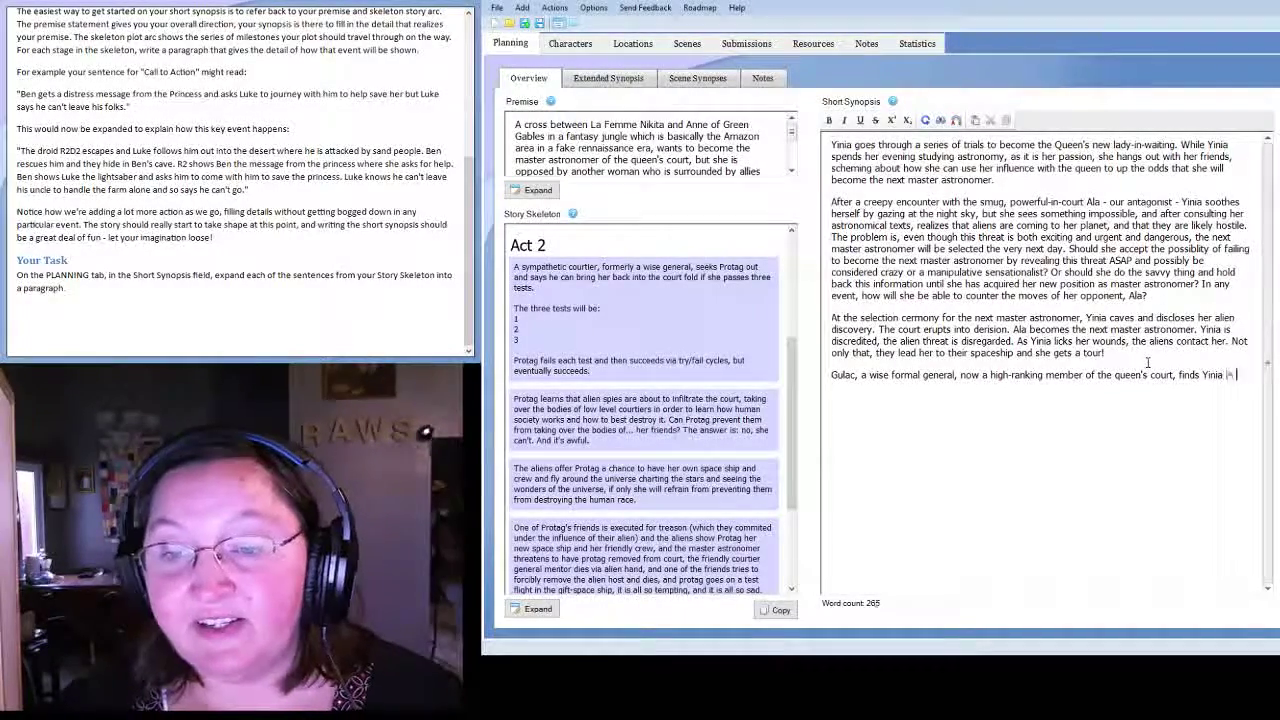
text(her)
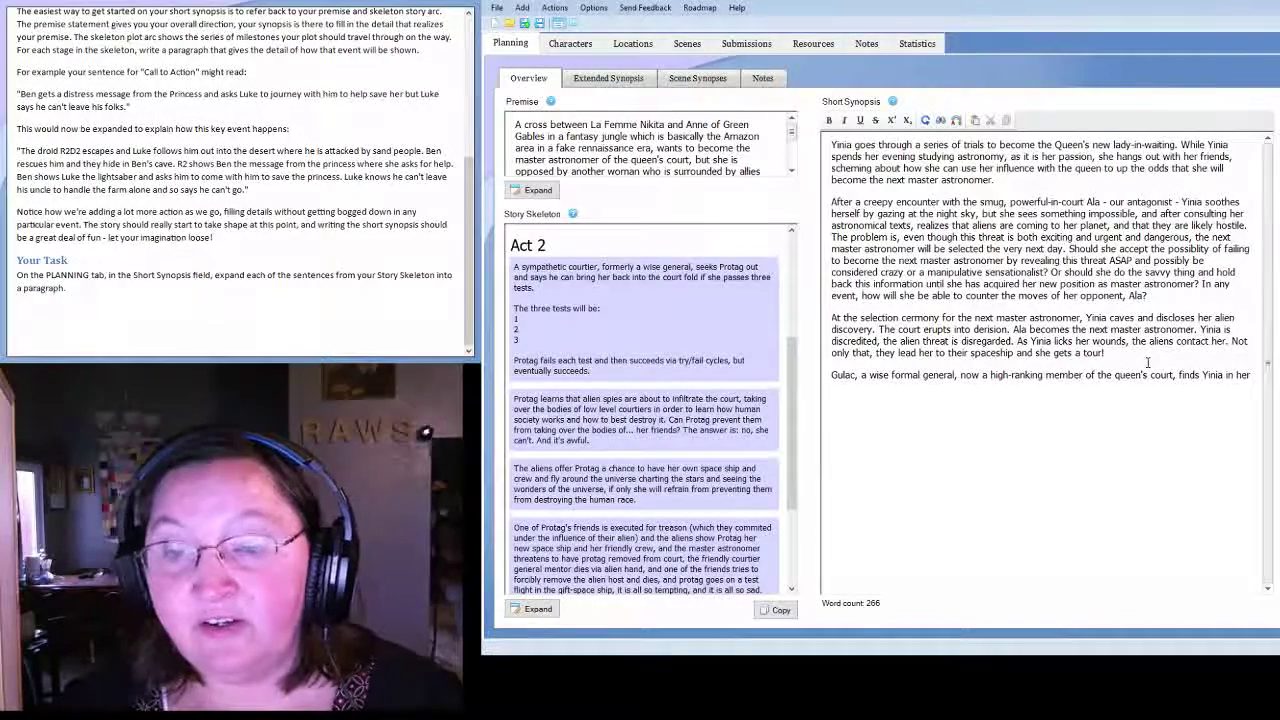
text( usual hangout spot atop)
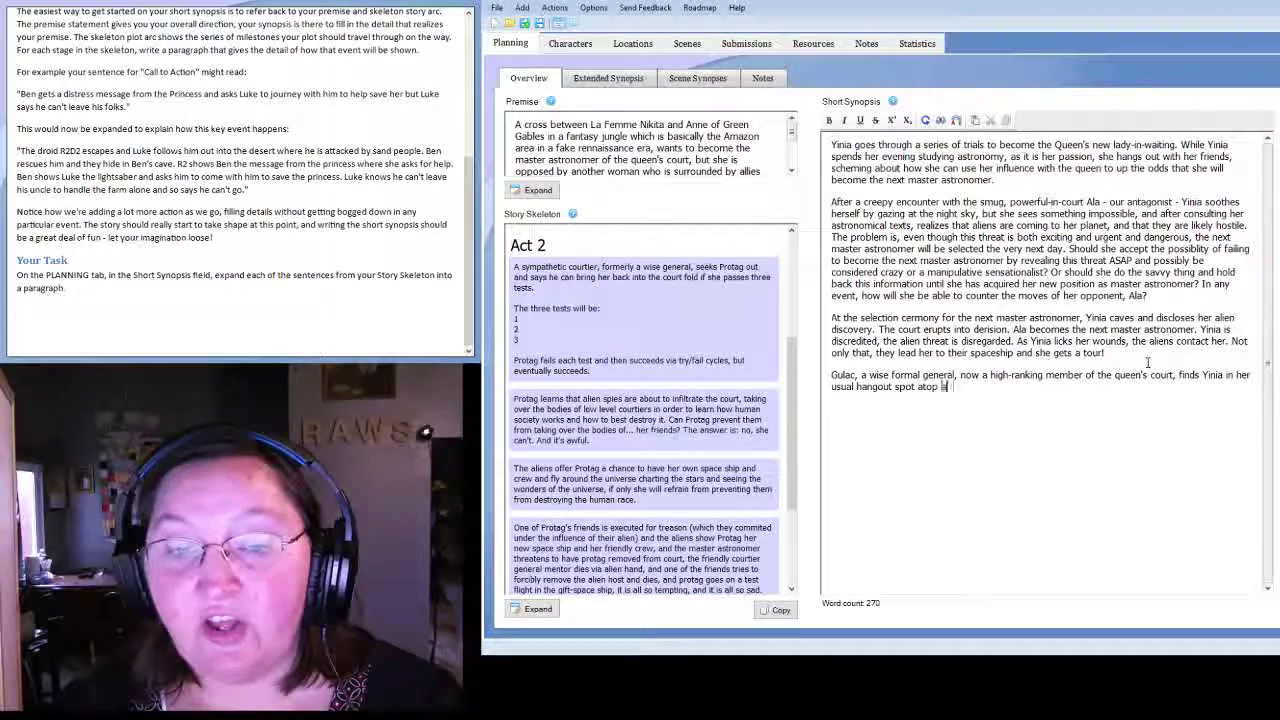
text( a roof, where she is gazing at the sky.)
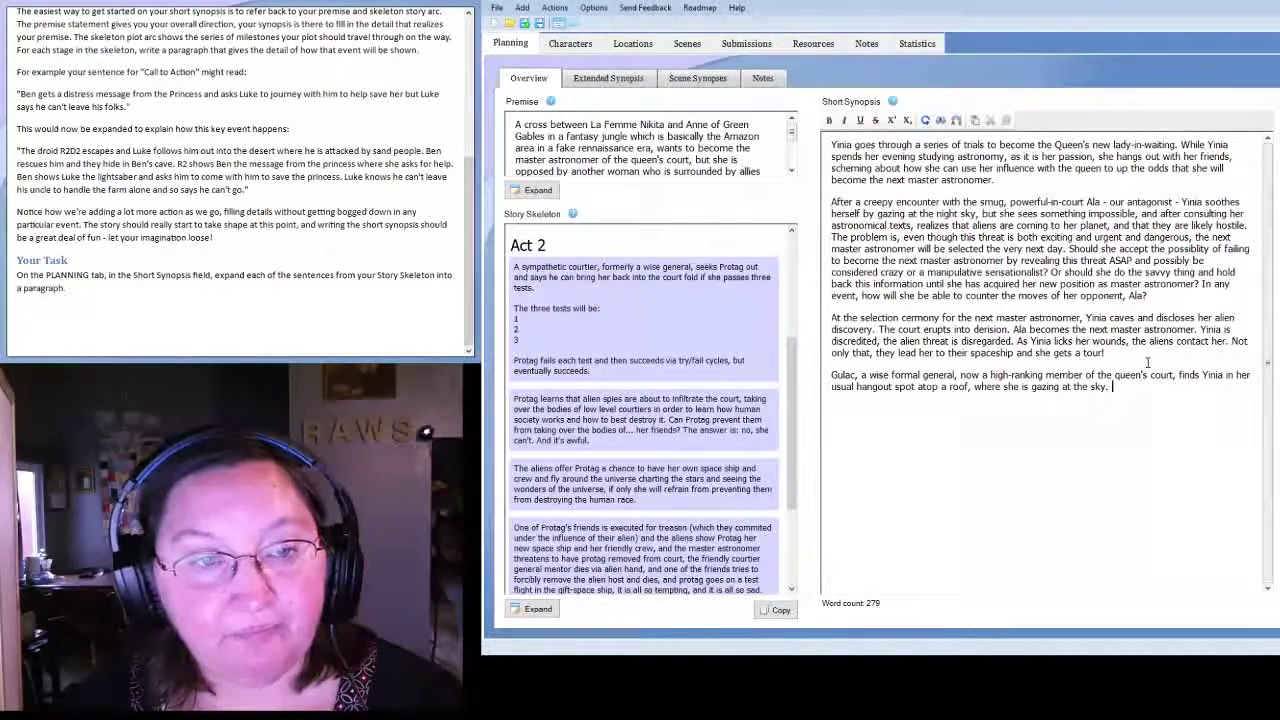
Add the sentence "He says he can get her back in the court's good graces by putting her through a series of educational tests.".
text(He s)
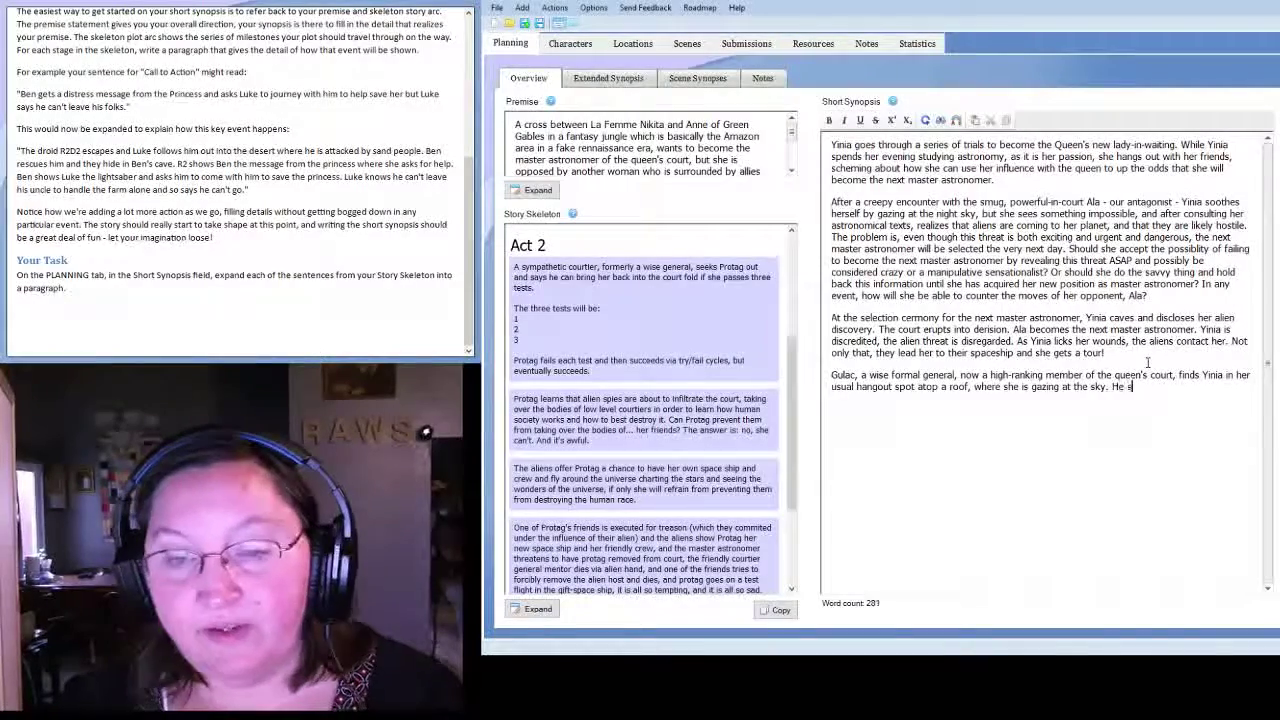
text(ays he can ge)
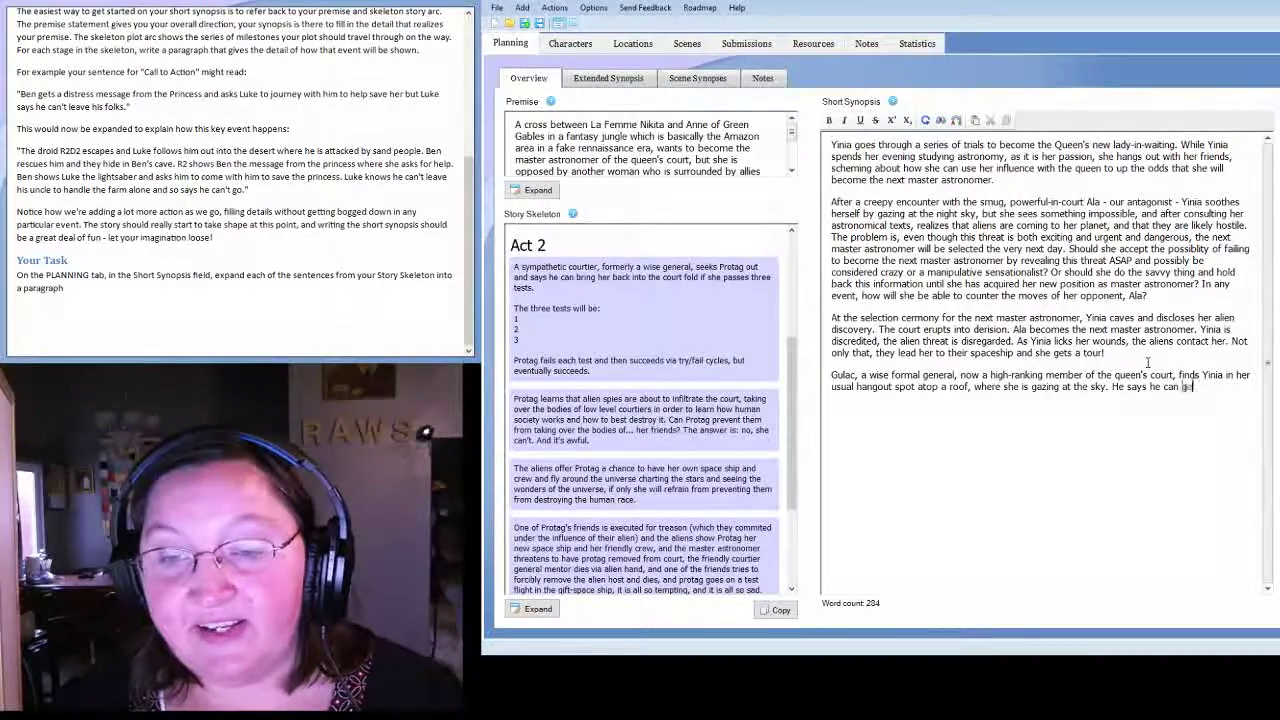
text(t her back in th)
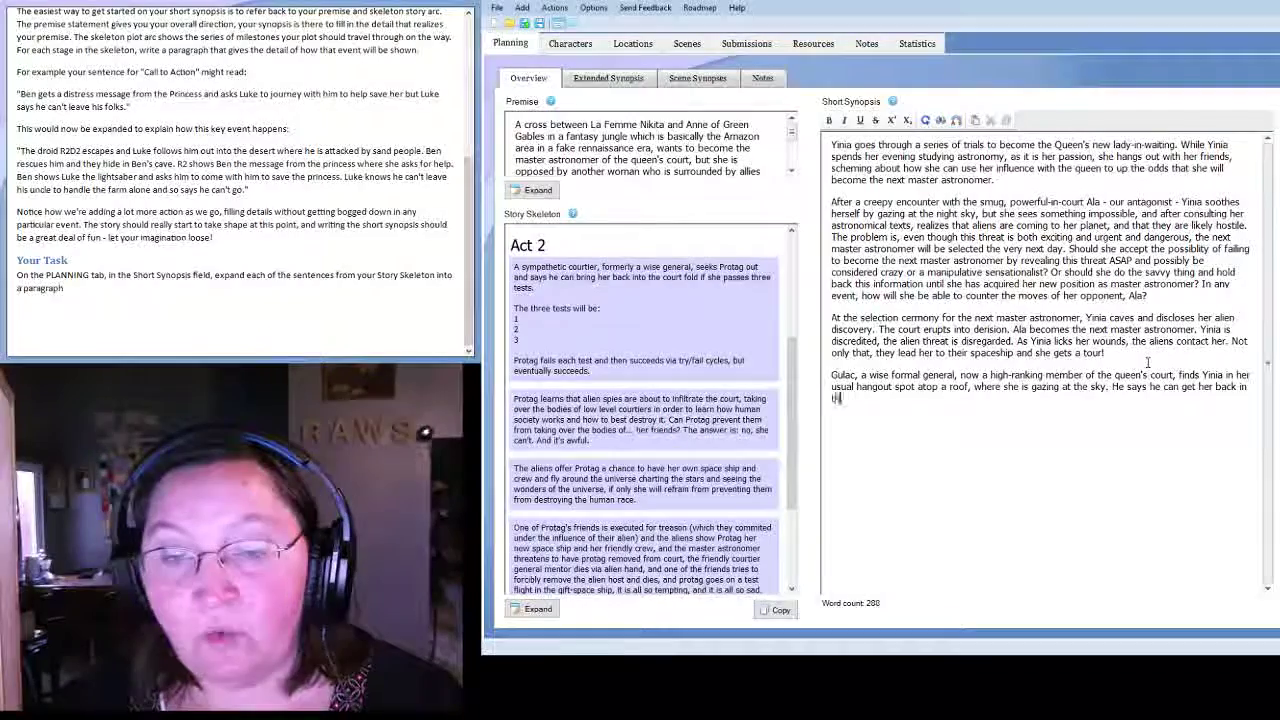
text(e court's good)
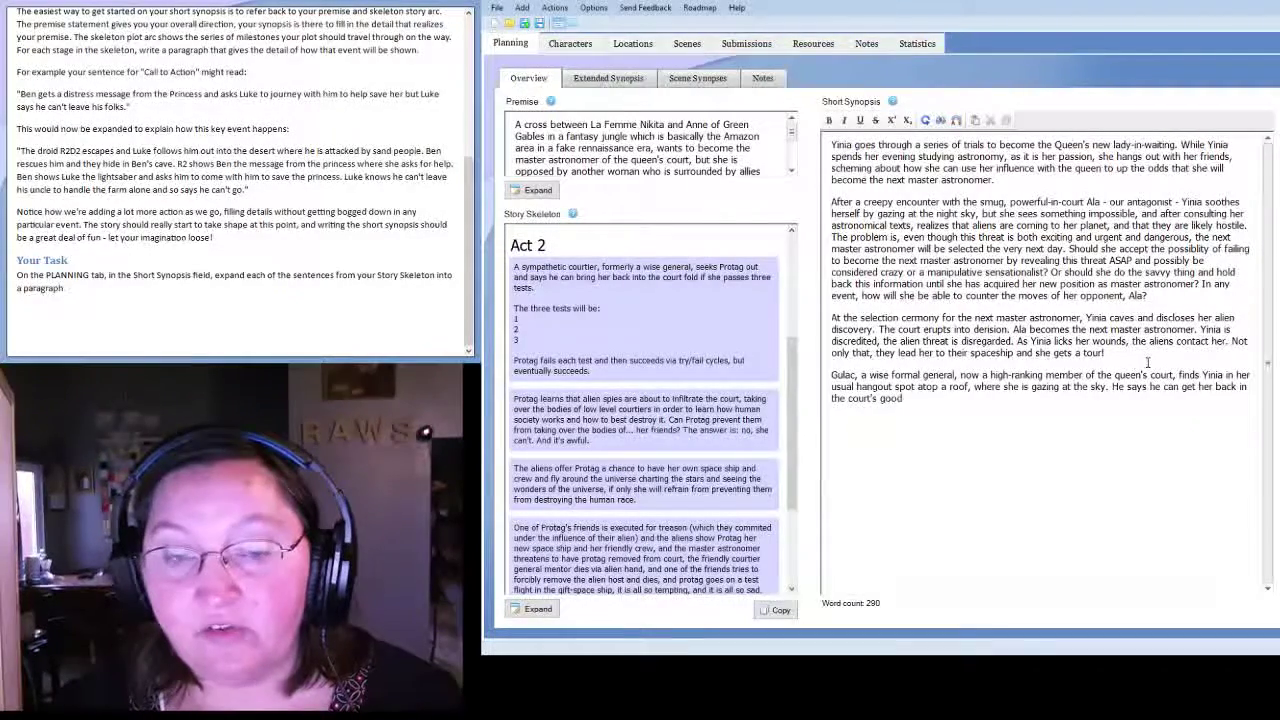
text(ces by)
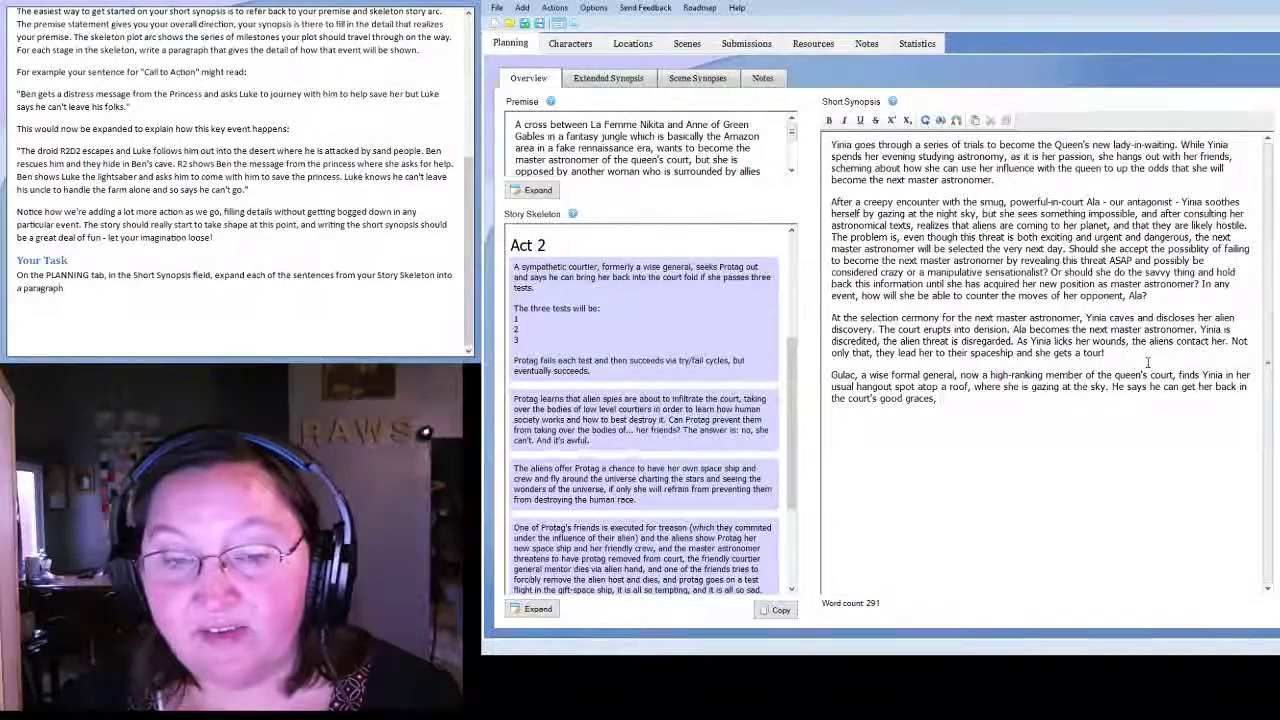
text( putting her throu)
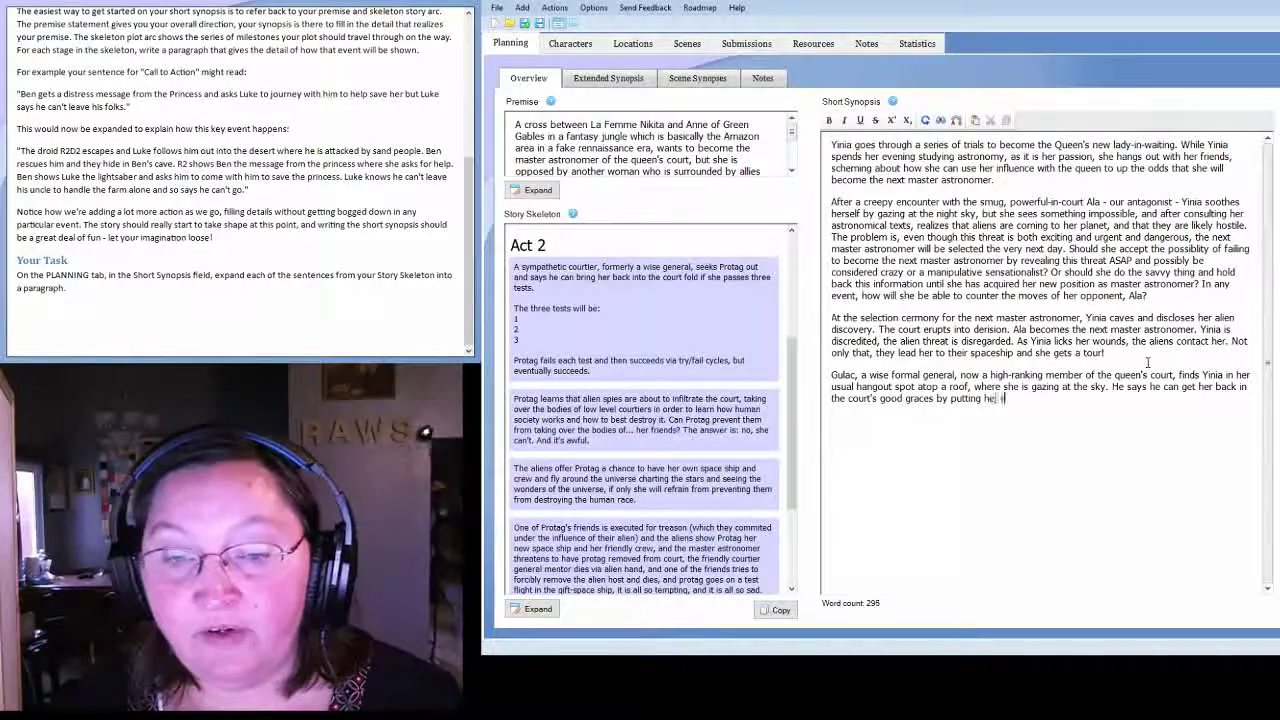
text(gh a)
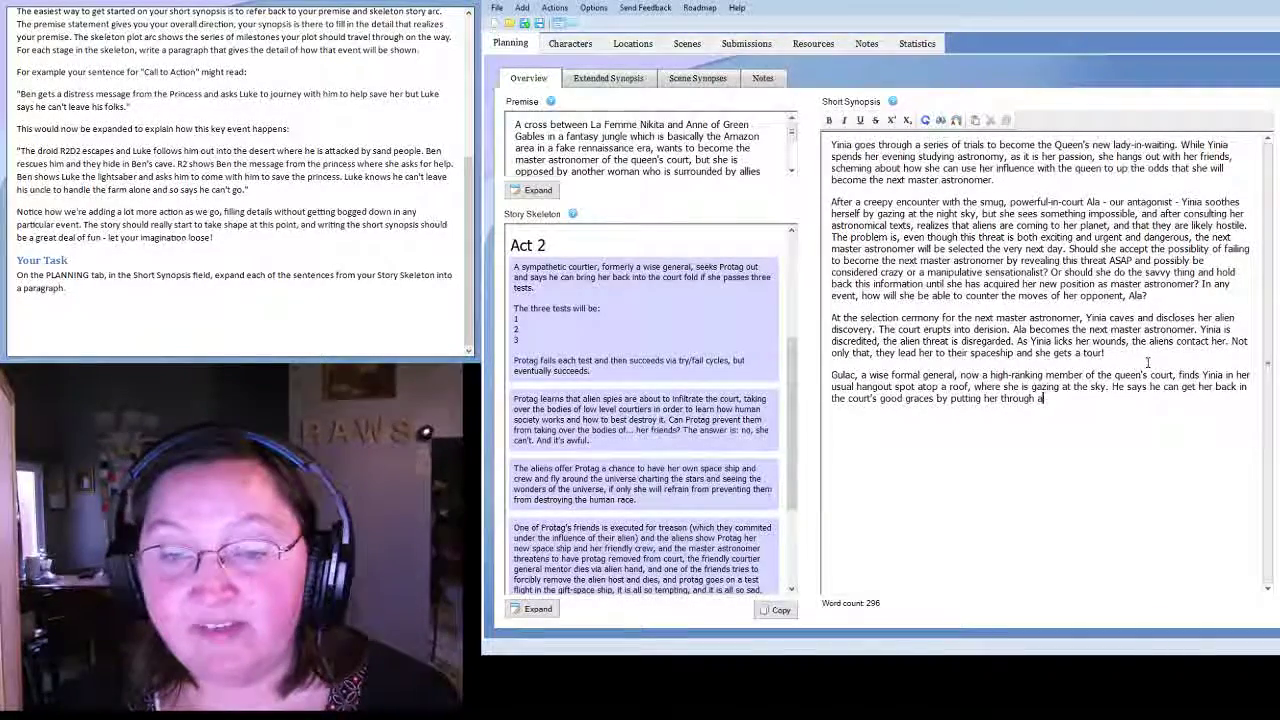
text( series of educati)
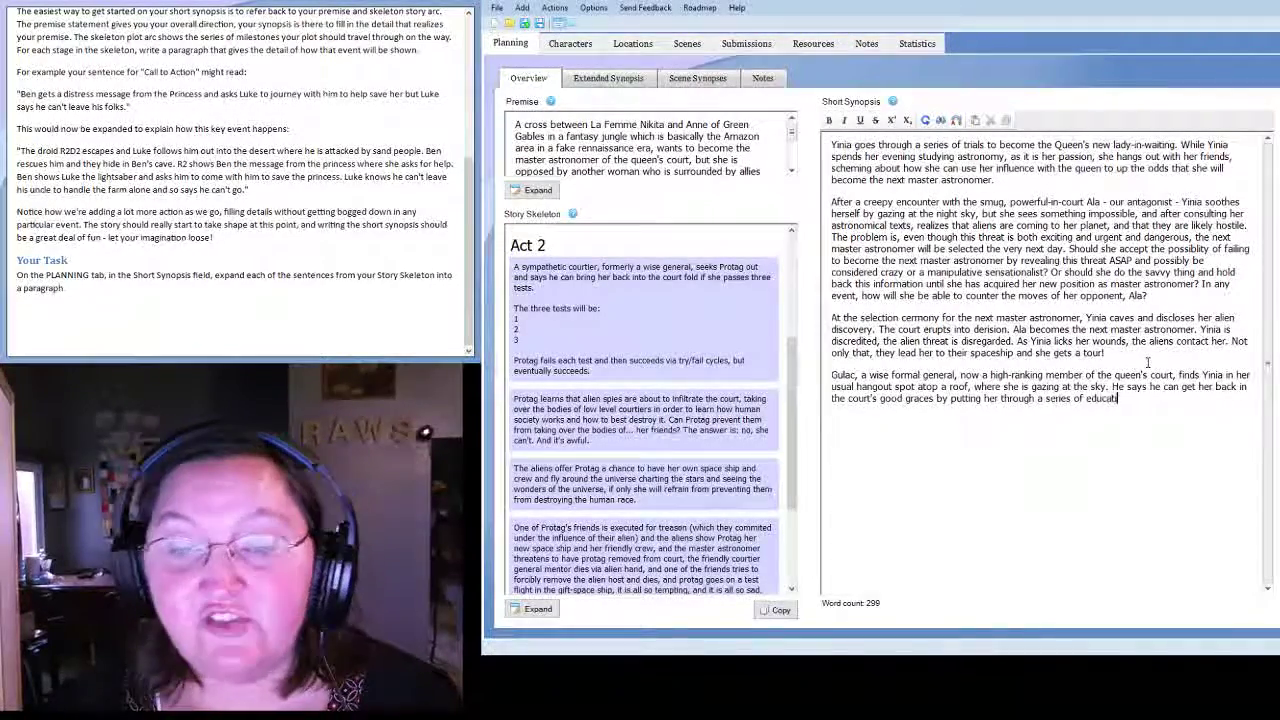
text(onal tests. O)
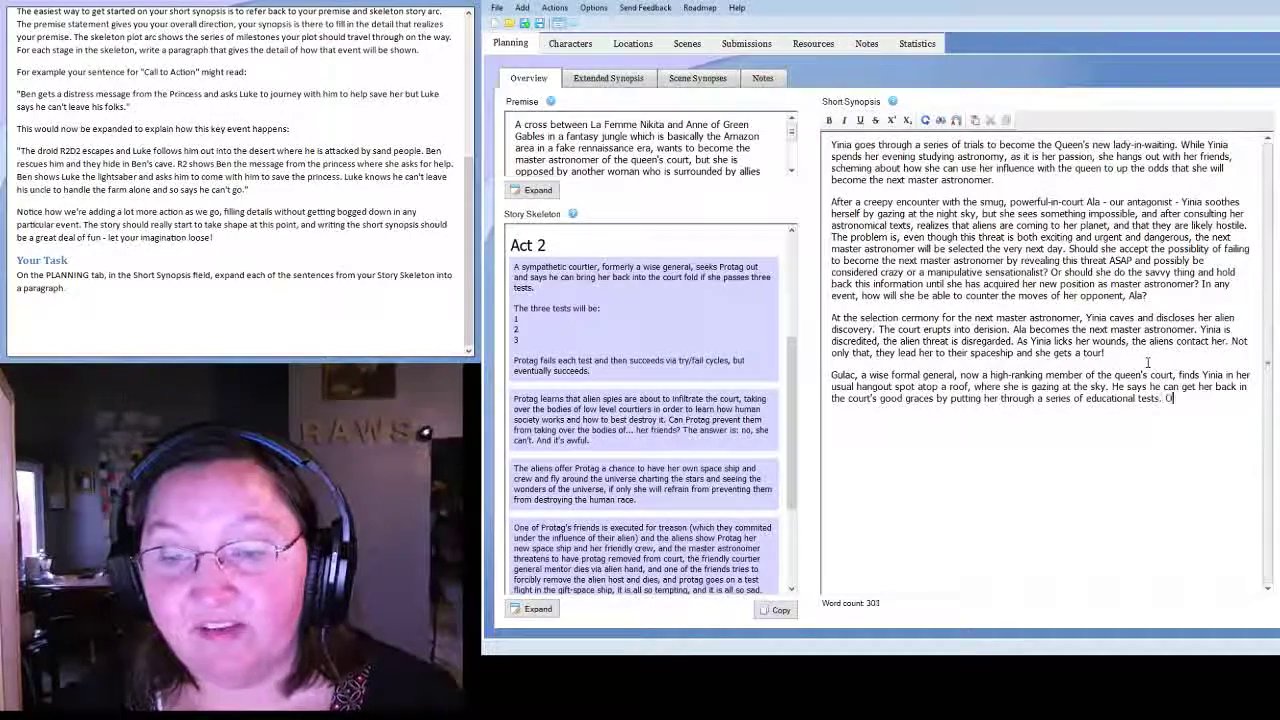
Add the sentence "Once she has succeeded in these tasks, he says, she will have the savvy necessary to become honored at court once again.".
text(nce she has succeed in t)
key(BackSpace)
key(BackSpace)
key(BackSpace)
key(BackSpace)
key(BackSpace)
text(ed in these tasks, he says, )
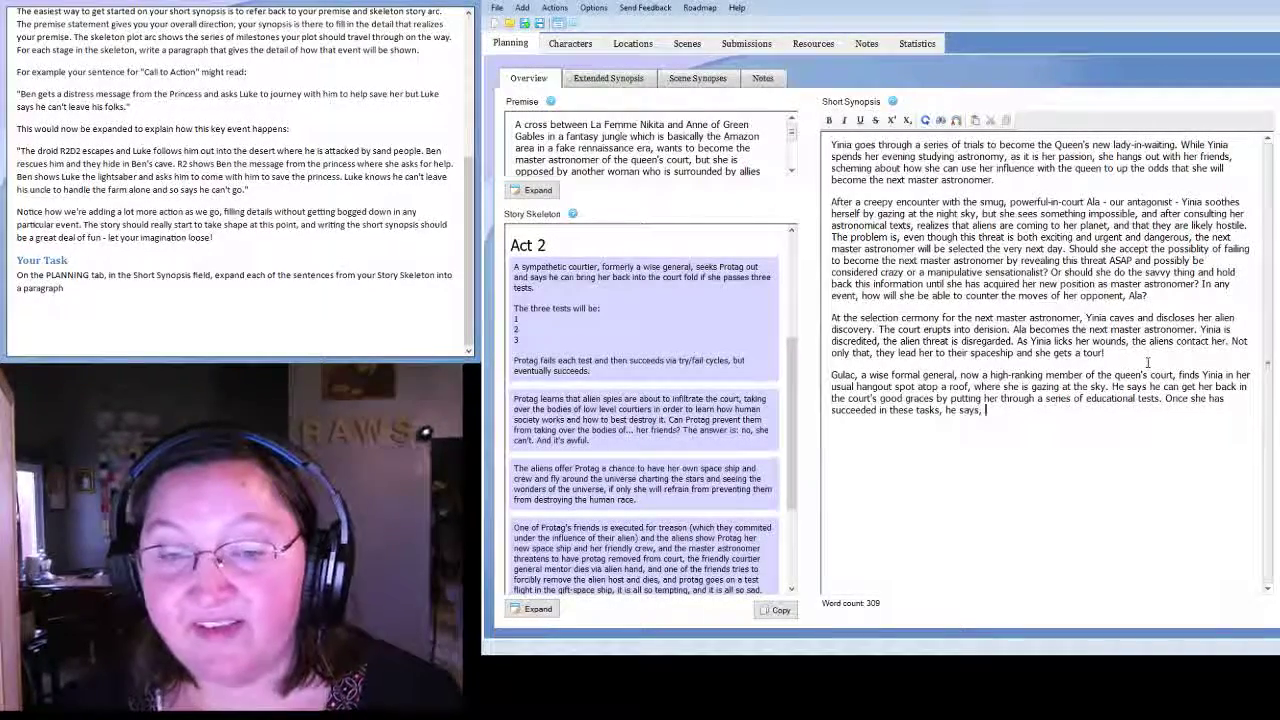
text(she will have the savvy )
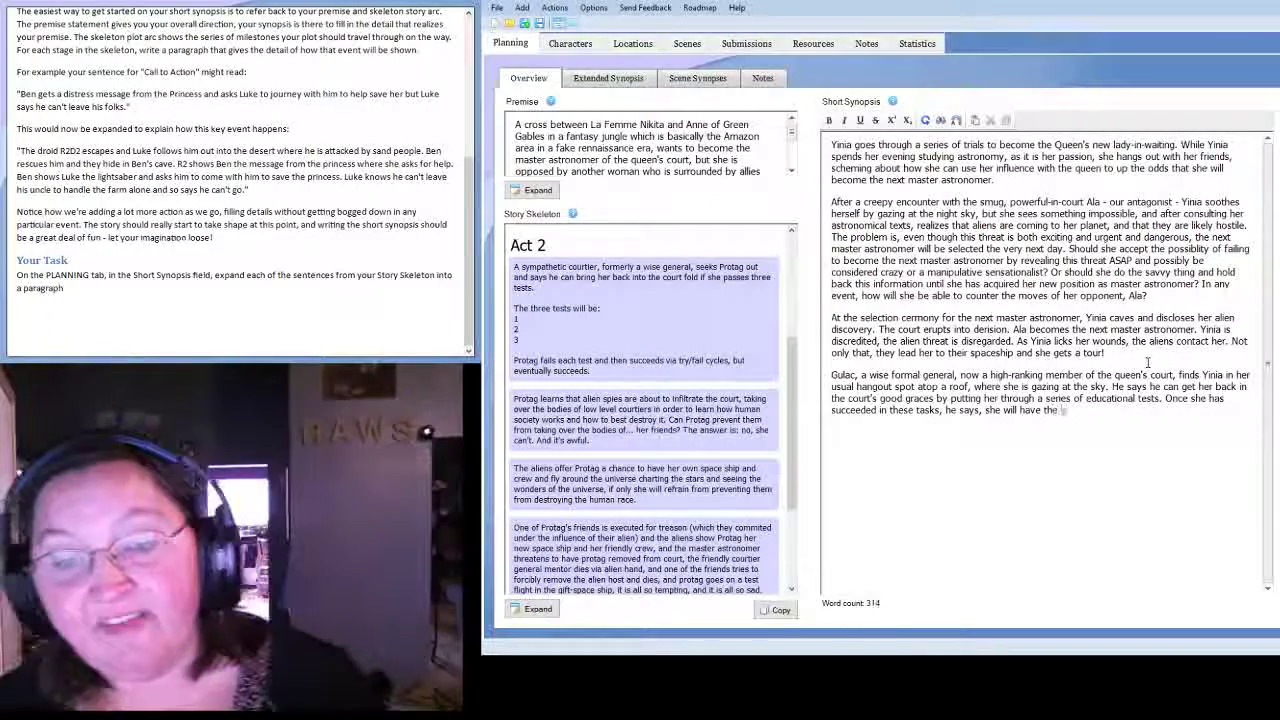
text(necessary to)
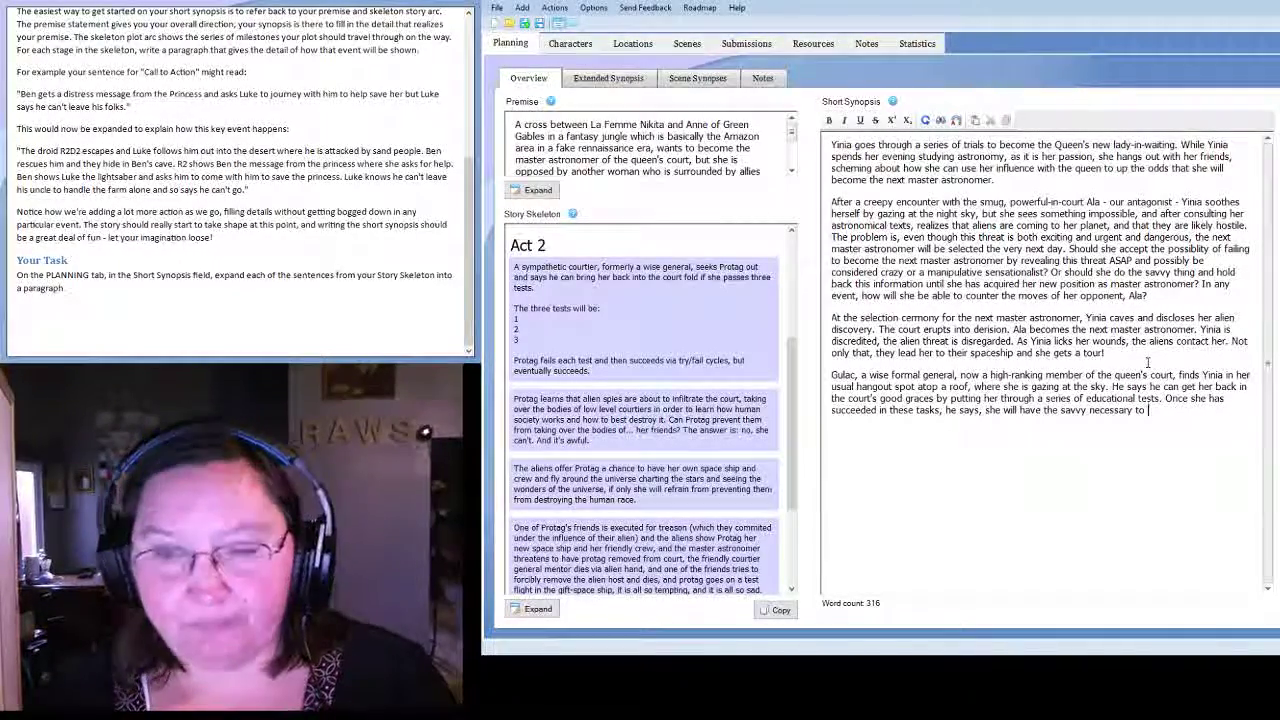
text( become)
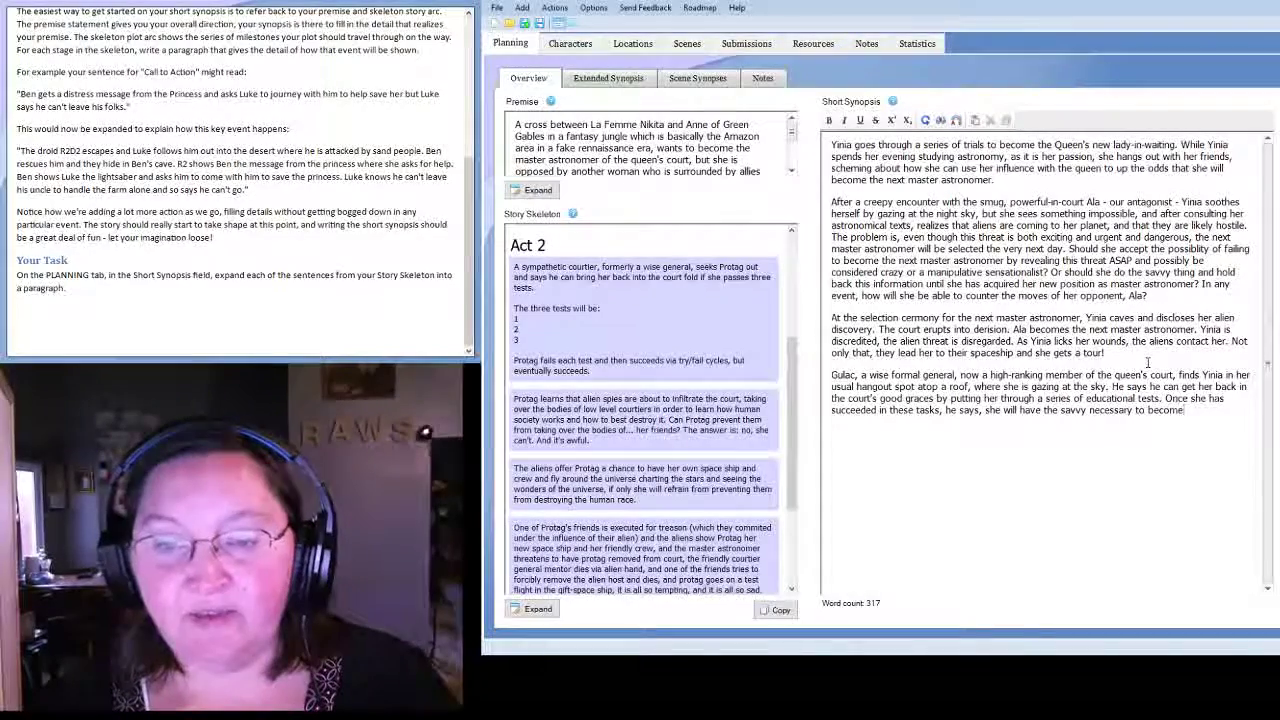
text( h)
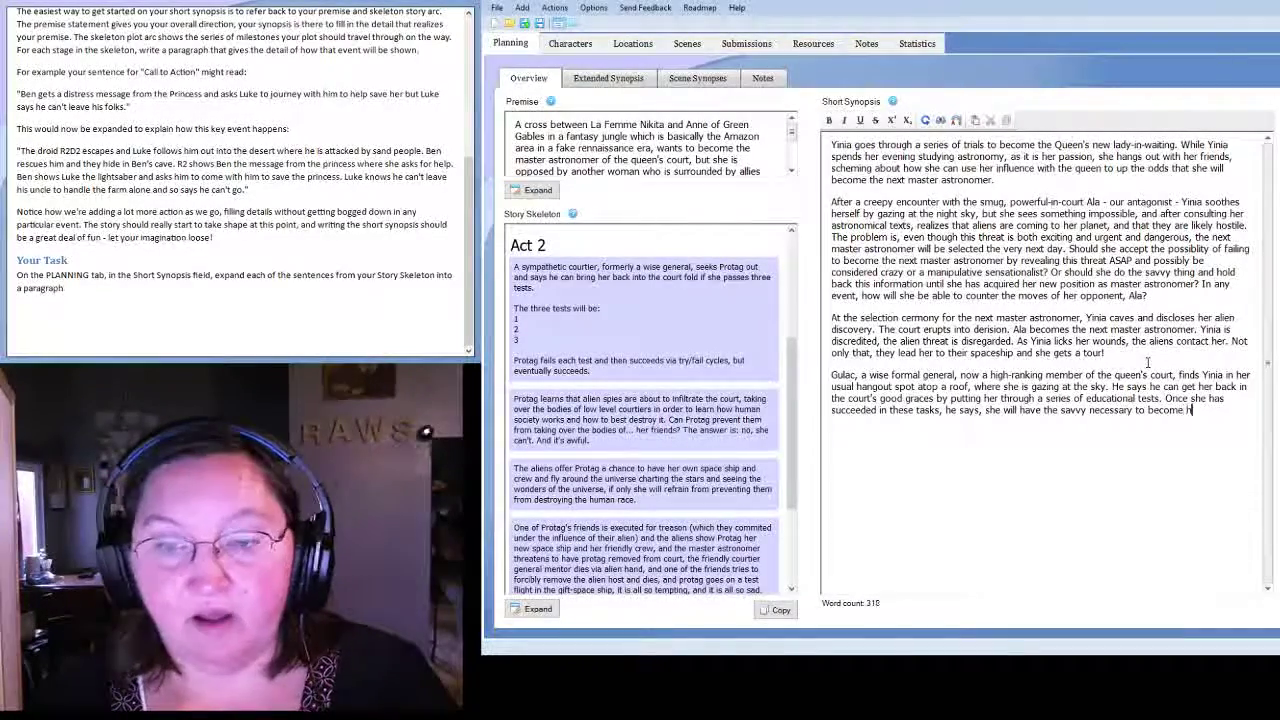
text(onored at court)
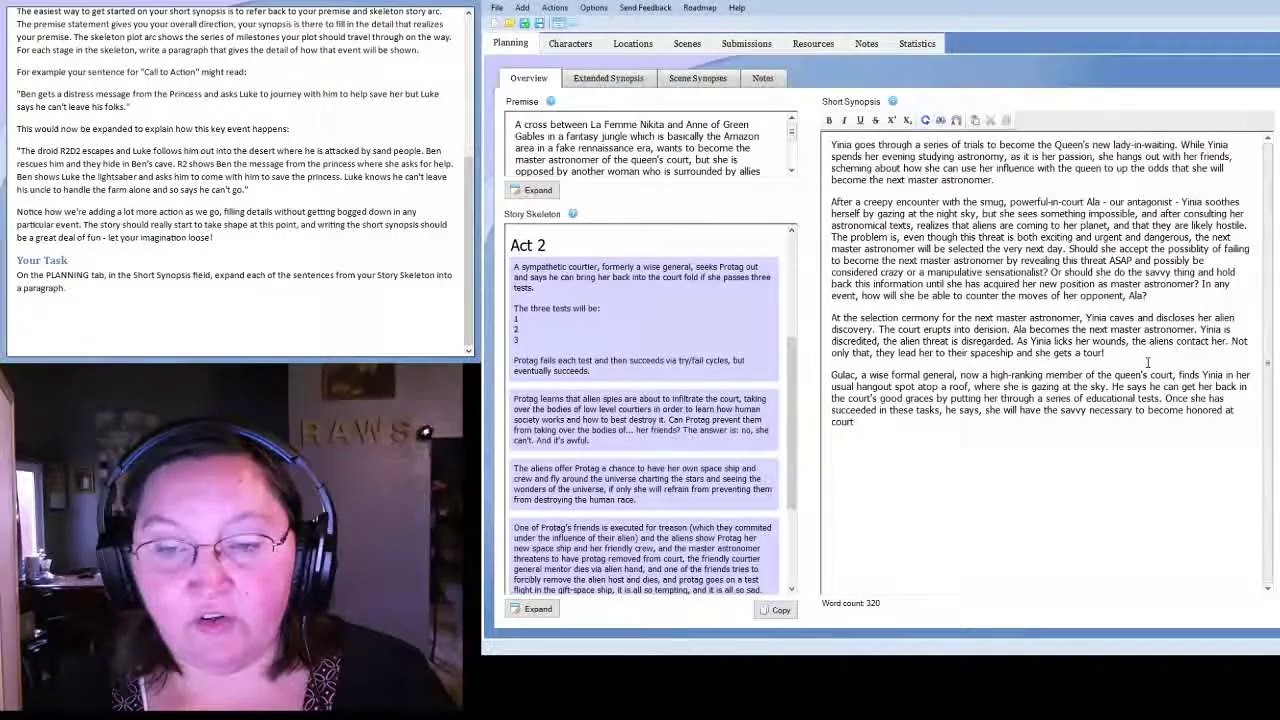
text( once again.)
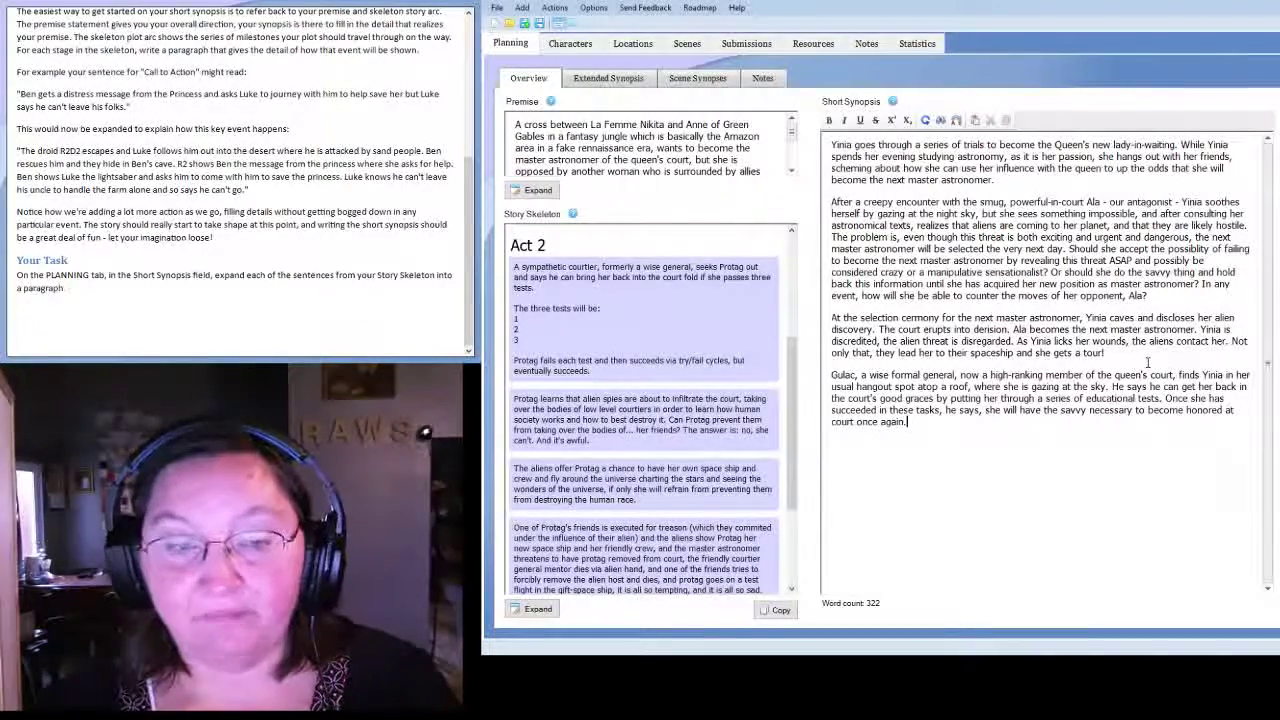
End the fourth paragraph with "These tests are:" and leave a blank line below it.
text( These tes)
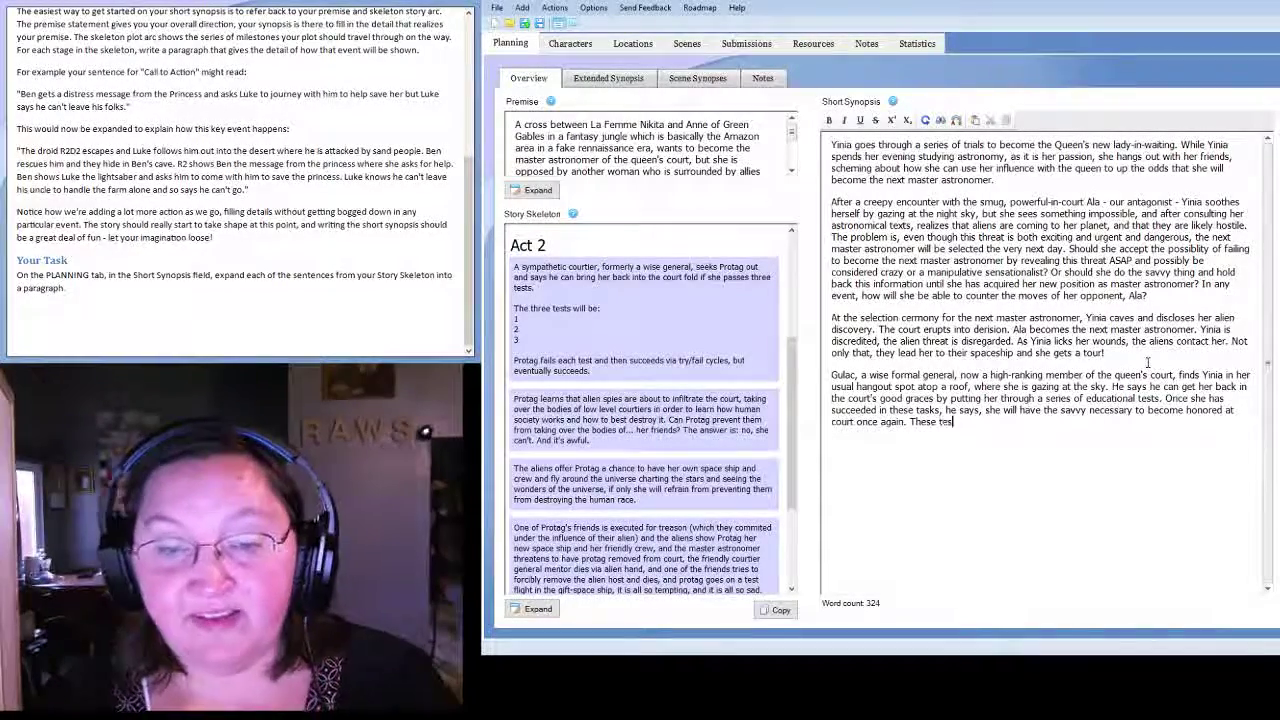
text(ts are:)
key(Return)
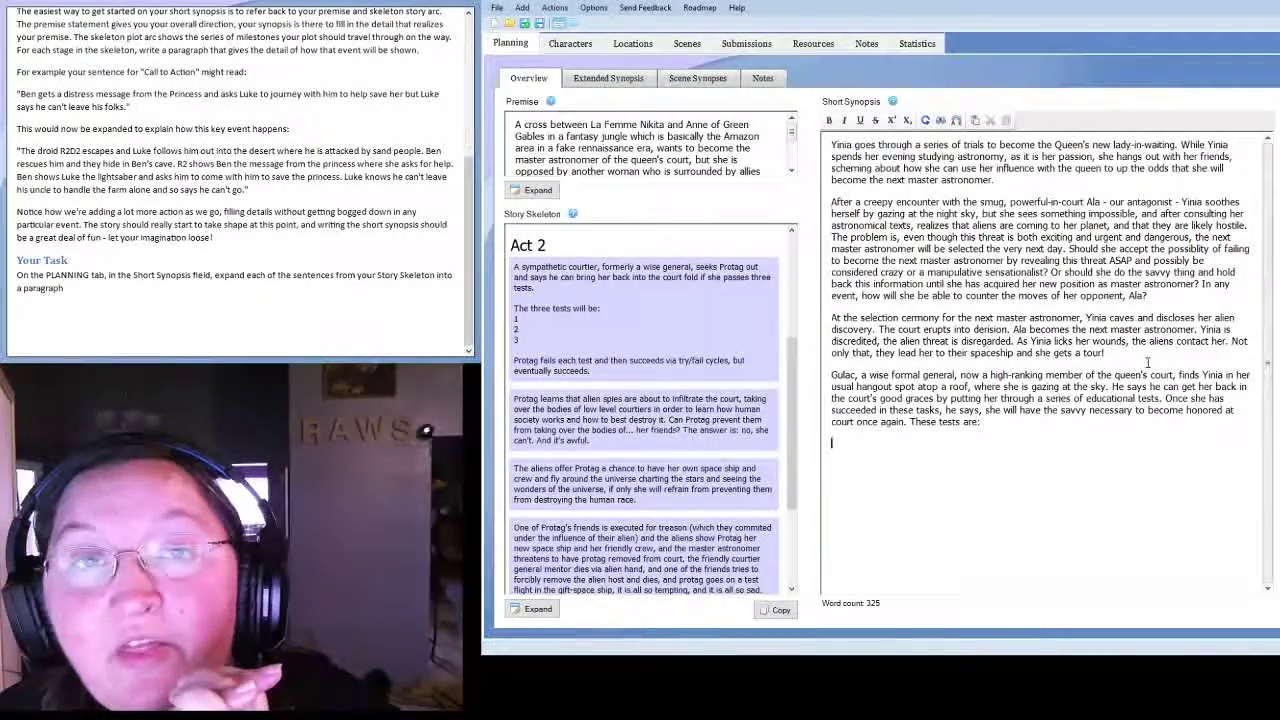
text(.)
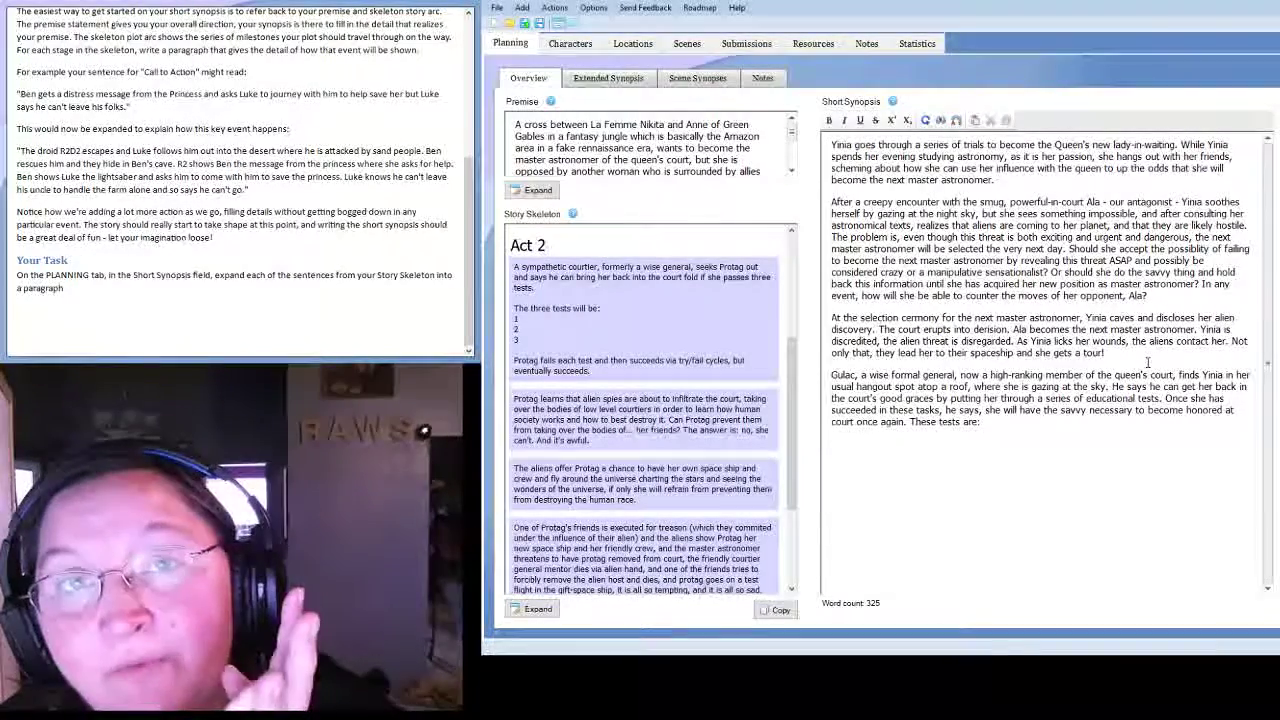
text(.)
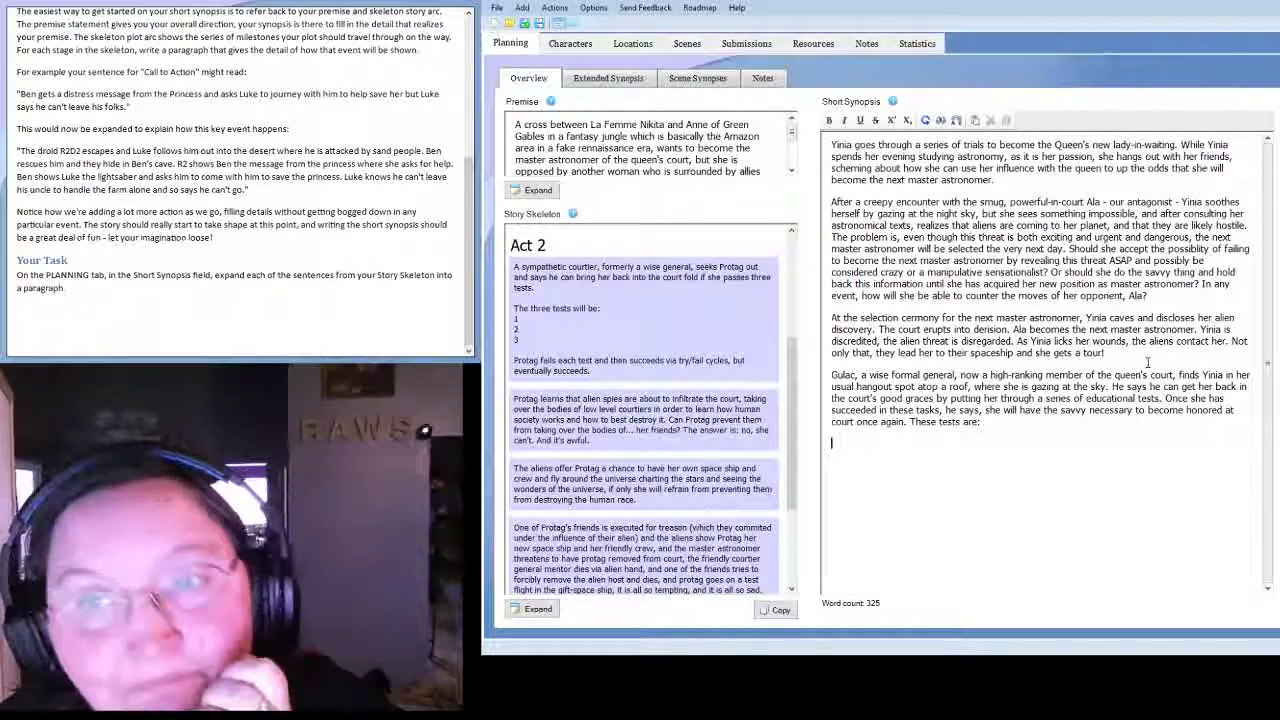
key(Return)
key(Return)
List the first test as "1. Recite the the entire sacred text at the next lunar dinner party / ceremony.".
text(1.)
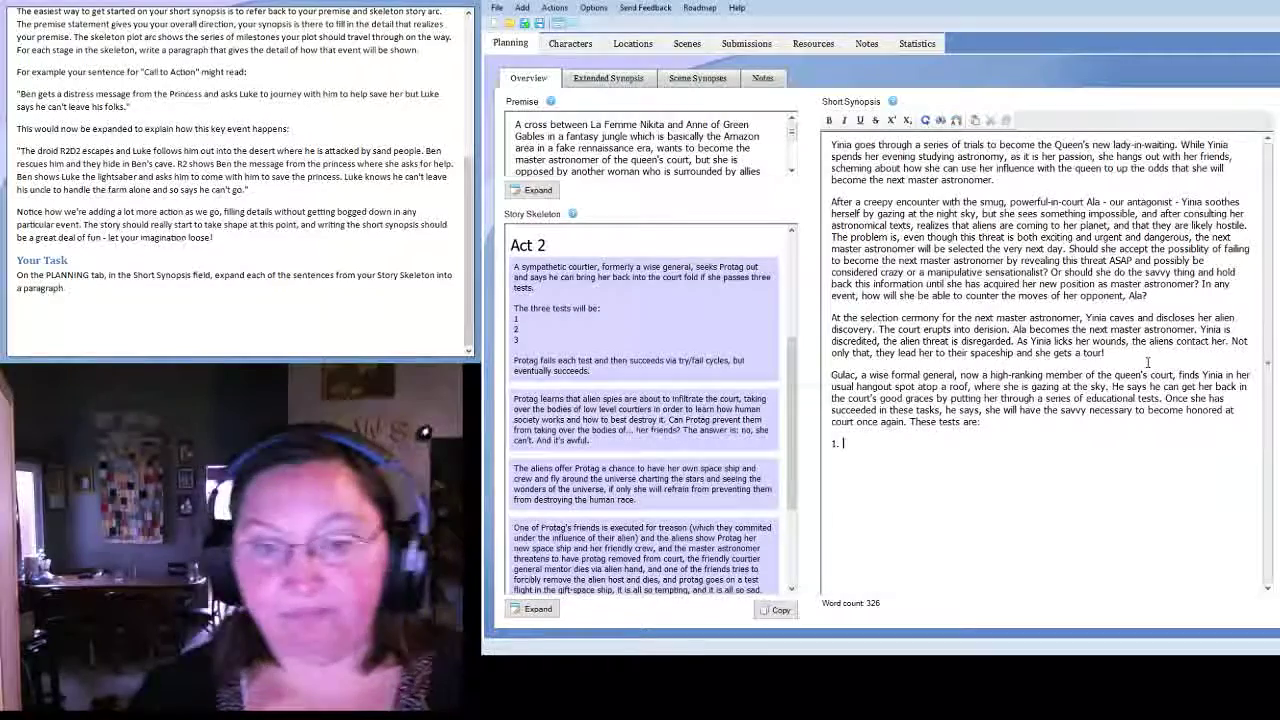
text( Recite)
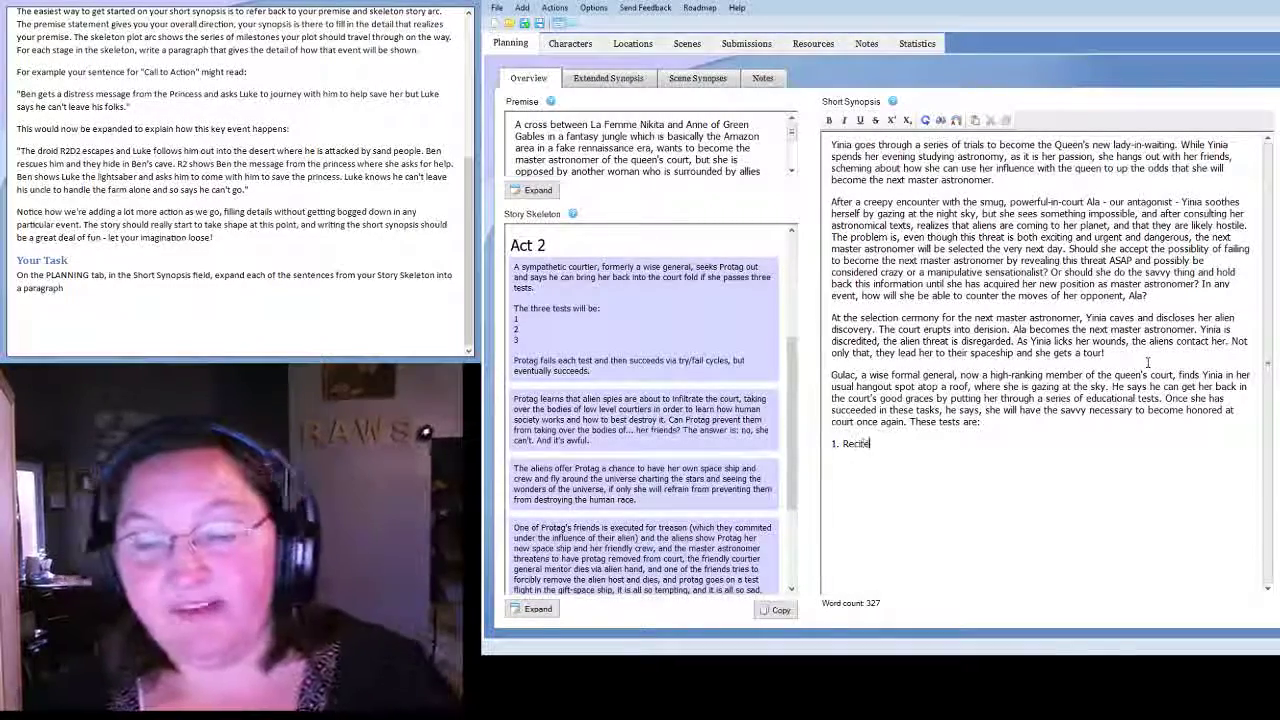
text( the the entire)
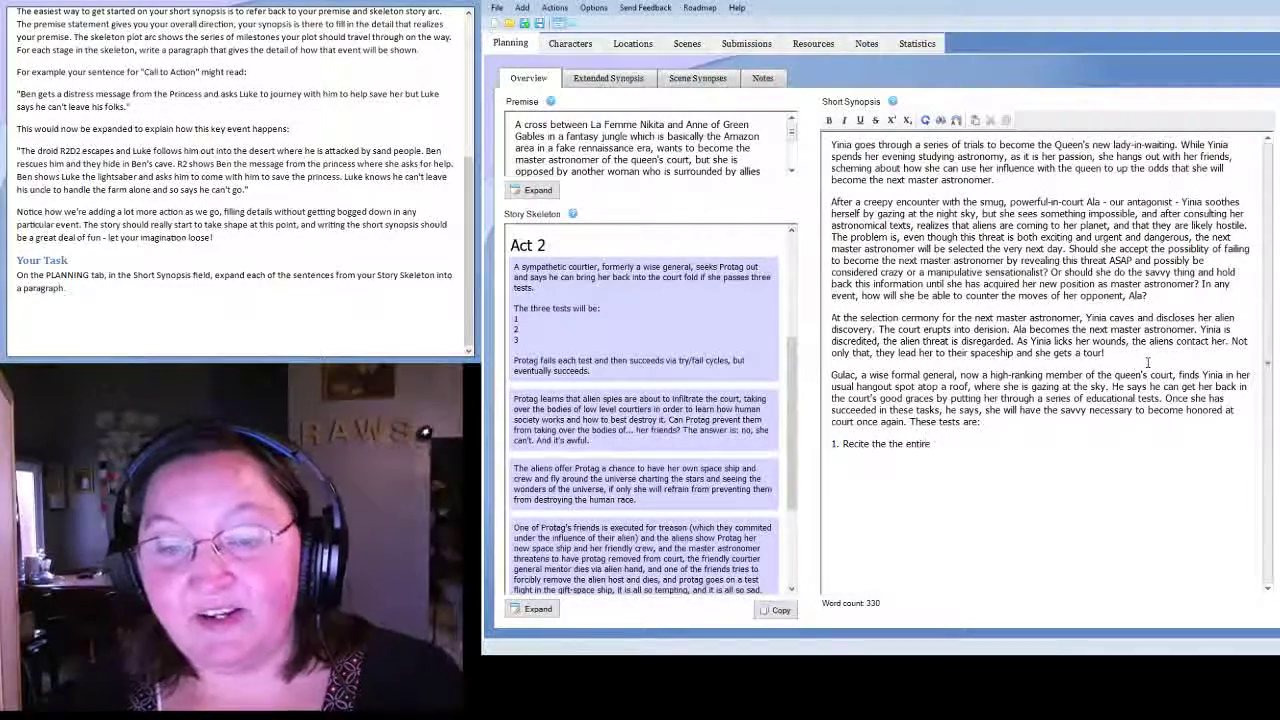
text( sacred tex)
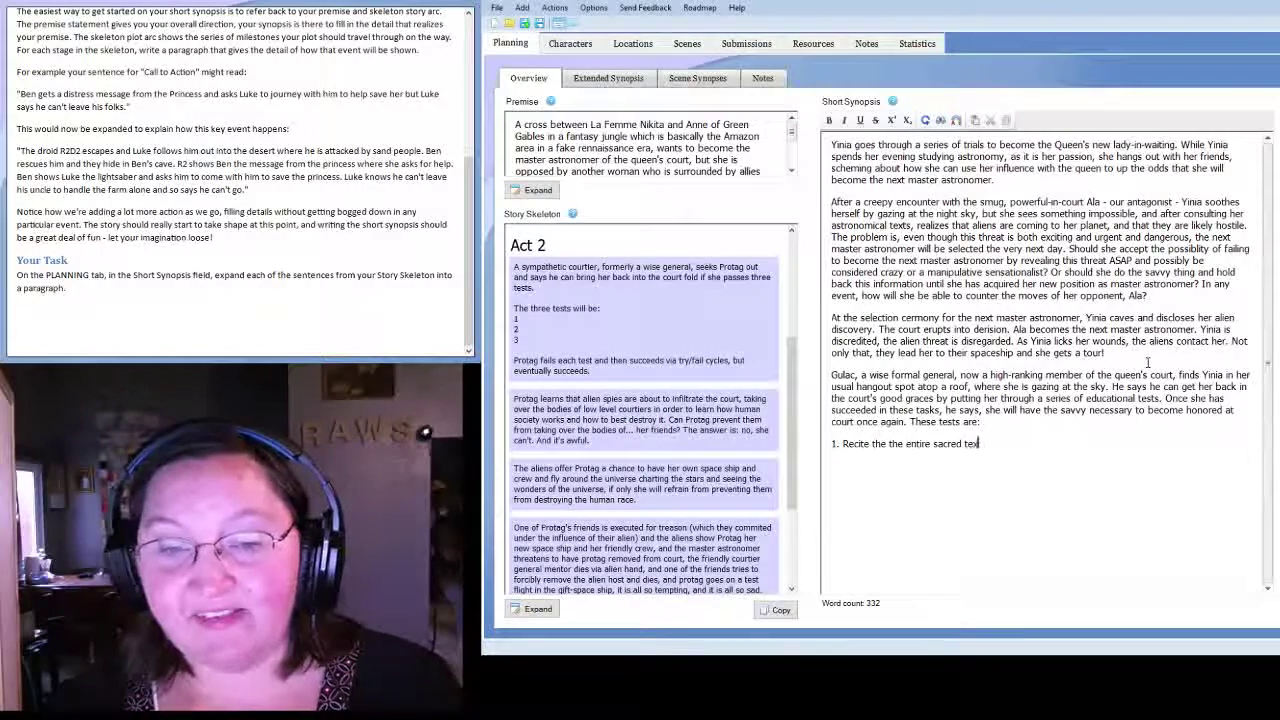
text(t at the next lu)
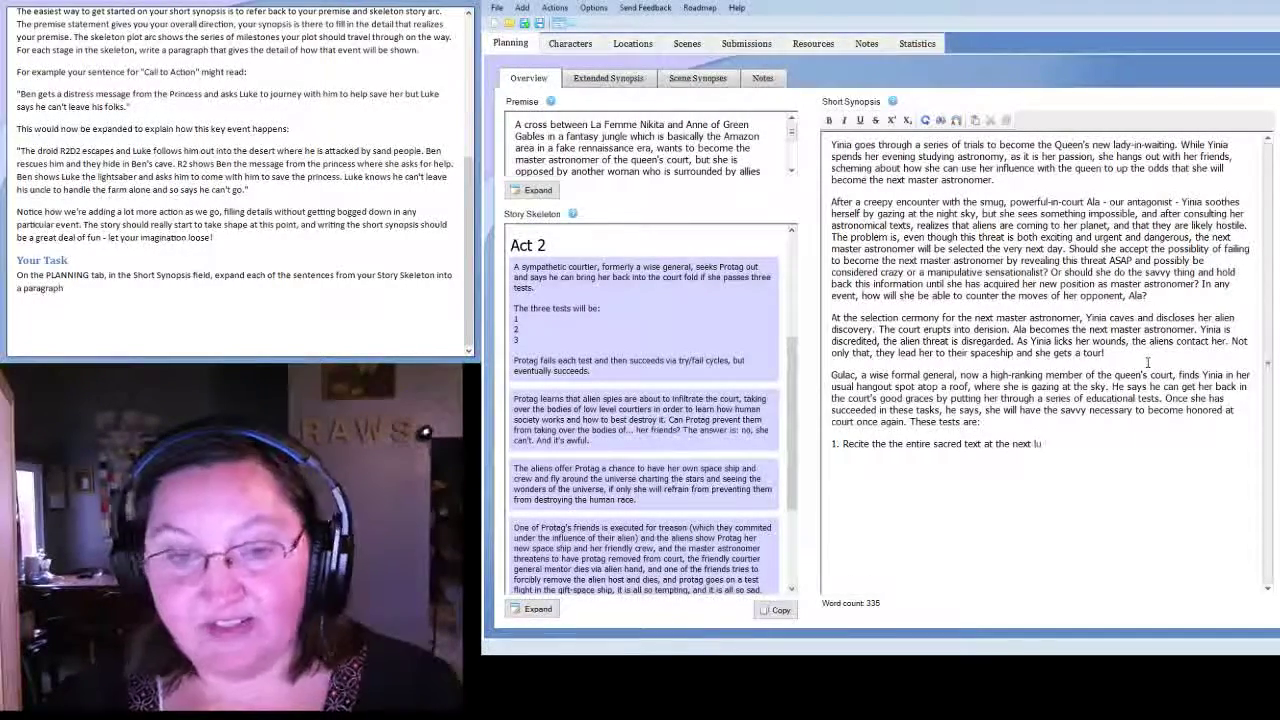
text(nar dinner p)
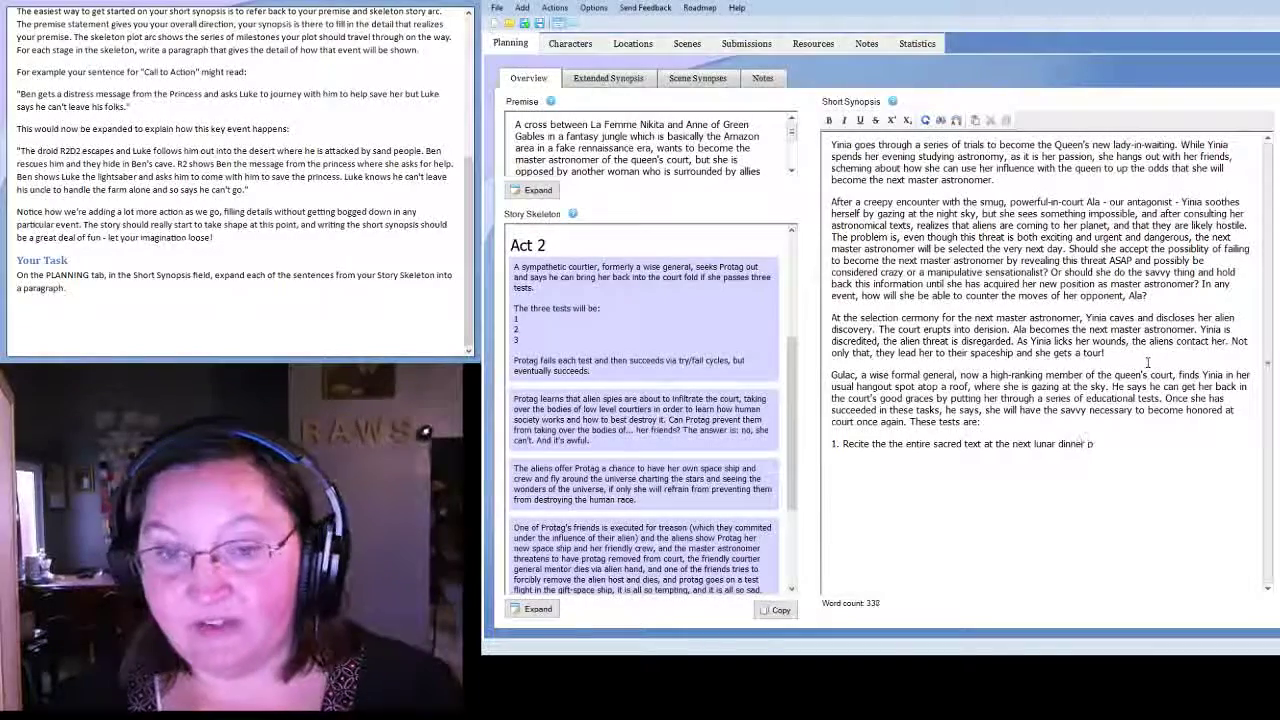
text(arty / ceremony.)
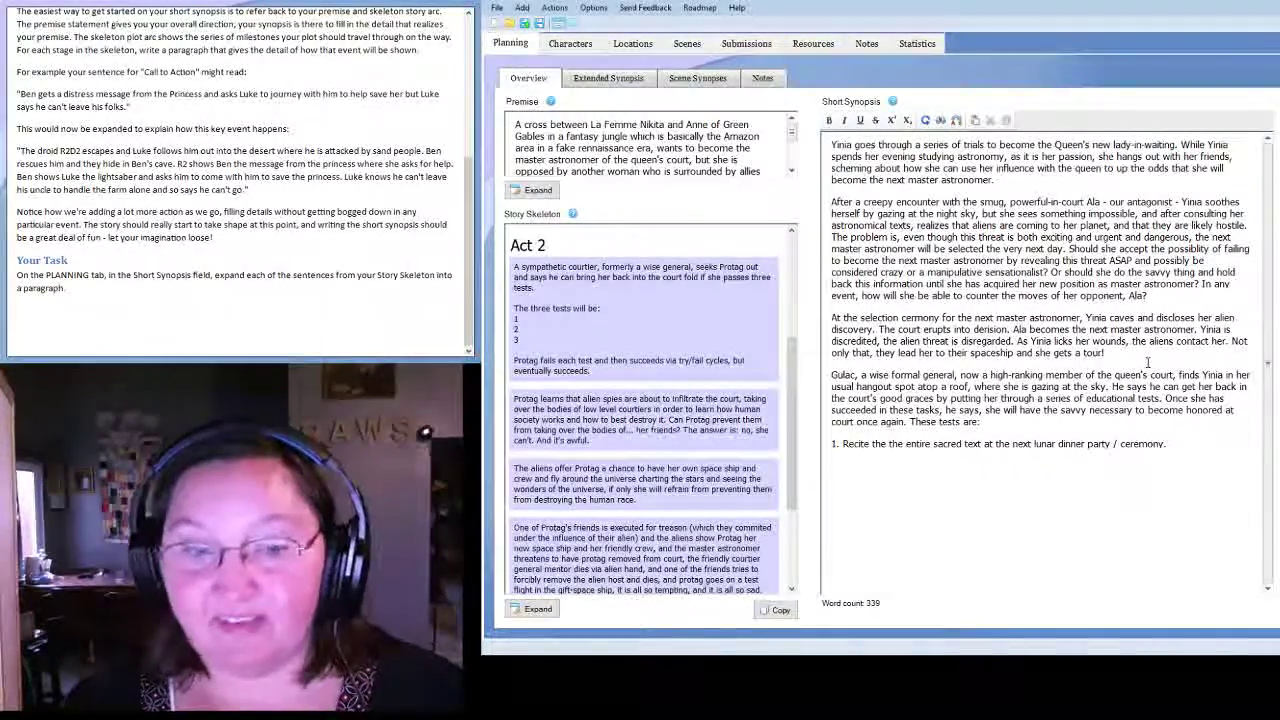
List the second test as "2. Get a new credential making her a priest of the religion of this area.".
text(2.)
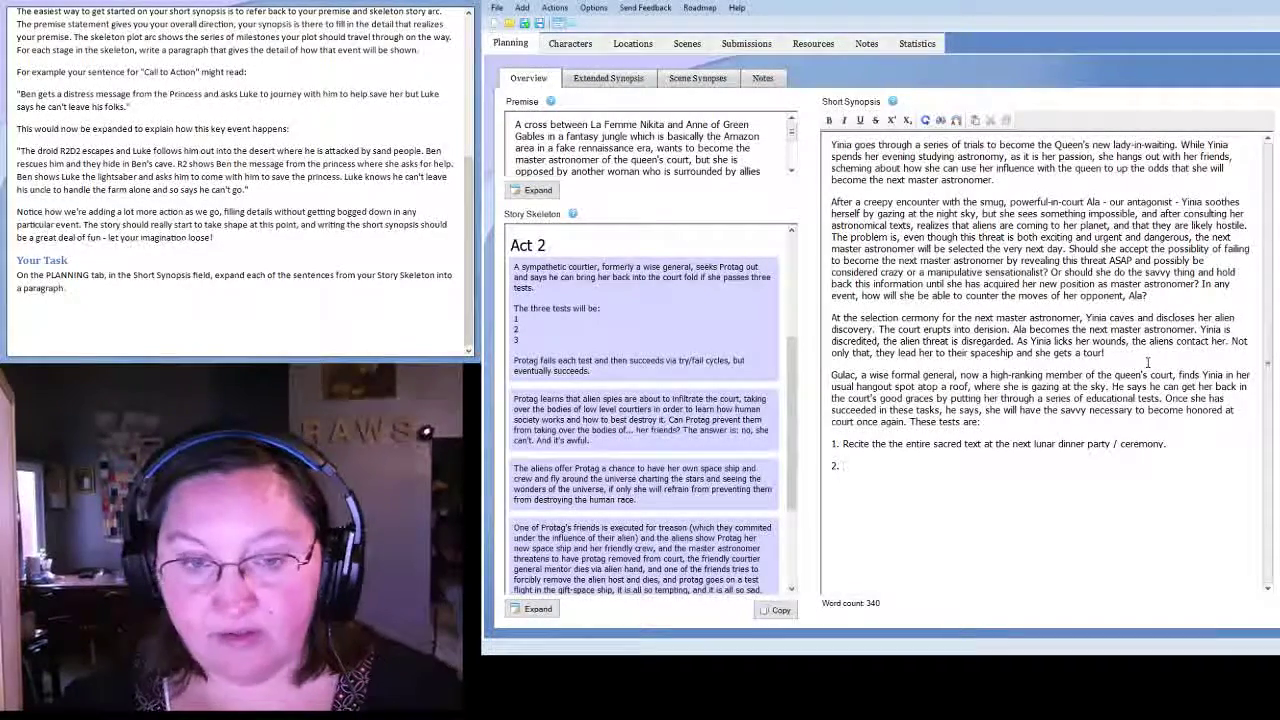
text(Get a new cred)
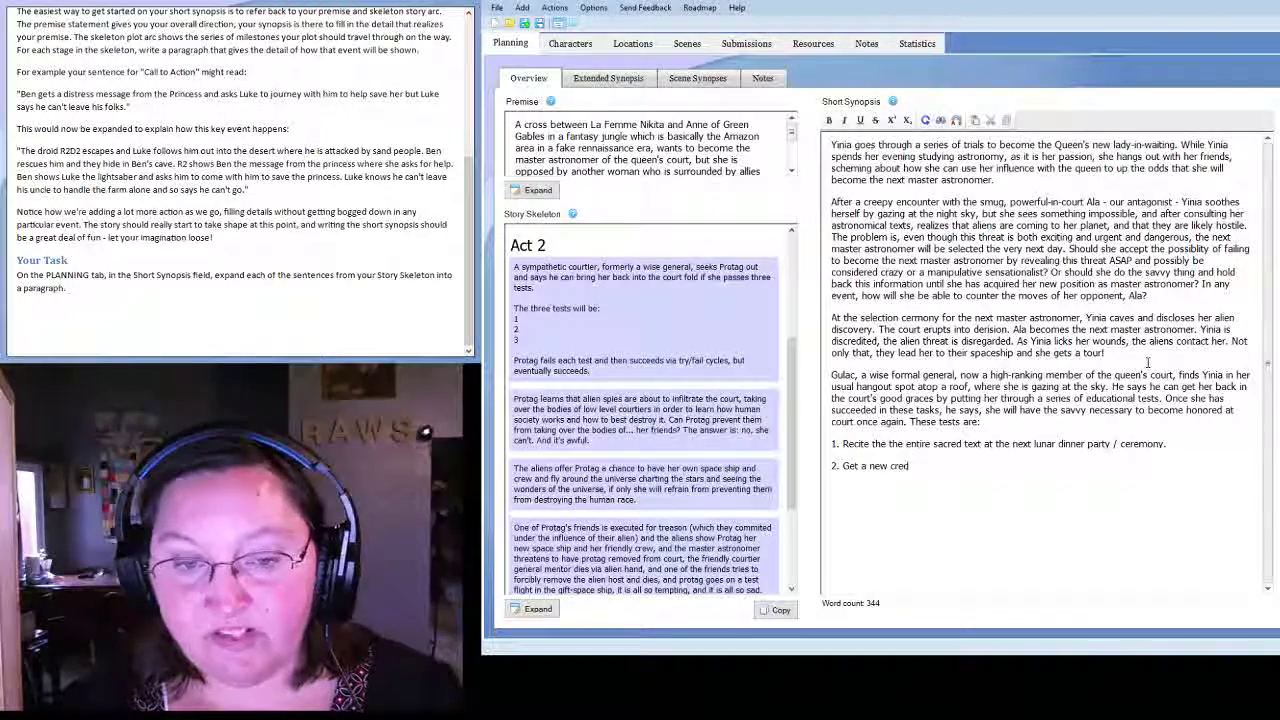
text(ential )
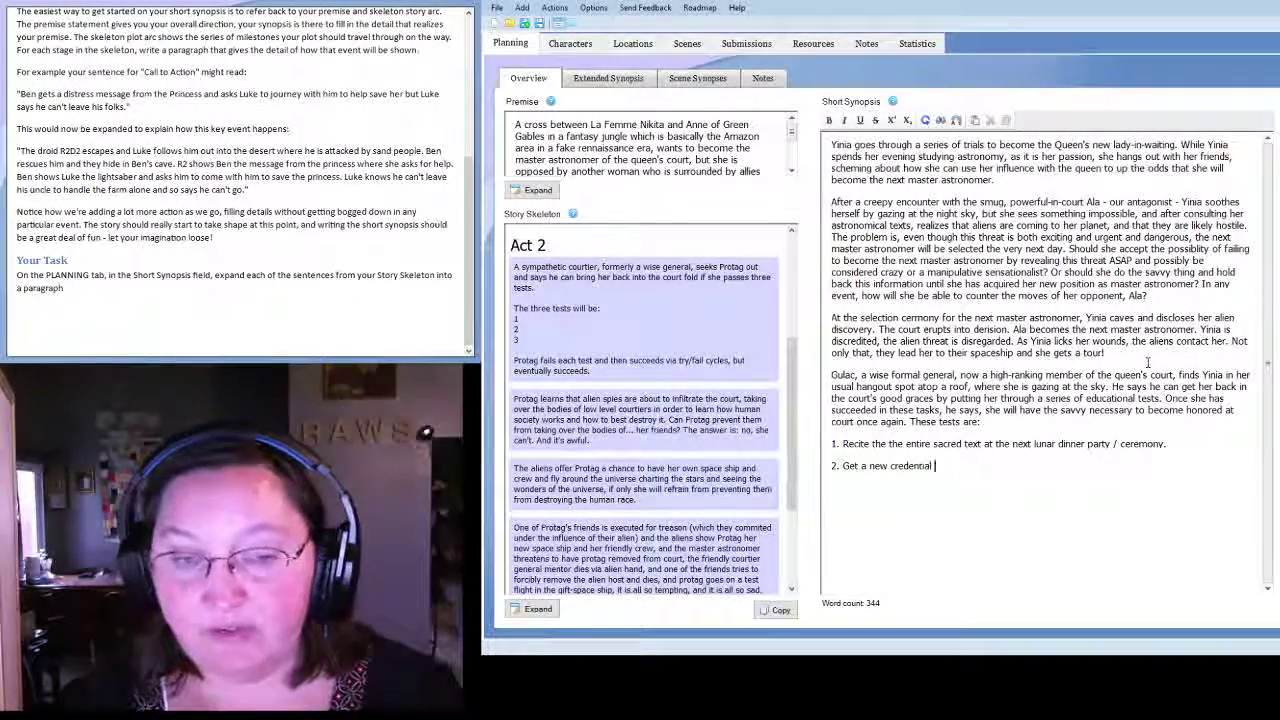
text(making her a )
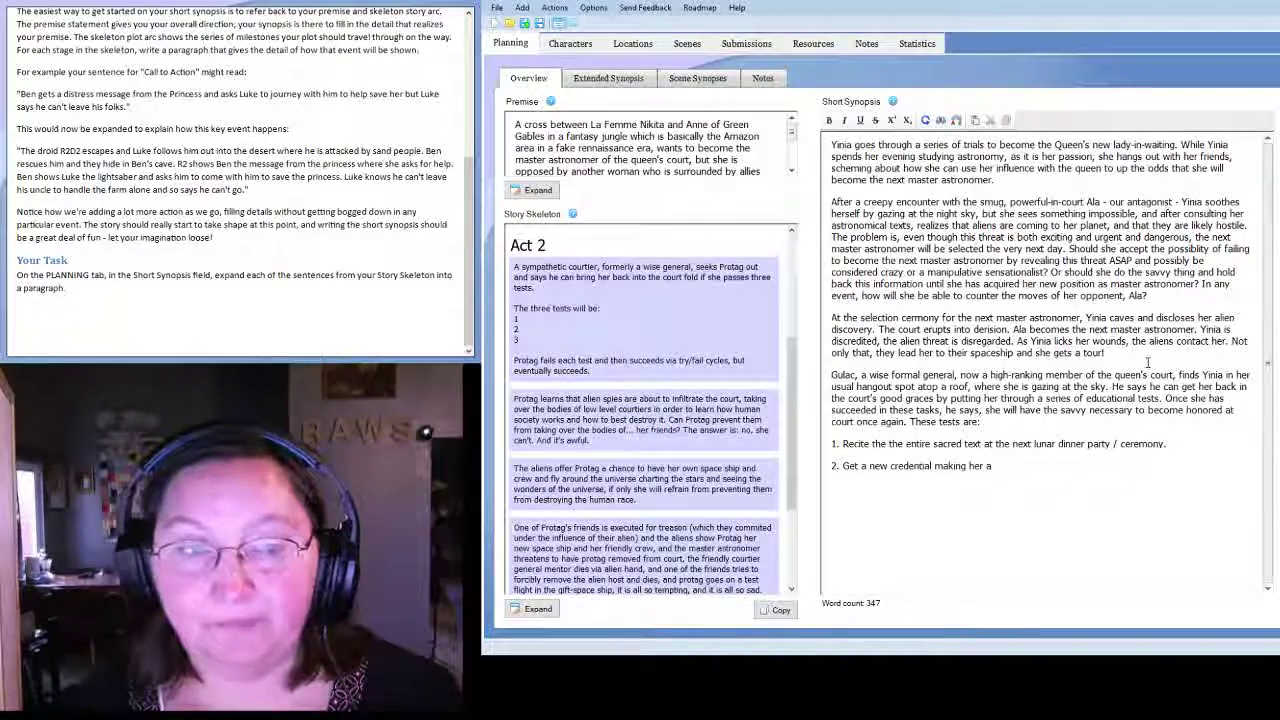
text(priest of)
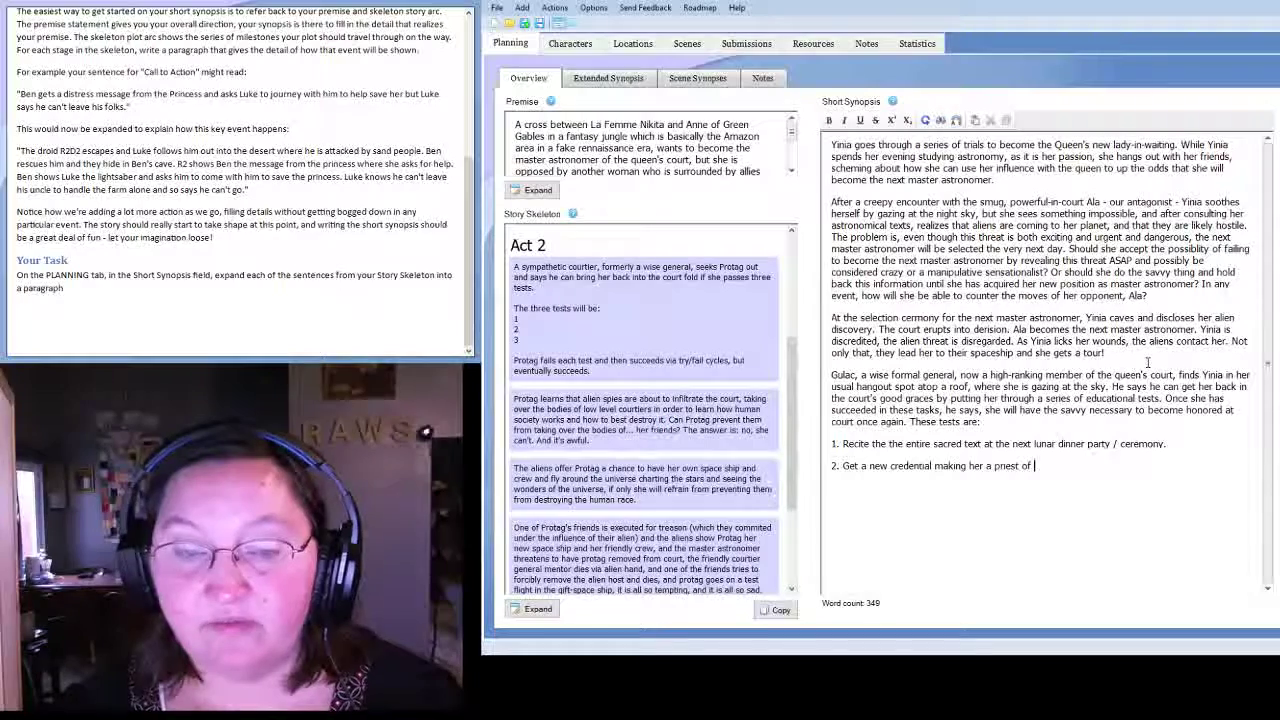
text( the rel)
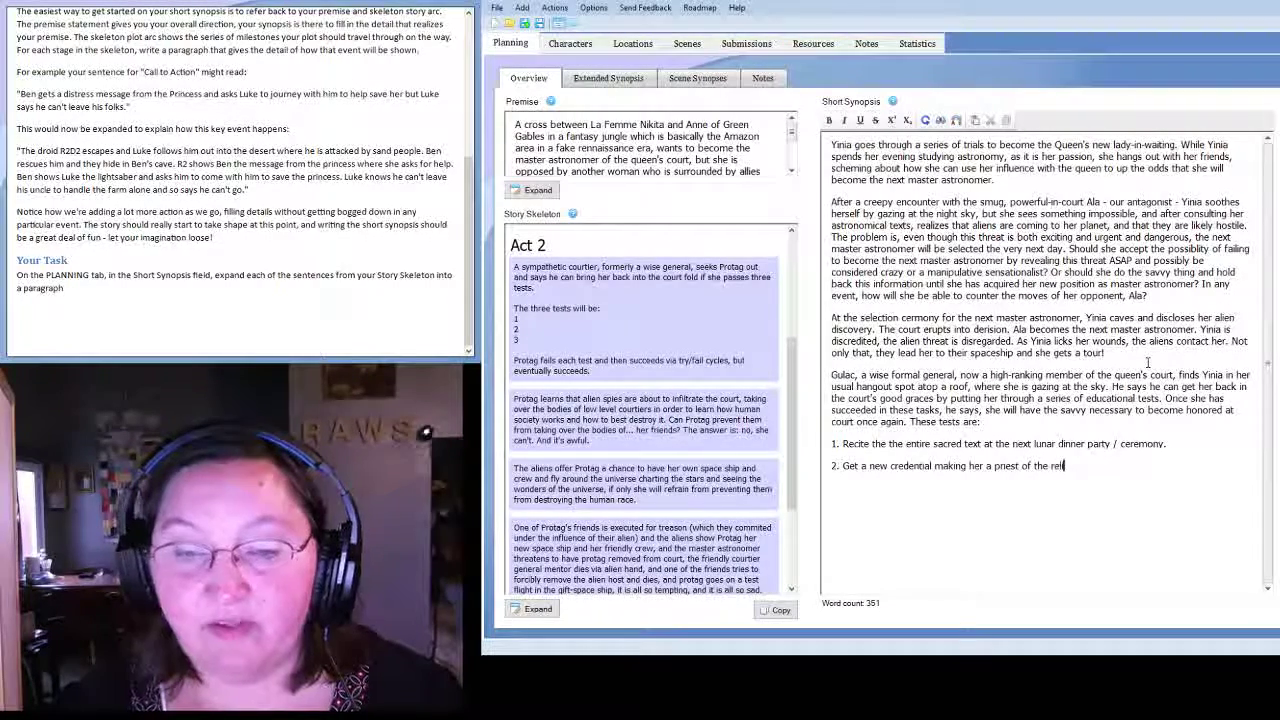
text(igion of this area.)
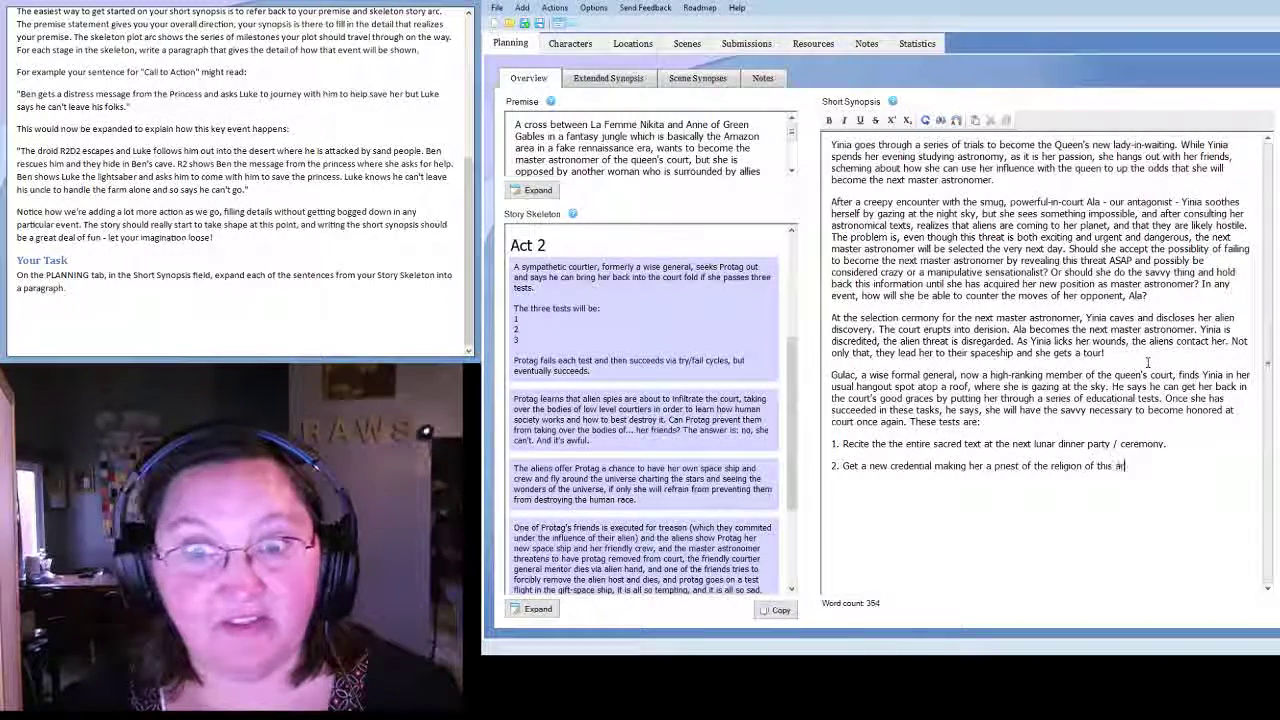
List the third test as "3. Create favorable conditions for a low-level courtier to become a higher-ranking courtier.".
key(Return)
key(Return)
text(3.)
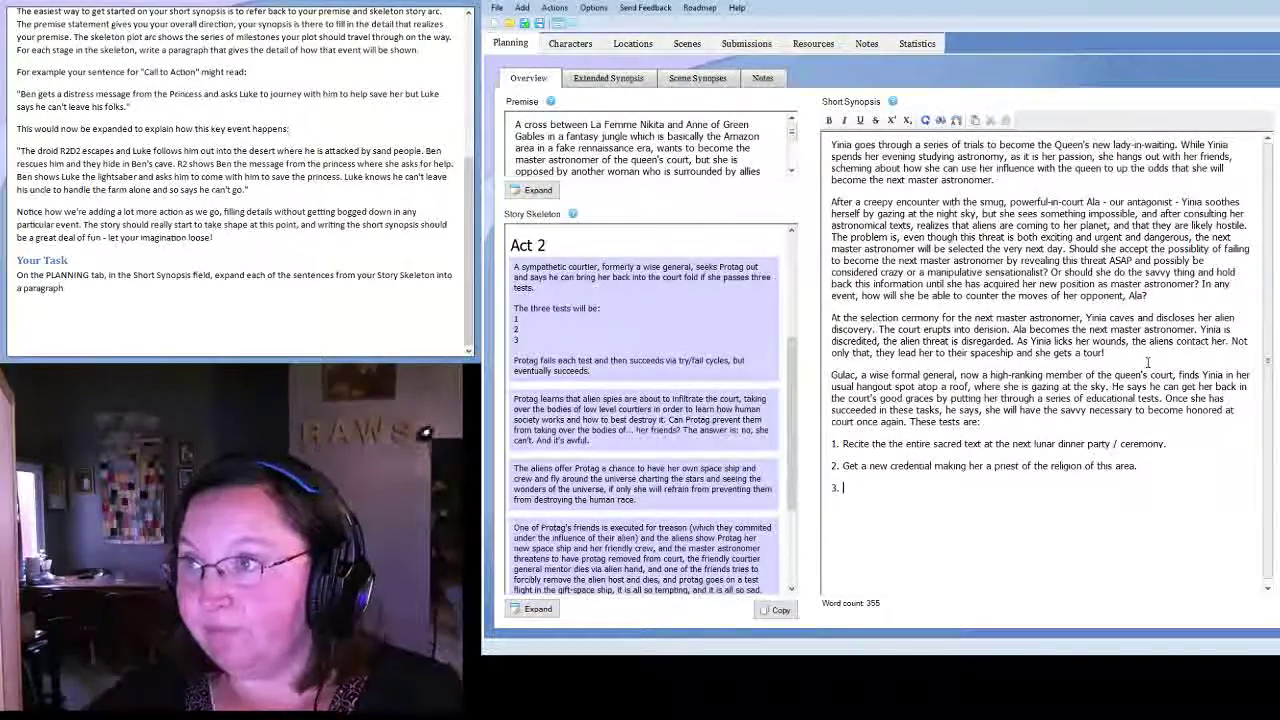
text(Cr)
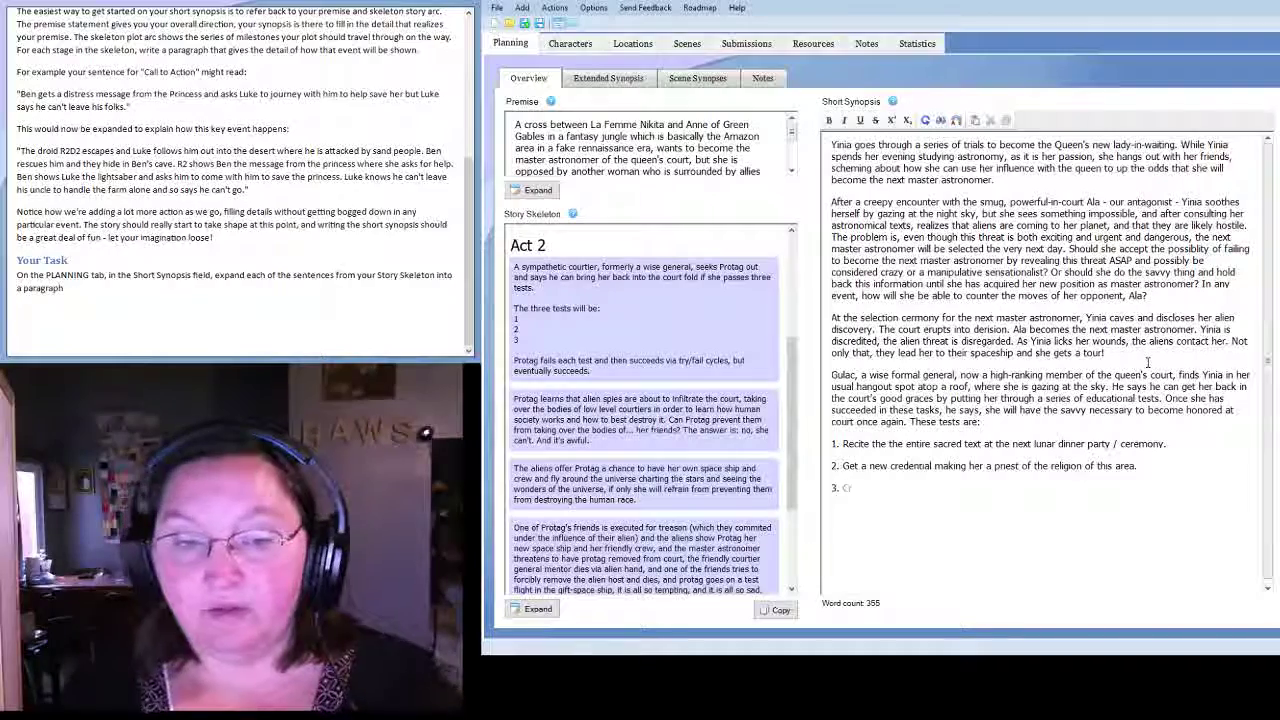
text(eate favorable)
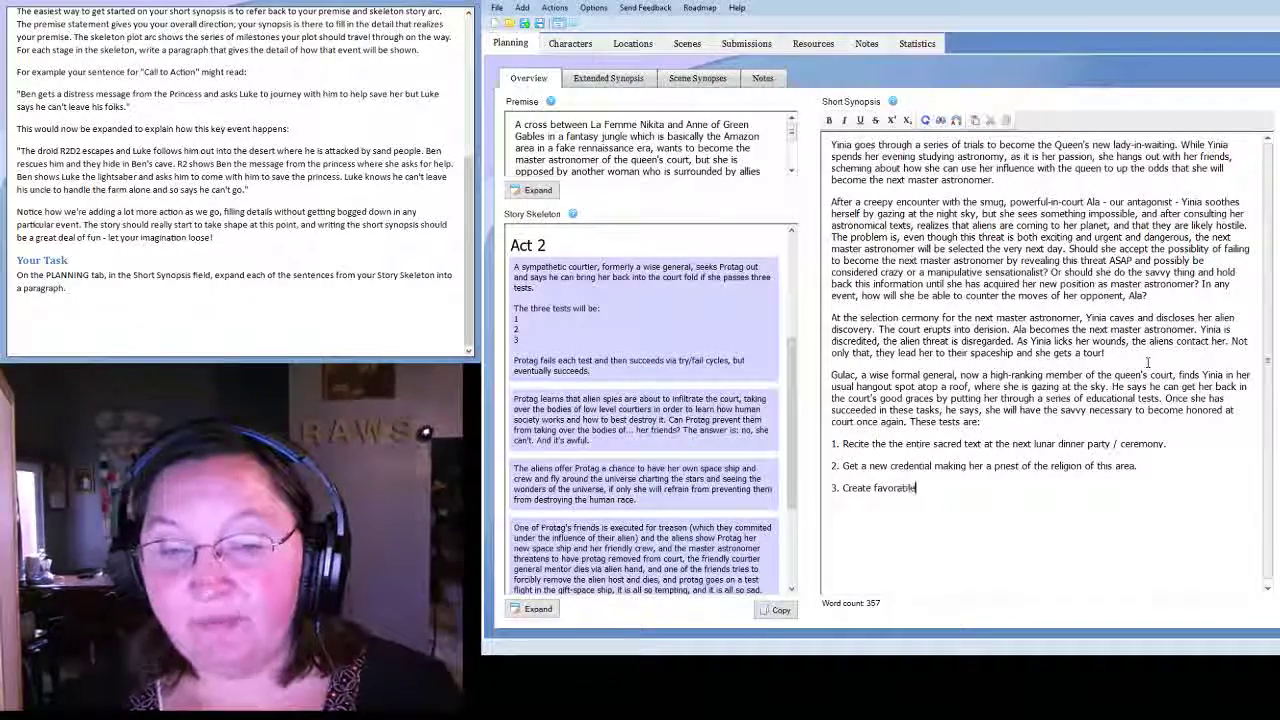
text( conditions fo)
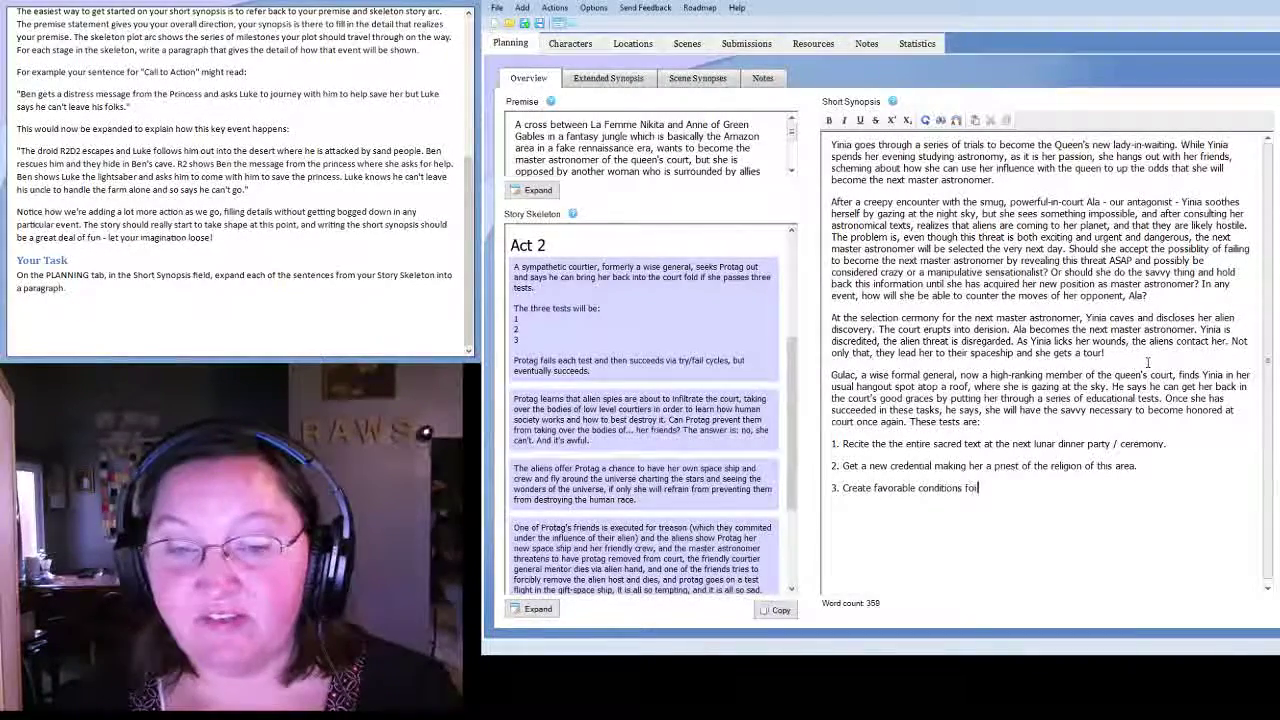
text(r a low-level )
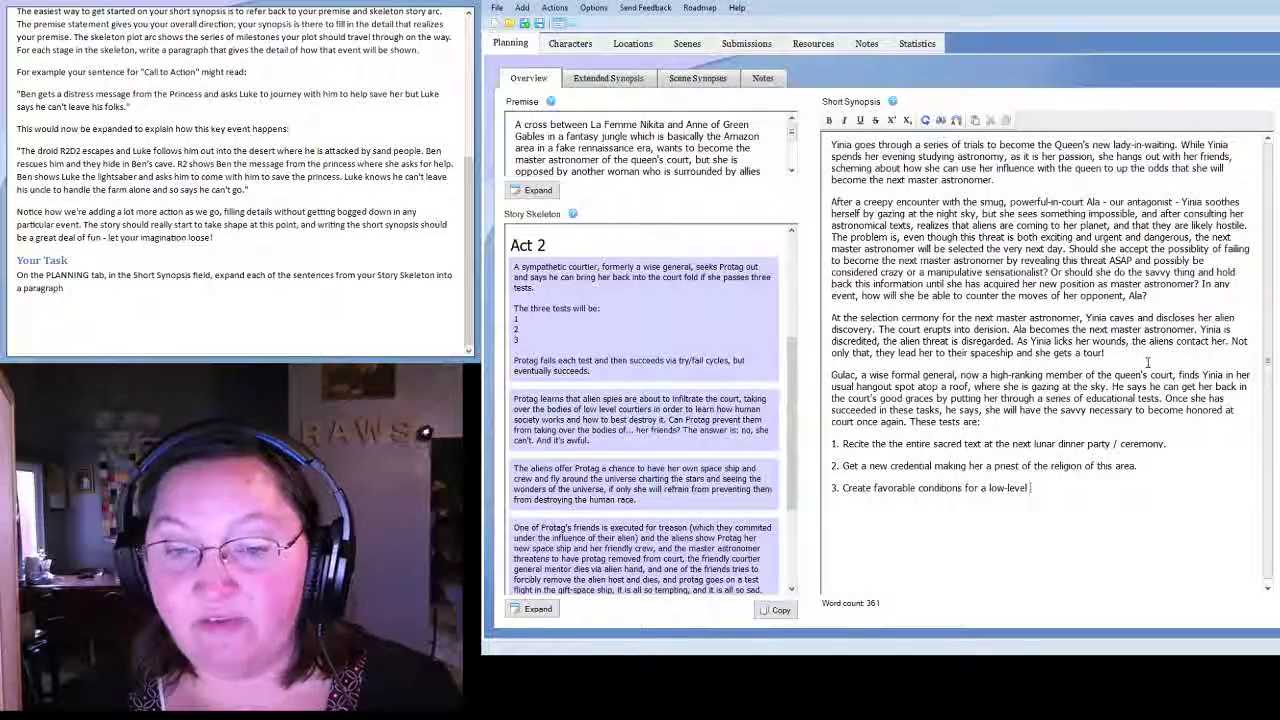
text(courtier to become )
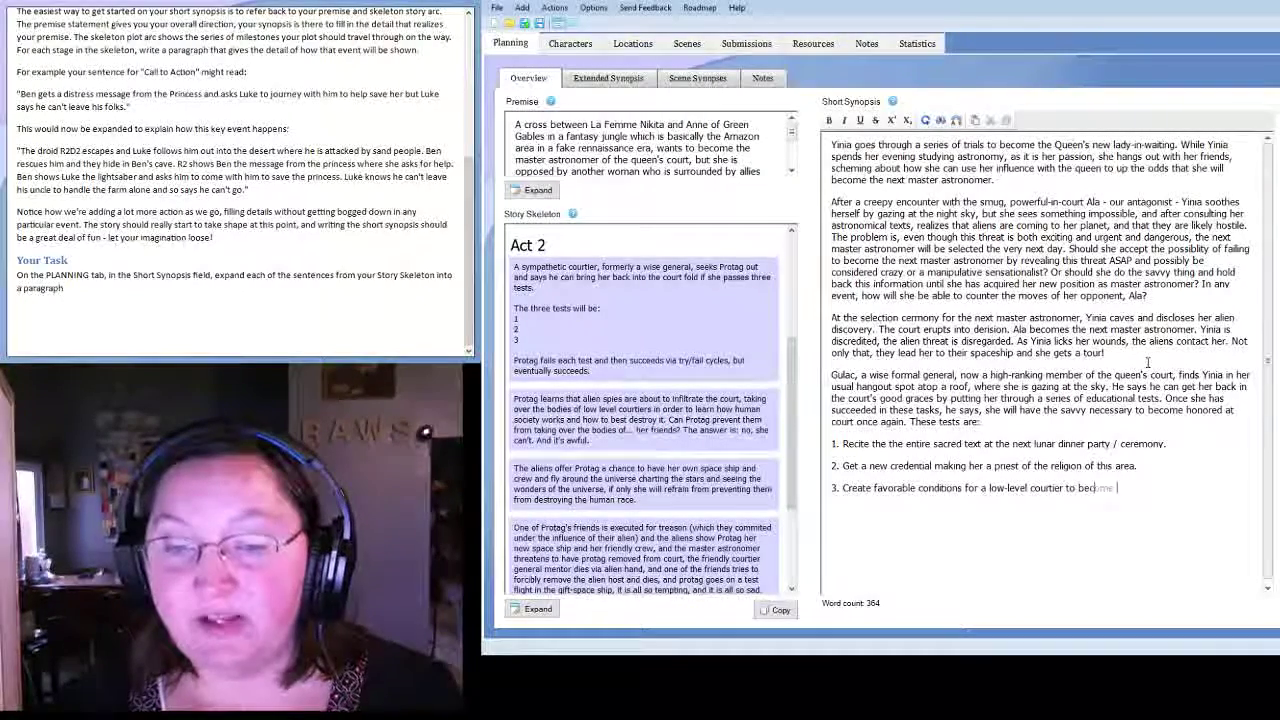
text(a higher-rank)
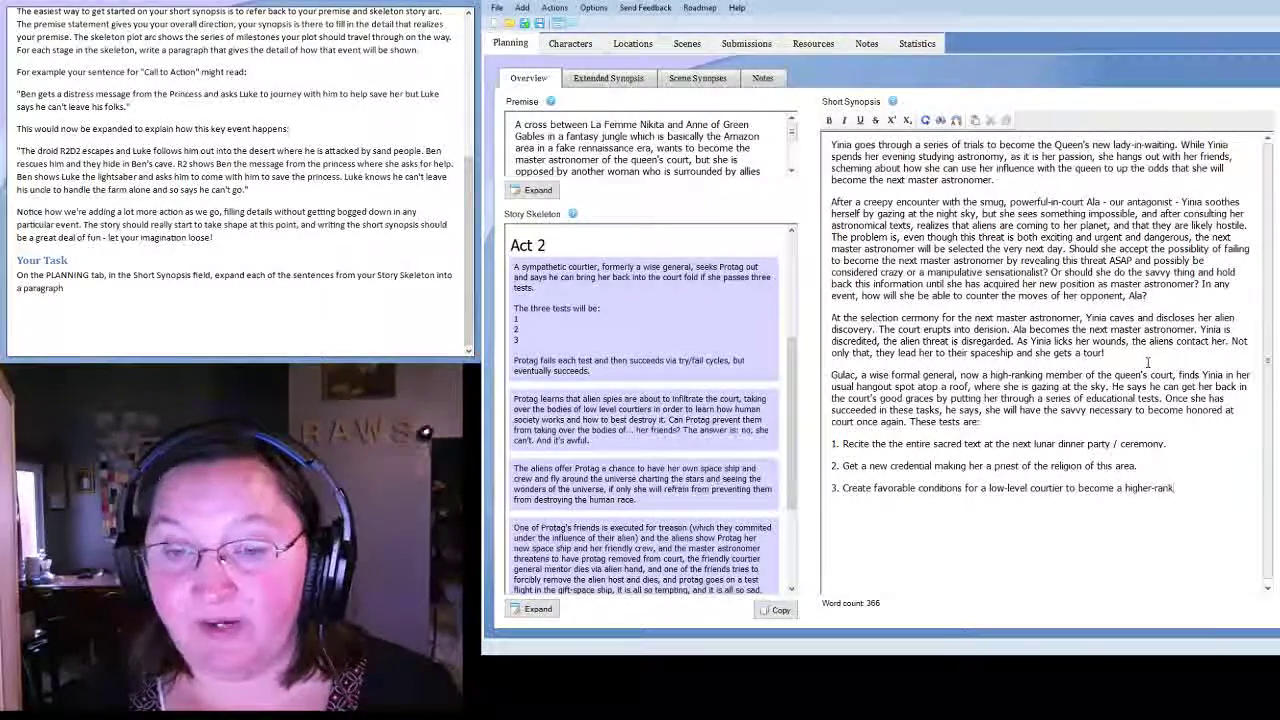
text(ing courtier.)
Below the list of tests, add "It takes some doing, and some failures, but eventually, Yinia succeeds at each of these.".
key(Return)
key(Return)
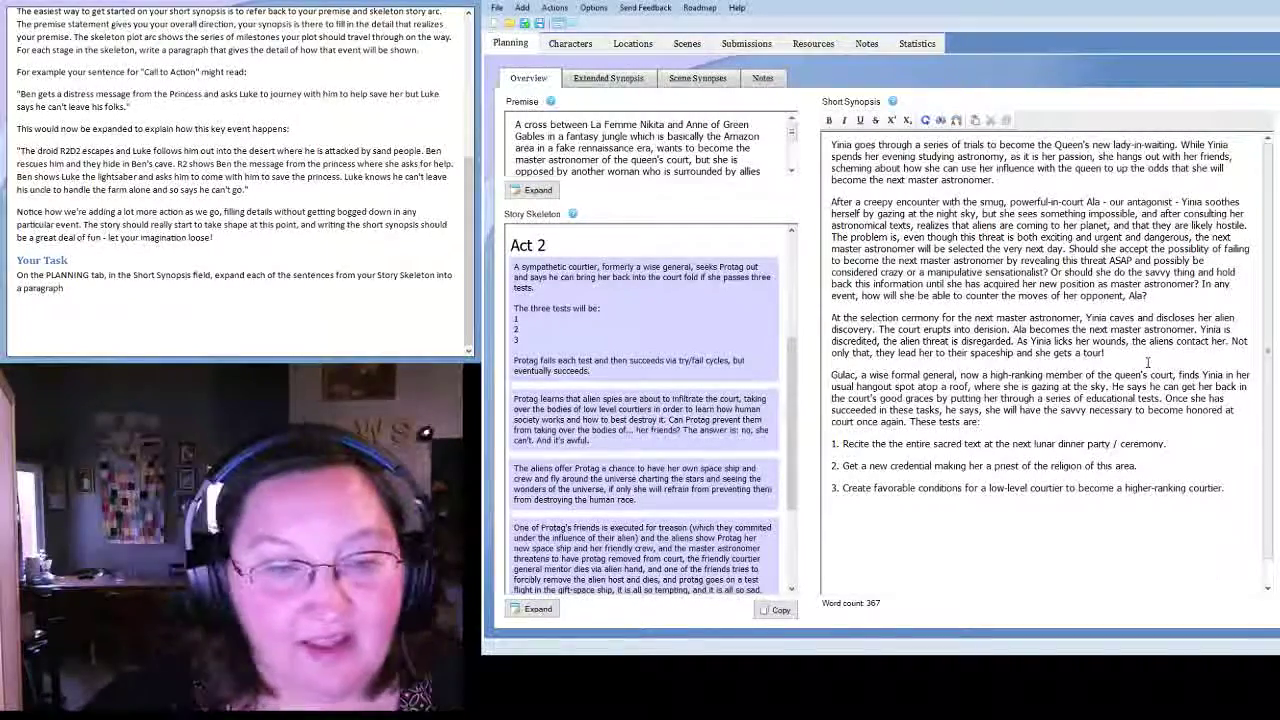
scroll(1104, 352, down, 1)
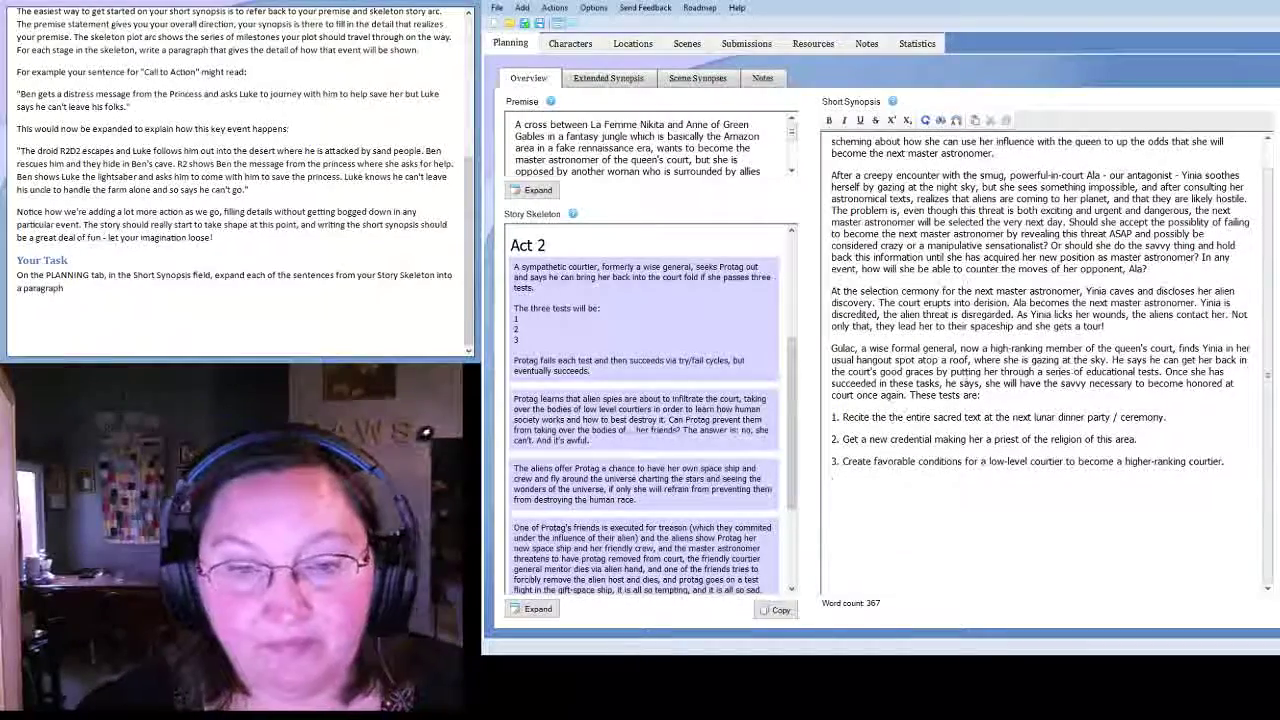
text(It)
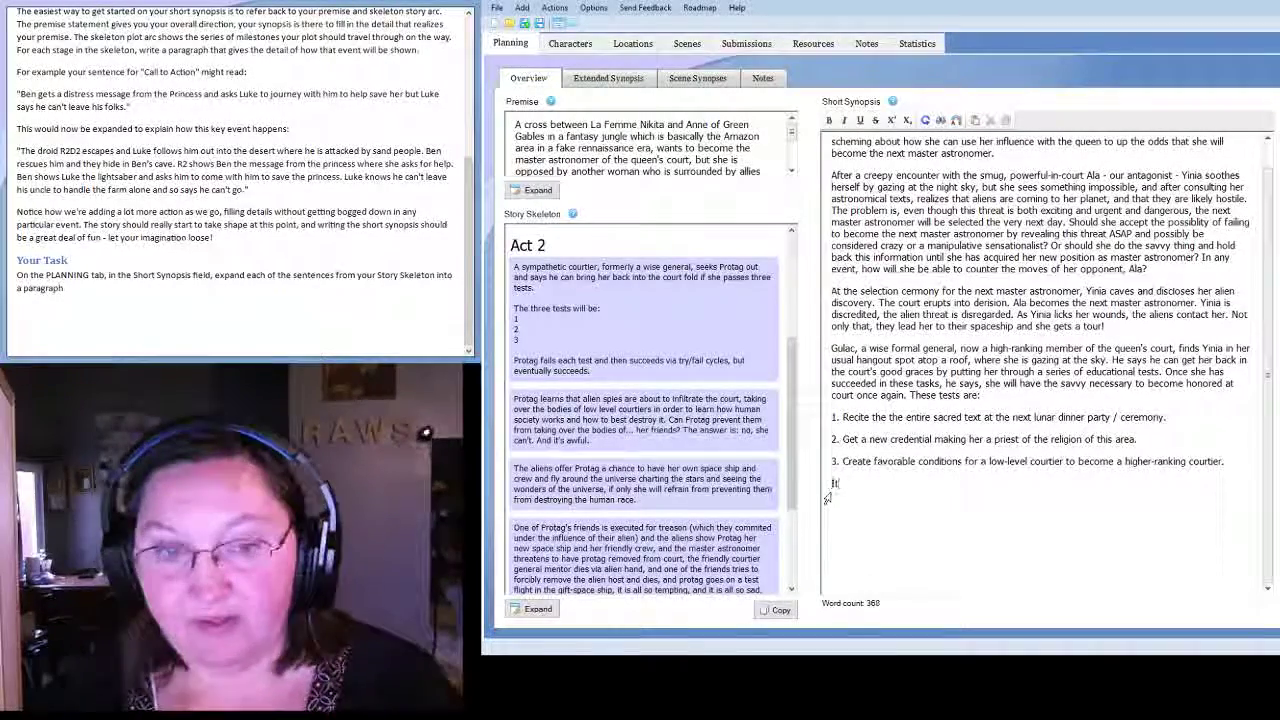
text( takes some doing,)
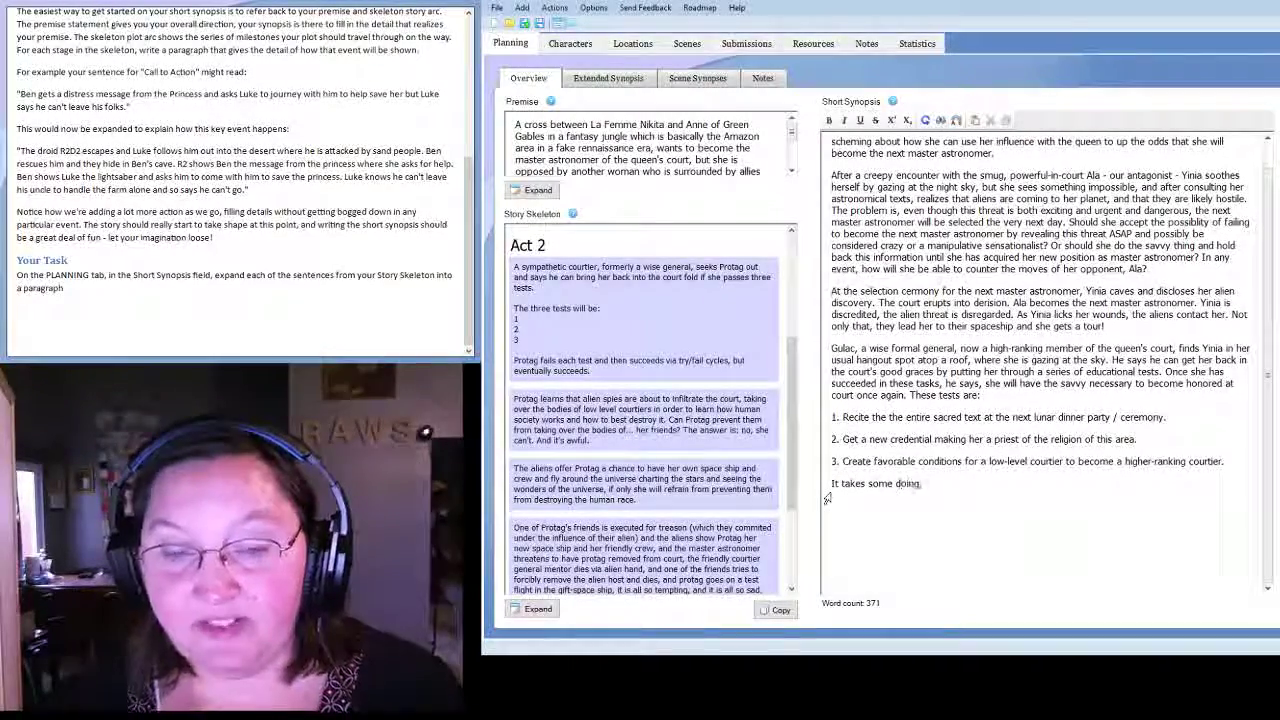
text( and some failures, bu)
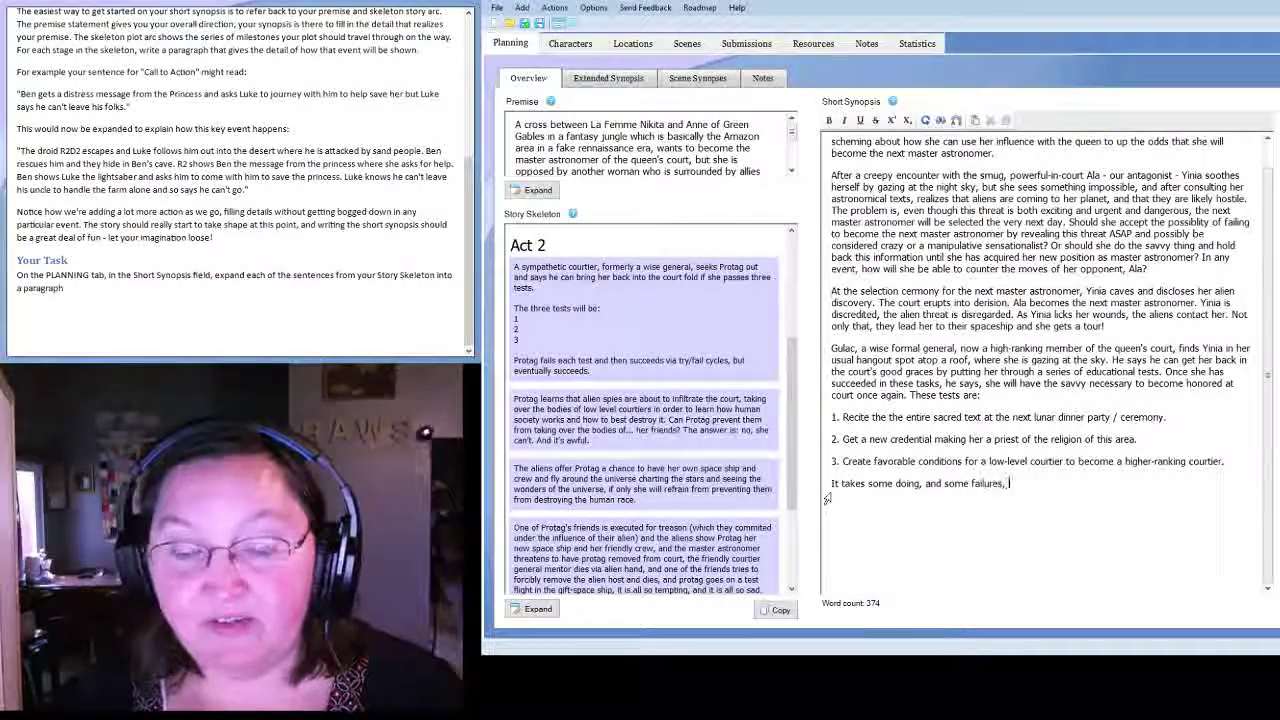
text(t eventually,)
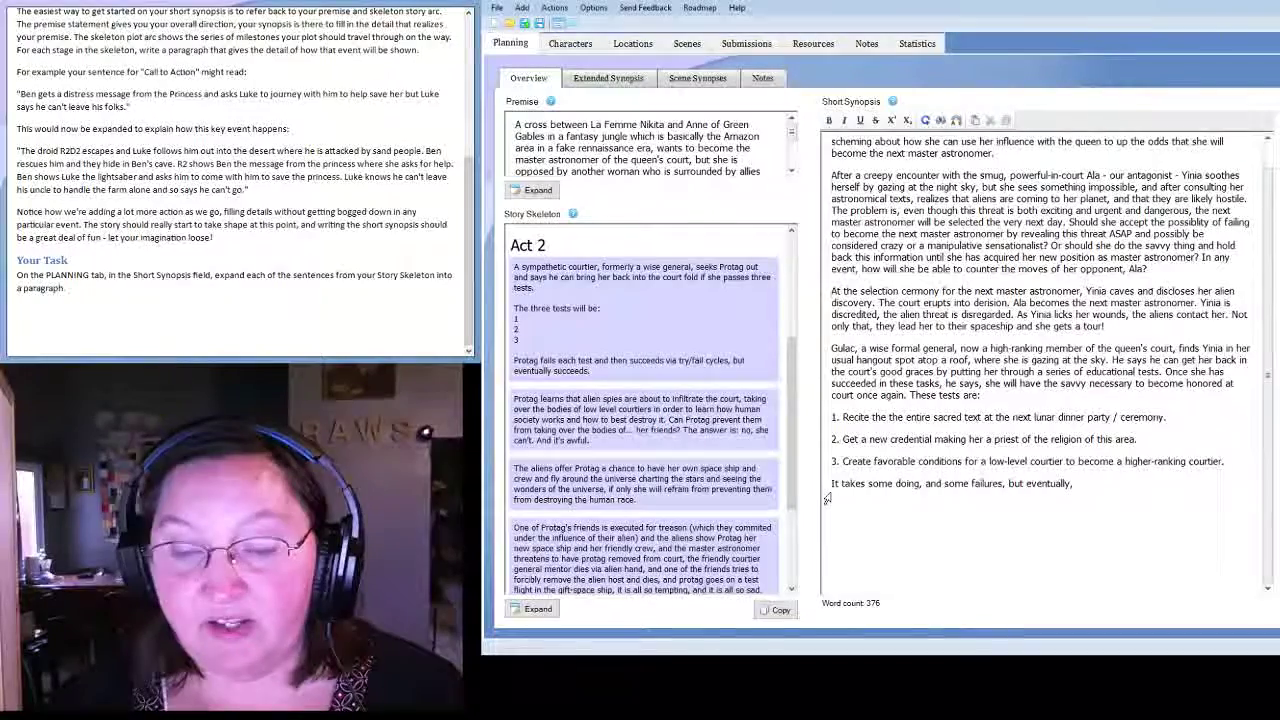
text( Yinia su)
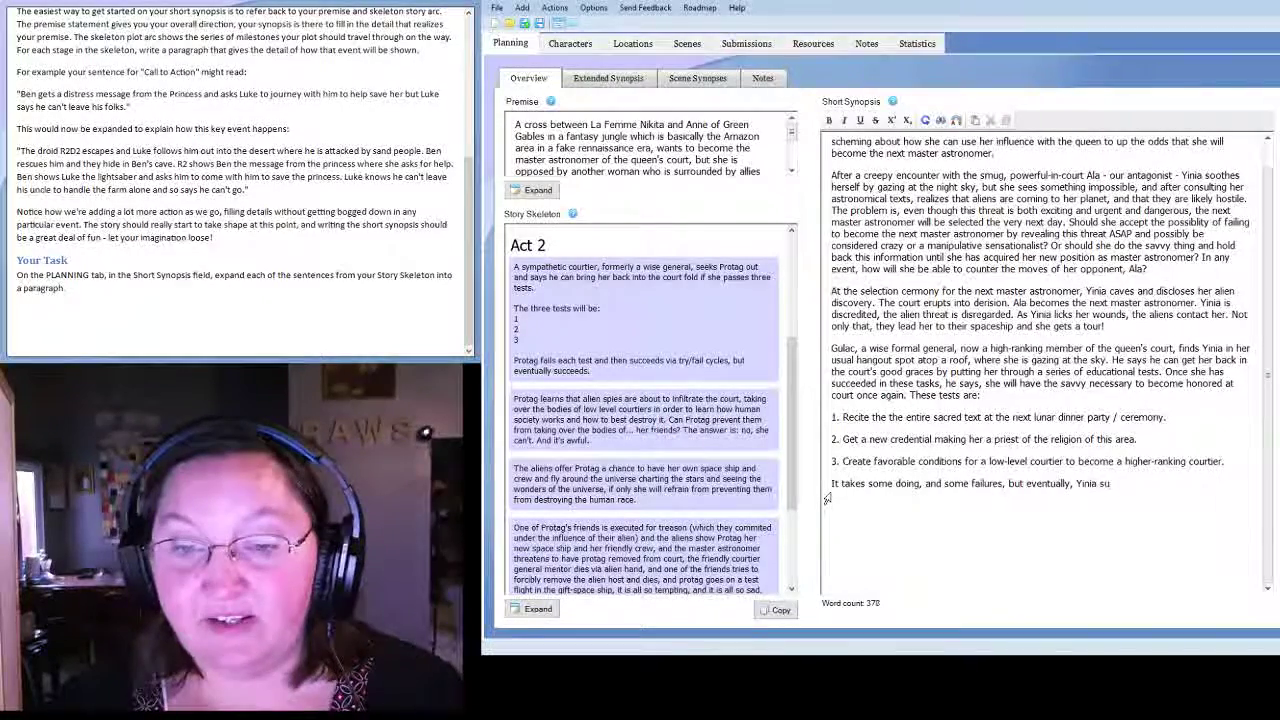
text(ccee)
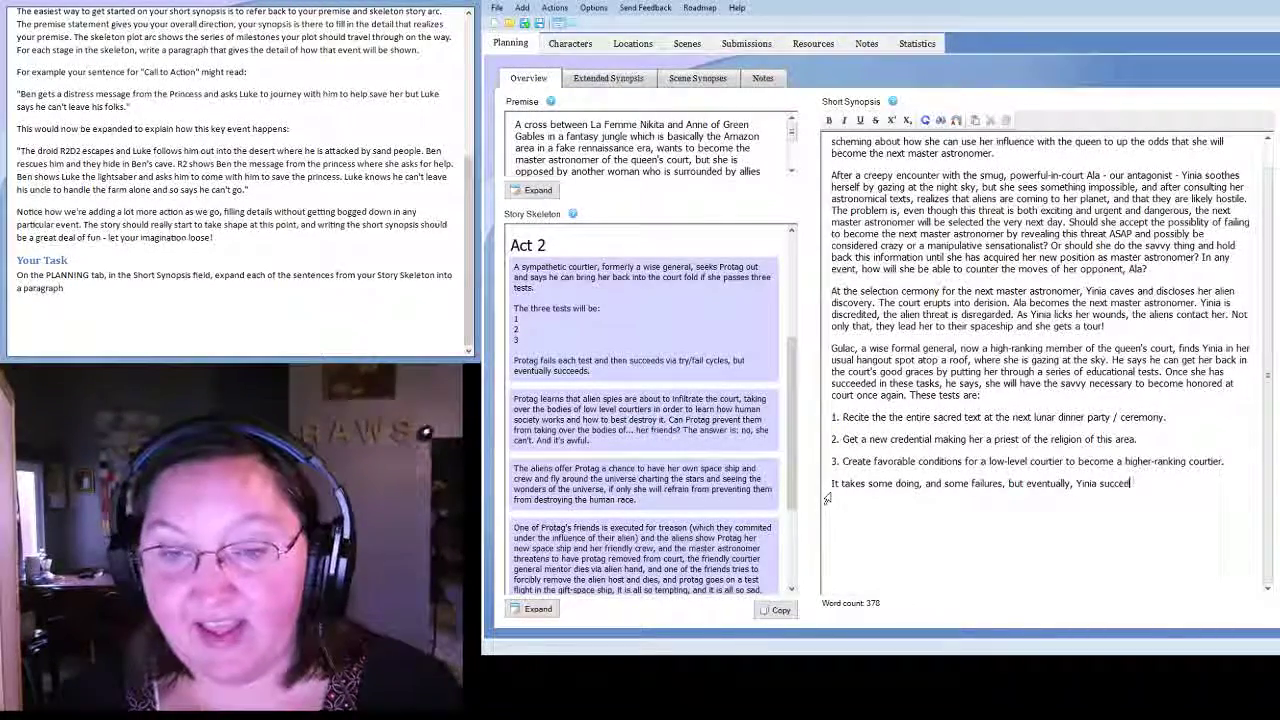
text(ds at each of the)
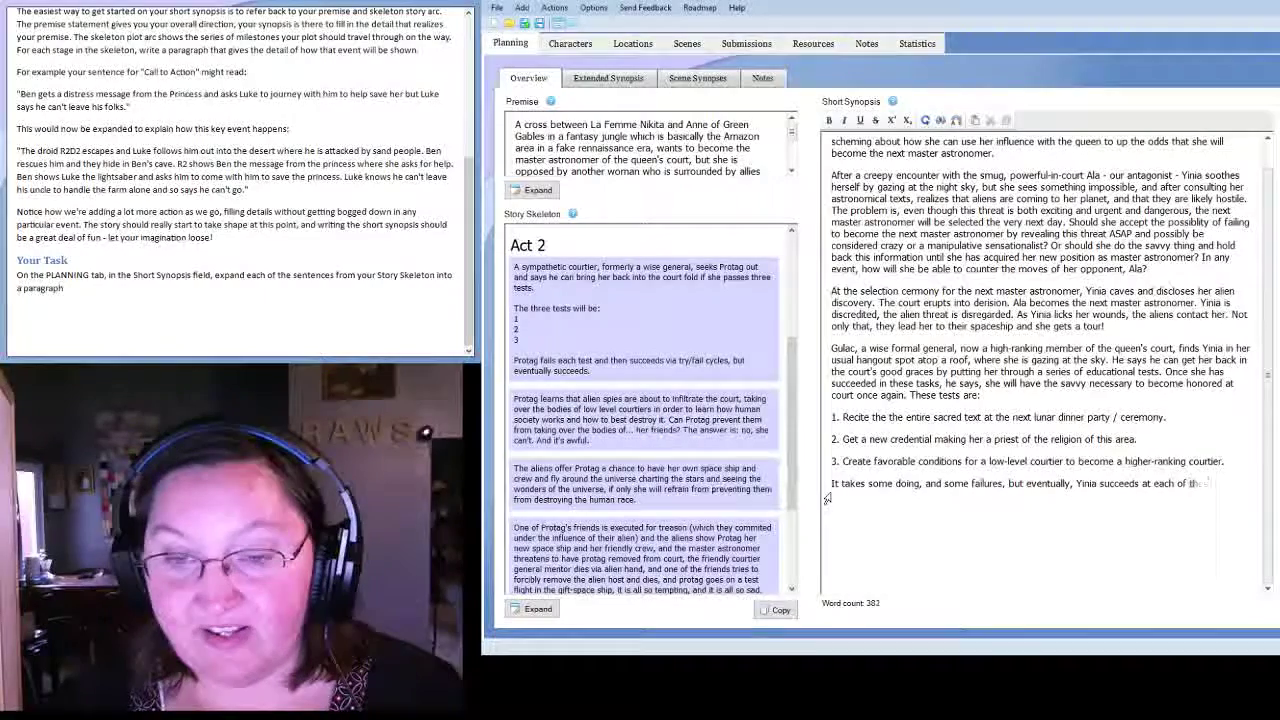
text(se.)
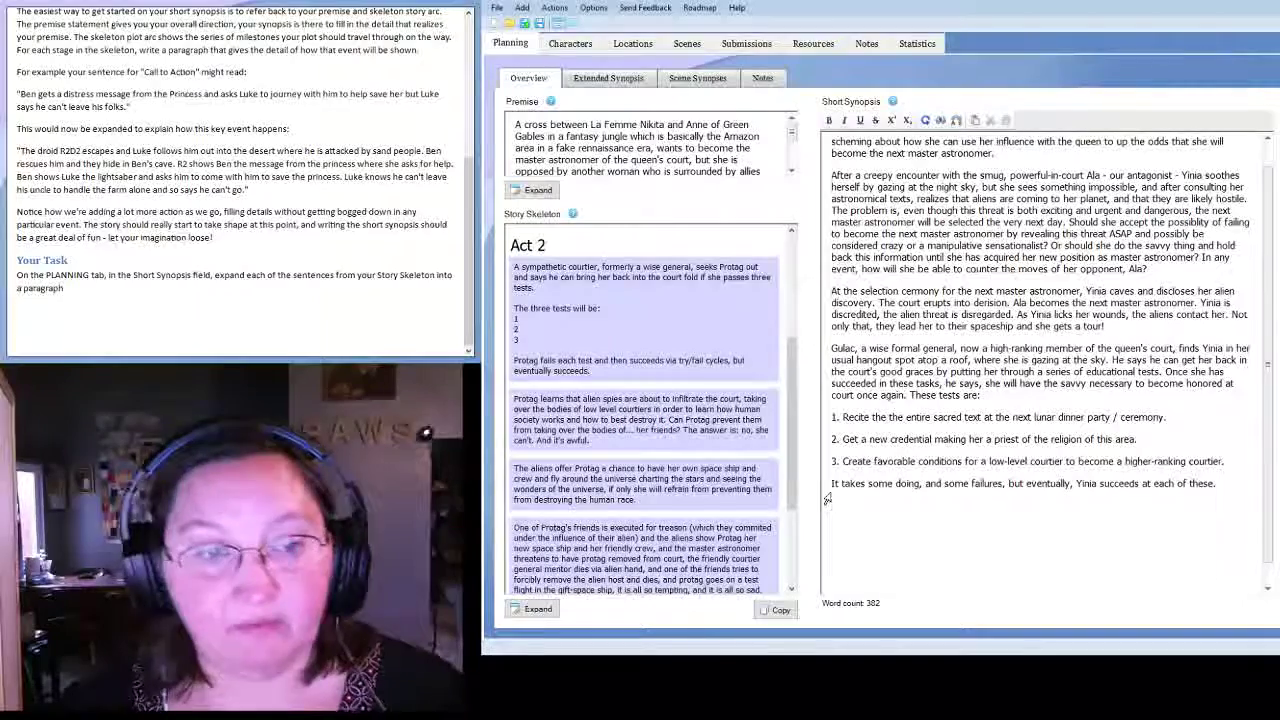
Start a new paragraph at the end of the short synopsis with "The aliens, in an attempt to recruit Yinia".
scroll(700, 400, down, 2)
scroll(700, 400, down, 2)
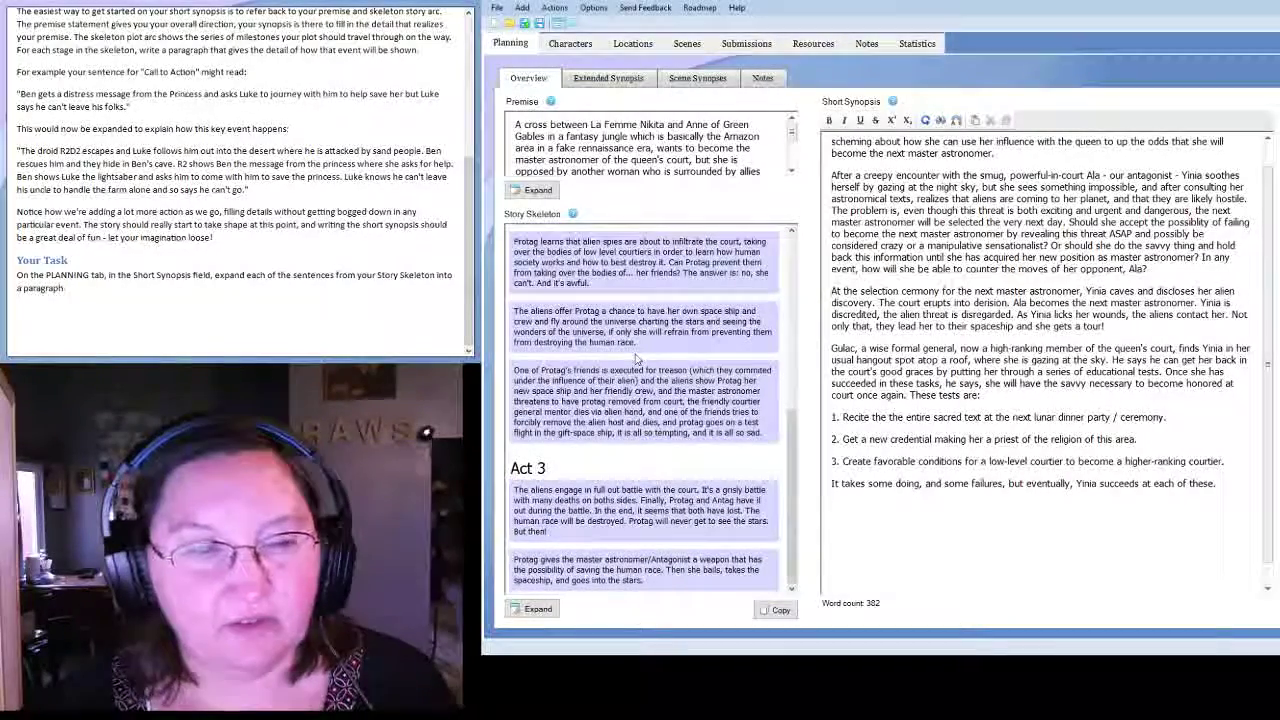
scroll(636, 358, up, 2)
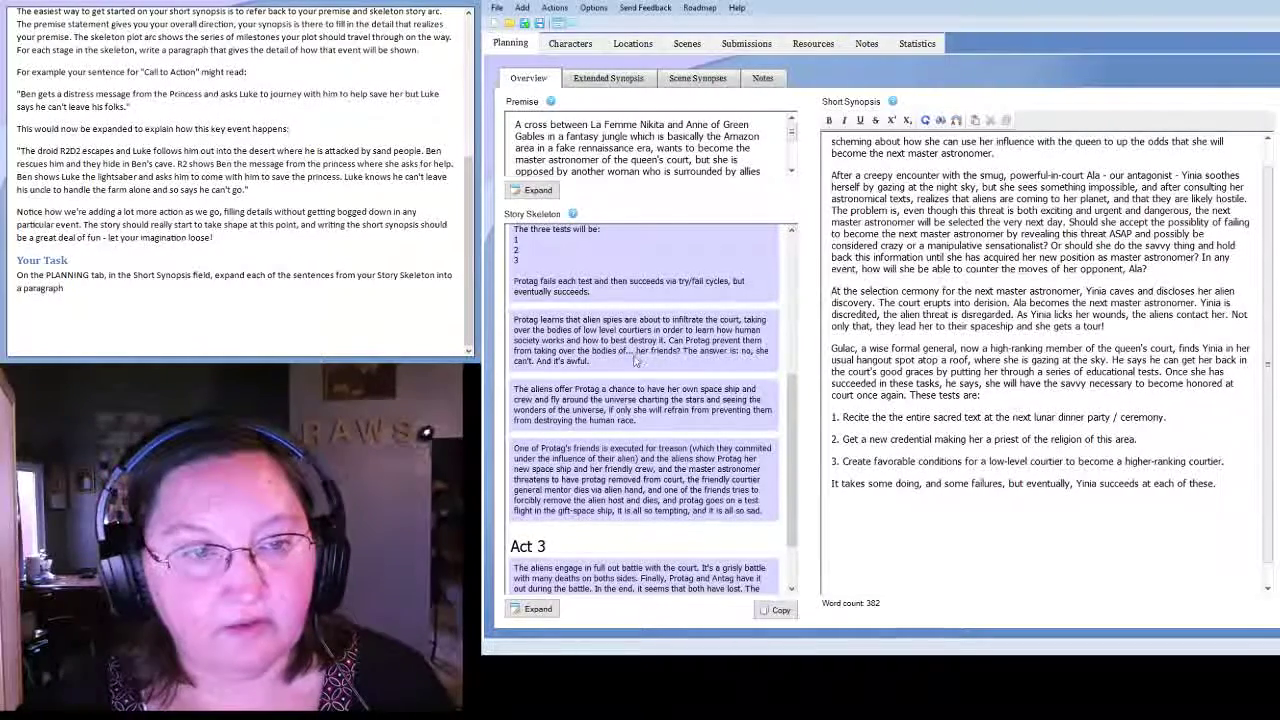
click(1232, 490)
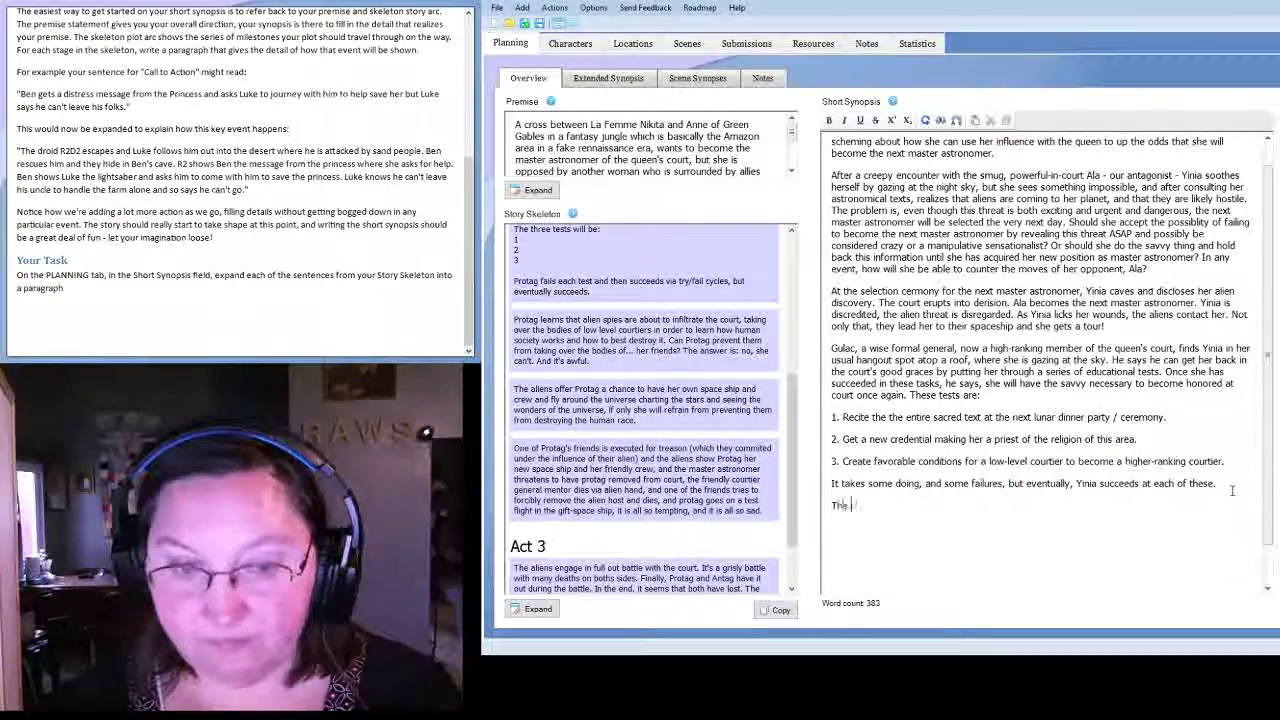
key(Return)
text(The aliens, ()
text(n an attempt to recruit Y)
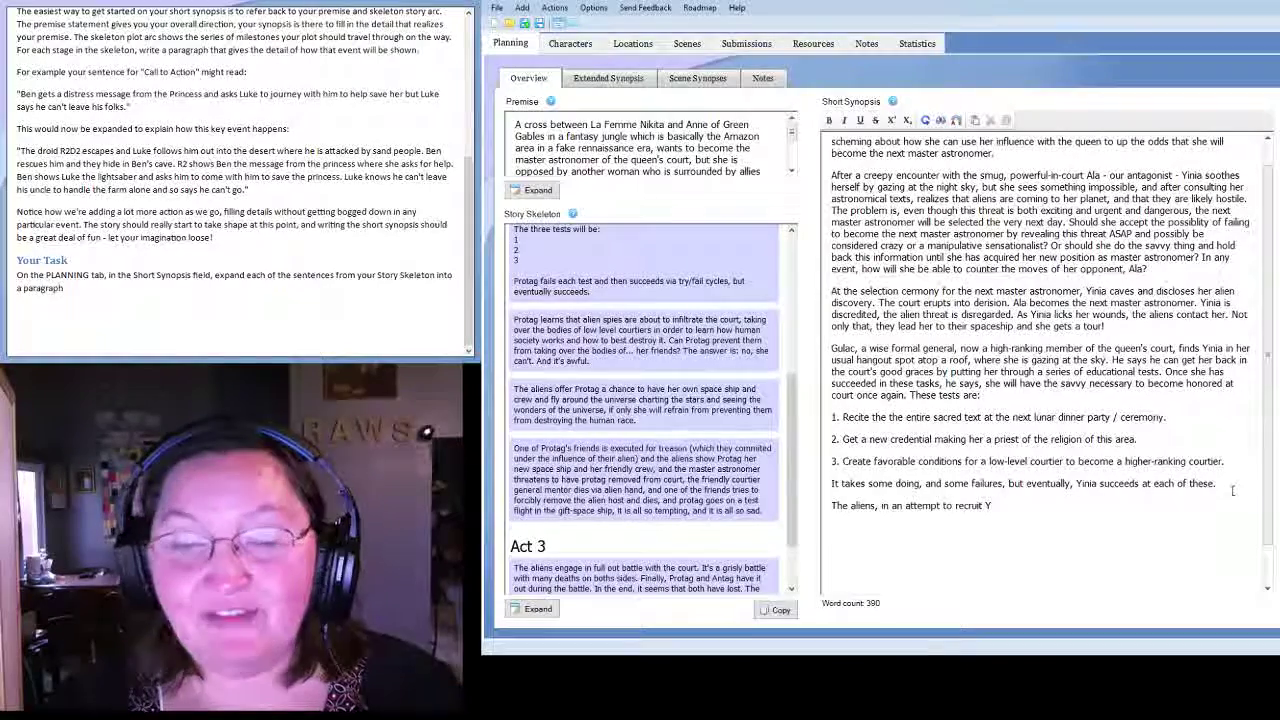
text(inia)
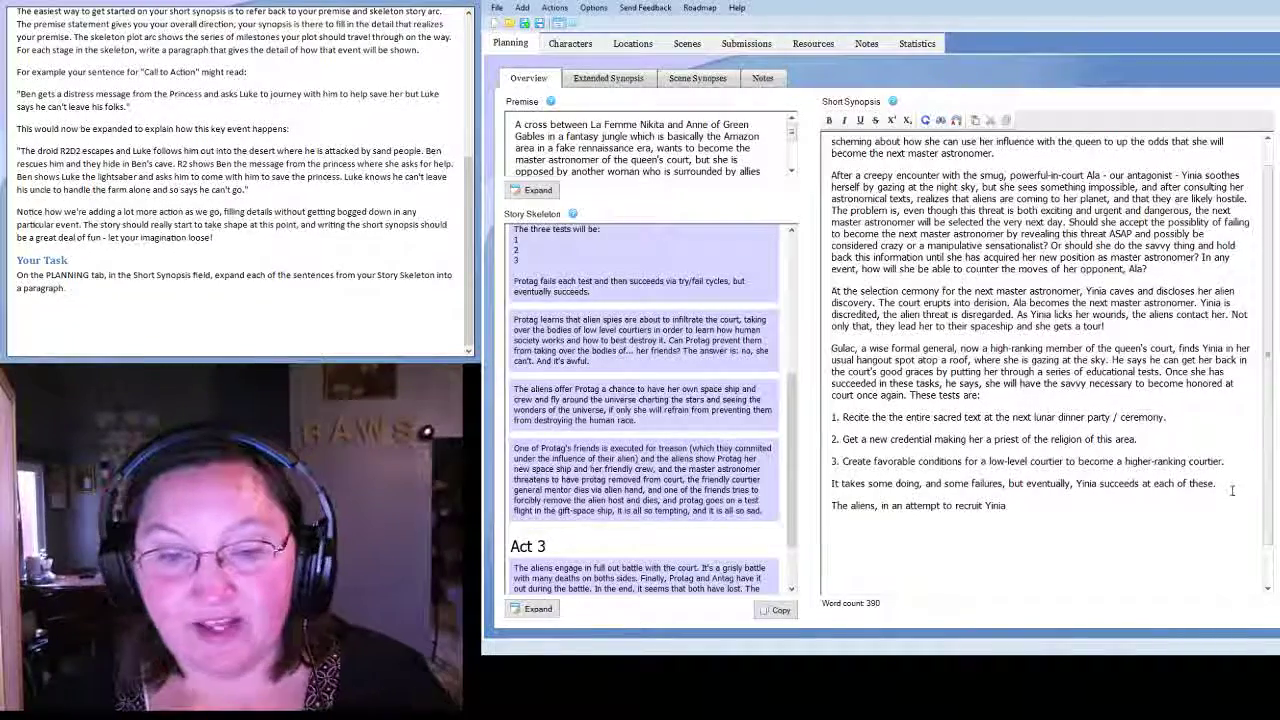
Continue the sentence with ", reveal to her that they plan to take over the bodies of low-level courtiers".
key(BackSpace)
text(, confide i)
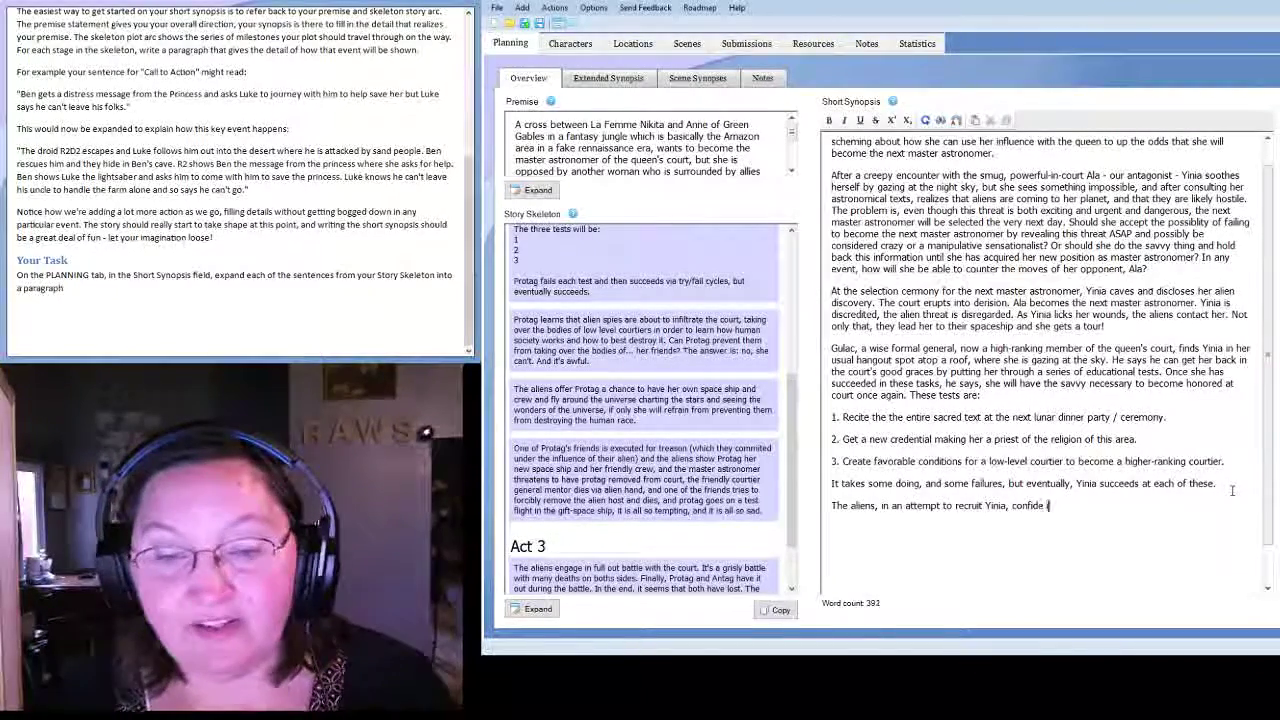
key(BackSpace)
key(BackSpace)
key(BackSpace)
key(BackSpace)
key(BackSpace)
key(BackSpace)
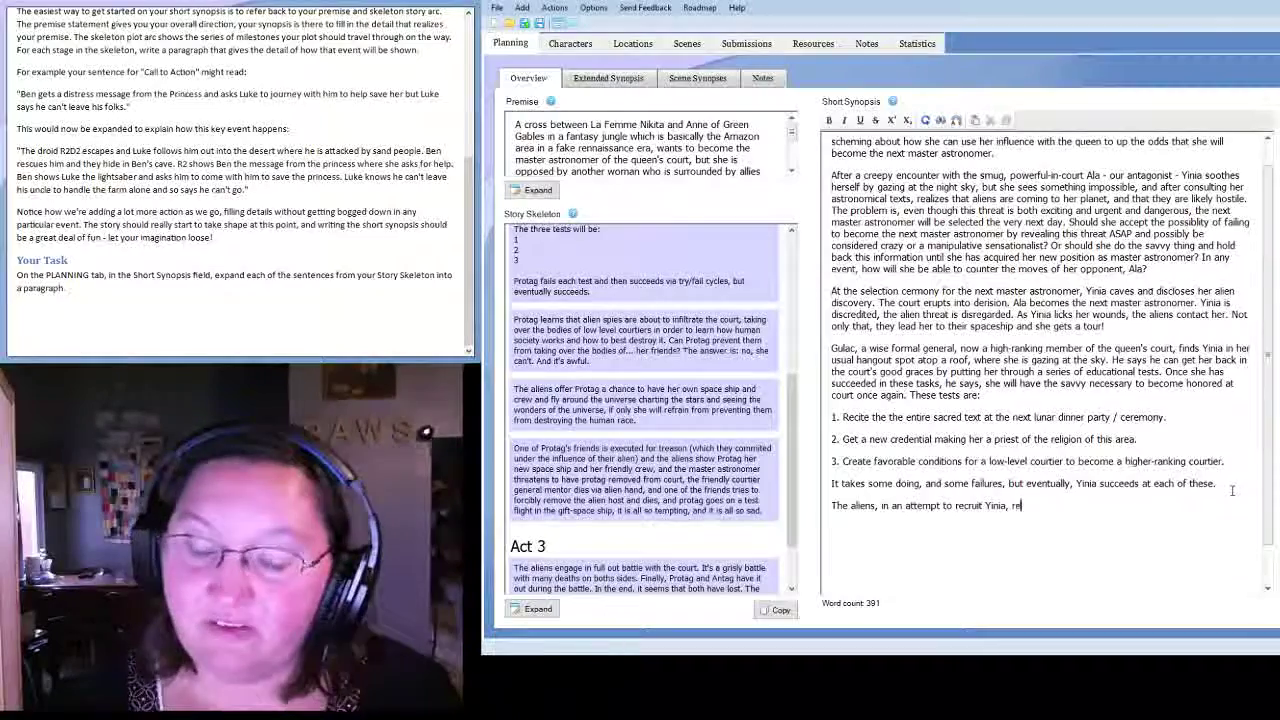
text(reveal to her that they plan to )
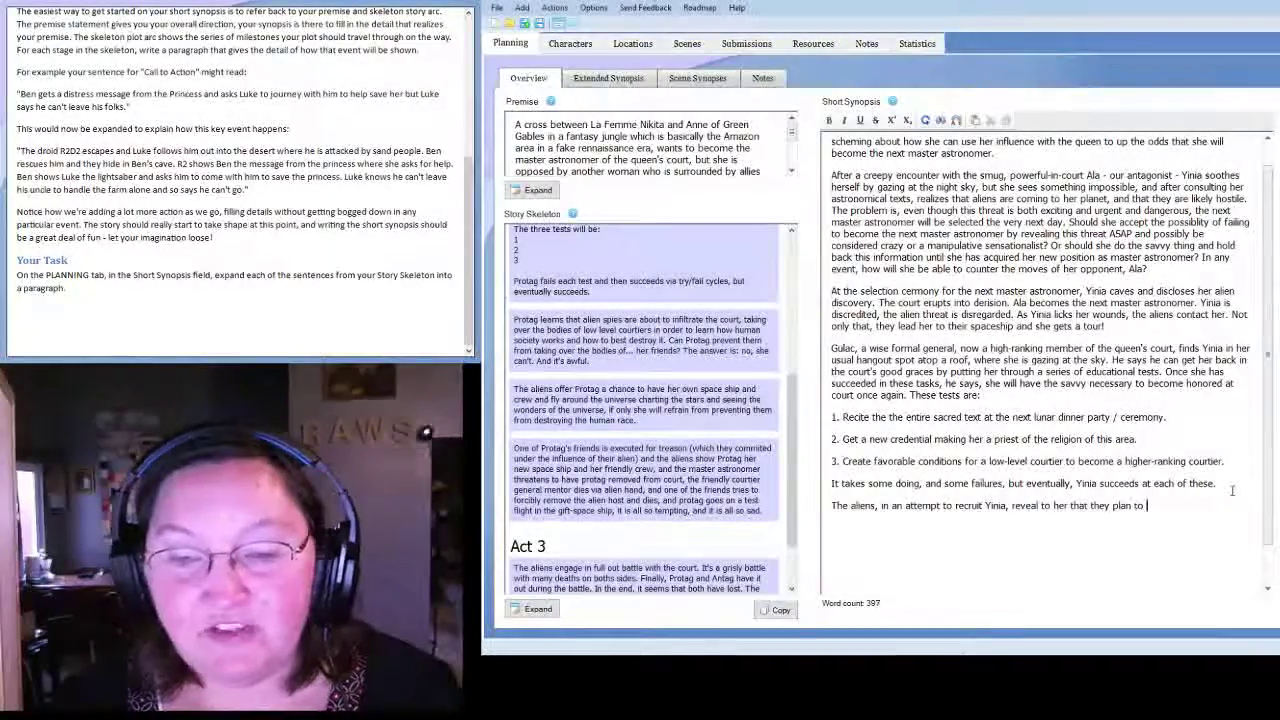
text(take over the bodies of low-level courtier)
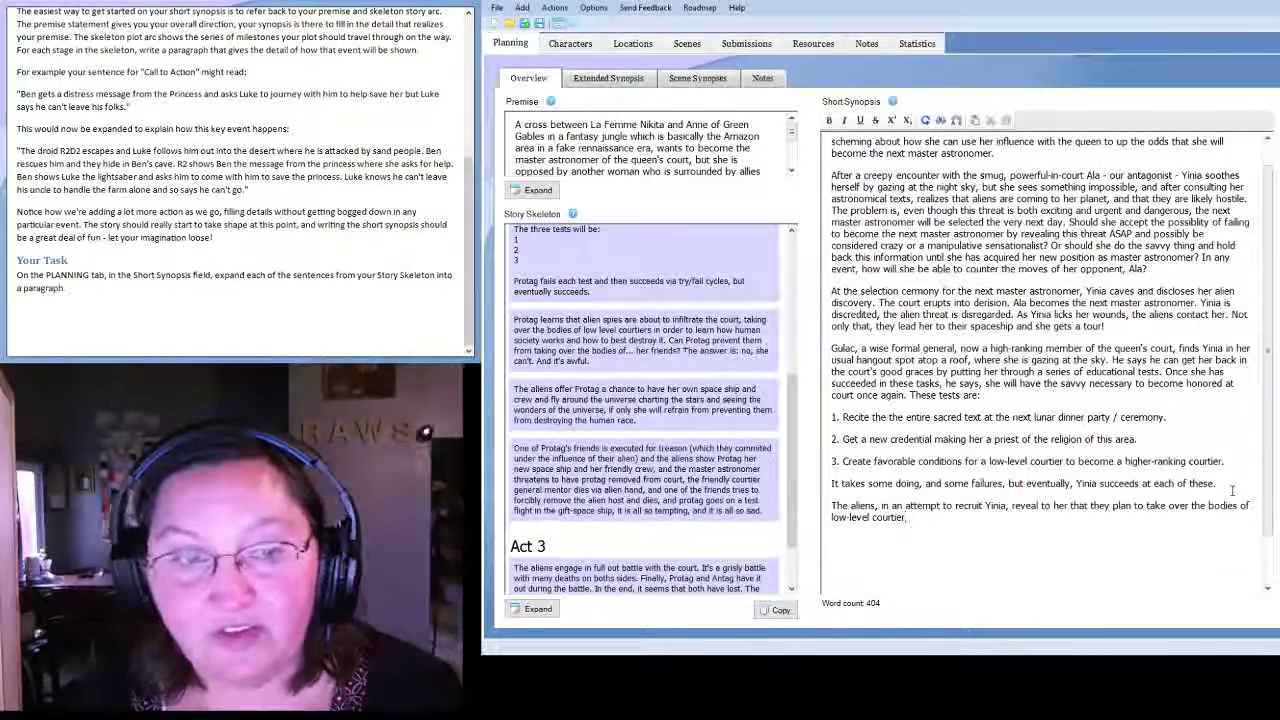
Add the aliens' purpose to the sentence: "in order to learn how human society and biology work".
text(s in order to learn ho)
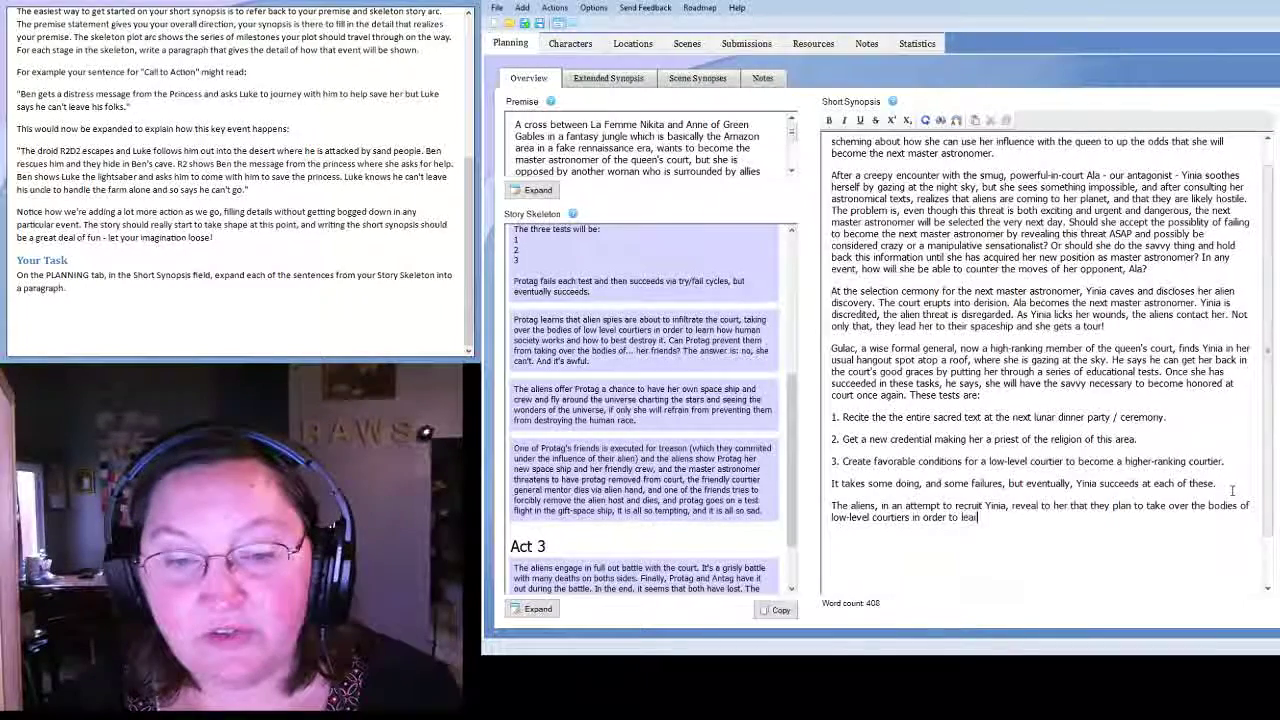
text(w human sco)
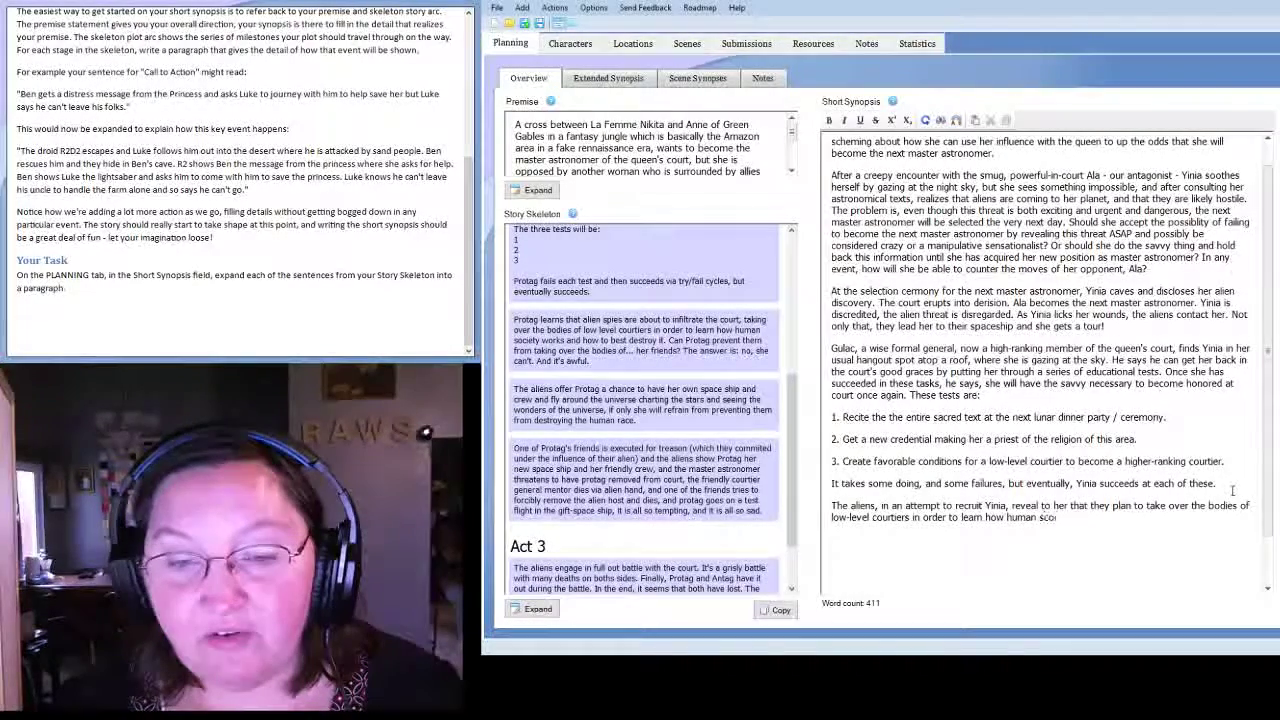
key(BackSpace)
key(BackSpace)
text(ociety)
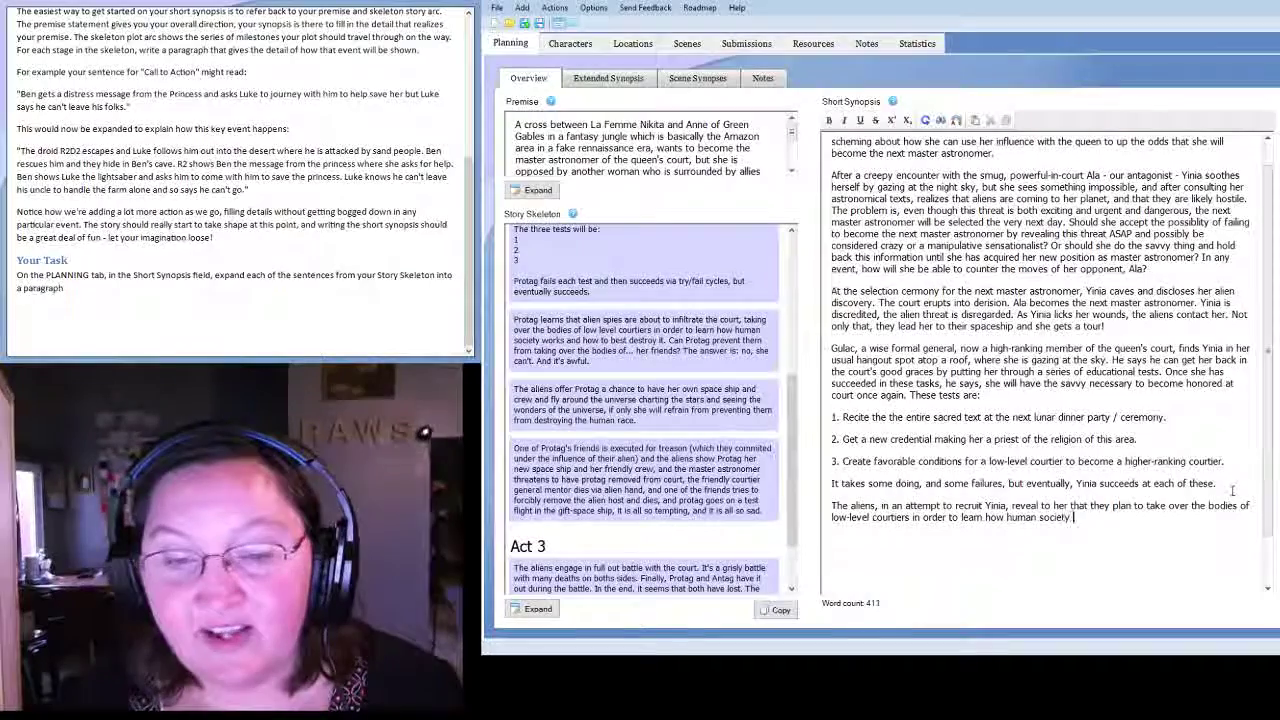
text( and biology work)
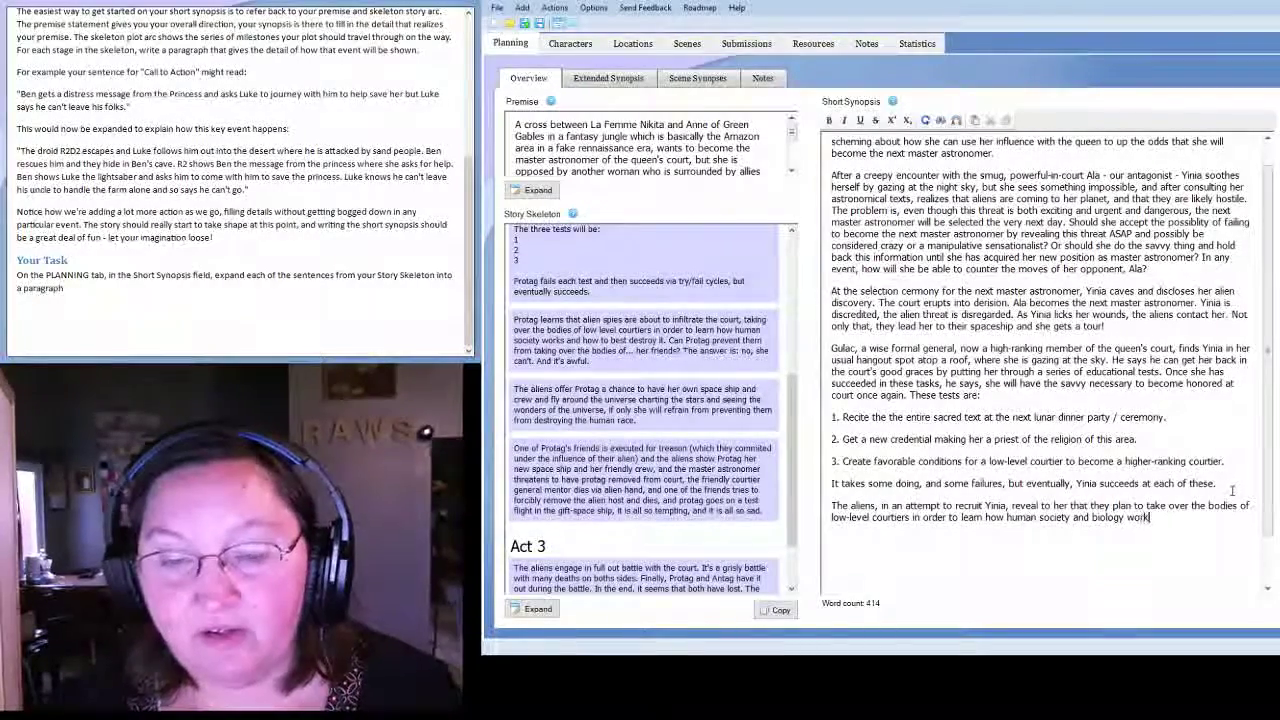
Extend the aliens sentence with ", so that they can destroy the human race, because".
text(, so that they can)
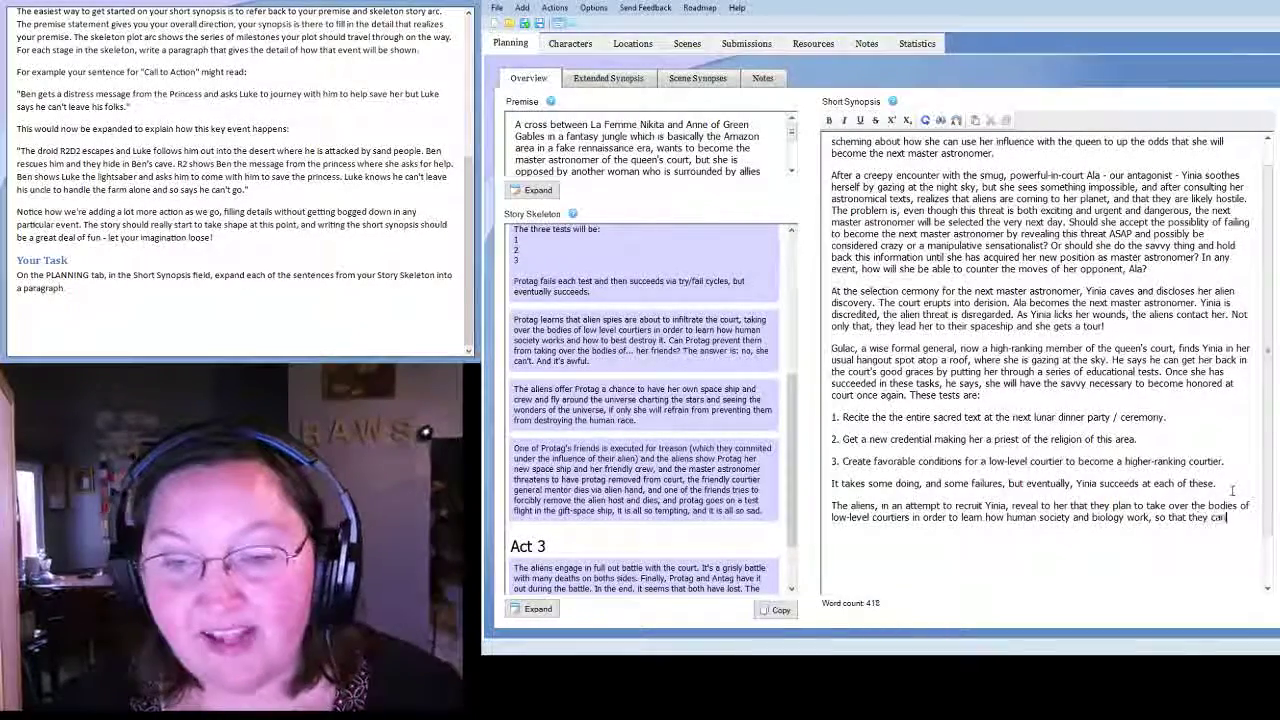
text( destroy the hu)
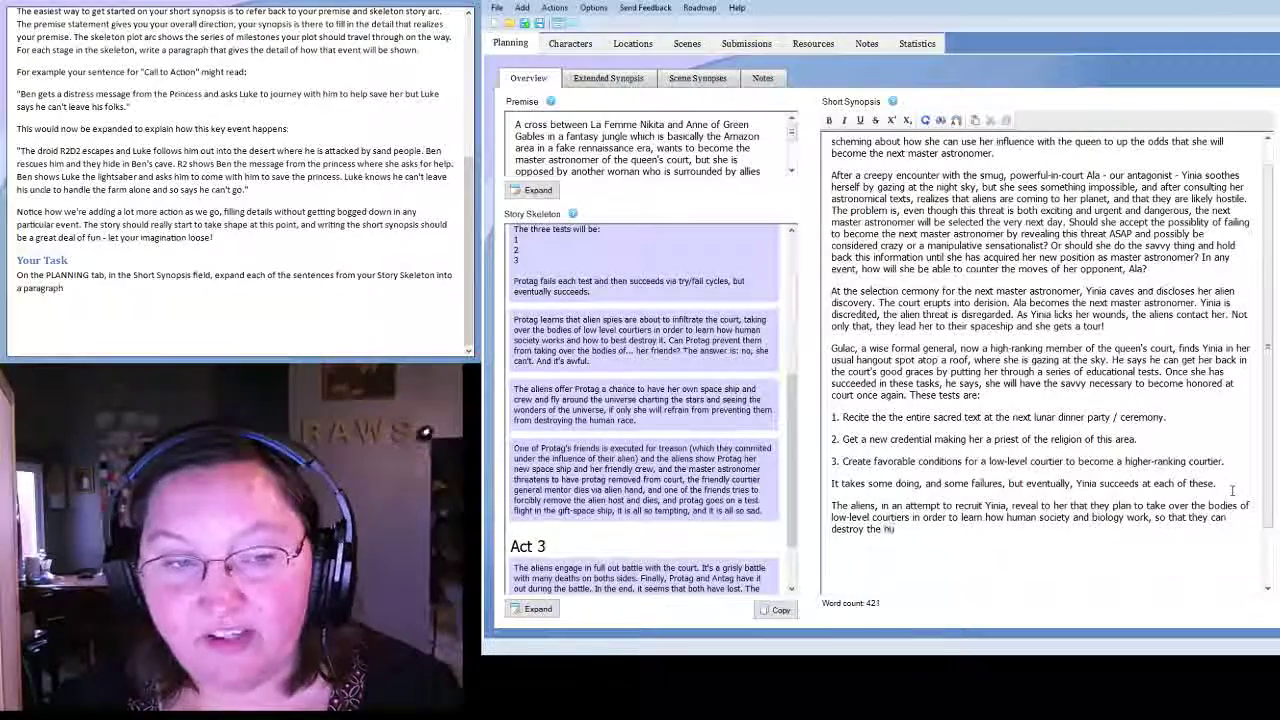
text(man race)
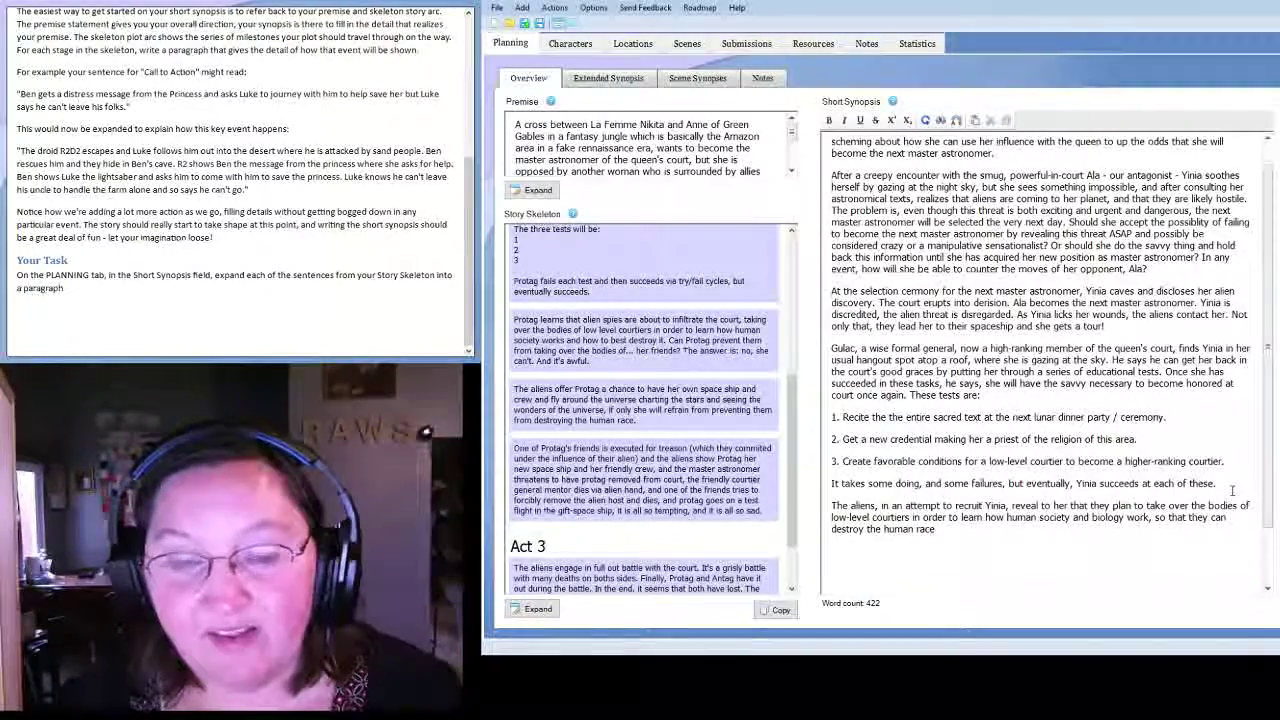
text(, because)
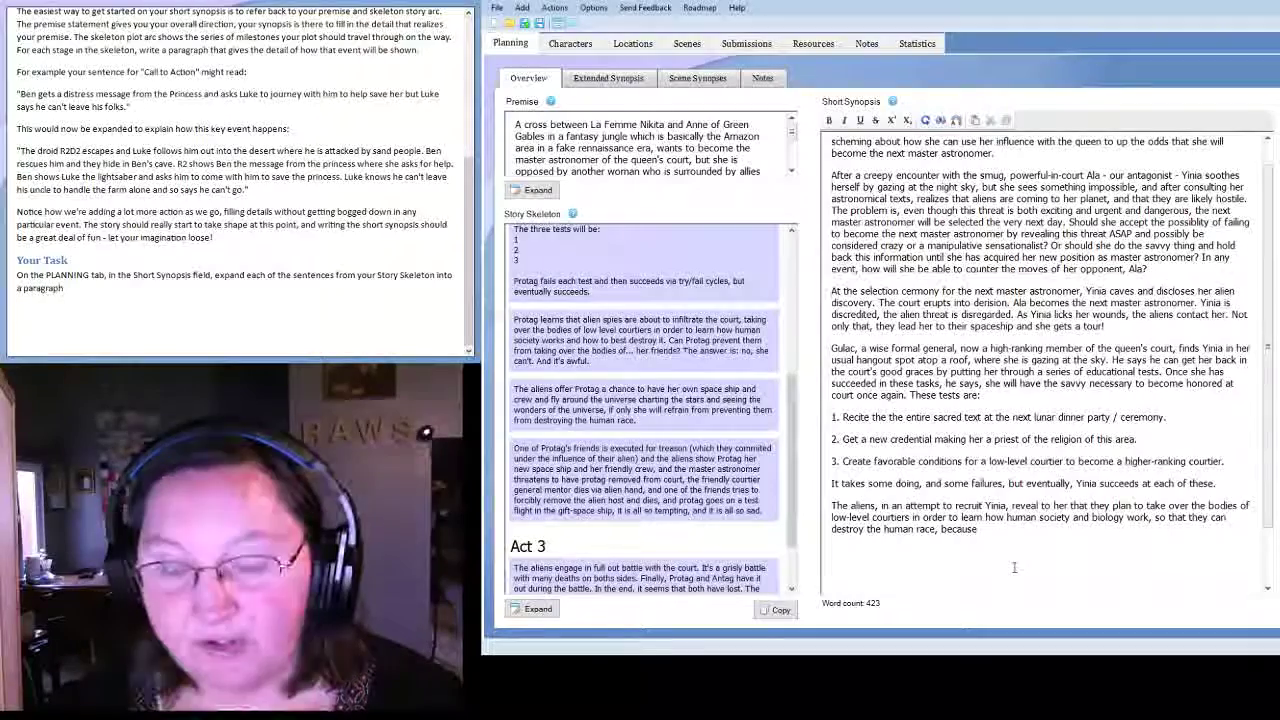
Finish the aliens sentence with "humans inadvertantly, stupidly, destroyed a large segment of their population.".
click(1098, 546)
click(1038, 530)
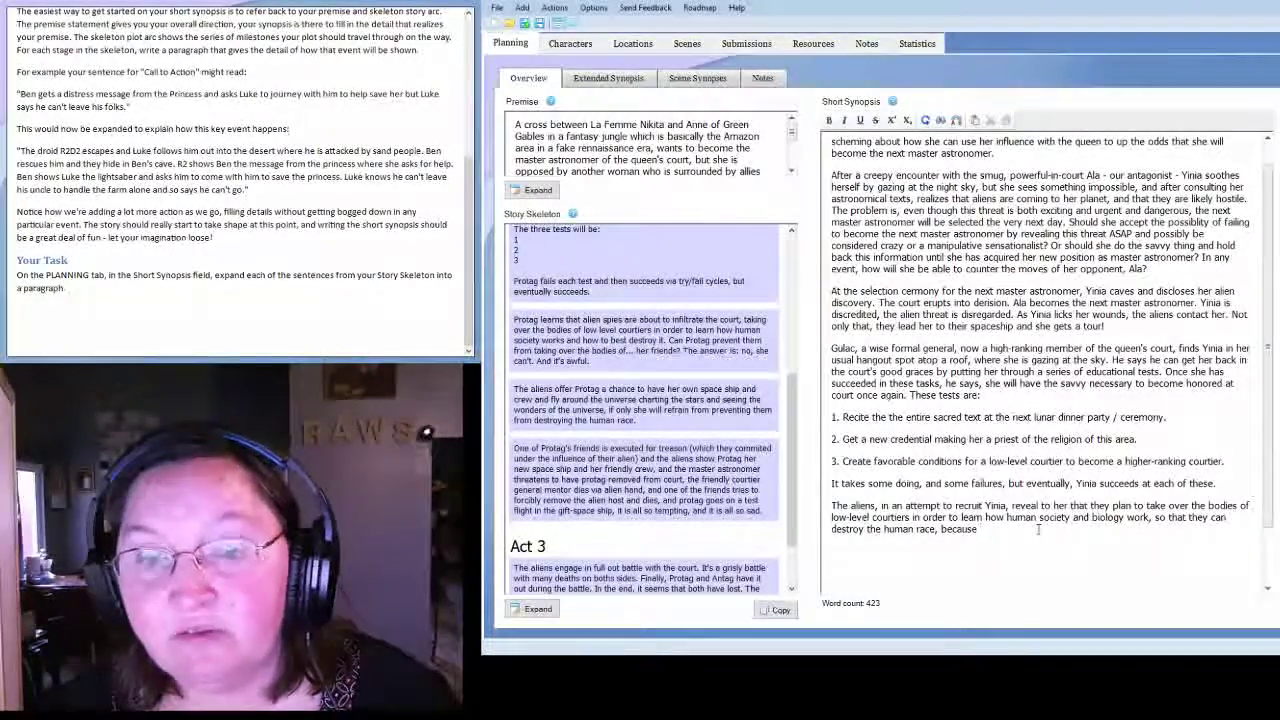
text(humans inadvertantly, stupidly, destroyed a)
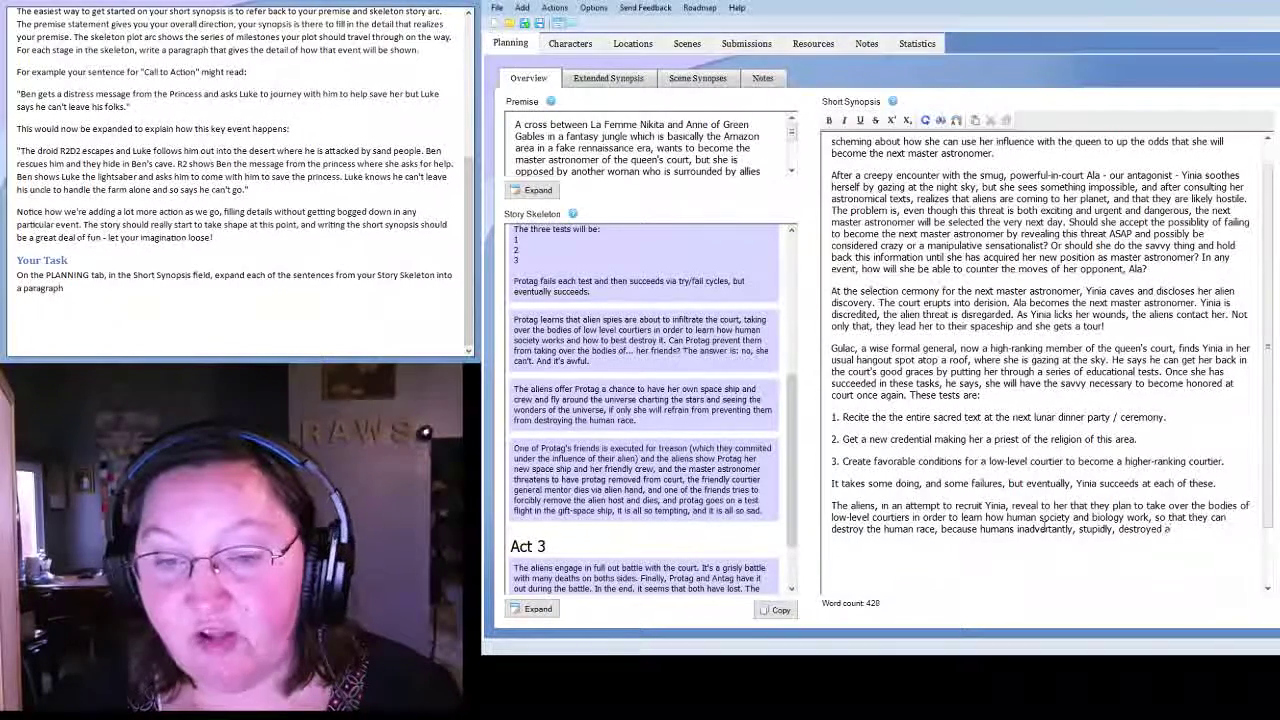
text( large segment of their population.)
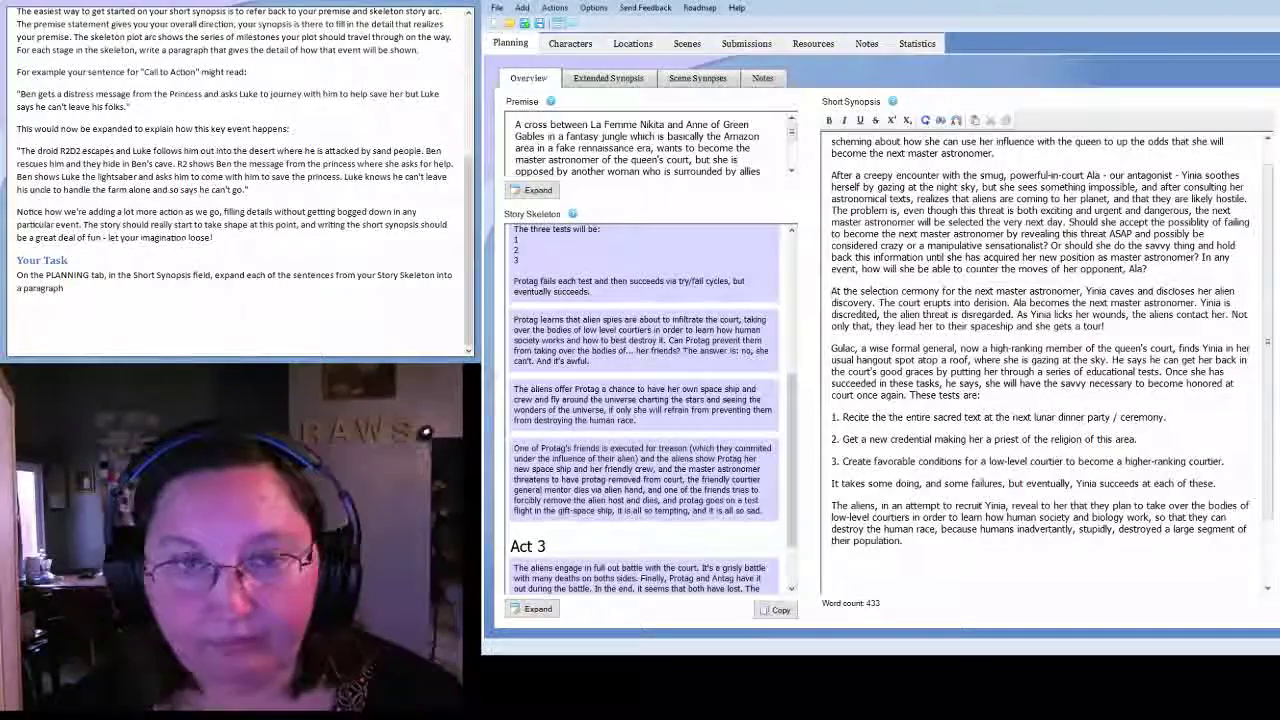
text(.)
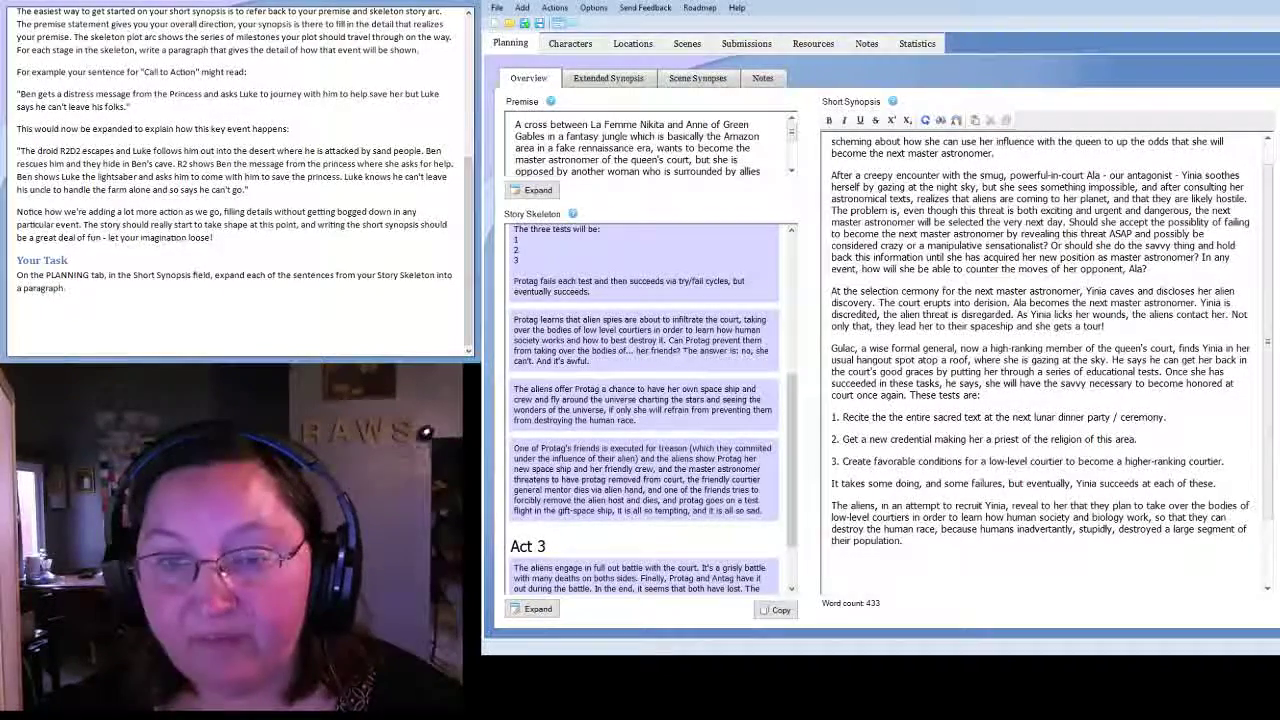
key(BackSpace)
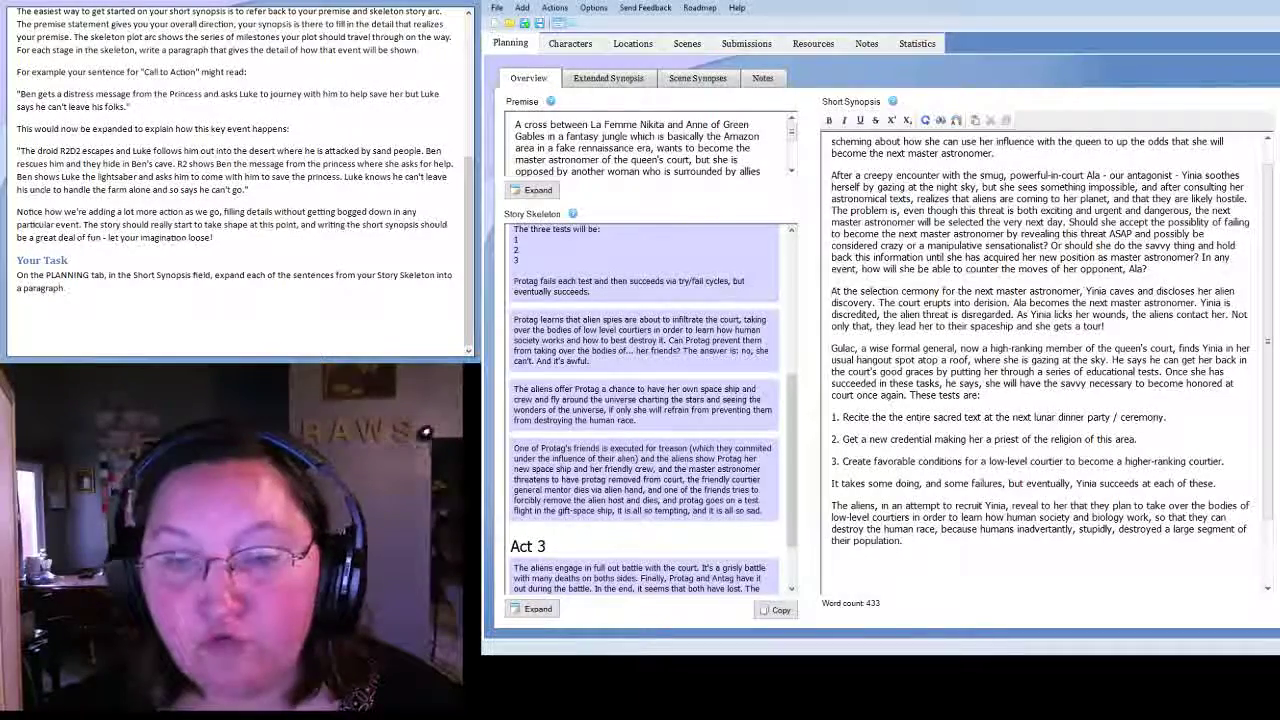
text(.)
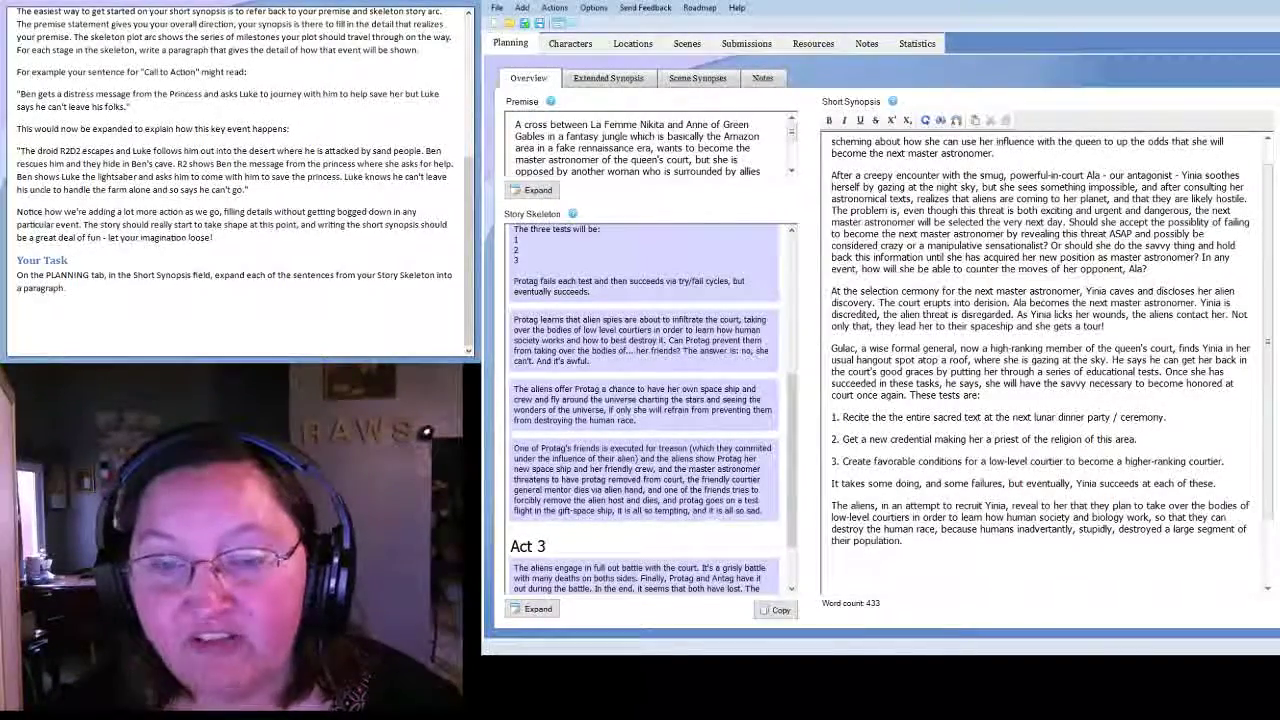
key(BackSpace)
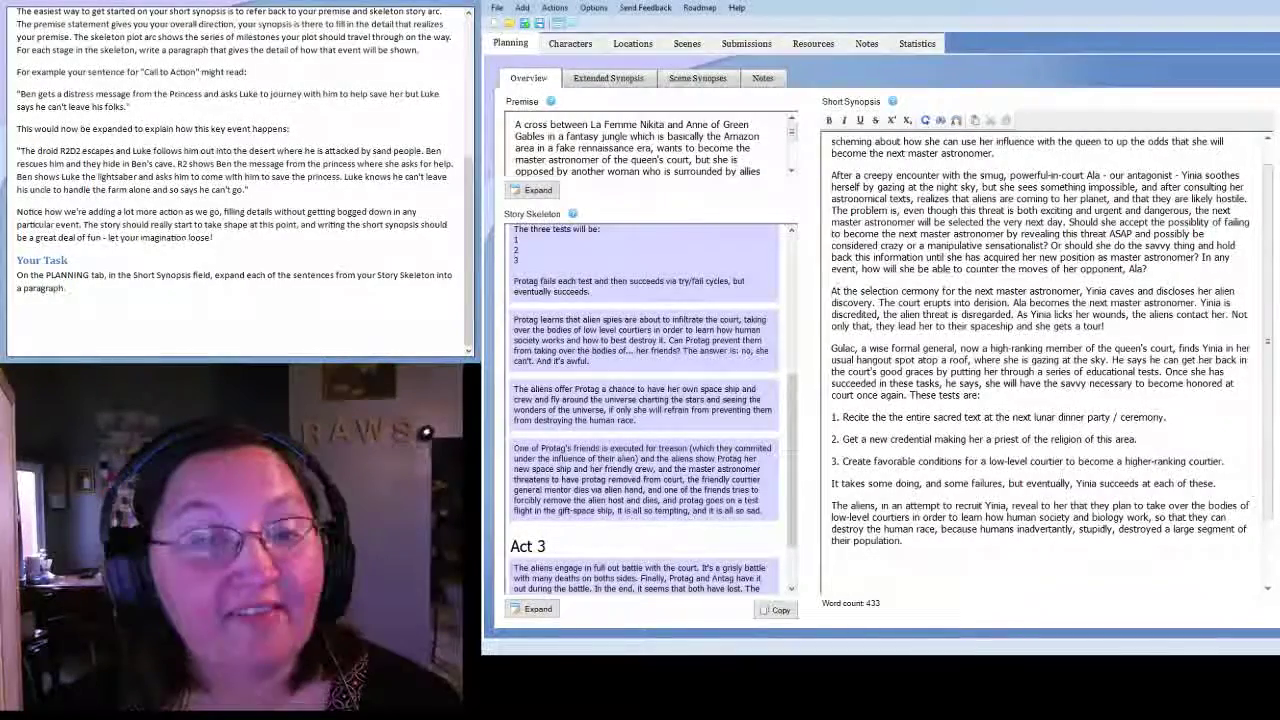
key(BackSpace)
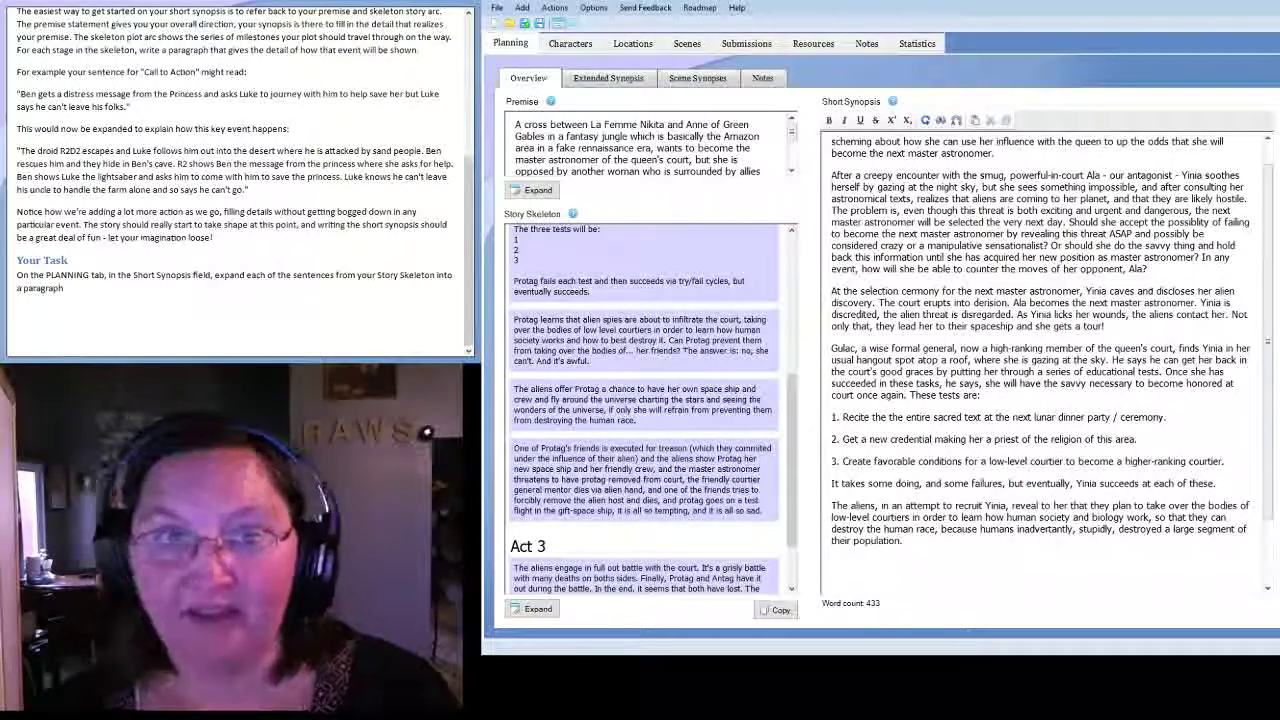
key(BackSpace)
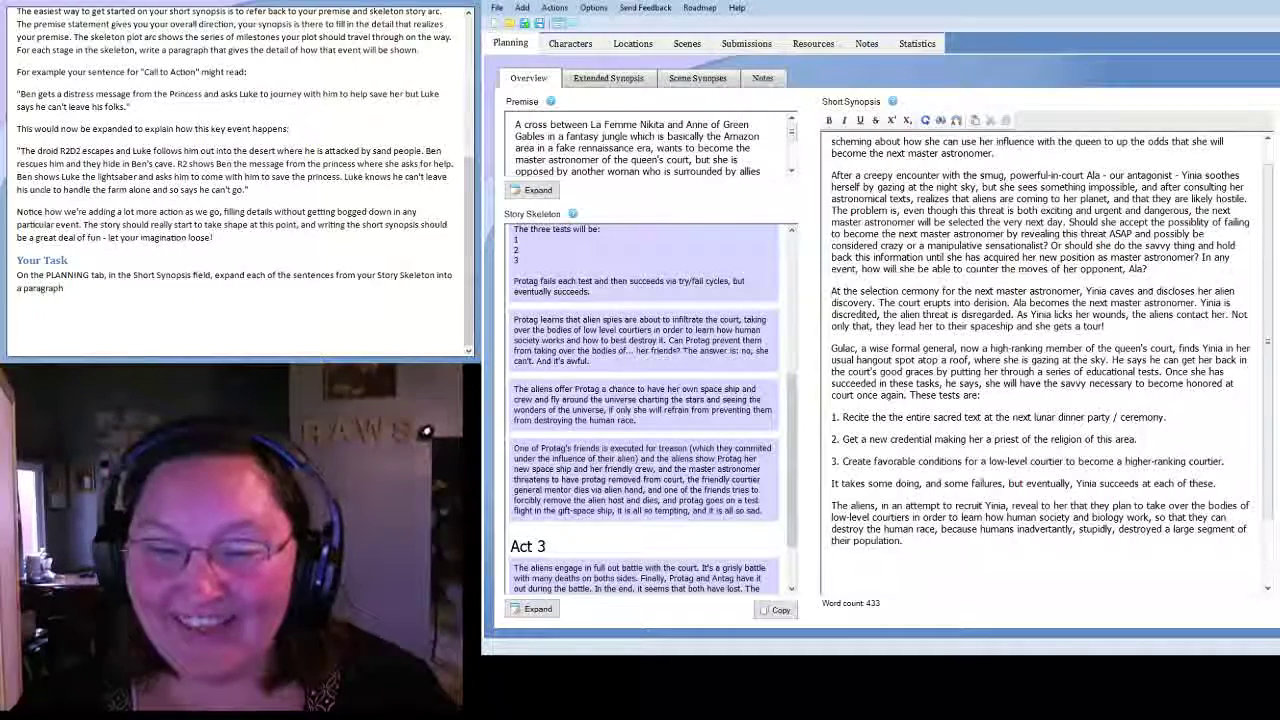
text(.)
key(BackSpace)
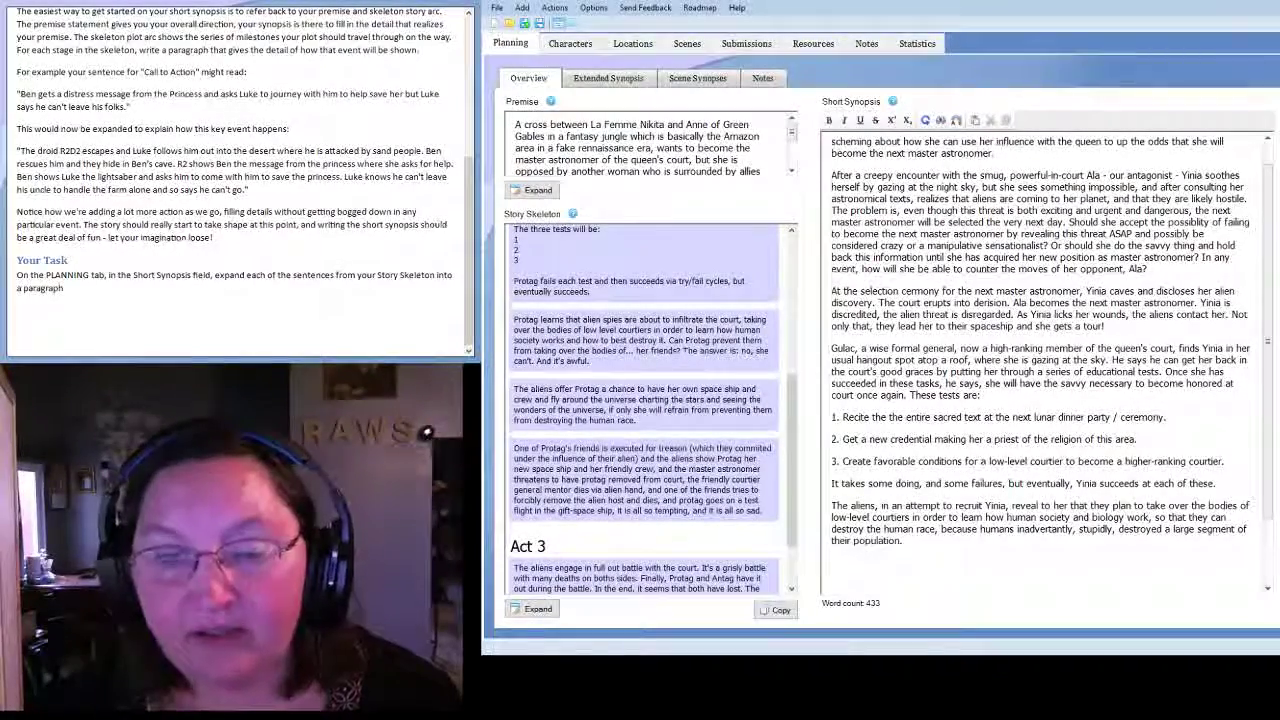
key(BackSpace)
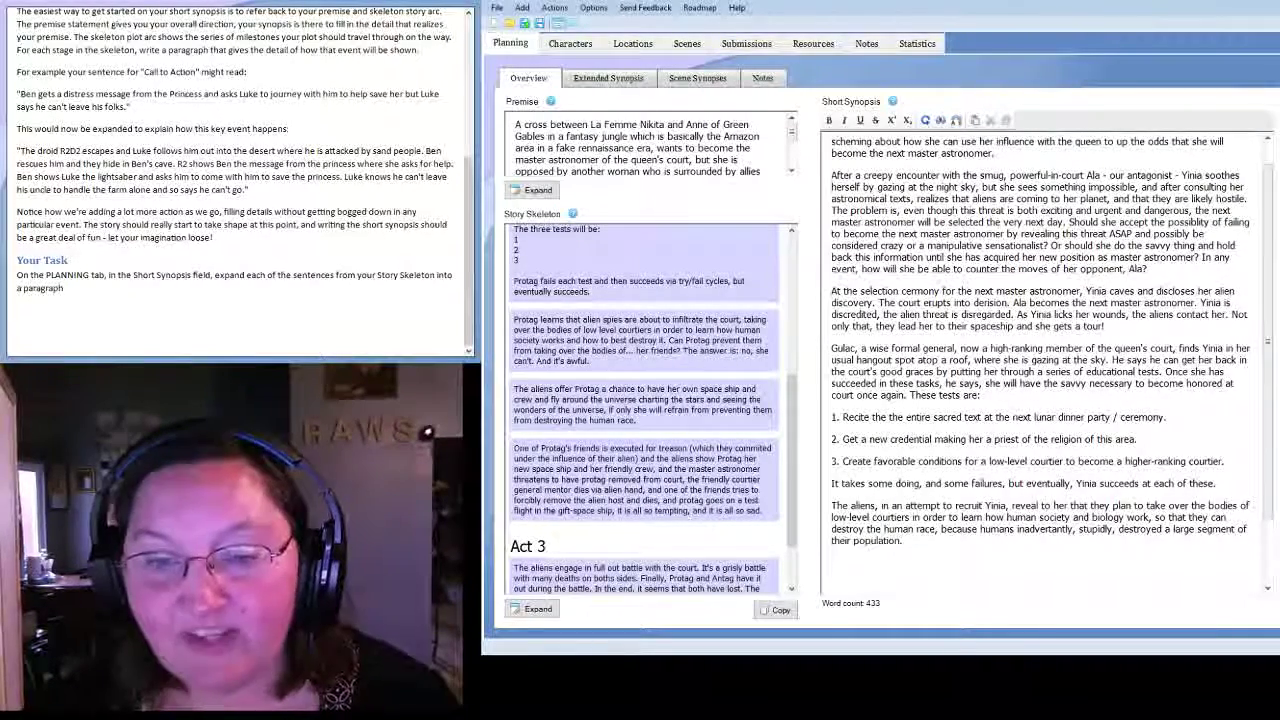
text(.)
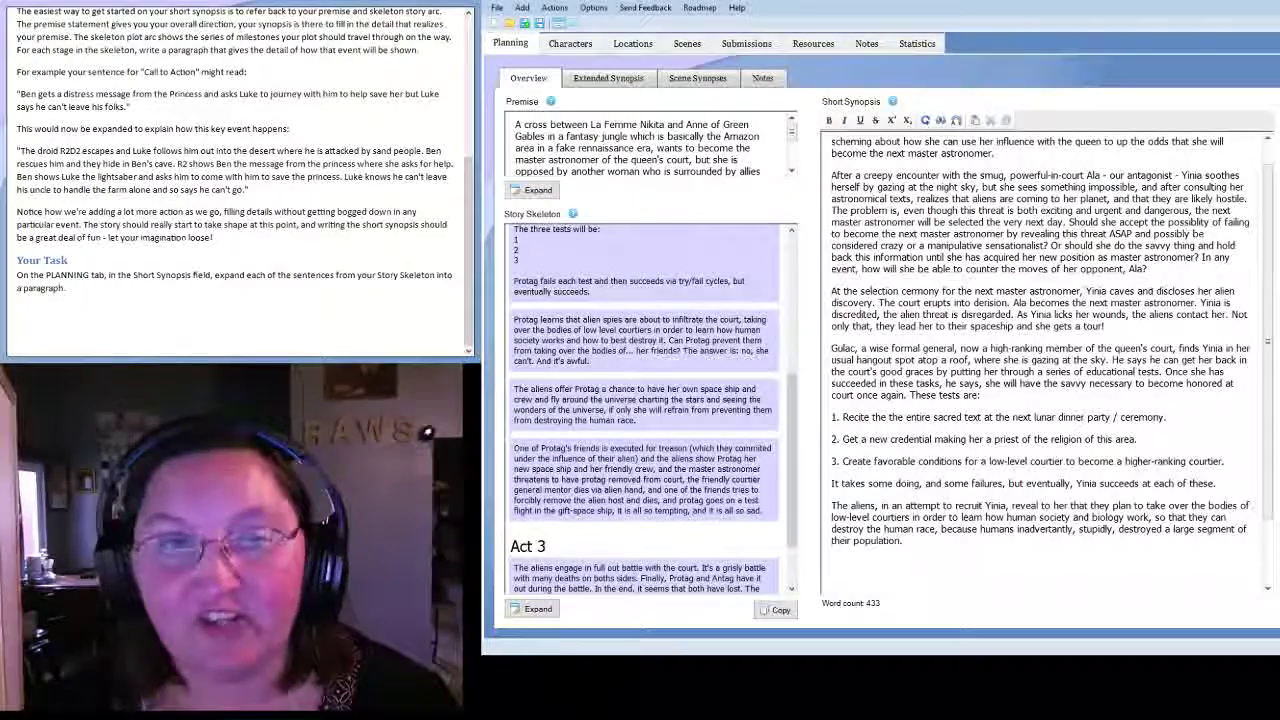
key(BackSpace)
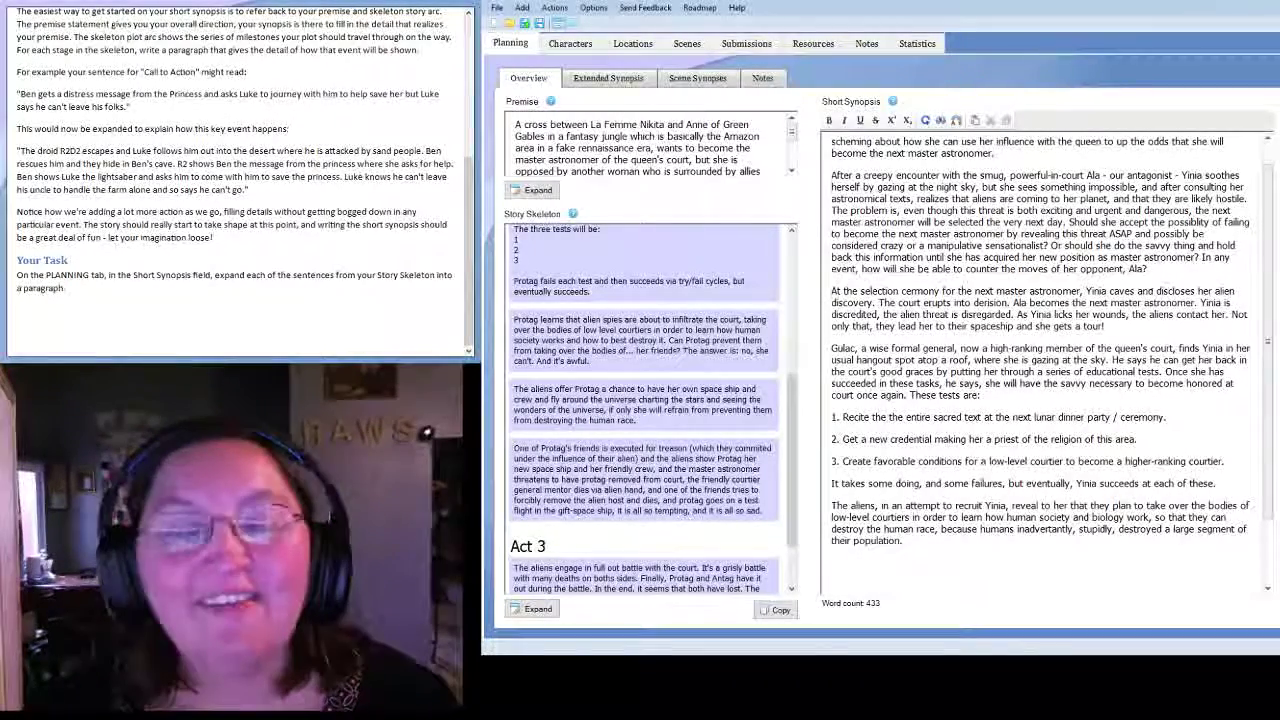
key(BackSpace)
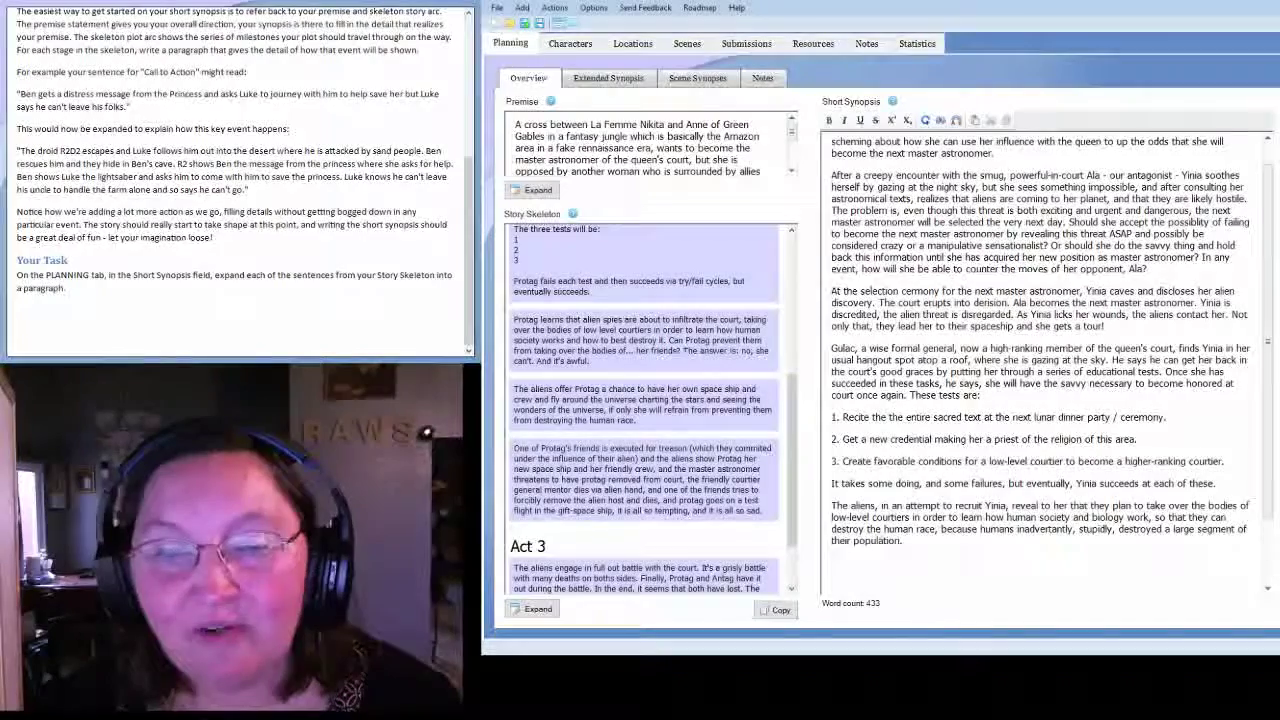
text(.)
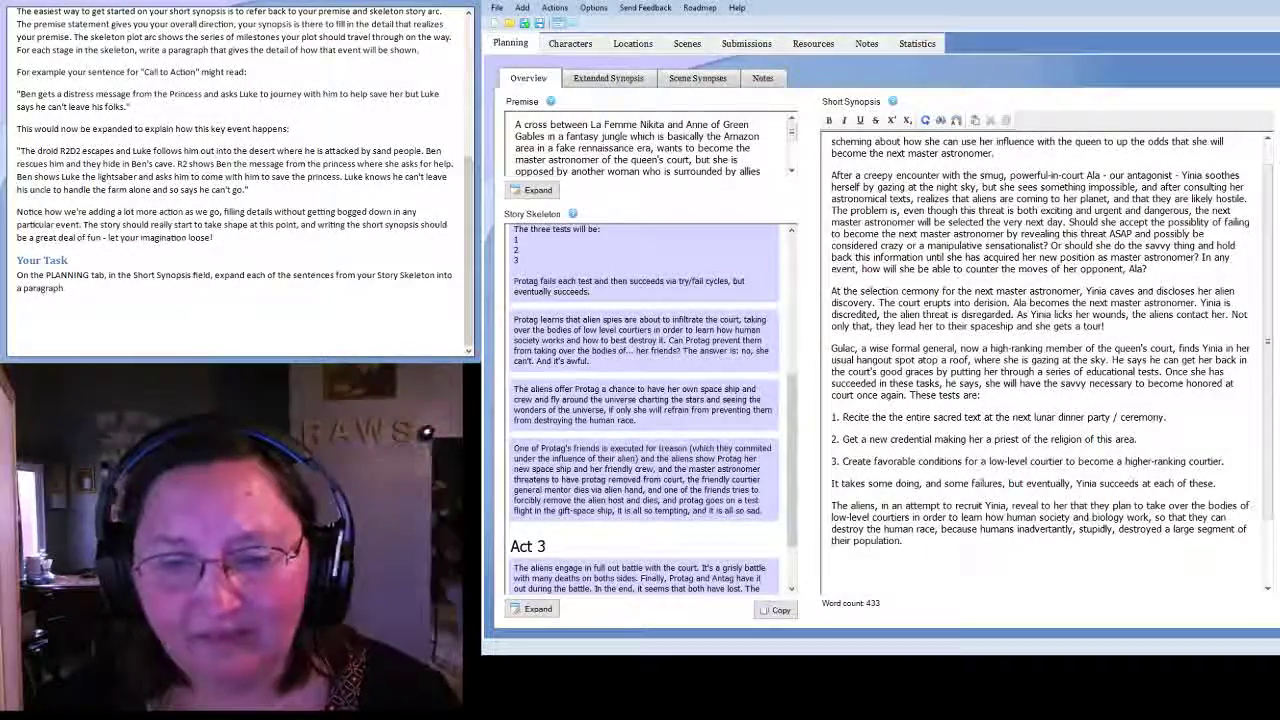
key(BackSpace)
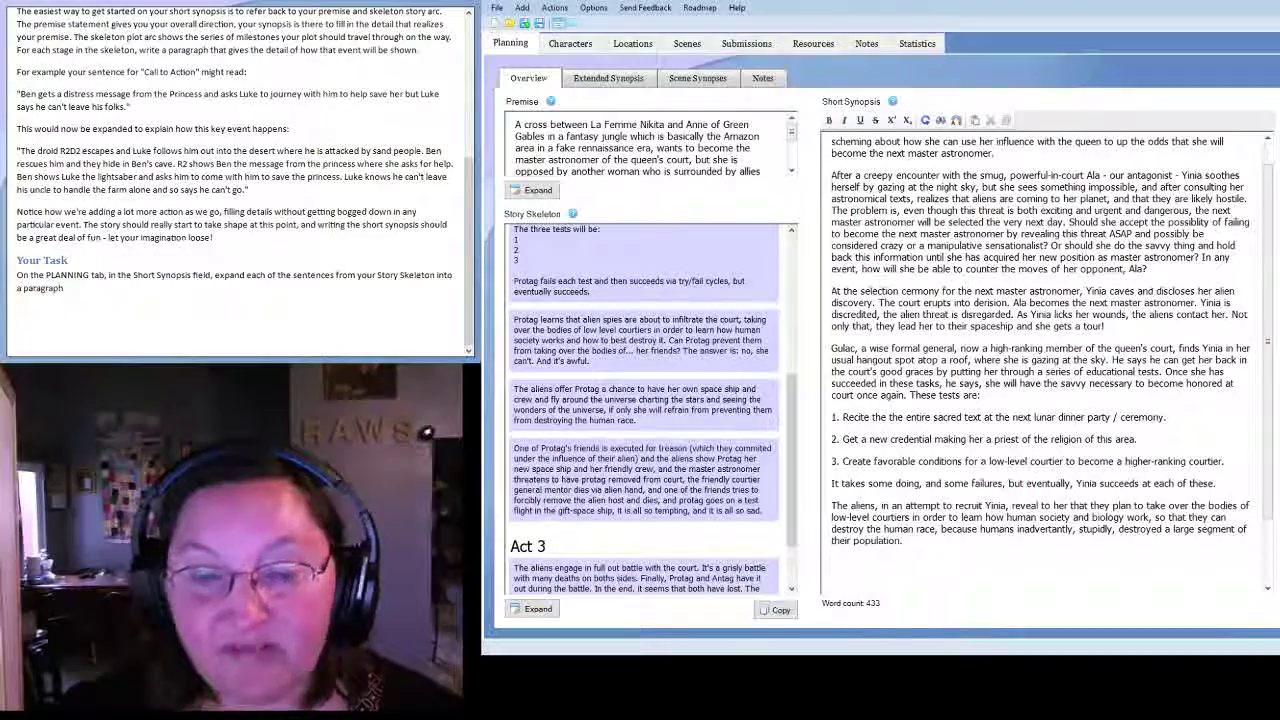
text(.)
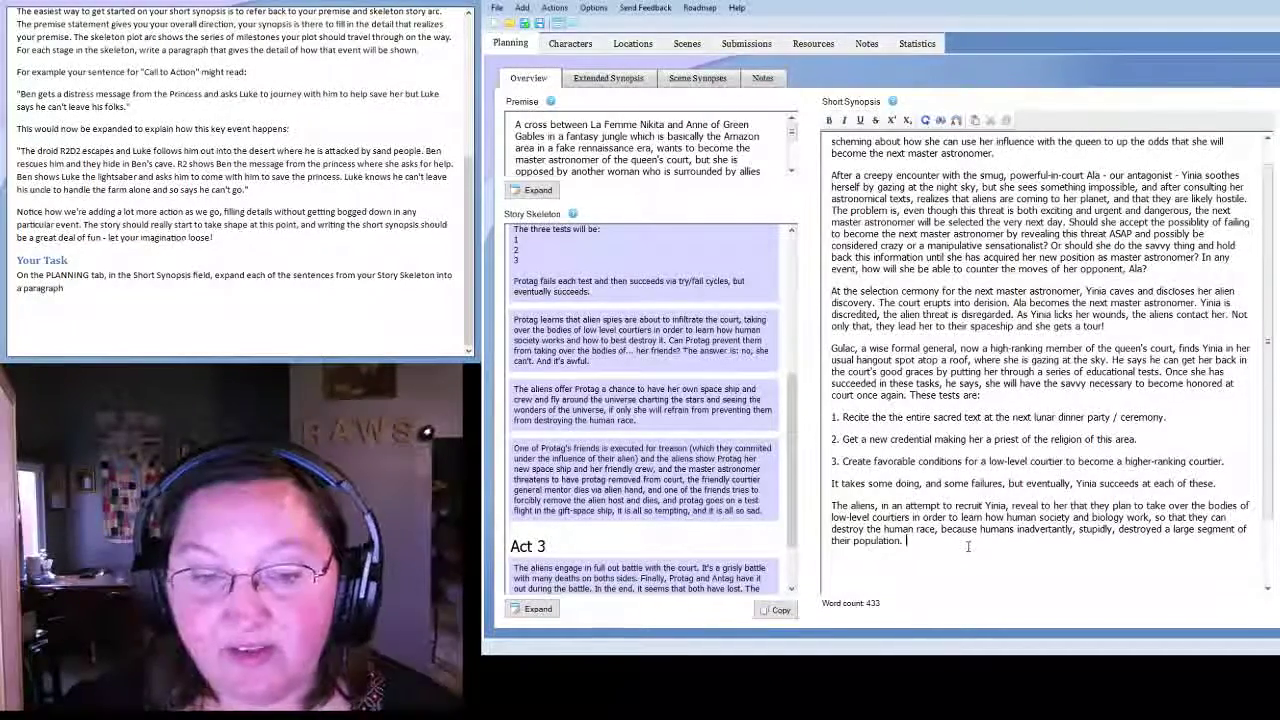
Add the sentence "The aliens are named: THE BOGGEN." to the end of the short synopsis's last paragraph.
text( Th)
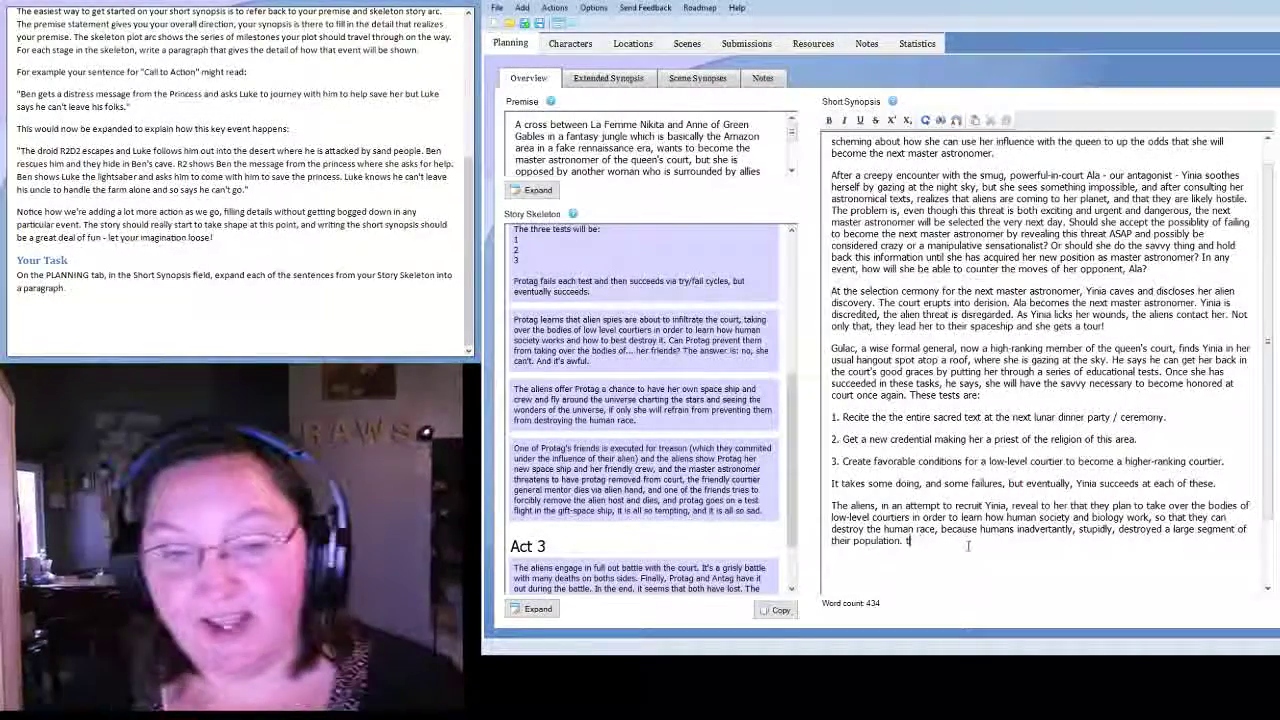
text(e aliens are nami)
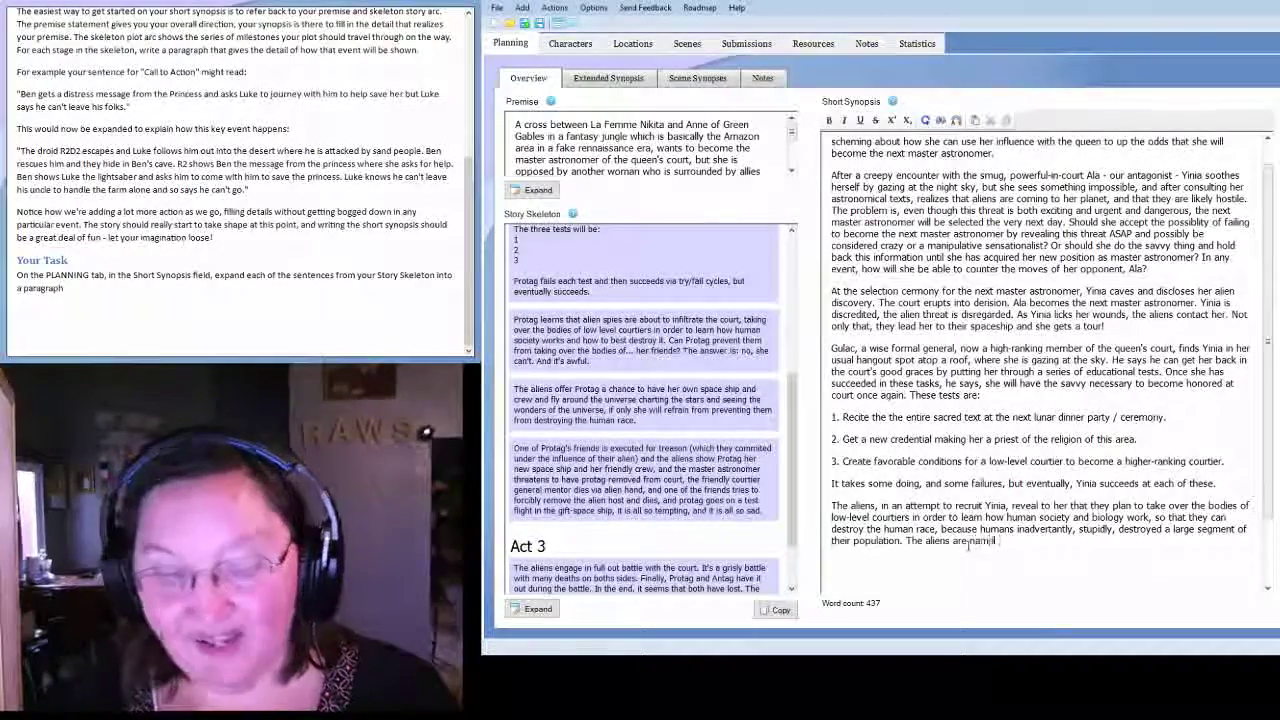
key(BackSpace)
text(ed:)
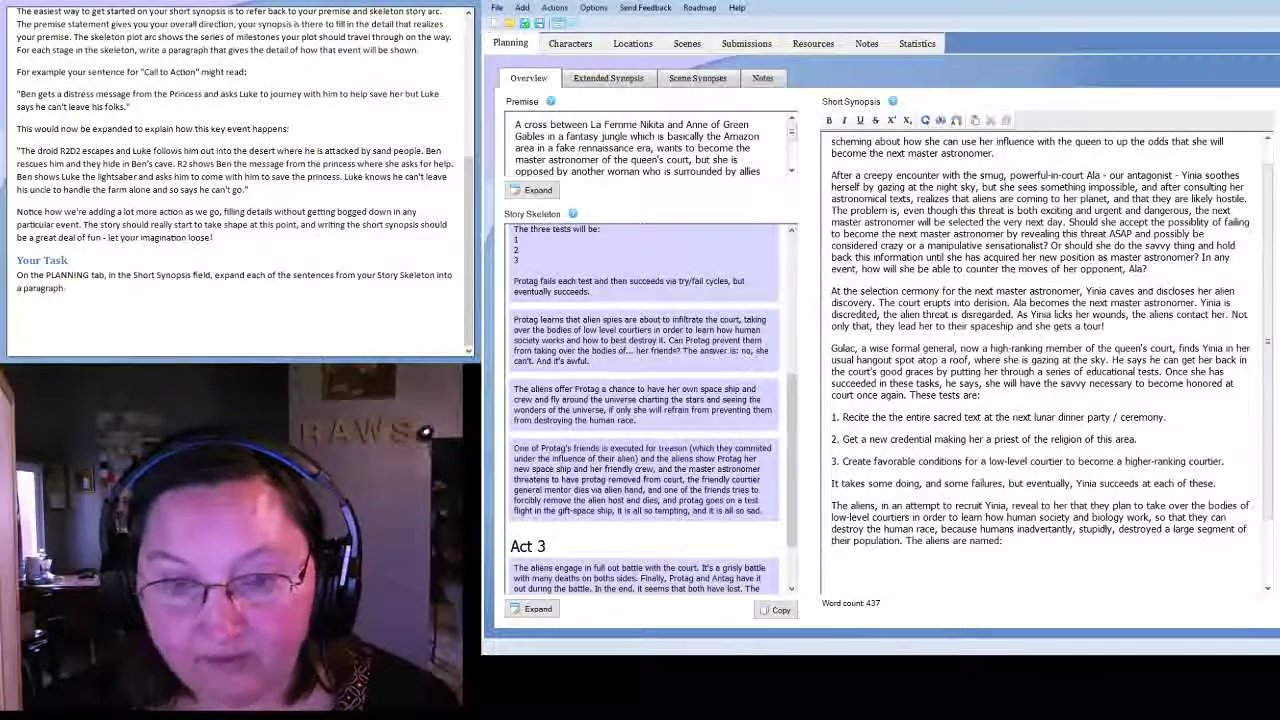
text(THE BOGGEN.)
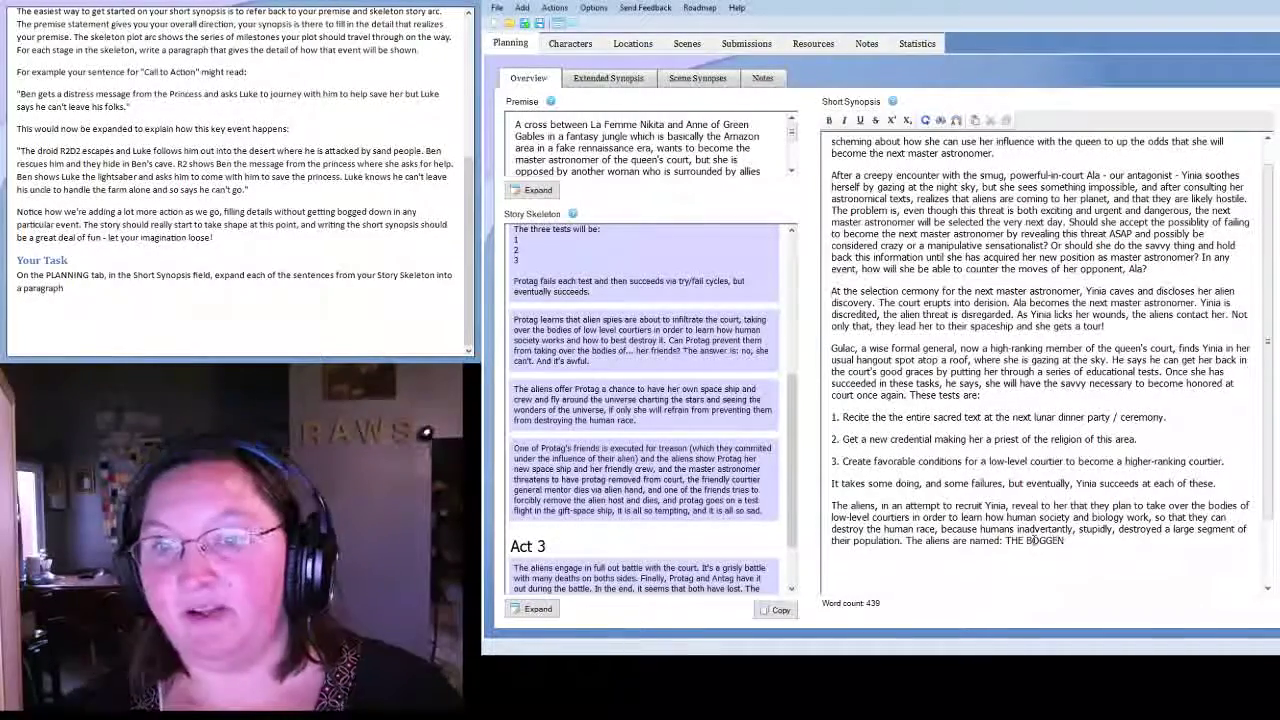
key(Return)
key(Return)
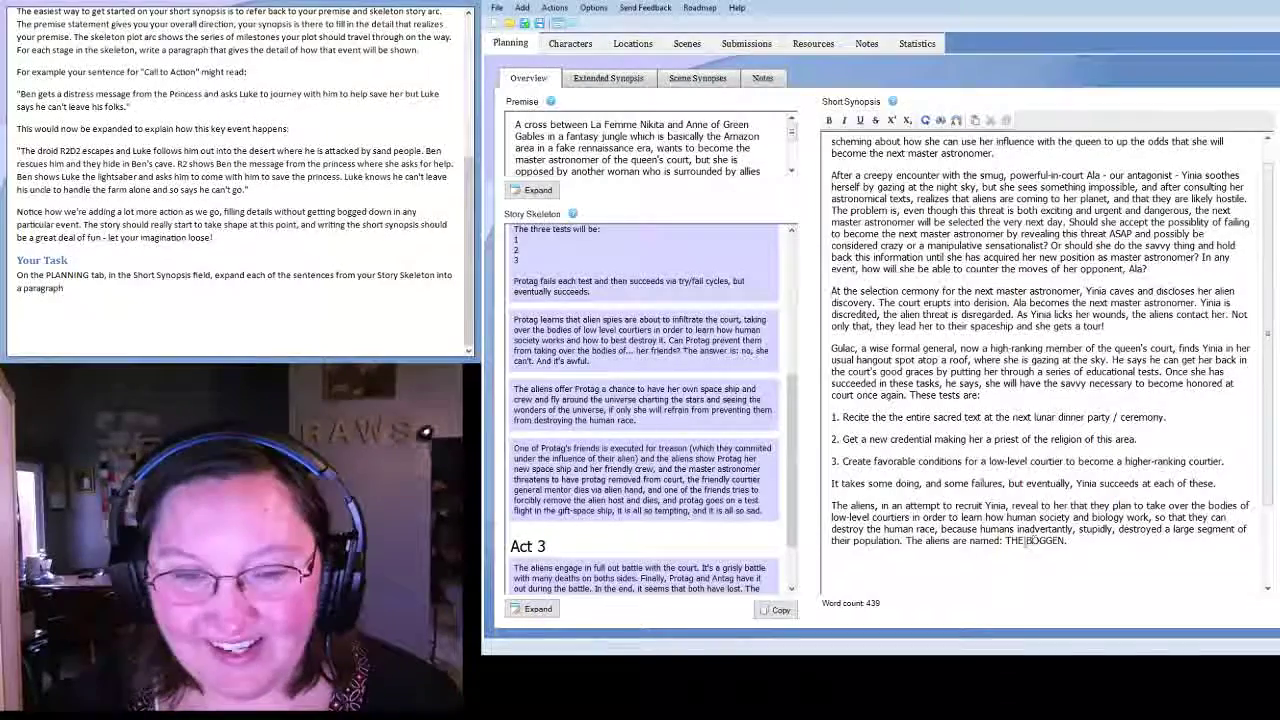
Start a new short synopsis paragraph with "And the people they have selected to take over are Yinia's three friends:".
scroll(1009, 531, down, 1)
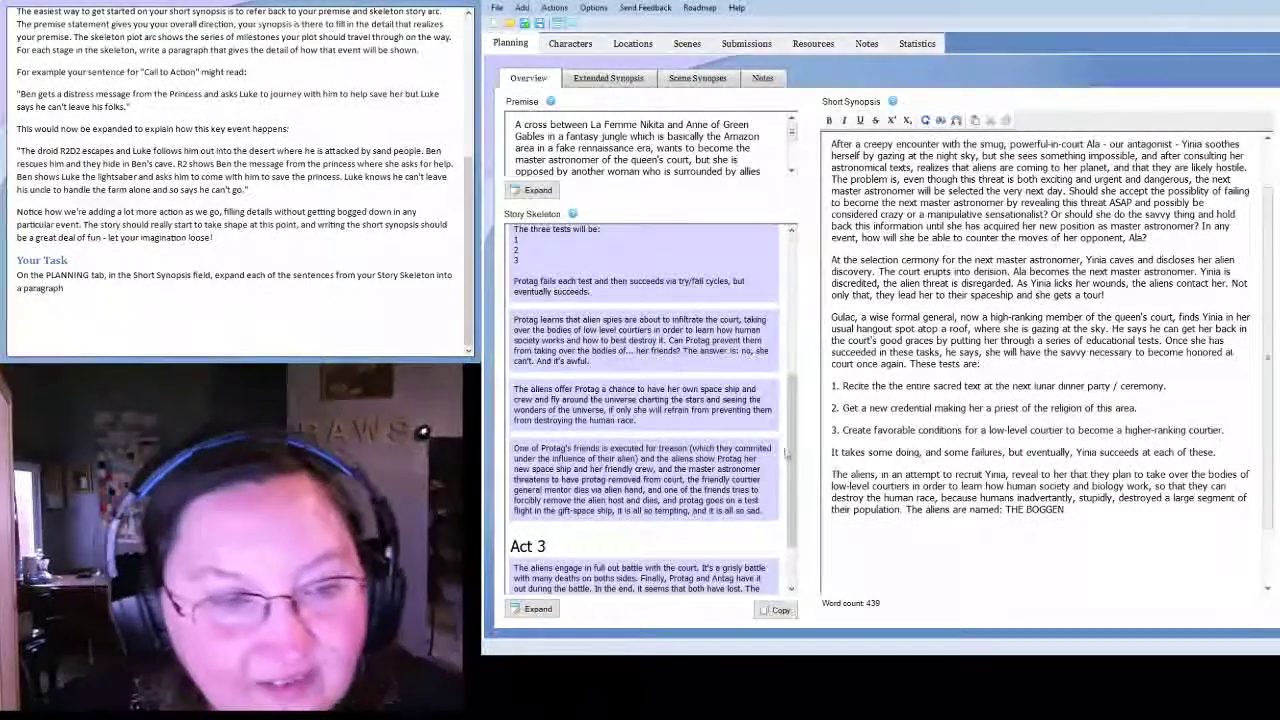
scroll(715, 437, up, 1)
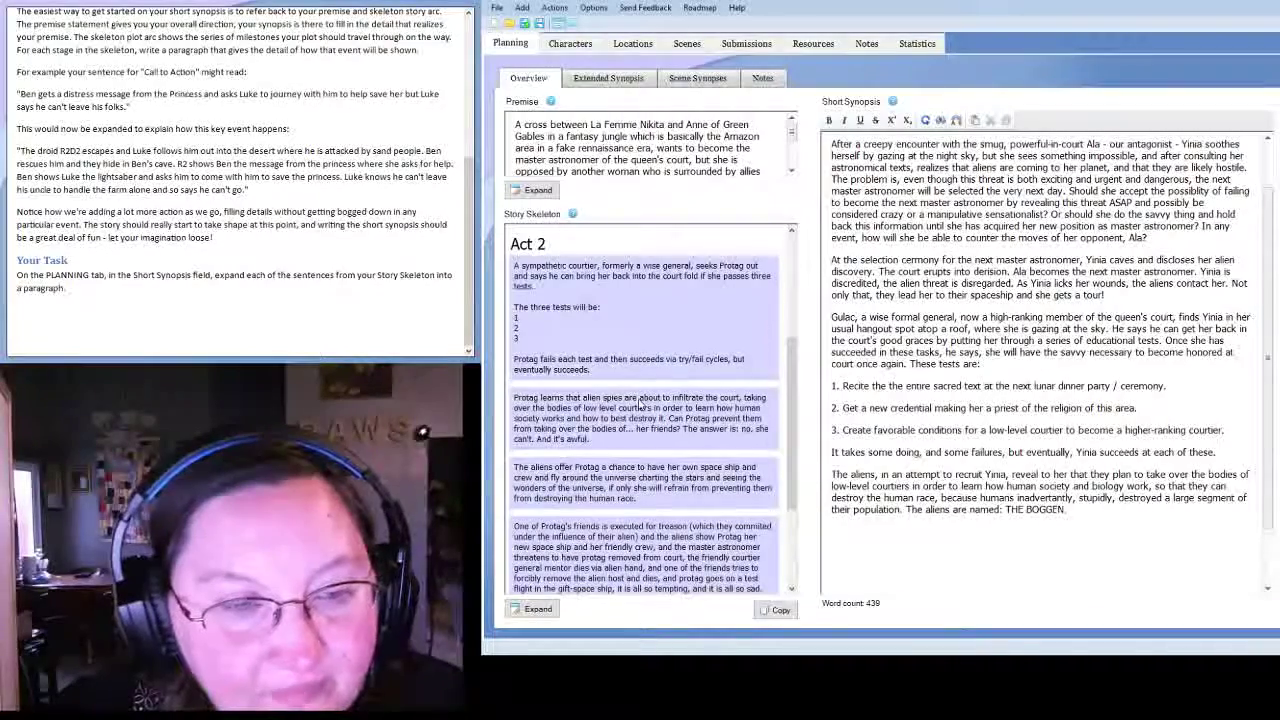
scroll(641, 405, down, 1)
text(.)
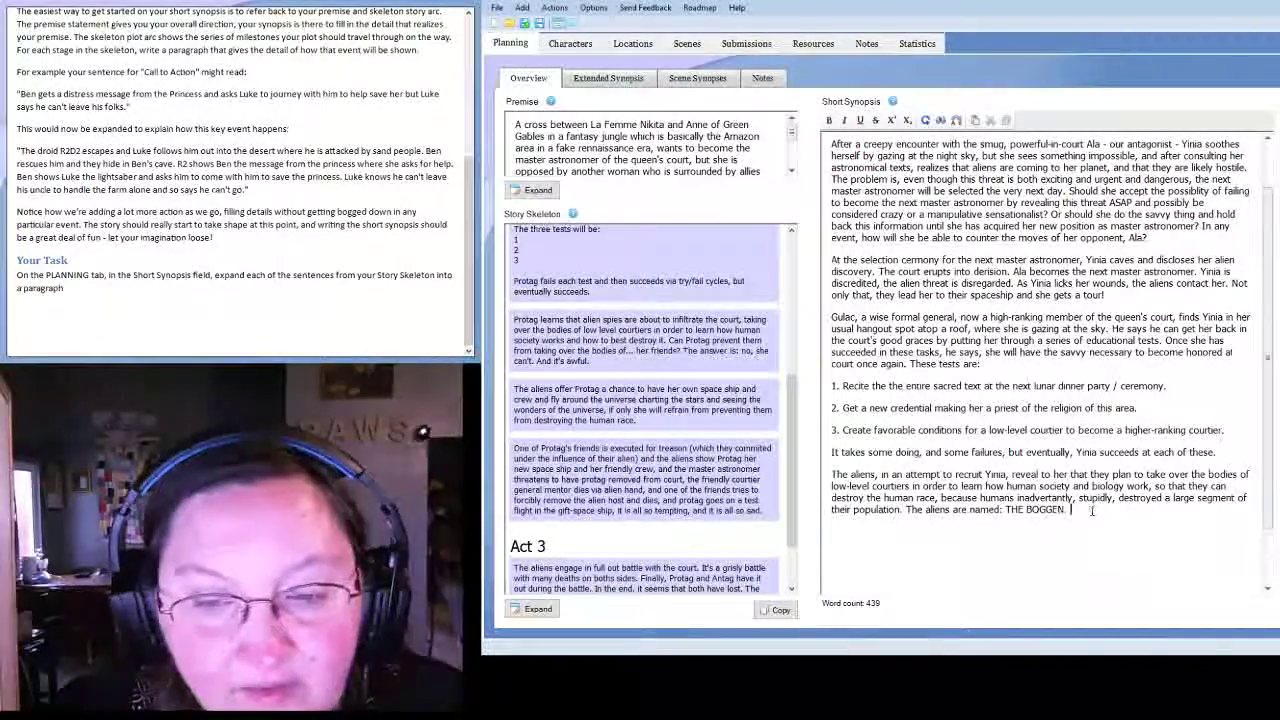
key(Return)
key(Return)
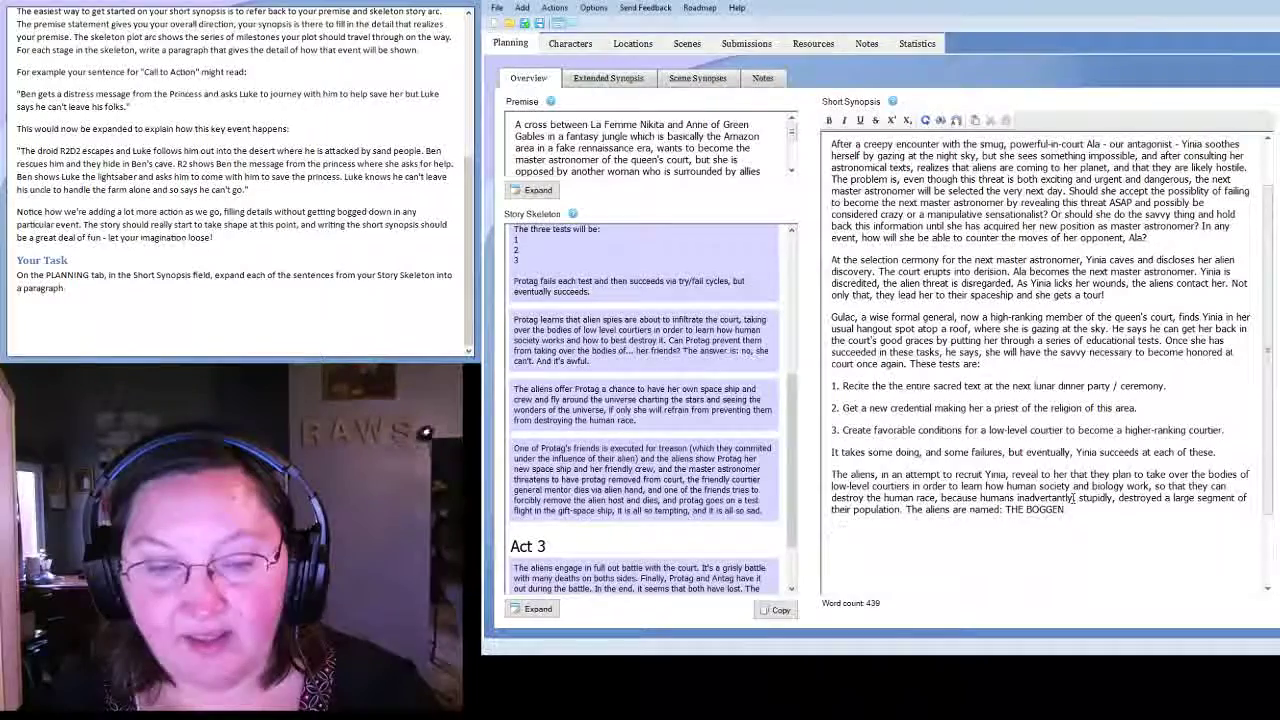
text(And the peopl)
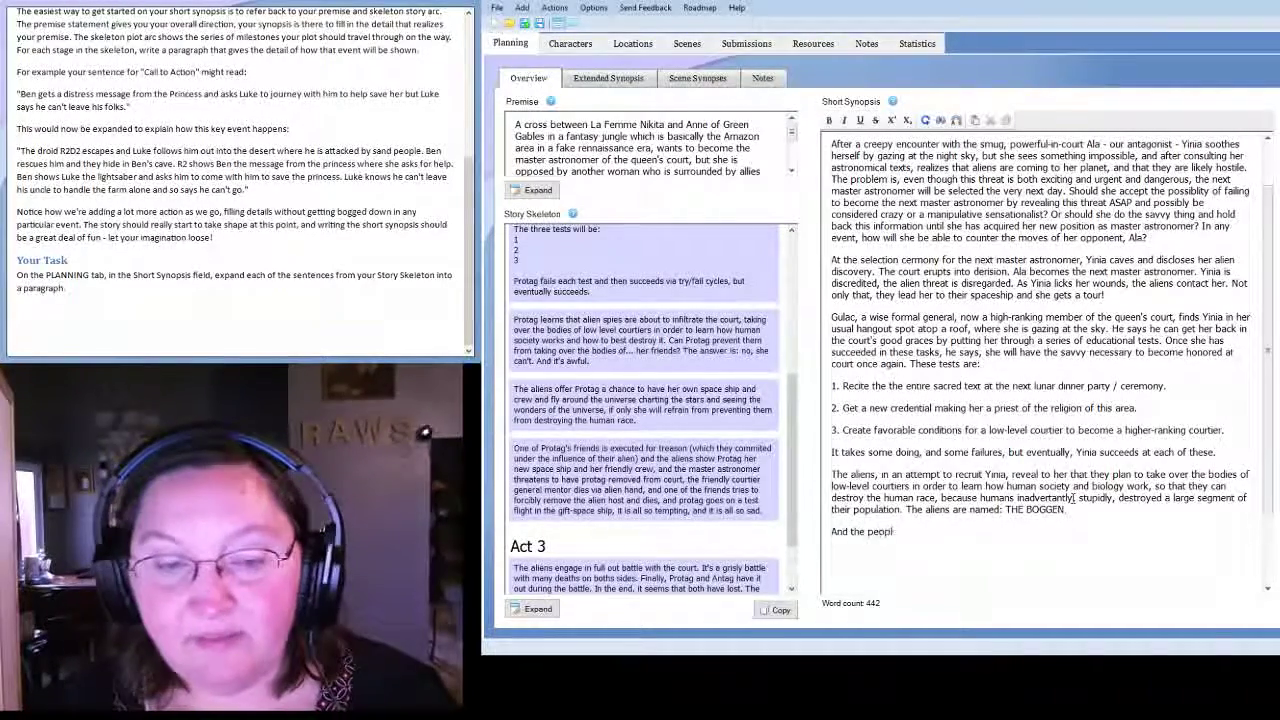
text(e they have selected)
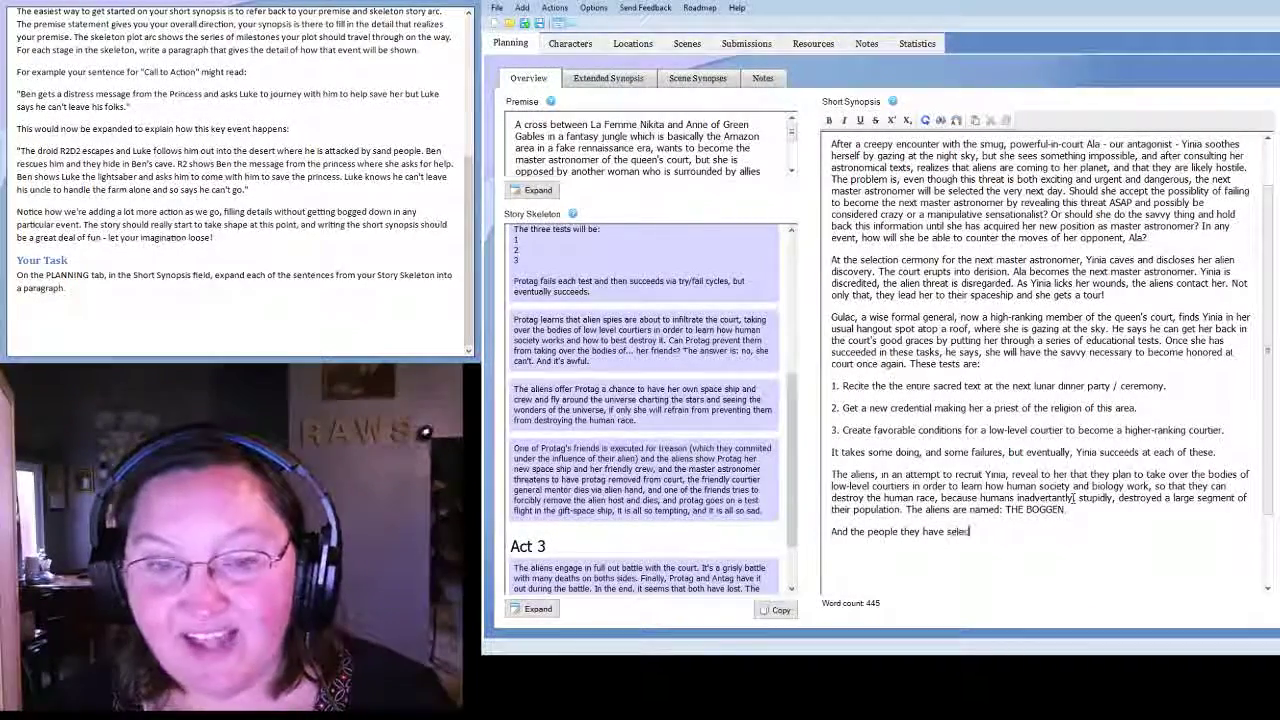
text( to )
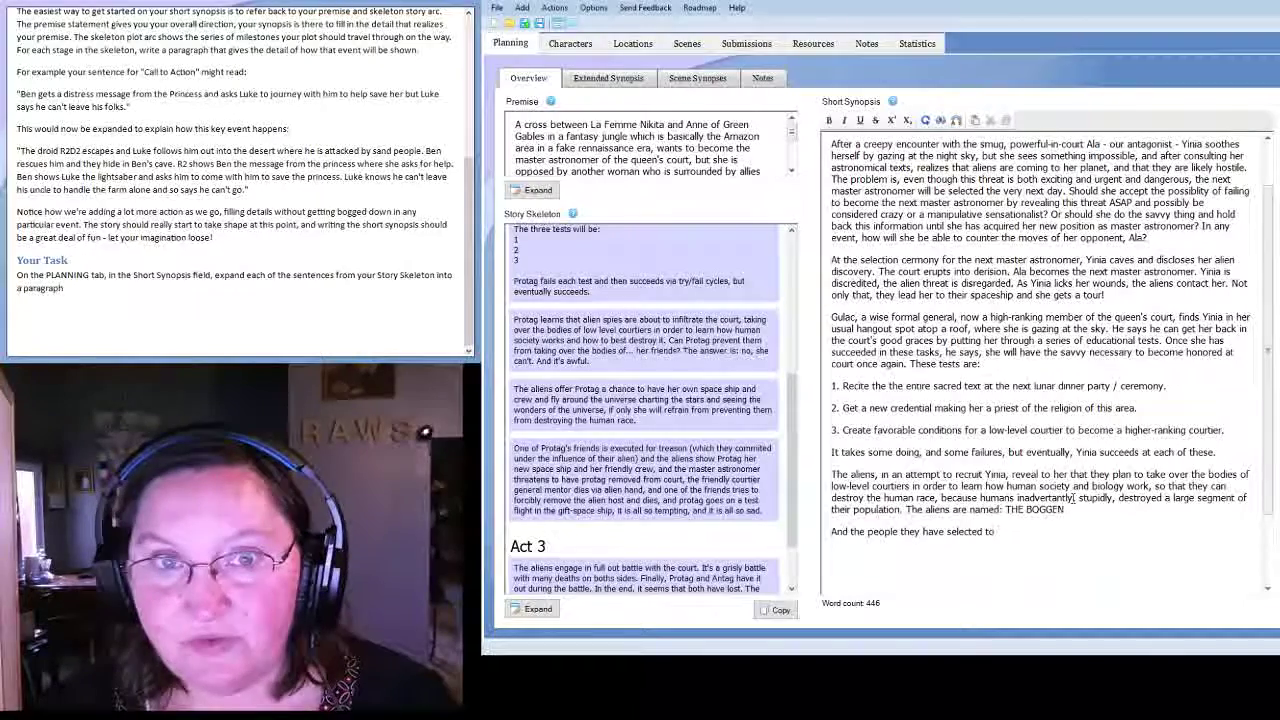
text(take over are Y)
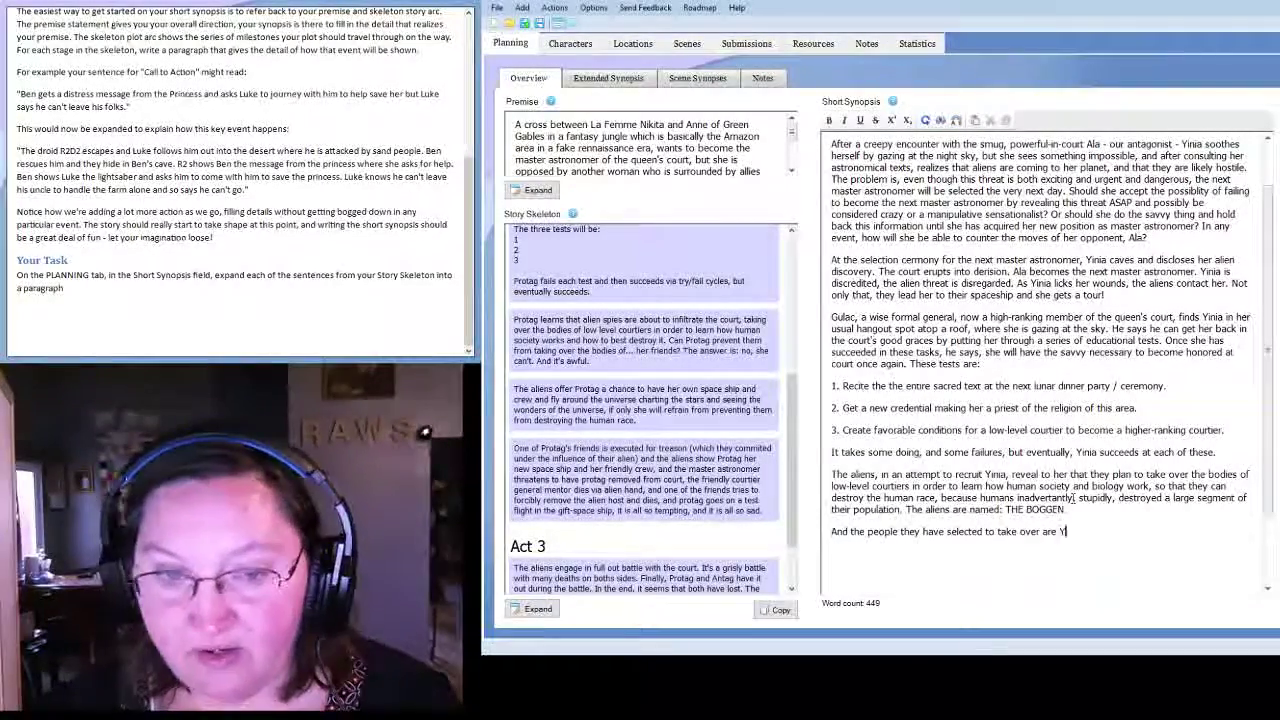
text(inia's three f)
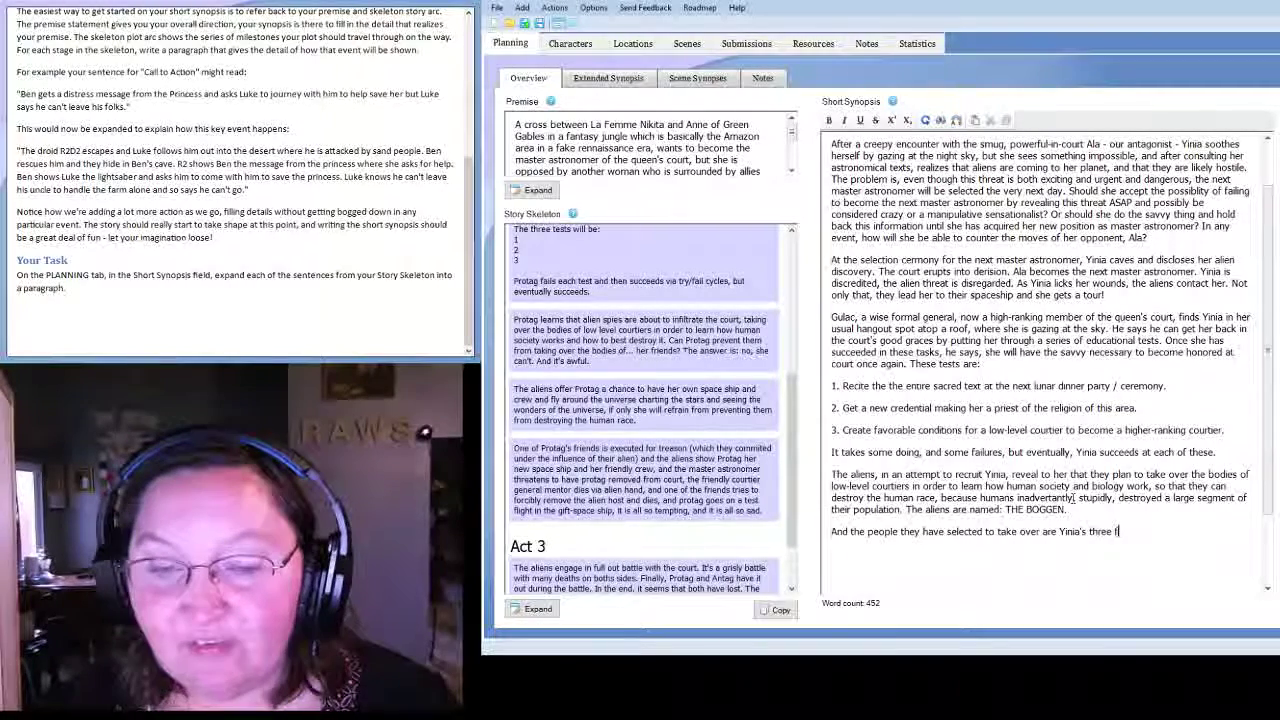
text(riends:)
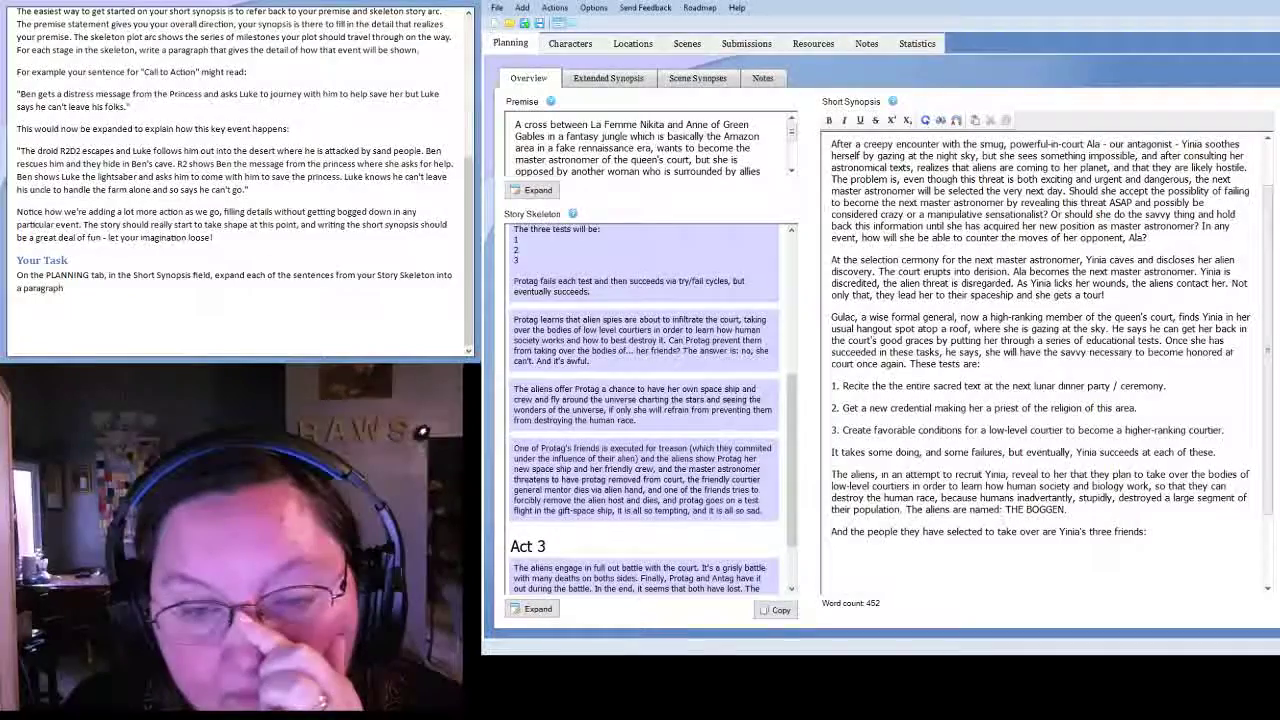
text(.)
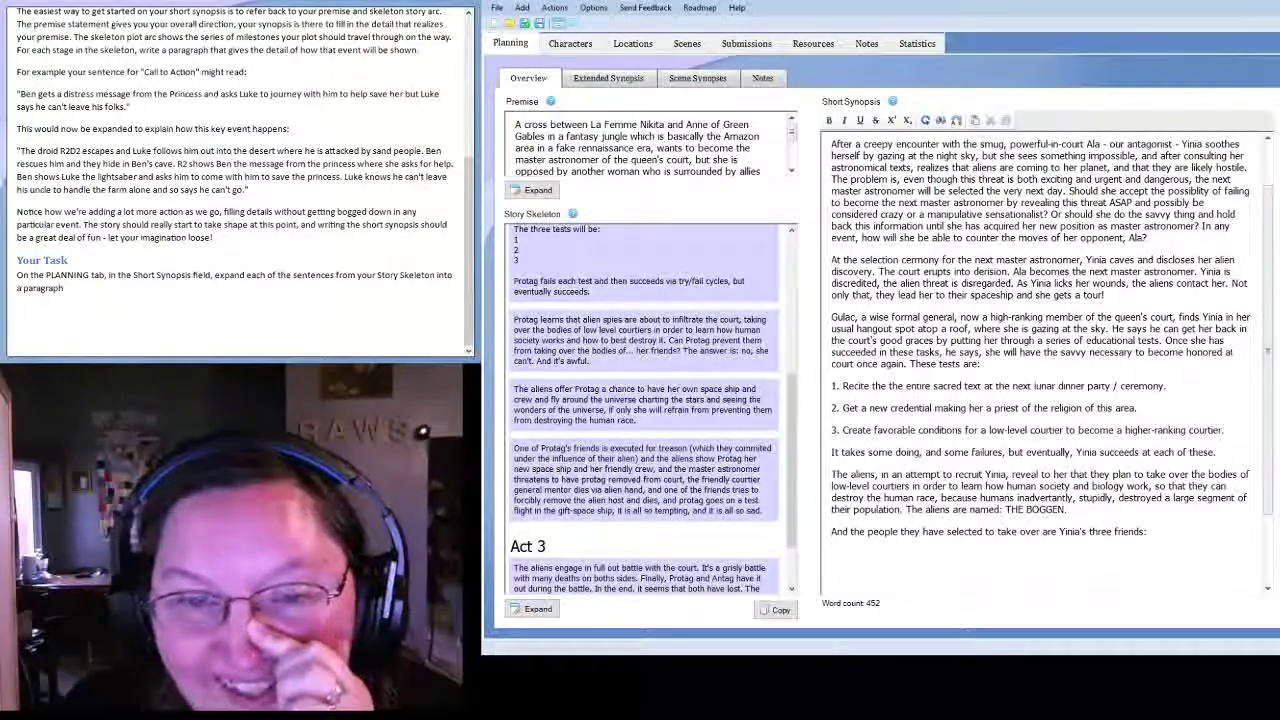
key(BackSpace)
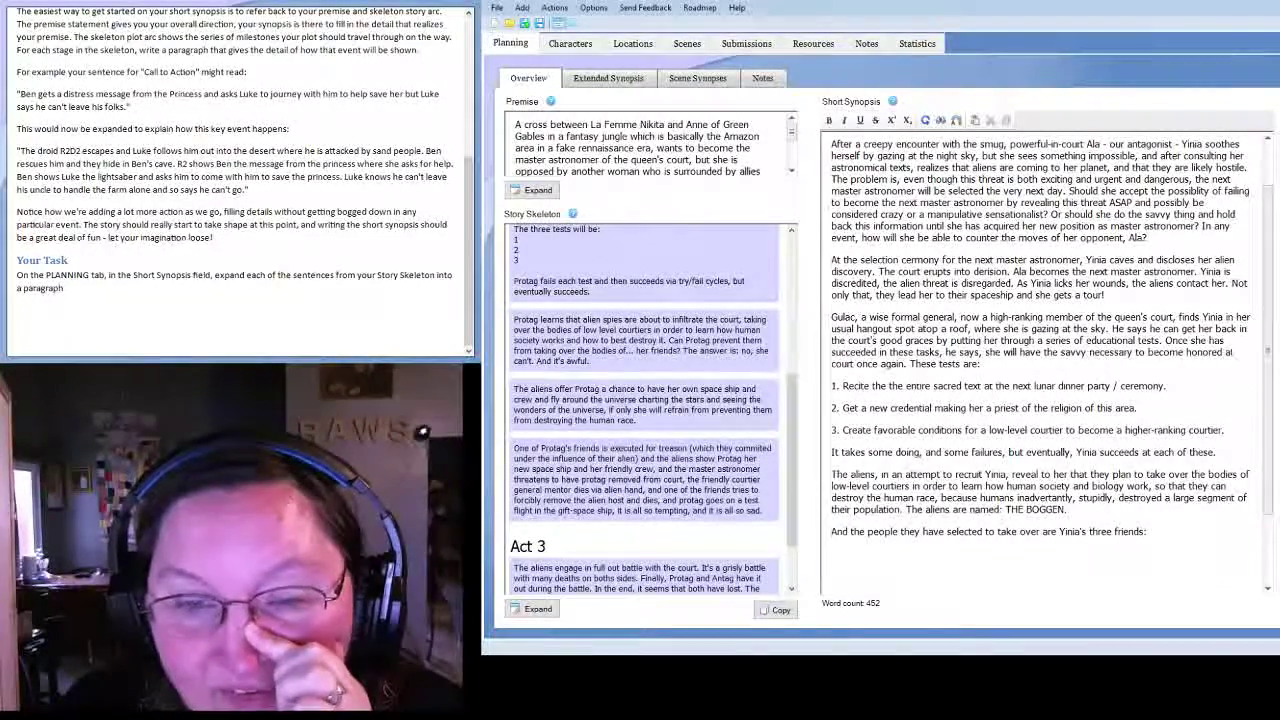
text(.)
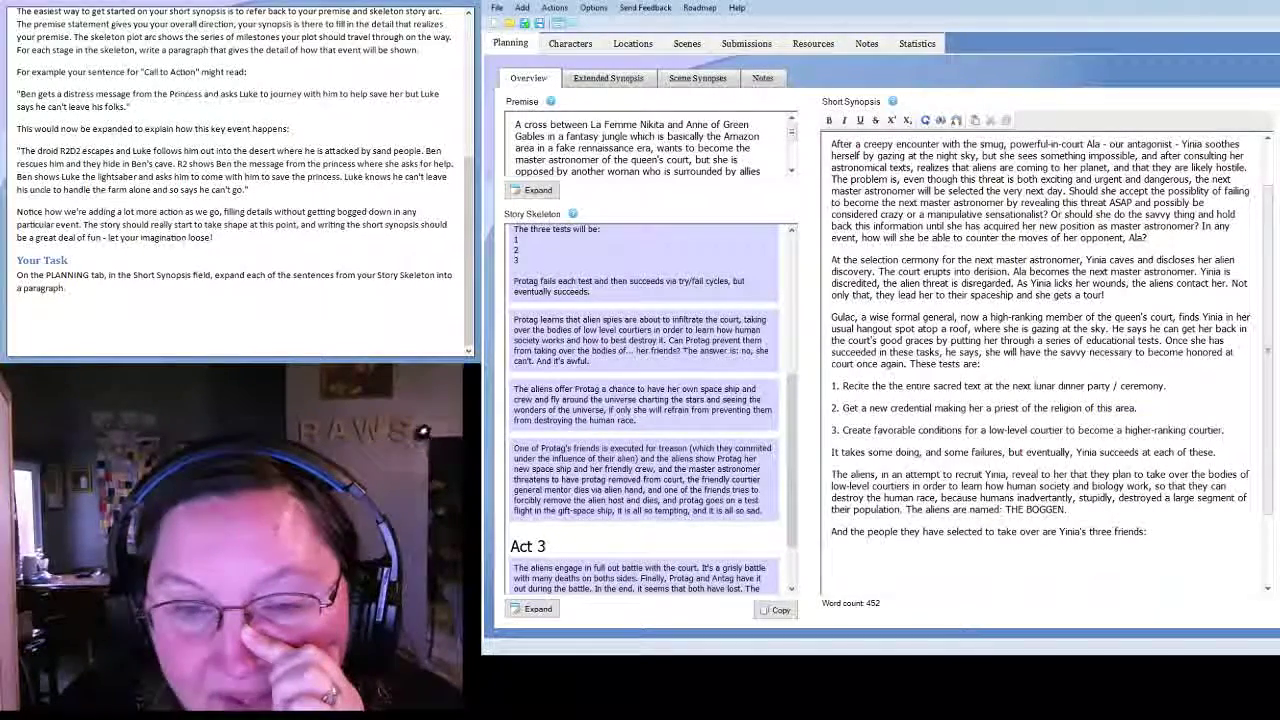
key(BackSpace)
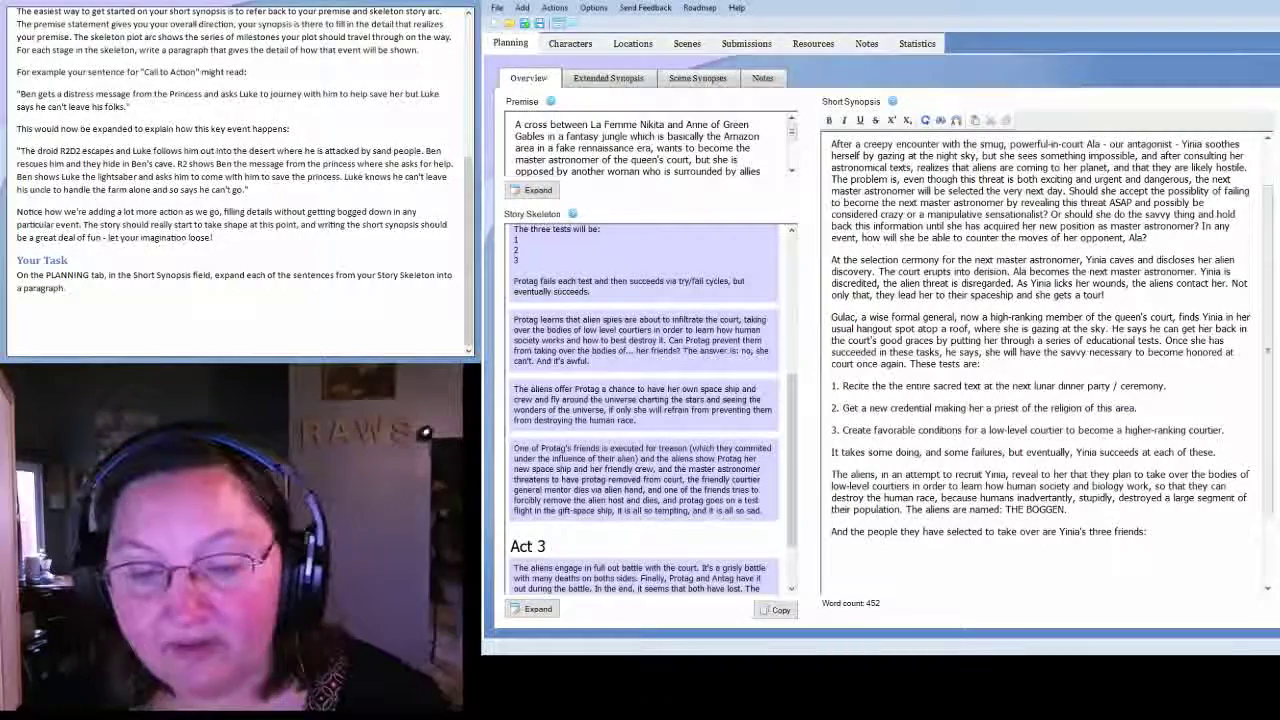
text(.)
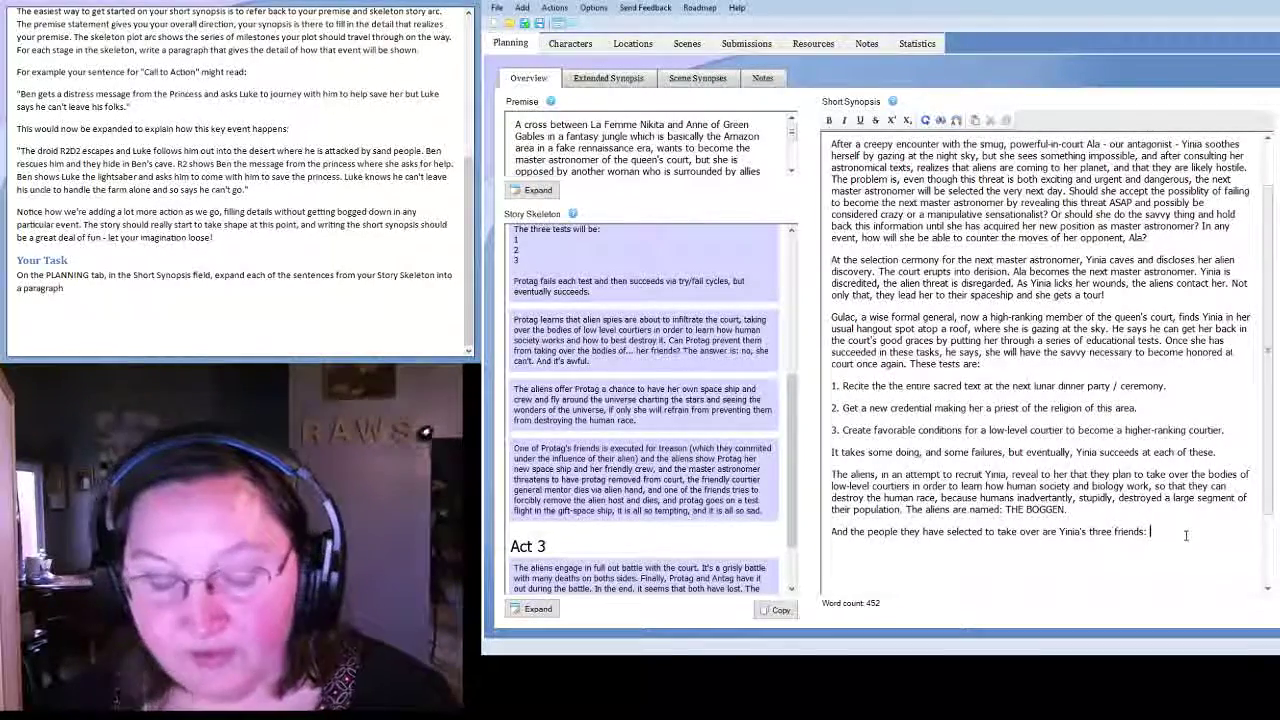
Complete the sentence about Yinia's three friends with the names "Temle, Impat, and Maldi.".
text(Temle,)
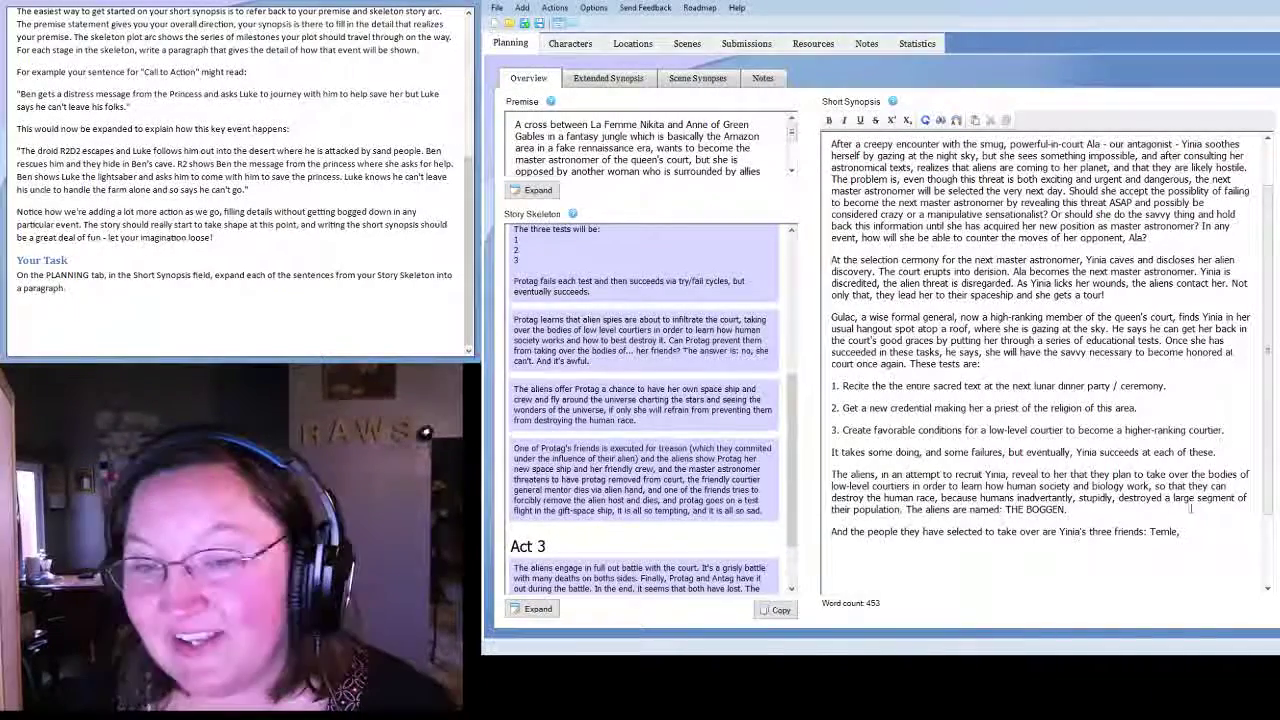
text(Ing)
text(at,)
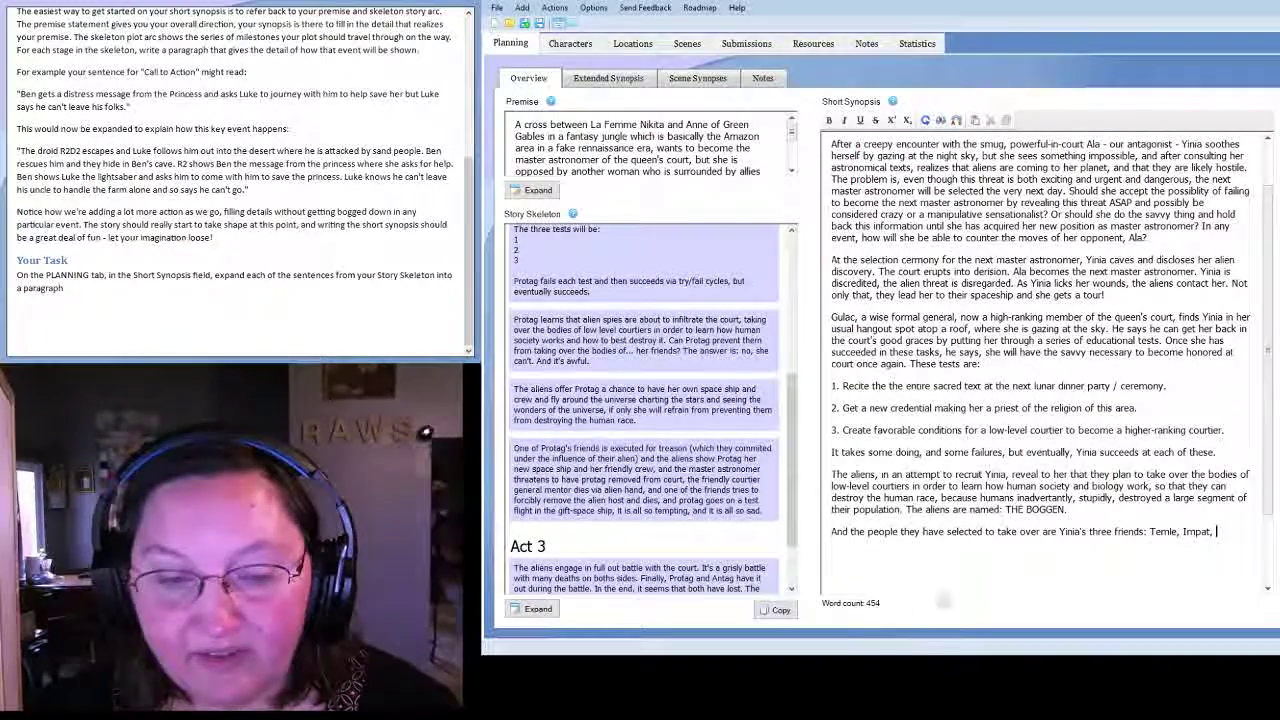
text(and Maldi.)
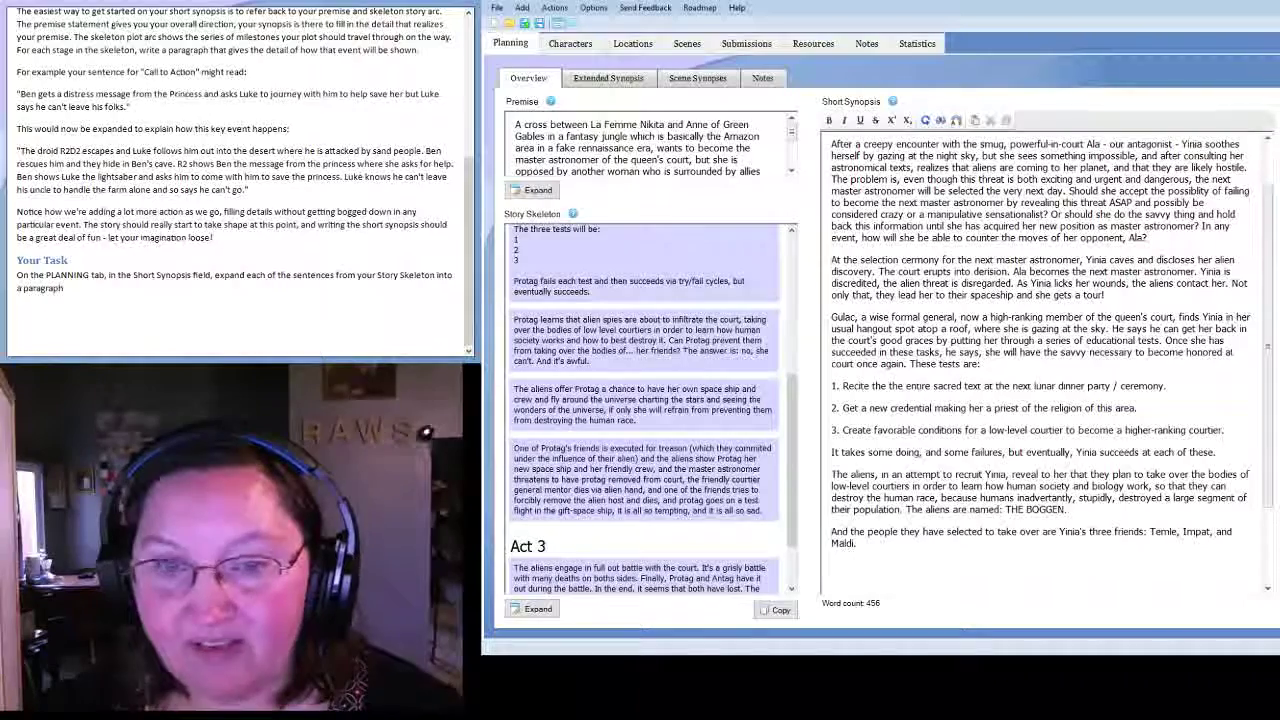
Replace the third friend's name at the end of the short synopsis with "Macee".
text(.)
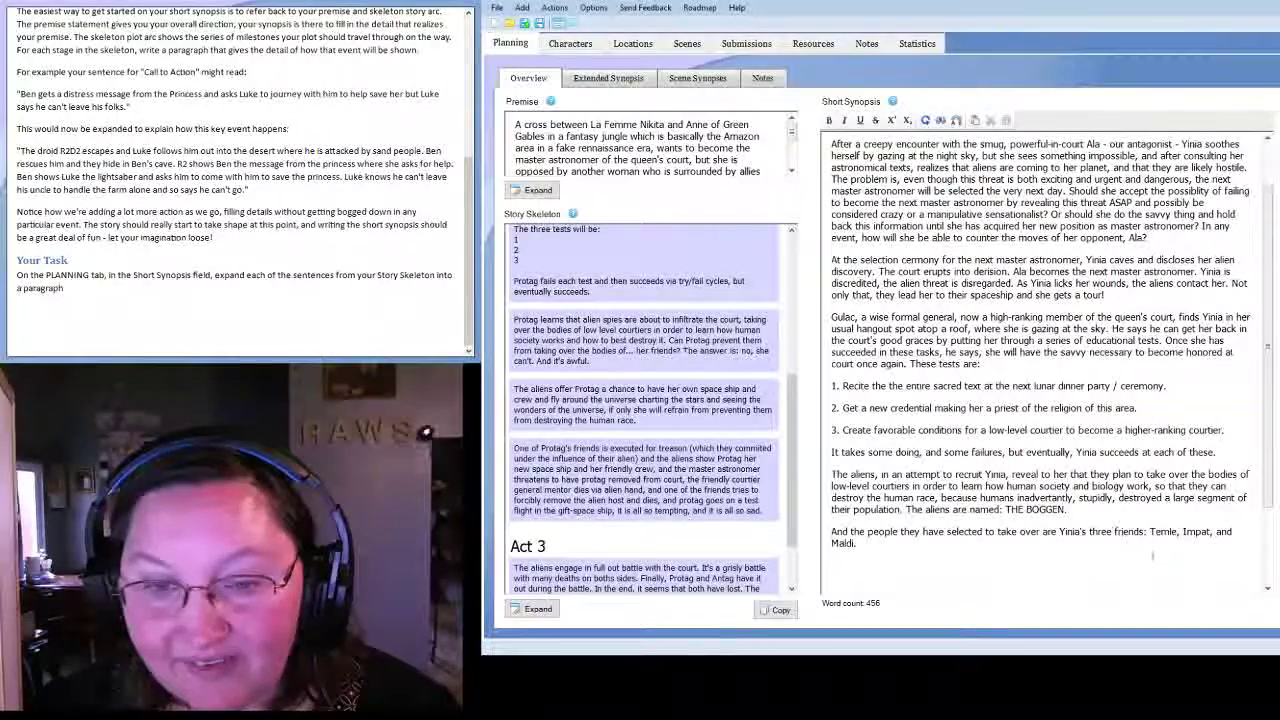
double_click(846, 543)
text(Mad)
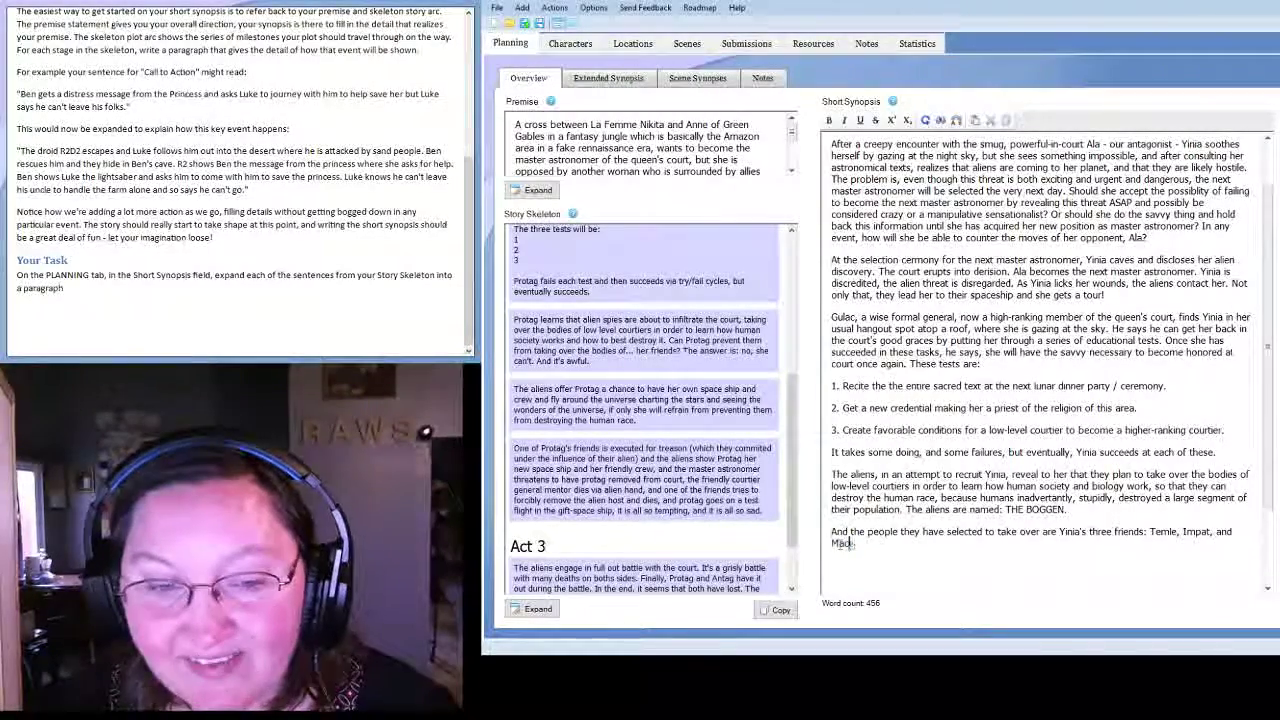
key(BackSpace)
text(cee.)
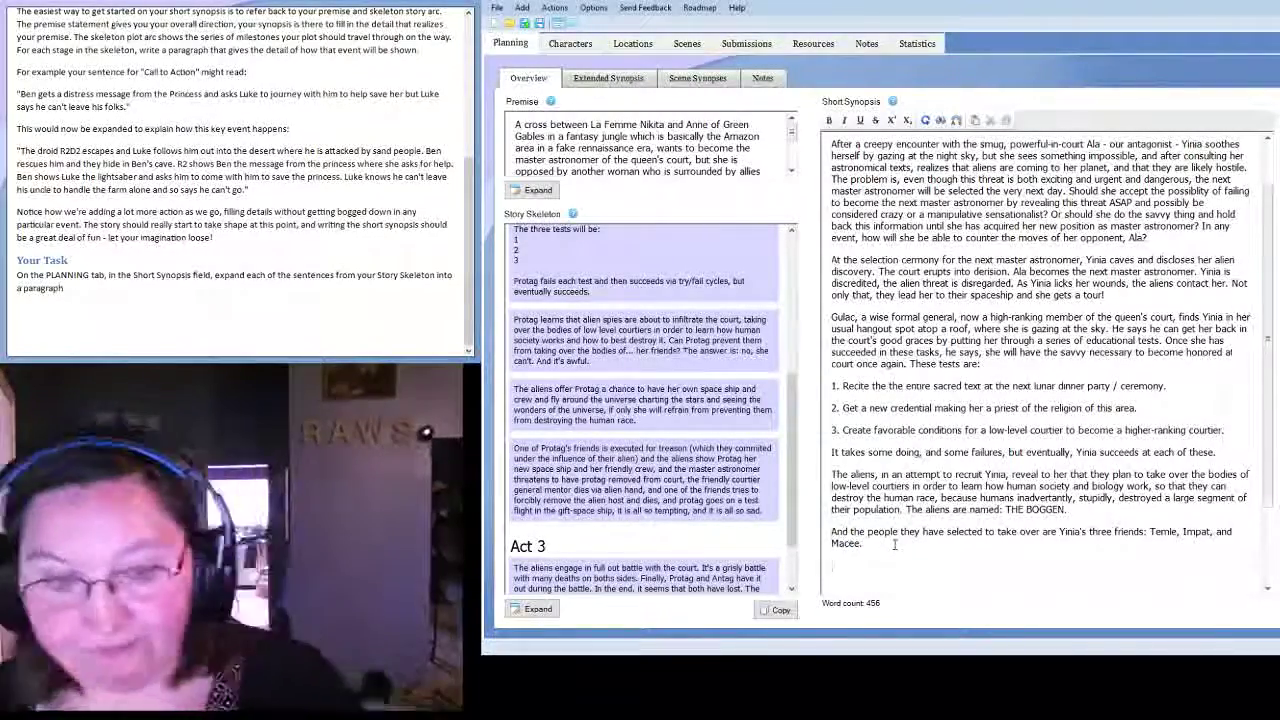
After the friends' names in the short synopsis, begin the sentence "Yinia tries to prevent the aliens from taking over her friends, first".
key(Return)
key(Return)
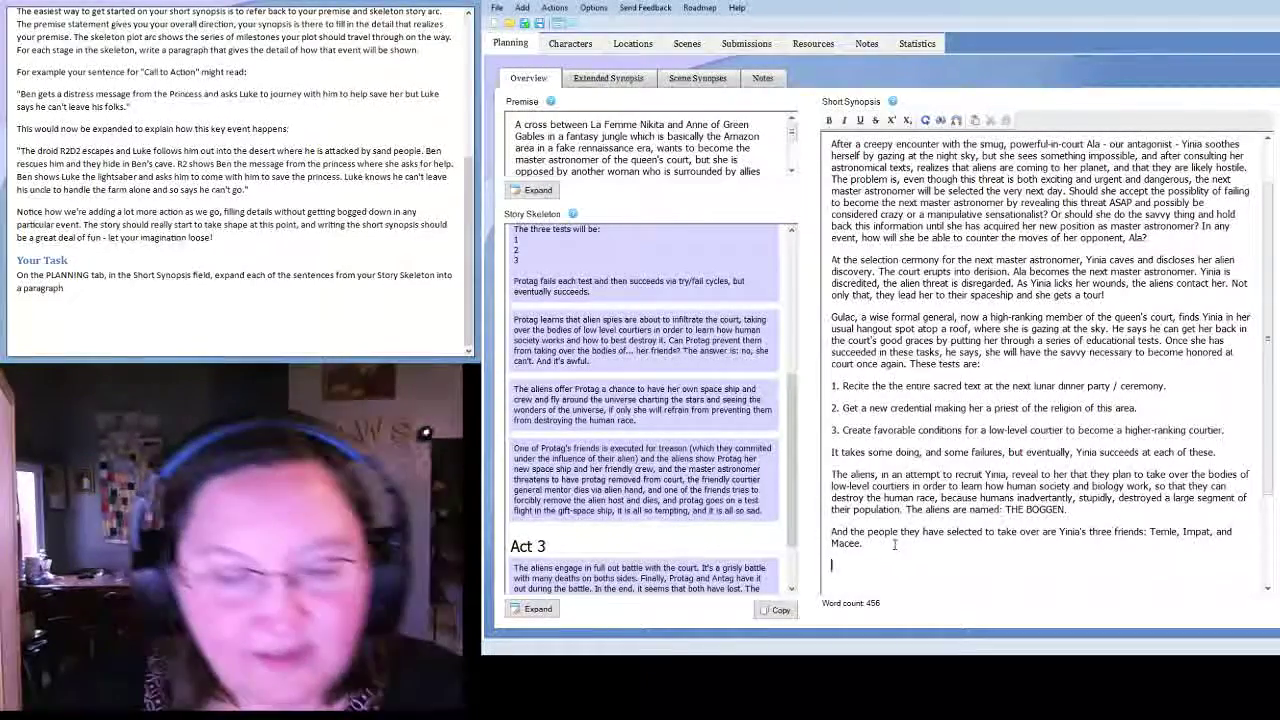
key(BackSpace)
key(BackSpace)
text(Yin)
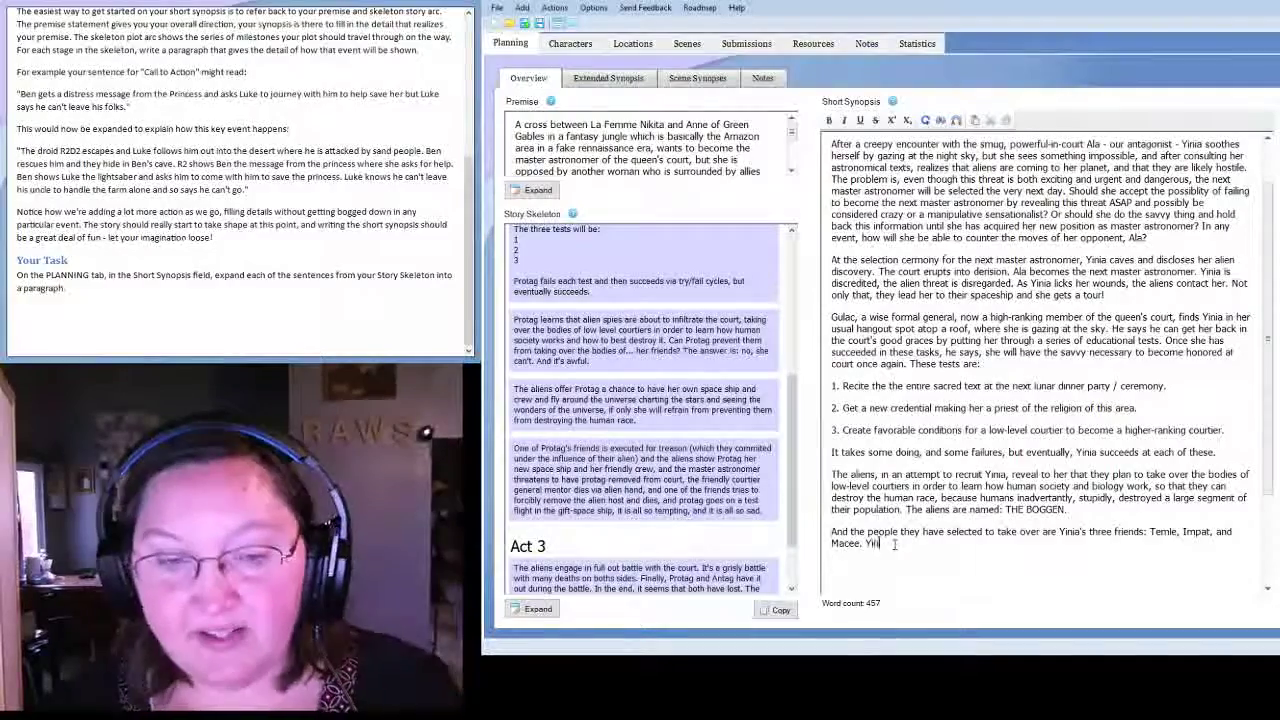
text(ia tries to pre)
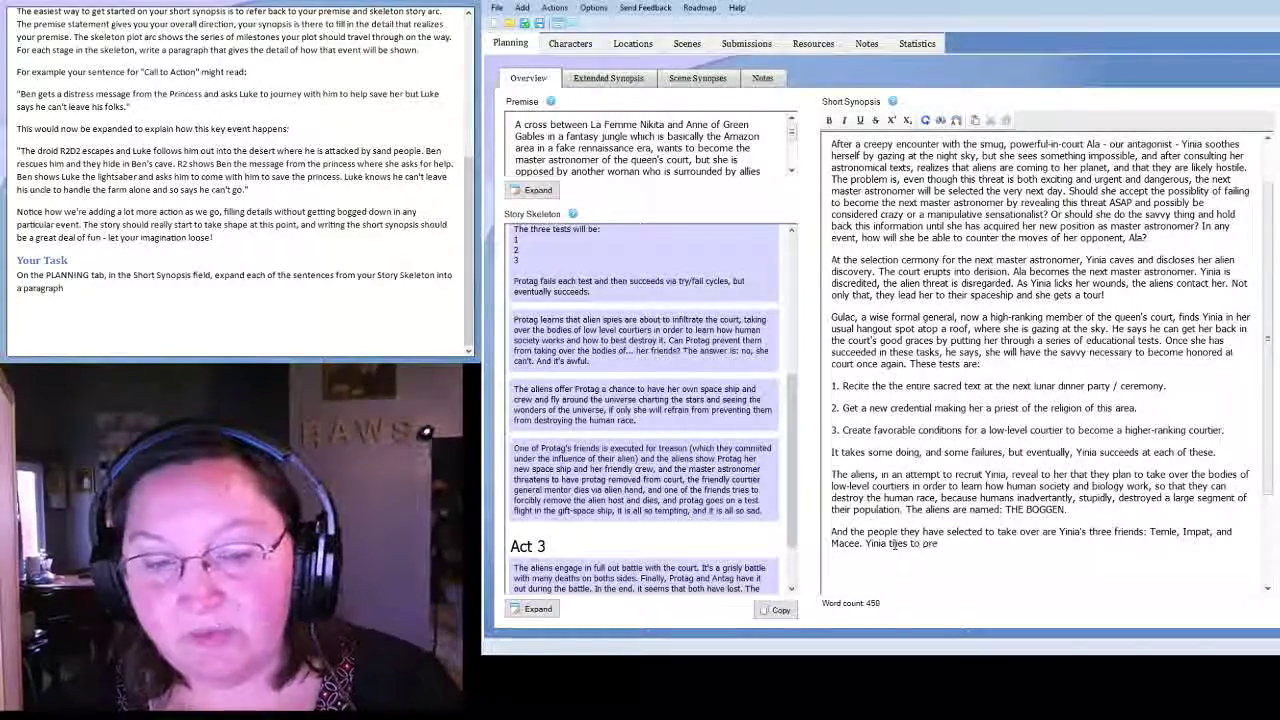
text(vent the aliens f)
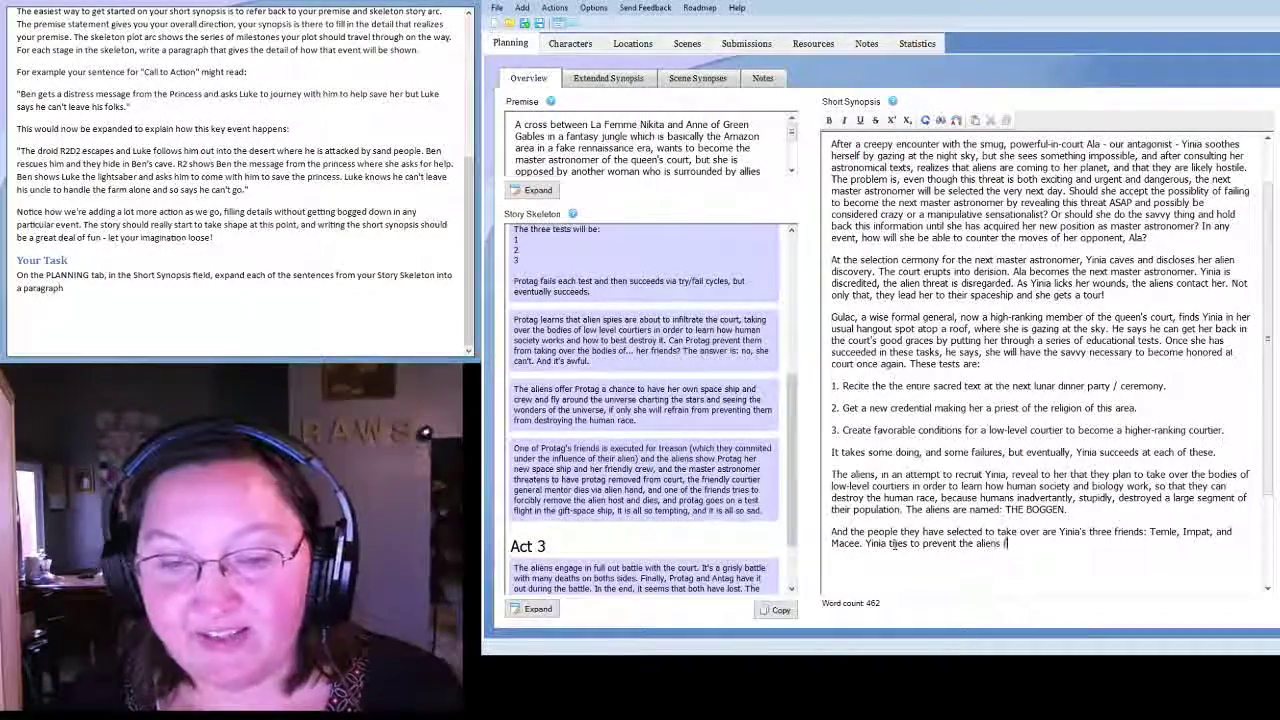
text(rom taking over her f)
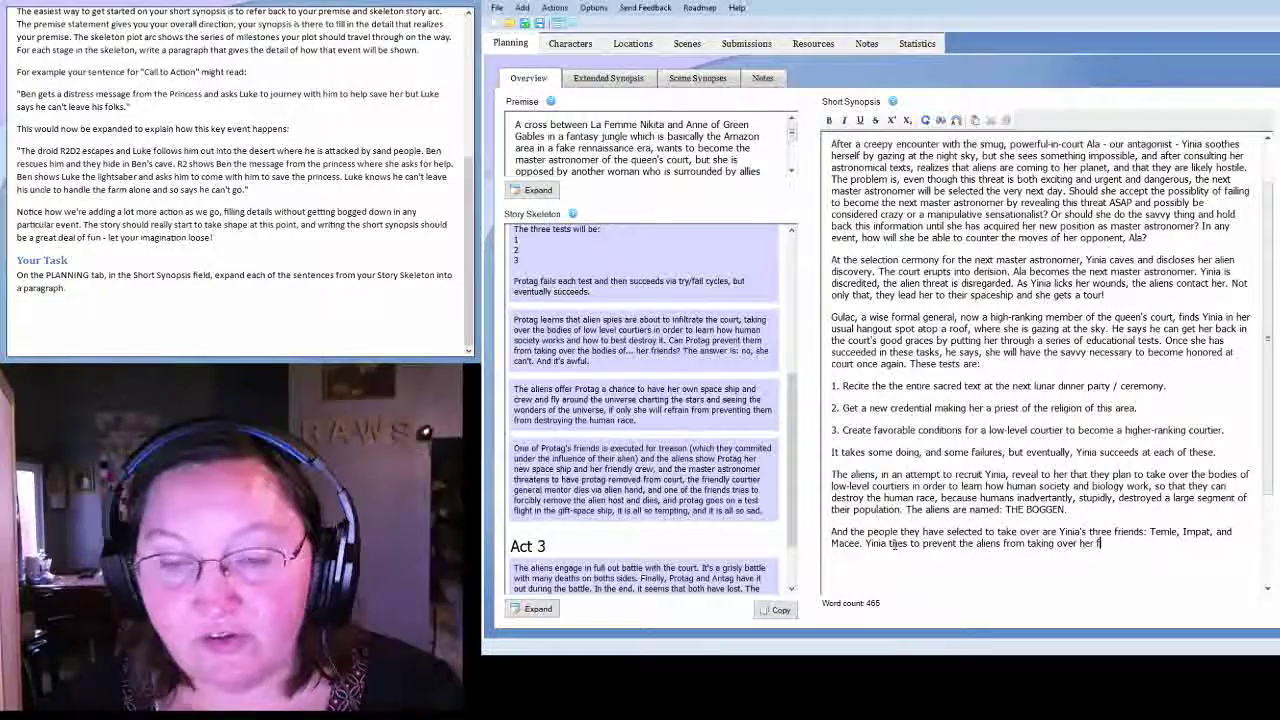
text(riends, first)
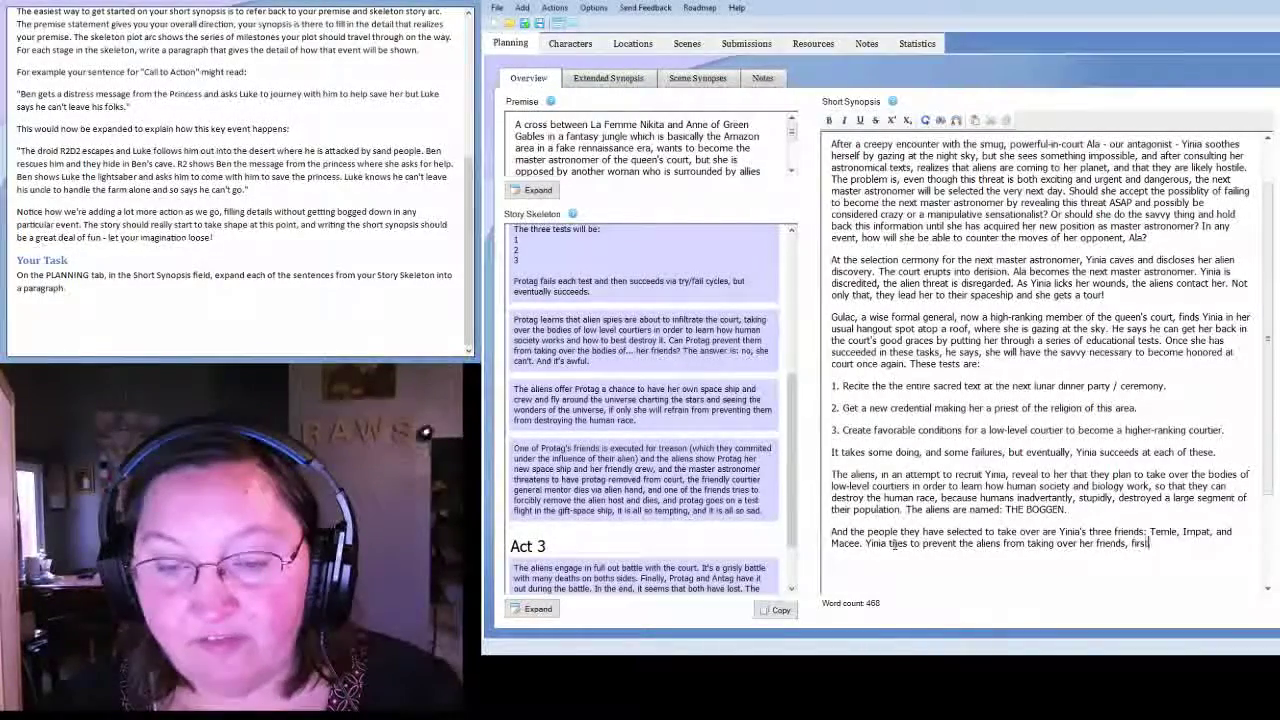
Continue the sentence about Yinia's attempts with "by talking the aliens out of it, and then by physically preventing the takeover, but".
text( by talking the al)
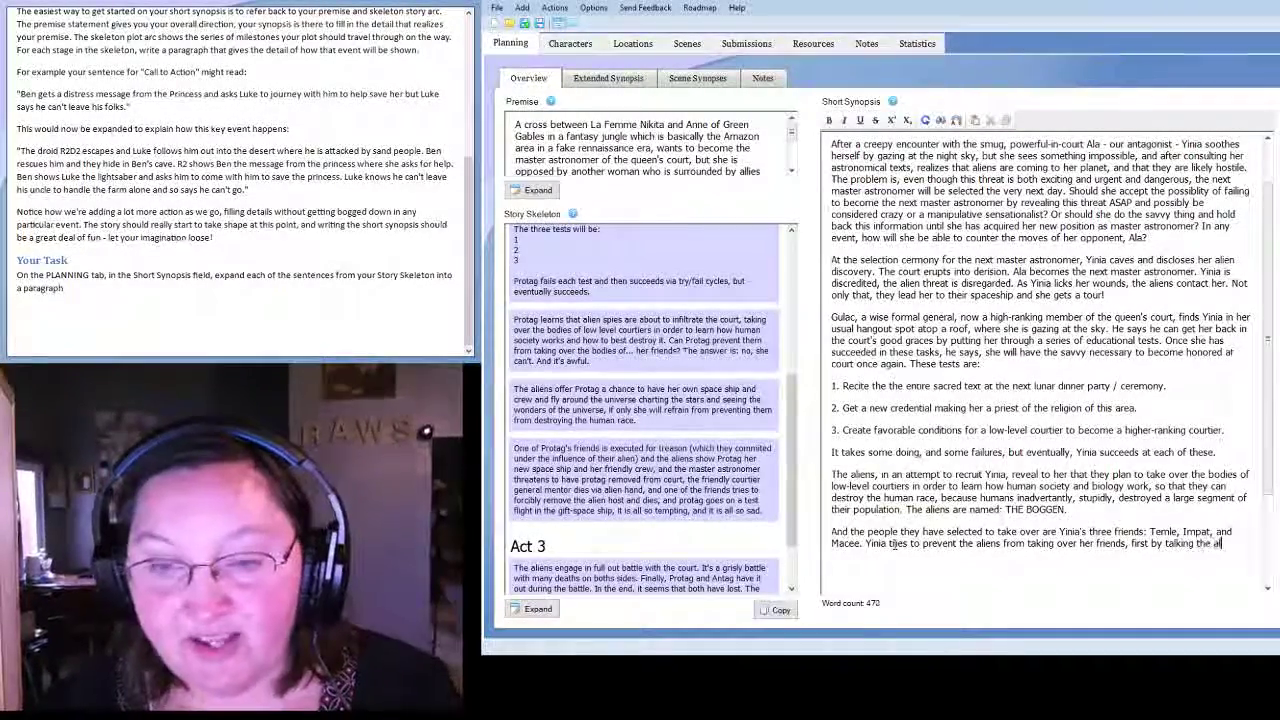
text(iens out of it, and )
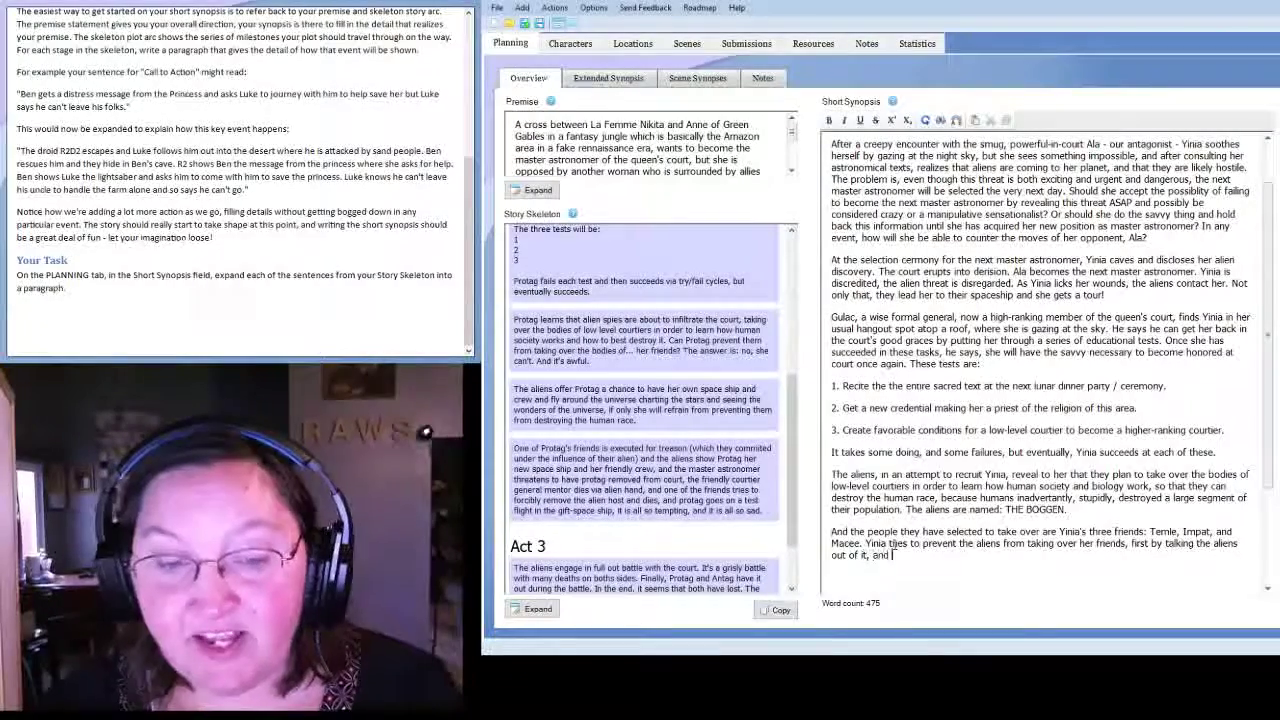
text(then by physically prev)
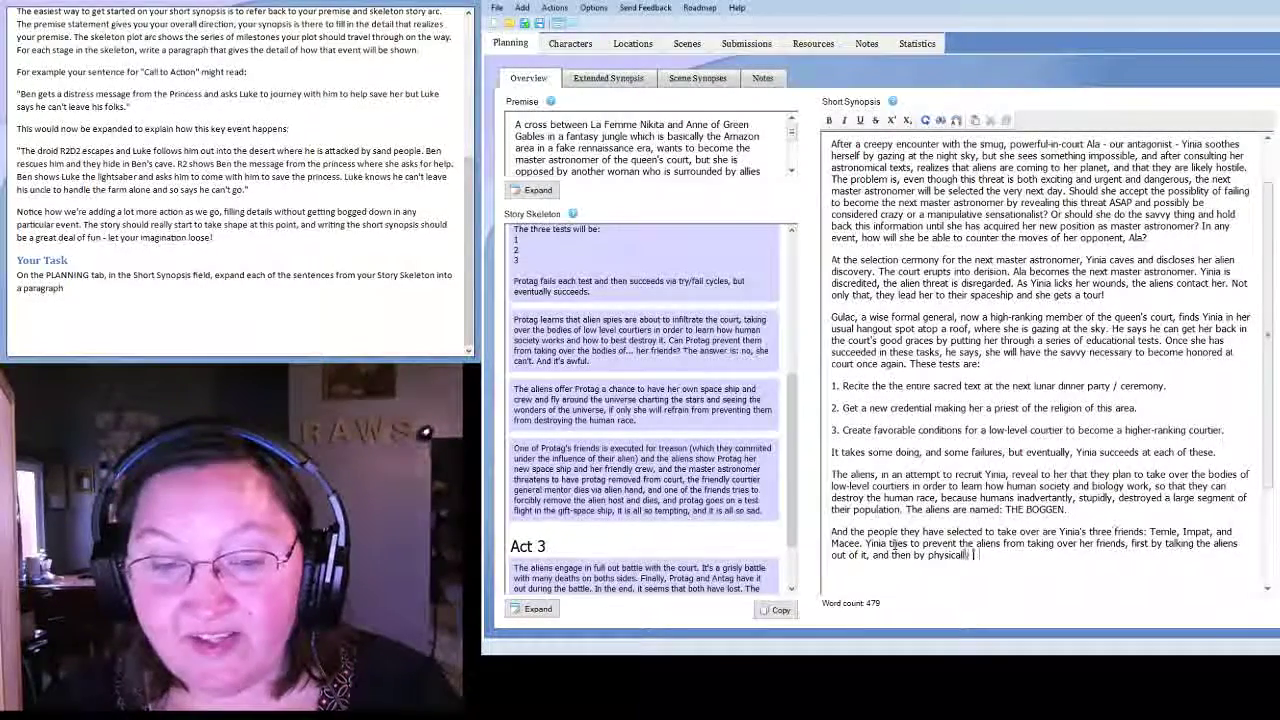
text(entin)
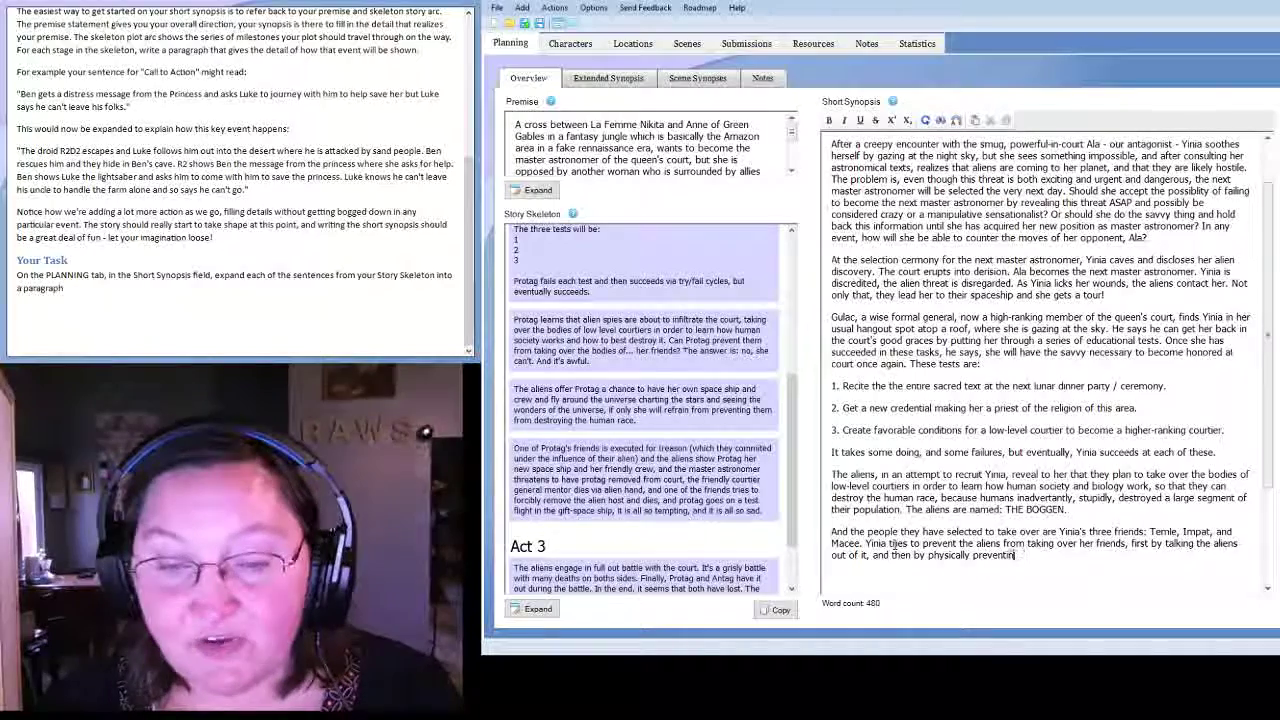
text(g the takeover, but )
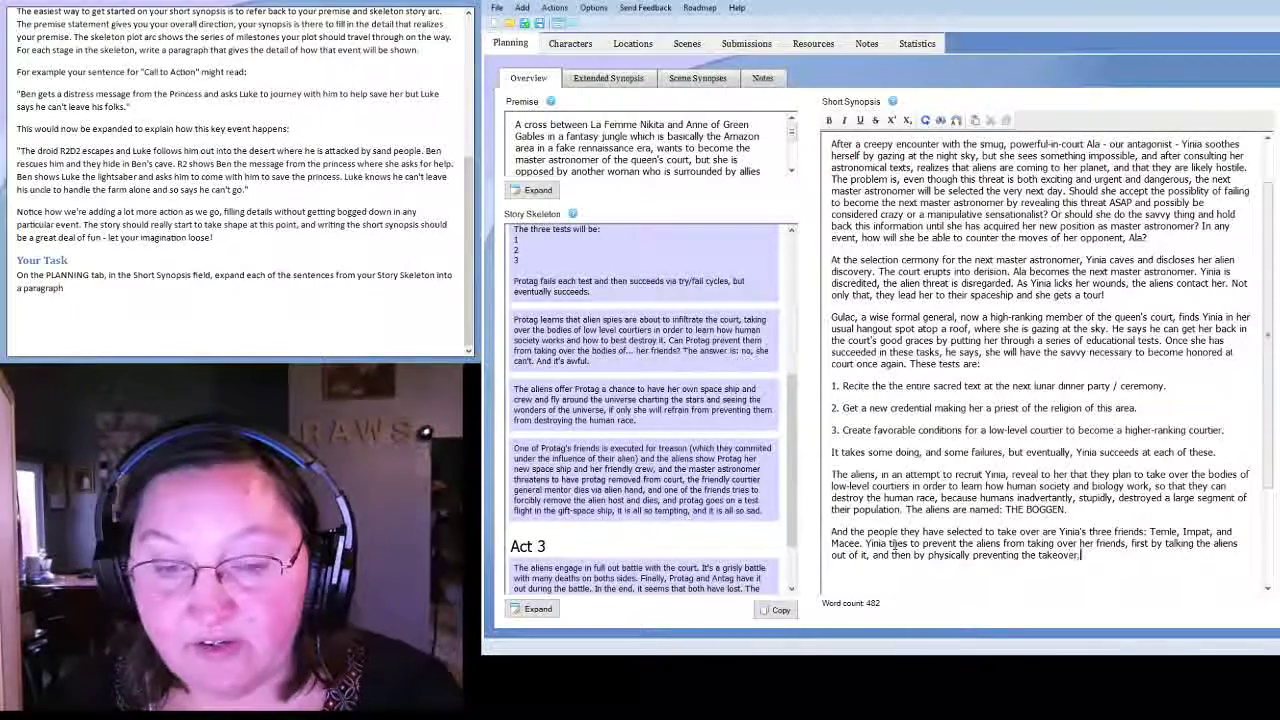
Finish the sentence about the takeover with "the Boggen prevail and Yinia fails.".
text(the Bogg)
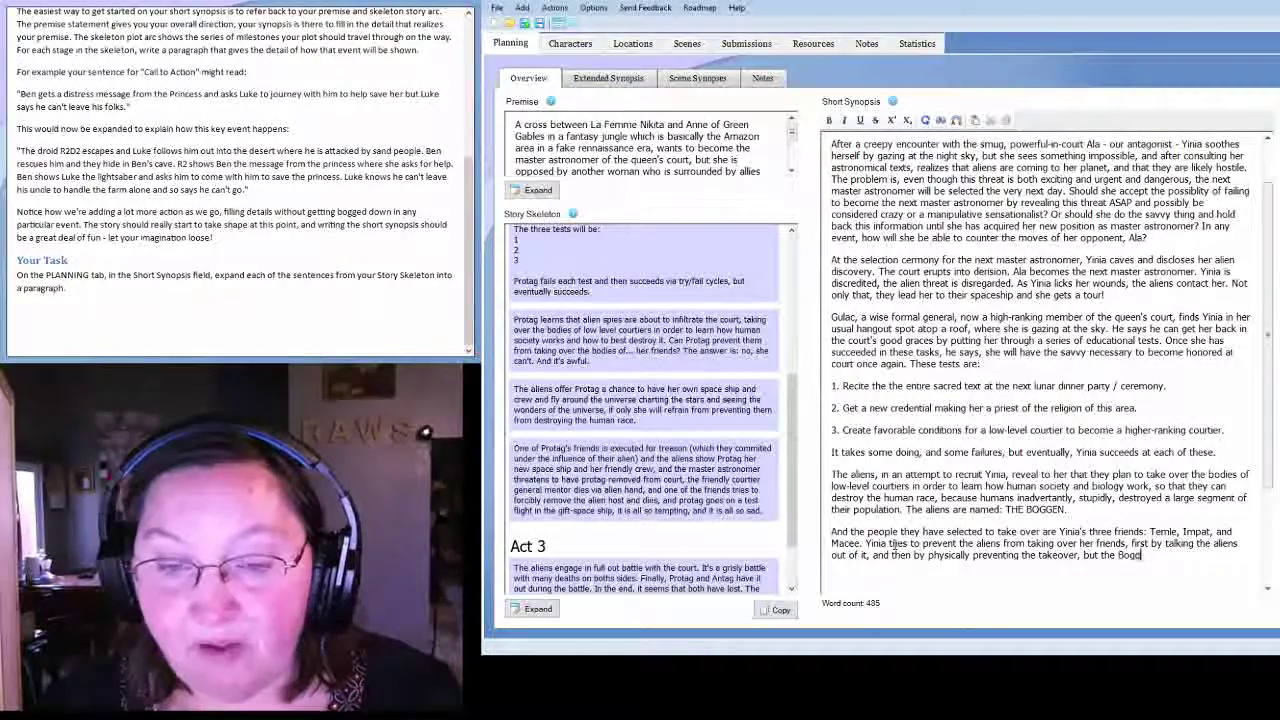
text(en puevail and)
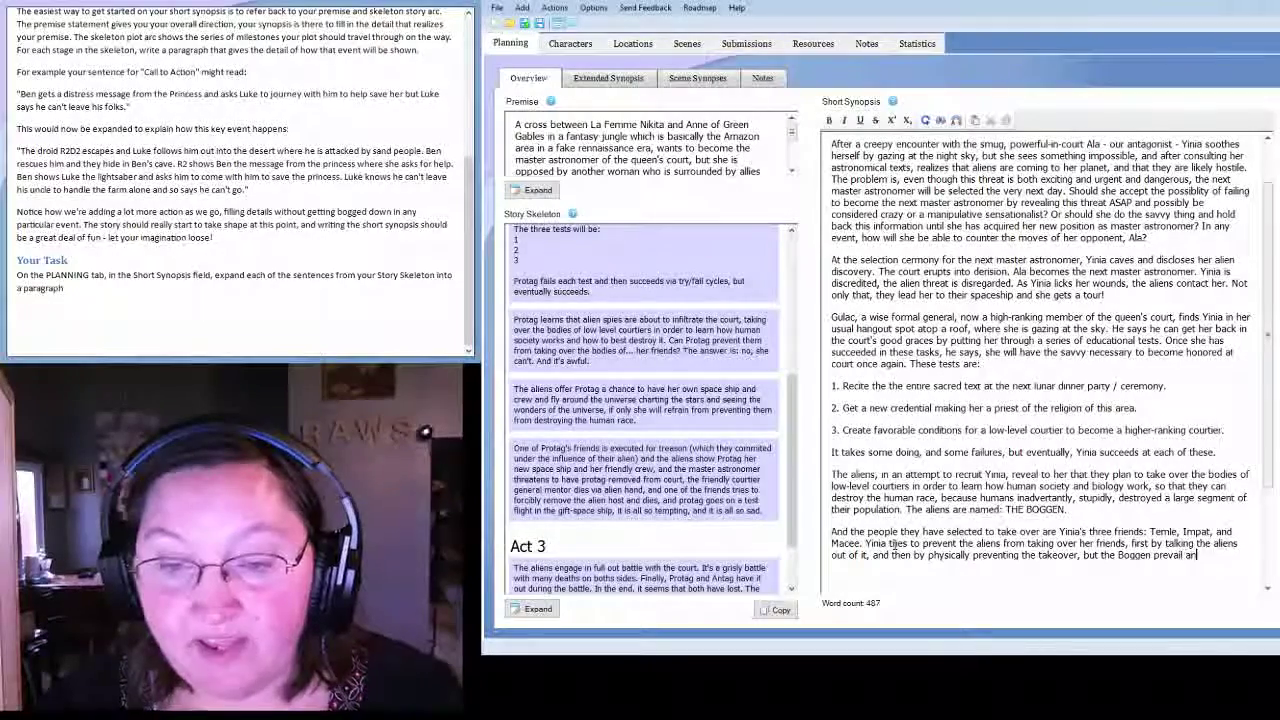
text( Yinia)
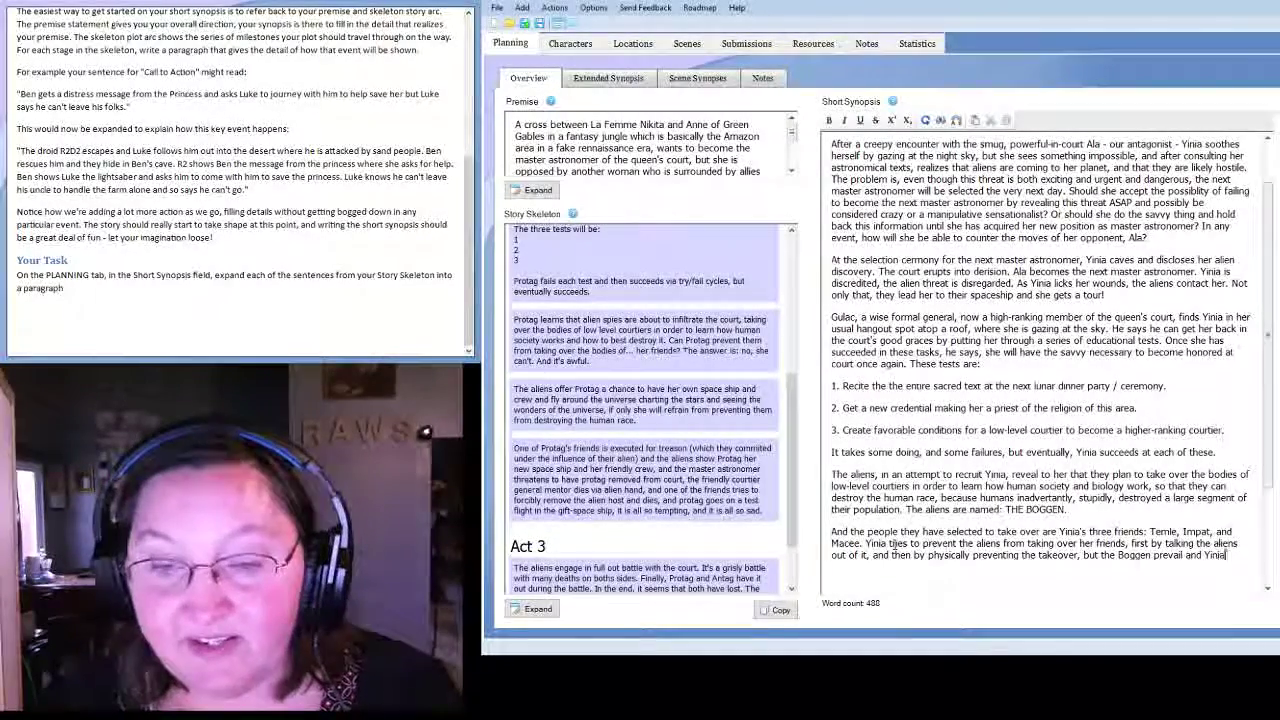
text( fail)
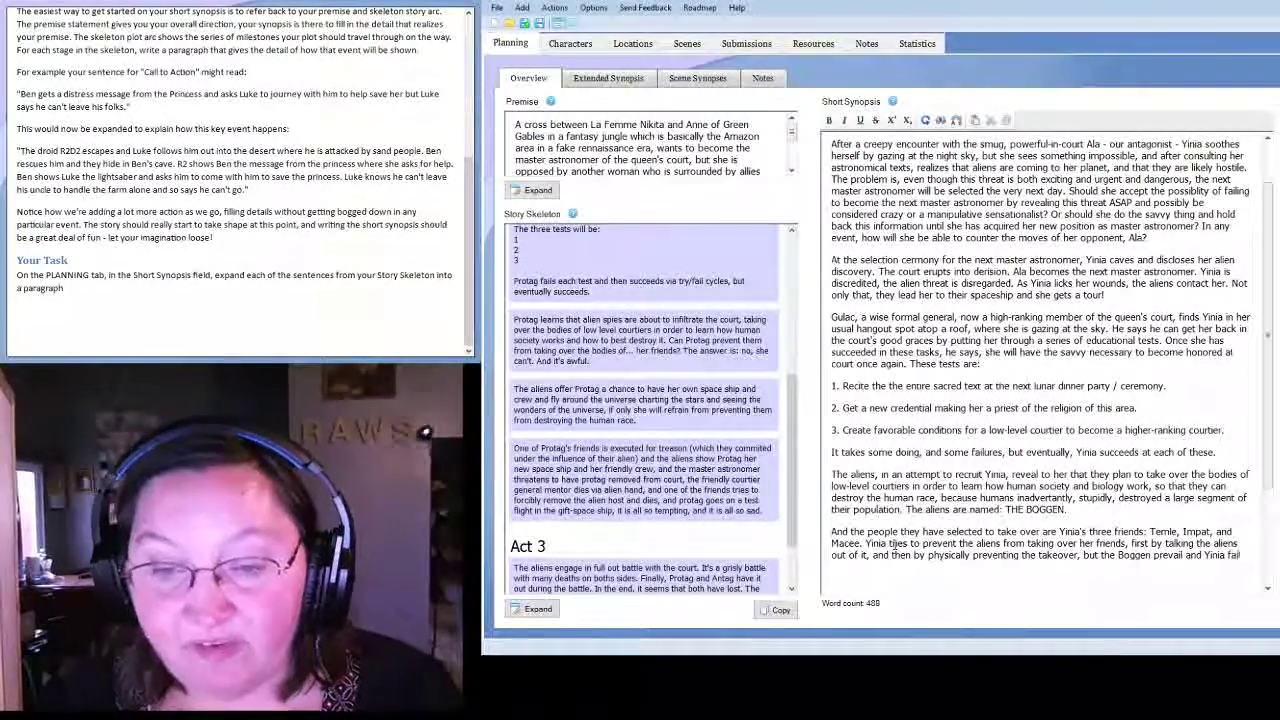
text(s.)
Close the paragraph about Yinia's friends with the sentence "She grieves." and leave a blank line after it.
key(Return)
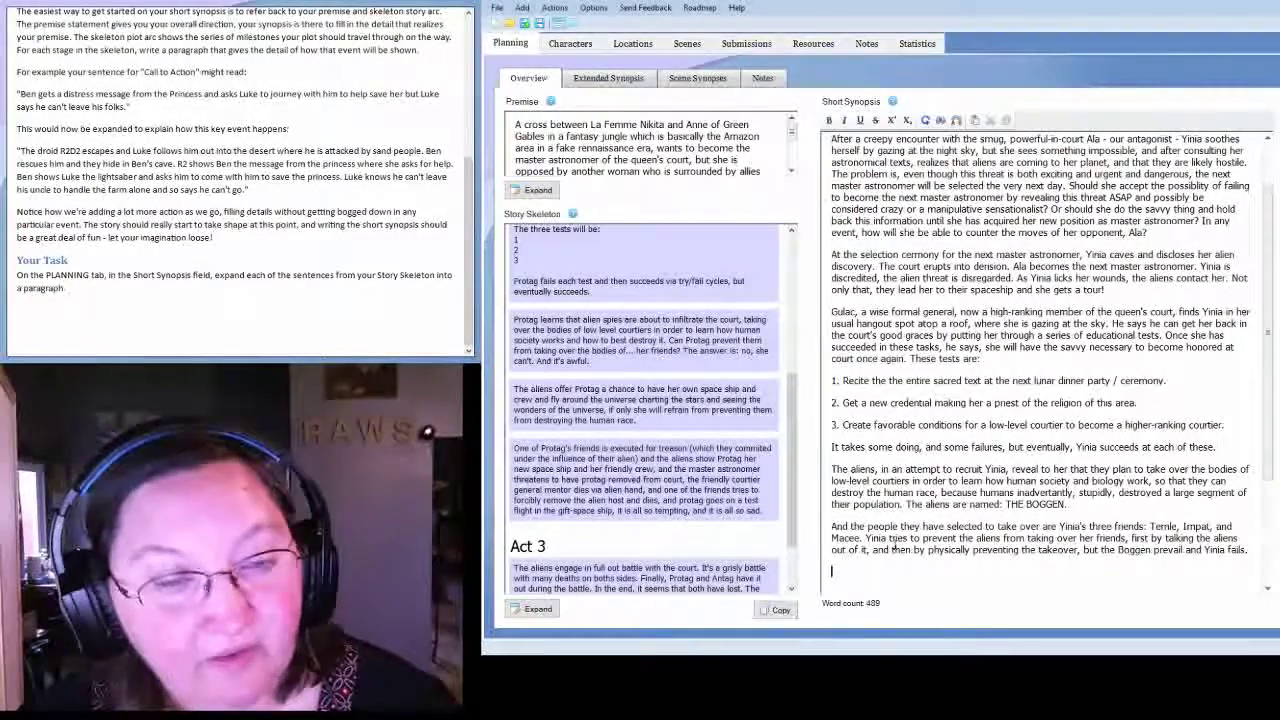
text(She)
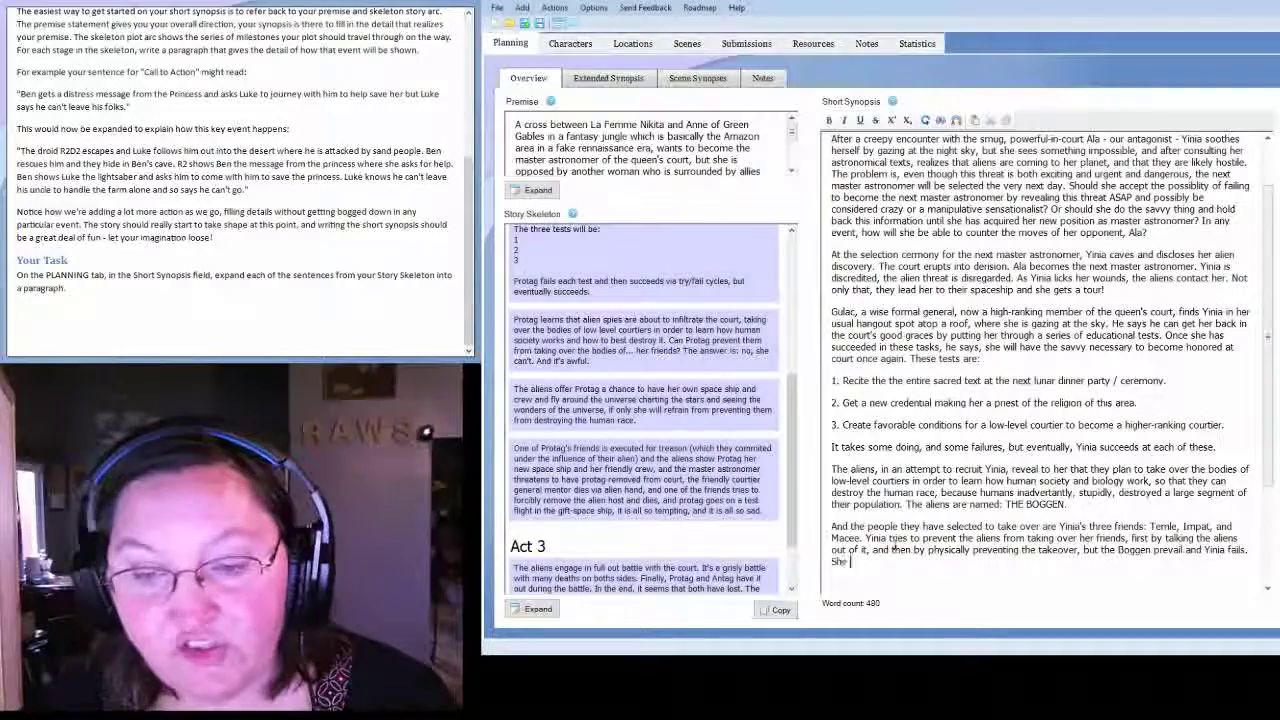
text( grieves.)
key(Return)
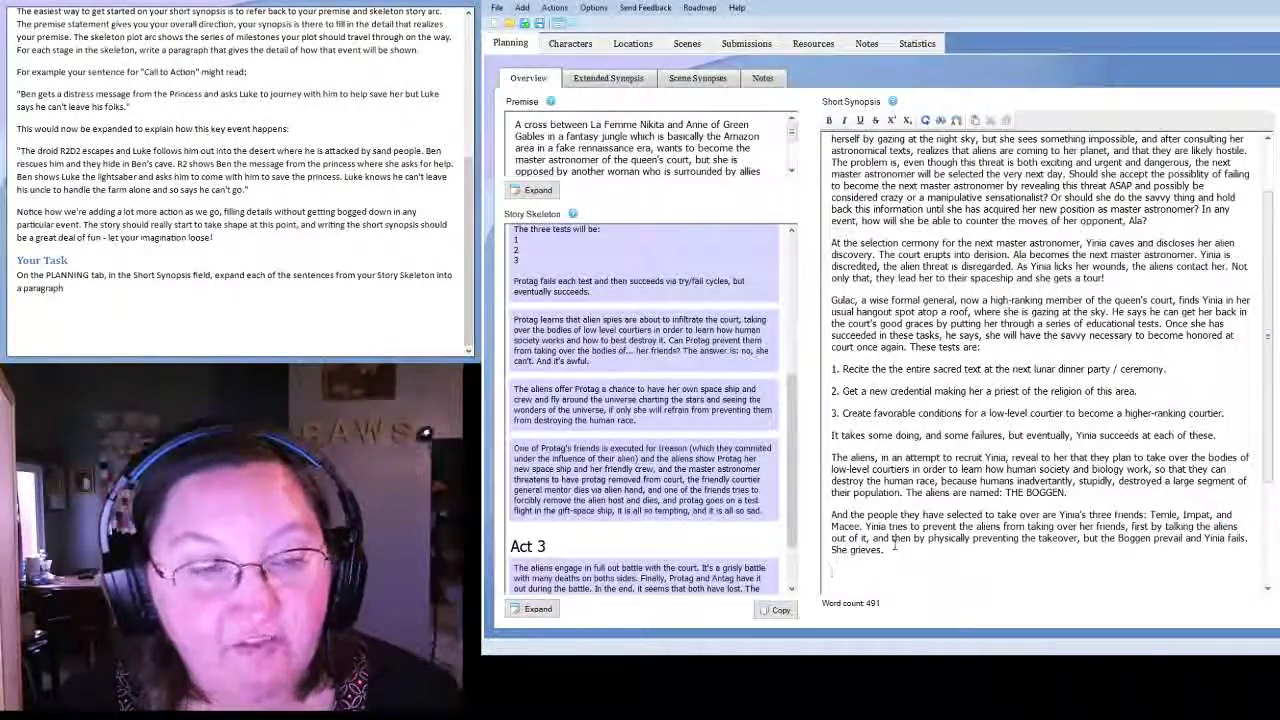
key(Return)
key(Return)
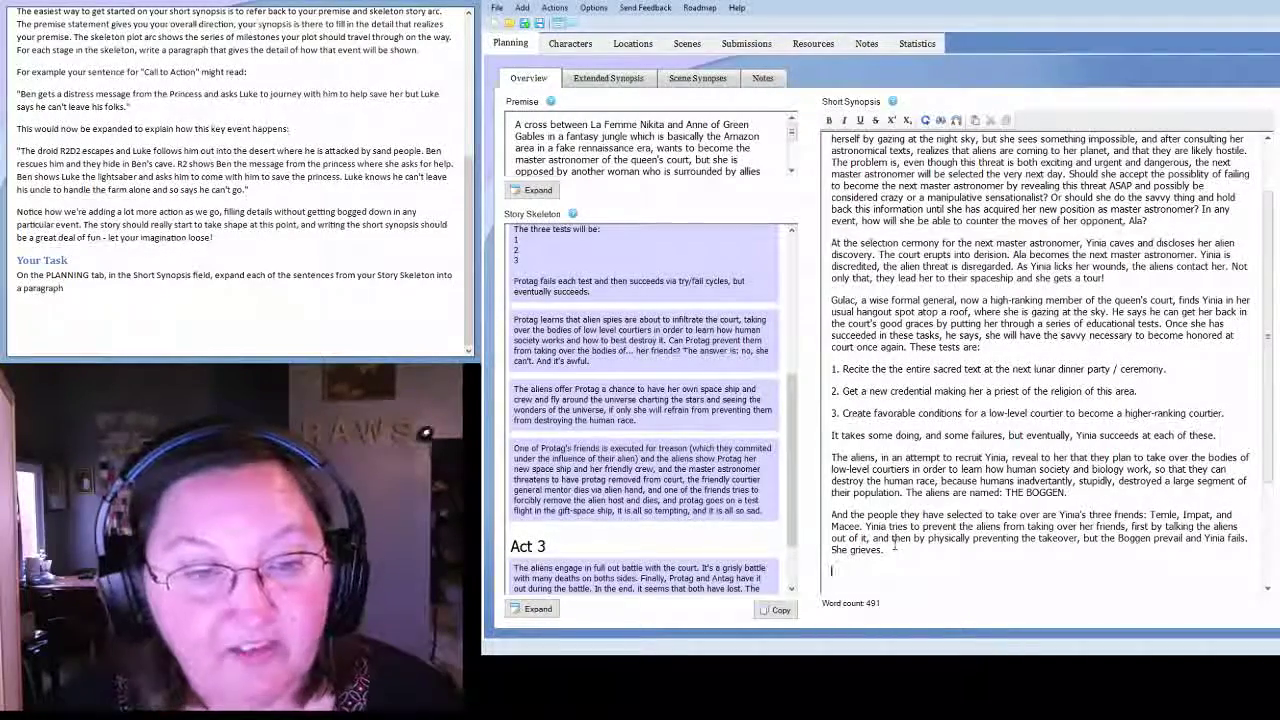
Start a new short synopsis paragraph with "By way of consolation, as the Boggen tell Yinia that she can't stop them, they offer her her own spaceship.".
scroll(745, 445, down, 3)
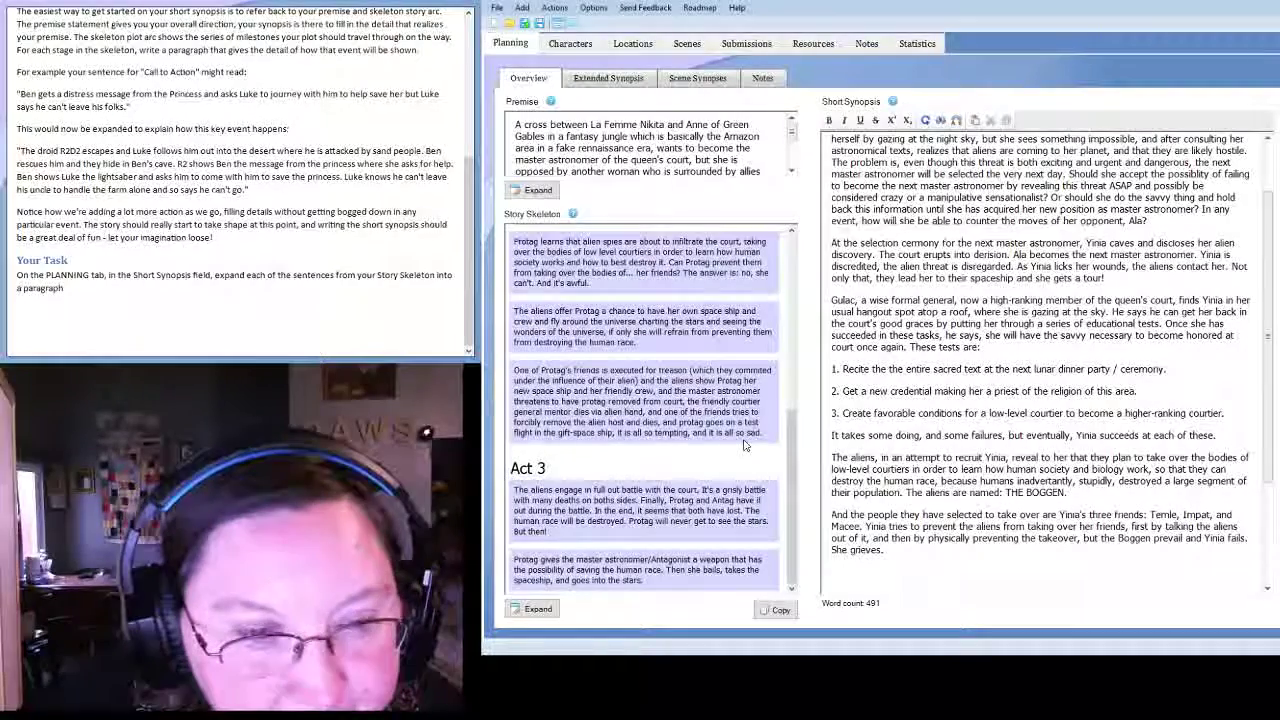
scroll(745, 445, up, 3)
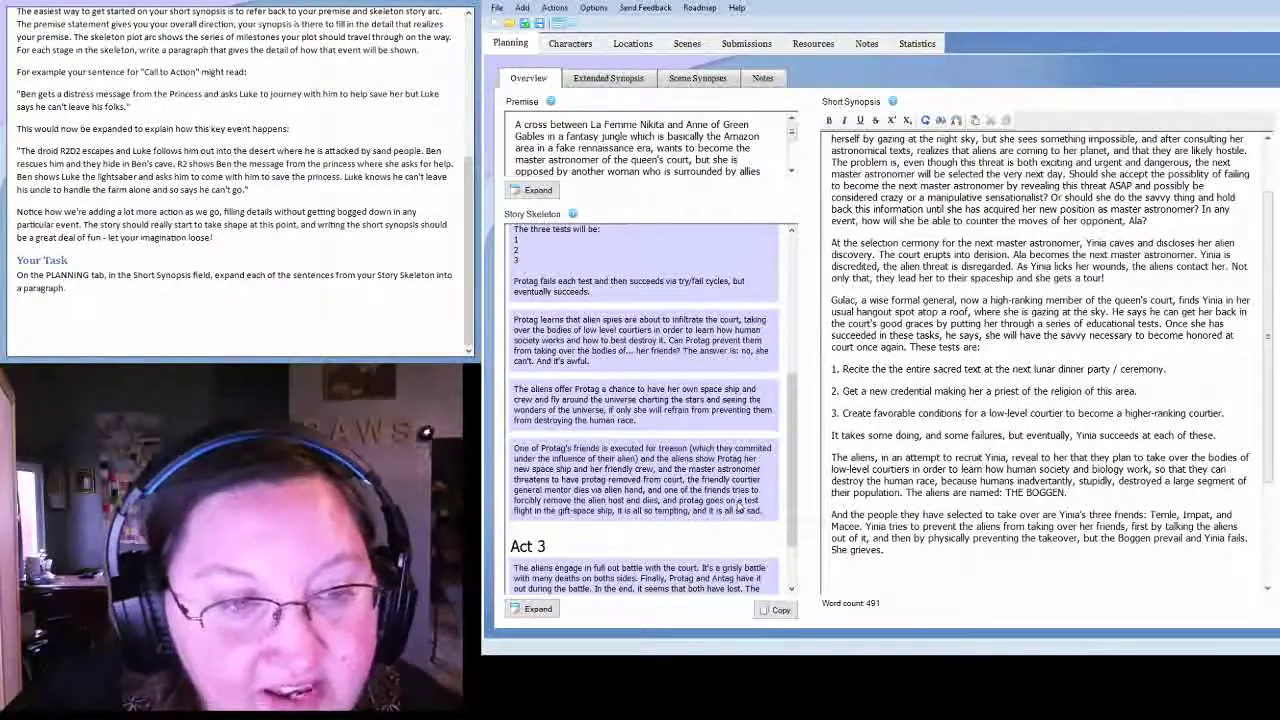
scroll(710, 427, down, 3)
scroll(710, 427, up, 3)
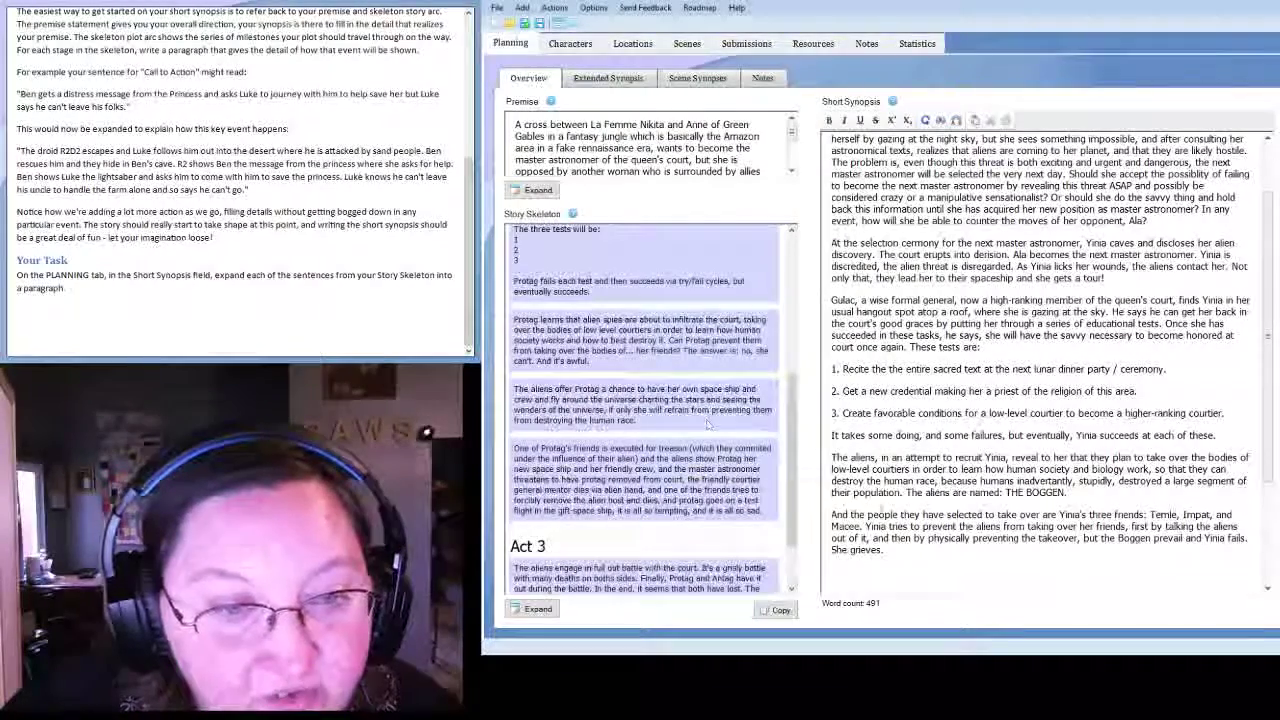
click(912, 557)
key(Return)
text(By way of consol)
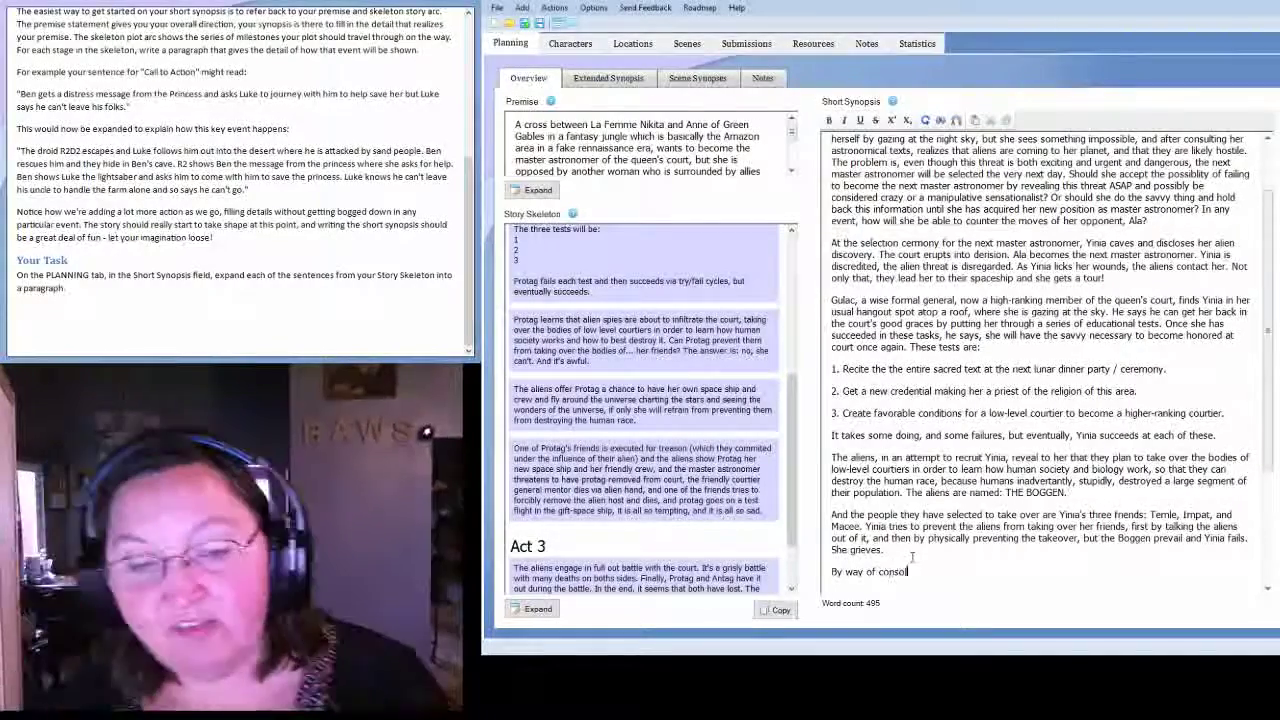
text(ation, as the Boggen )
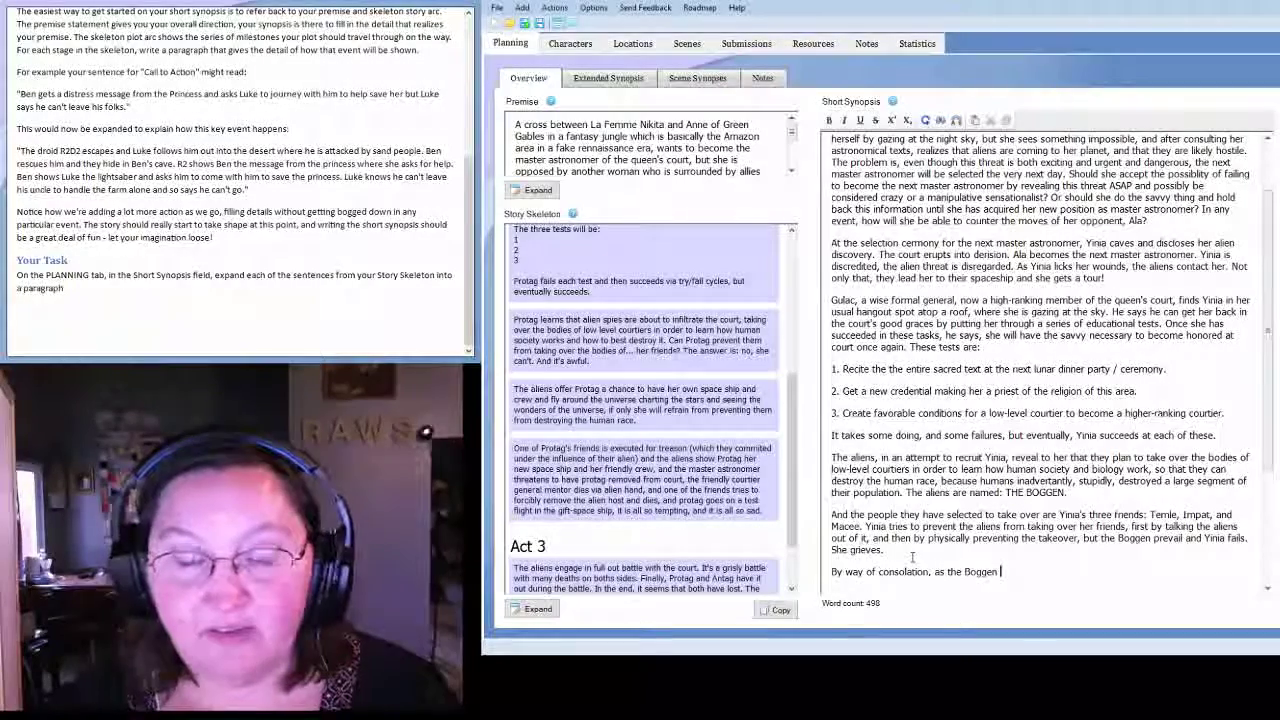
text(tell )
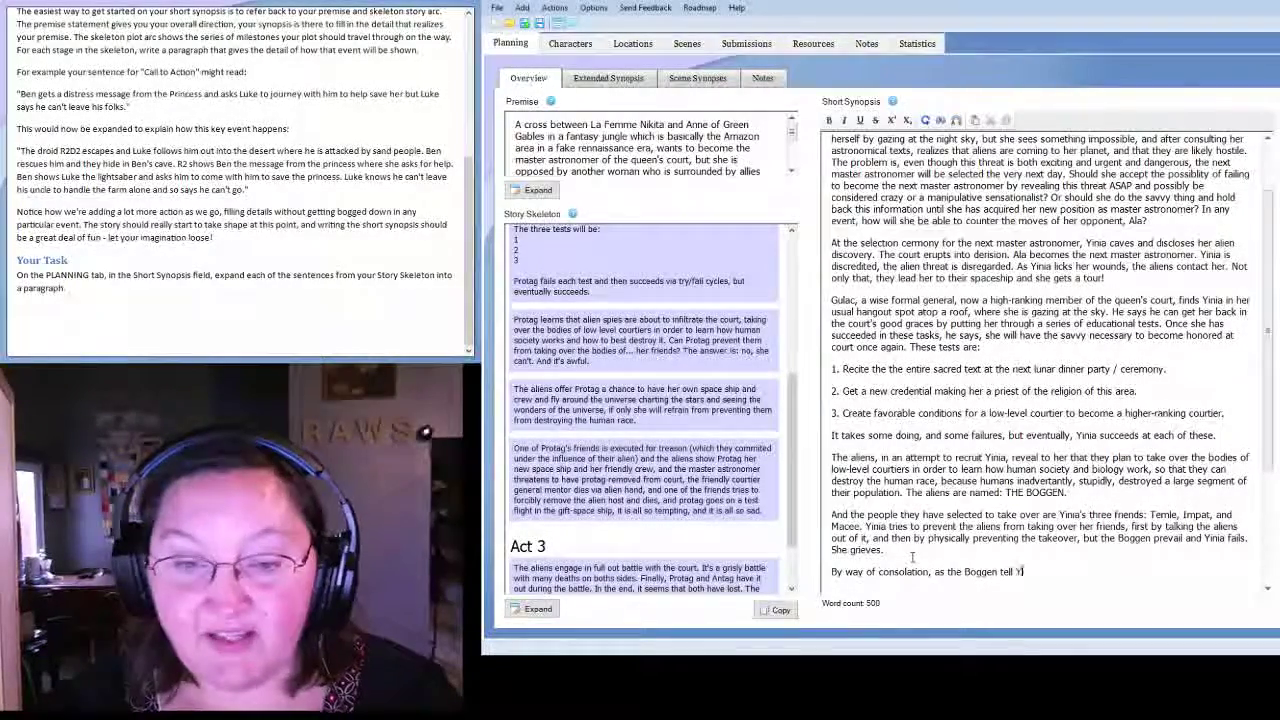
text(Yinia that she can't stop that)
key(BackSpace)
key(BackSpace)
text(em, they offer her her own spa)
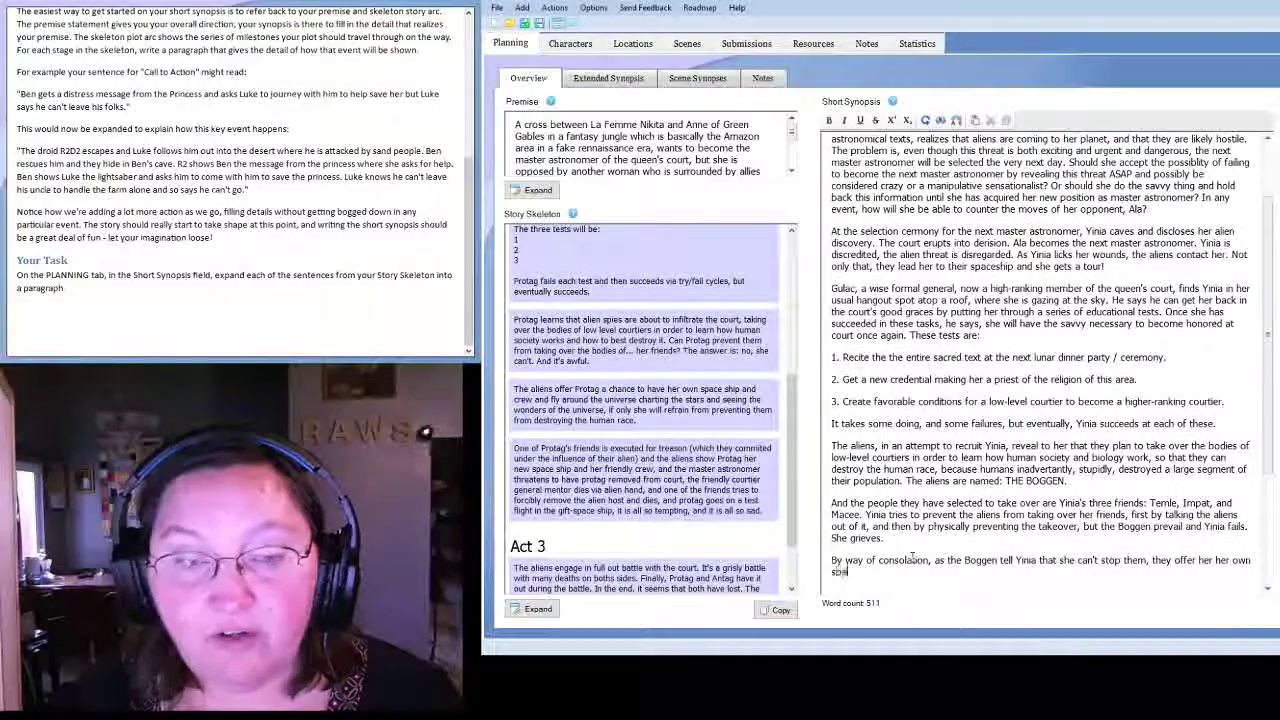
Continue the spaceship paragraph with "She meets the crew. They show her their star charts.".
text(ceship. She meets the cre)
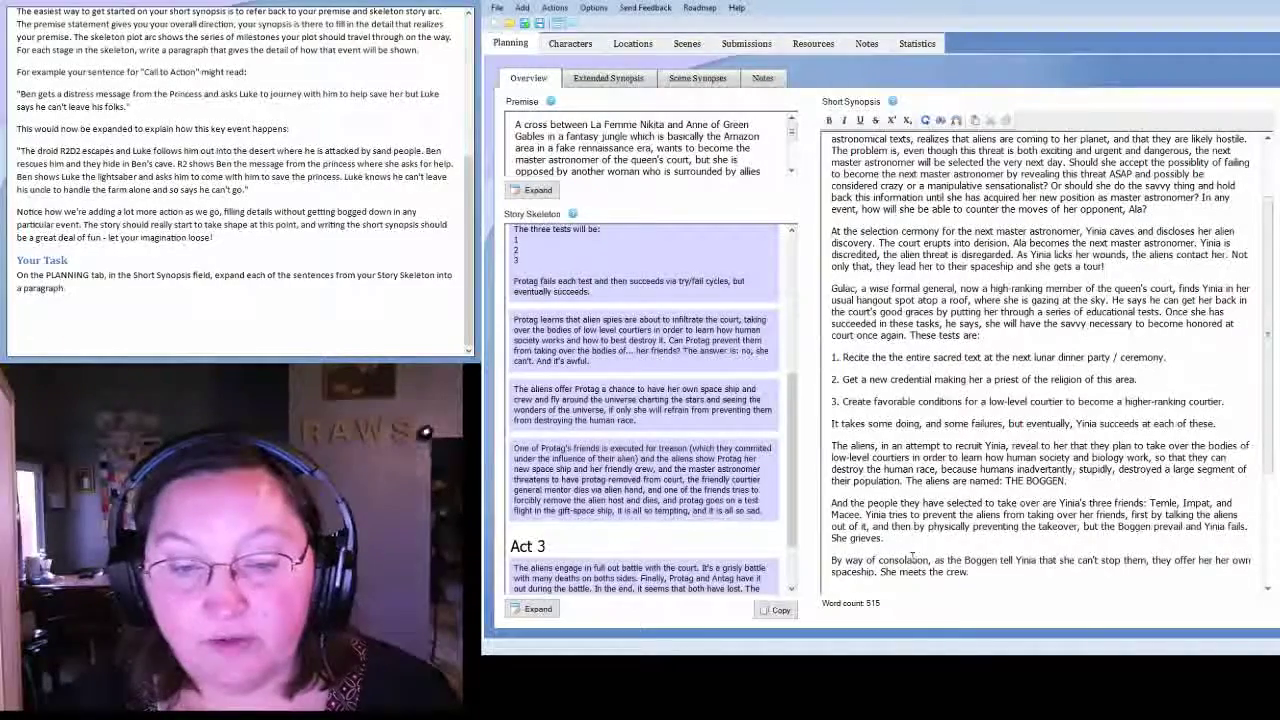
text(w. They show her )
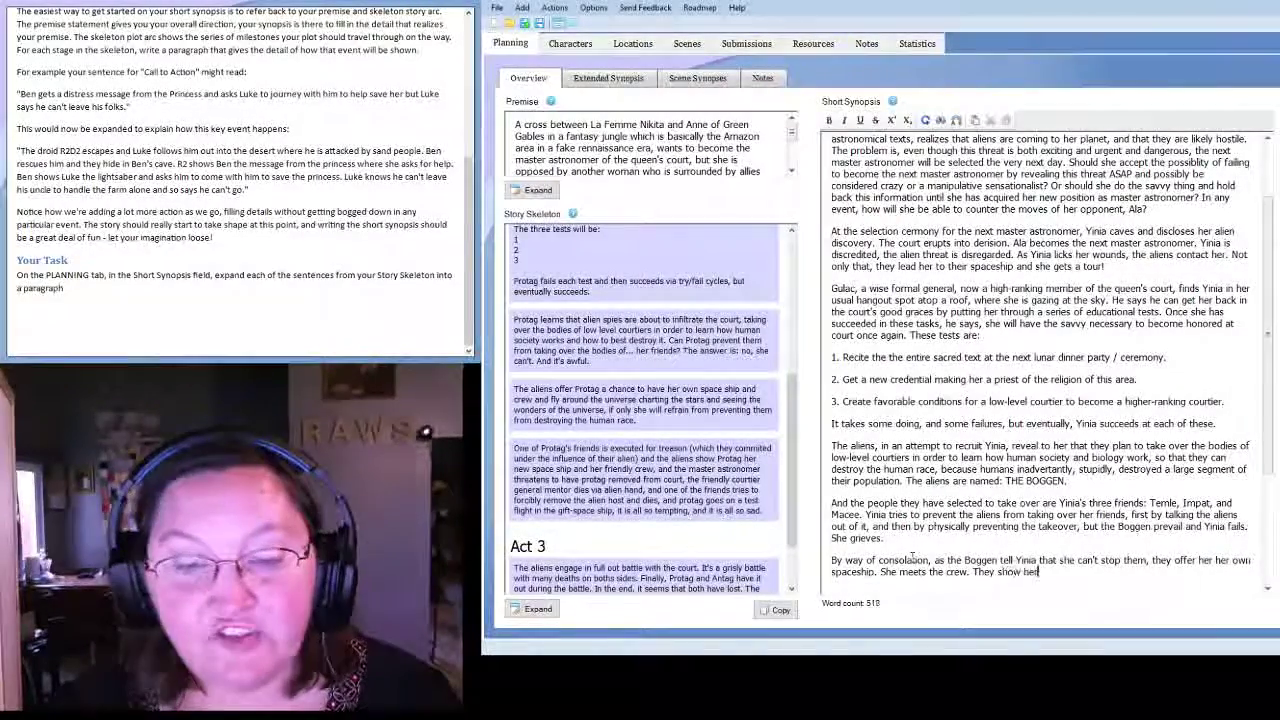
text(their star c)
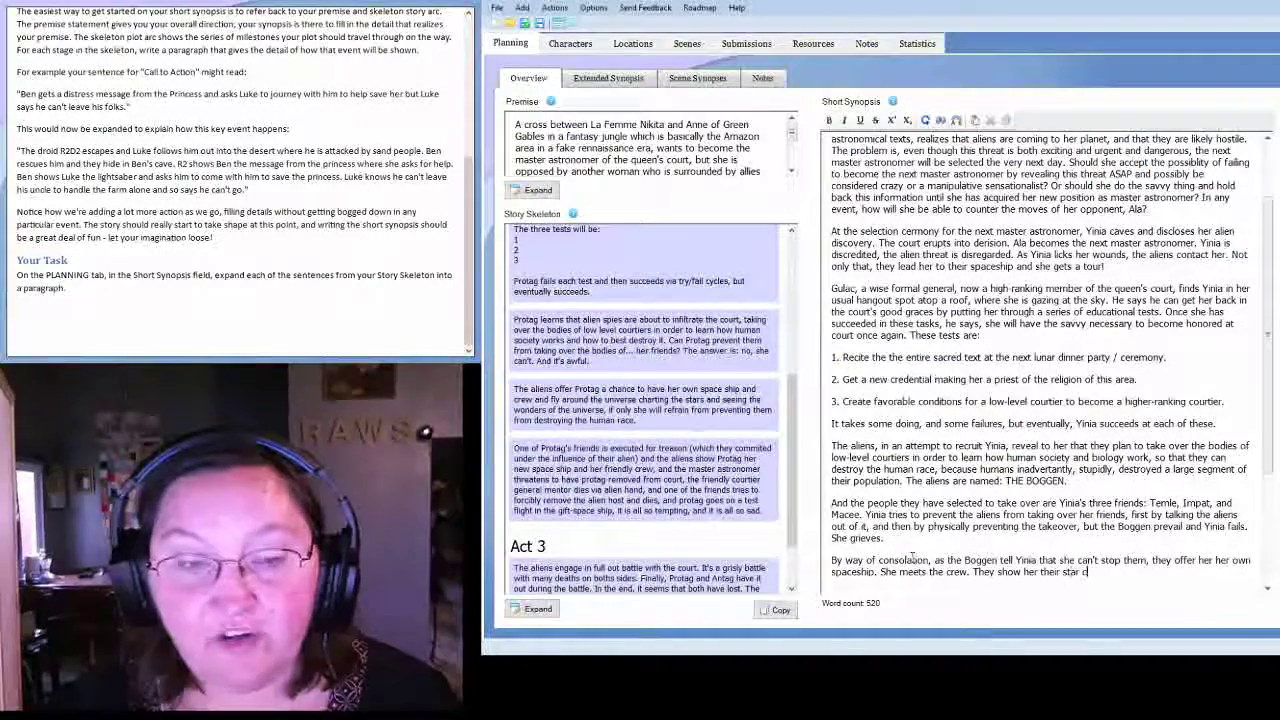
text(harts. They sh)
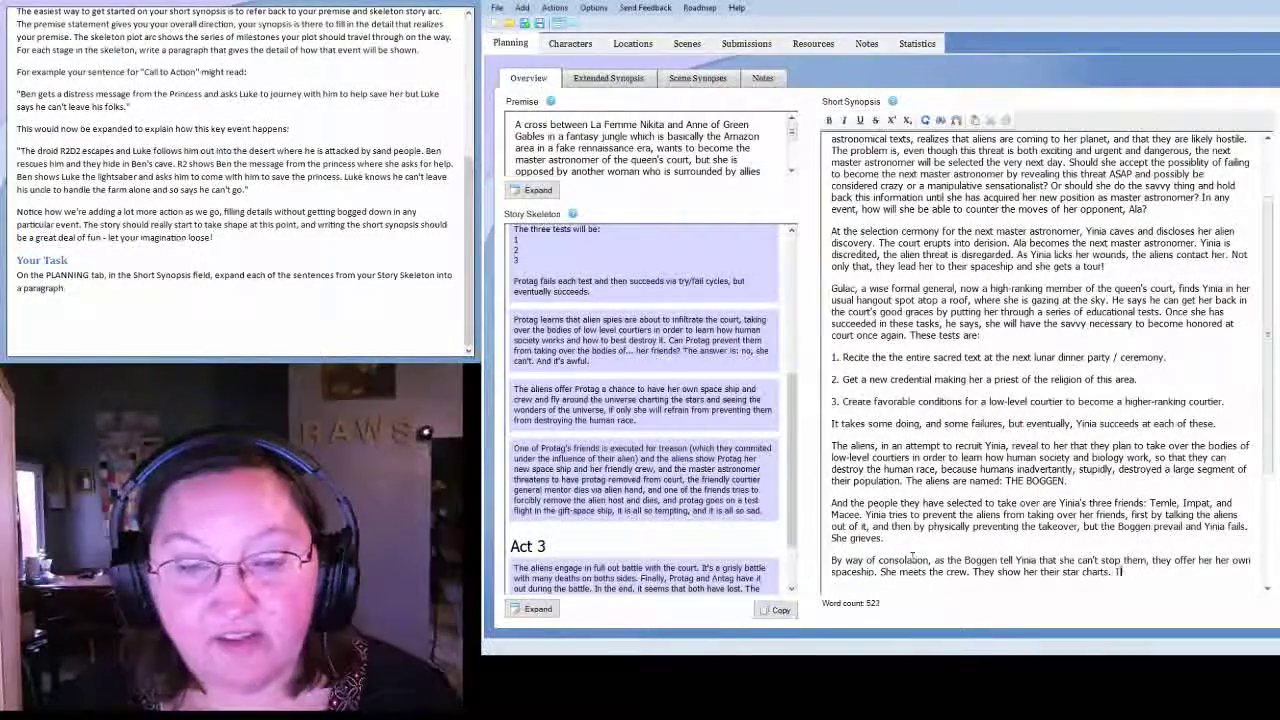
Continue the spaceship paragraph with "They show her territories they have yet to uncover. They tell her of the wonders of the universe.".
text(ow her )
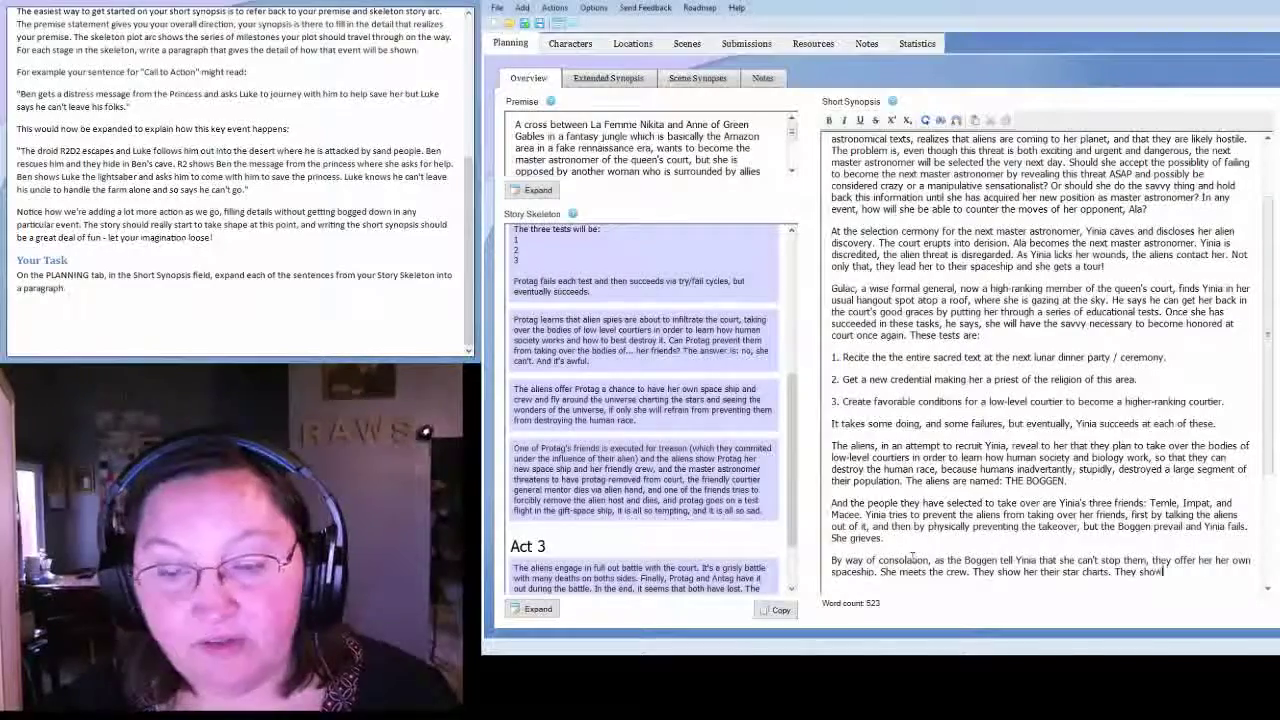
text(territ)
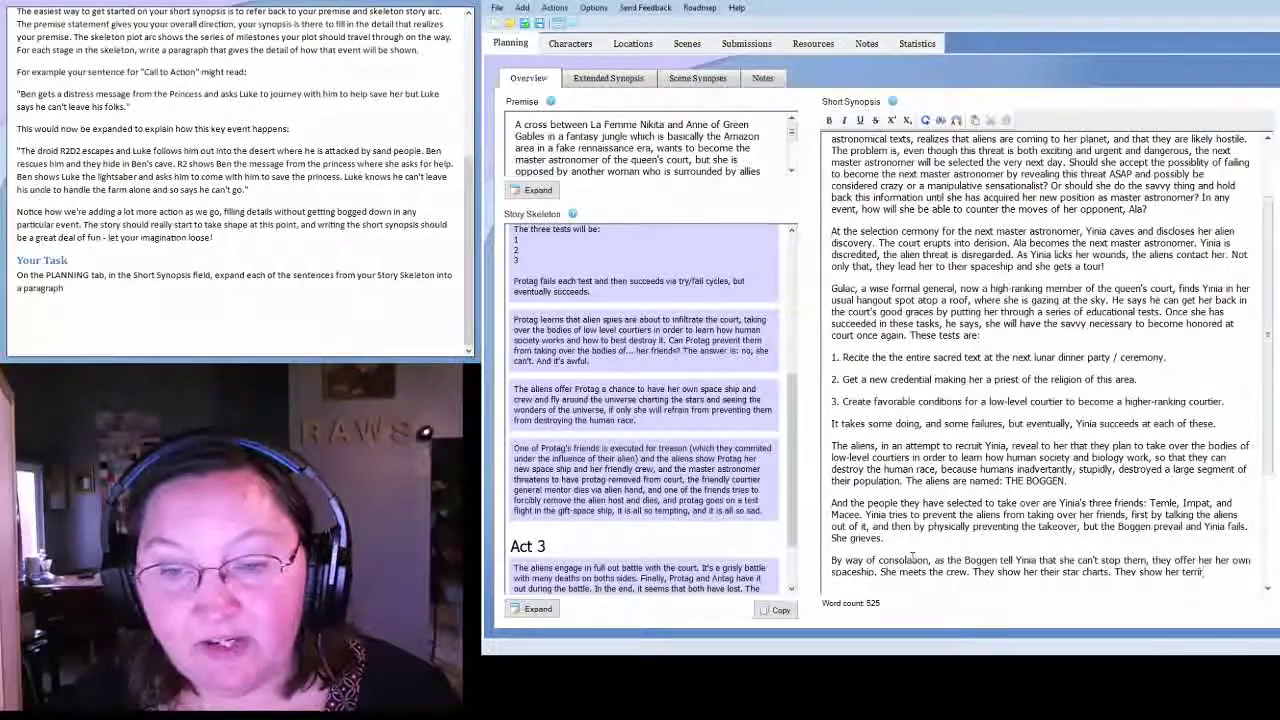
text(ories they have)
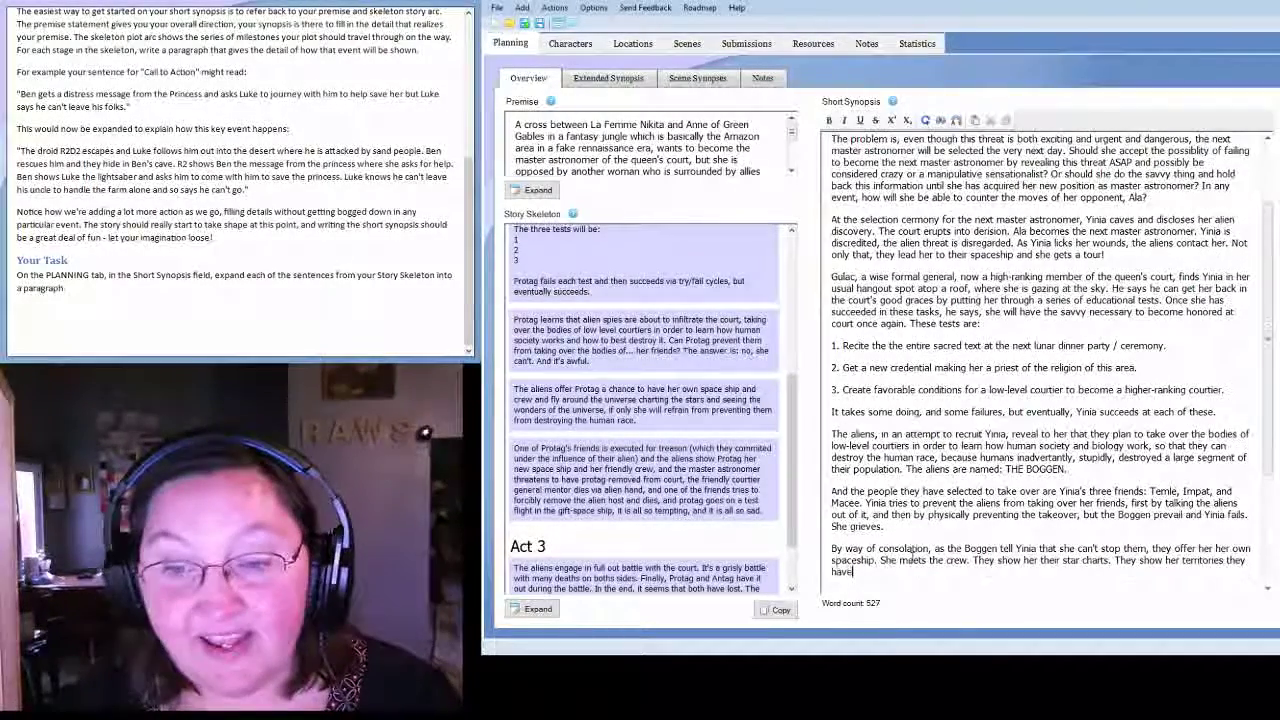
text( yet to uncove)
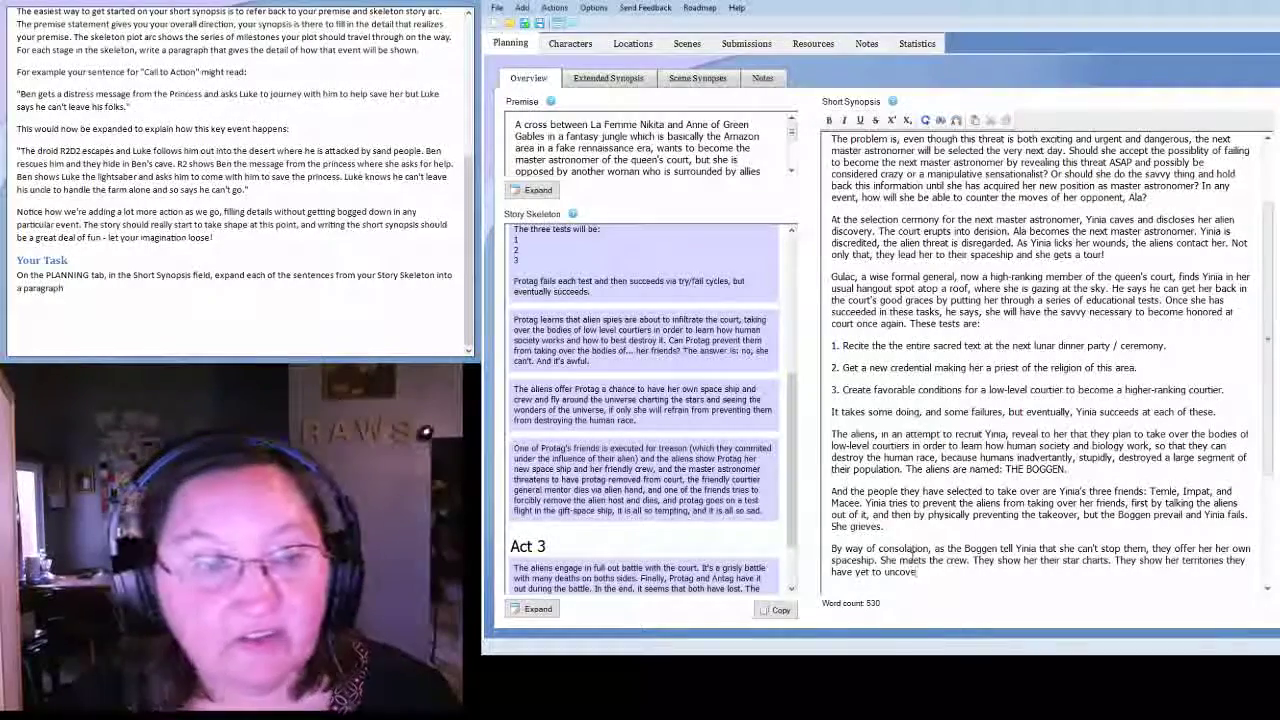
text(r. Thiy tell her of the wo)
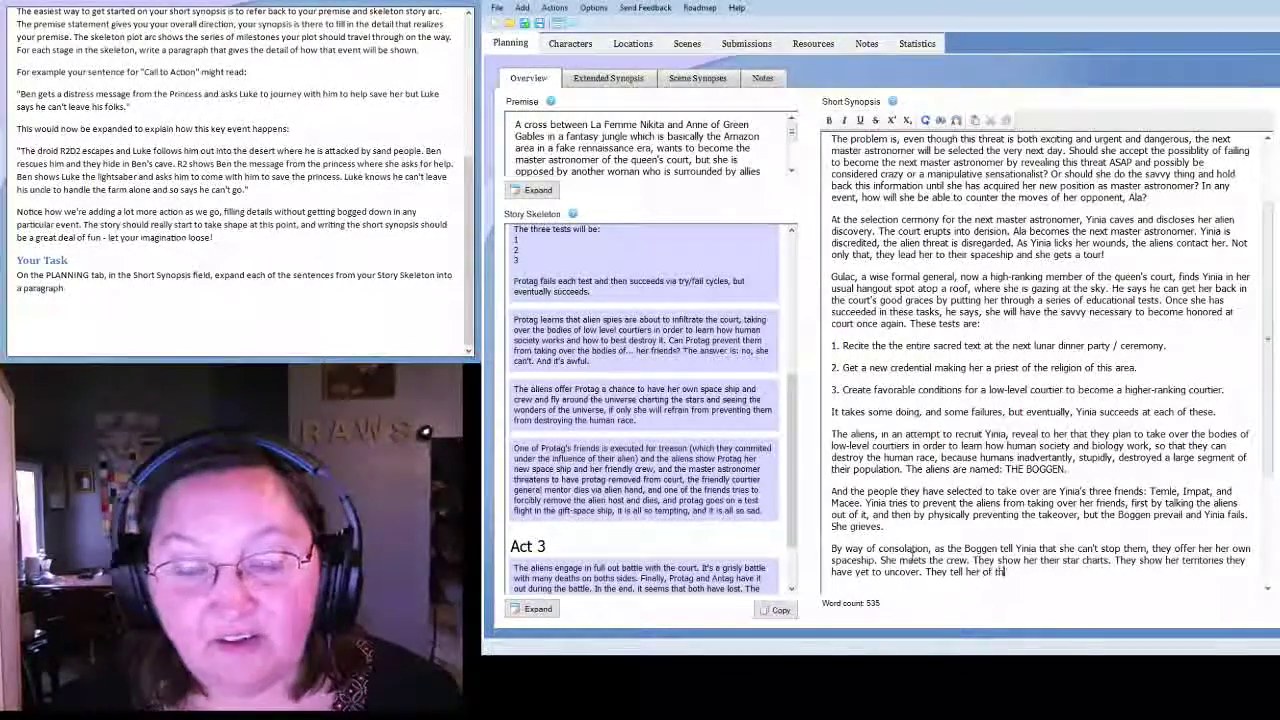
text(nders of the un)
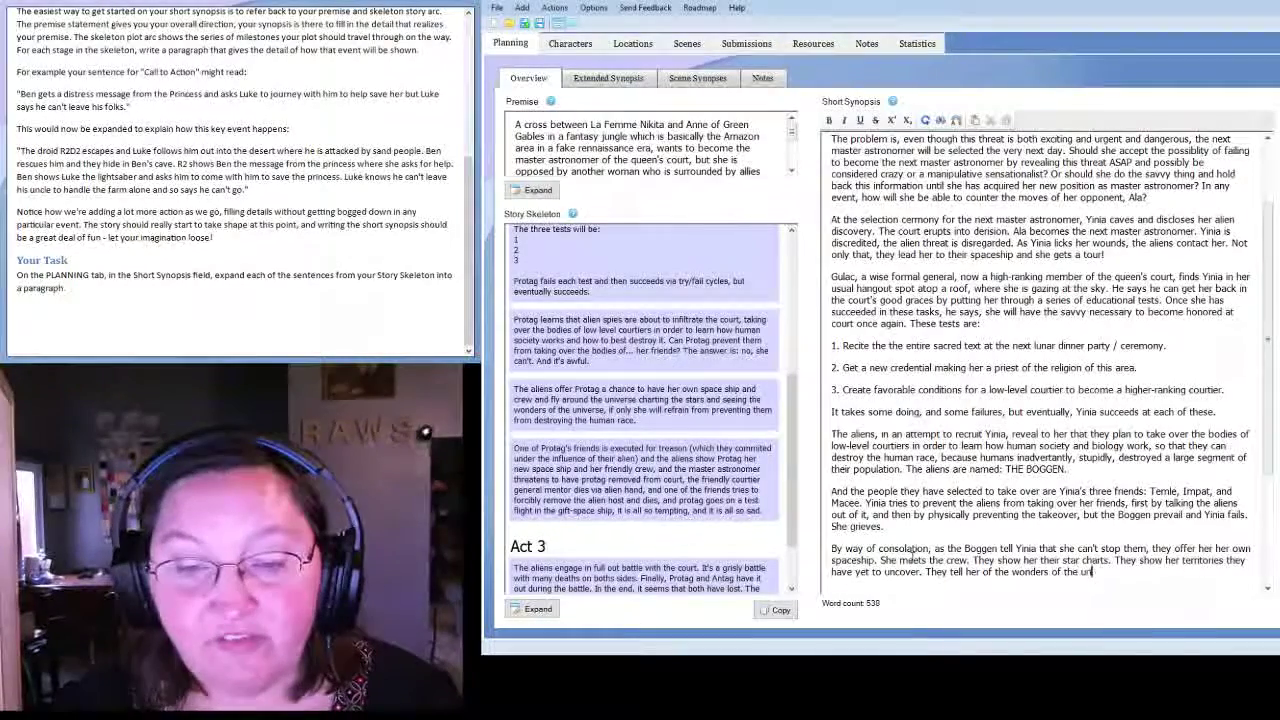
text(iverse. A)
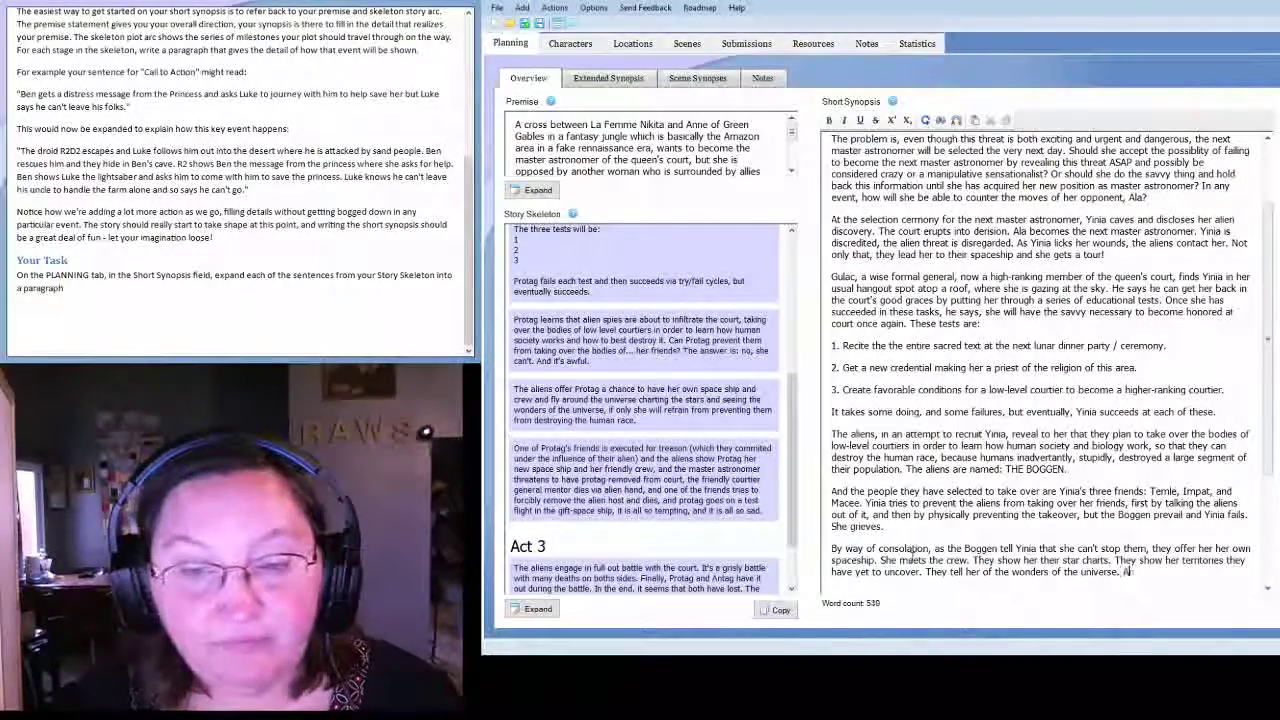
Add the sentence "And they say that all this can be hers, if she will only refrain from opposing them." to the spaceship paragraph.
text(nd they say)
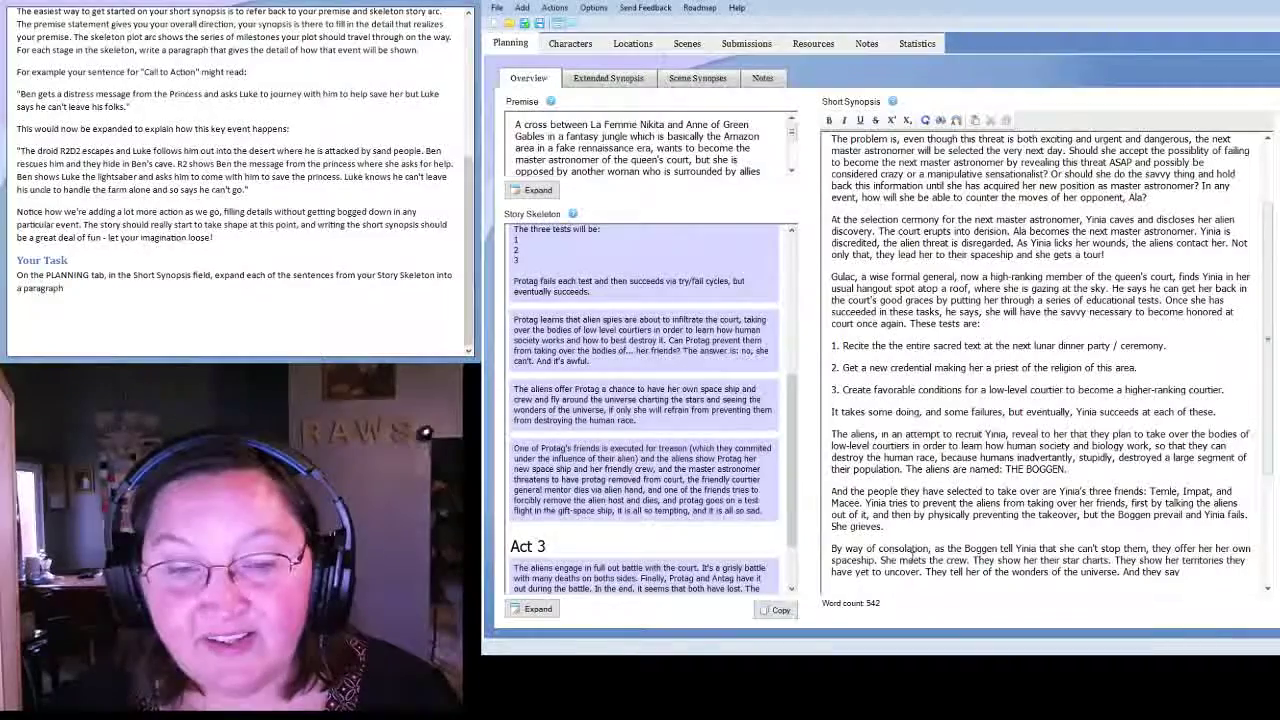
text( that all this can)
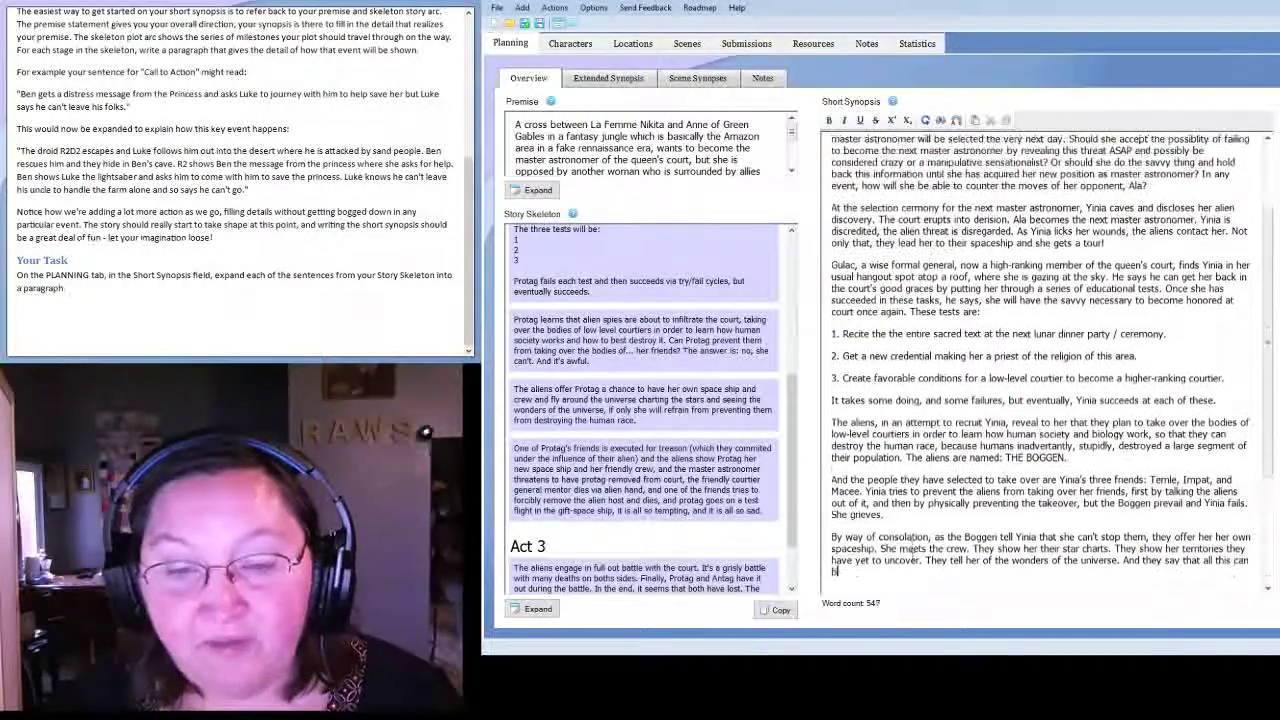
text(e hers, if she)
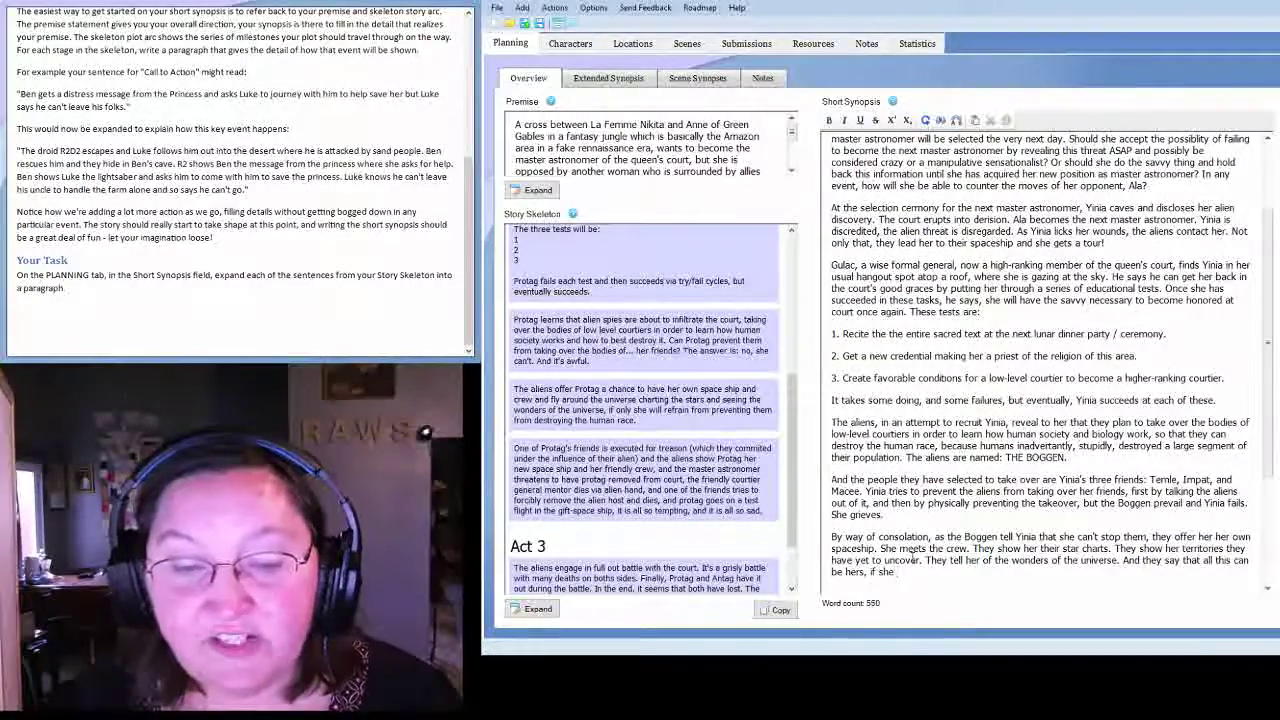
text( will only.)
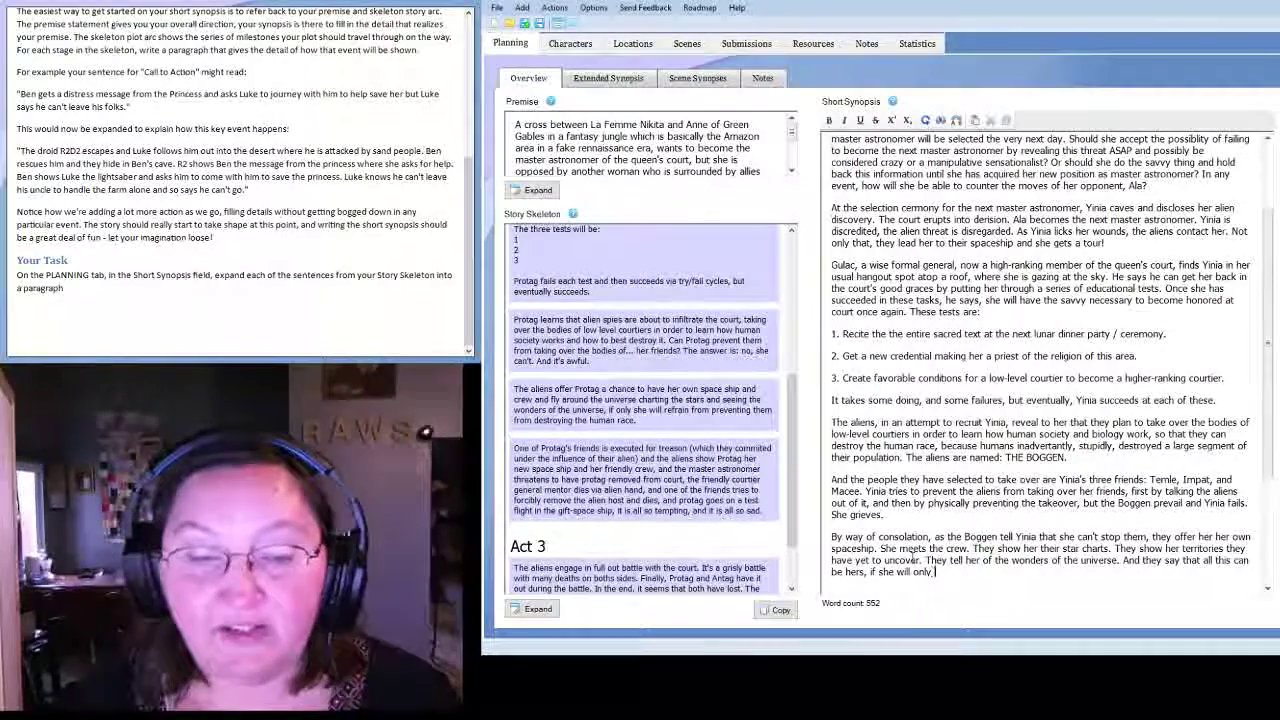
key(BackSpace)
text(refrain)
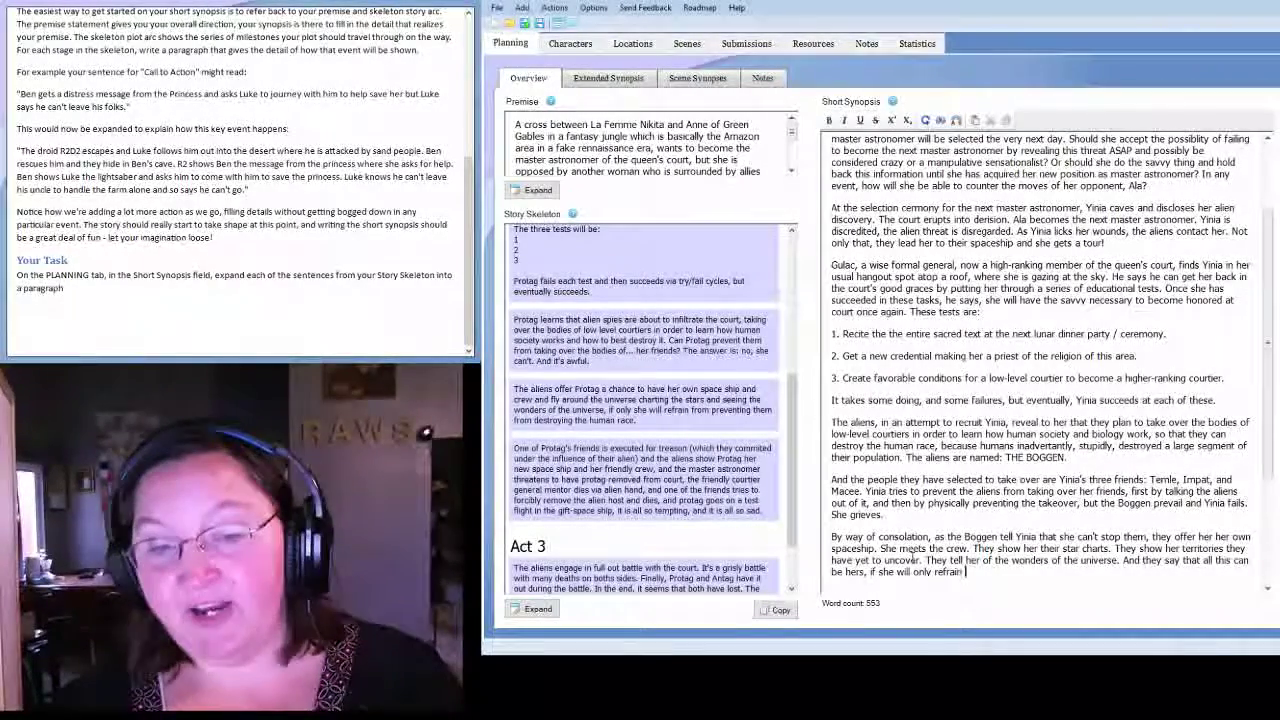
text( from )
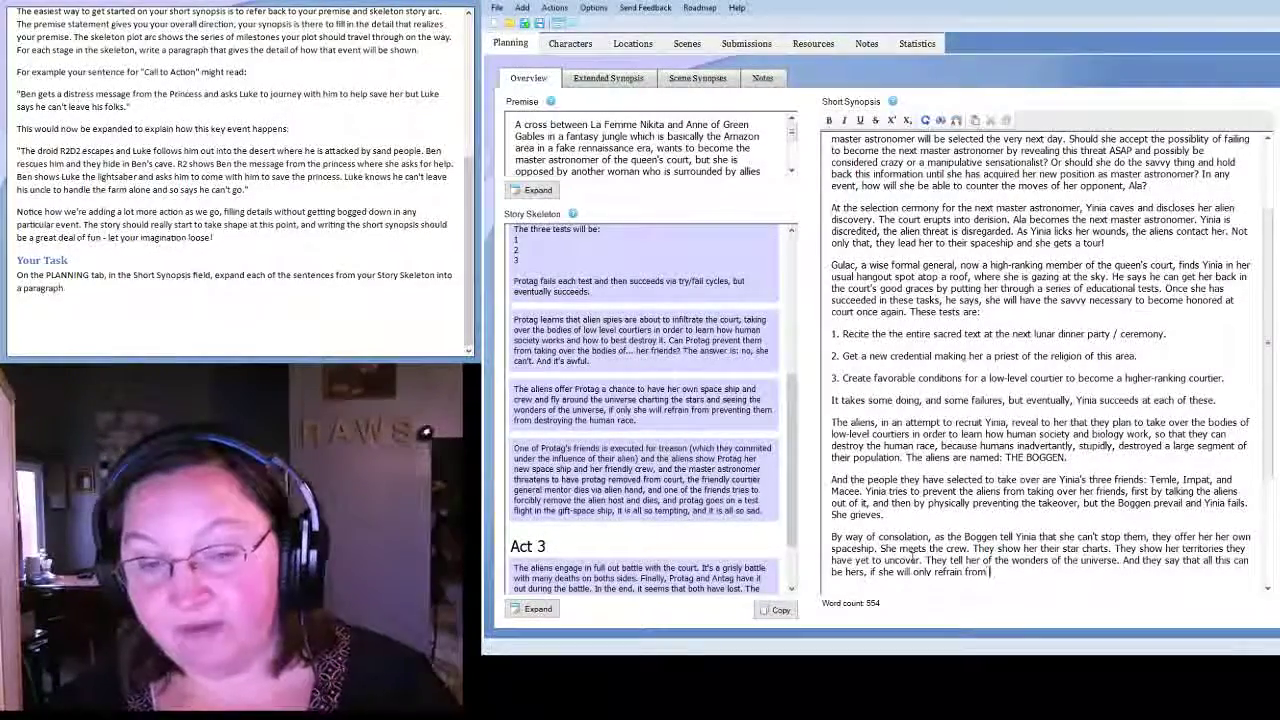
text(opposing them. It is ind)
Close the spaceship paragraph with "It is implied that she has access to a weapon that can defeat them.".
key(BackSpace)
key(BackSpace)
text(mplied th)
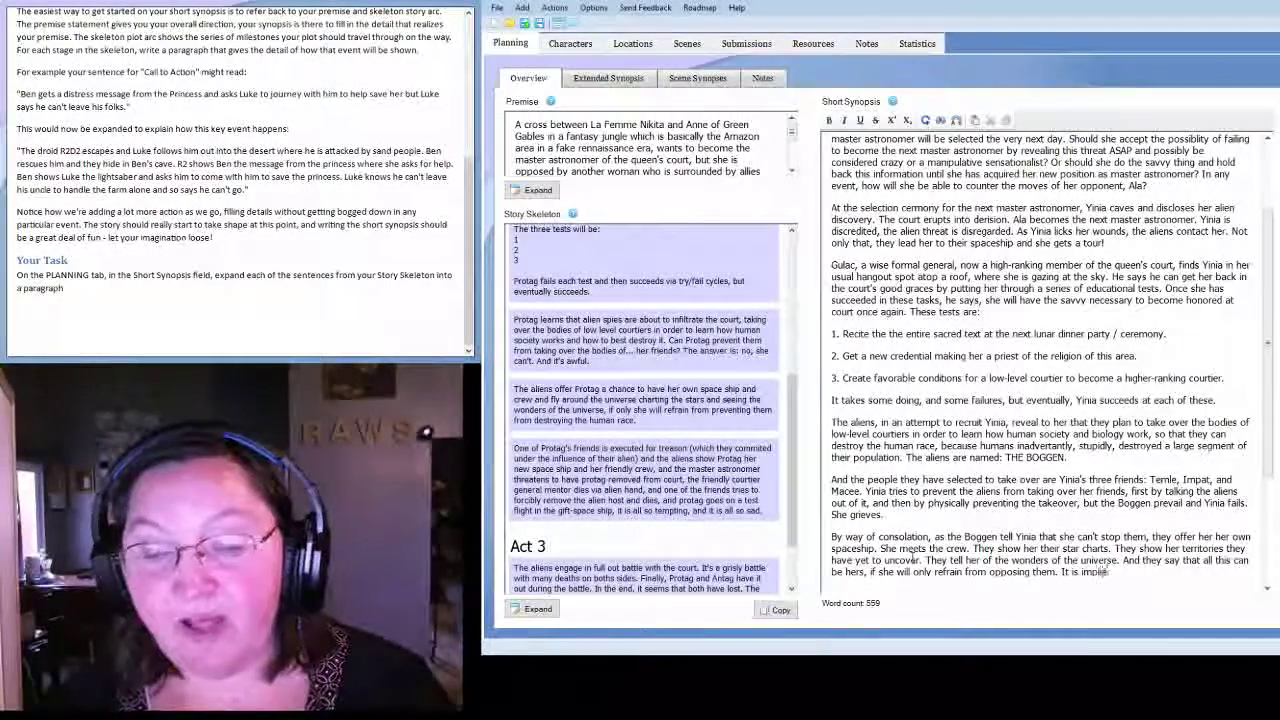
text(at she has access t)
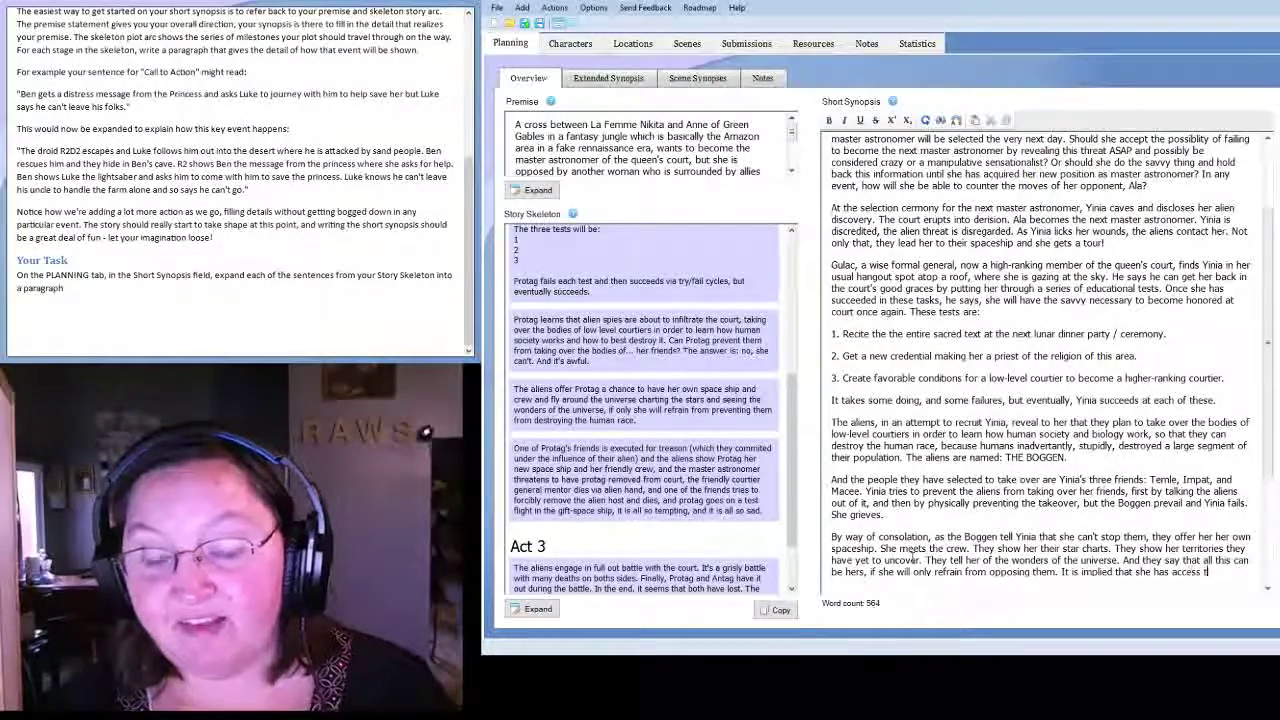
text(o a weapon that can defeat them.)
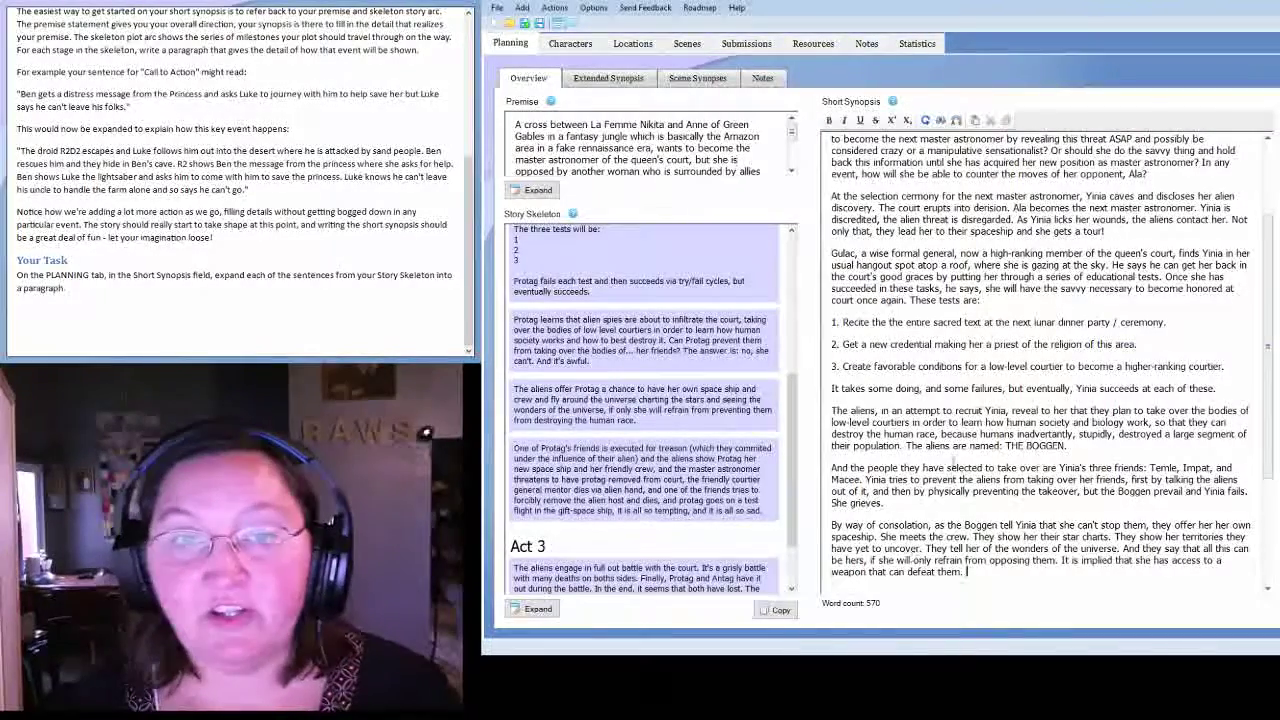
At the end of the synopsis's first paragraph, add "Yinia guards a powerful weapon that has been passed down for thousands of years".
scroll(950, 466, up, 3)
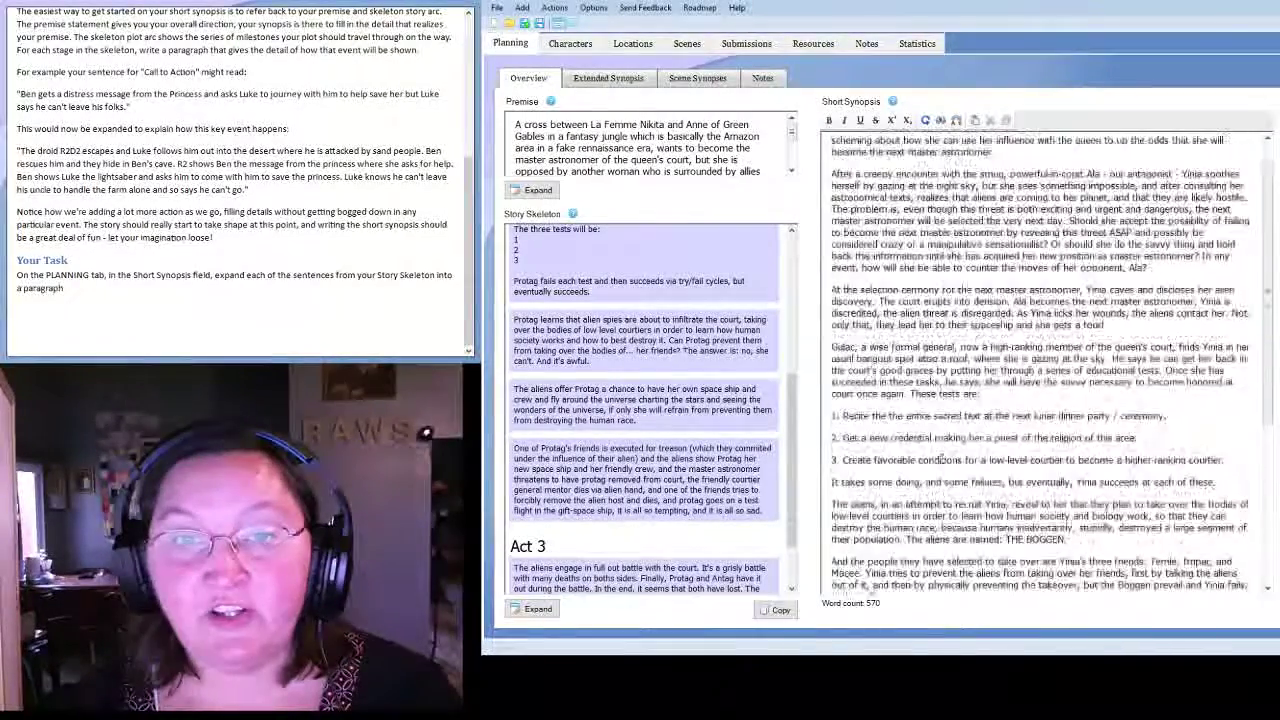
scroll(985, 425, down, 1)
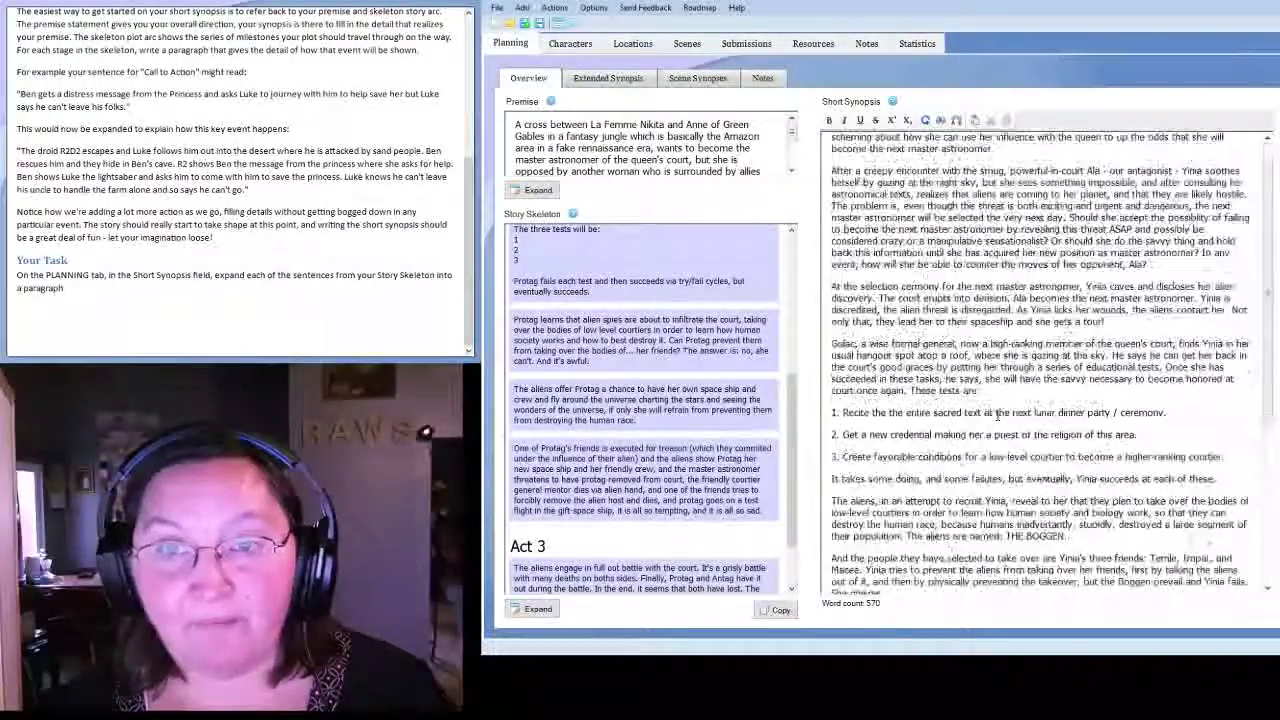
scroll(1040, 360, up, 1)
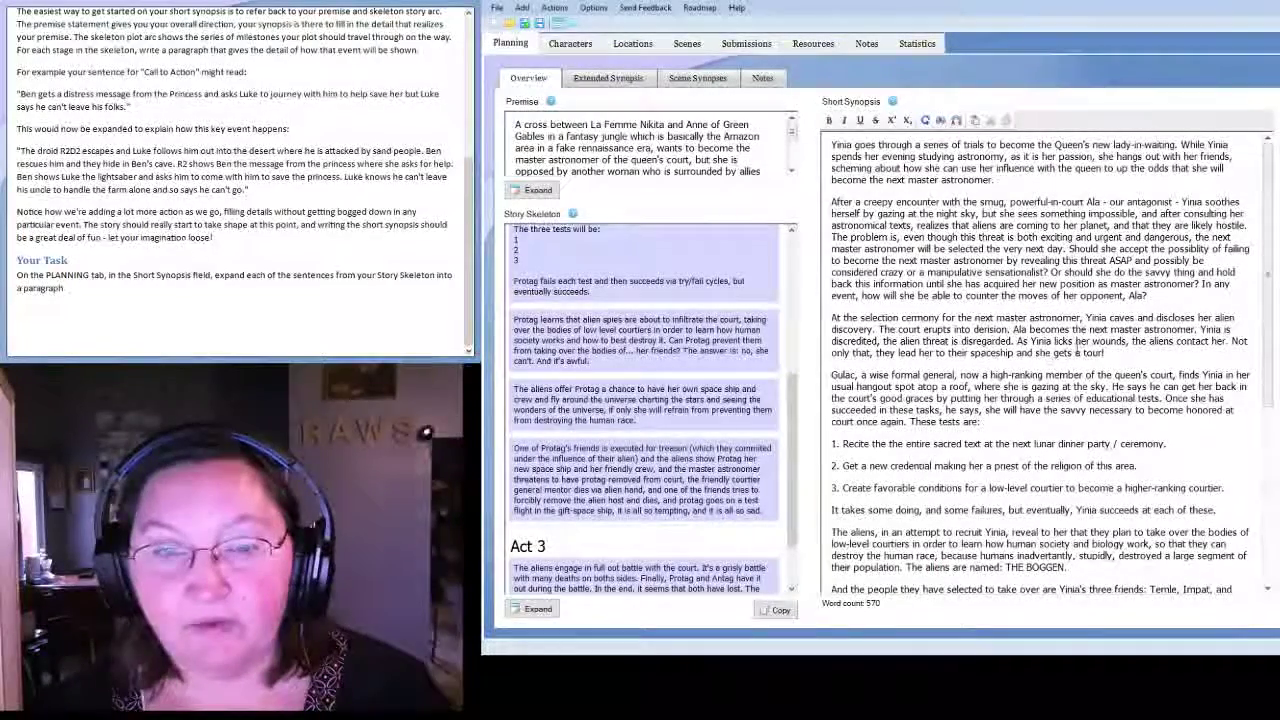
click(1037, 181)
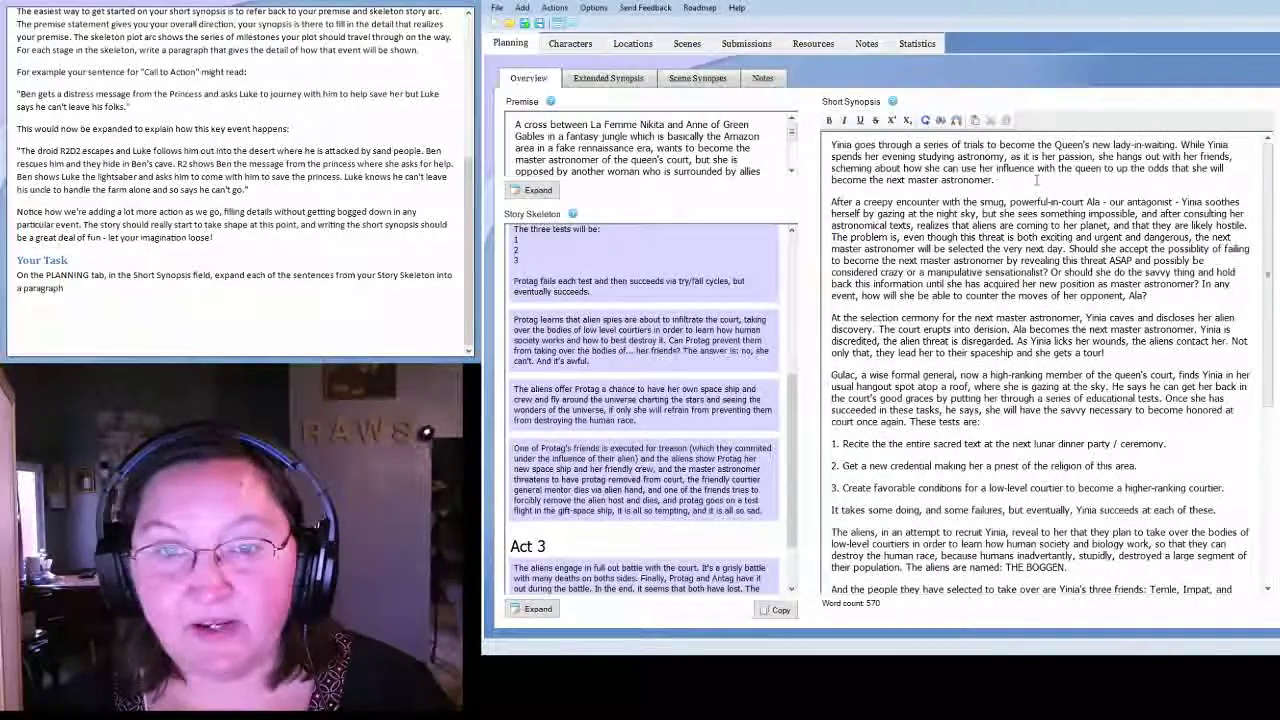
text(Yinia guards a powerful)
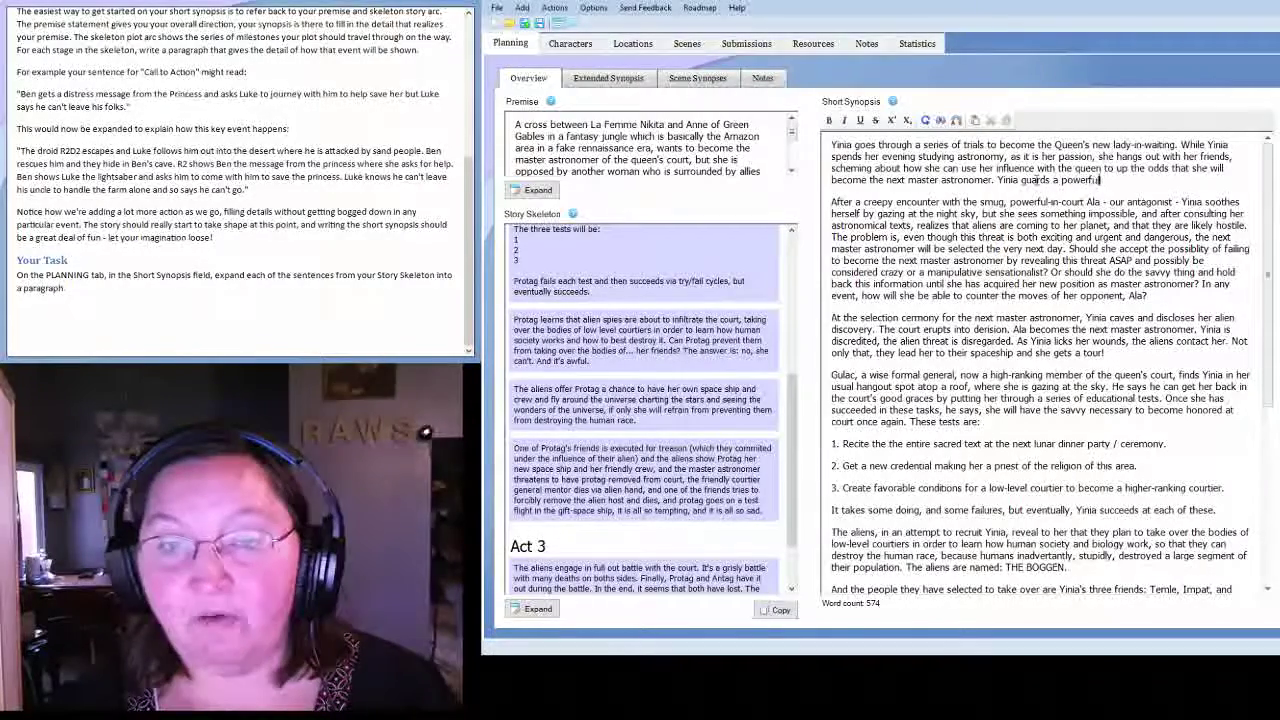
text( weapon that h)
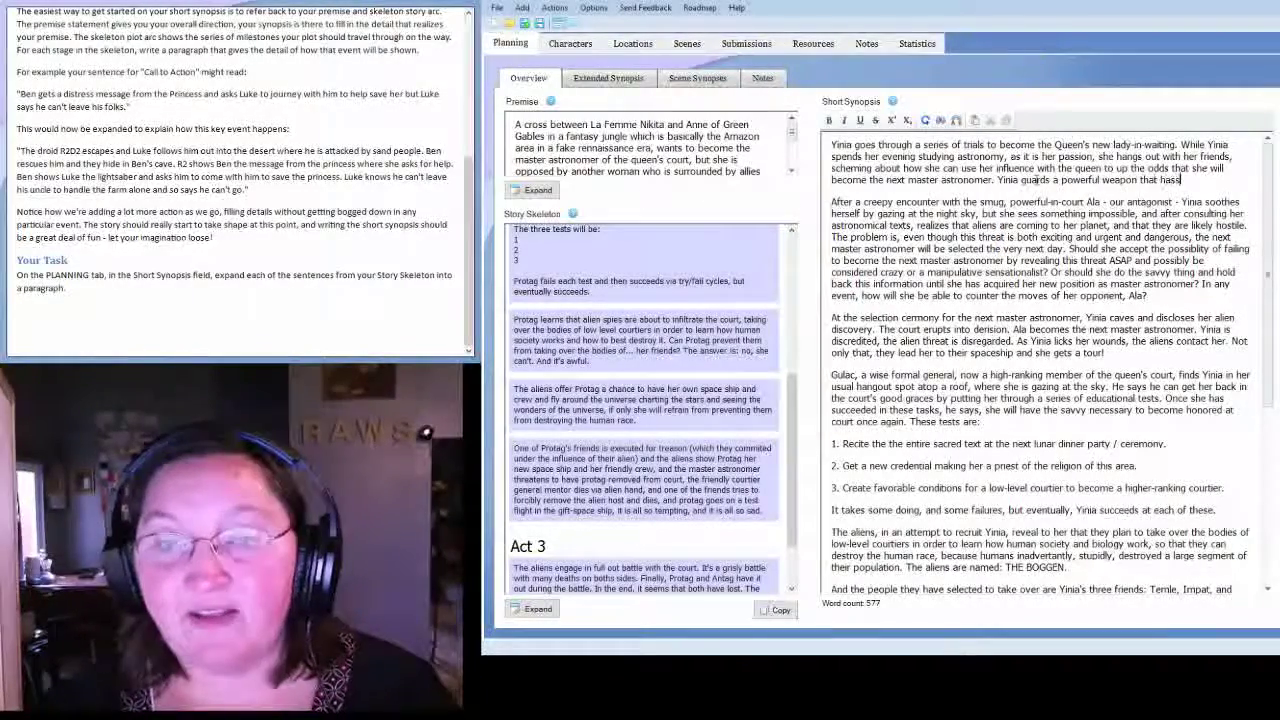
text(as been passed down for thous)
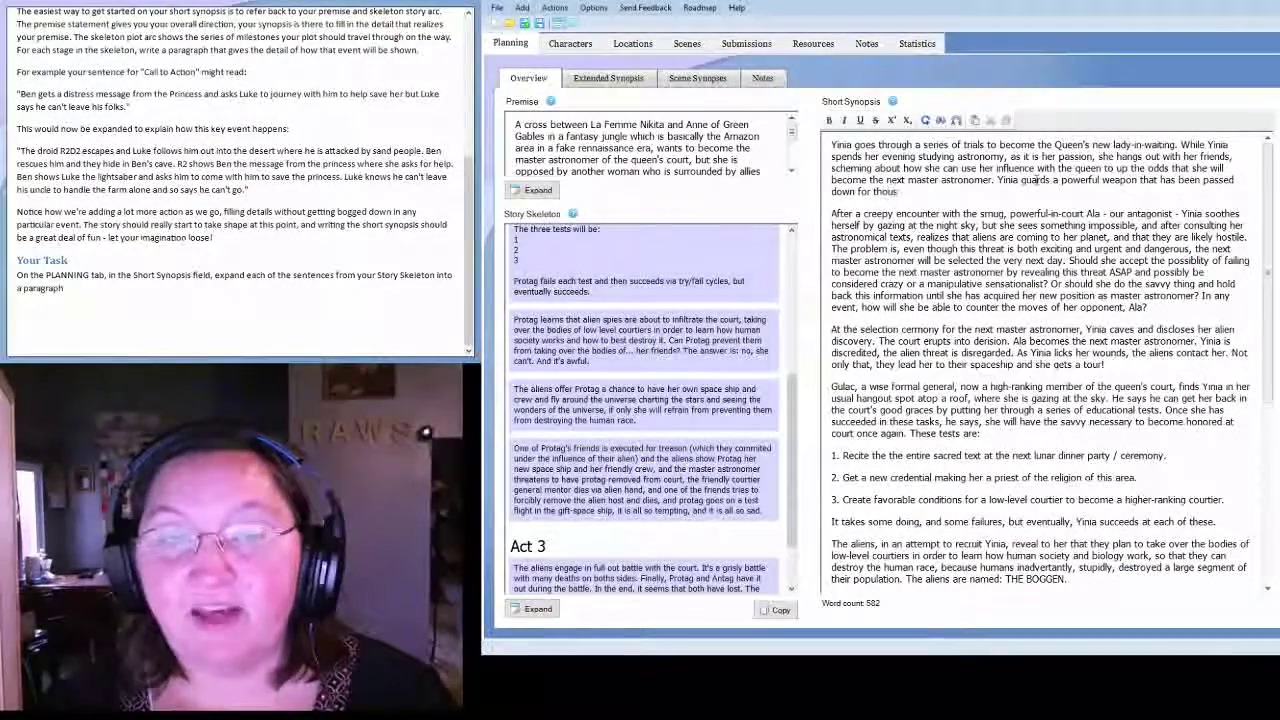
text(ands of  years - and)
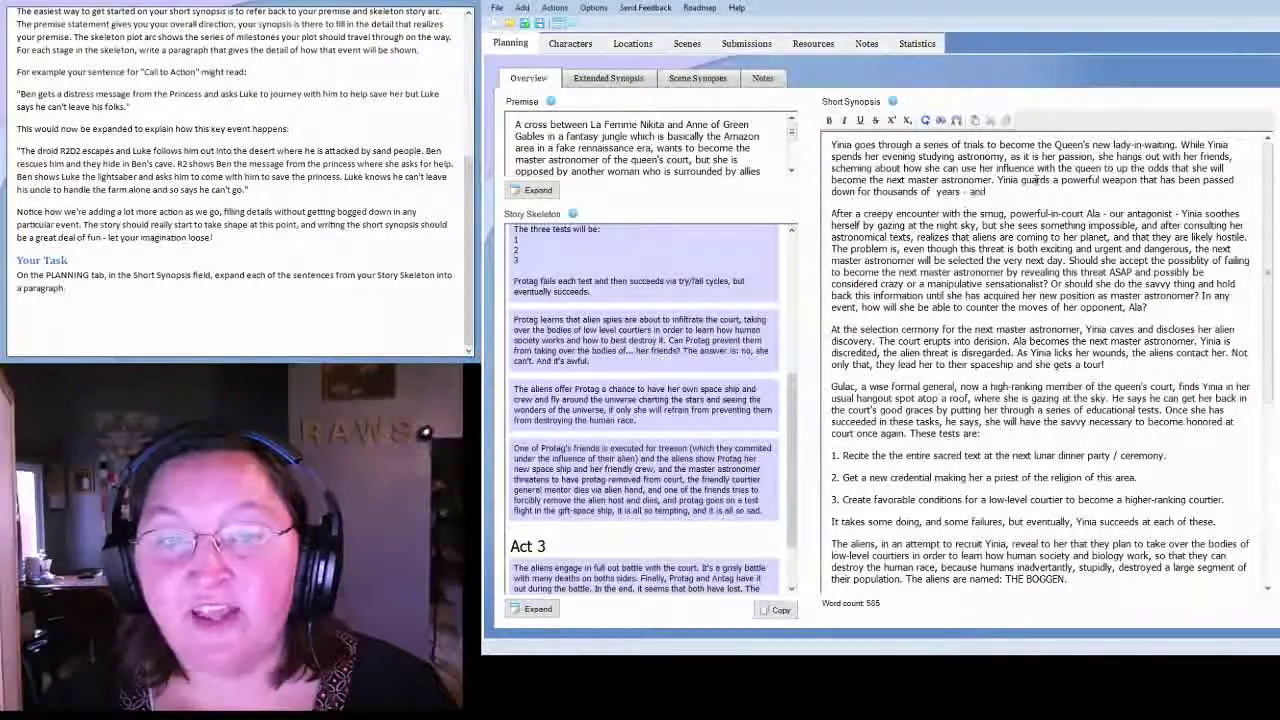
Finish the weapon sentence with "and this weapon, or type of weapon, has been used before - to kill many of the Boggen.".
text( this weapon, )
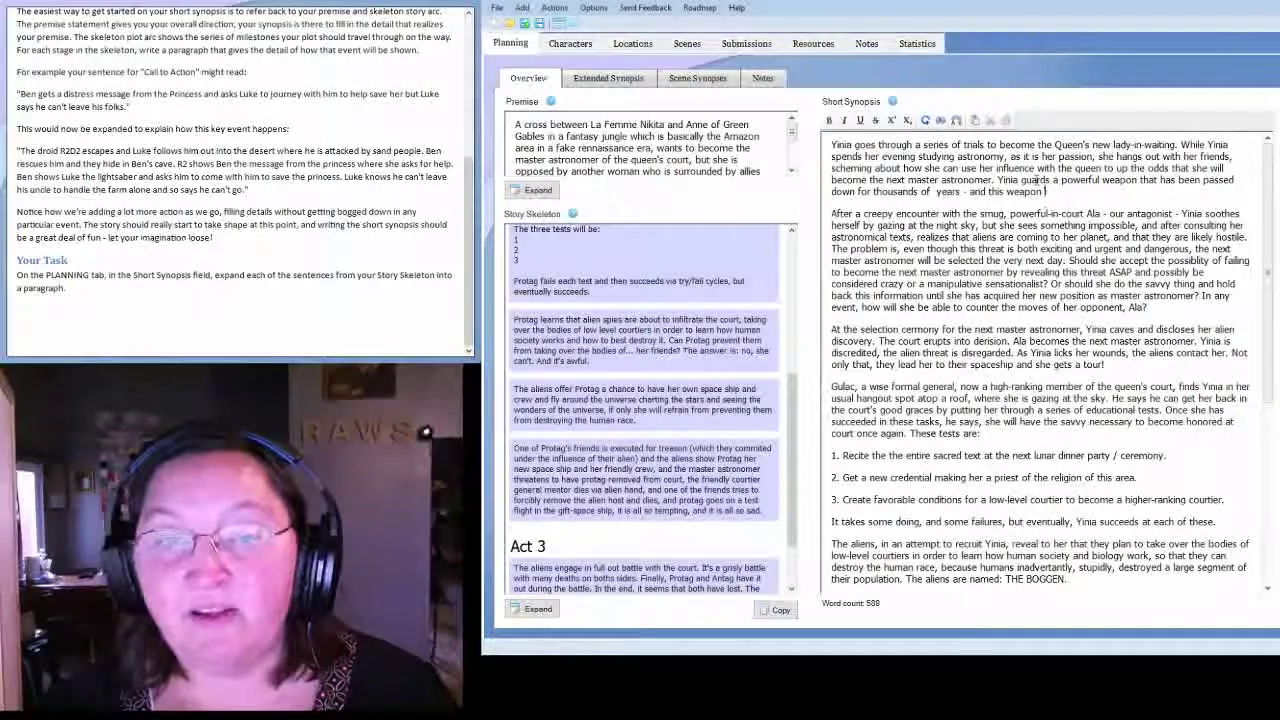
text(or type of)
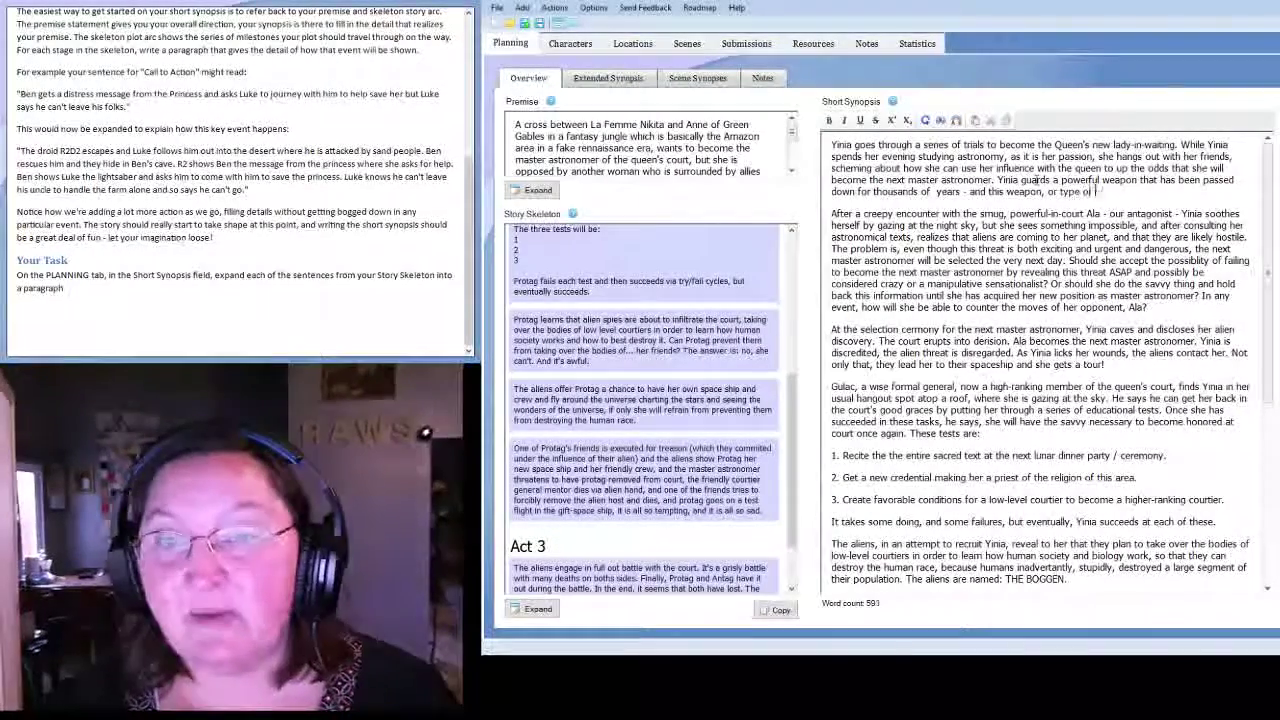
text( weapon, has be)
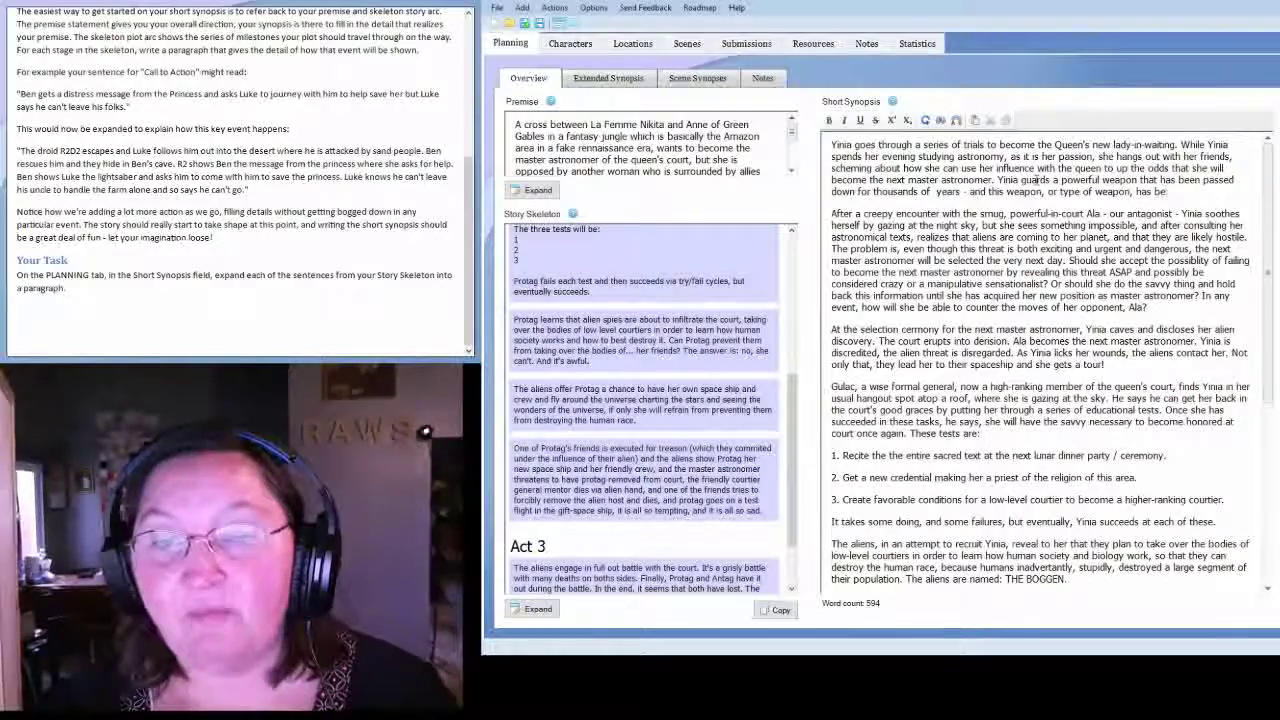
text(en used before - to kill me)
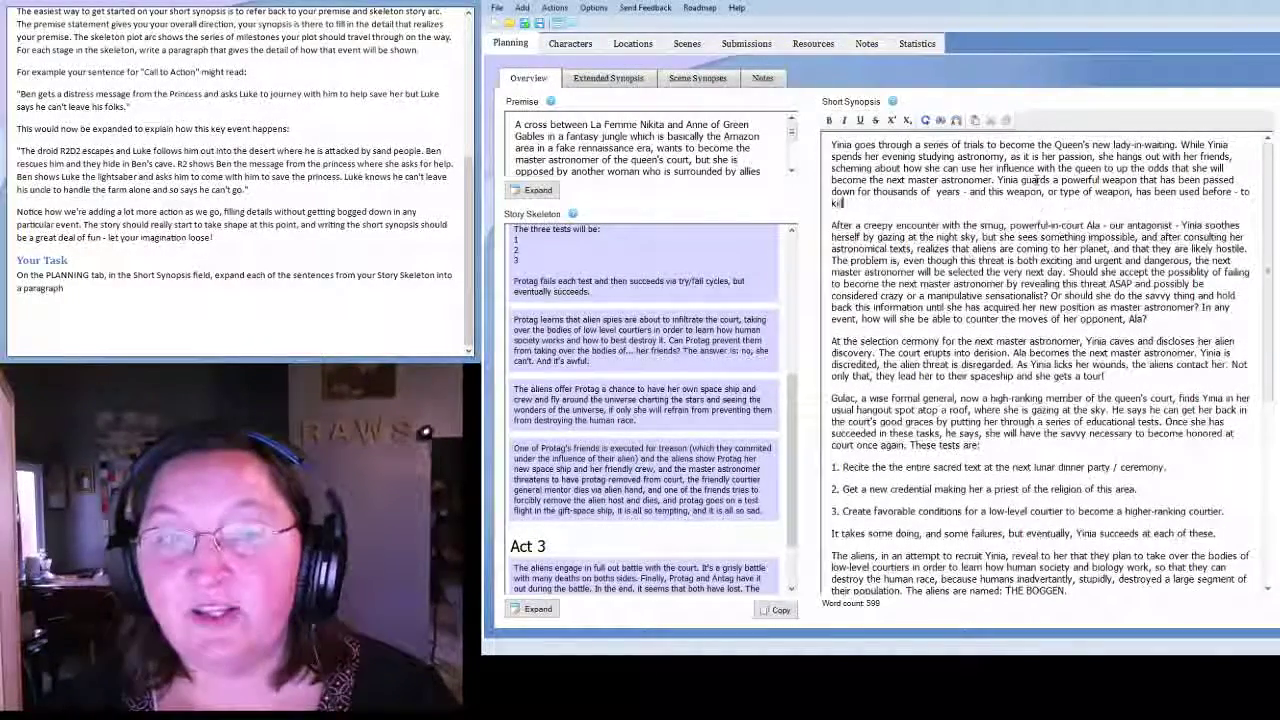
text(any of t)
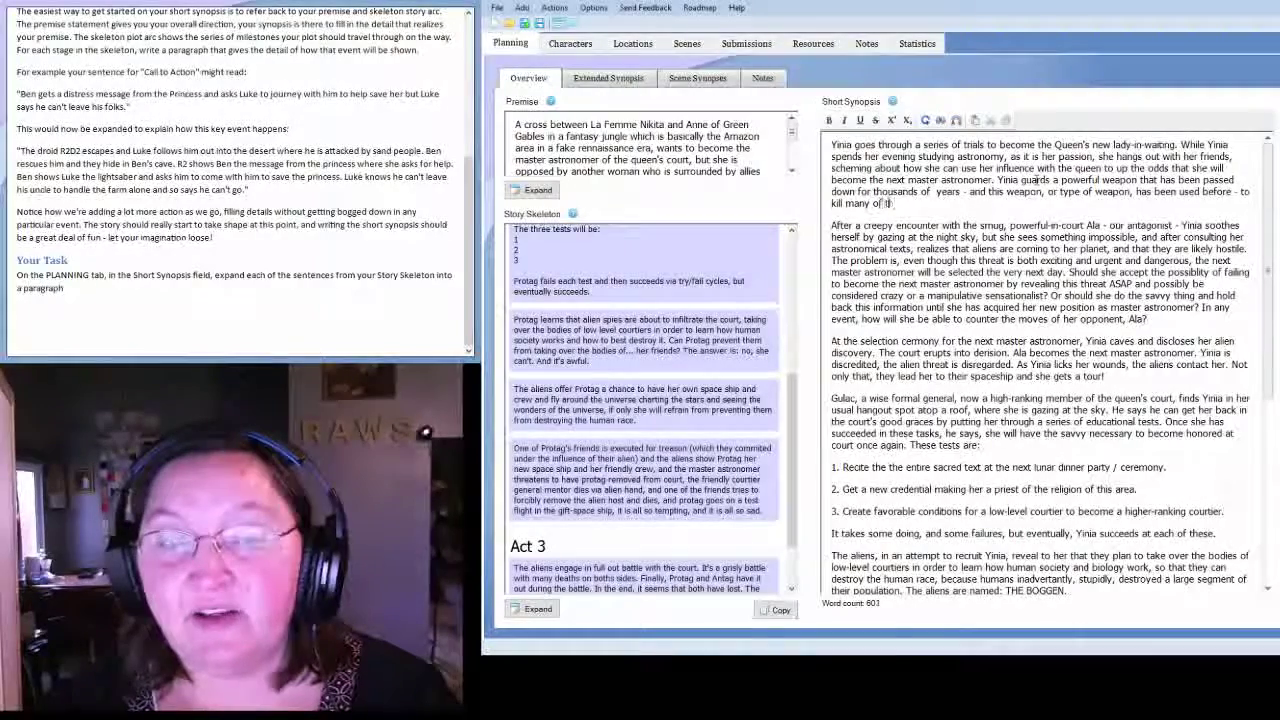
text(he)
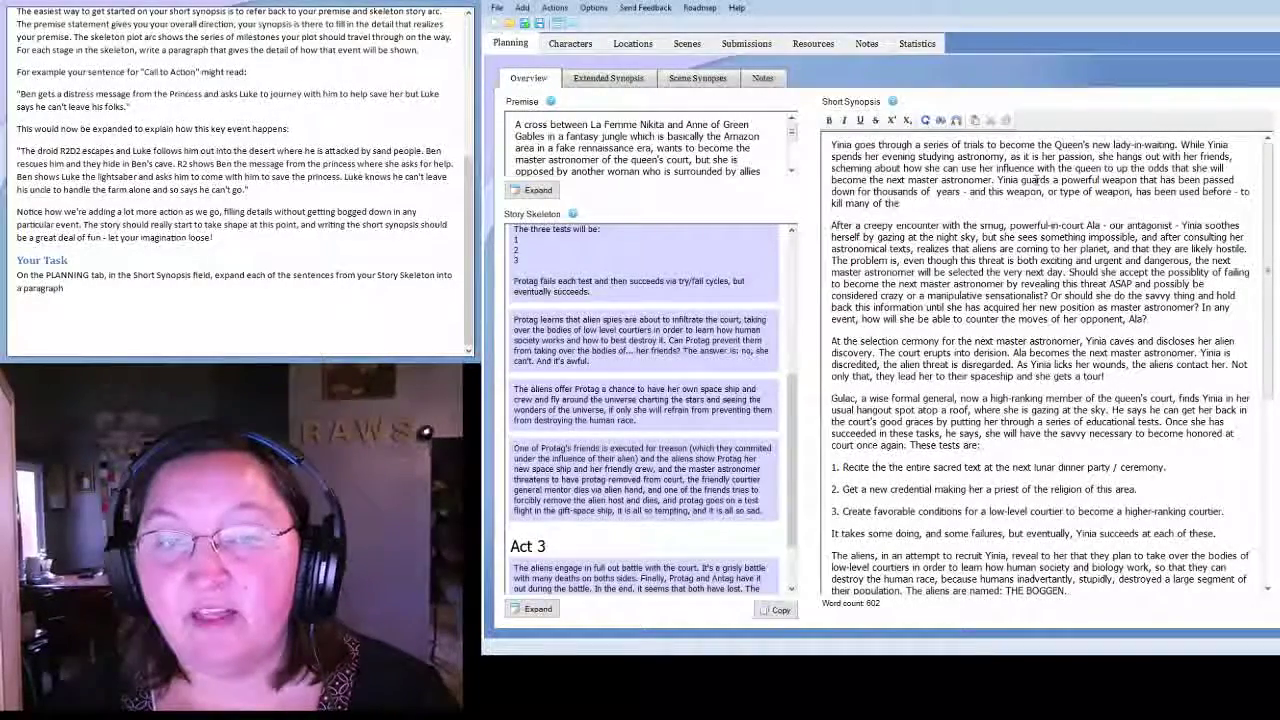
text( Boggen.)
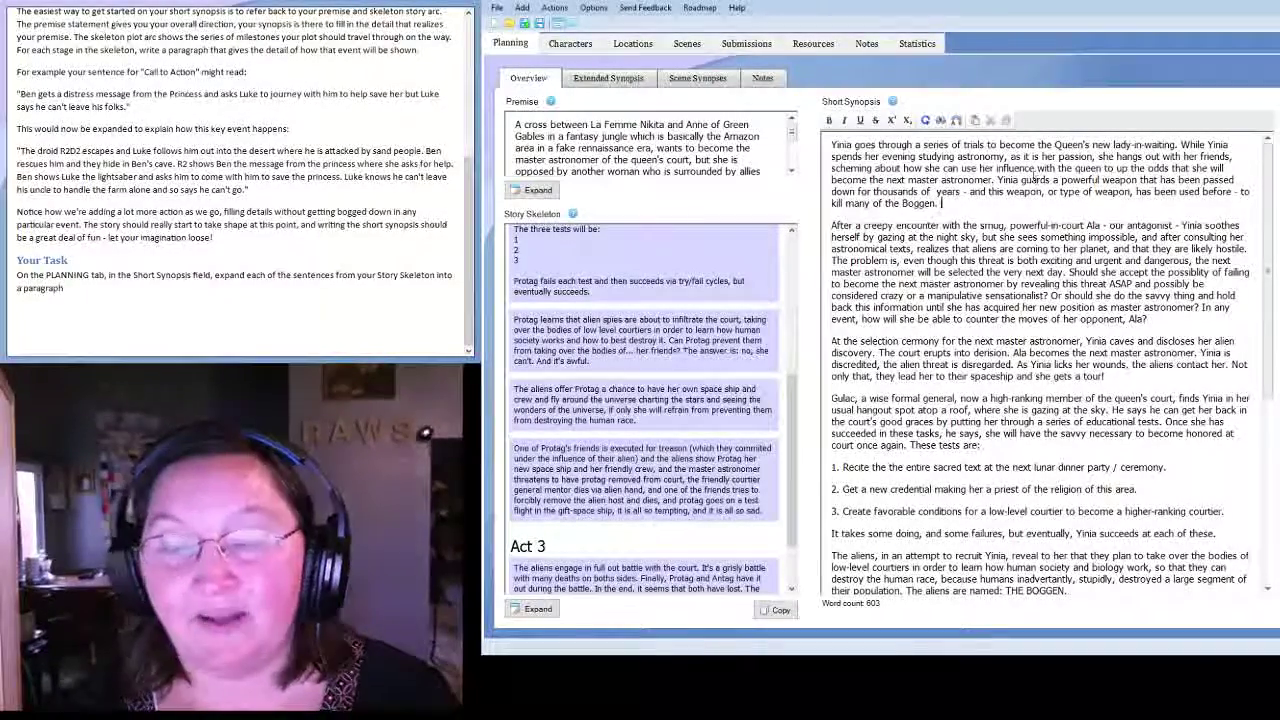
At the end of the selection ceremony paragraph, add "Yinia takes steps to hide her weapon even better.".
scroll(1036, 179, down, 2)
scroll(1040, 360, down, 1)
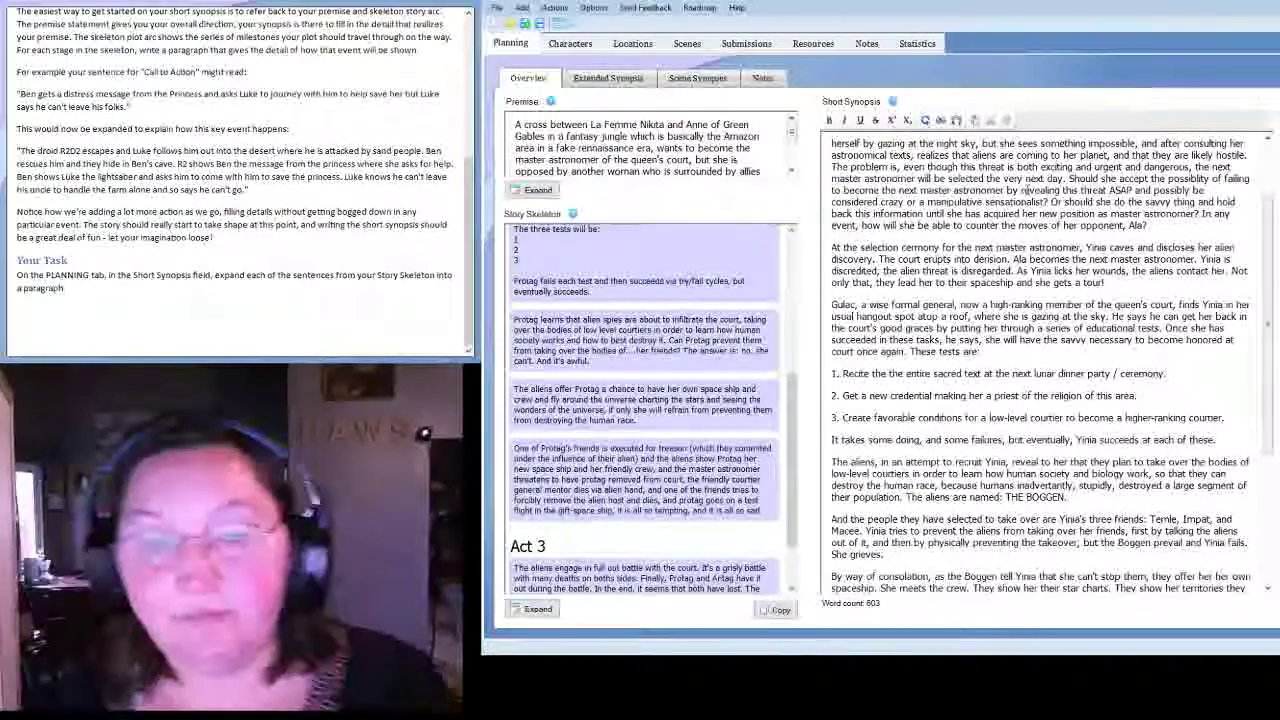
click(1106, 282)
text(Yinia tak)
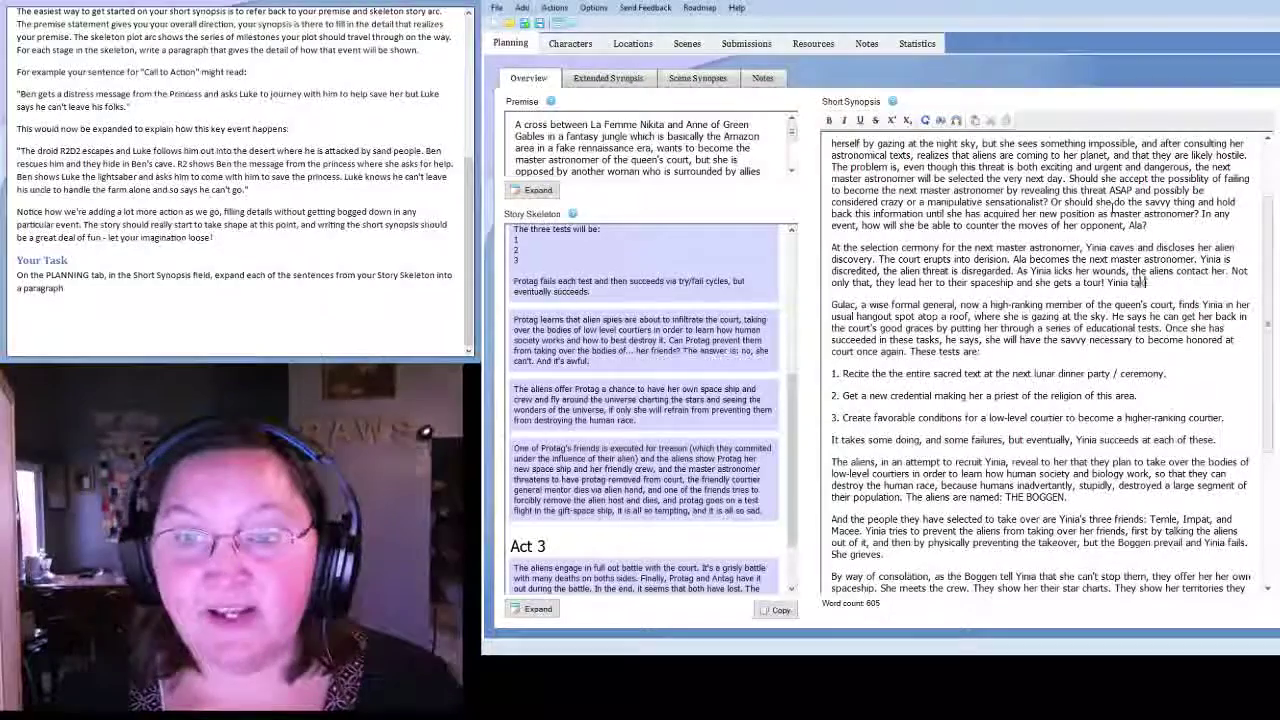
text(es steps to hide)
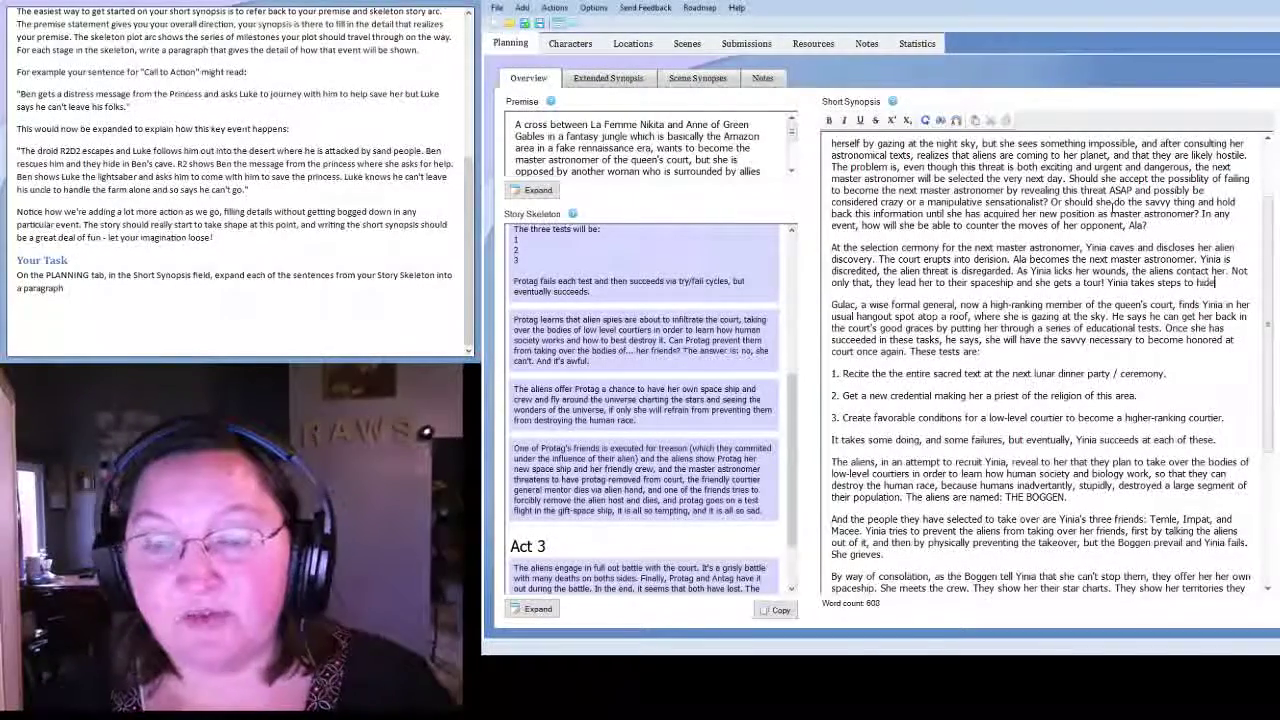
text( her weap)
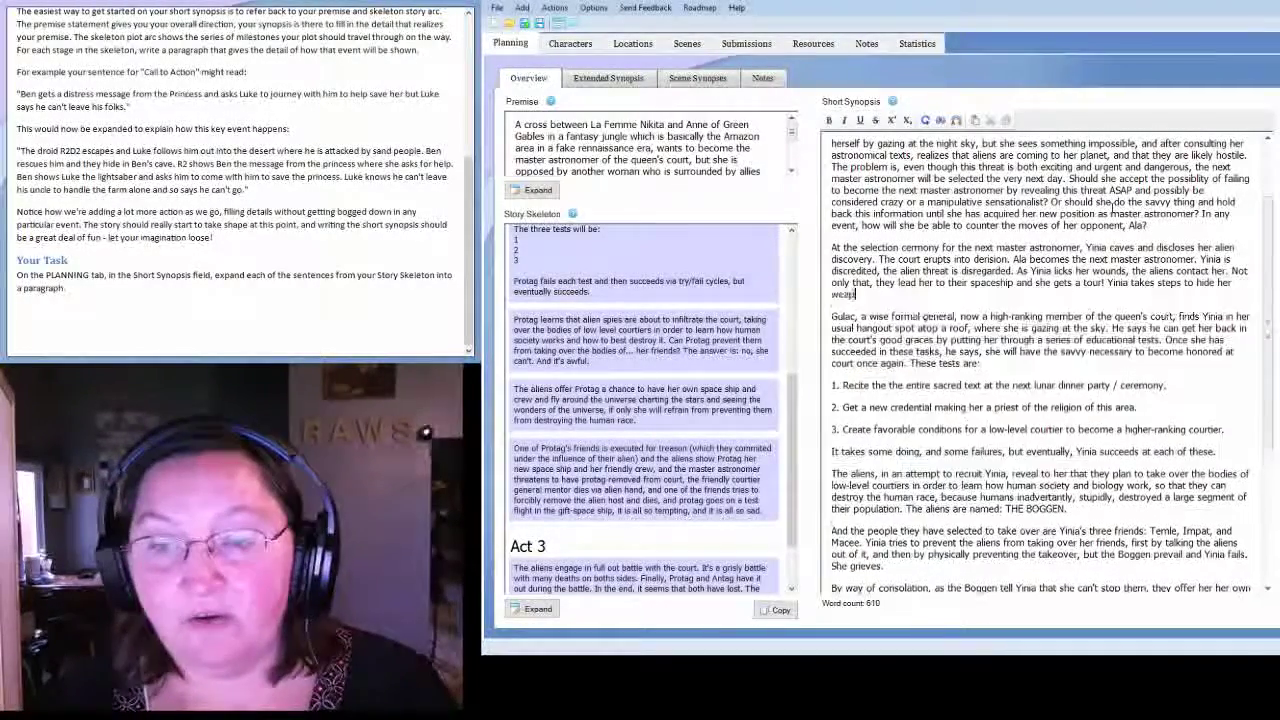
text(on aven better.)
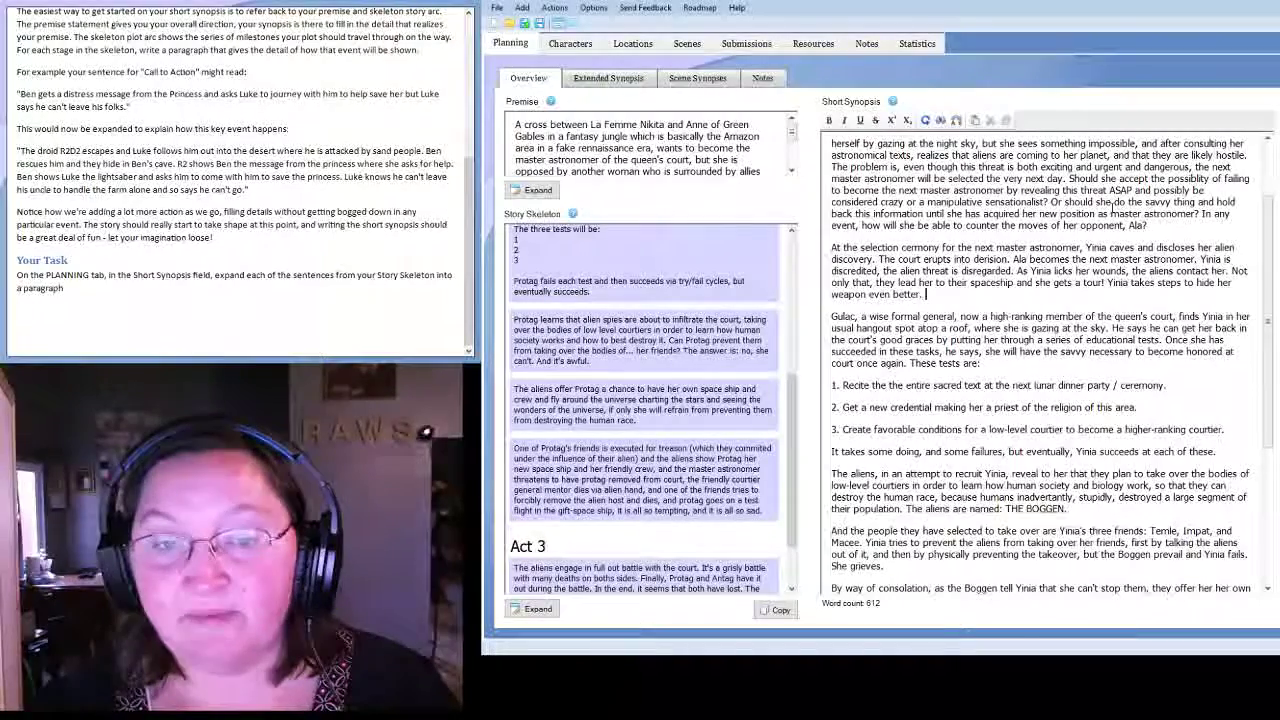
Start a new paragraph at the synopsis's end: "Macee, under the influence of her Boggen host, tries to assassinate the queen and is executed.".
scroll(1113, 207, down, 4)
scroll(949, 283, down, 1)
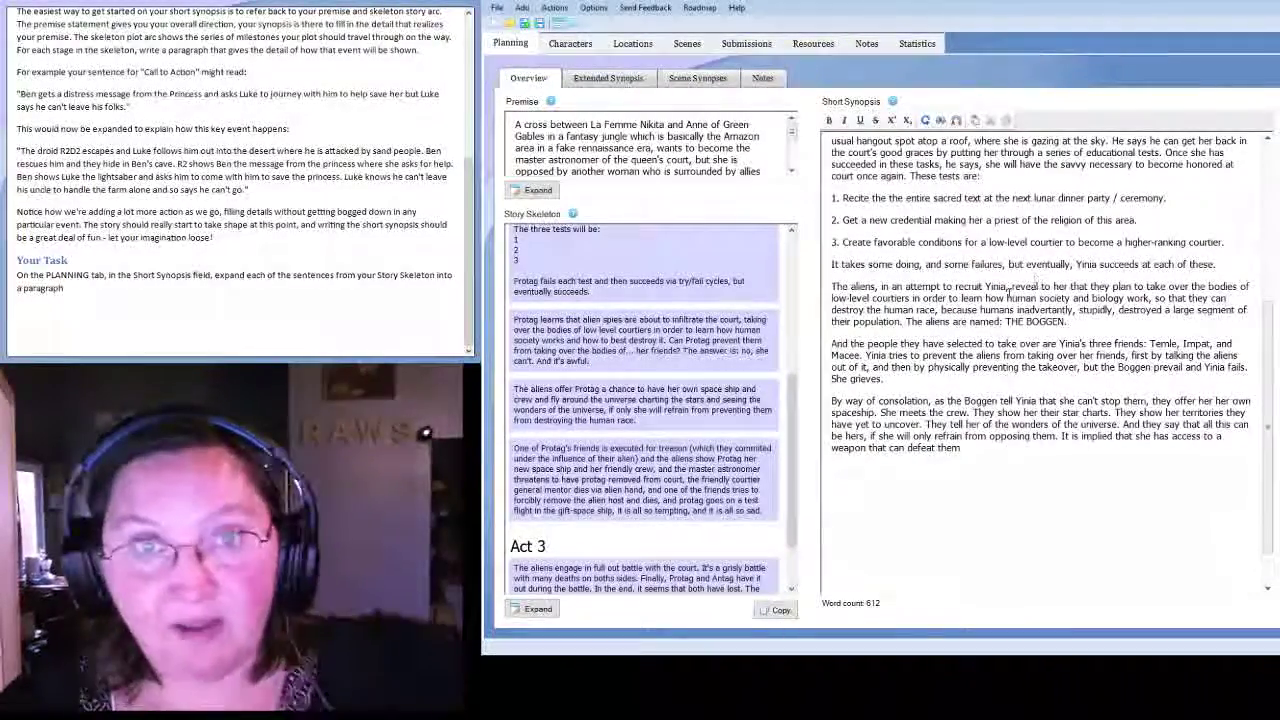
scroll(949, 283, down, 1)
click(1003, 421)
scroll(730, 425, down, 2)
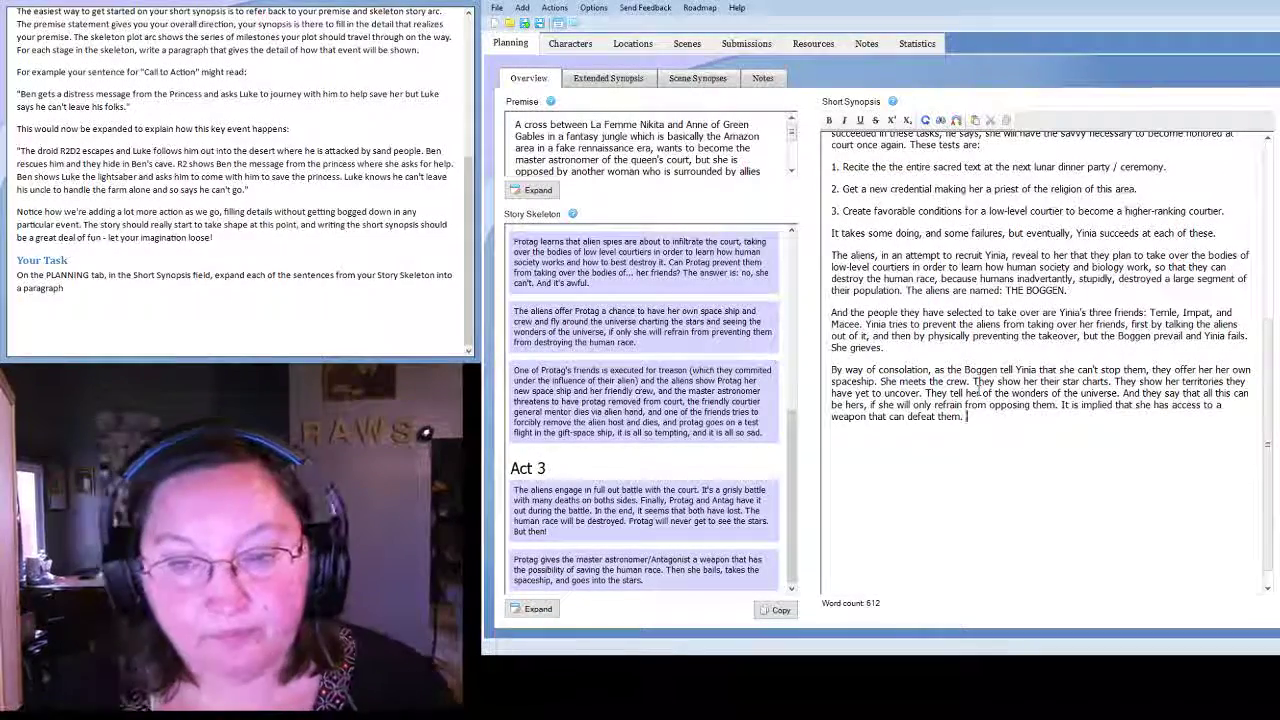
key(Return)
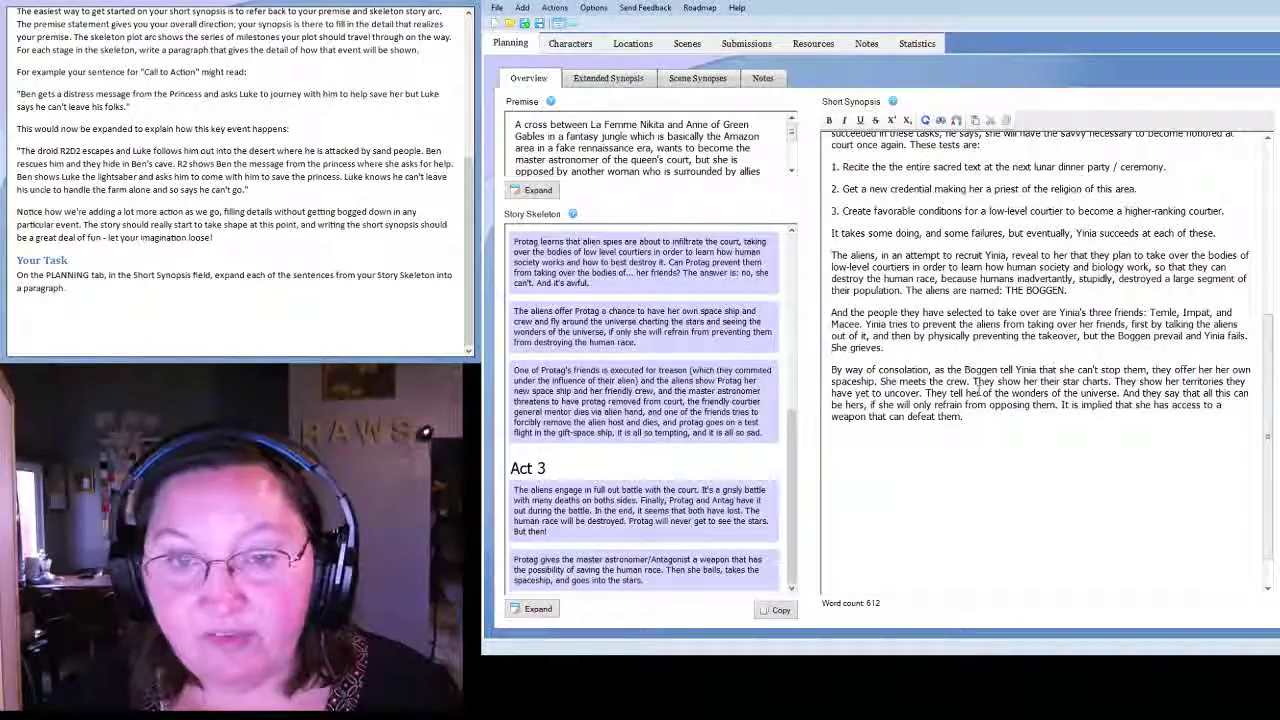
text(mia)
text(u)
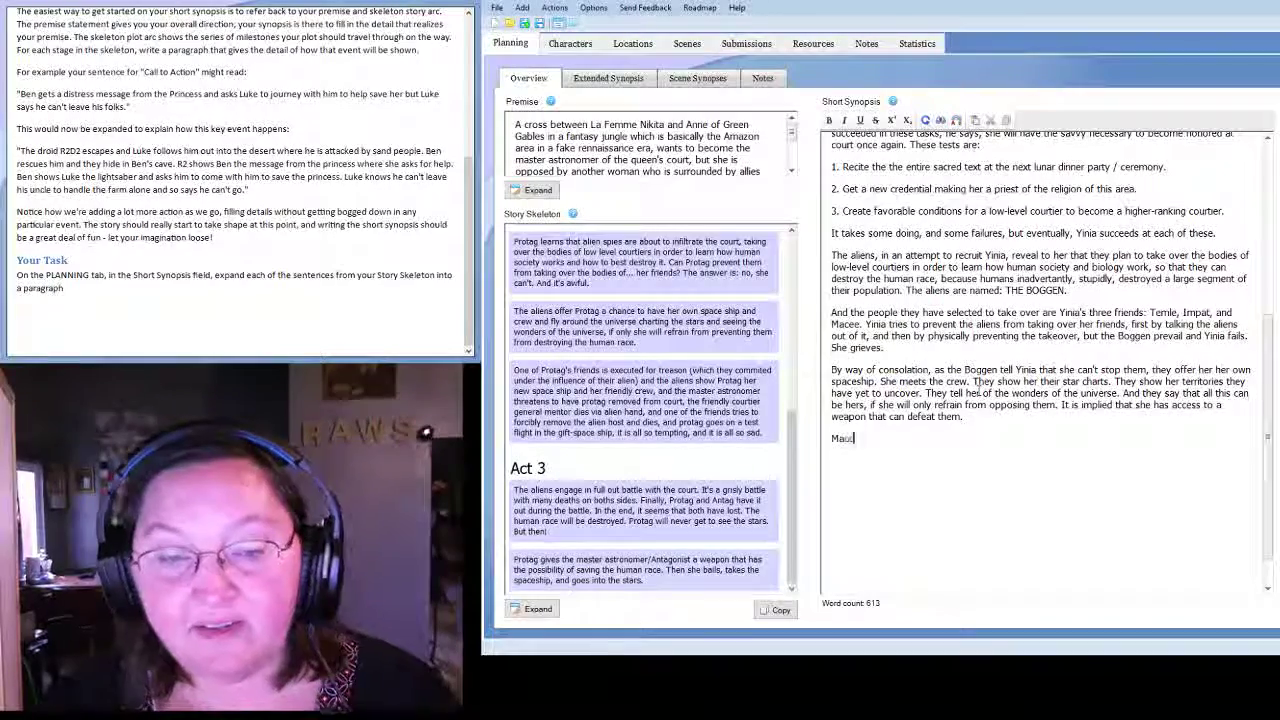
text(, under)
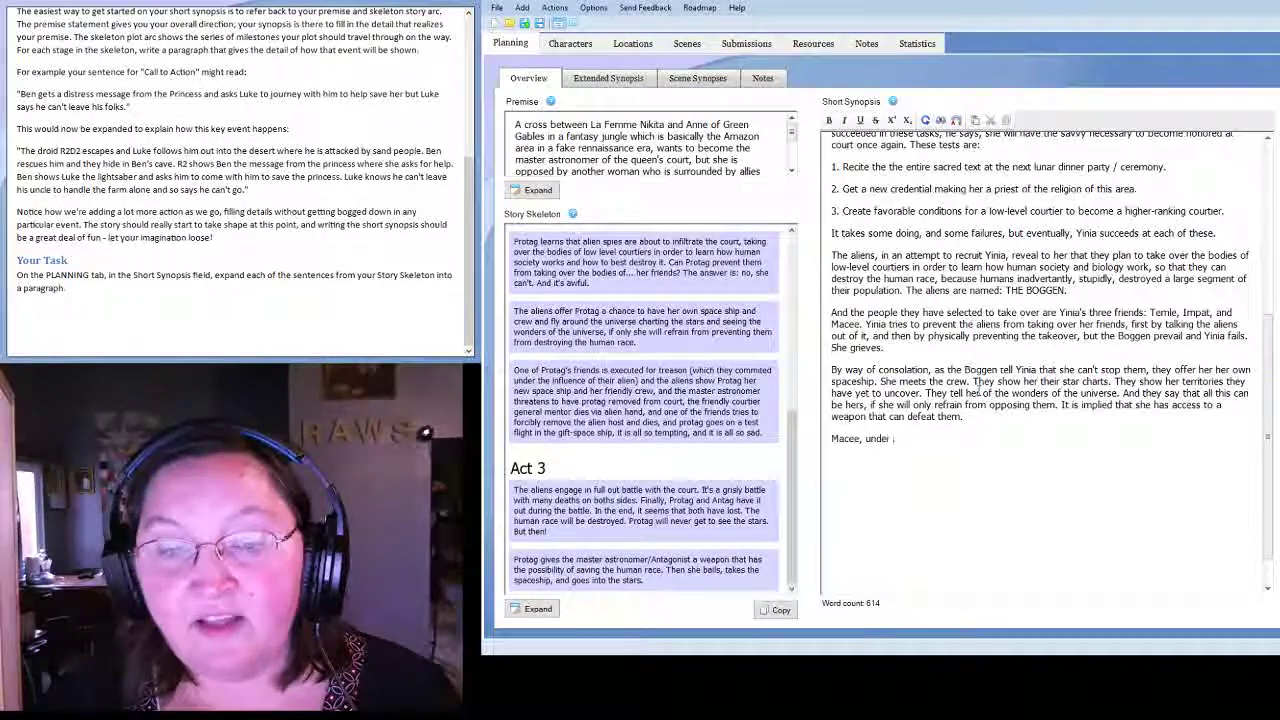
text( the influence of her Boggen)
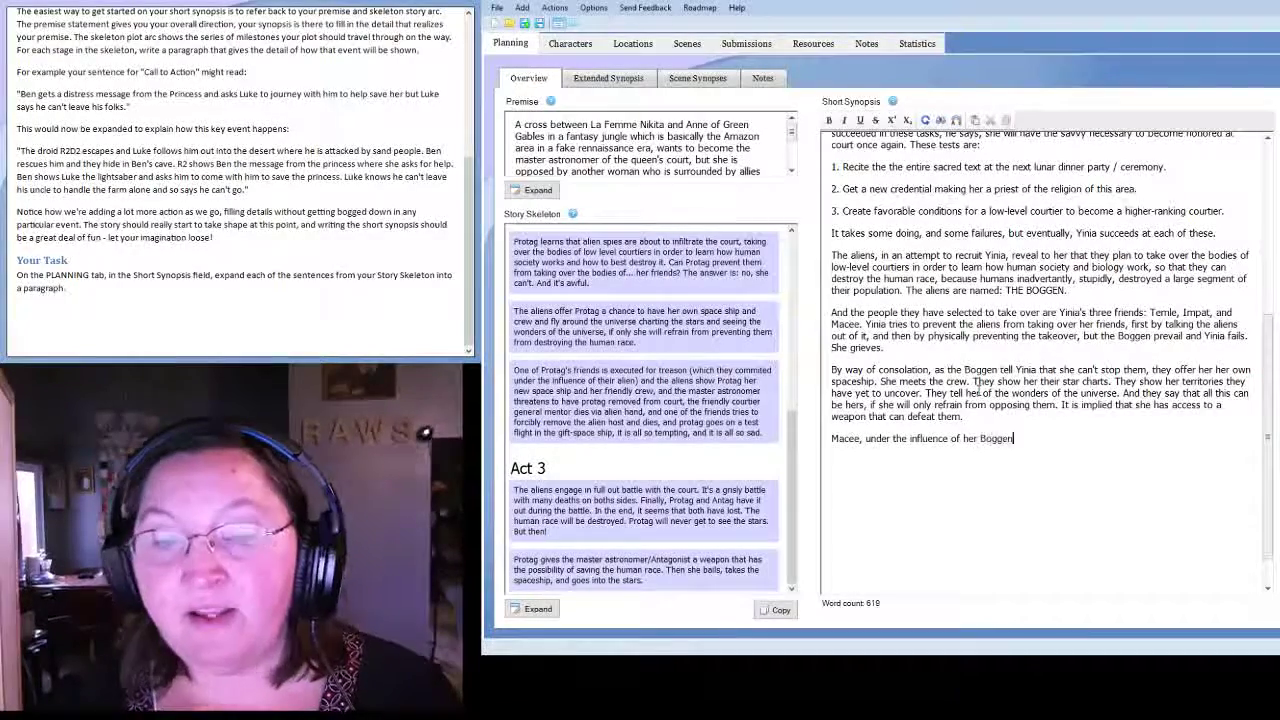
text( host, tries to assassinate the que)
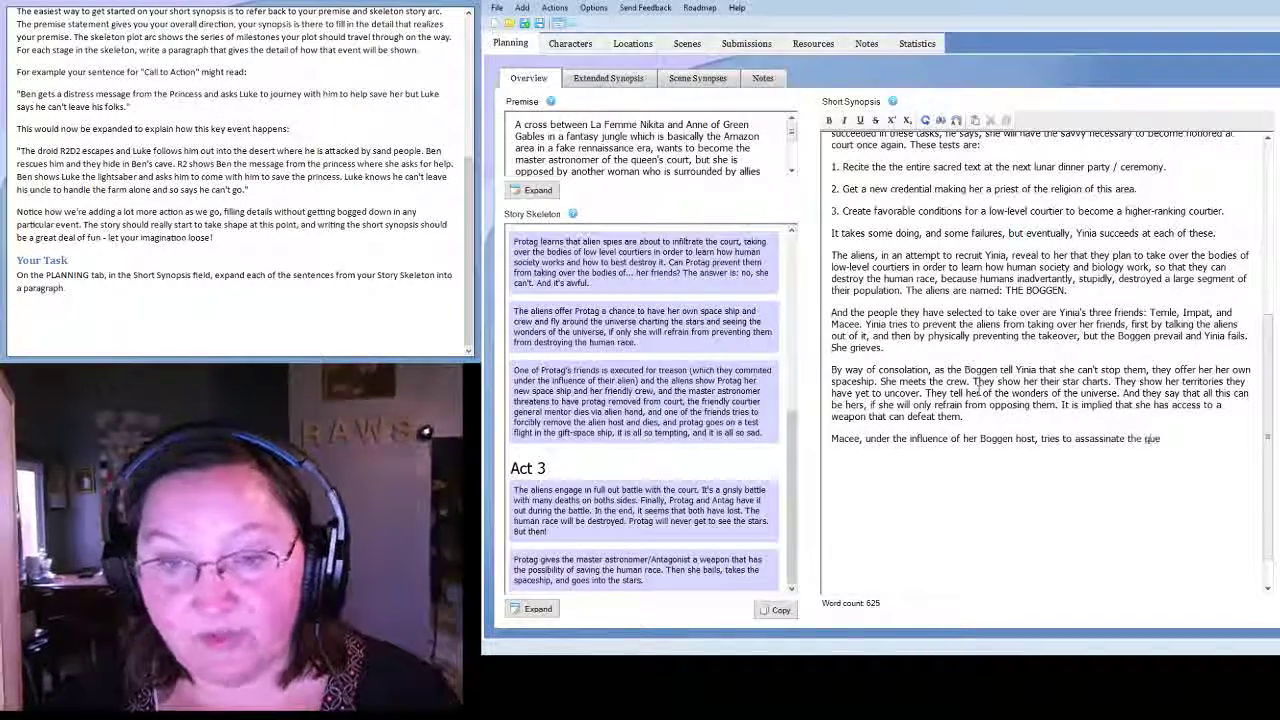
text(en and is exe)
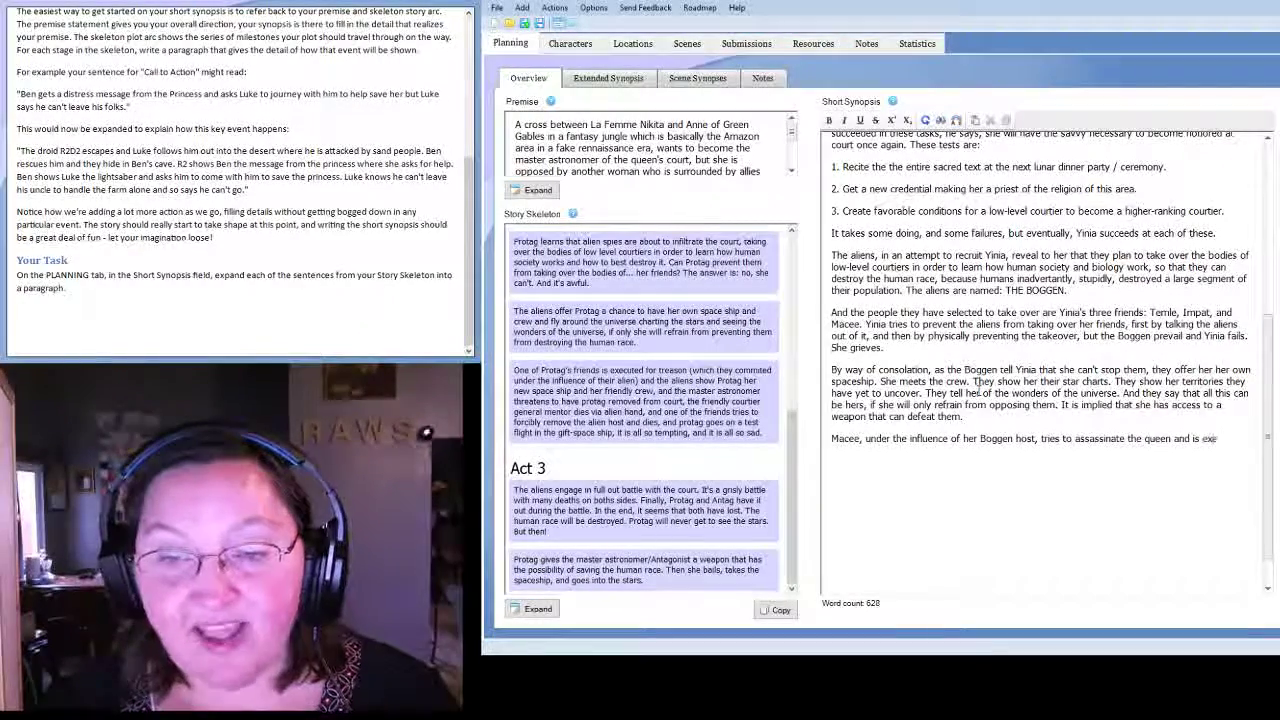
text(cuted.)
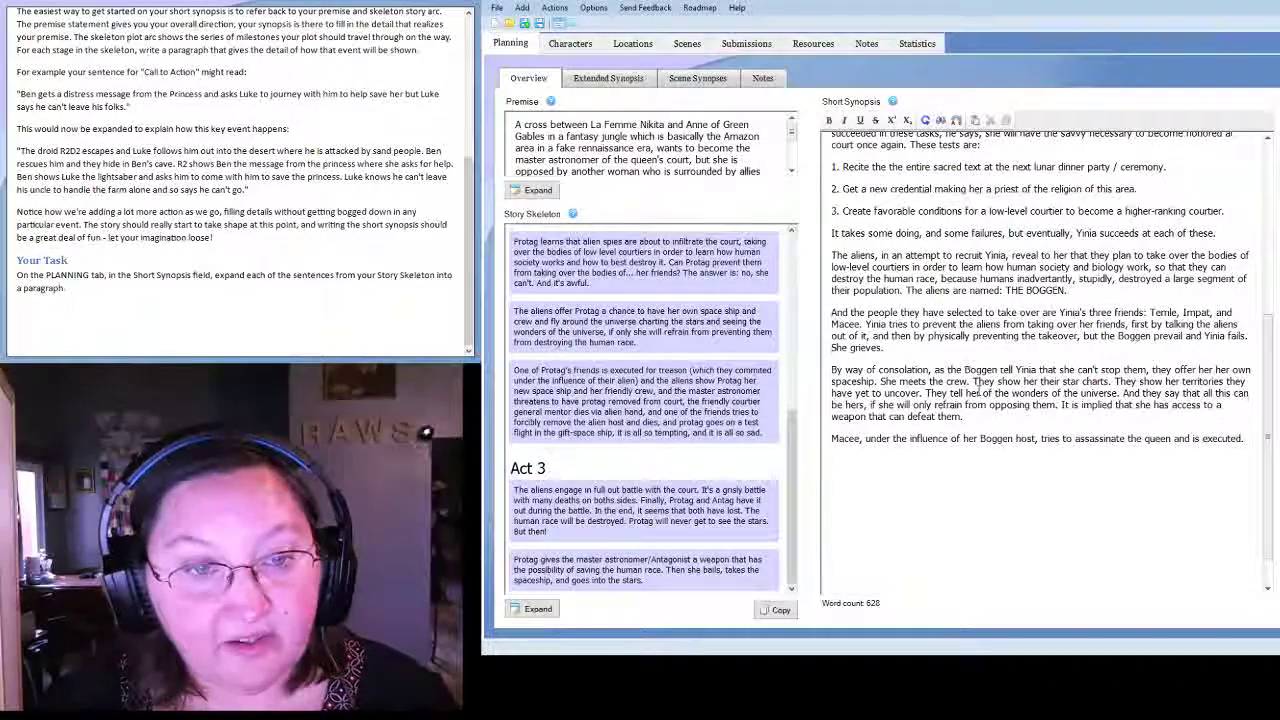
Add the sentence "The Boggen take Yinia on a test flight of her promised space ship." to the Macee paragraph.
key(Return)
text(The)
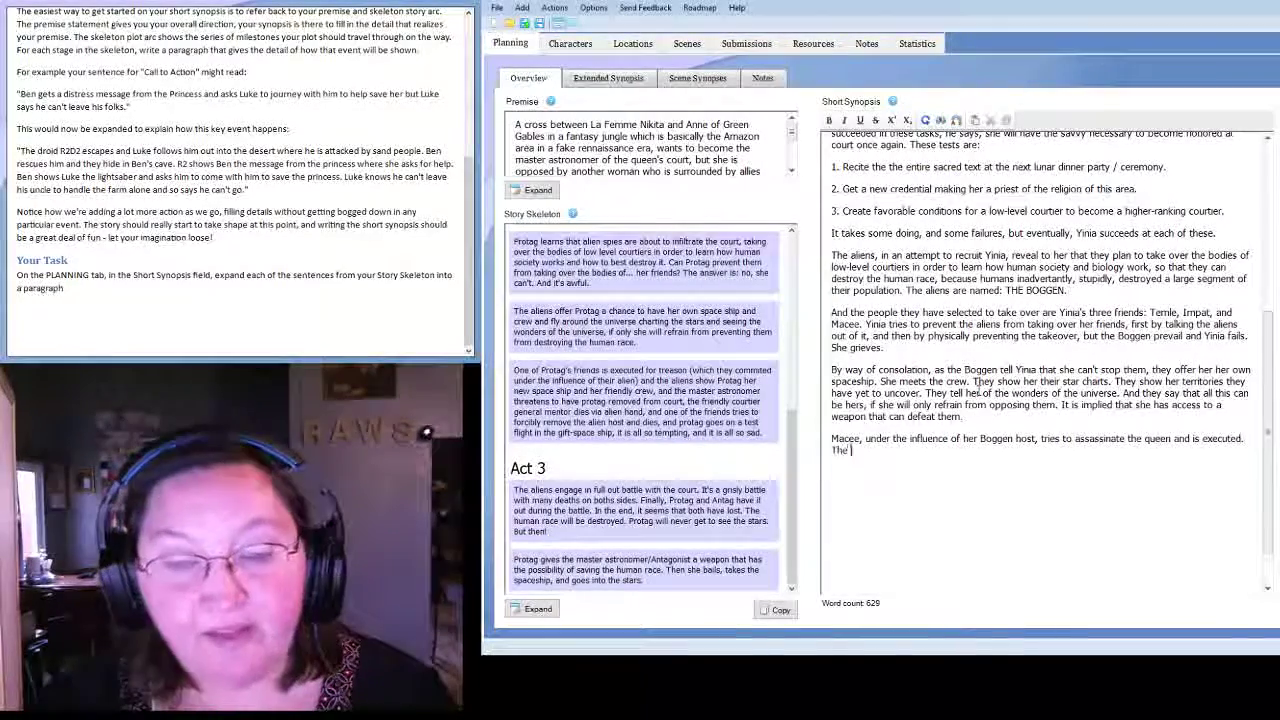
text( Boggen take)
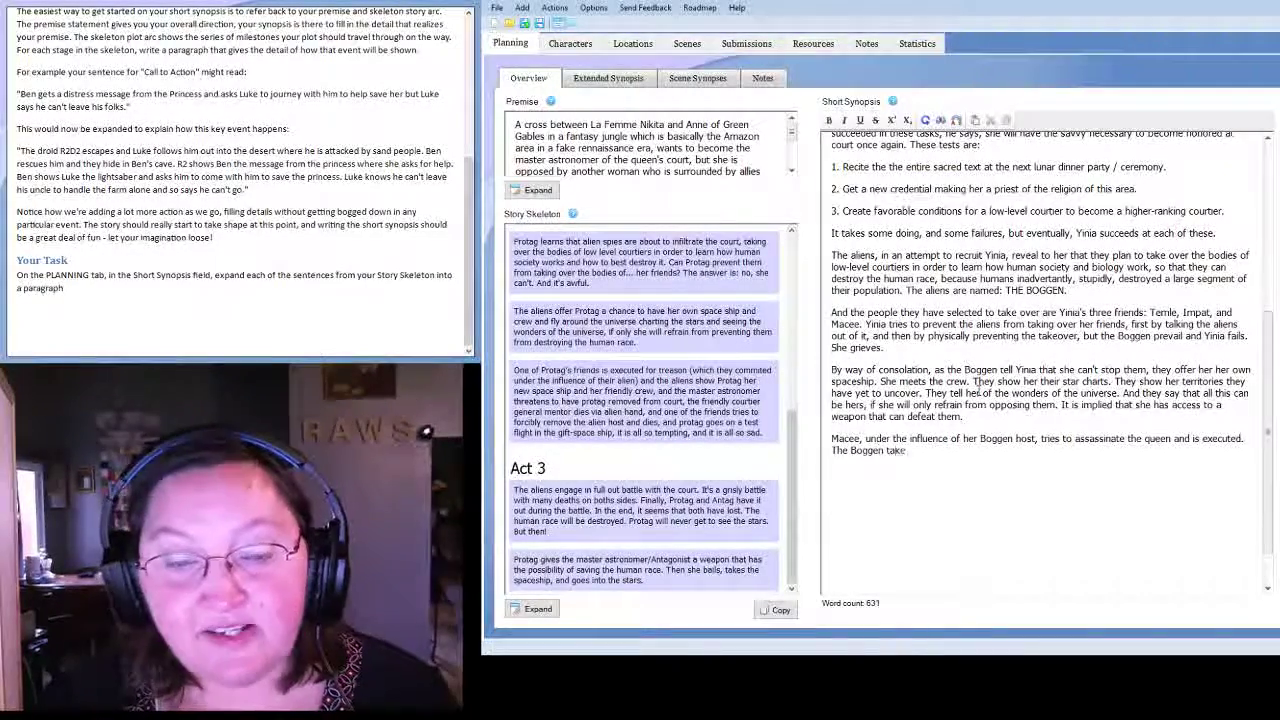
text( Yinia on)
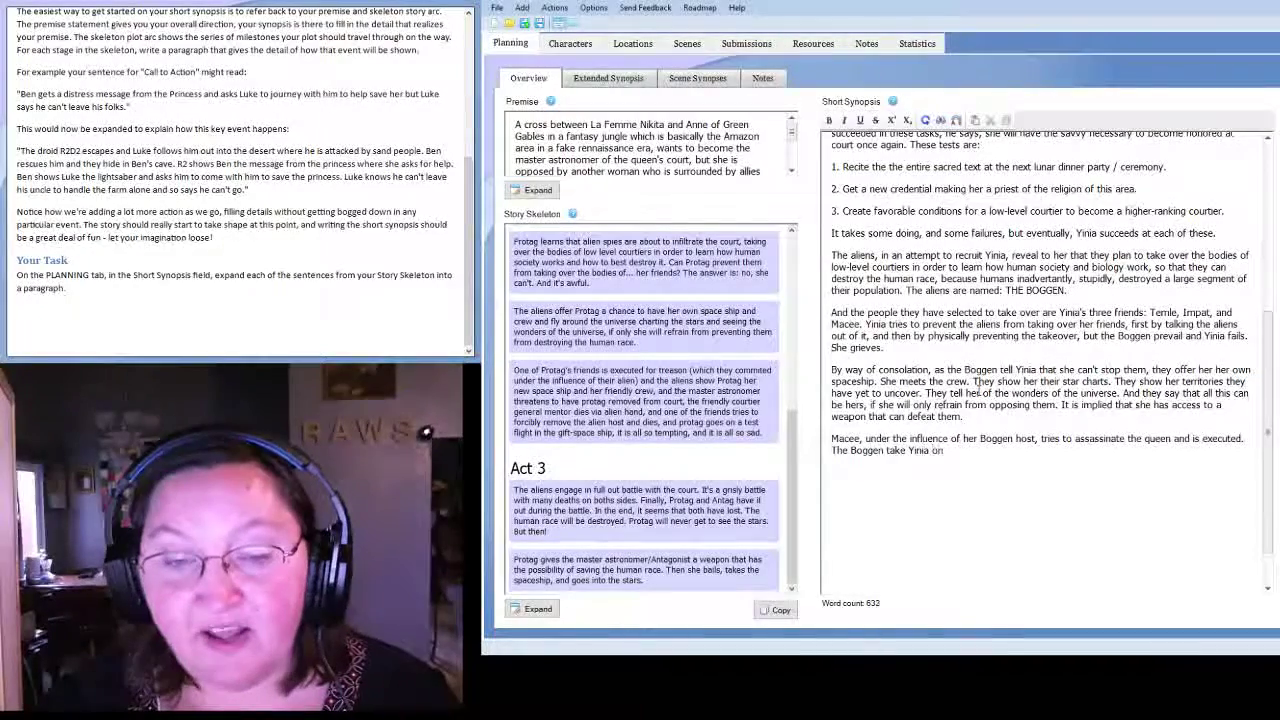
text( a test flight of her promised space ship.)
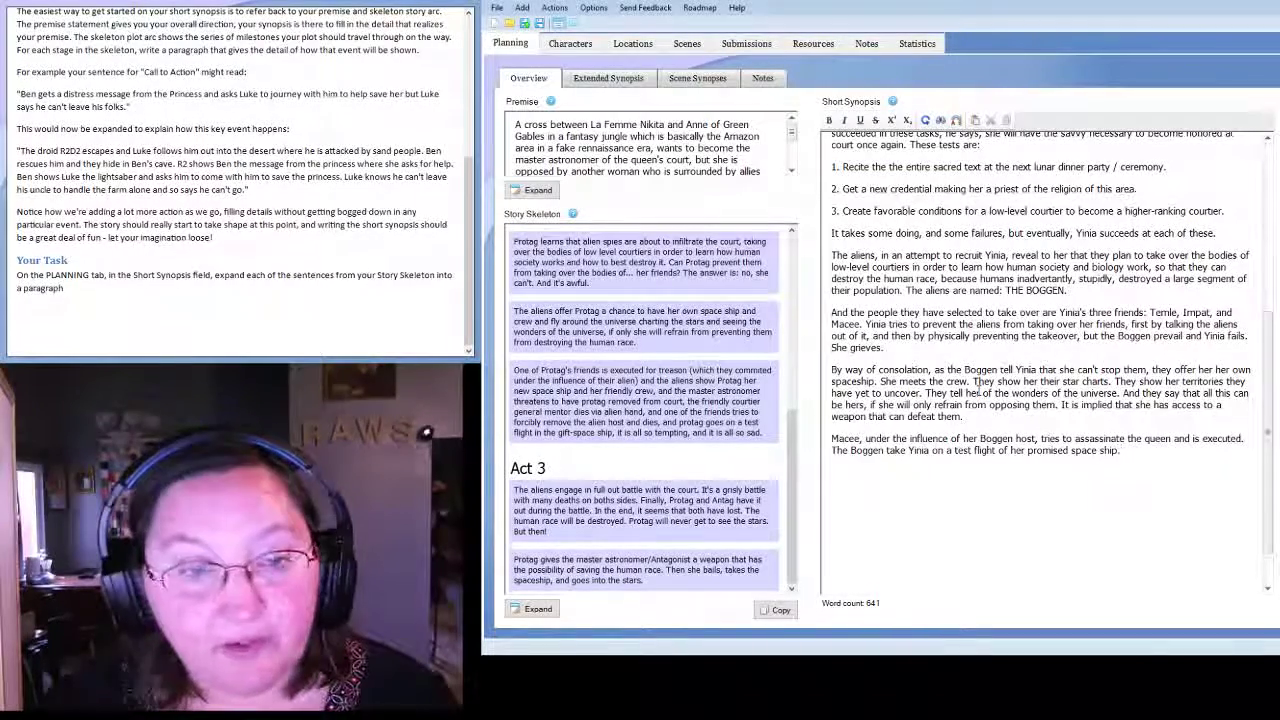
Continue the paragraph with "The master astronomer, Ala, tells the queen that Yinia should be removed from court because of her association with Macee".
text( The ast)
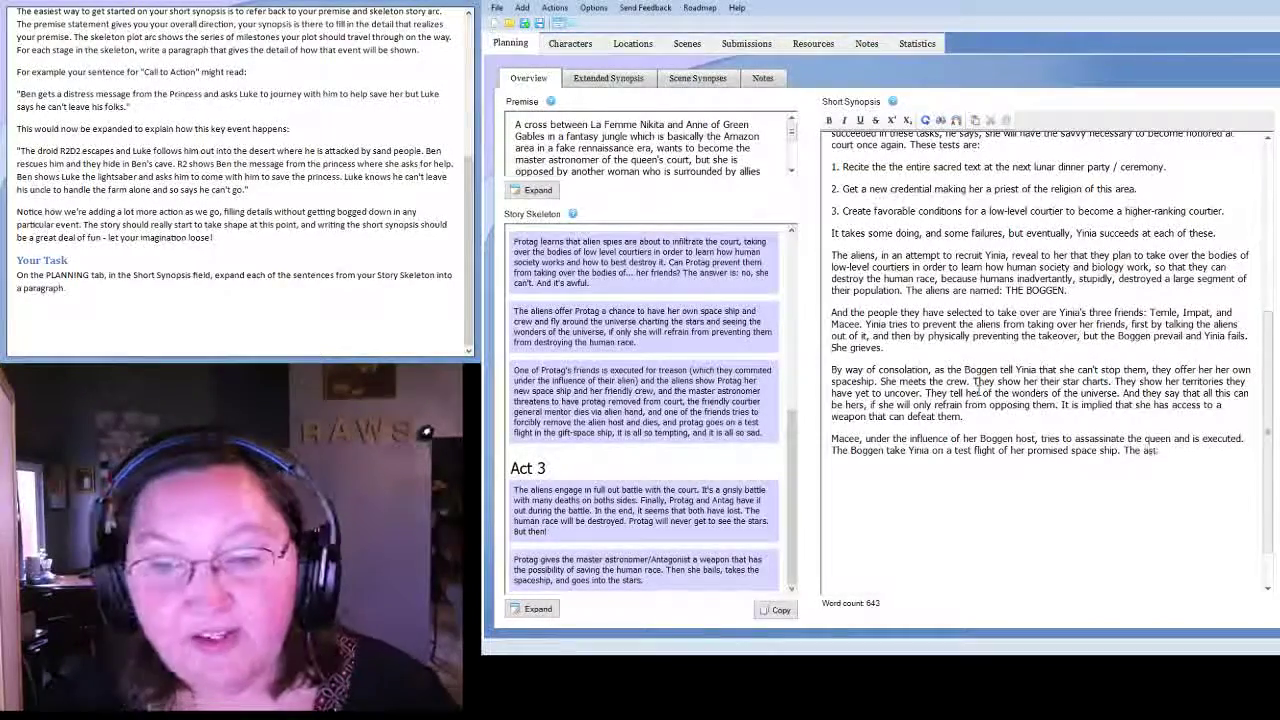
text(ronomer)
key(BackSpace)
key(BackSpace)
key(BackSpace)
key(BackSpace)
key(BackSpace)
key(BackSpace)
key(BackSpace)
key(BackSpace)
key(BackSpace)
key(BackSpace)
text(master astronomer, Al)
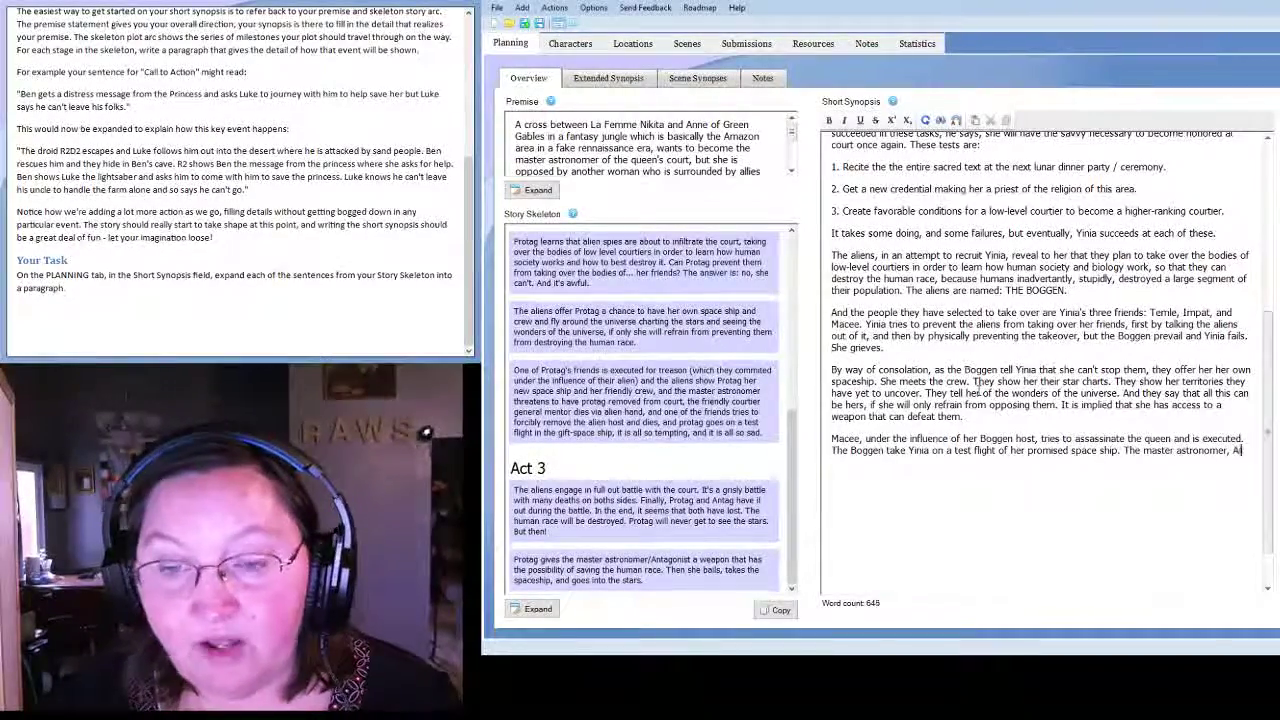
text(a, k)
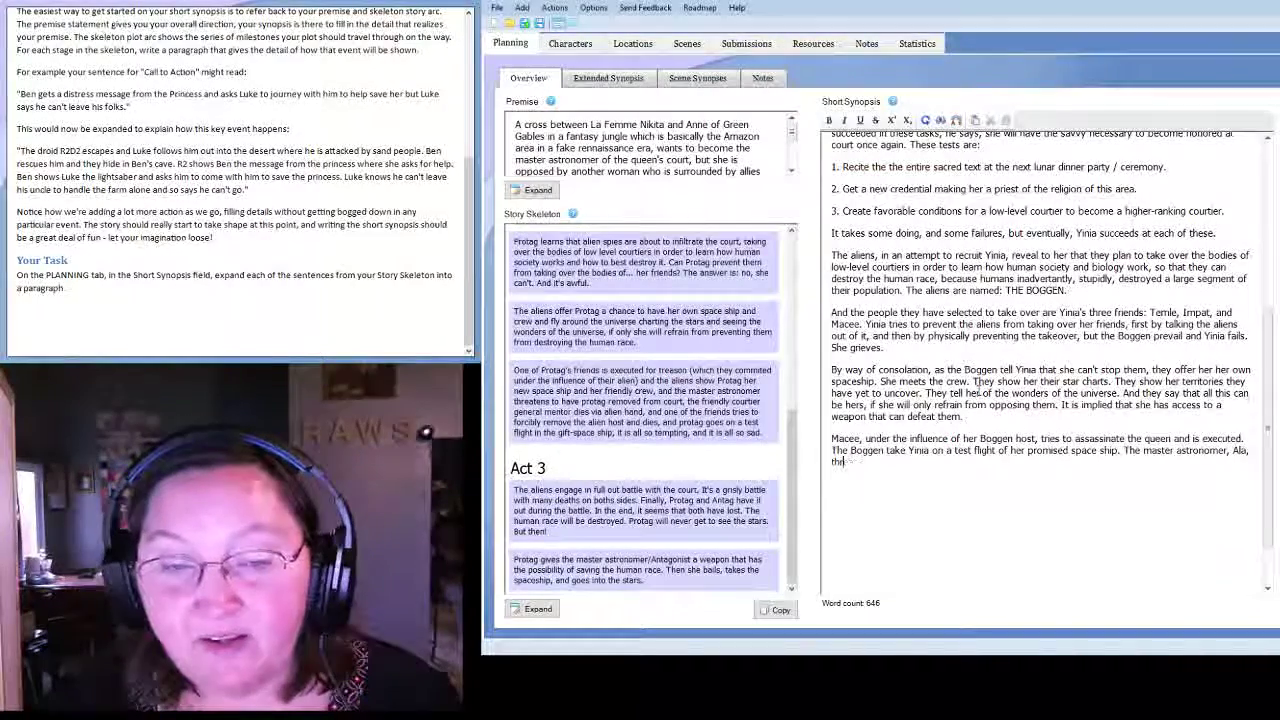
text(ells the queen)
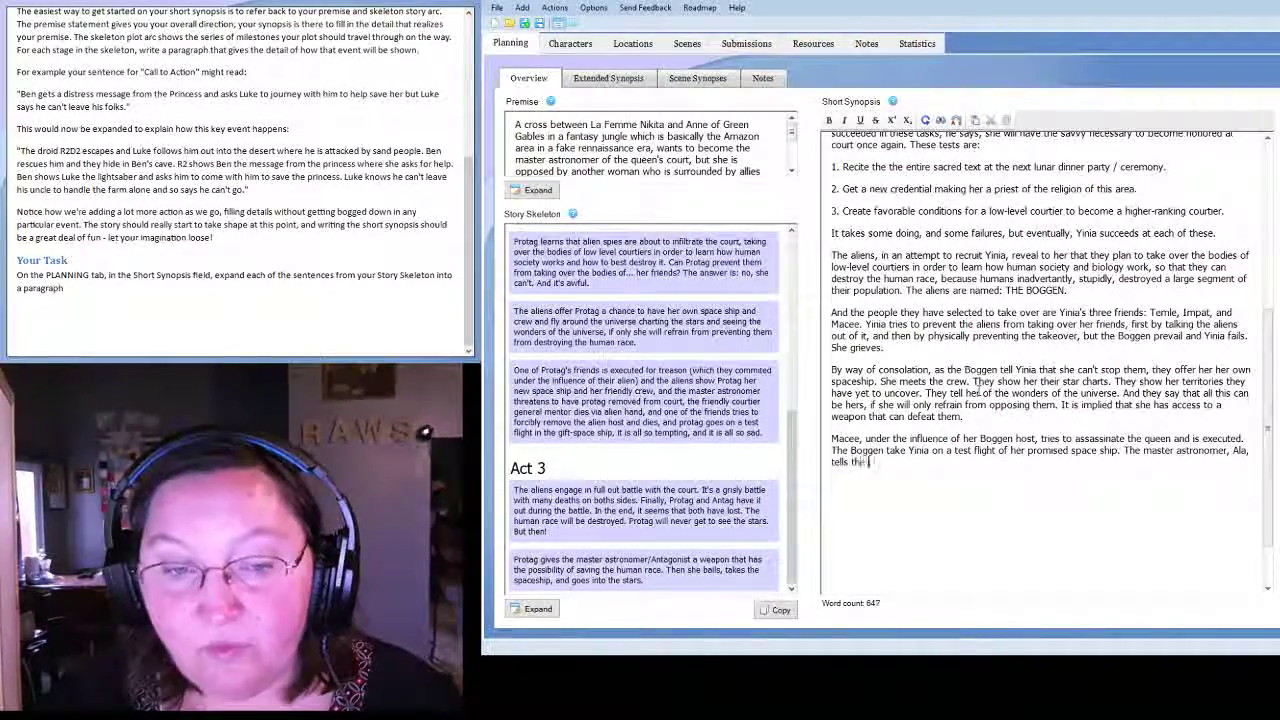
text( that Y)
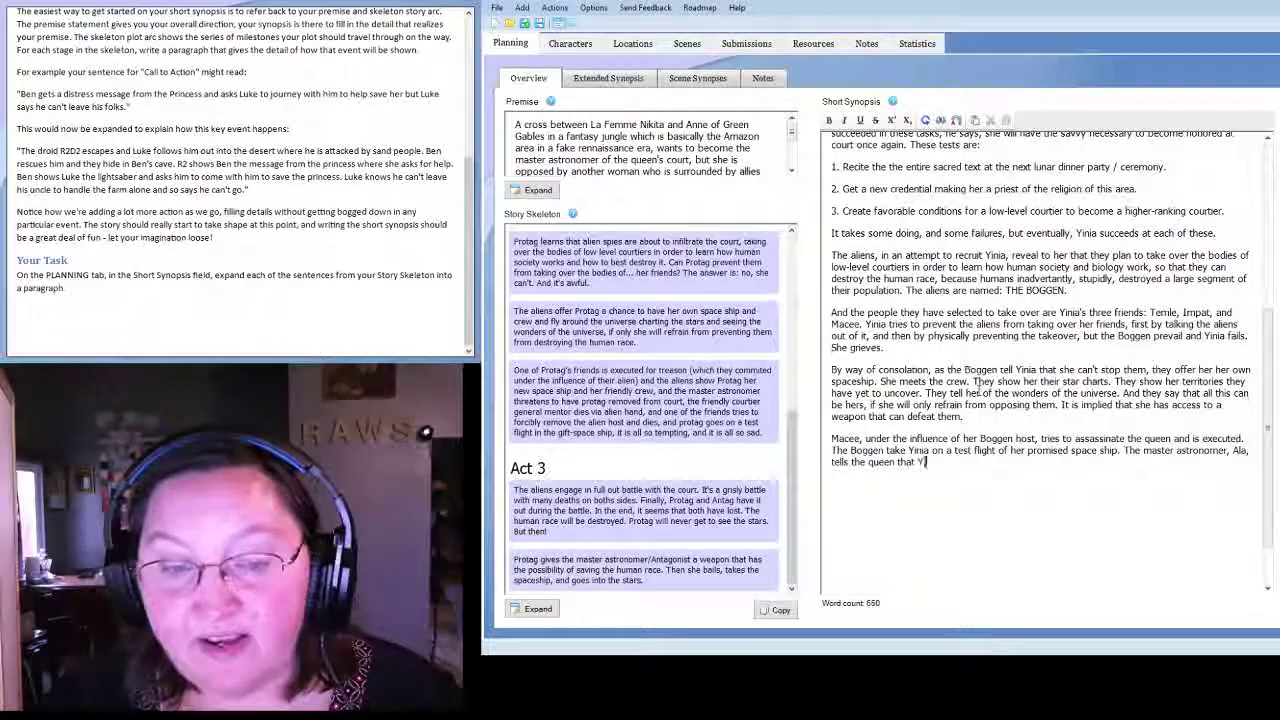
text(inia should be removed from cou)
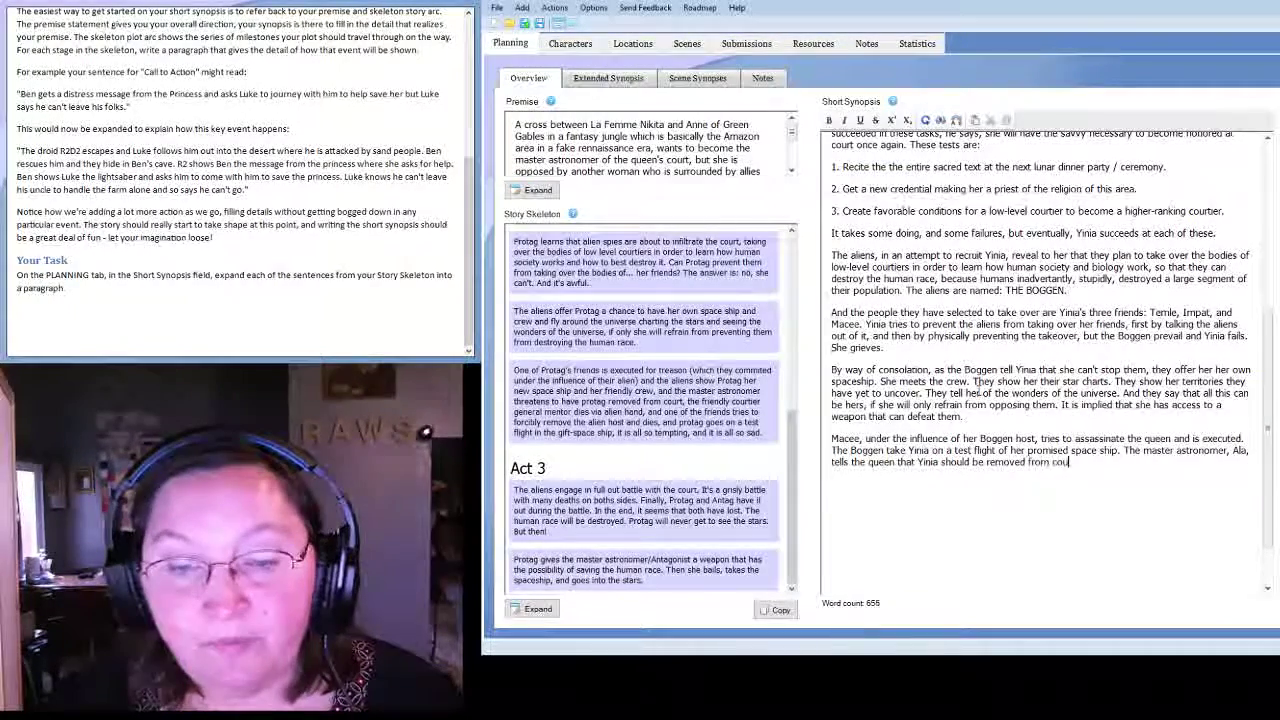
text(rt because of her al)
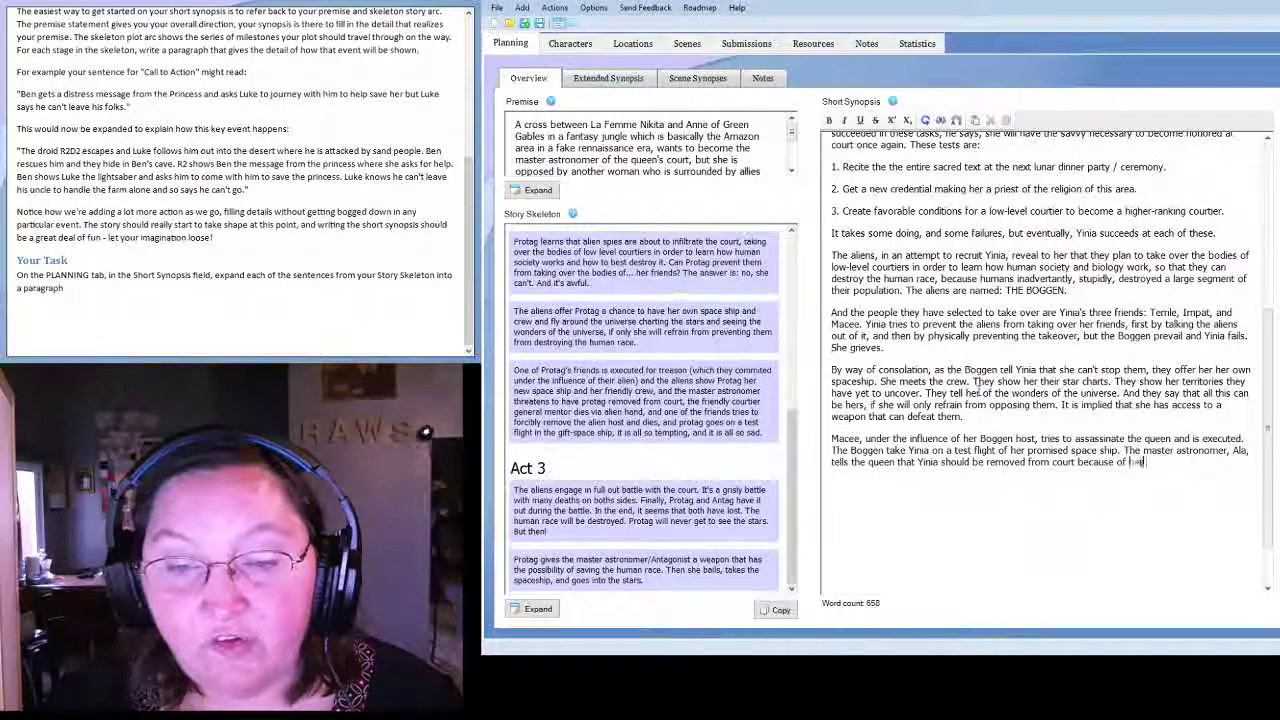
key(BackSpace)
text(ssociat)
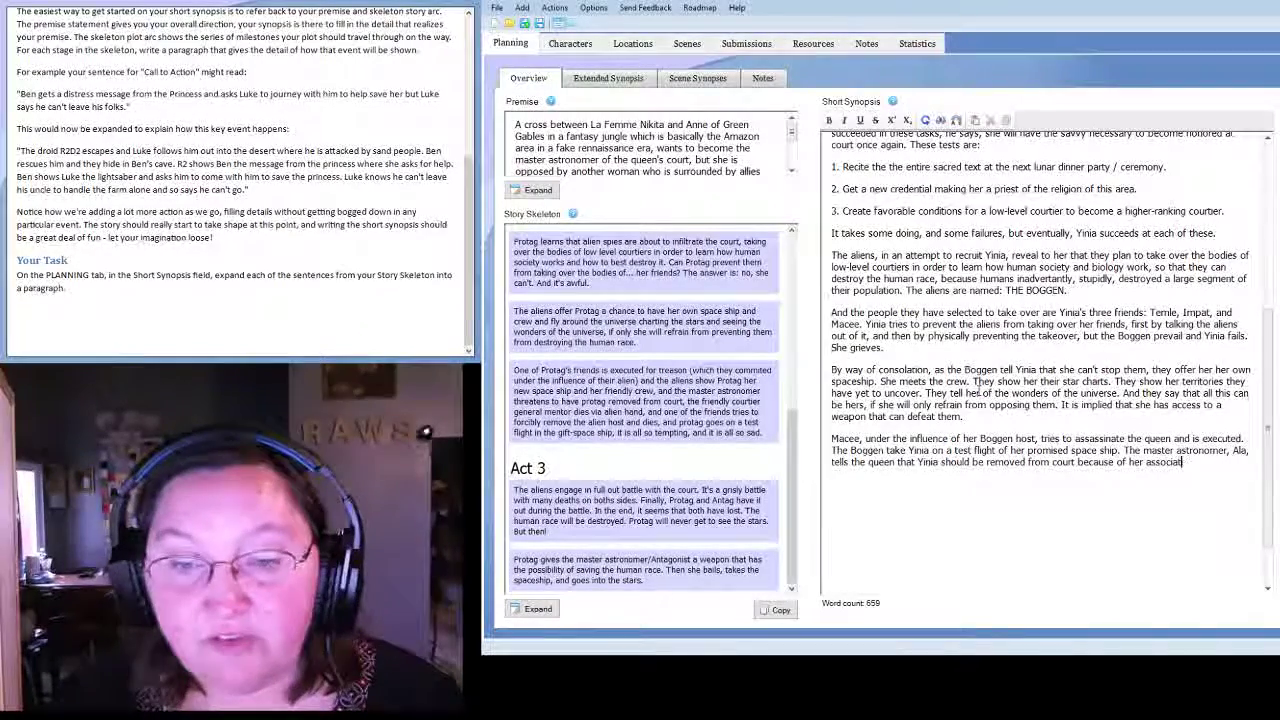
text(ion with Macee )
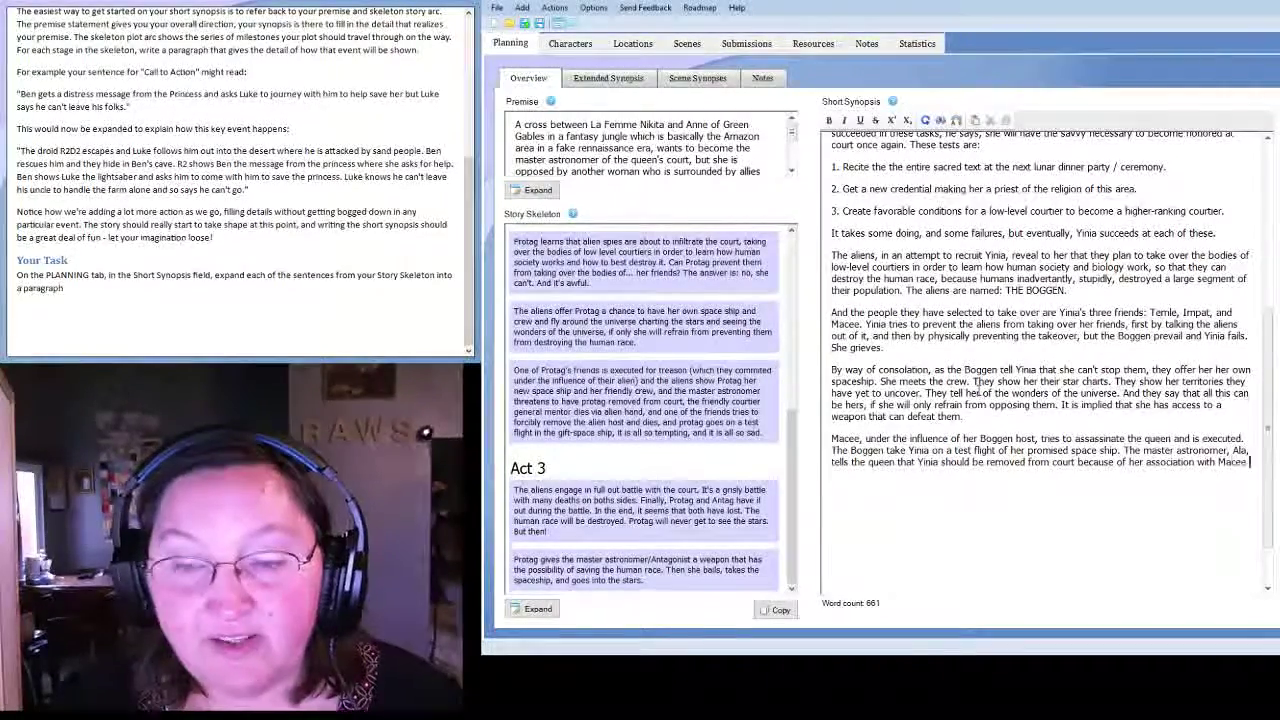
Finish the sentence about Ala's advice to the queen with "- now Yinia, Ala says self-servingly, is a threat.".
text(- now Yinia.)
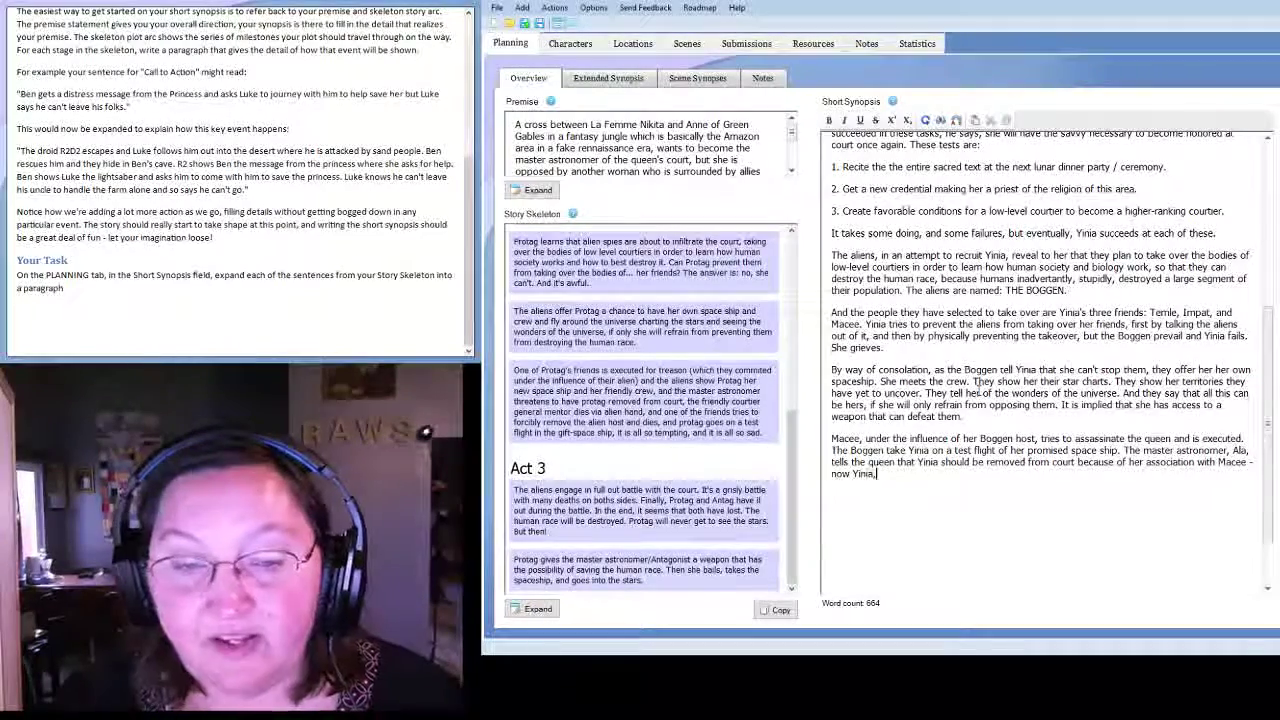
key(BackSpace)
text(, Ala sa)
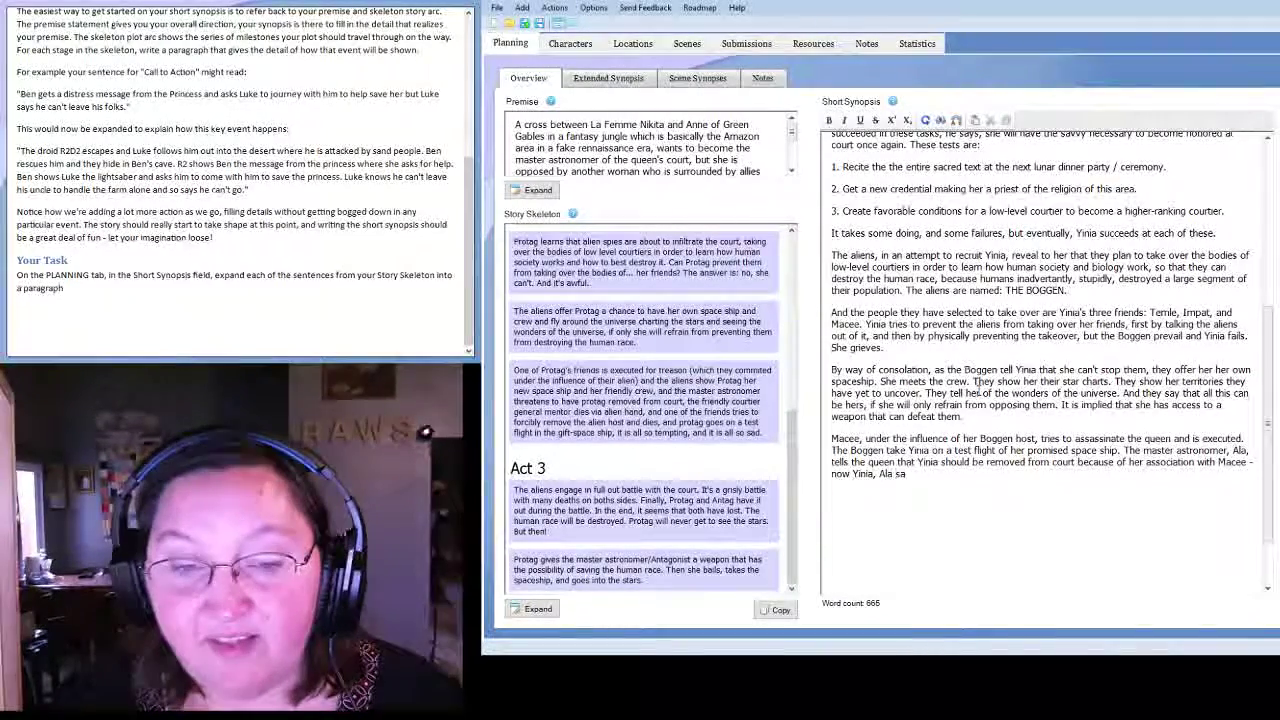
text(ys self-servingly,)
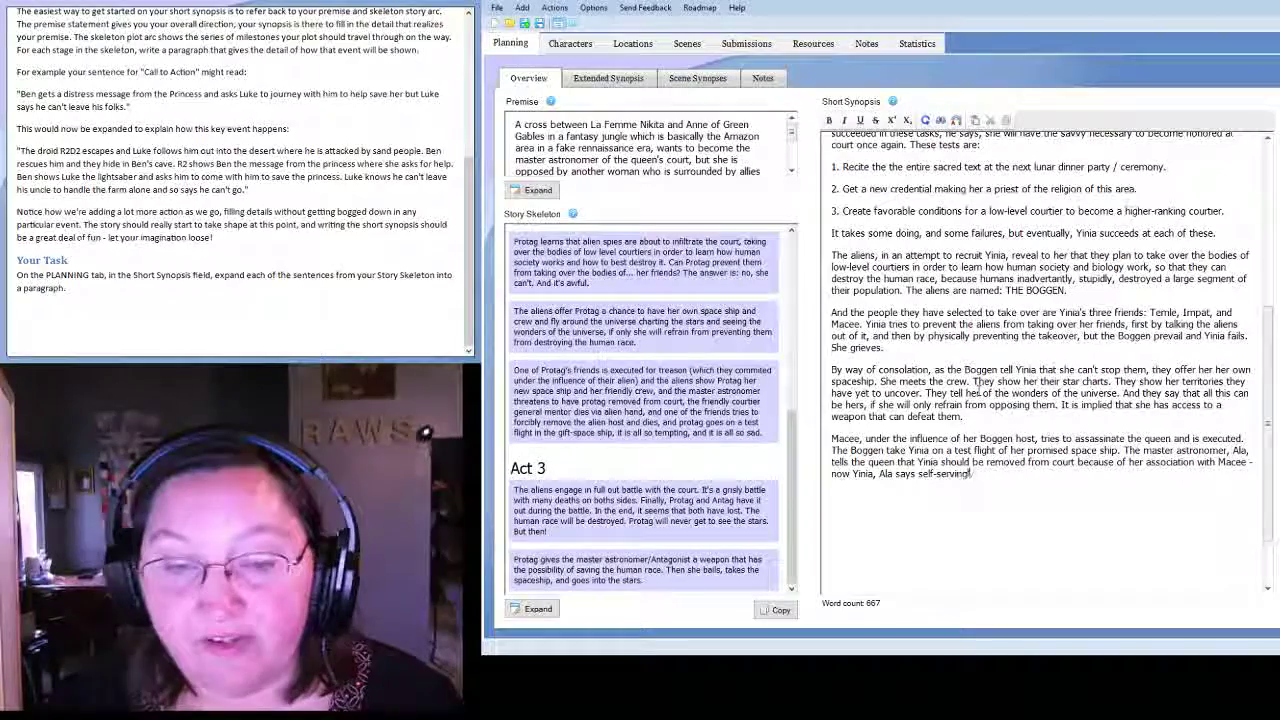
text( is a threat)
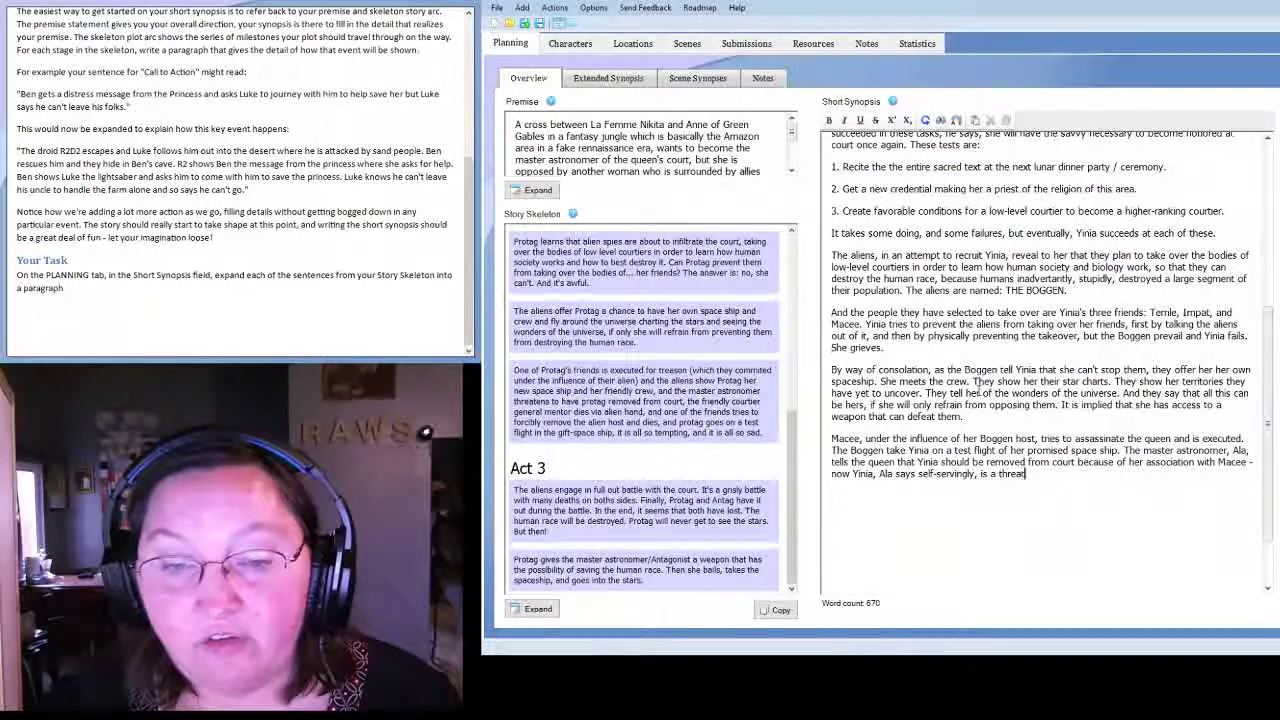
text(. )
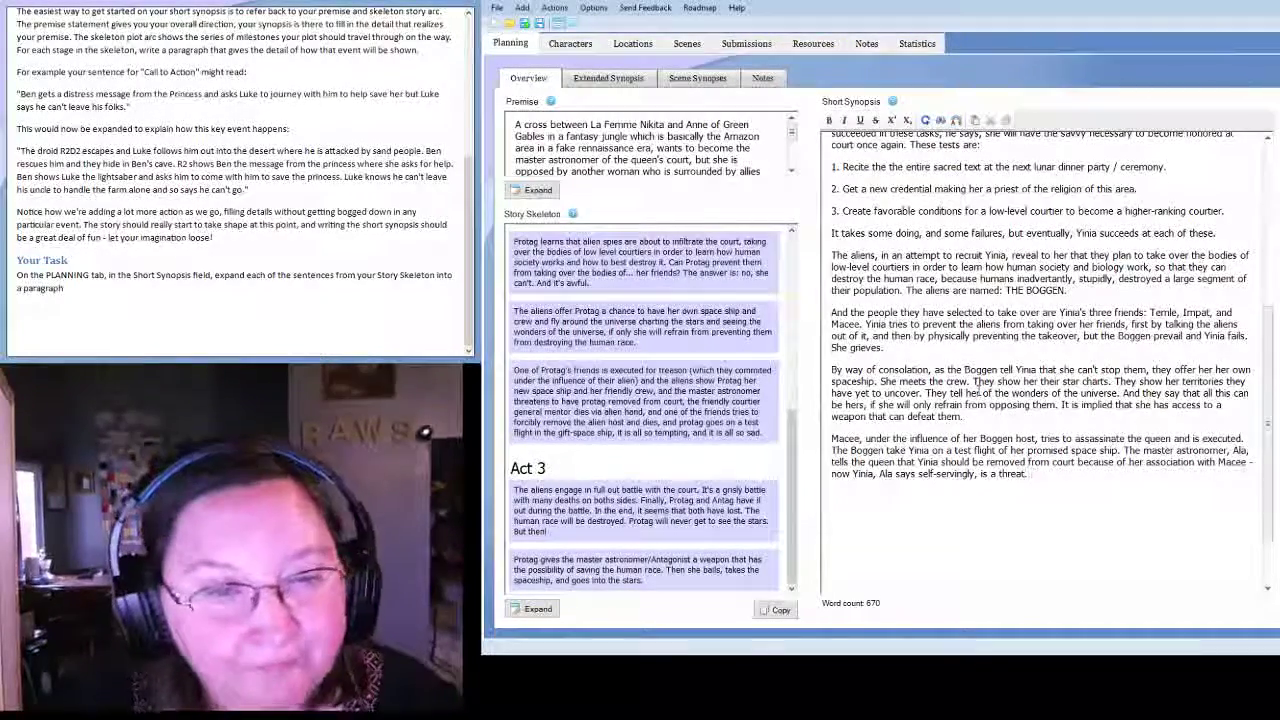
Add the sentence "The Boggen take over the general, make him sabotage an area of the palace, and then kill him off." to the Macee paragraph.
text(The Boggen)
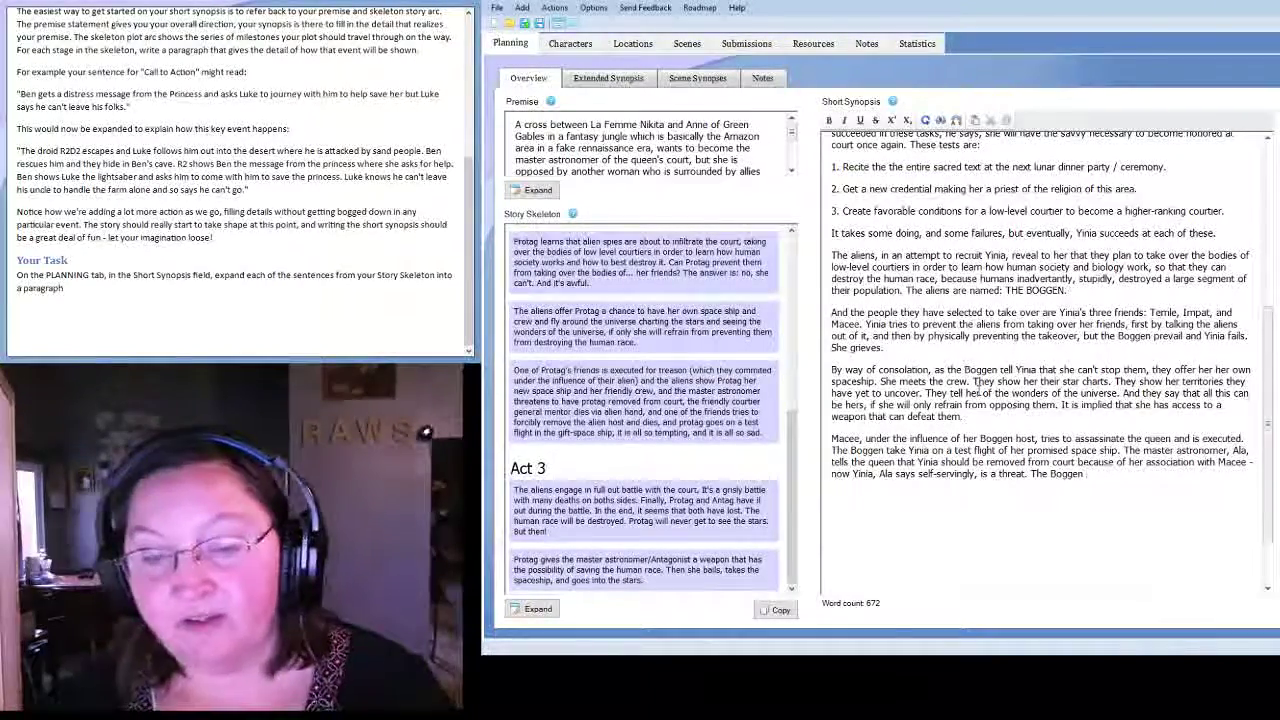
text( tak)
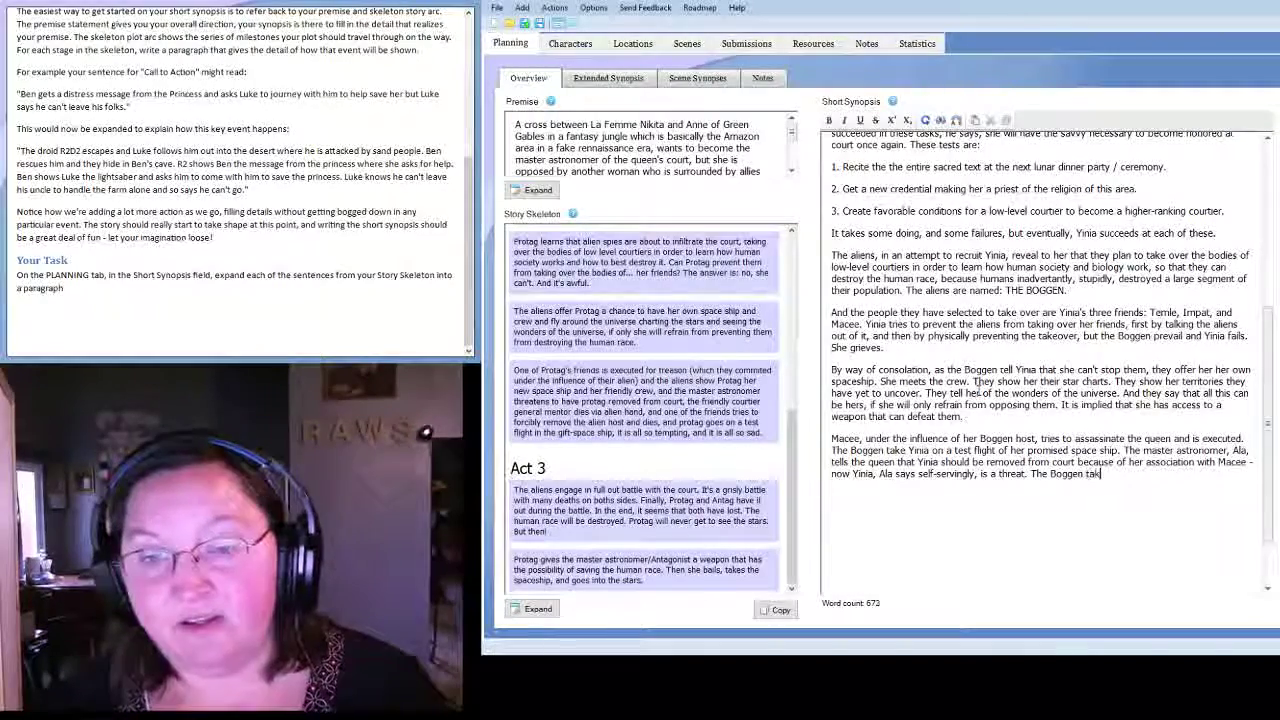
text(e over the general)
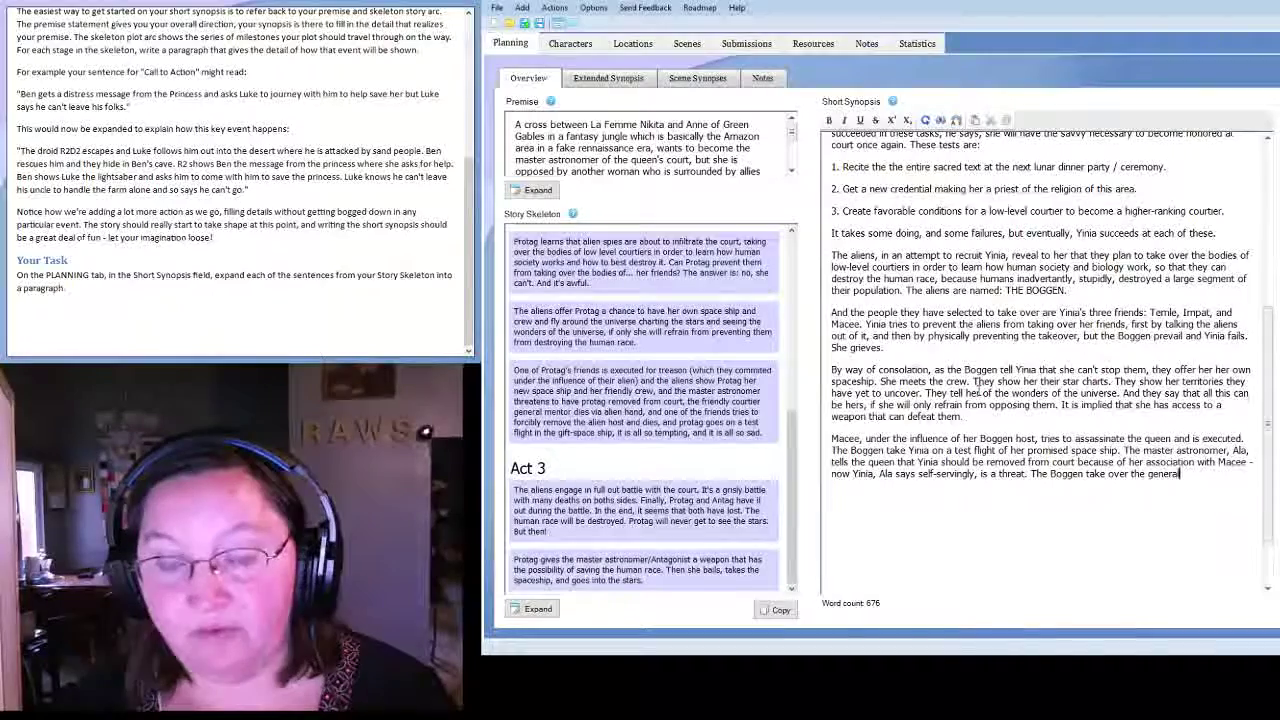
text(, make him)
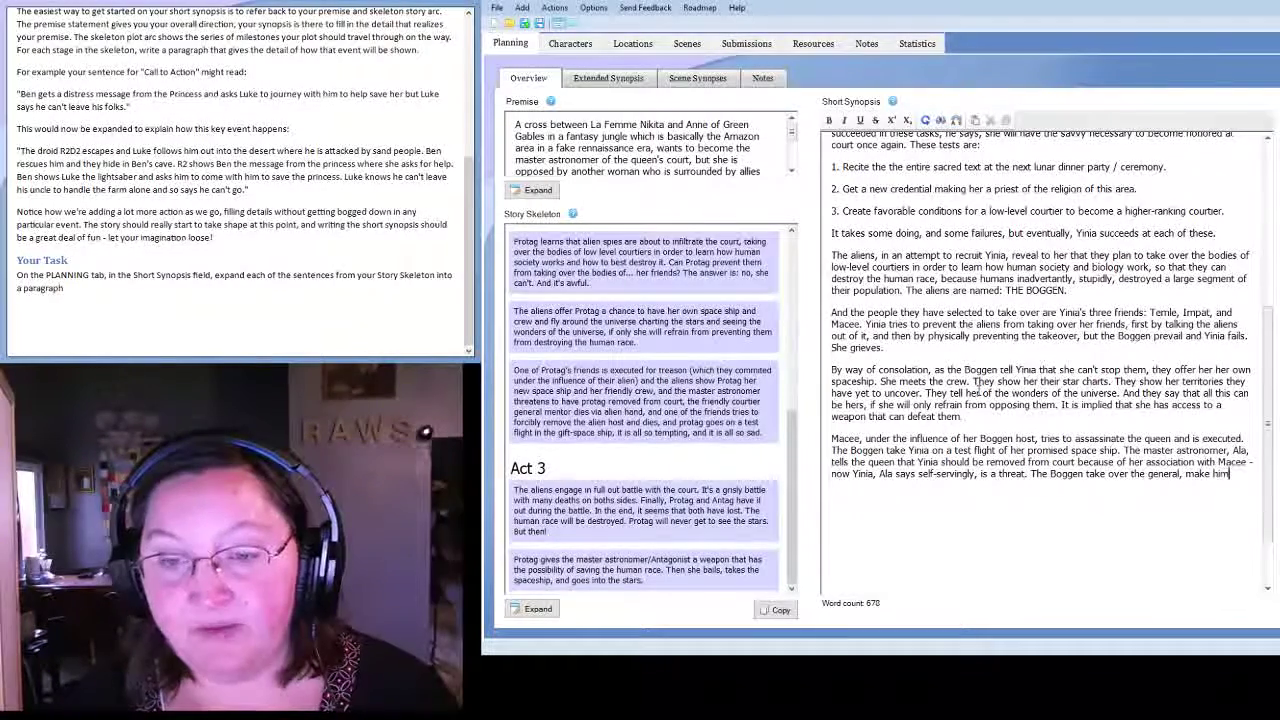
text( sabotag)
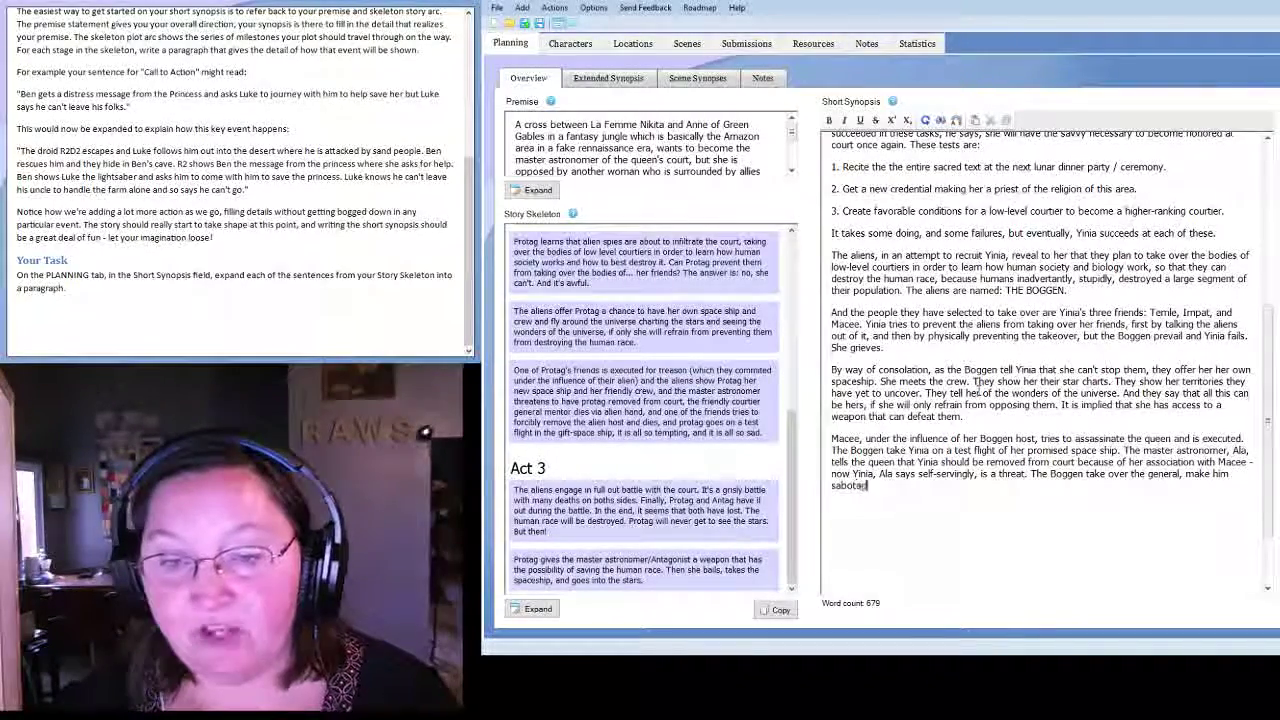
text(e an alien of th)
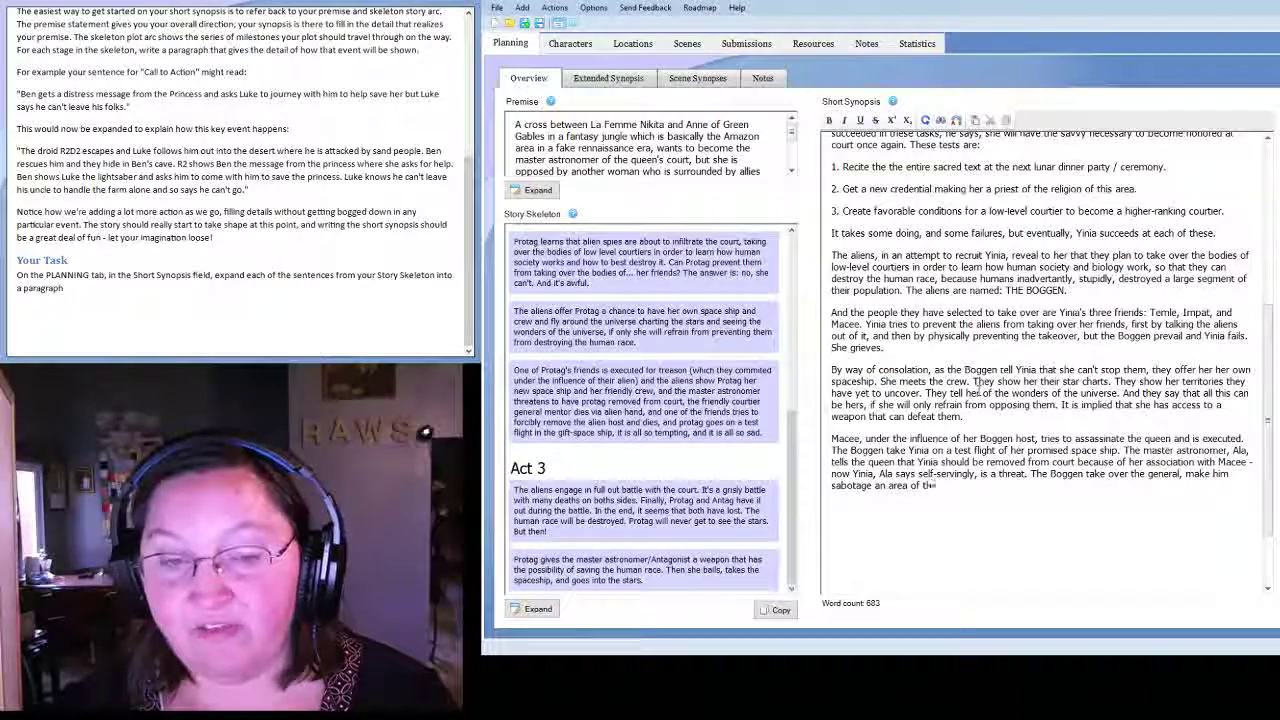
text(e palace. and then)
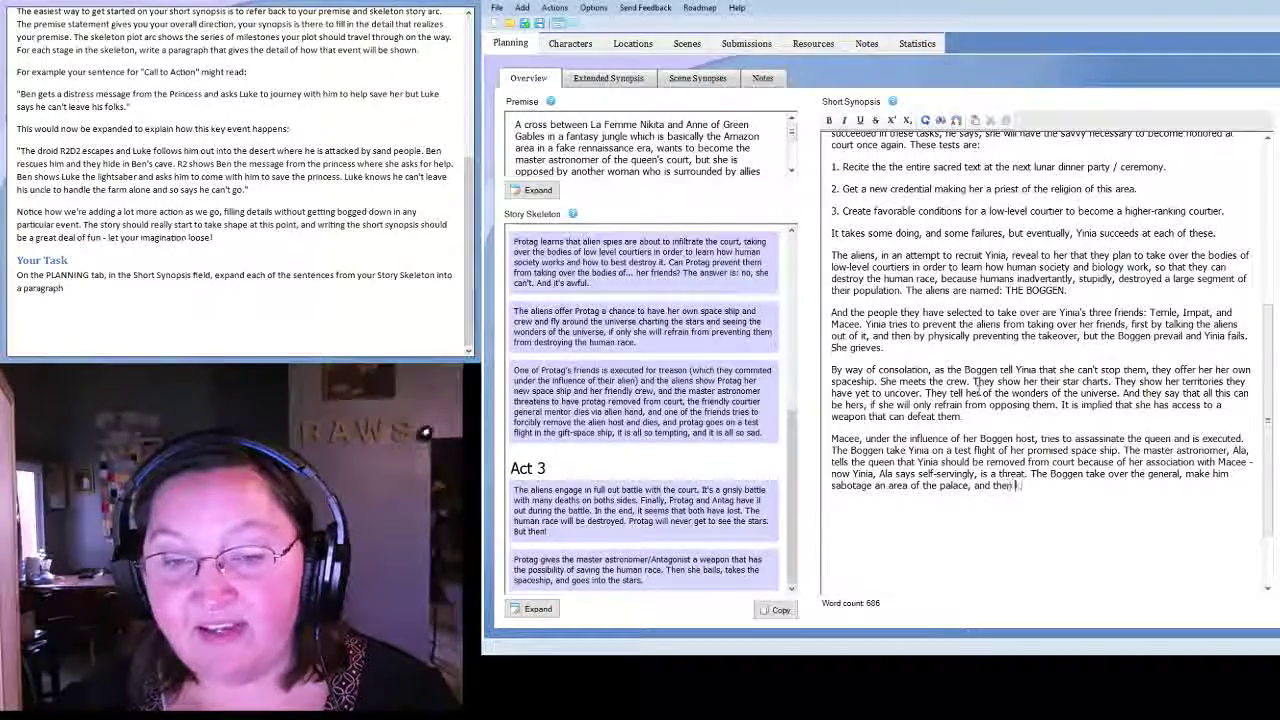
text( kill him off)
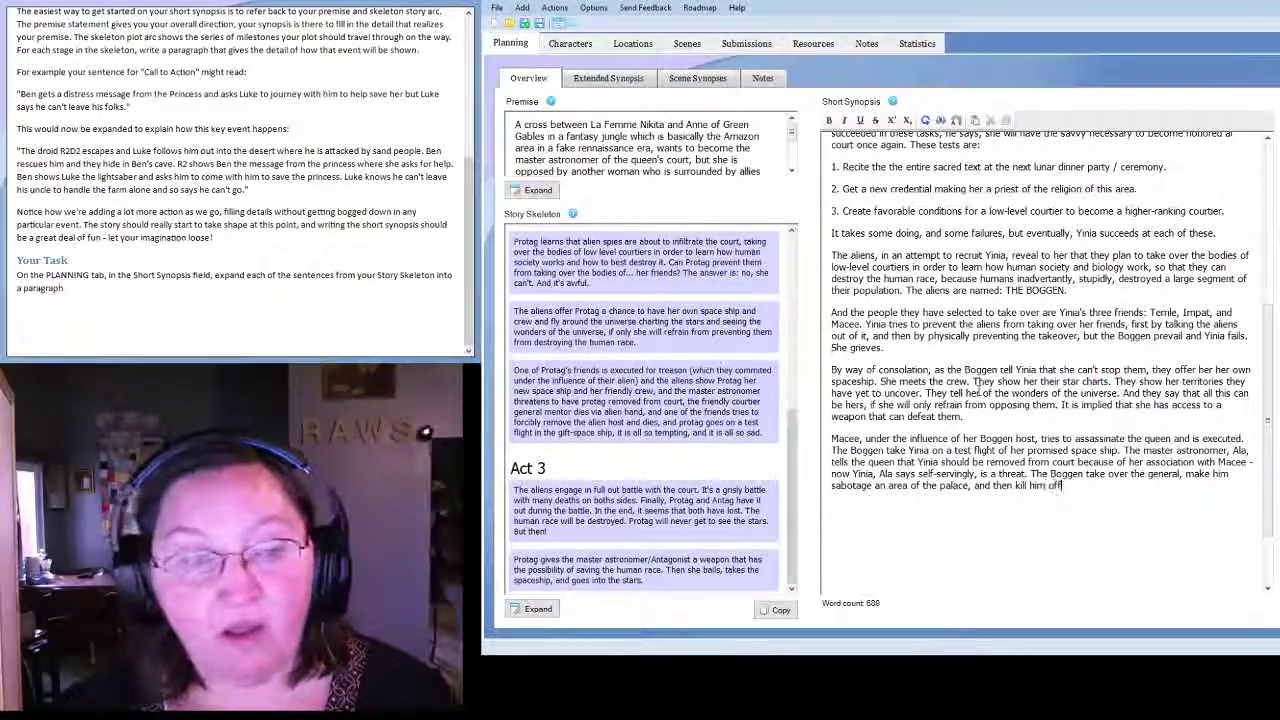
text(.)
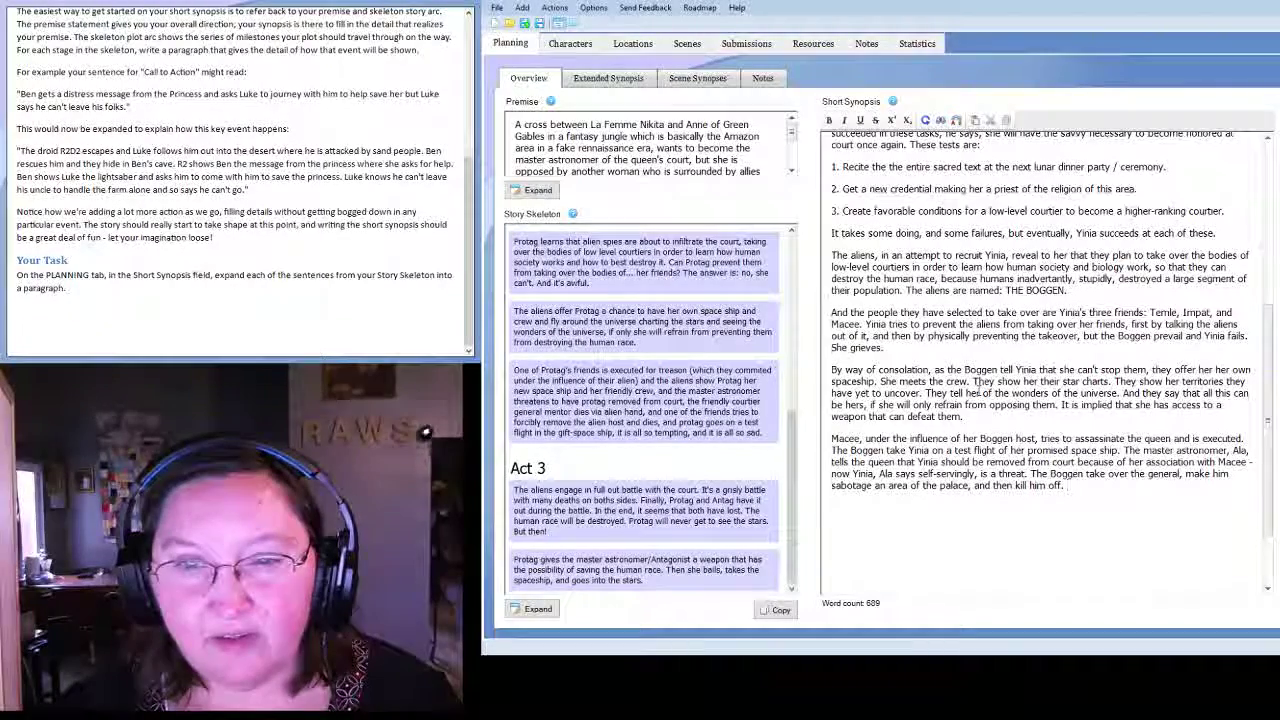
Continue the Macee paragraph with "Impat undertakes an ancient ritual and tries to rip the host out of her body".
scroll(978, 382, up, 3)
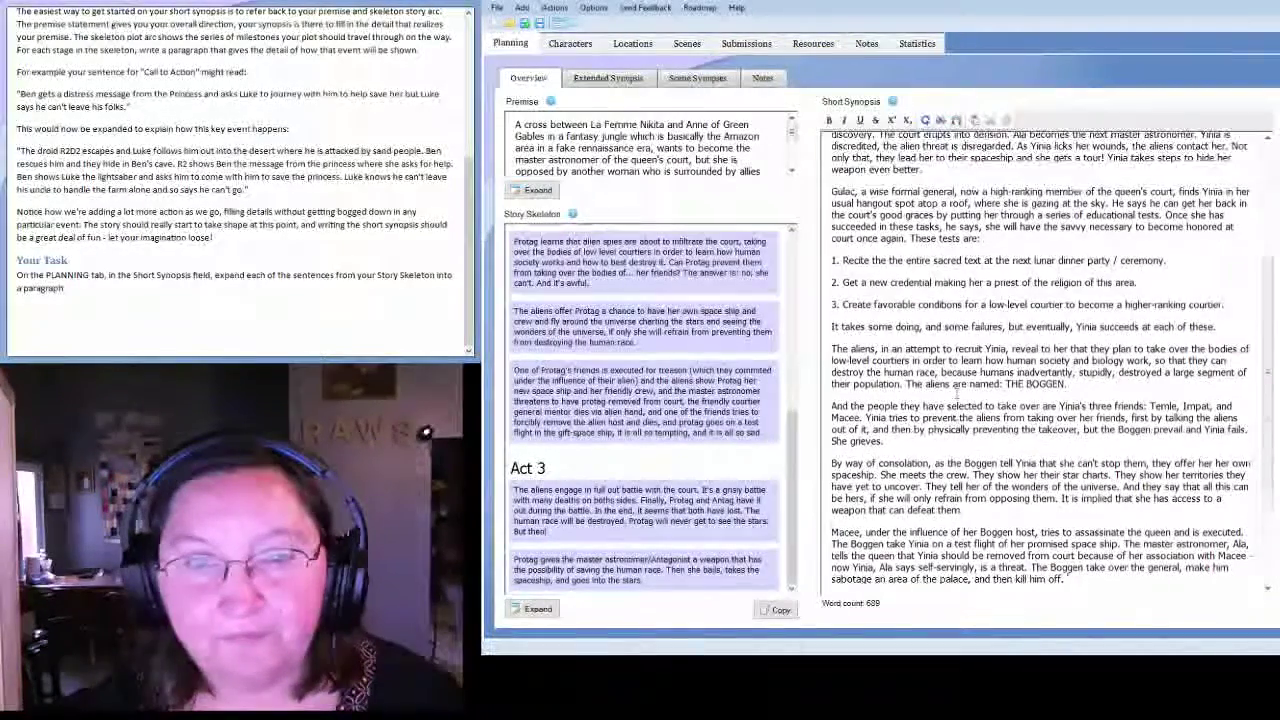
scroll(956, 395, up, 4)
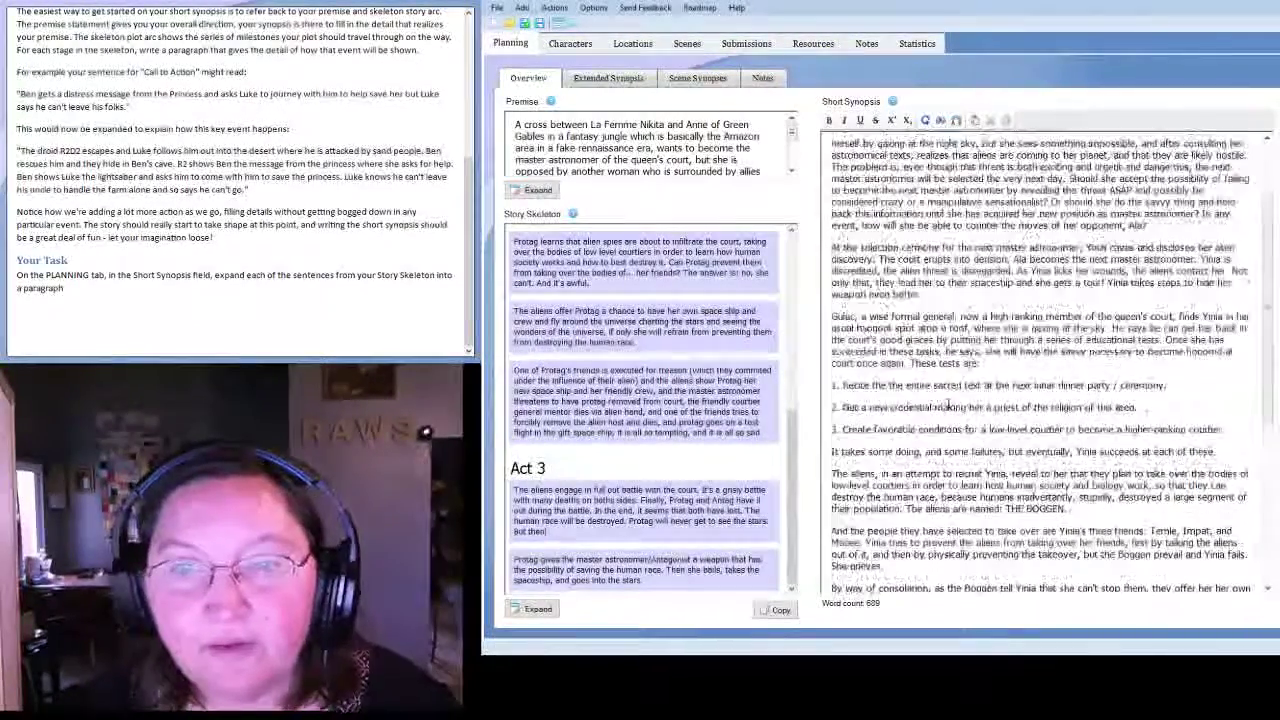
scroll(946, 404, down, 3)
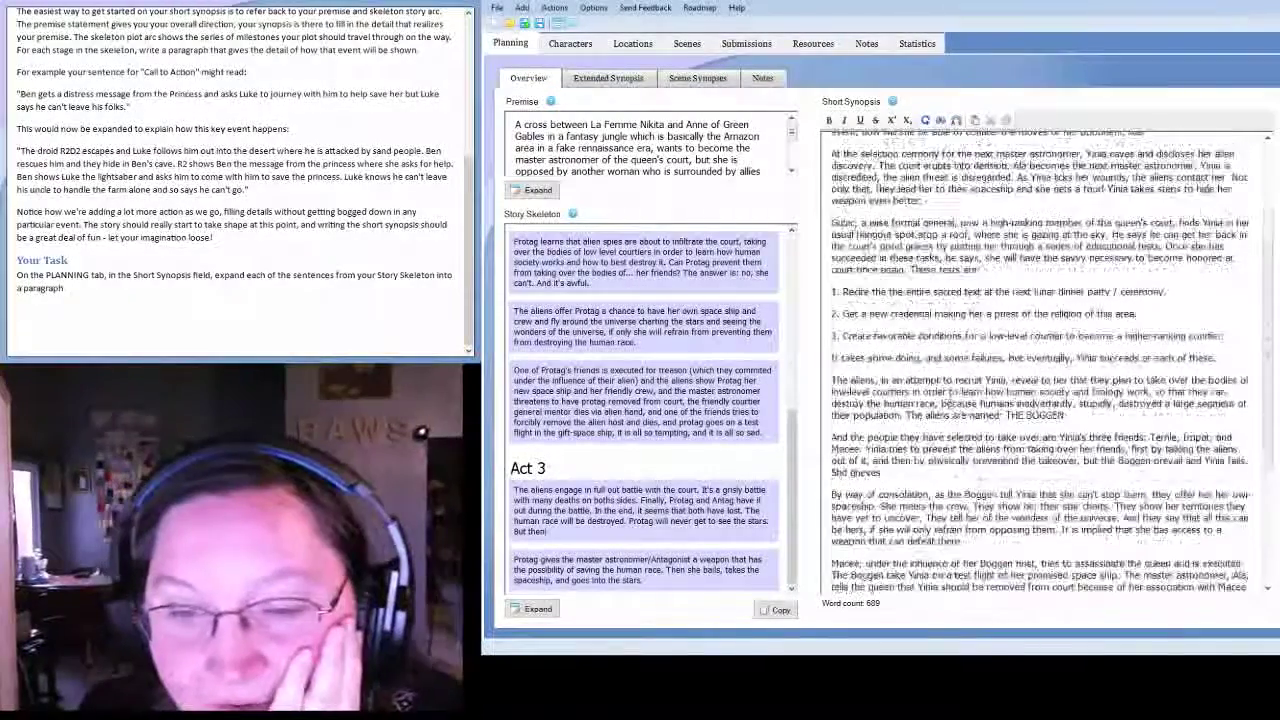
scroll(1040, 400, down, 3)
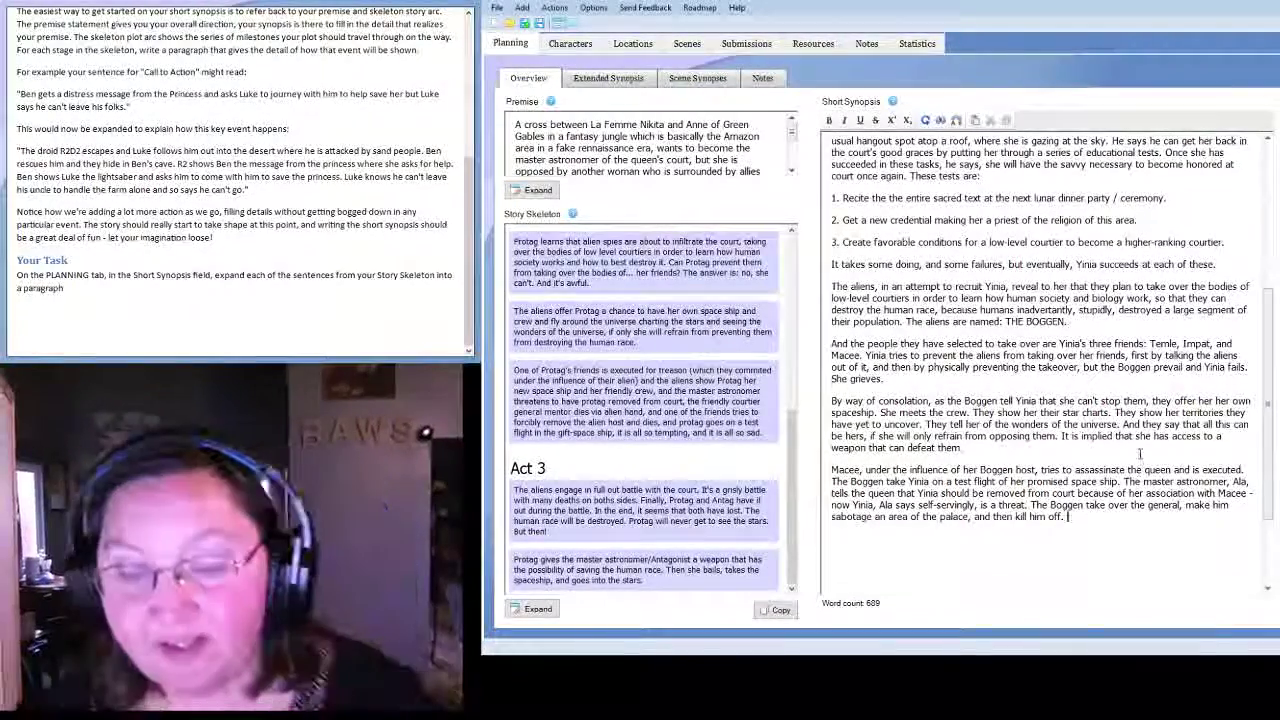
text(Impat )
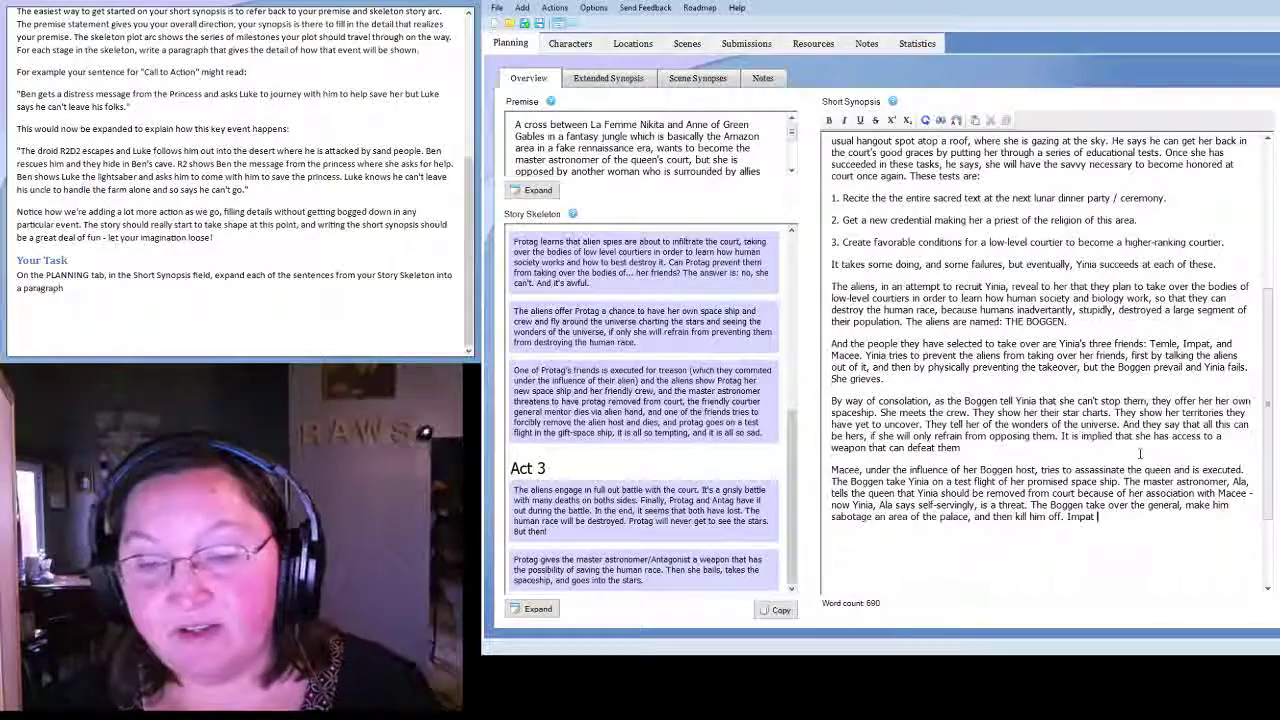
text(underta)
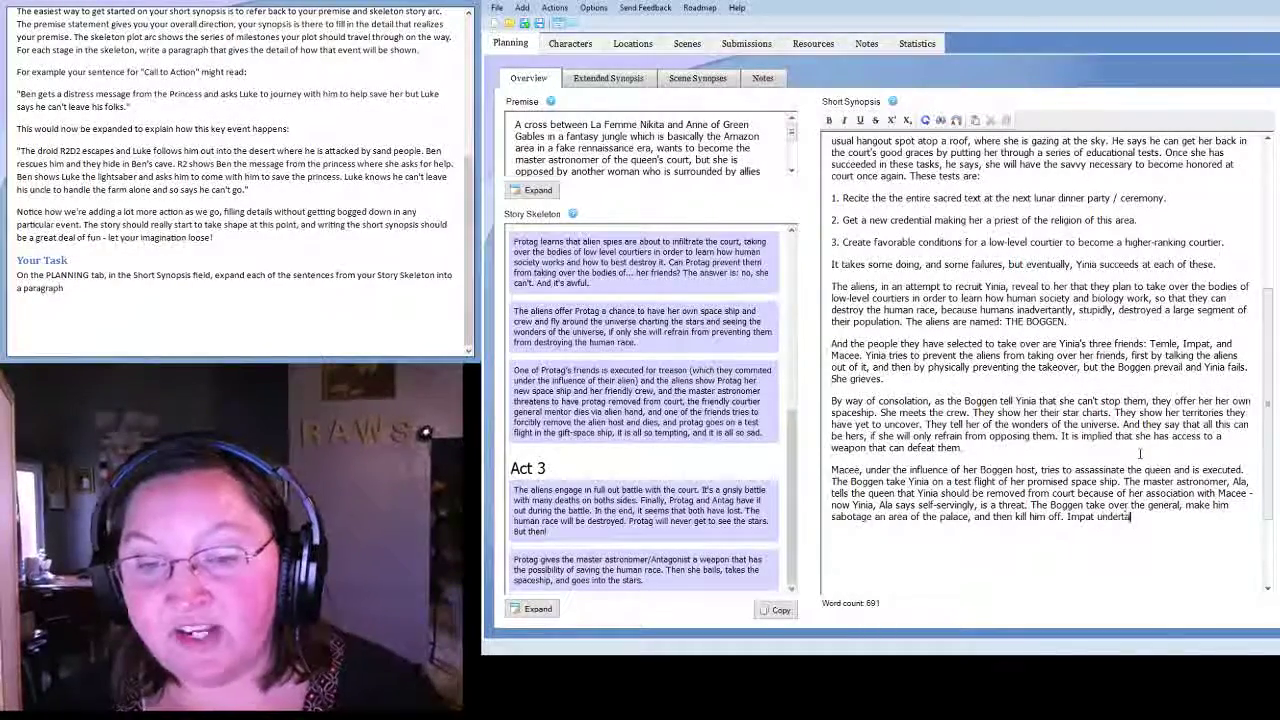
text(kes an ancient)
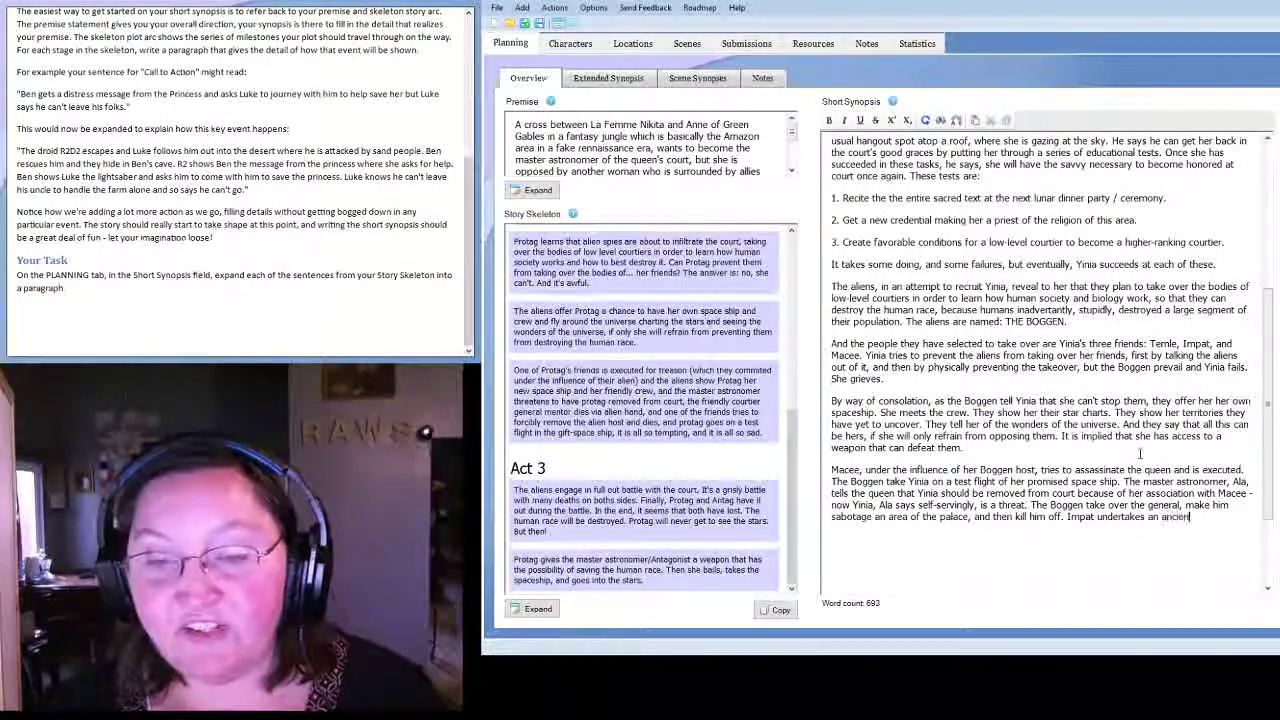
text( ritual and)
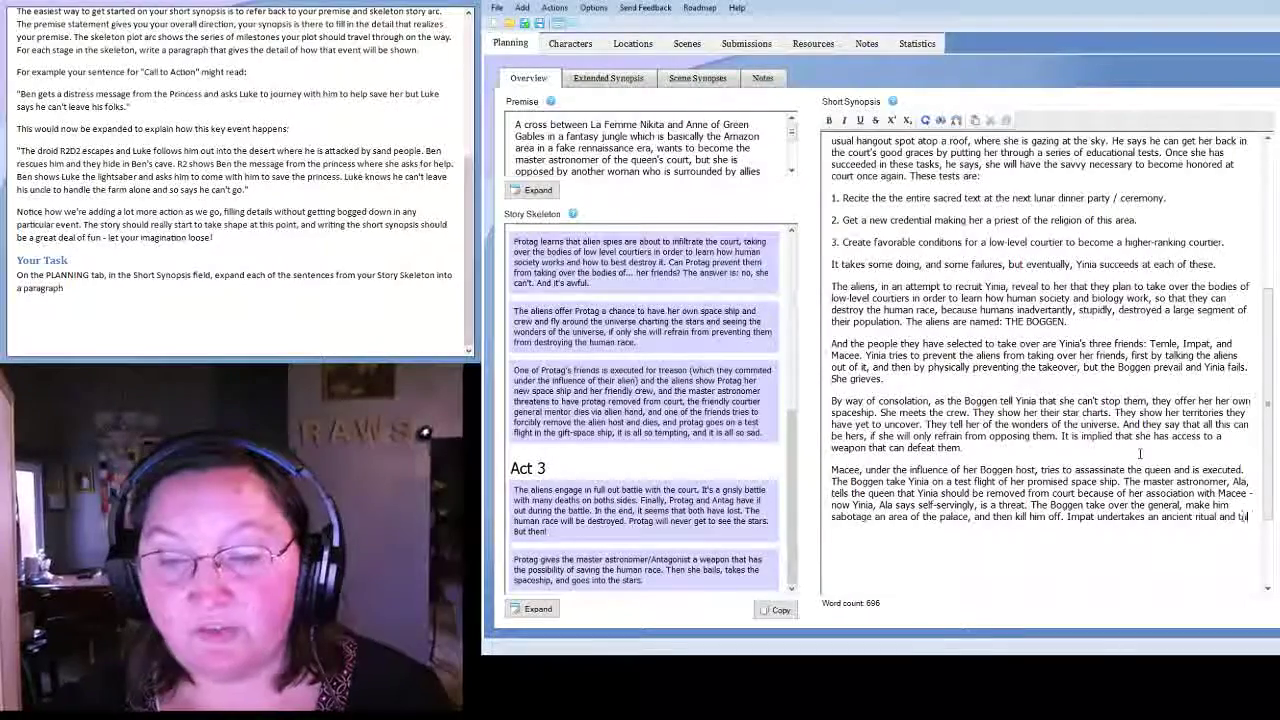
text( tries to rip the host)
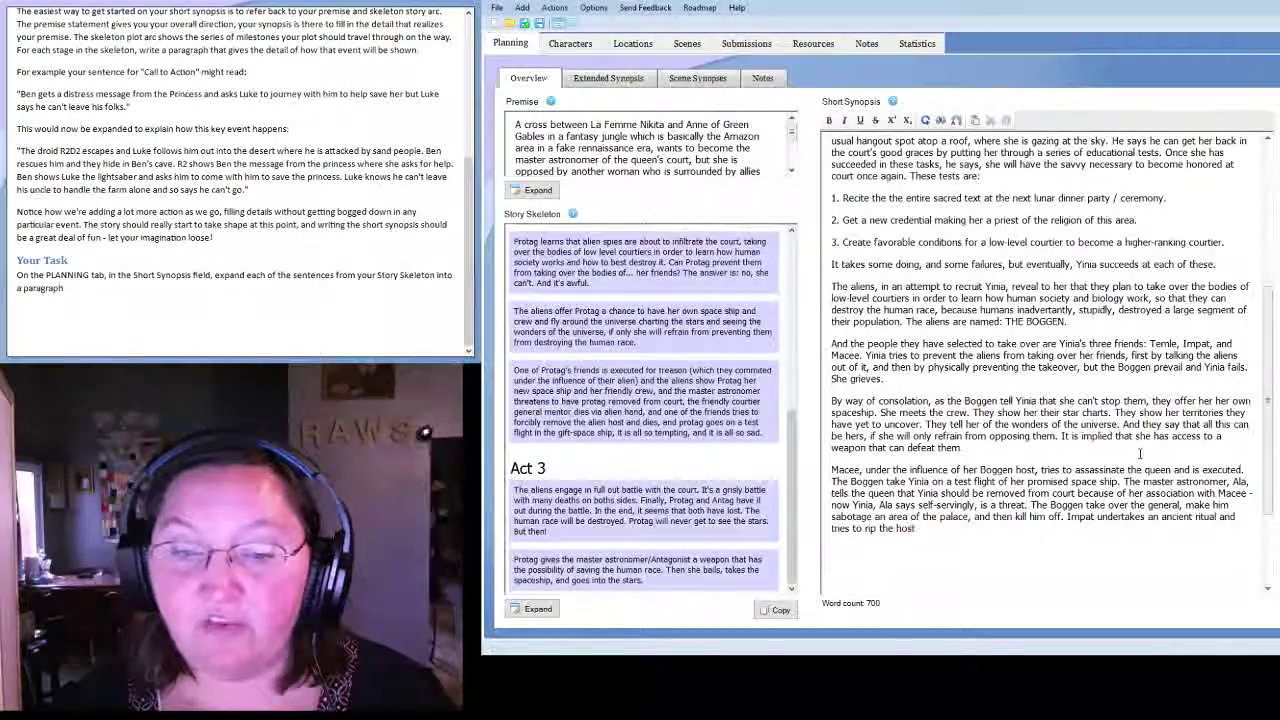
text( out of her body)
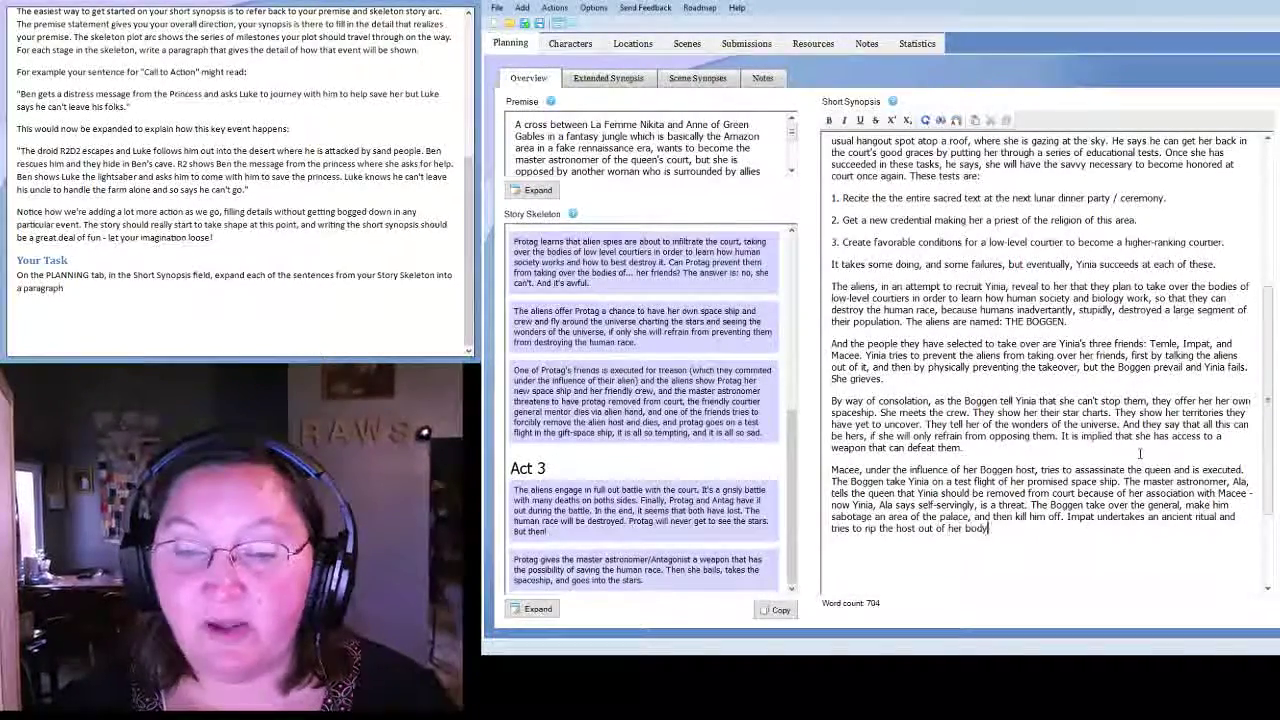
Finish the sentence about Impat's ritual with ", but the effort - and the hostility of the alien - kill her.".
text(, but the eff)
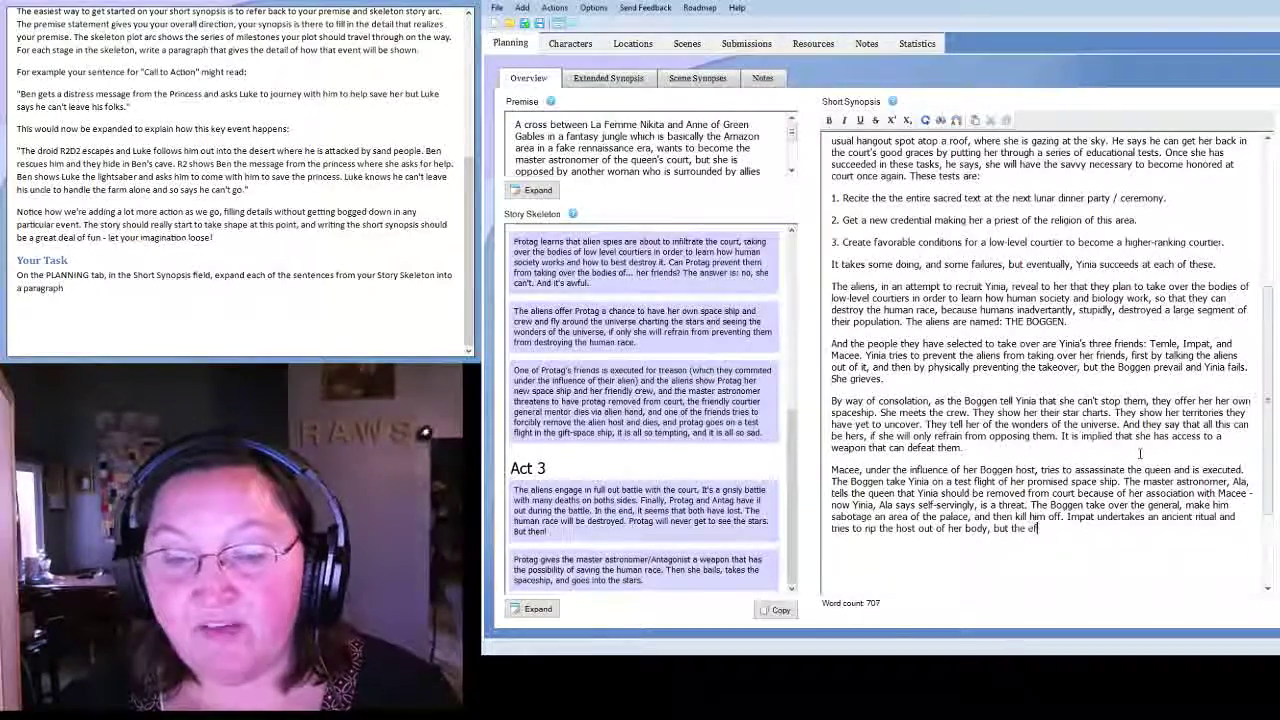
text(ort - and the hostility of the al)
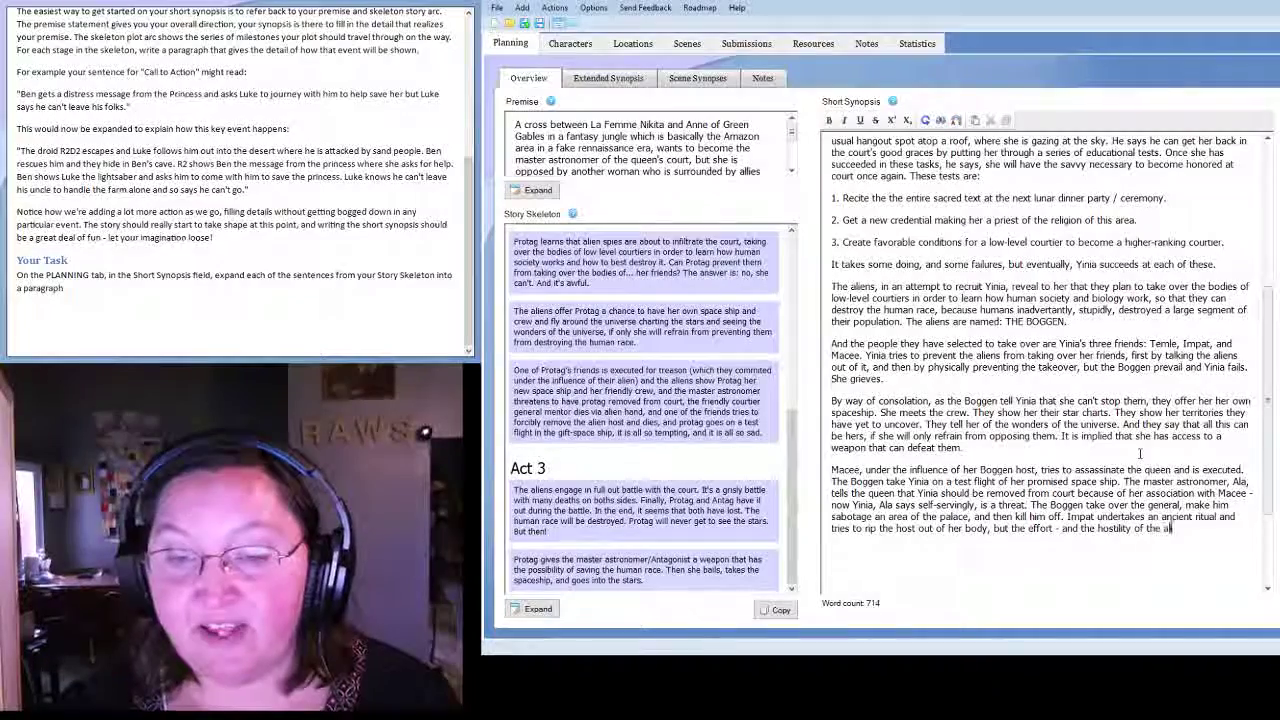
text(ien - kill he)
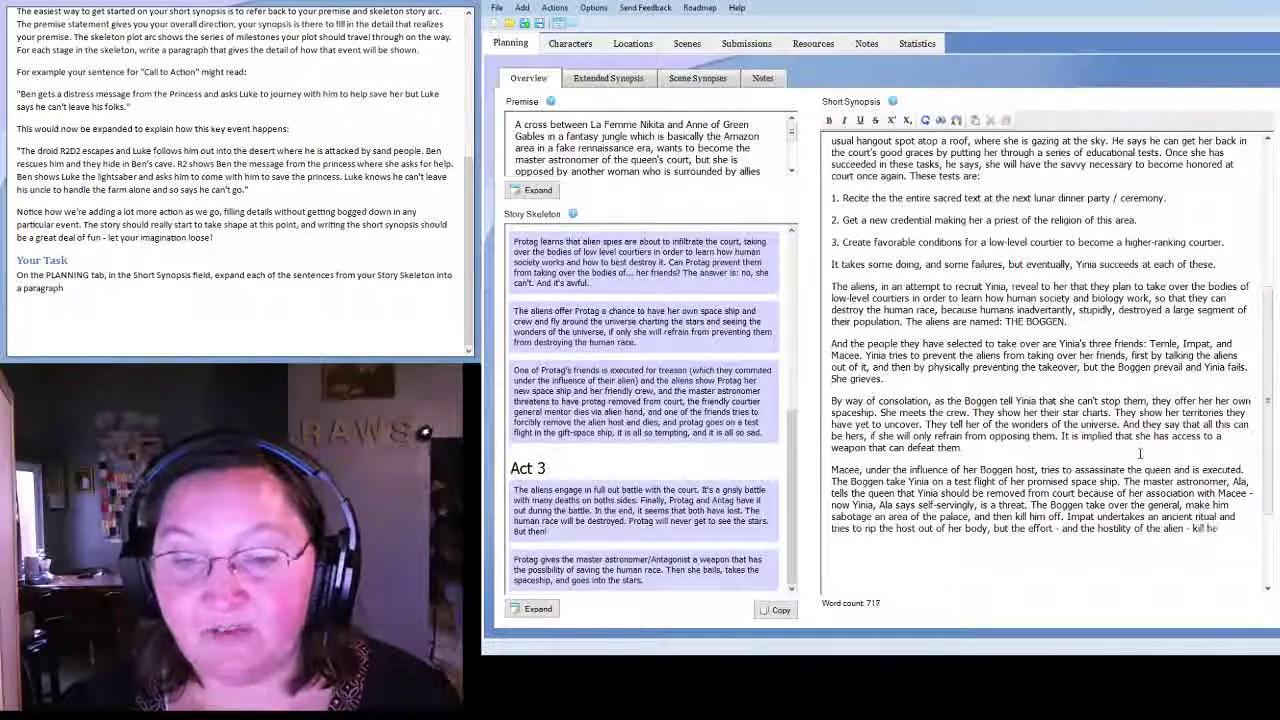
text(r.)
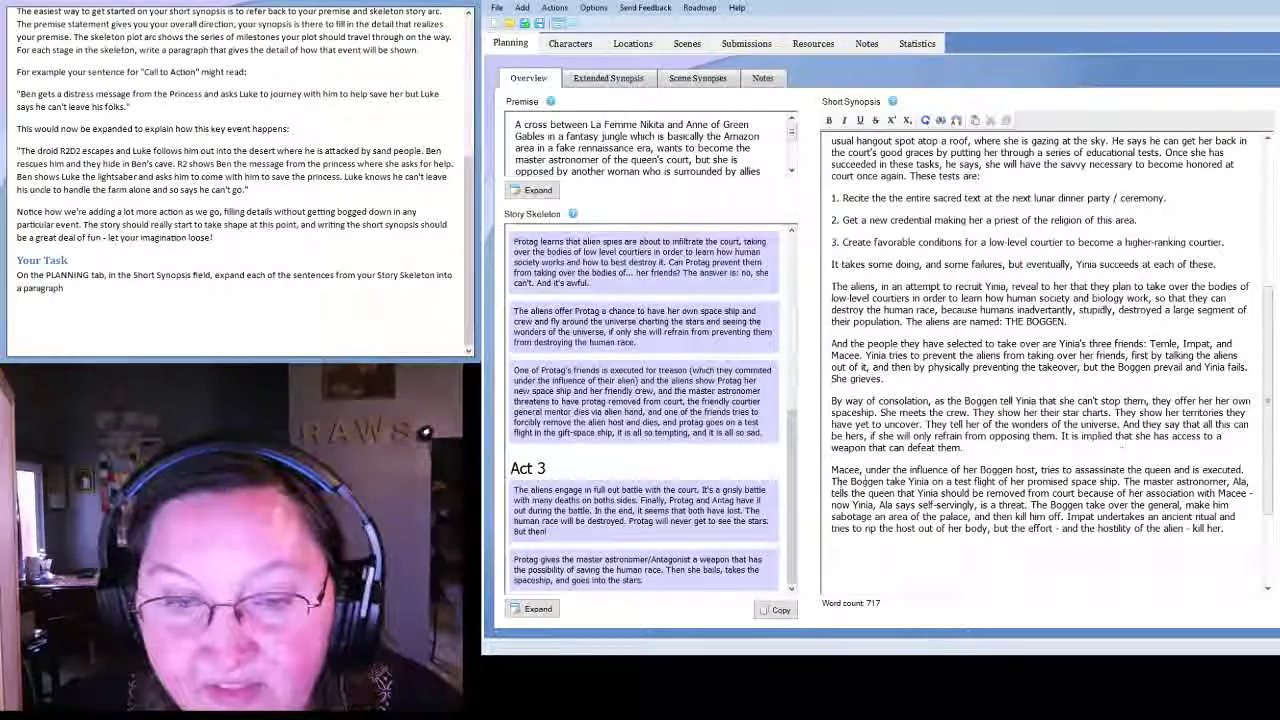
Move the sentence about Yinia's test flight to the end of the Macee paragraph, introducing it with "When Yinia goes to confront the Boggen,".
drag(833, 482, 1127, 483)
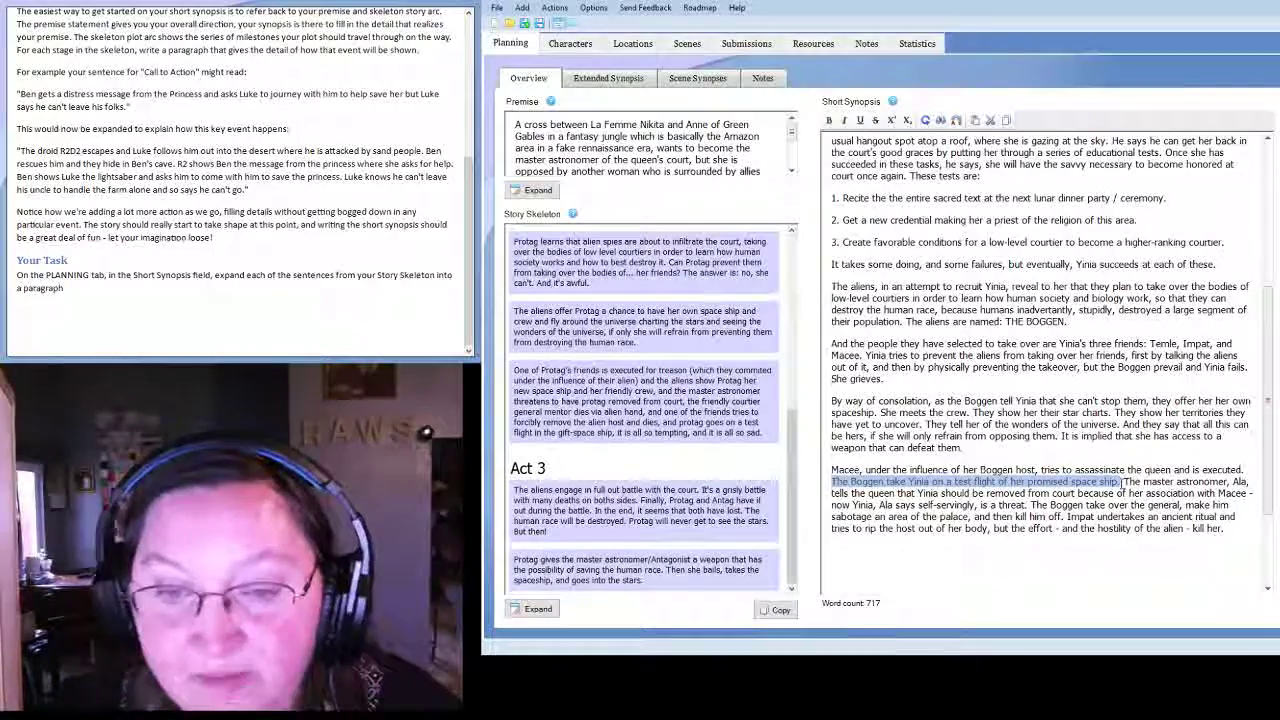
key(Delete)
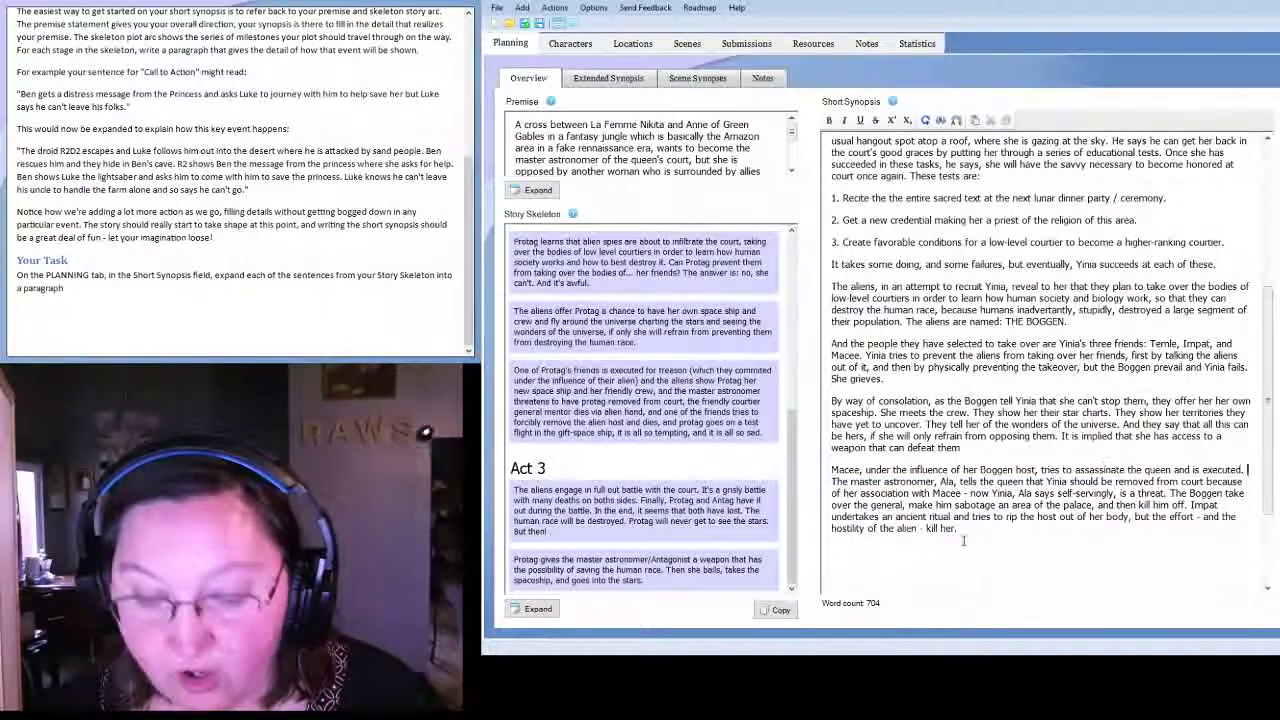
click(962, 528)
text(Whe)
text(n Yinia g)
text(oes to confront thi)
text( Boggen. The Boggen take Yinia on a test flight of her promised space ship.)
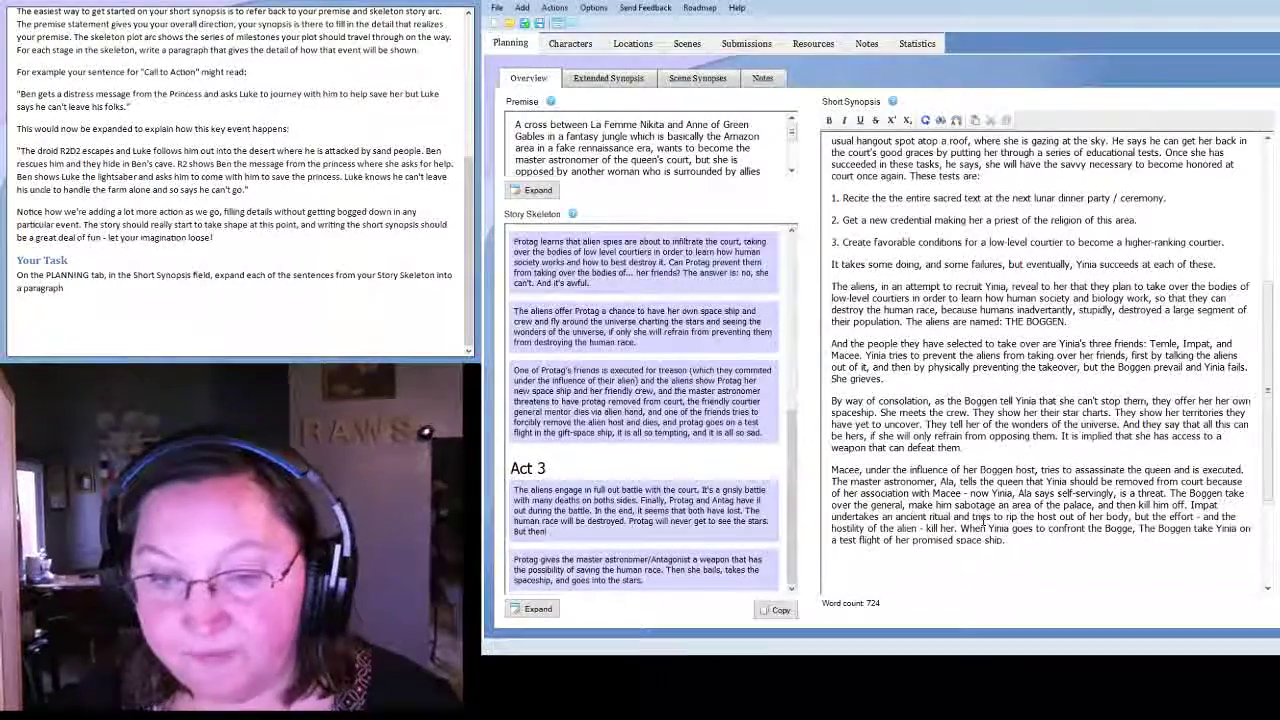
Replace the repeated "The Boggen" in the test flight sentence with "they".
key(Return)
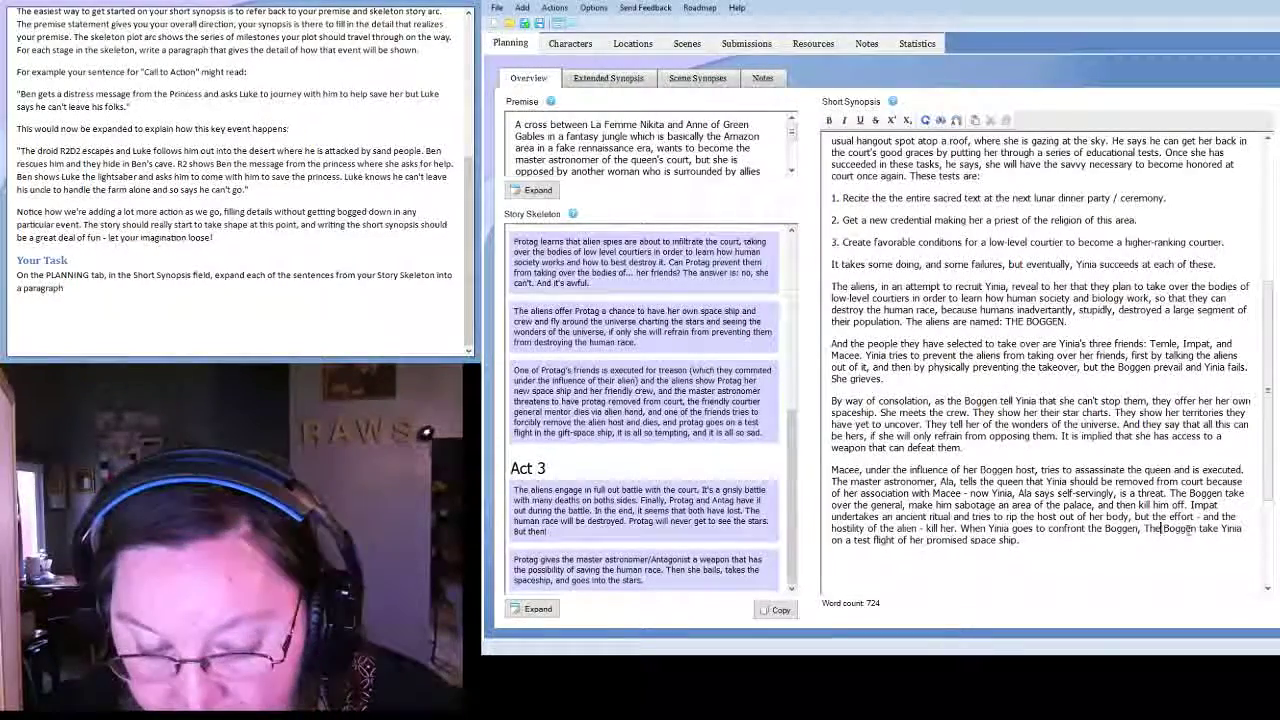
drag(1195, 530, 1146, 532)
text(they)
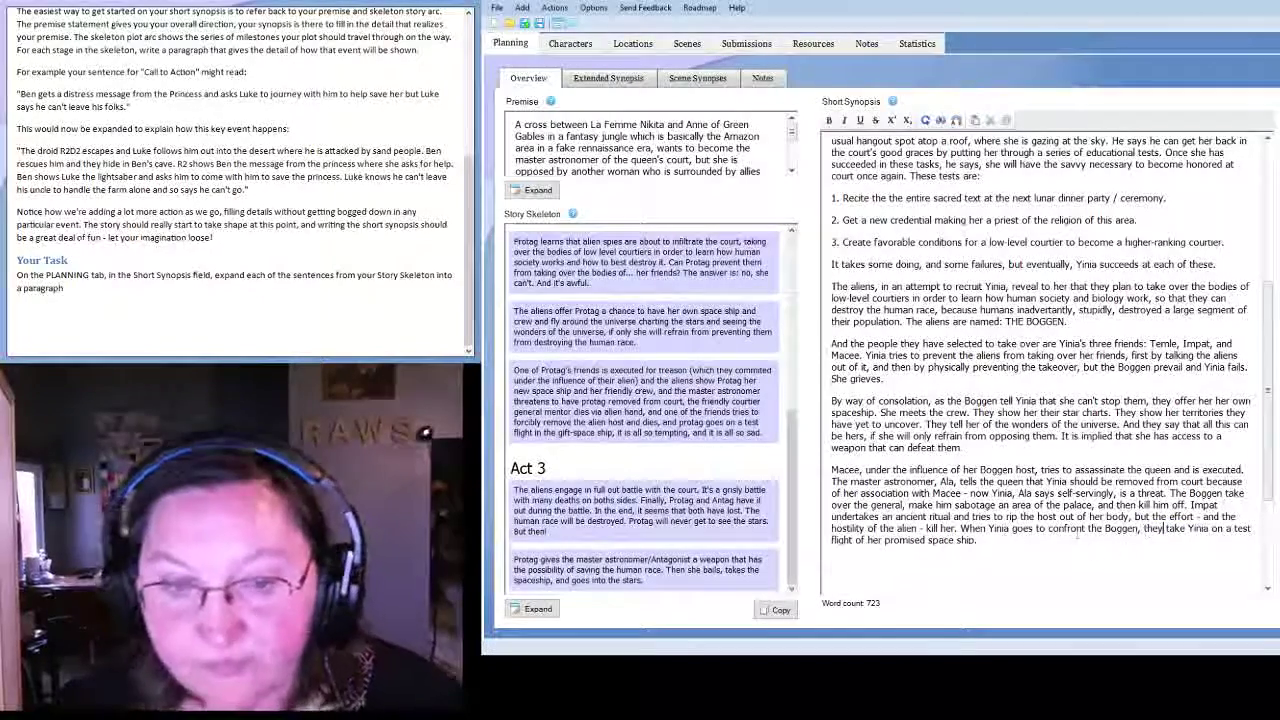
End the Macee paragraph with the sentence "Yinia is tempted AND sad.".
click(1051, 541)
key(Return)
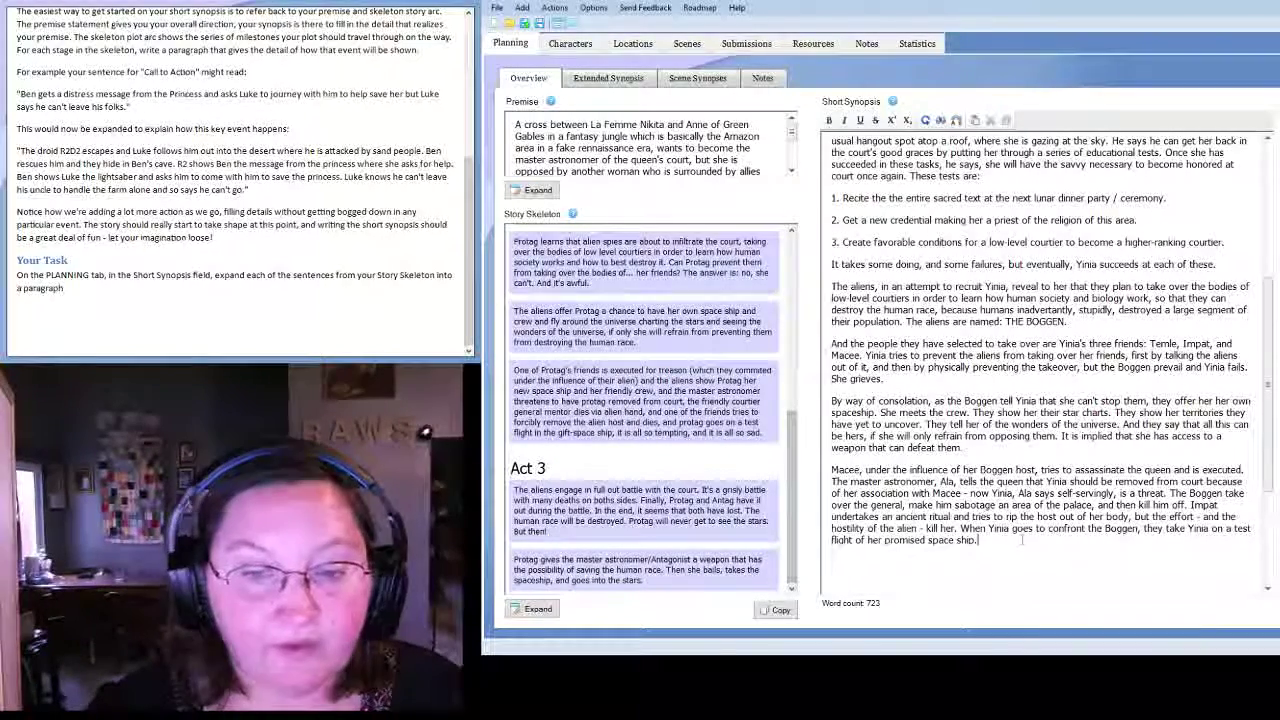
text(Yinia is te)
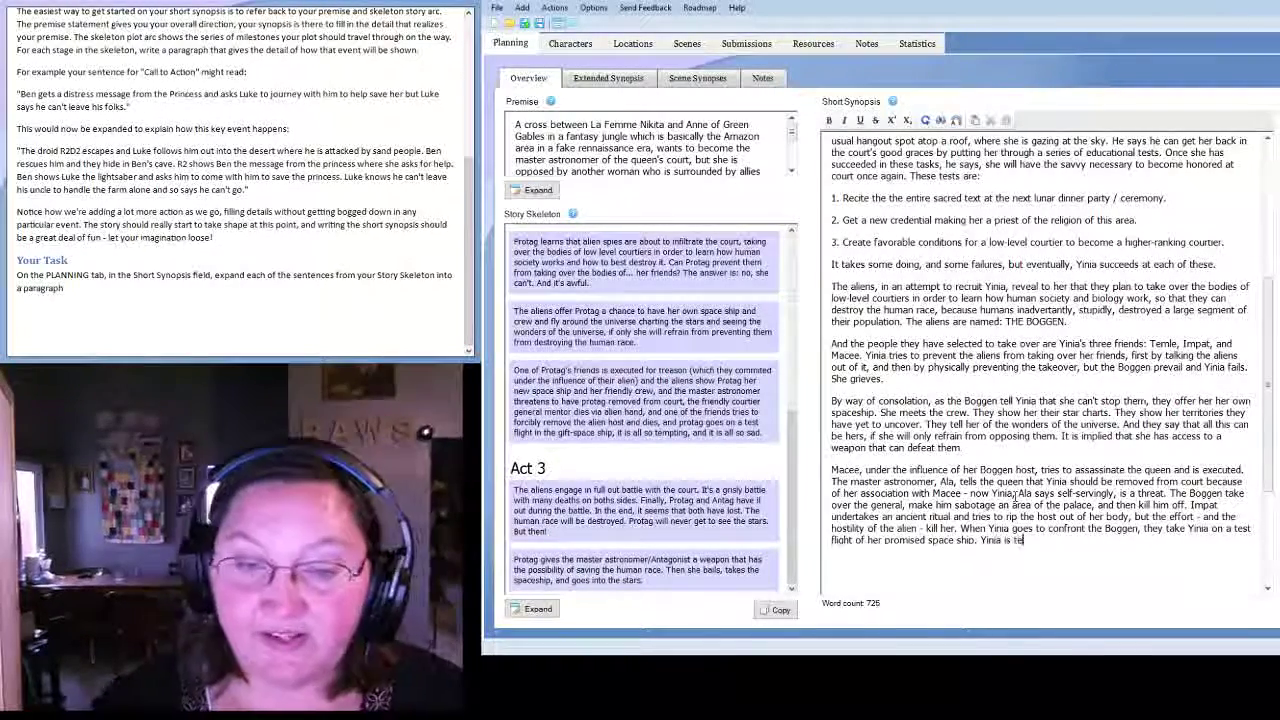
text(mpted AND sad.)
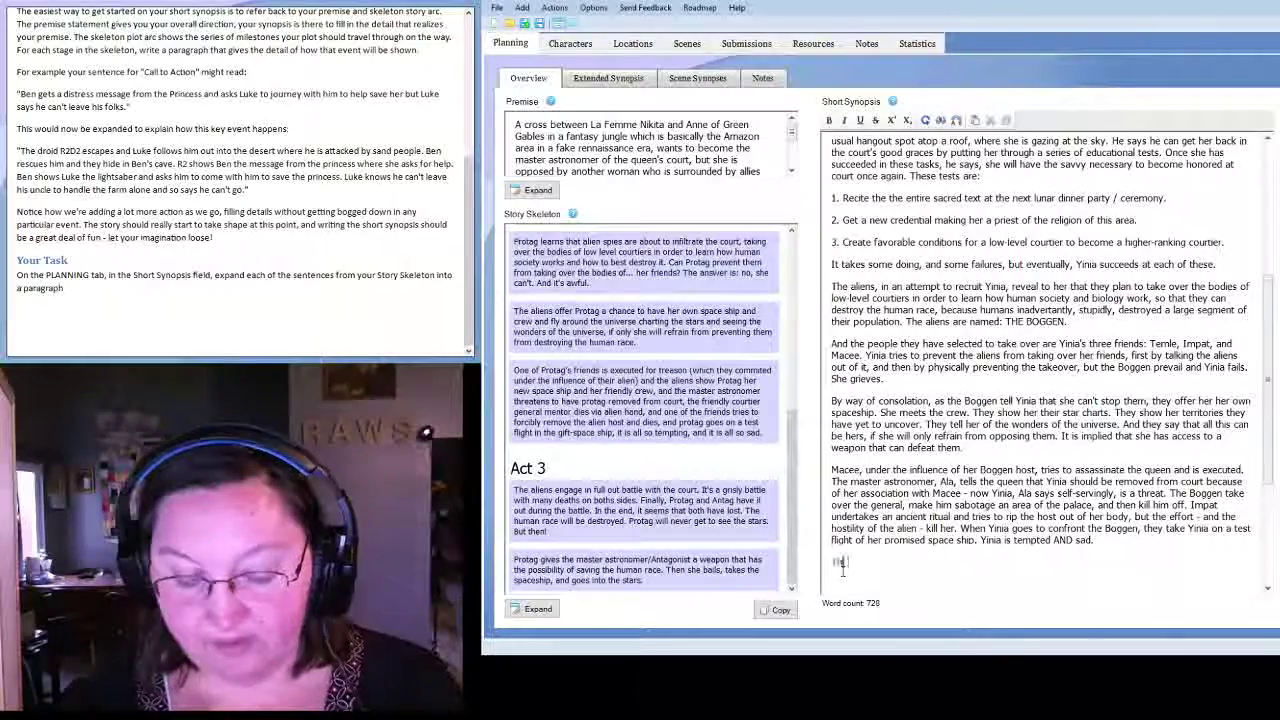
Start the Act 3 paragraph of the short synopsis with "The aliens set up powerful lasers around the castle.".
text(The aliens)
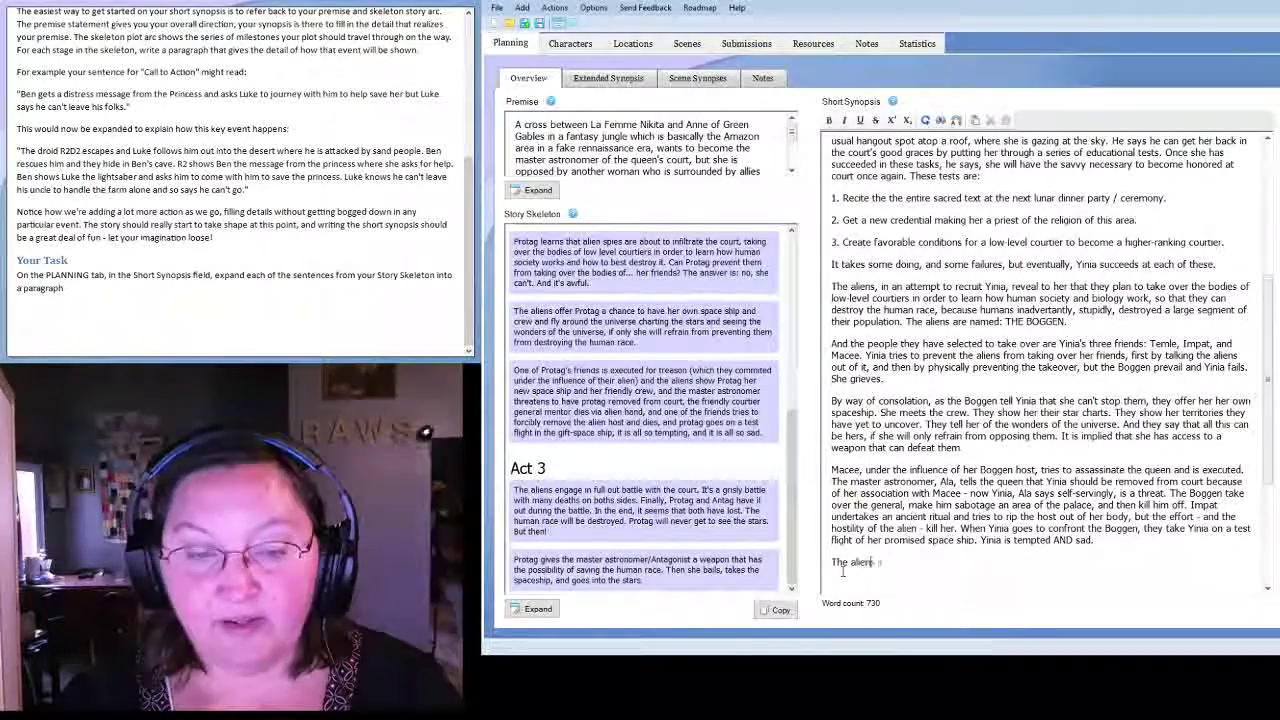
text( set up p)
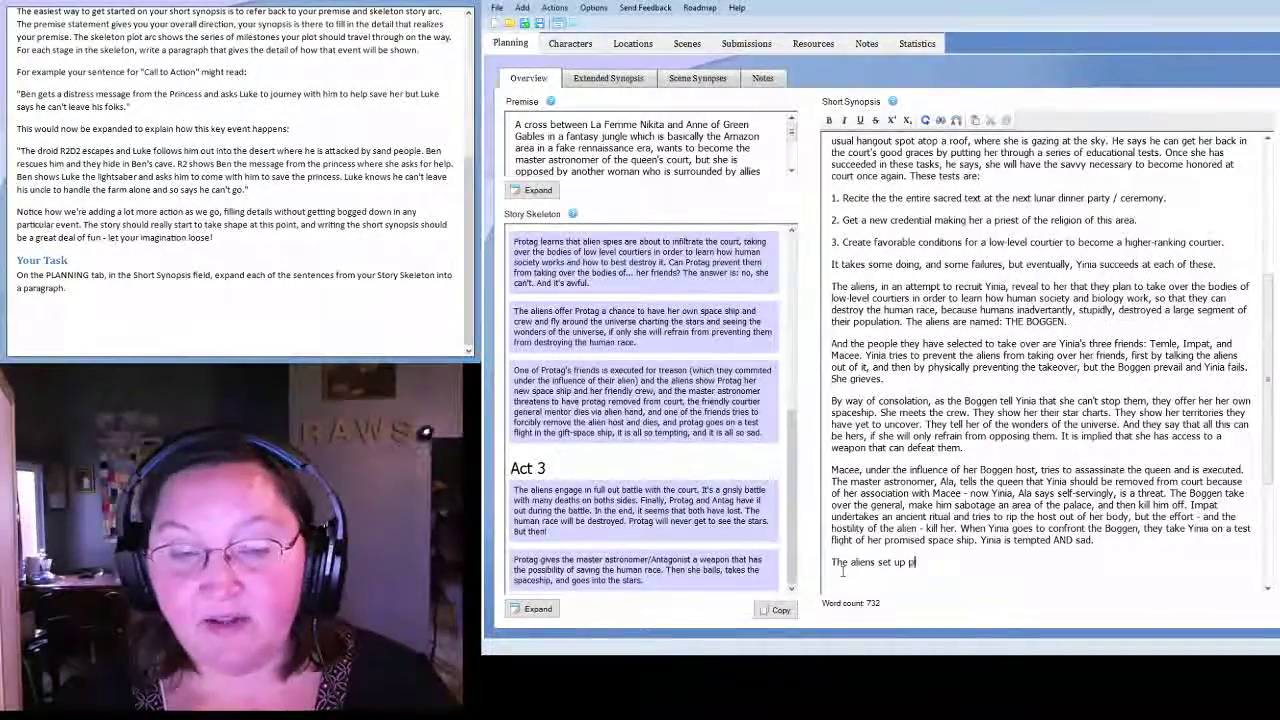
text(owerful lasers )
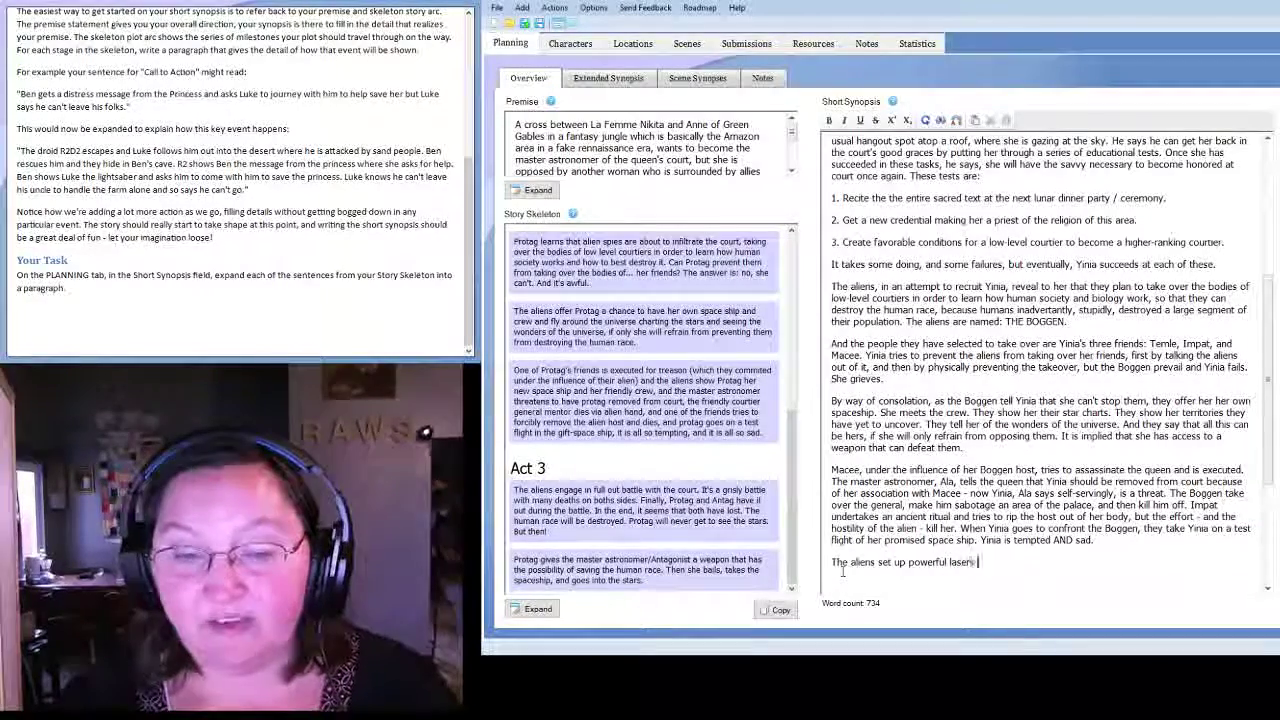
text(around the cas)
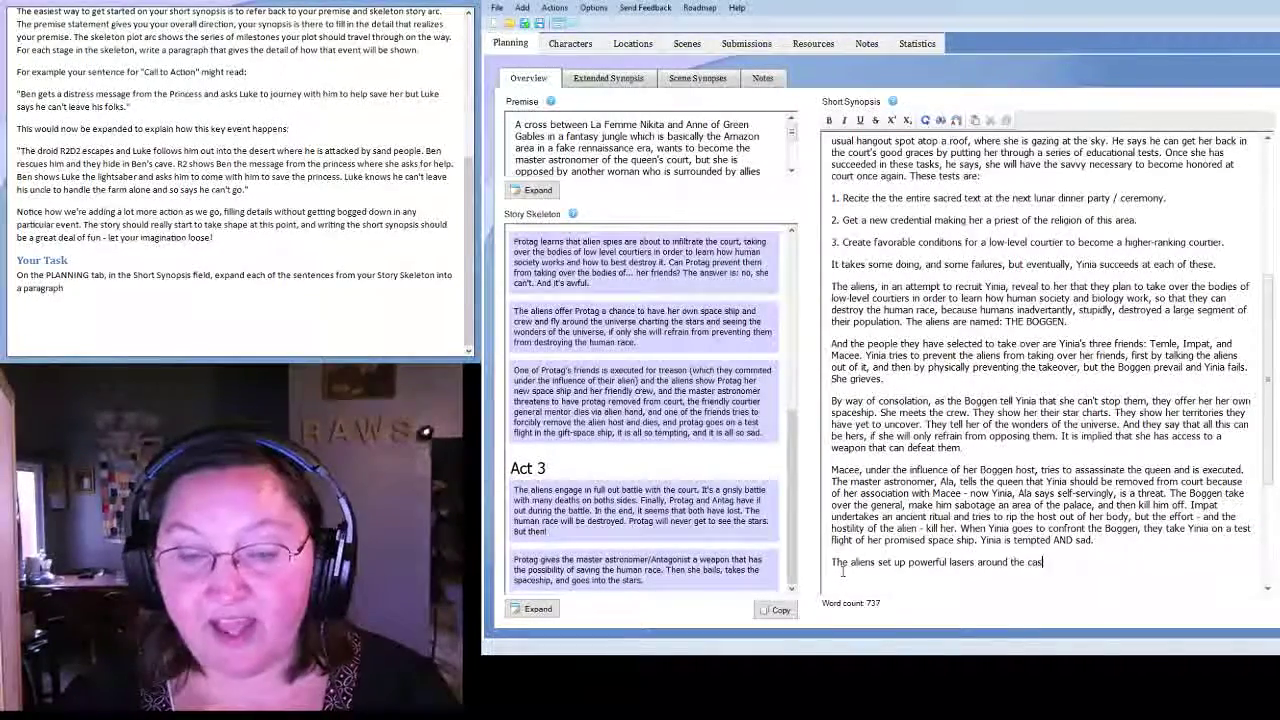
text(tle.)
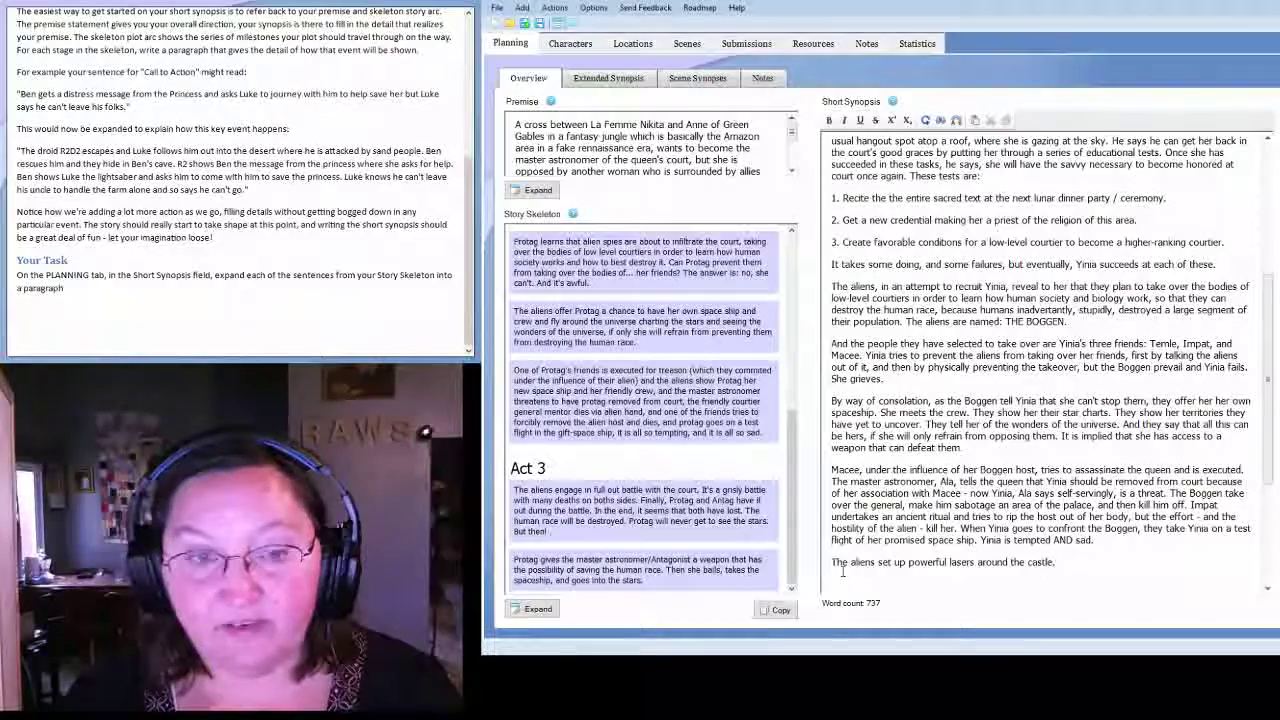
Add the sentence "The army sets up defenses and tactical posts around the alien spaceship and the castle.".
text( The)
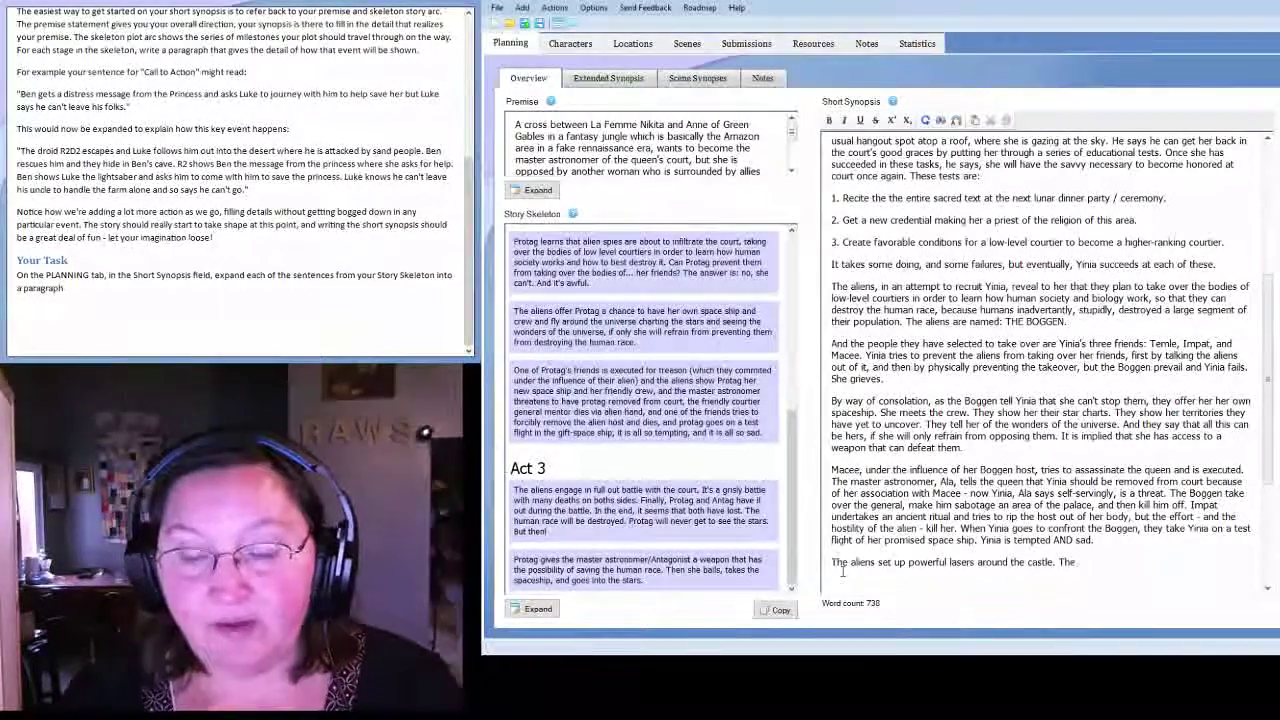
text( army )
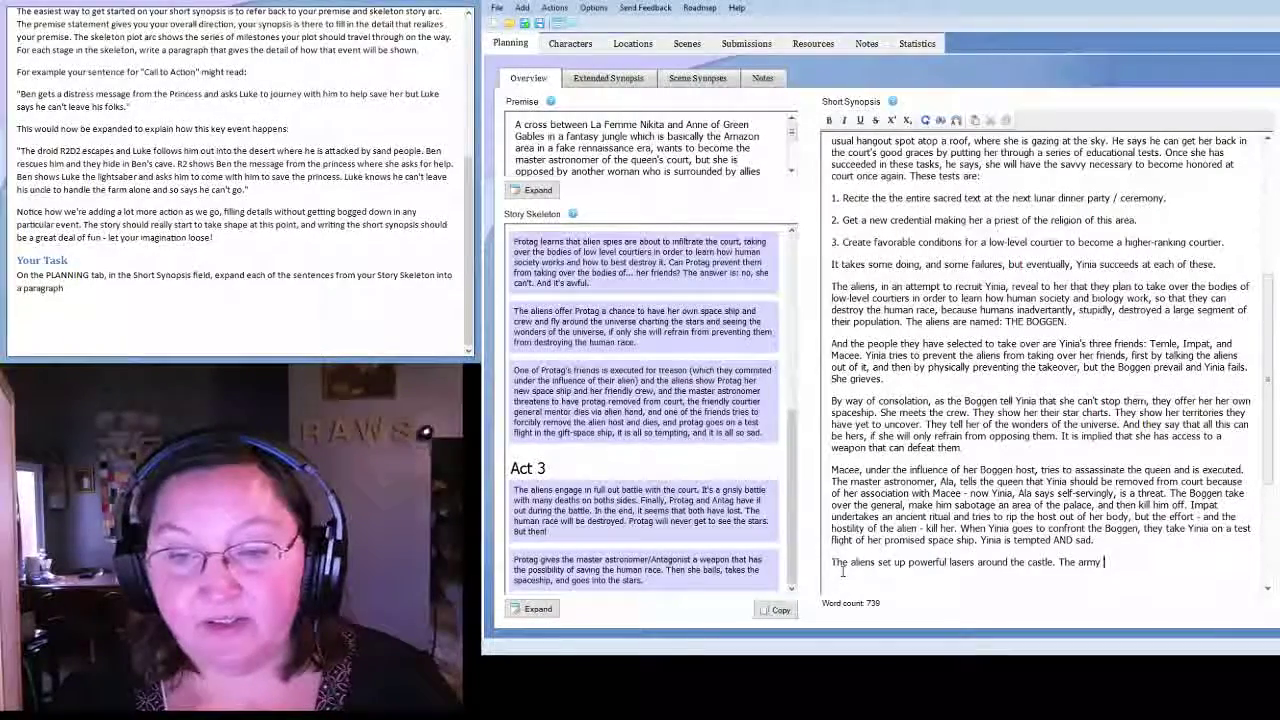
text(b)
key(BackSpace)
text(s around the castle. The army set)
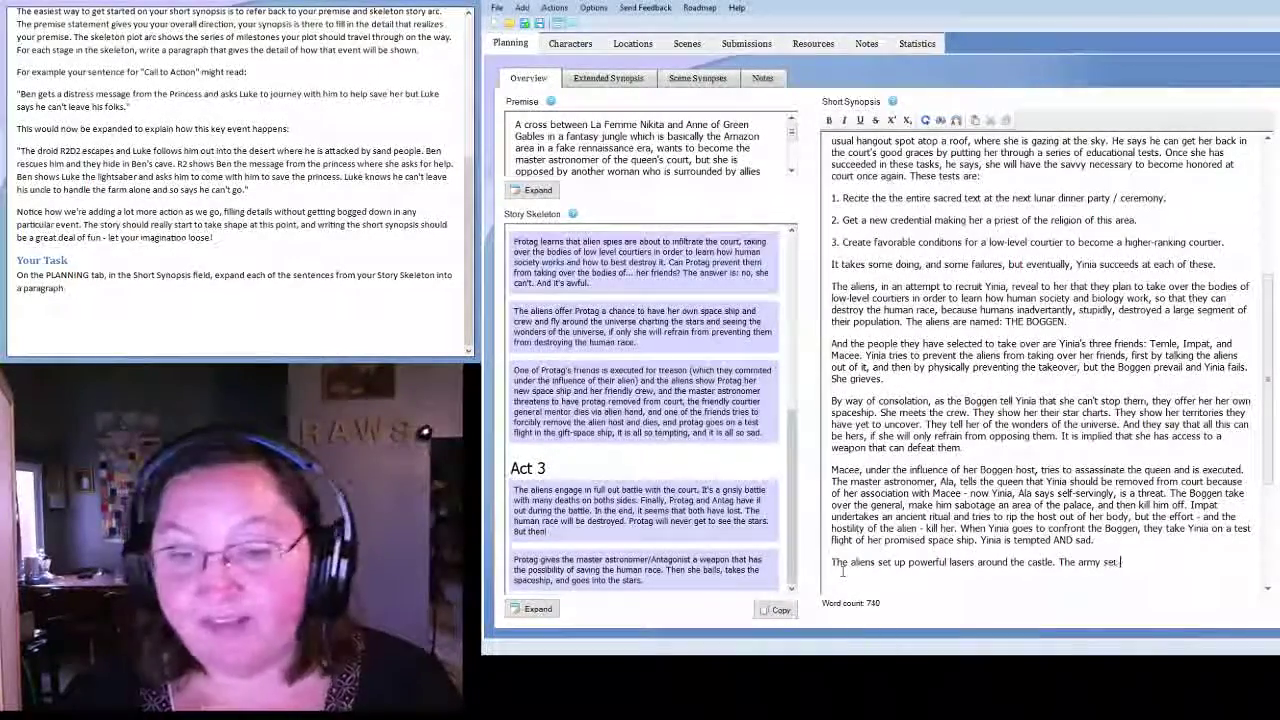
text(s up defenses)
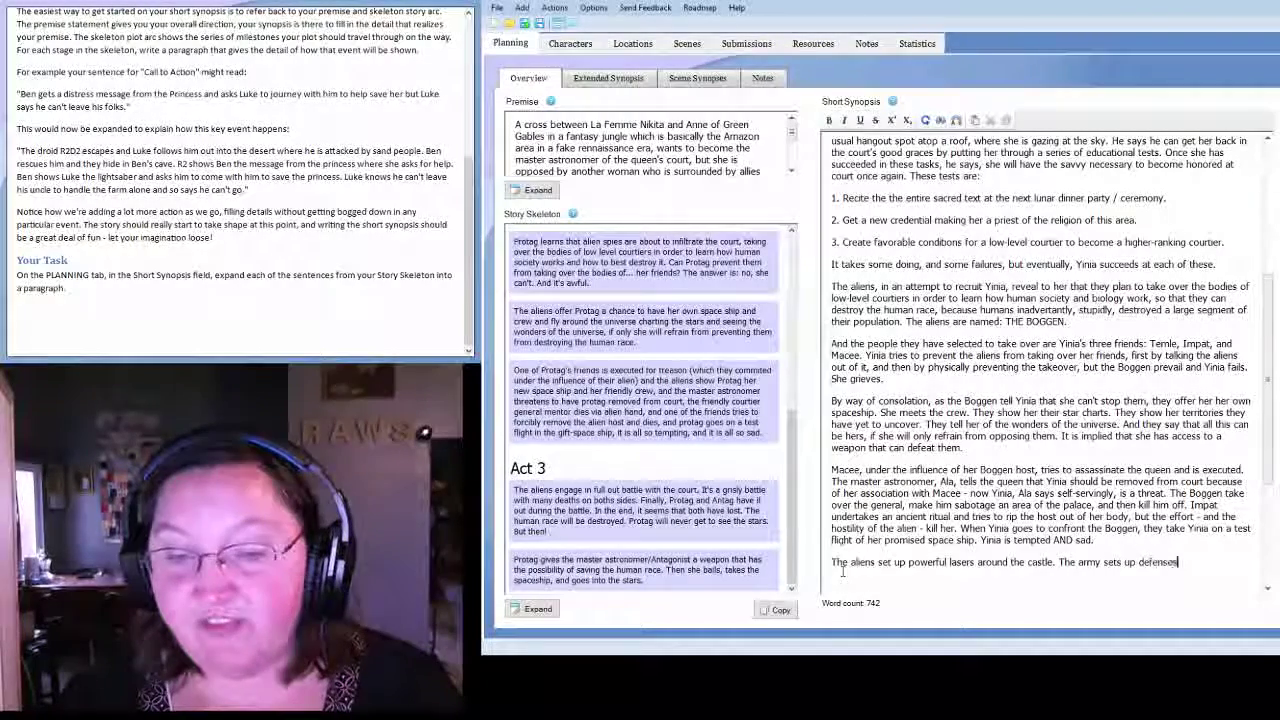
text( and tactical posts around)
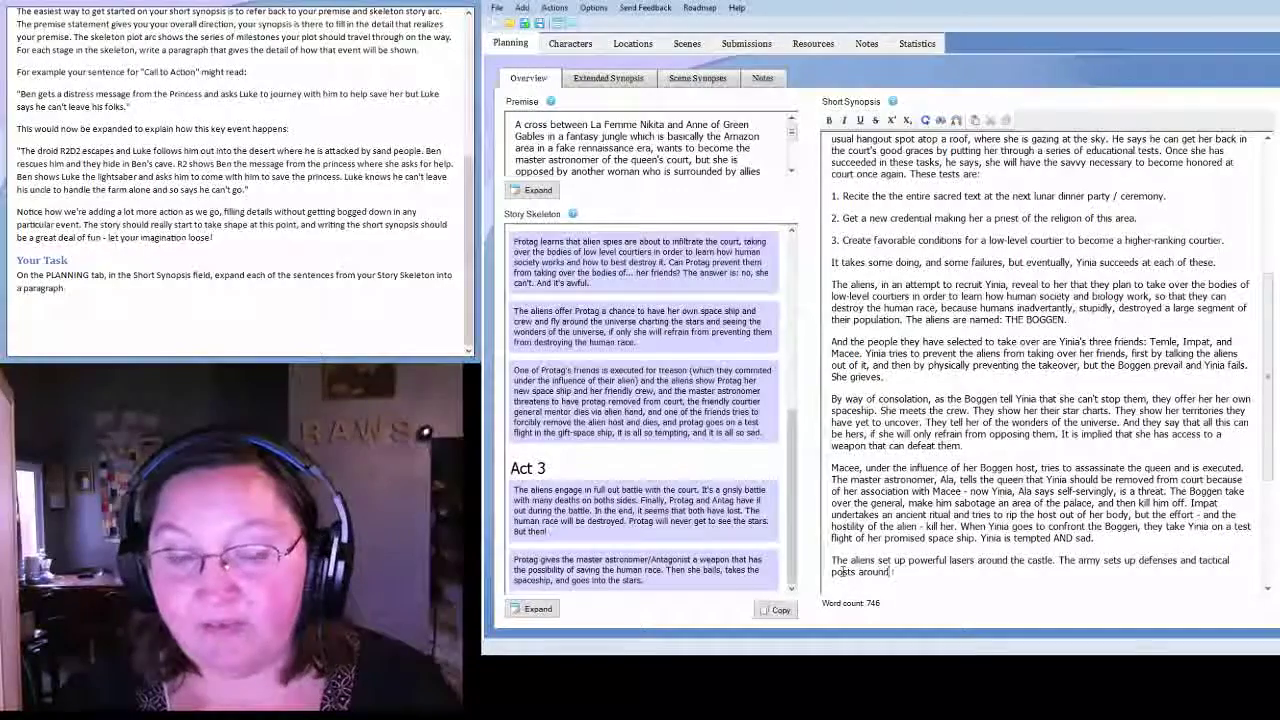
text( the alien spaceship and the castle.)
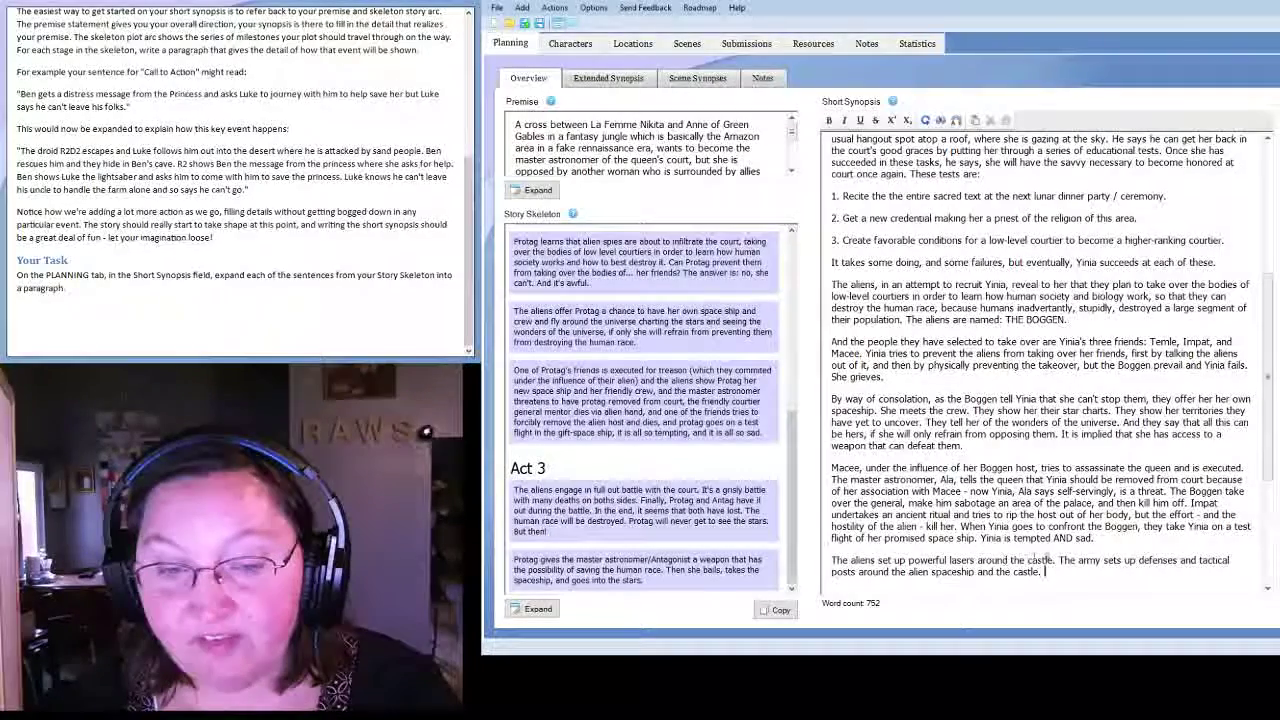
Extend the sentence about the aliens' lasers with "and forcefields around the spaceship" before its period.
click(1054, 561)
text(and force)
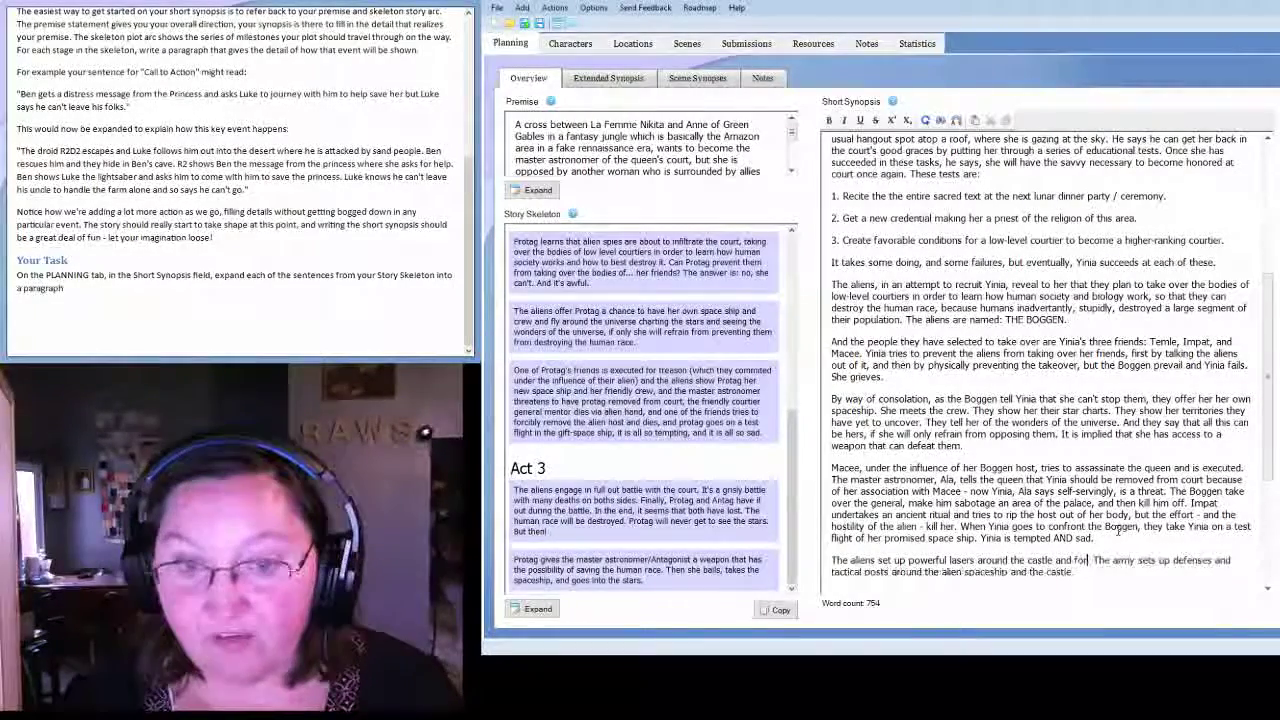
text(fields around the sp)
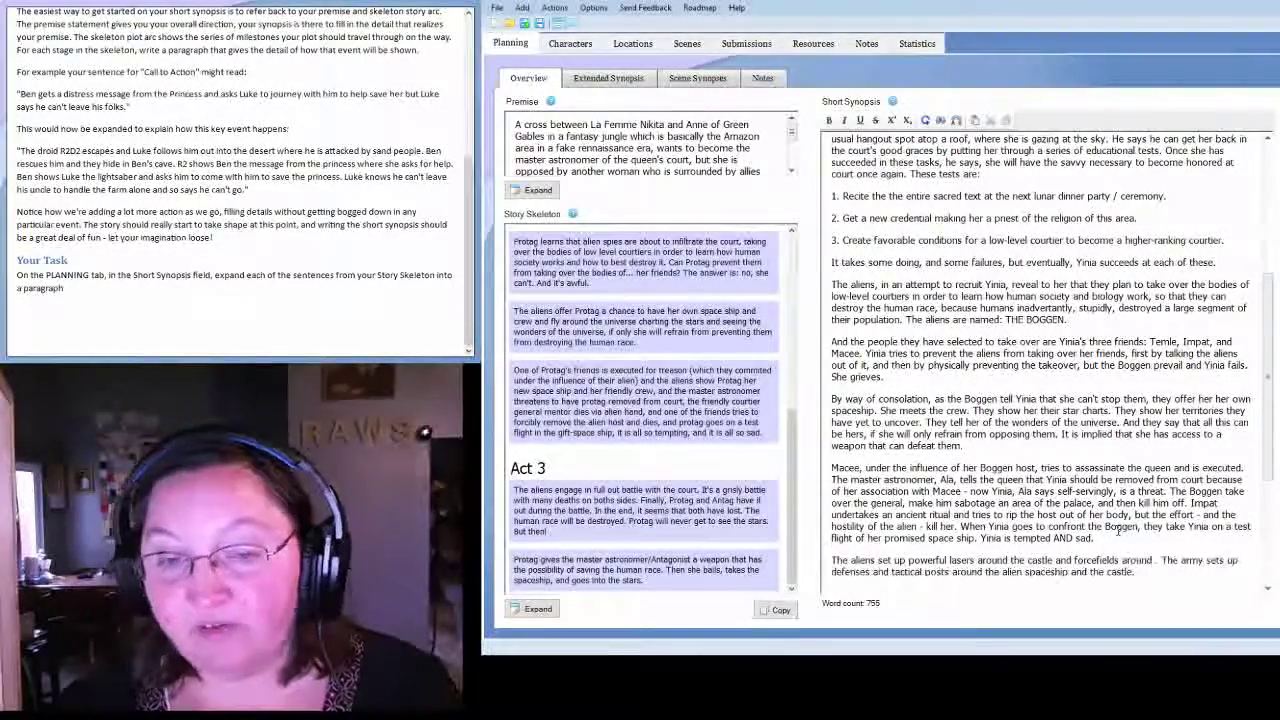
text(aceship.)
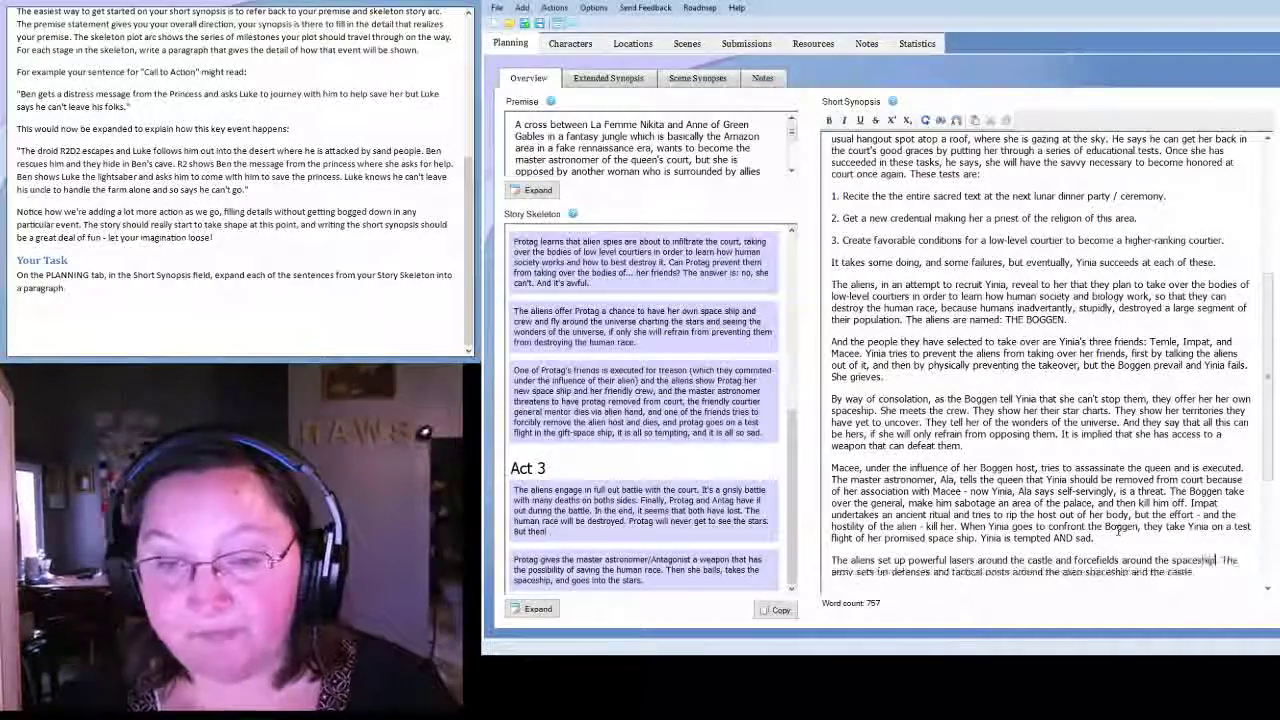
Continue the end of the battle paragraph with "They duke it out. The battle is grisly. Yinia gets terribly injured.".
click(1208, 578)
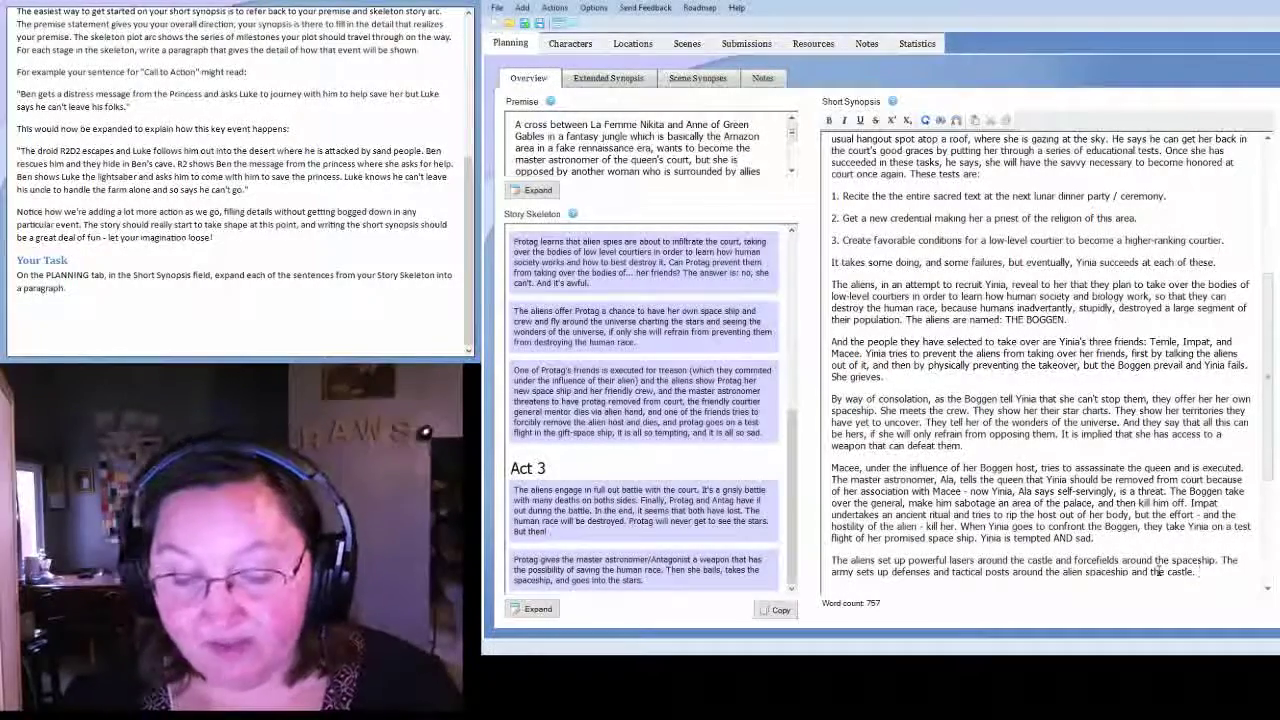
text(They duke it out. The battle is i)
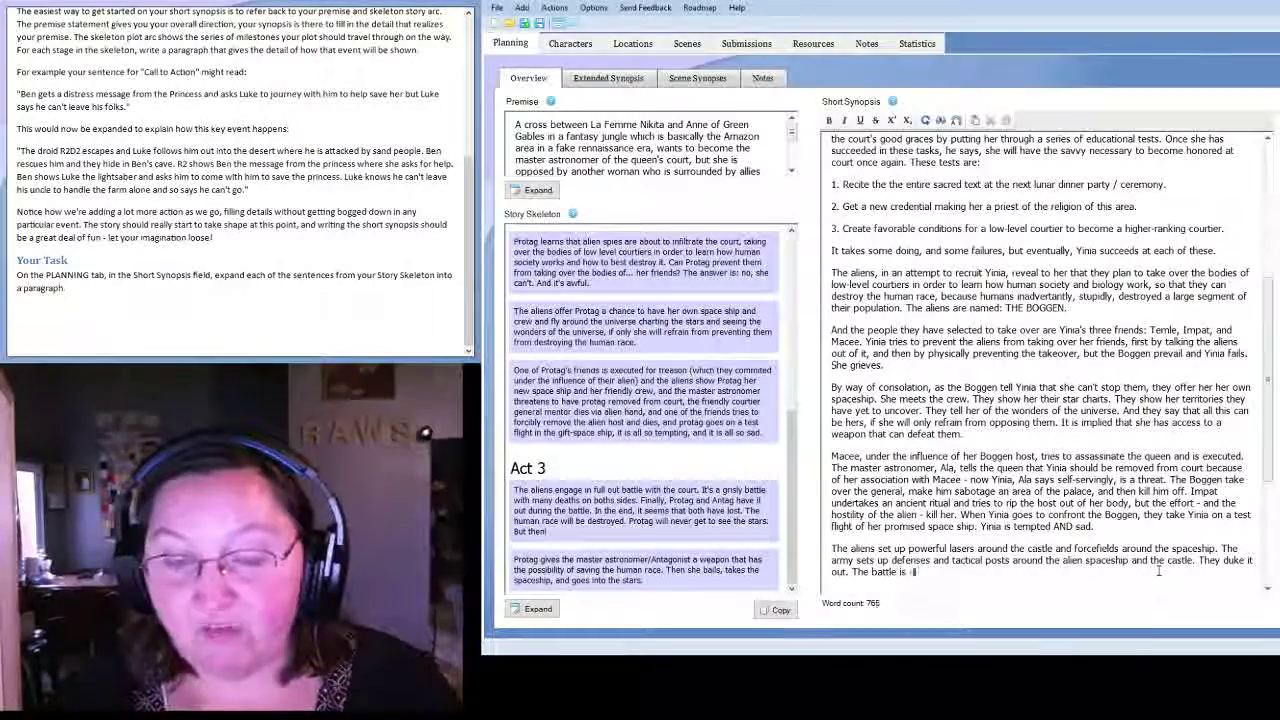
key(BackSpace)
text(grisly.)
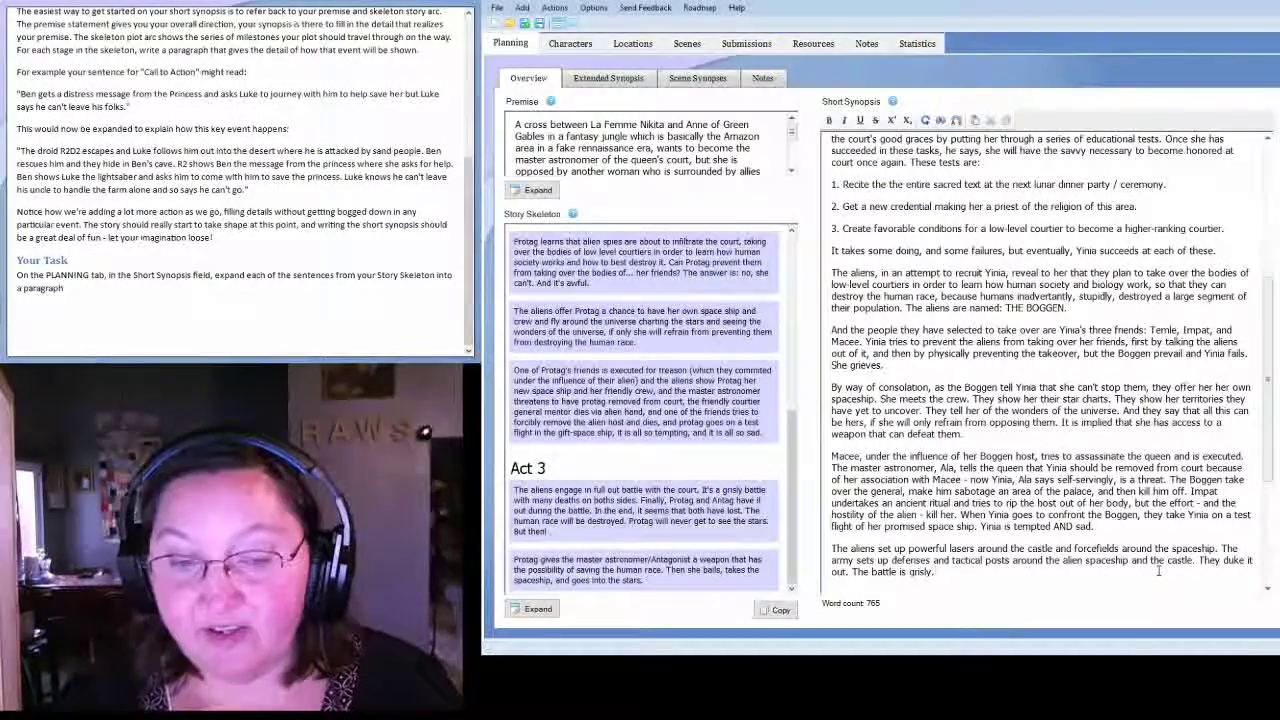
text( Yinia g)
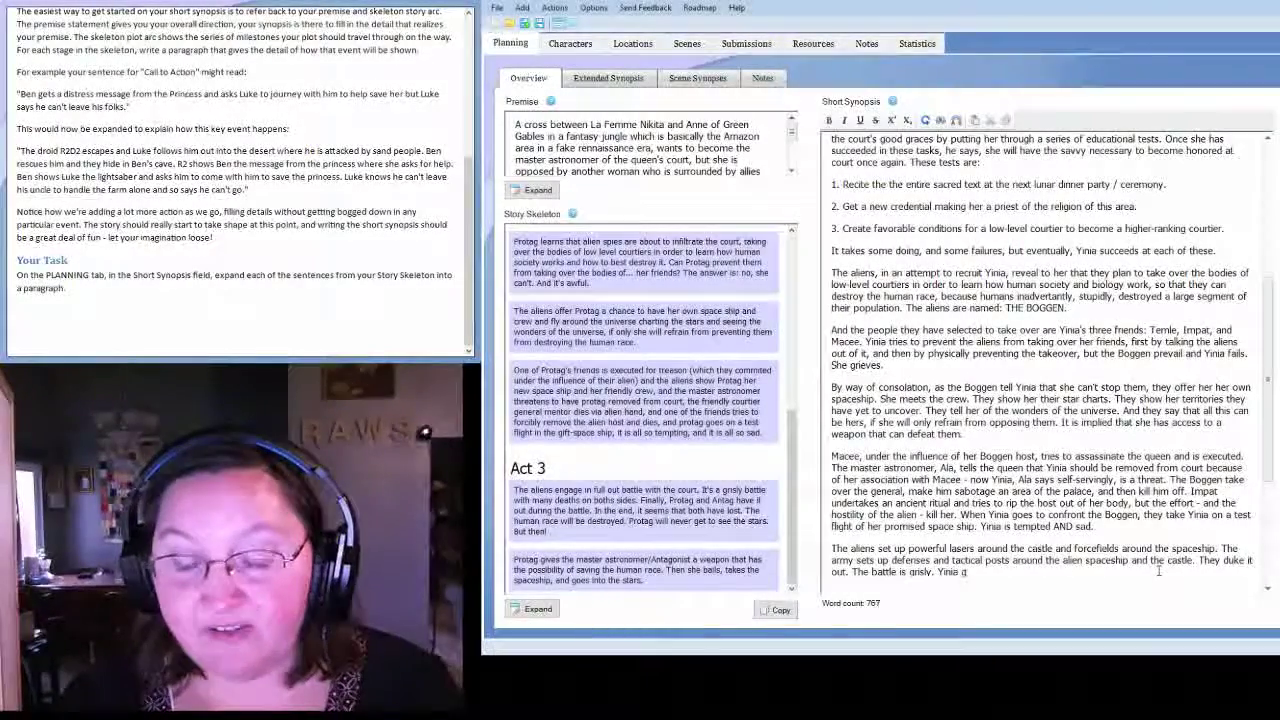
text(ets terribl)
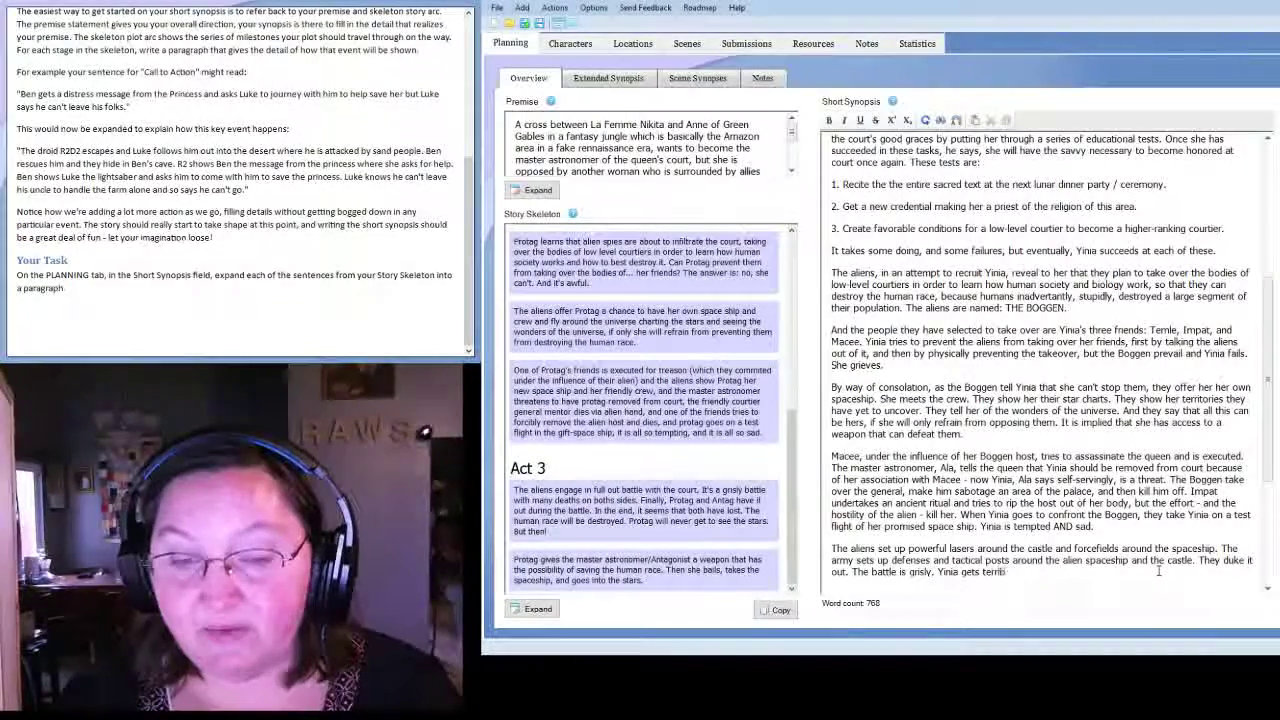
text(y injured.)
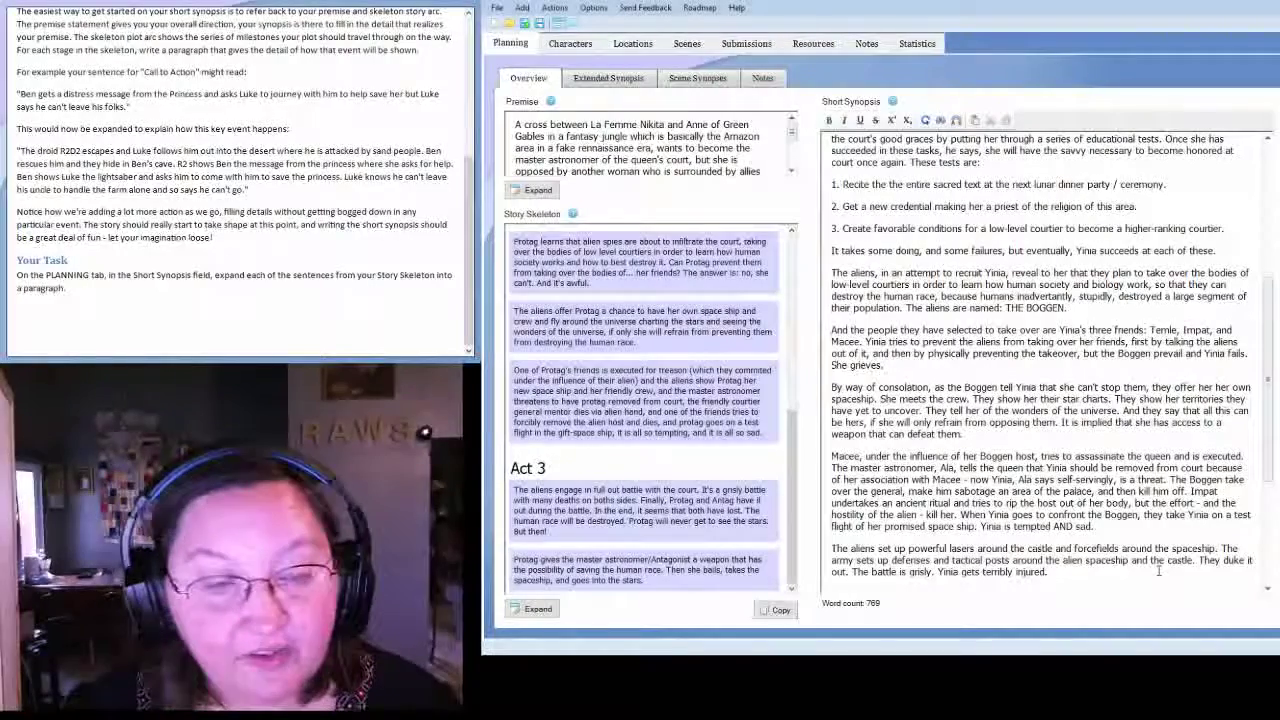
Add the sentence "As she lies there, Ala approaches, also injured, and they have a mano-a-mano argument and try to kill each other.".
text(As she )
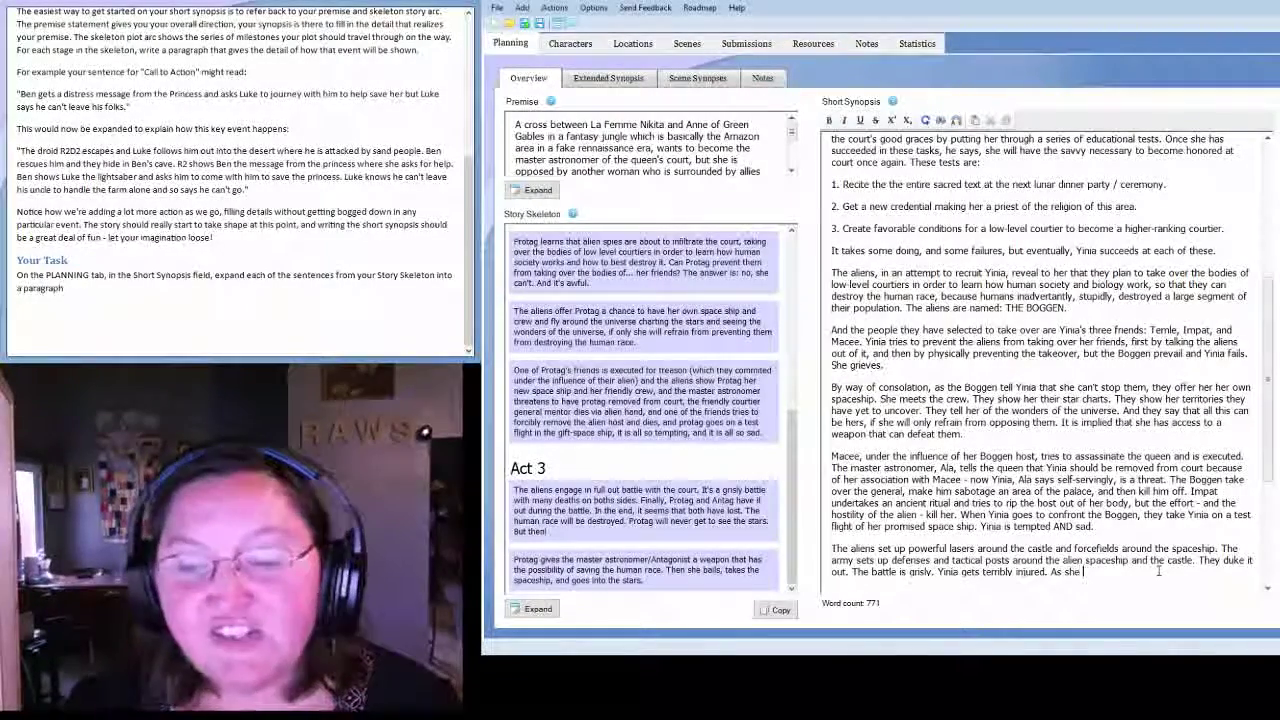
text(lys there. Ala sa)
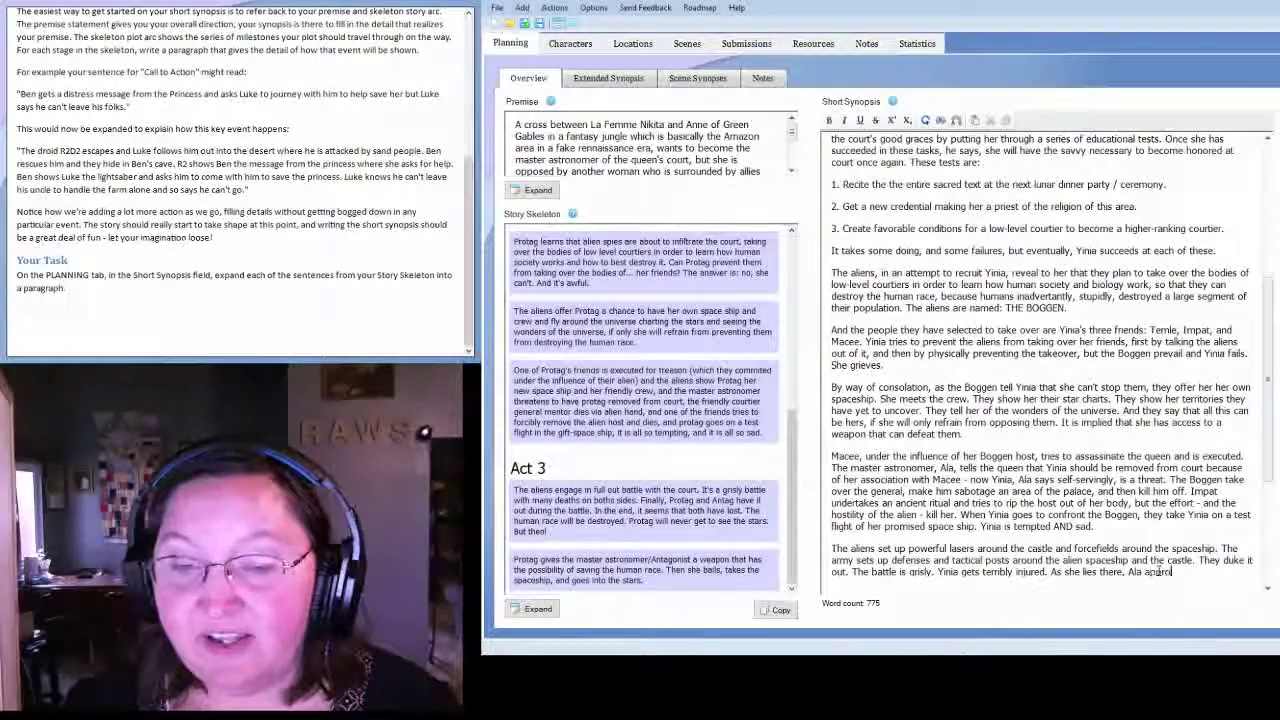
text(proaches, also injured. I)
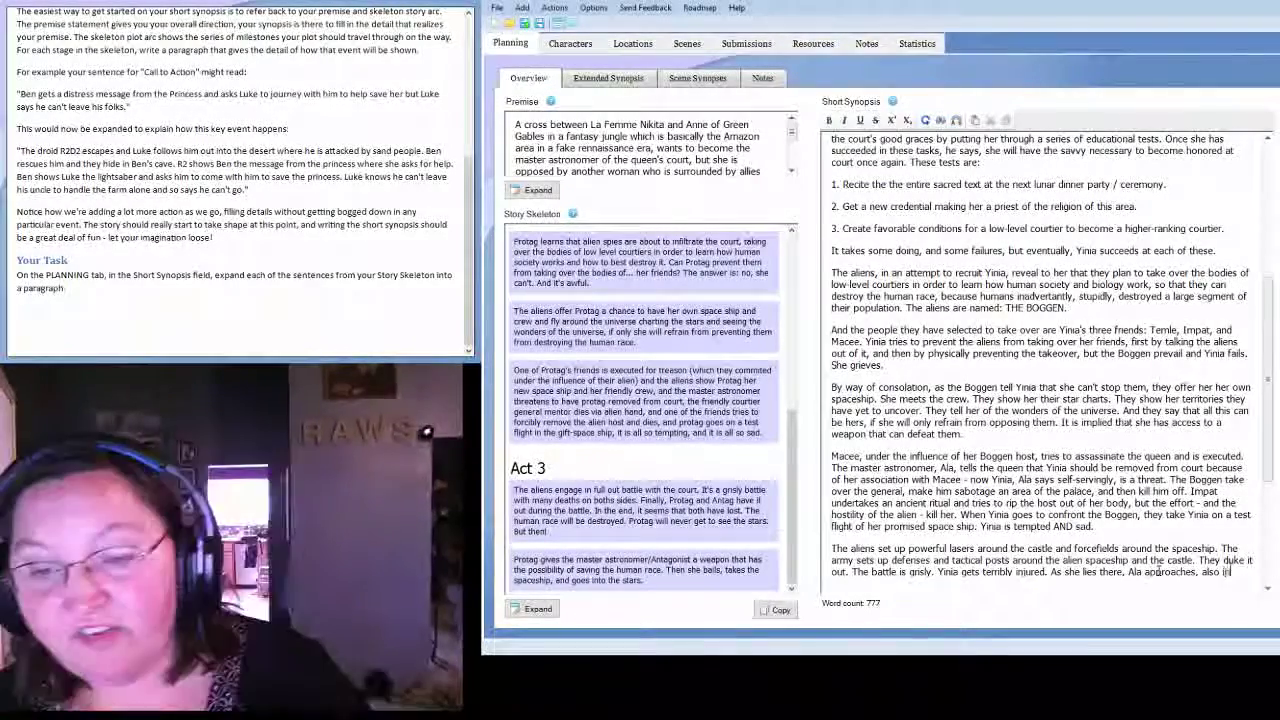
key(BackSpace)
key(BackSpace)
key(BackSpace)
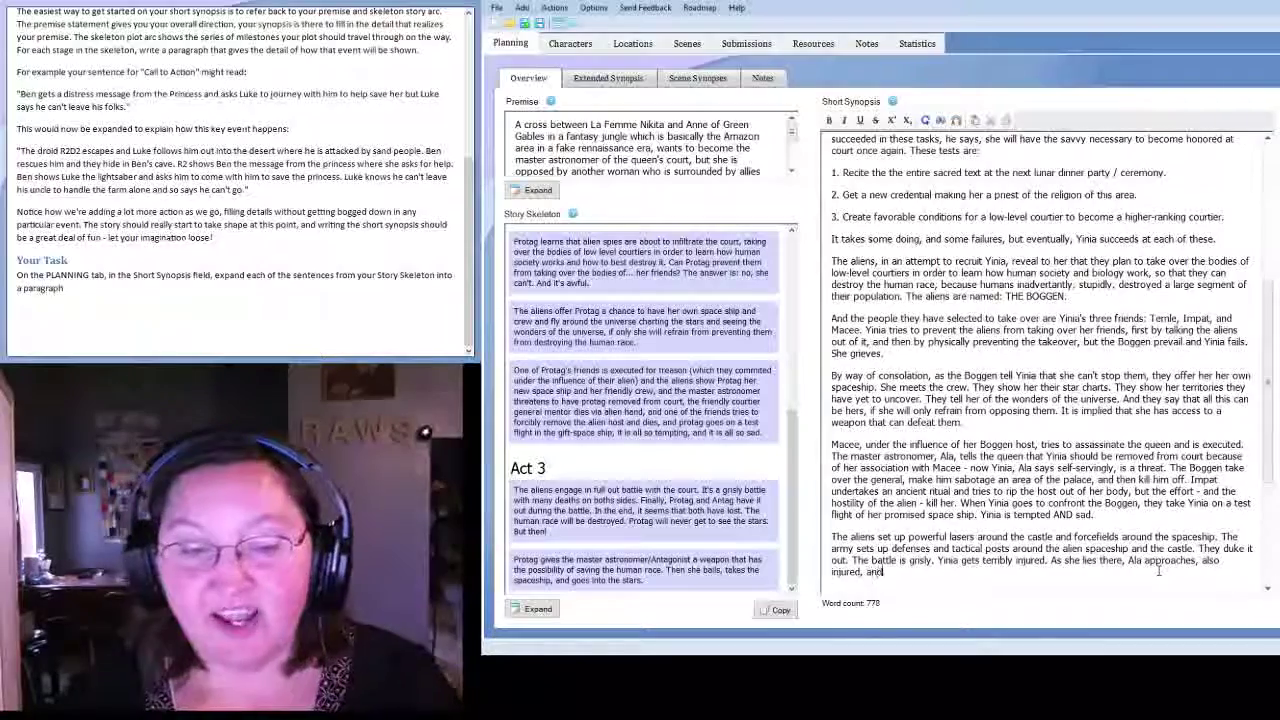
text(, and they have a mano-)
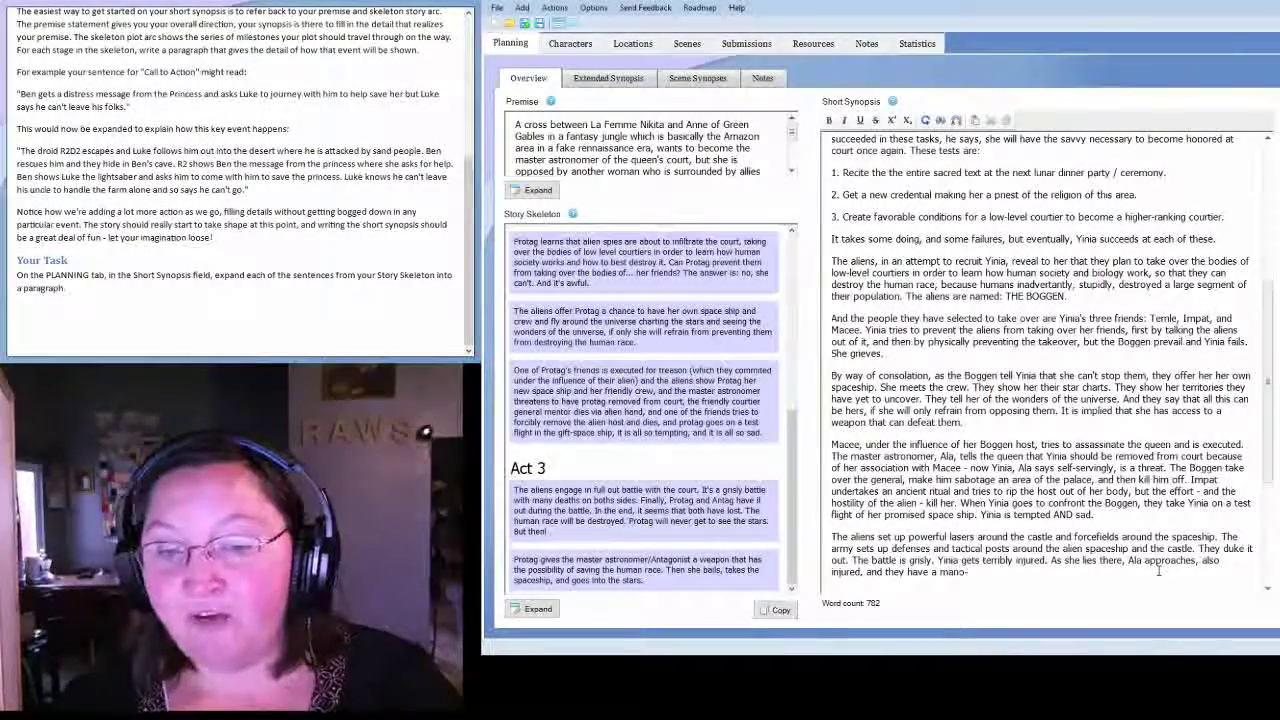
text(a-mano argument and try to )
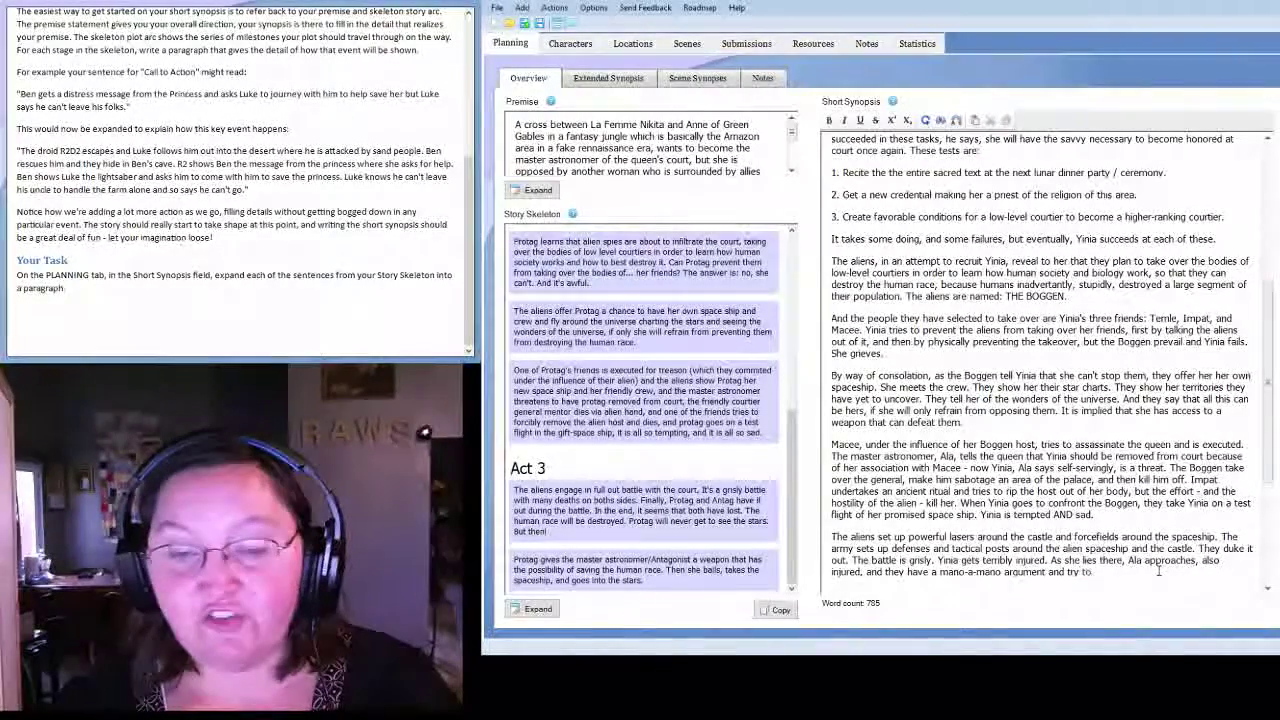
text(kill each other.)
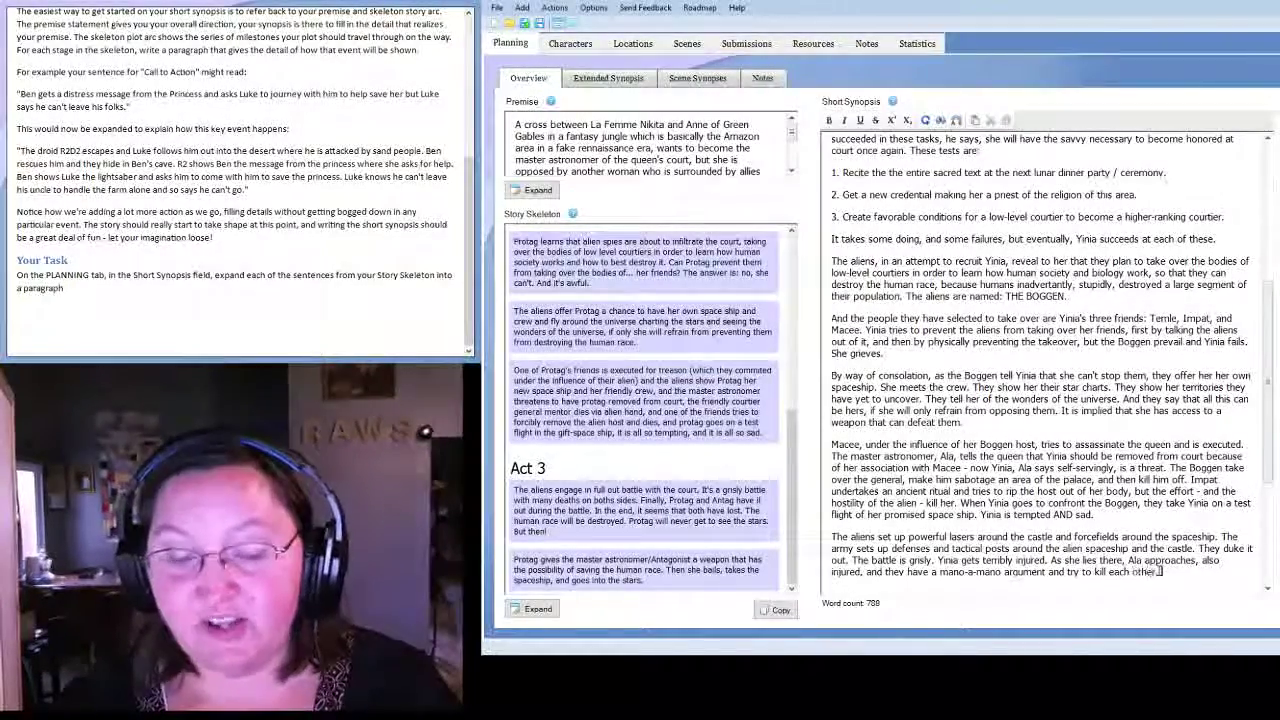
Add the sentence "They end up more injured, and they lie on the ground side by side as the boggen just destroy everything.".
text( They end up mo)
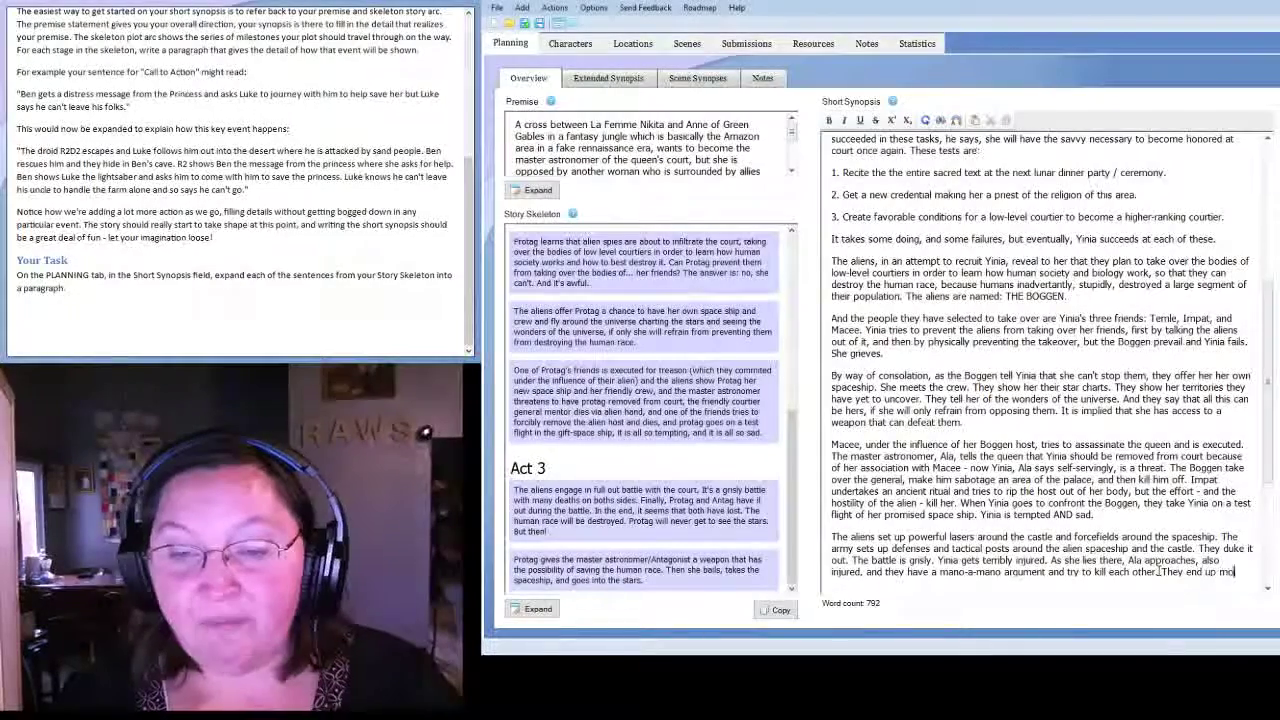
text(re injured, and t)
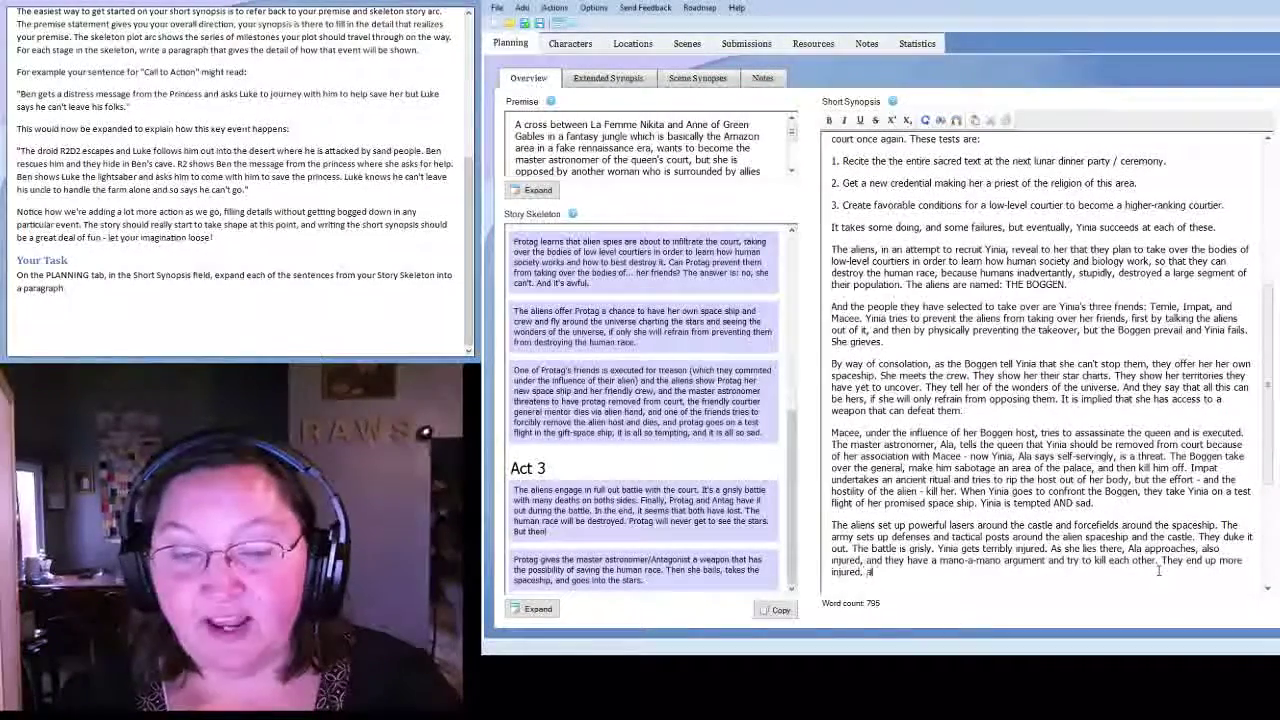
text(hey lie on the gr)
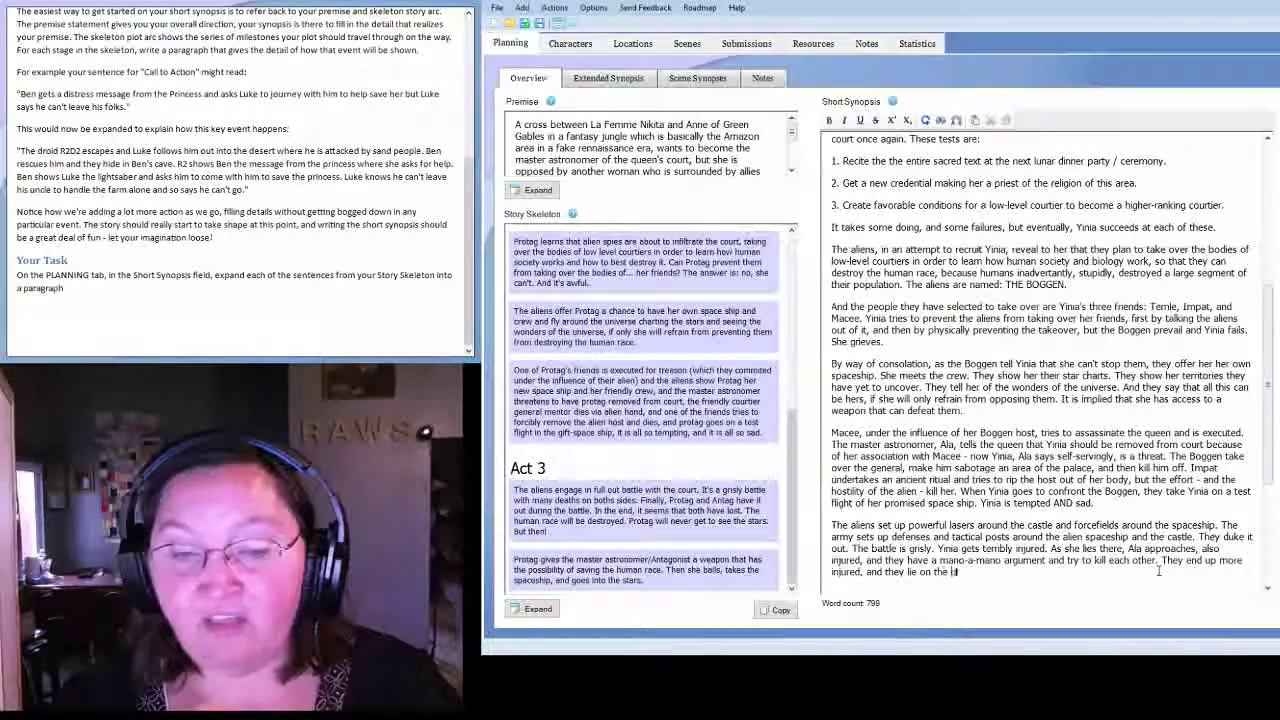
text(ound side by sid)
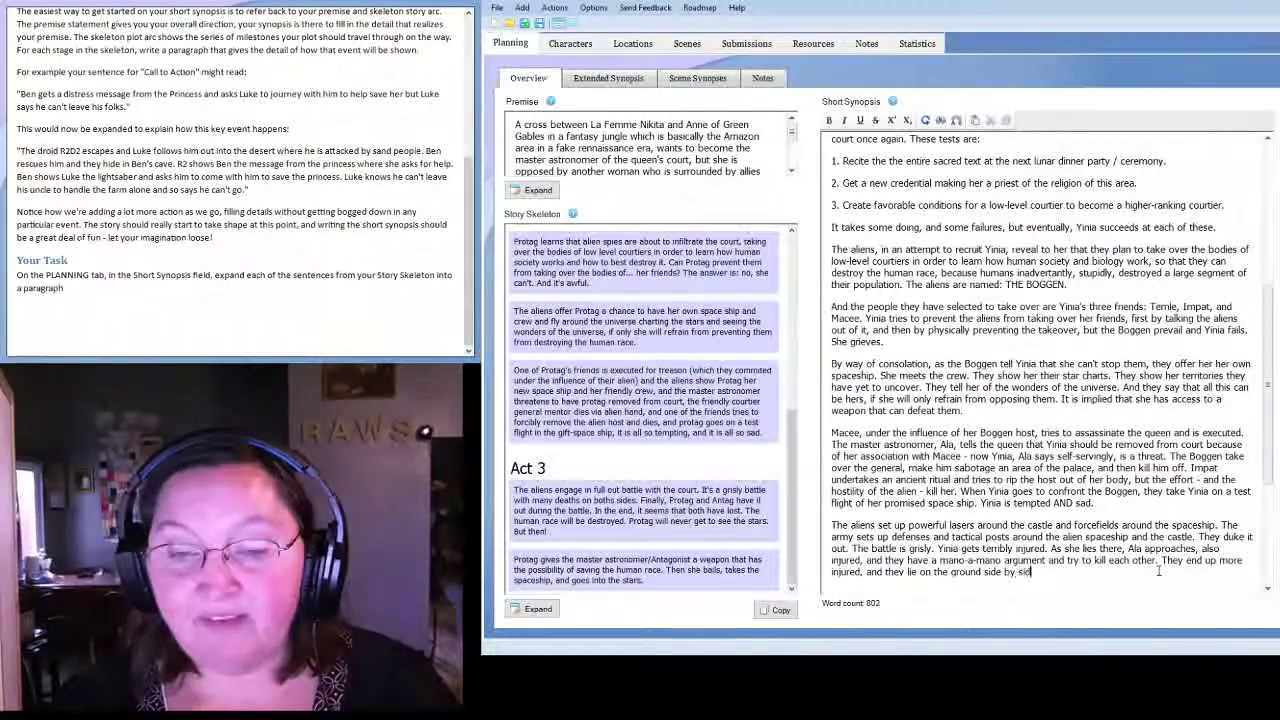
text(e as the bogg)
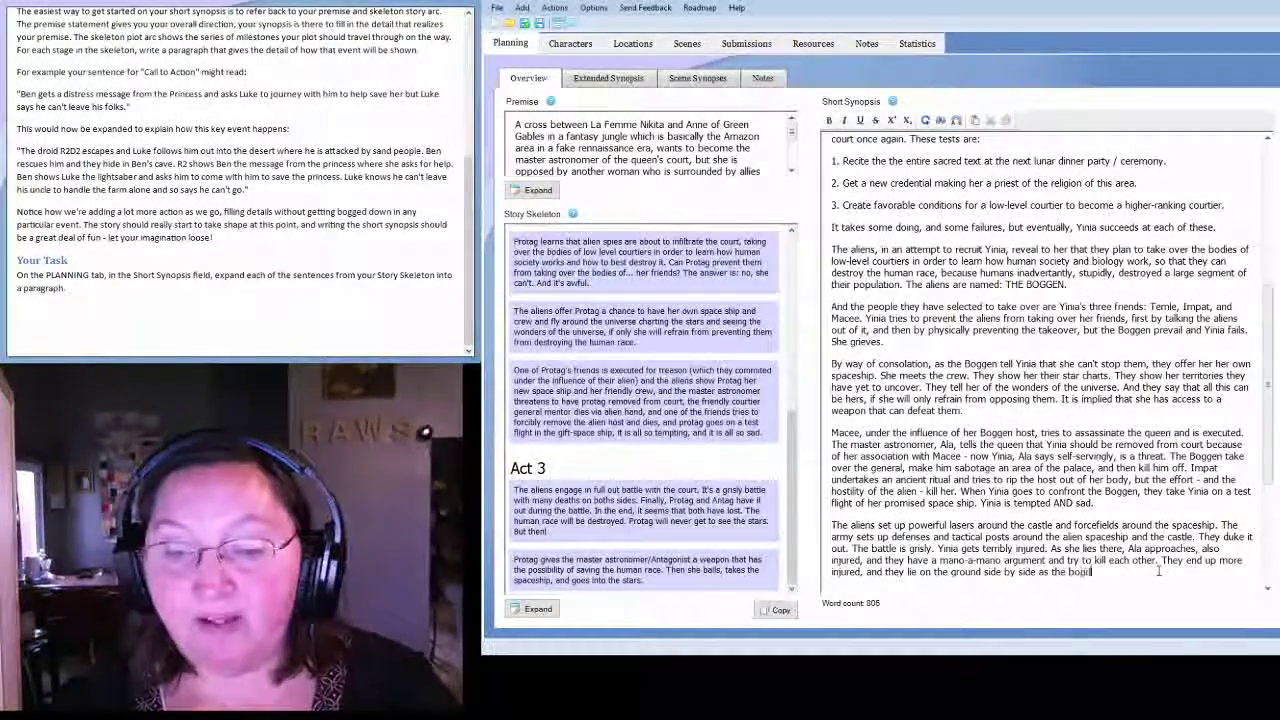
text(en just destor)
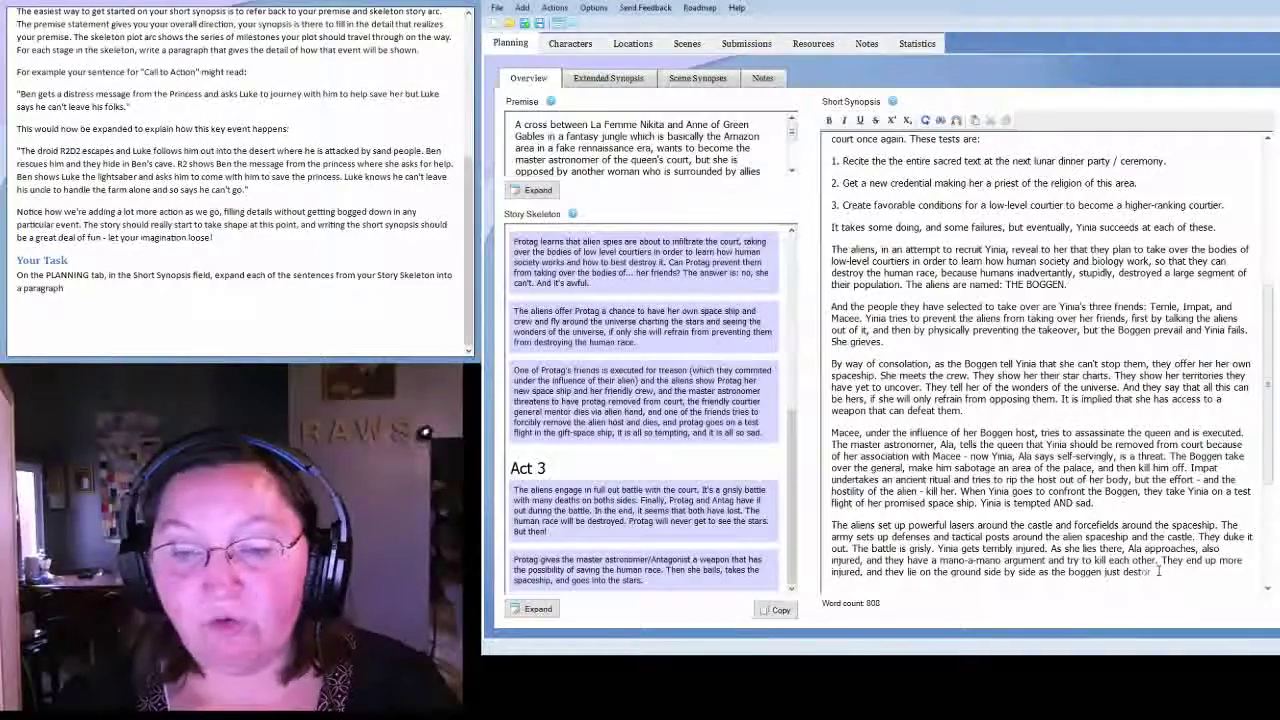
key(BackSpace)
key(BackSpace)
text(roy every)
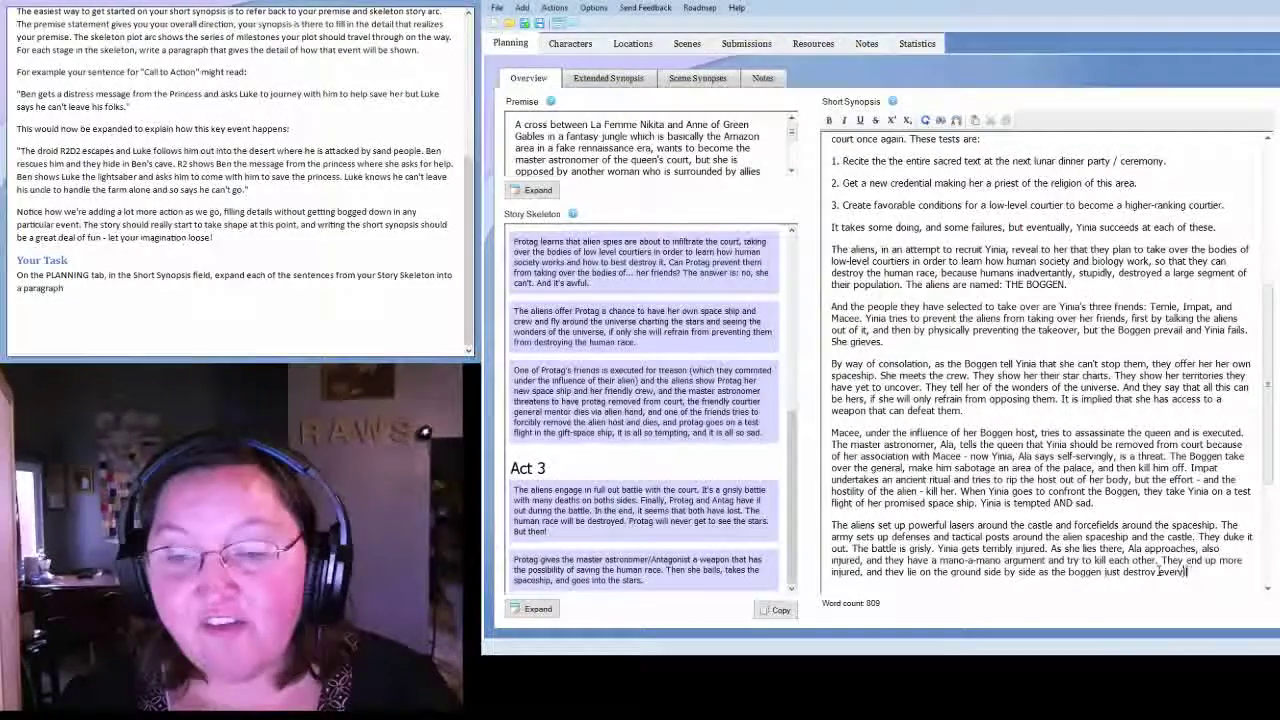
text(thing. )
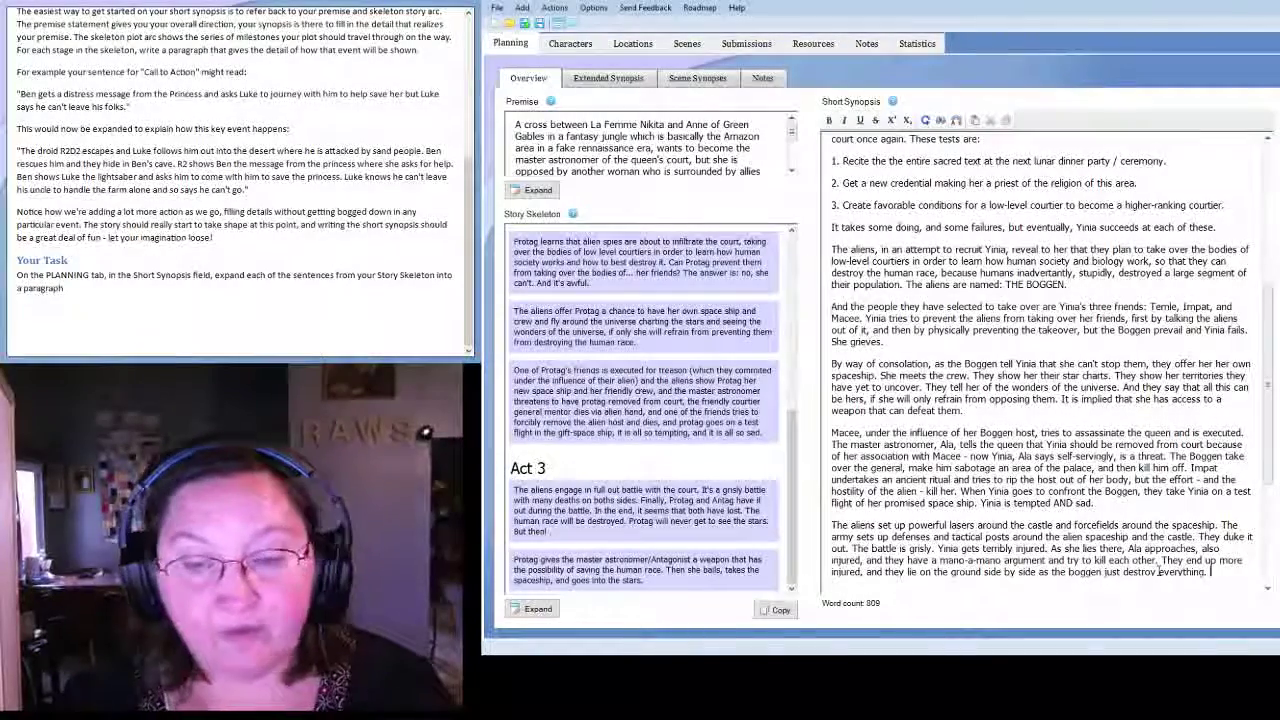
Add the sentence "Both Ala and Yinia seemed doomed to die in the destruction as screams all around and castle being demolished, etc.".
text(Both)
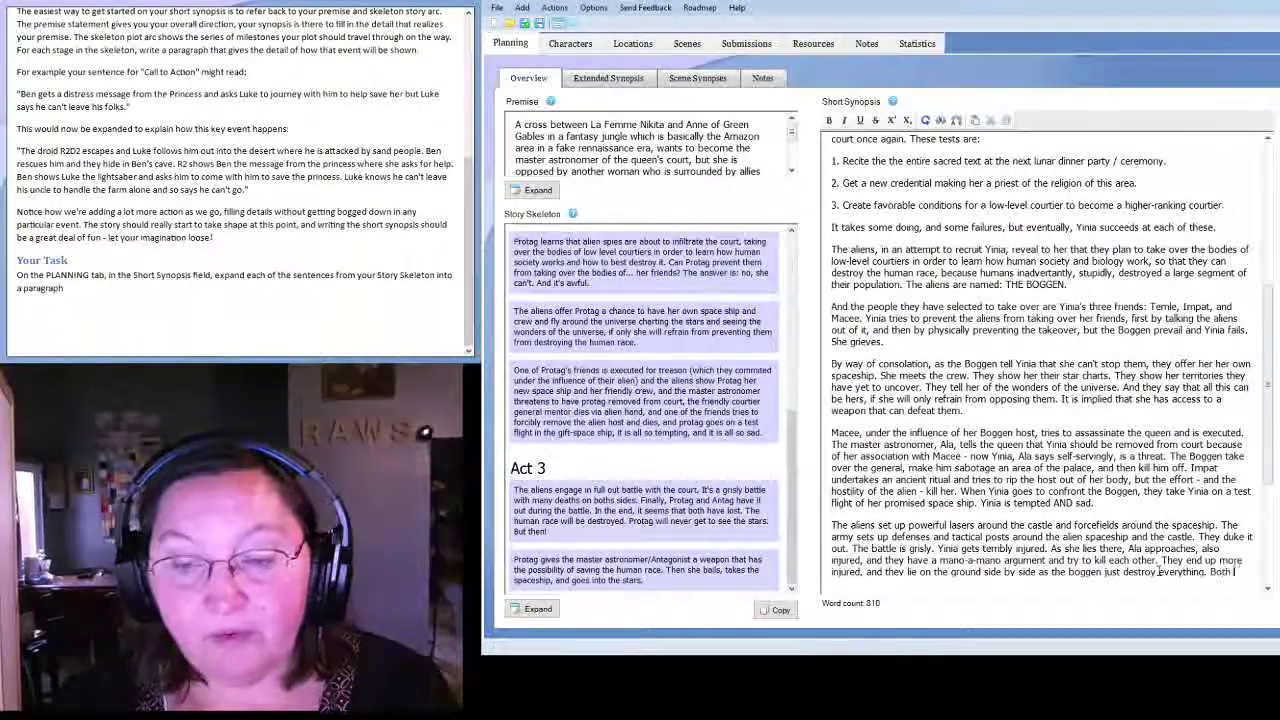
text( Ala and)
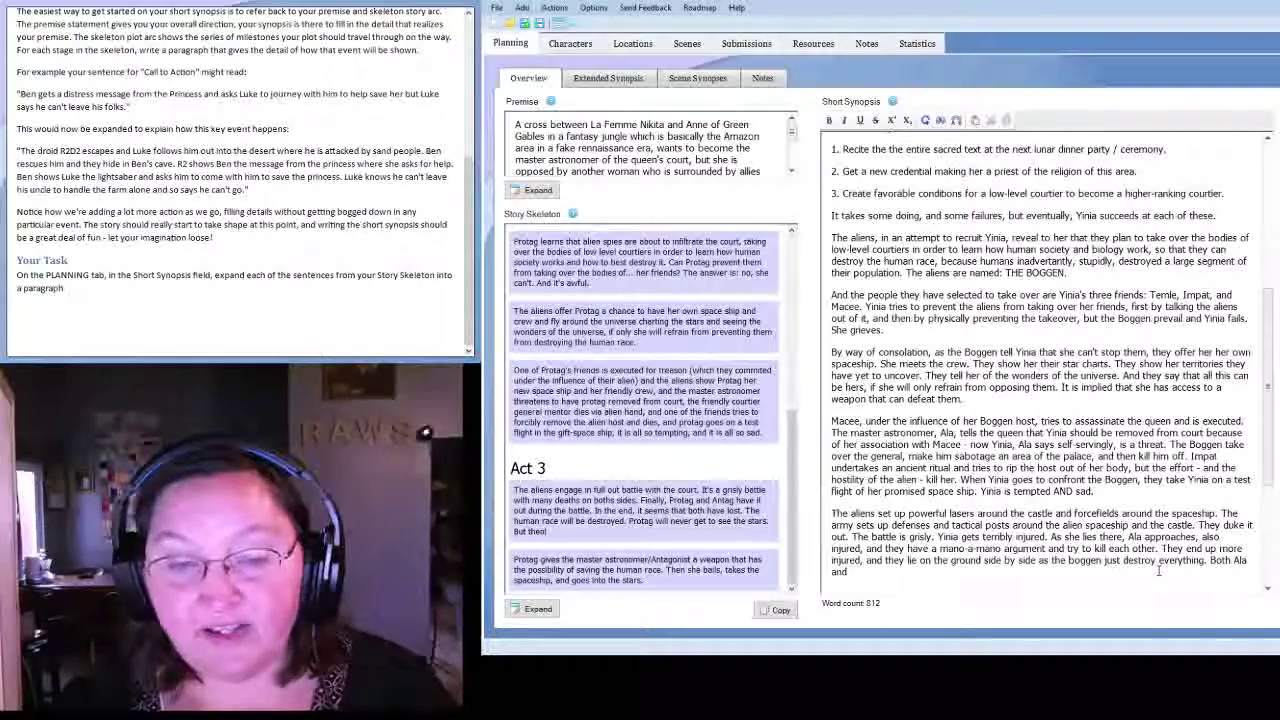
text( Yi)
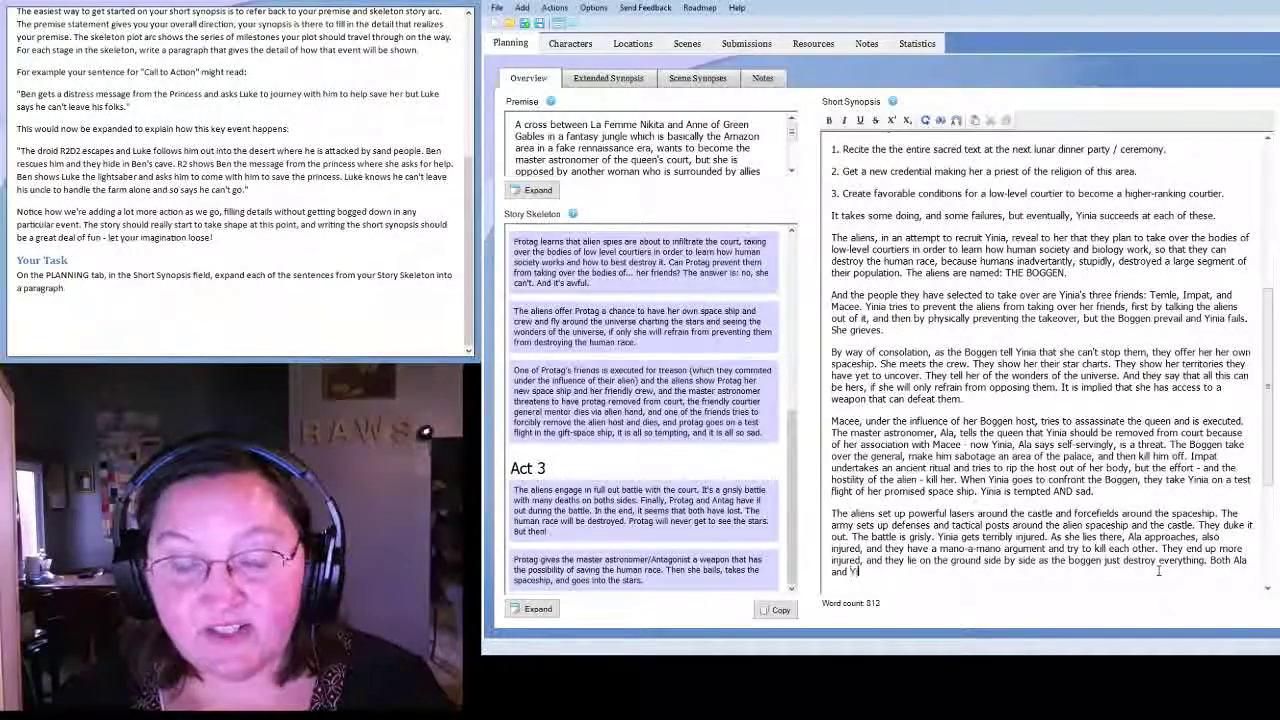
text(nia seemed doom)
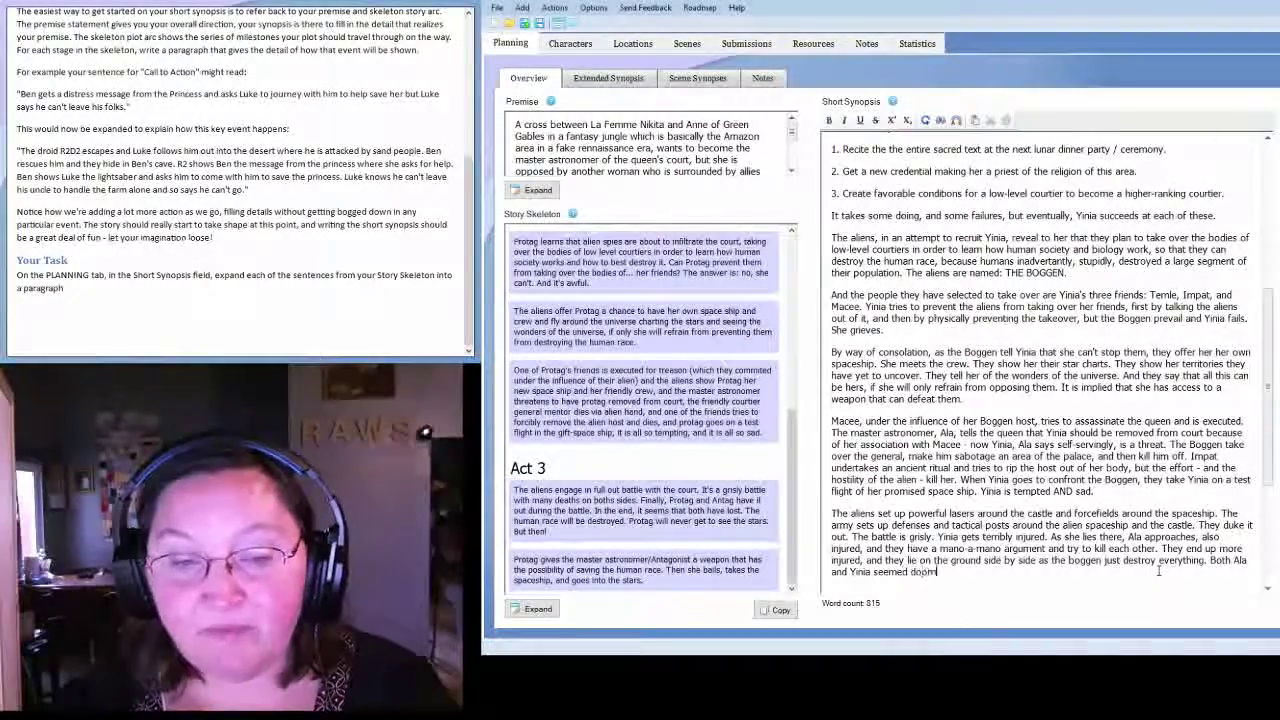
text(ed to die in t)
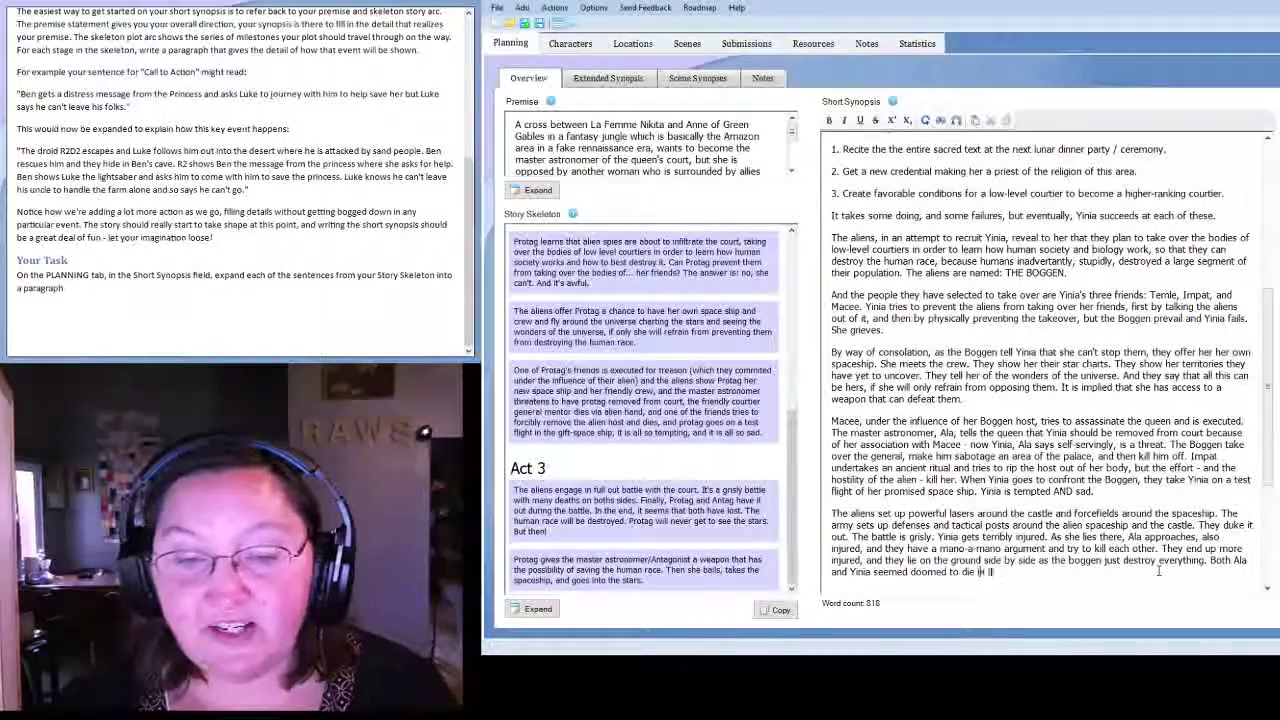
text(he destruction as sc)
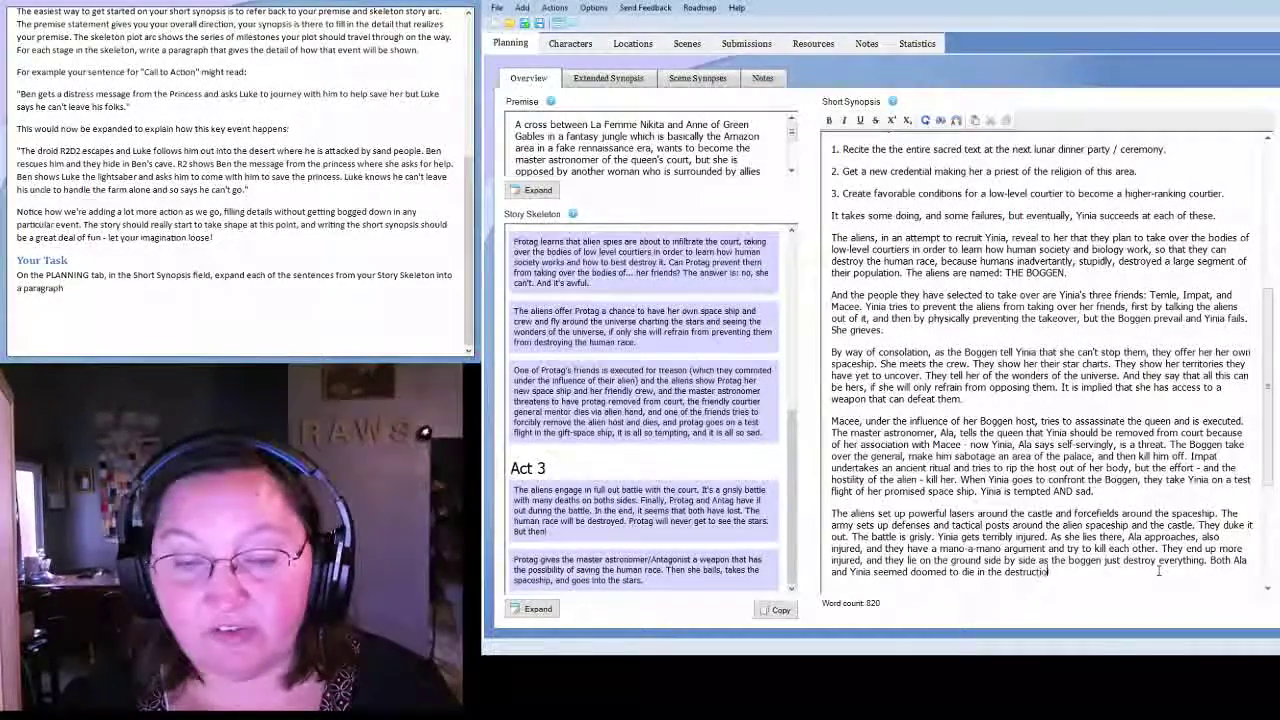
text(reams )
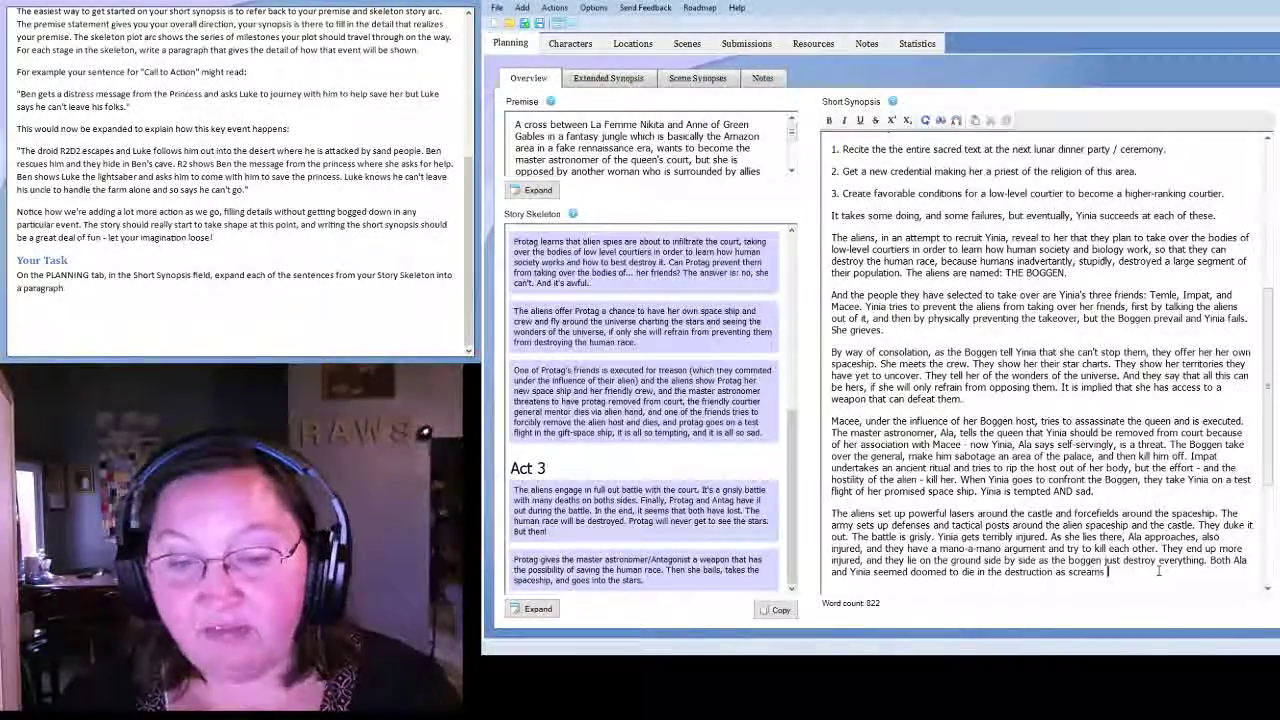
text(all a)
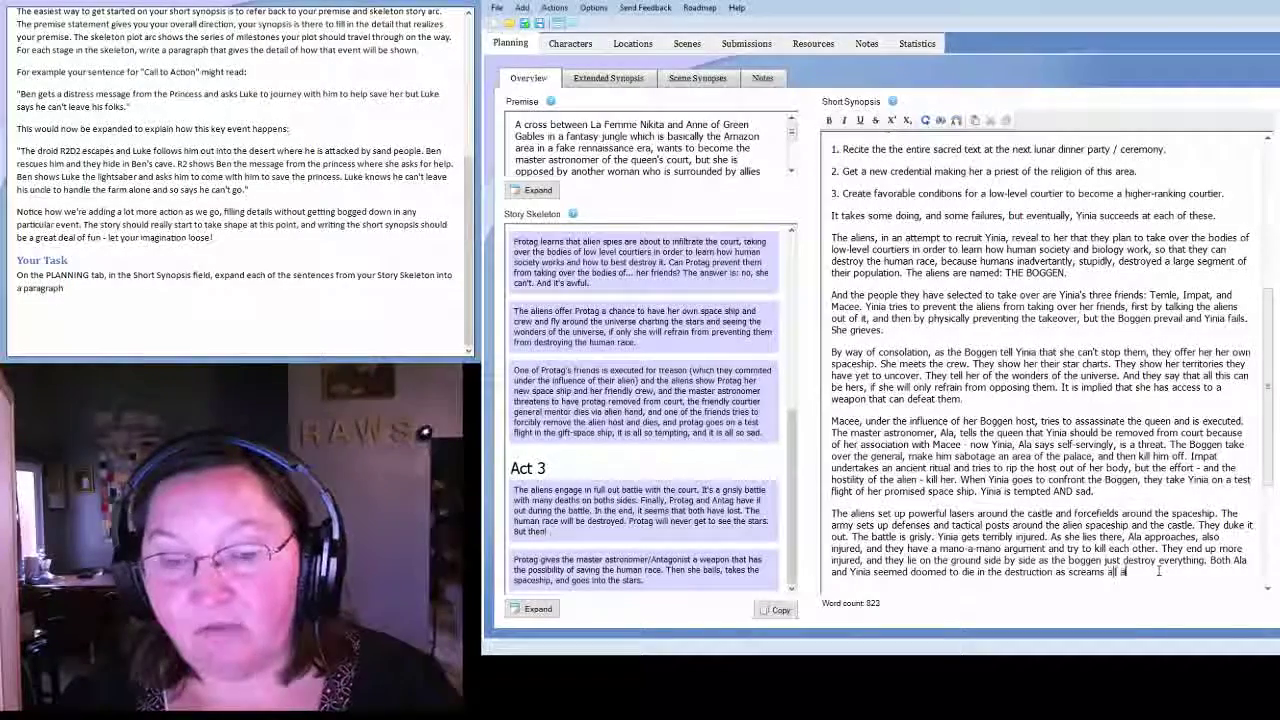
text(round.)
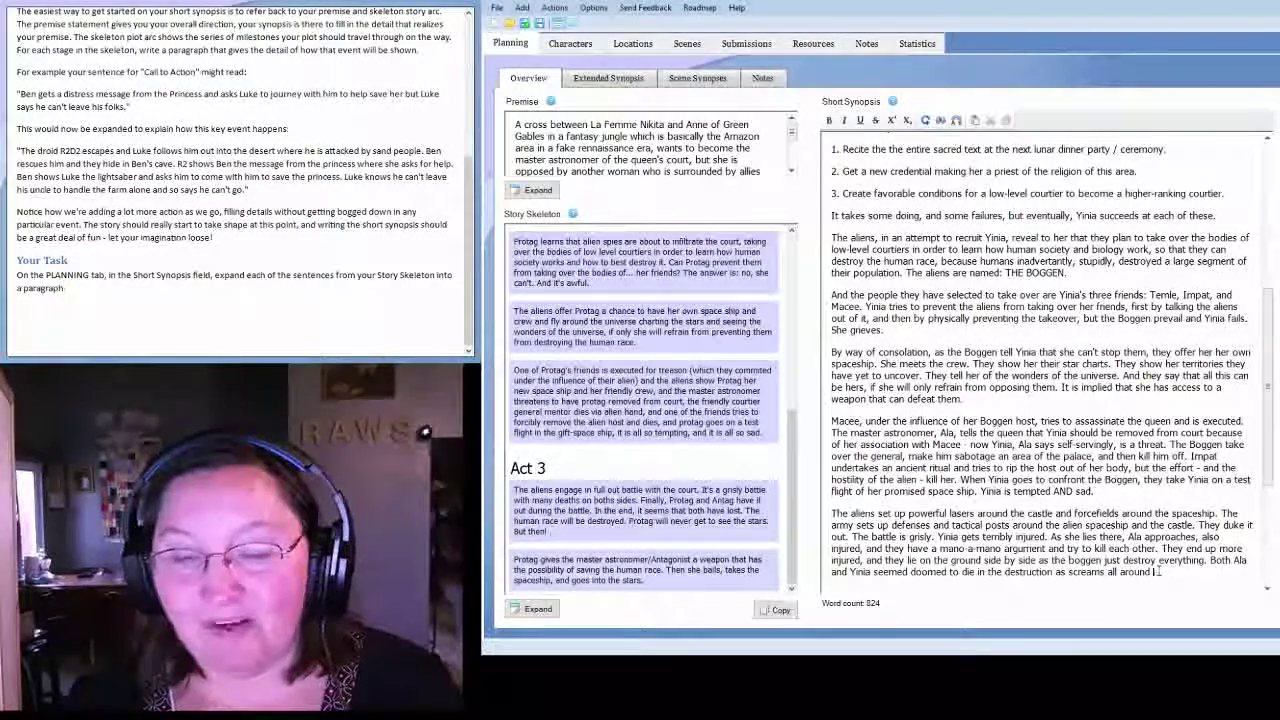
text(and )
text(castle bei)
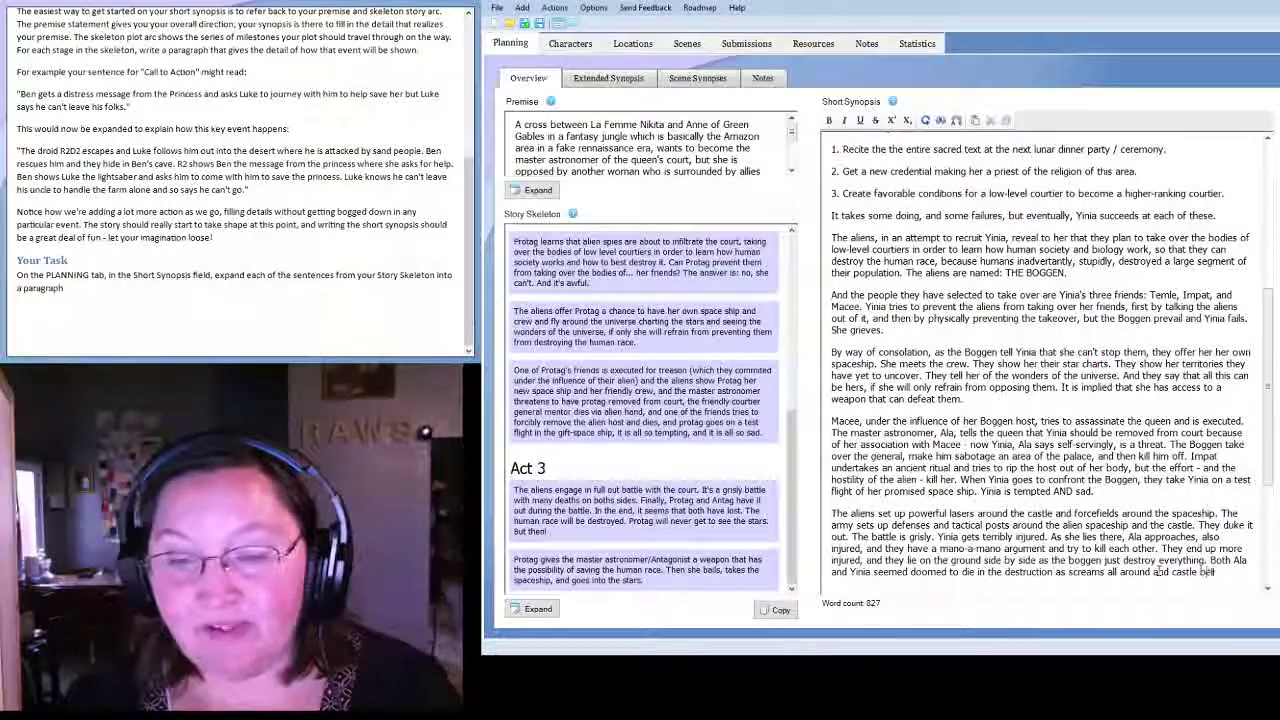
text(ng demolished,)
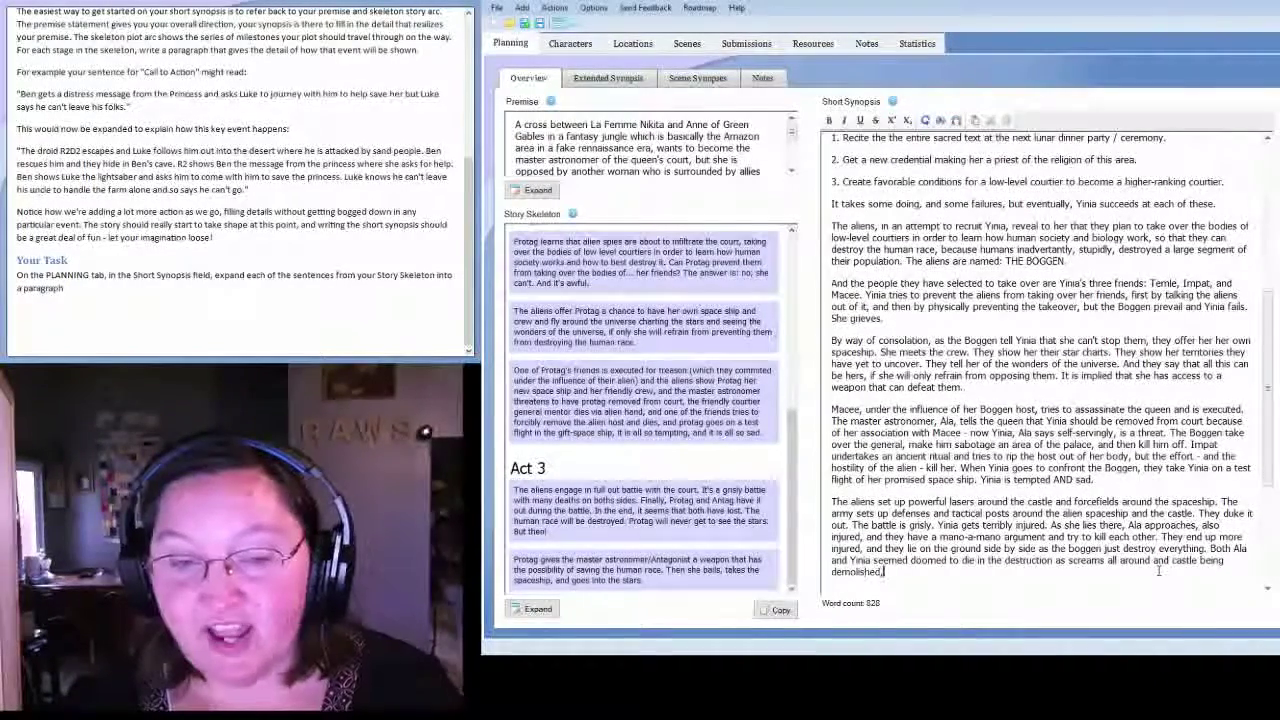
text( etc. )
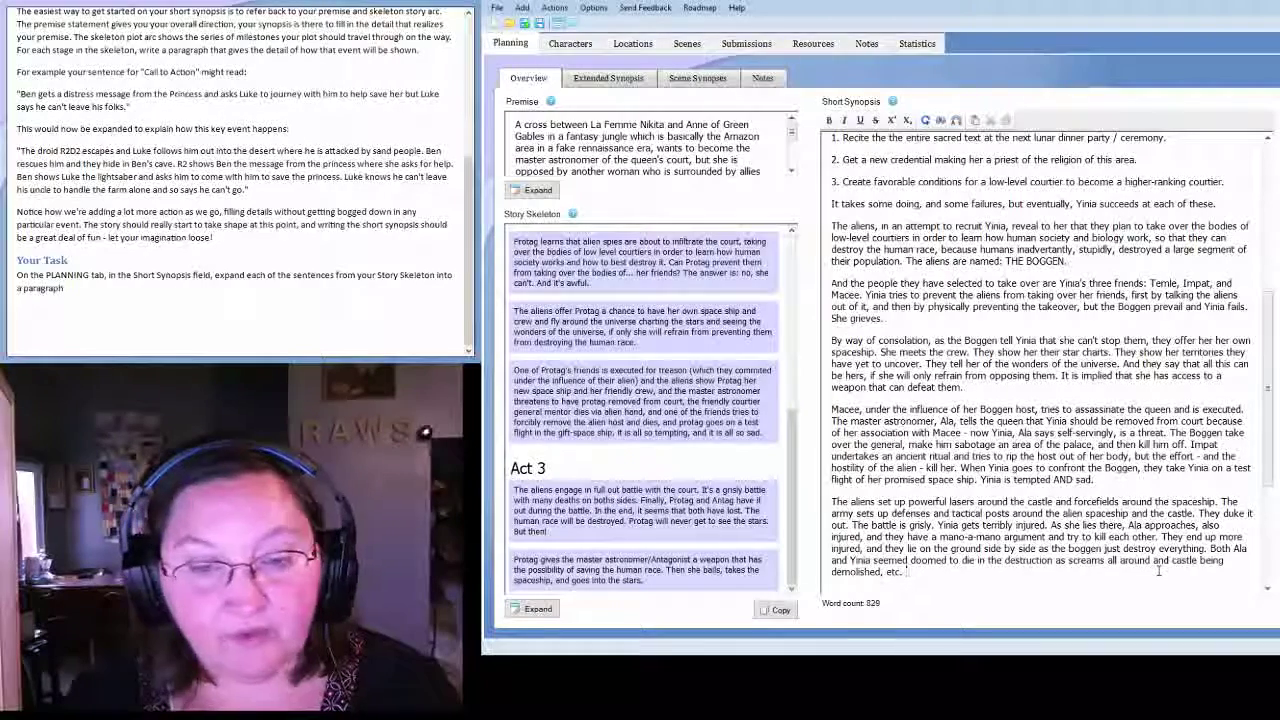
Add the sentence "As Yinia closes her eyes, she sees the stars all around, and mourns the fact that she will never see them again.".
text(As Yin)
text(ia closes her ey)
text(es, she se)
text(es the stars, al)
text( around, and mourns)
text( the fact that)
text( she will never see)
text( them again.)
key(Return)
key(Return)
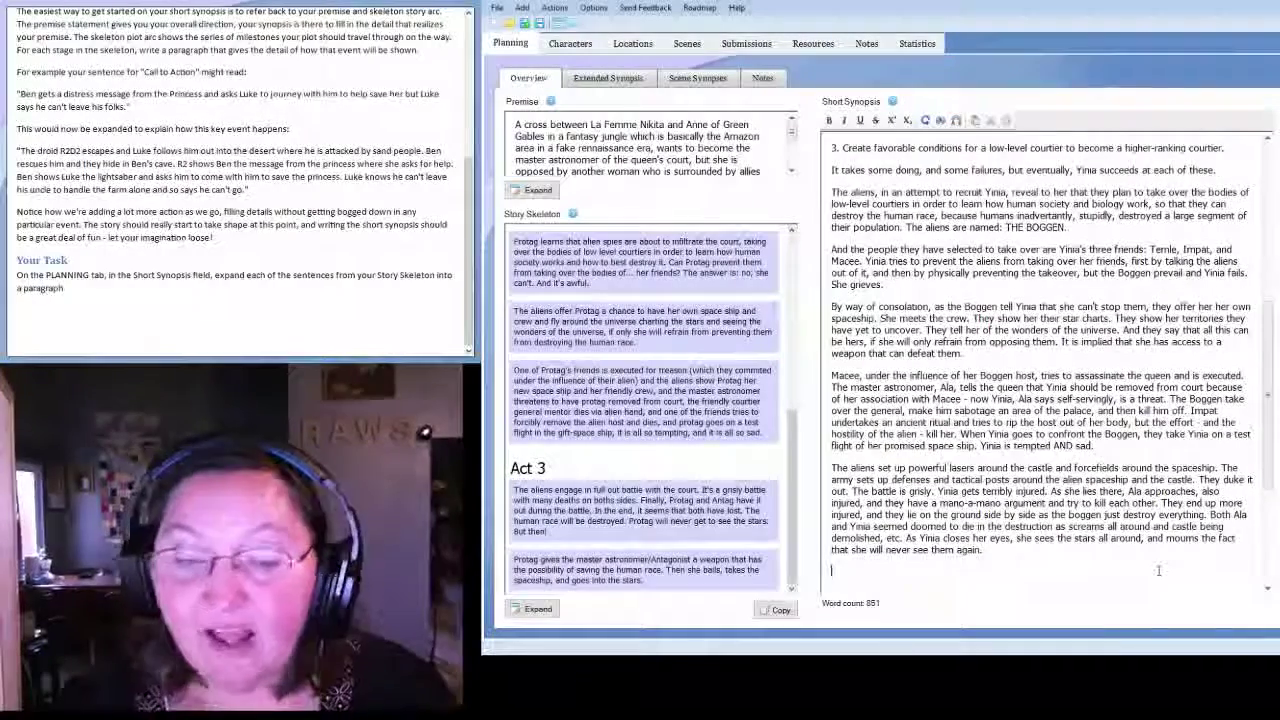
End the battle paragraph with "Also she's guilty. And sad." and start a new paragraph below it.
text(Also she's guilt)
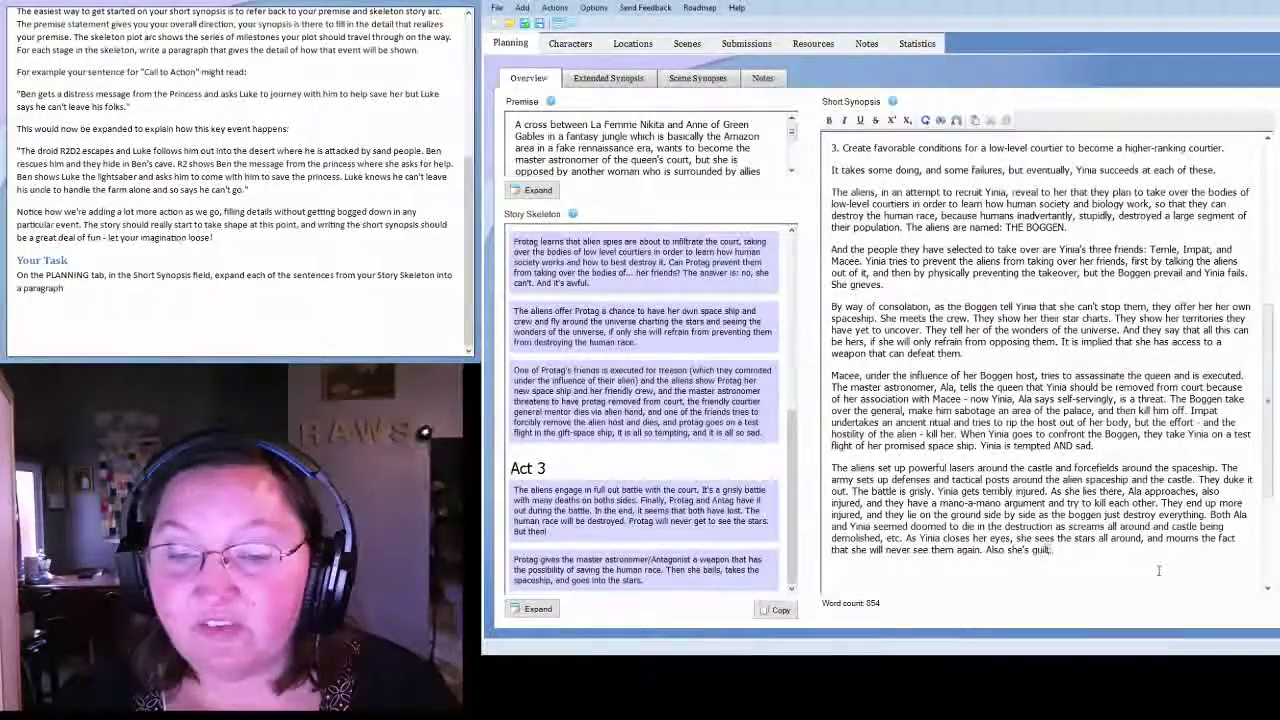
text(y. And sad.)
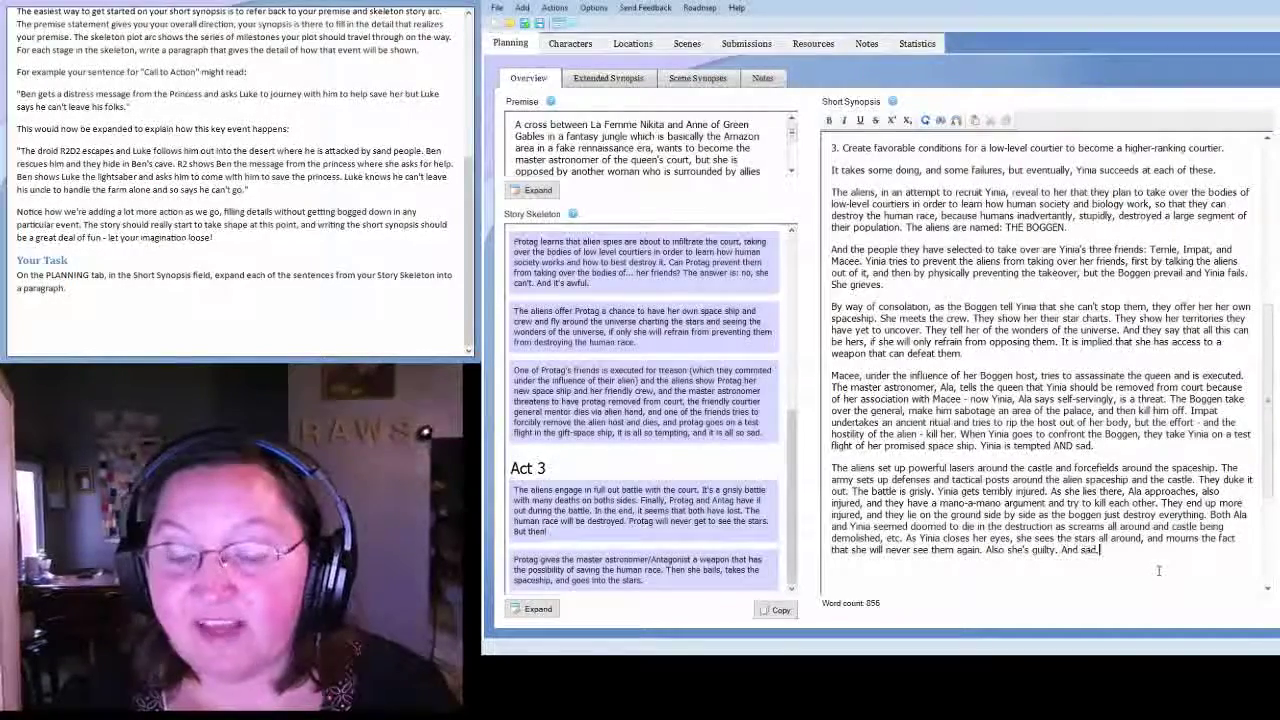
key(Return)
key(Return)
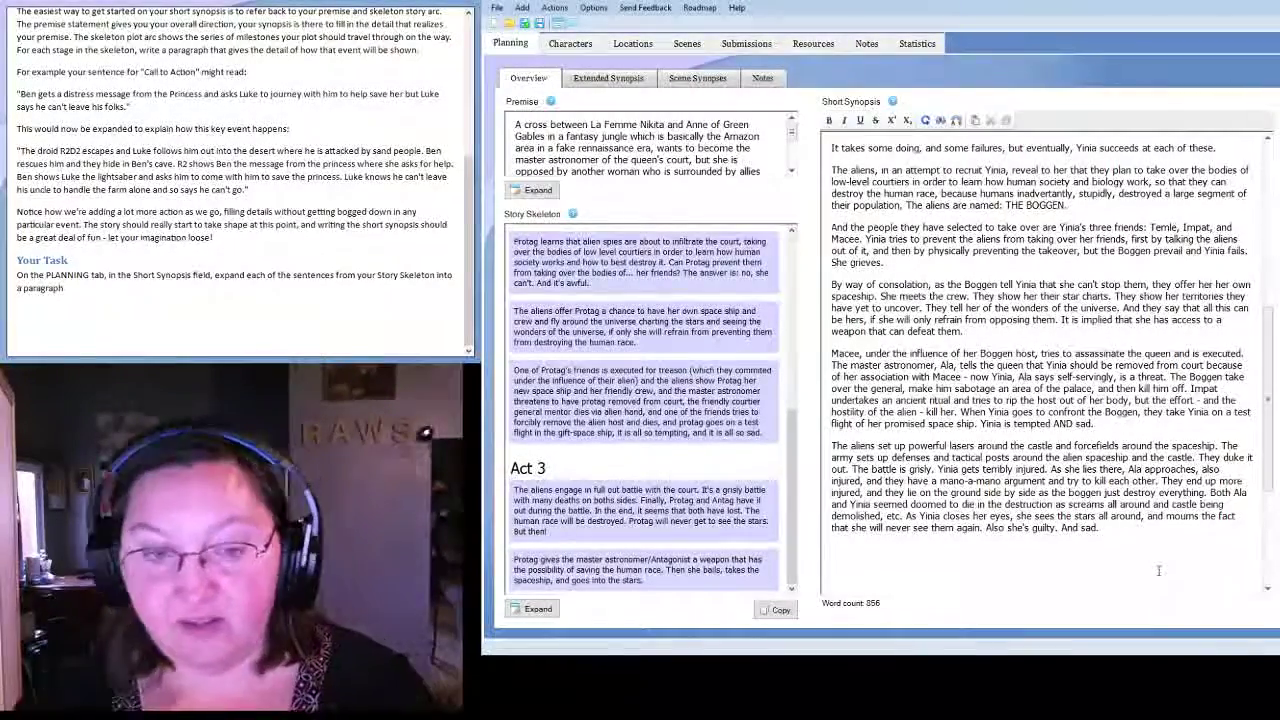
Open the new paragraph with "Then Temle shows up, and helps Ala and Yinia get back on their feet, healed up somehow.".
text(Then )
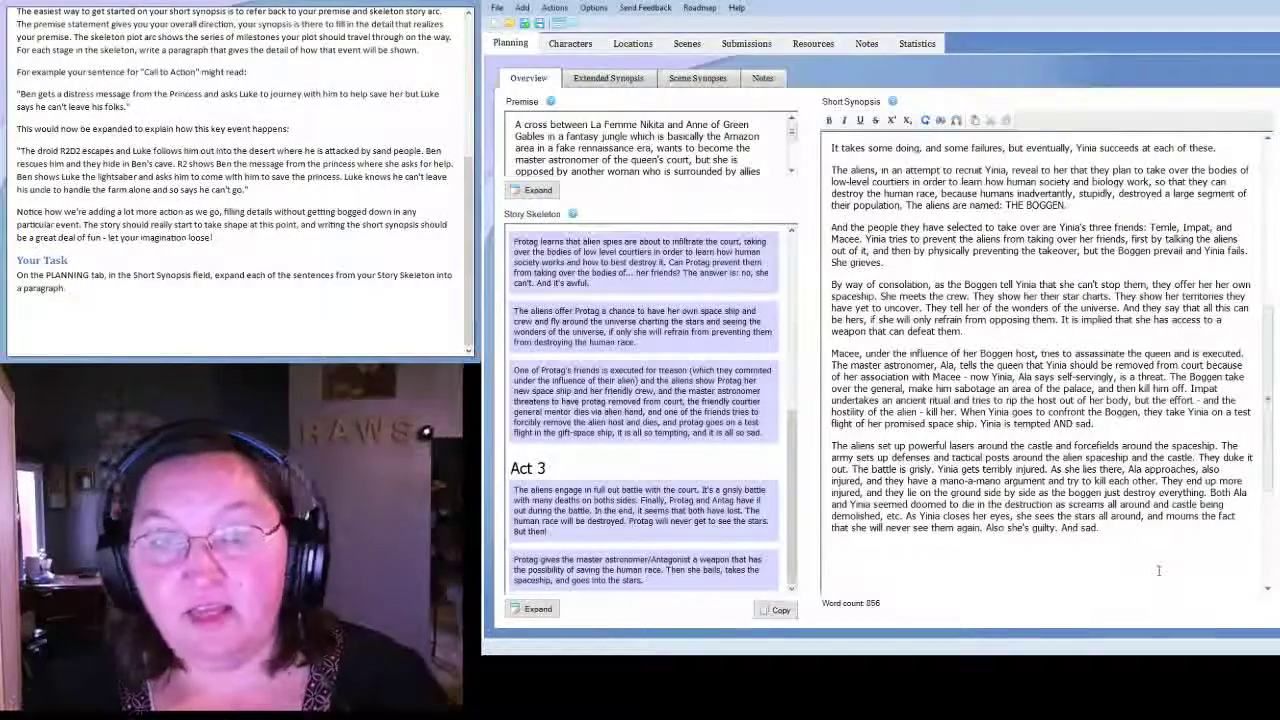
text(Tem)
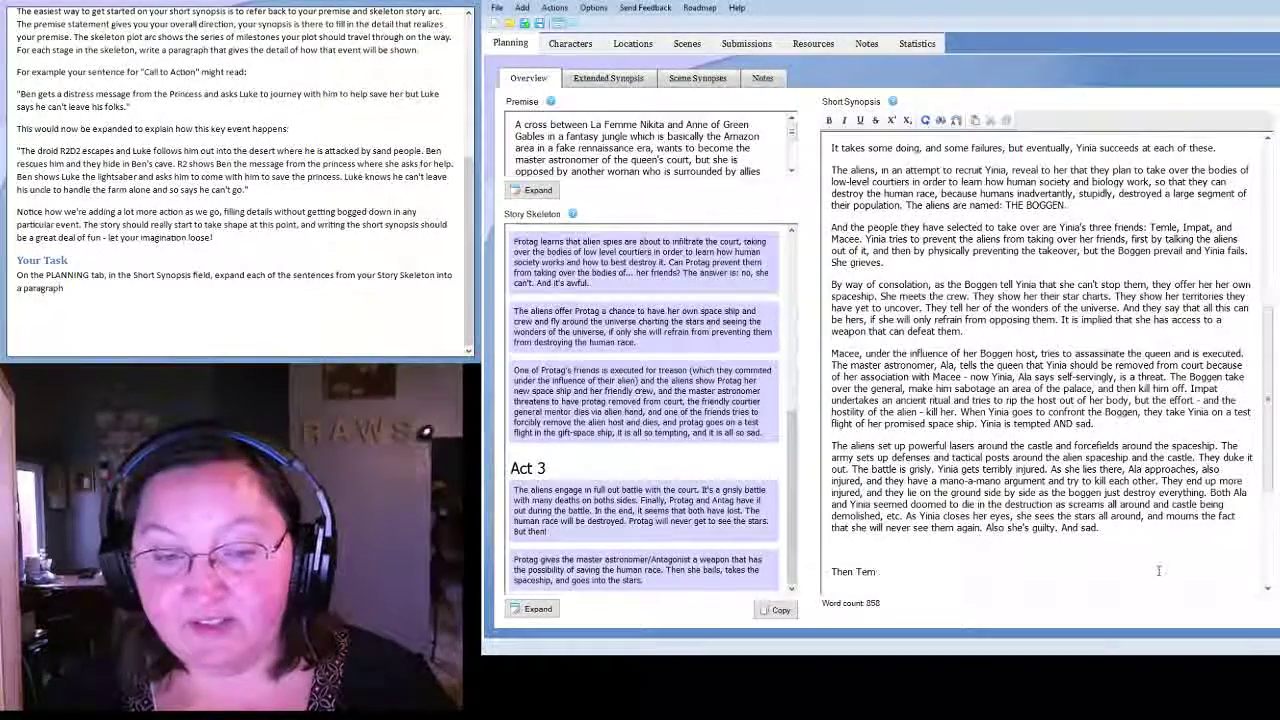
text(le shows up, an)
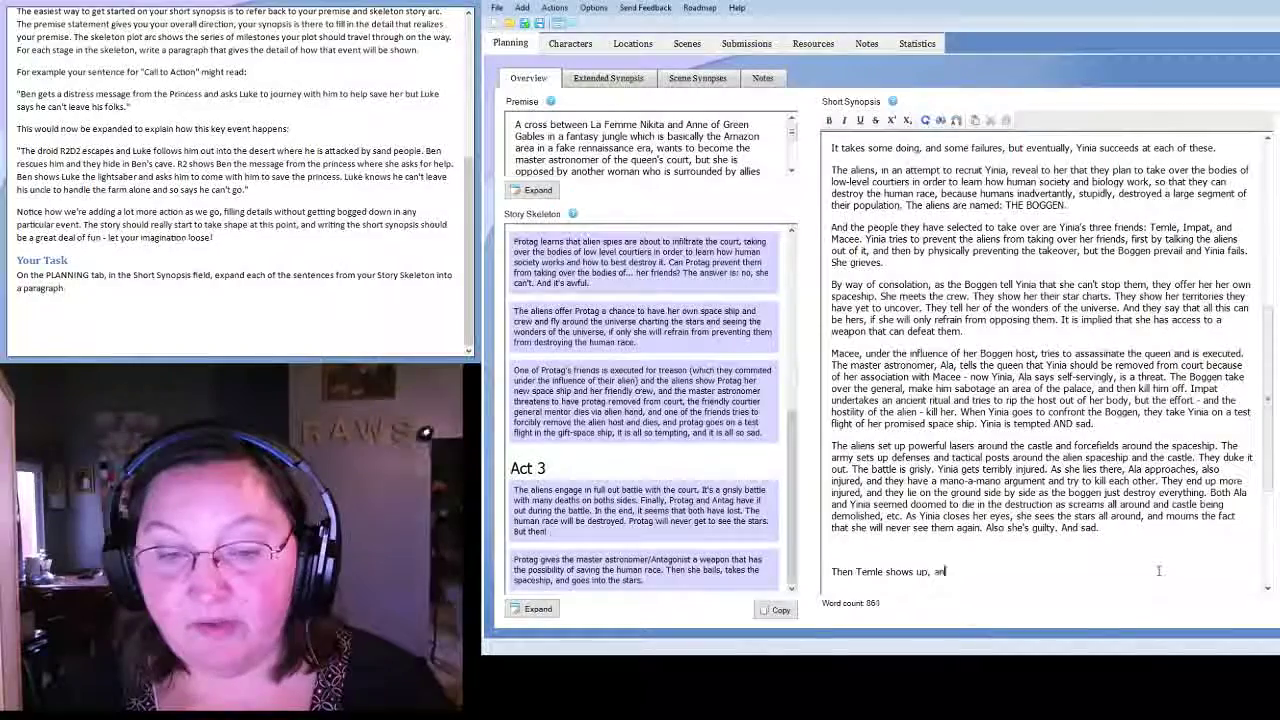
text(d helps)
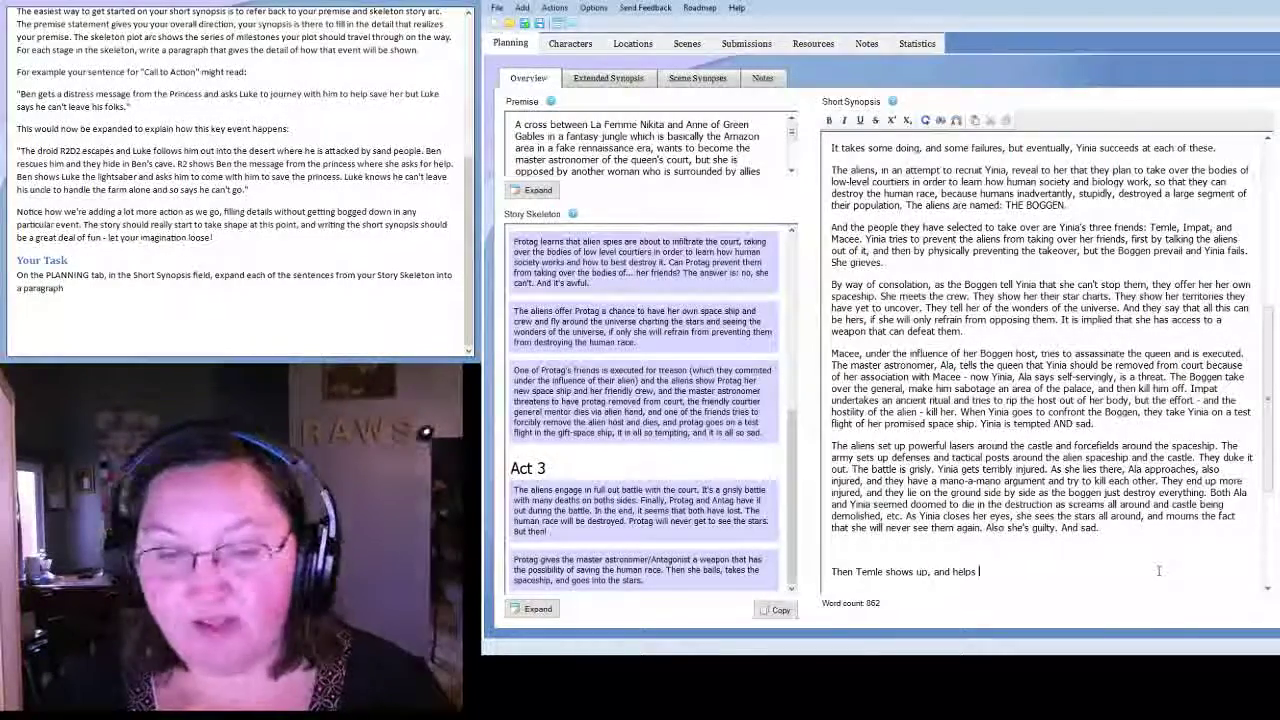
text( Ala and)
text( Yinia)
text( get back on their fe)
text(et, he)
text(aded up someho)
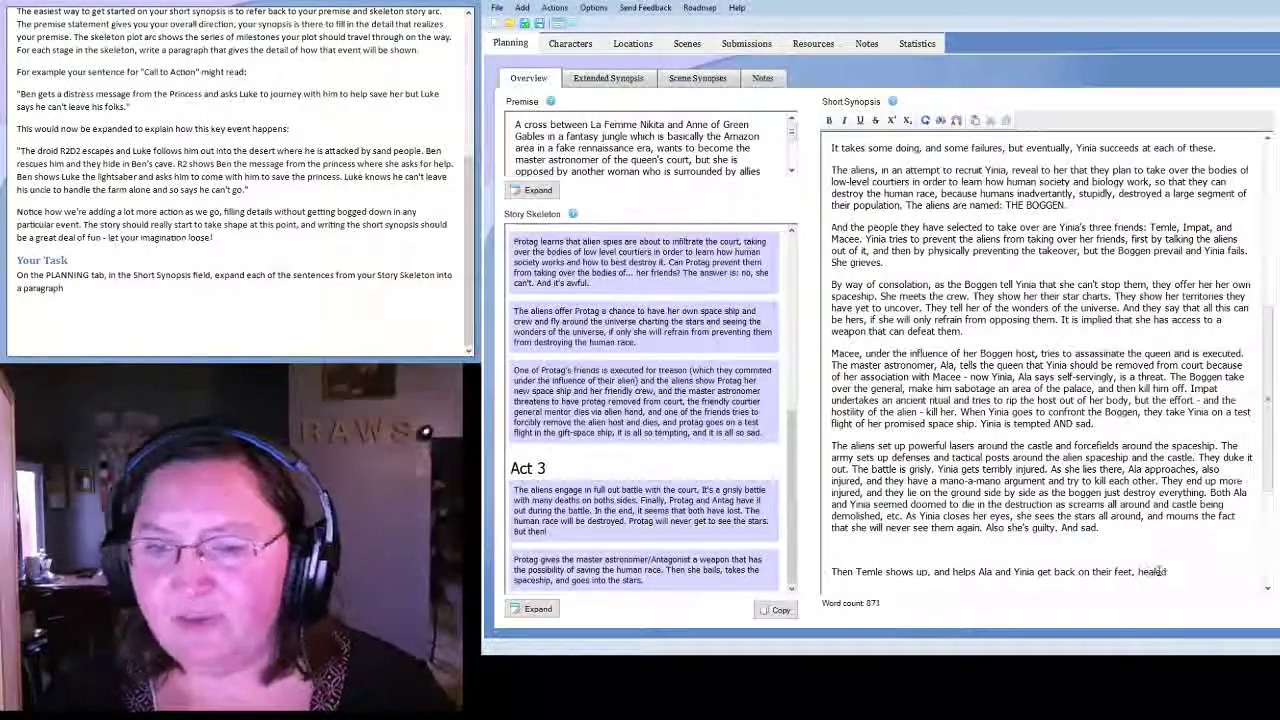
text(w.)
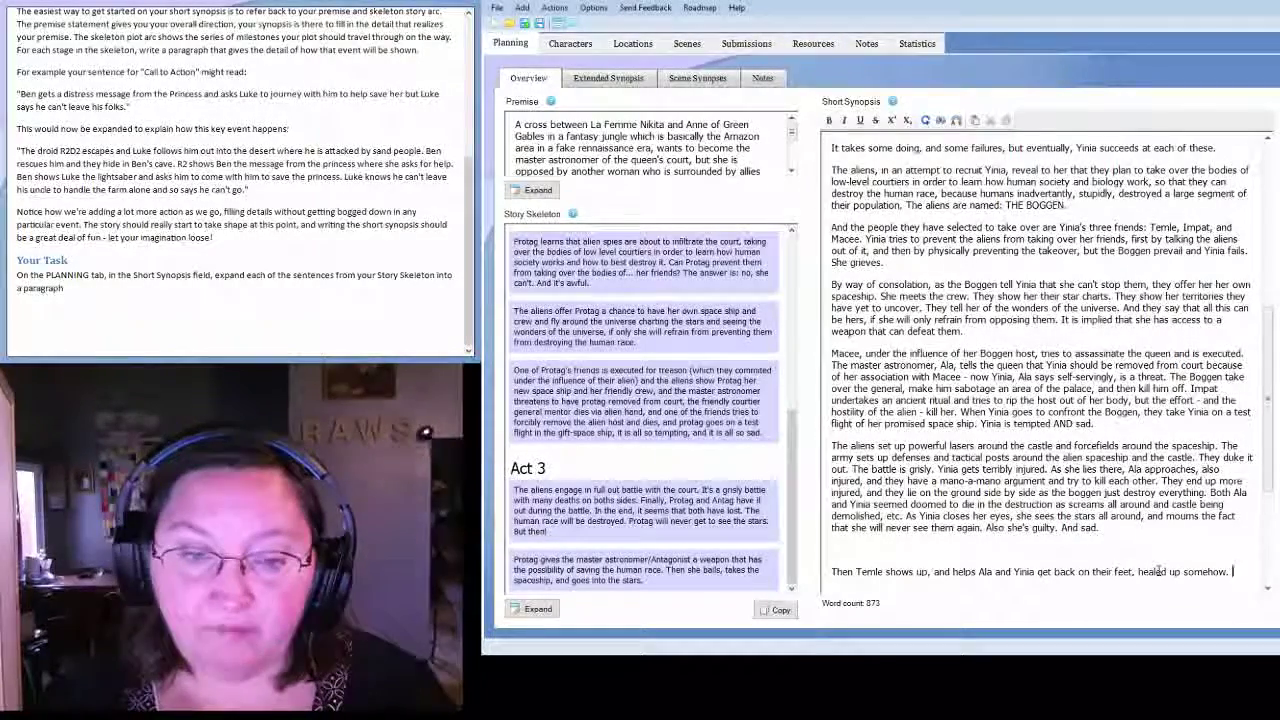
Add "In a surge of brilliance that we have foreshadowed a lot, Yinia realizes that Ala should get the weapon that could possibly defeat the aliens, the boggen.".
text( In a surge)
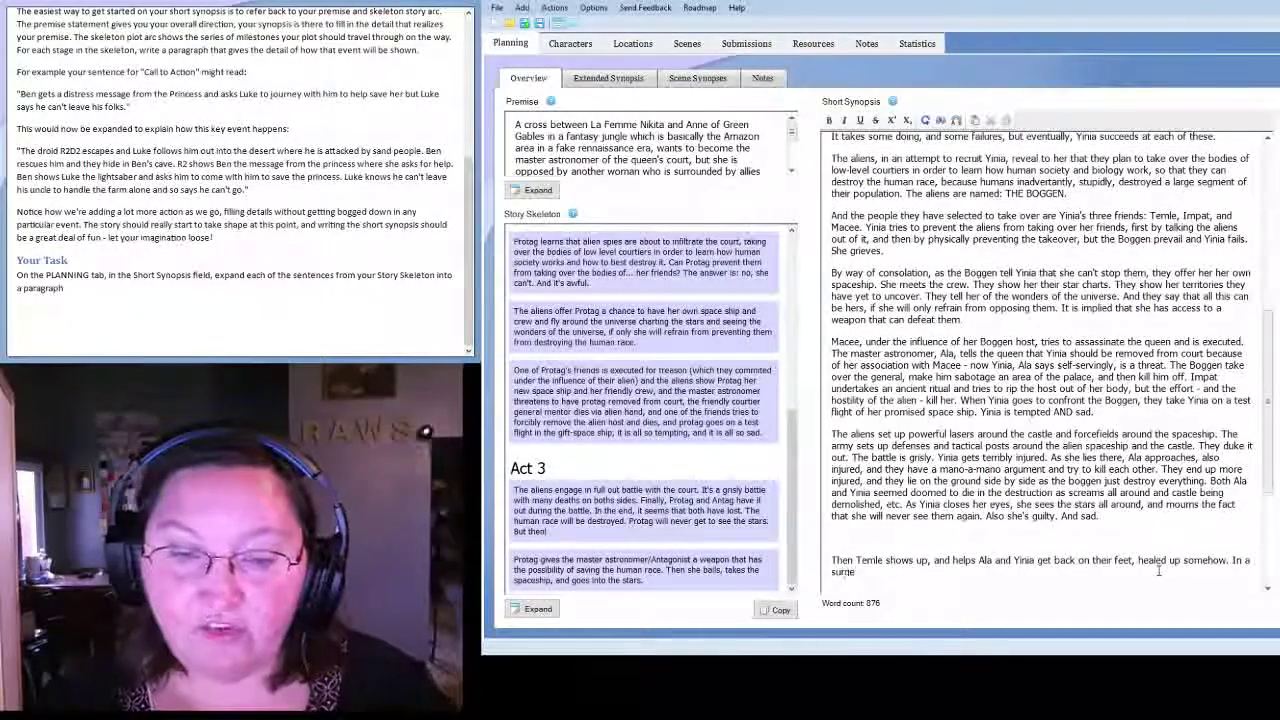
text( of brilliance that wi)
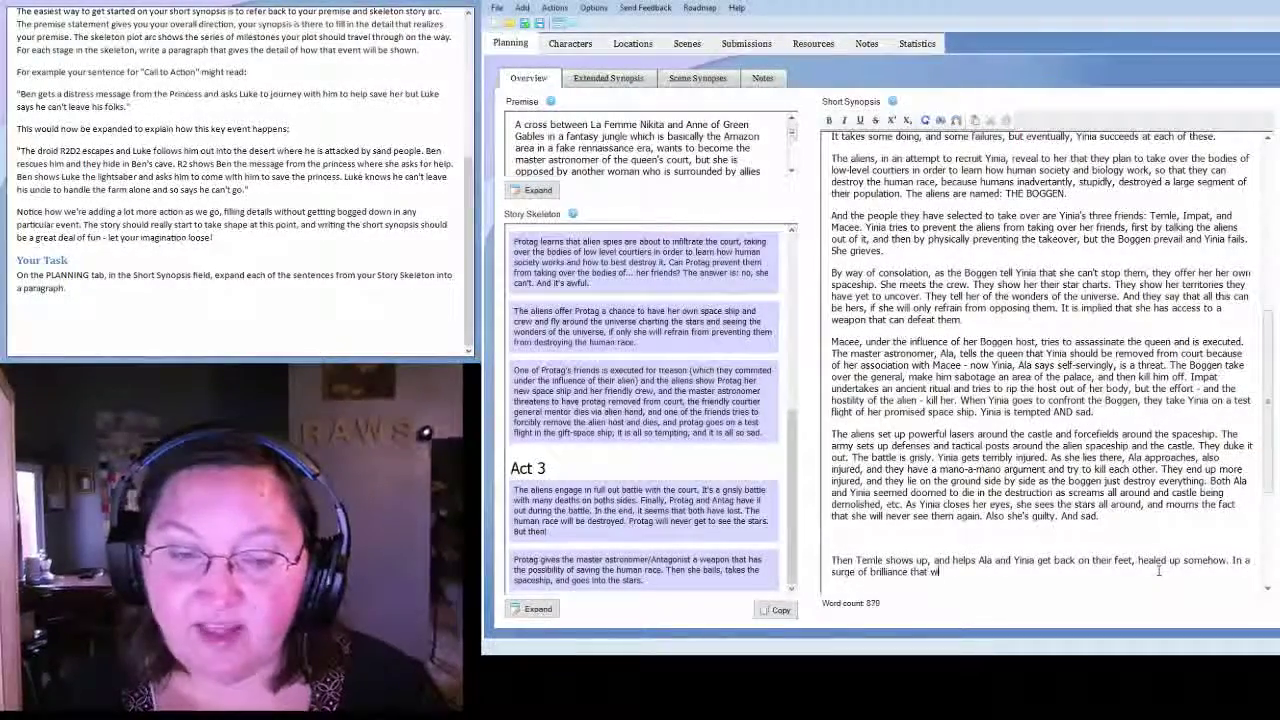
key(BackSpace)
text(e have fi)
text(reshadowed a )
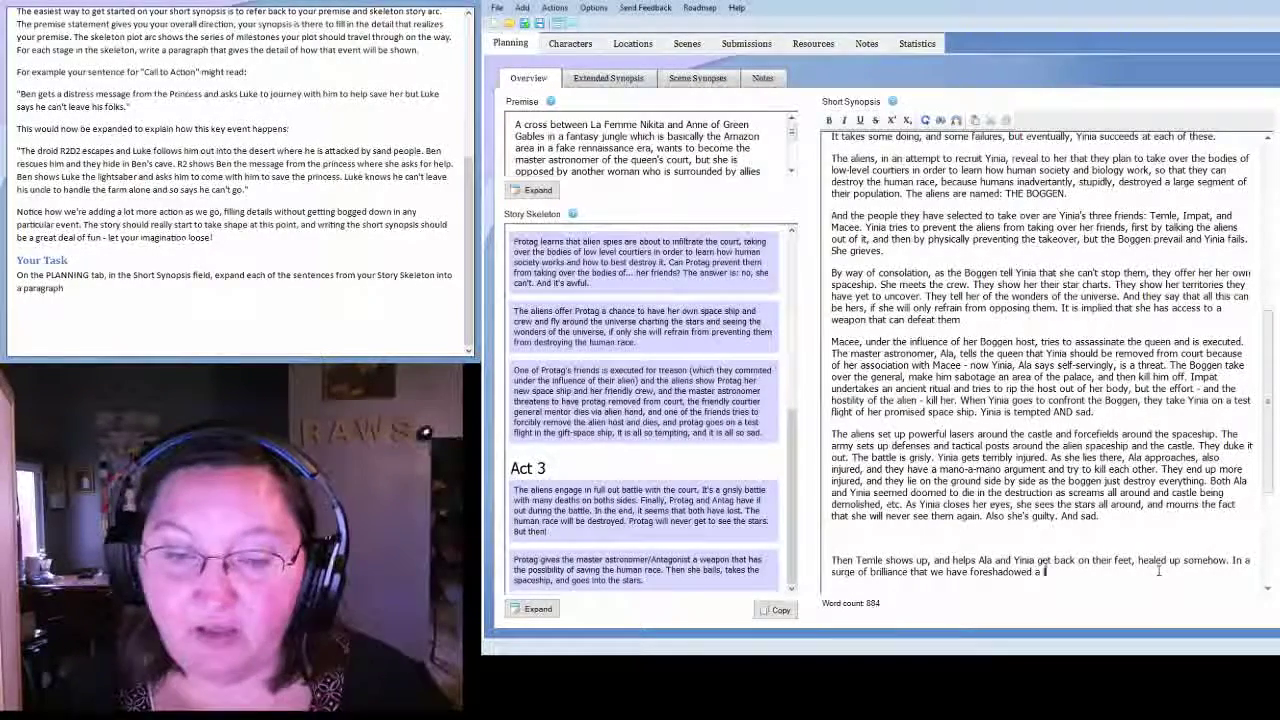
text(lot, Yinia)
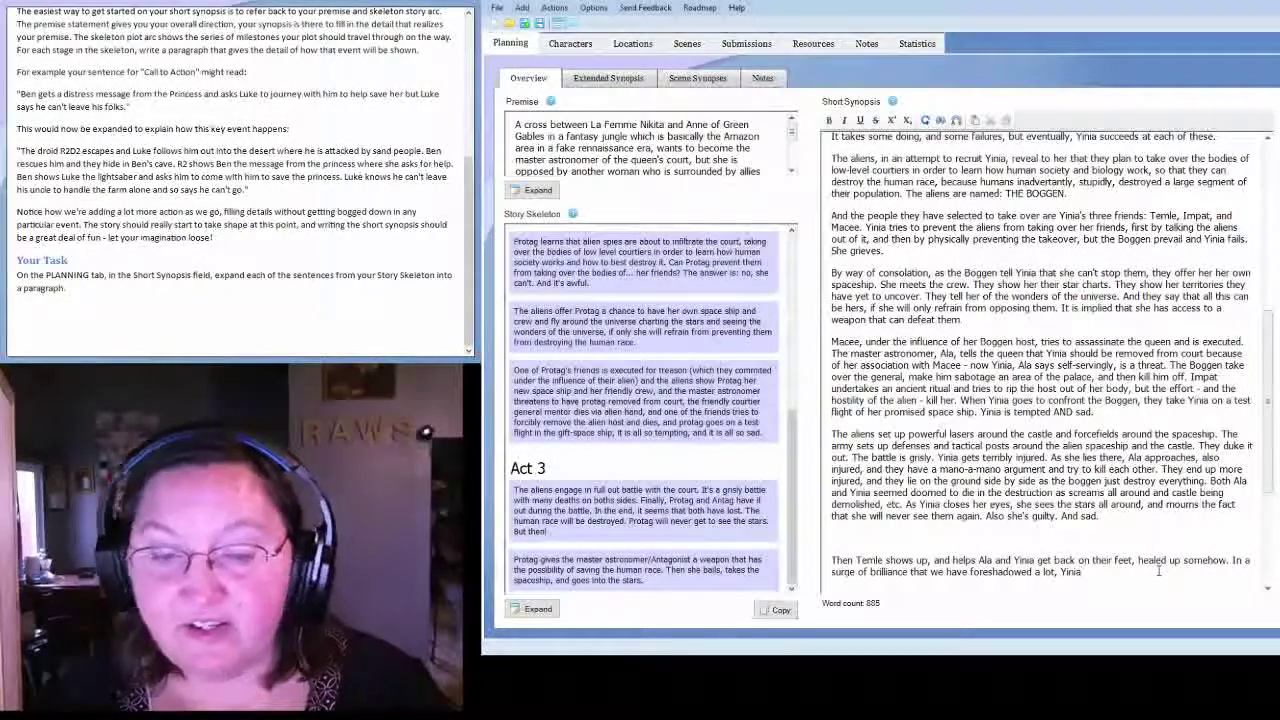
text( realizes that Ala should get the wea)
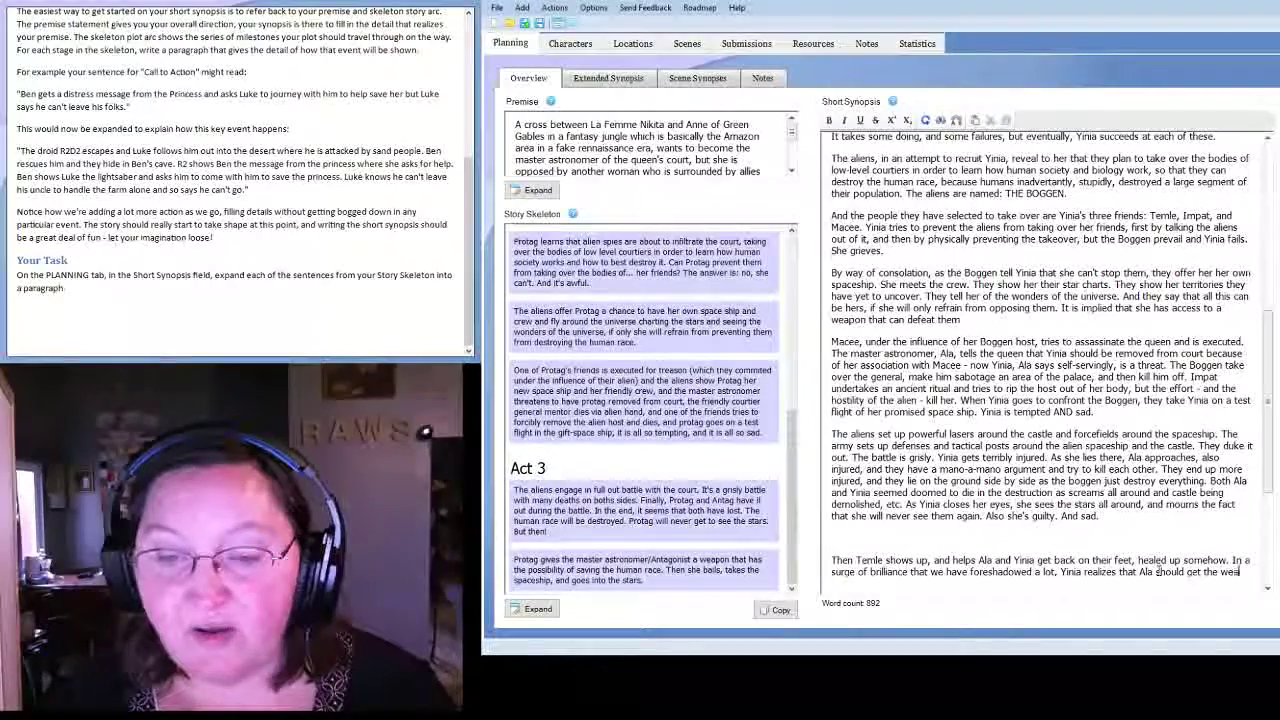
text(pon that ca)
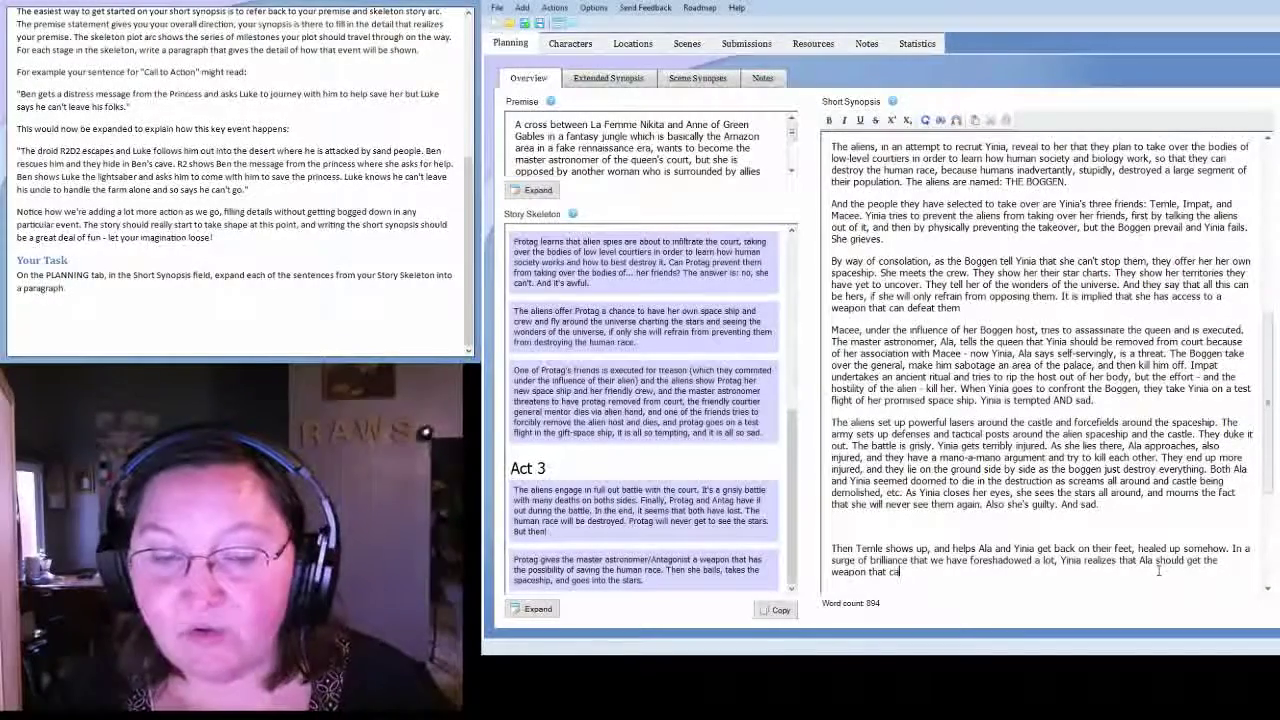
key(BackSpace)
text(ould possib)
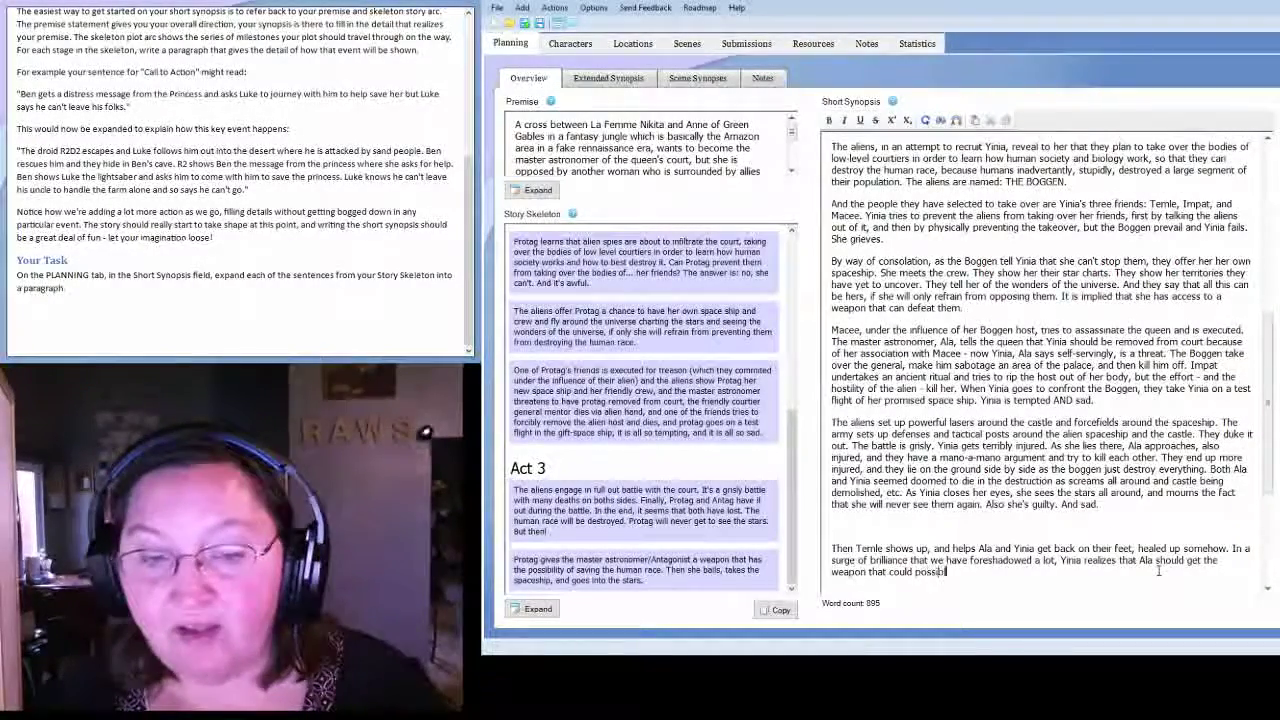
text(ly defeat the aliens. the boggen. Wi)
Add "When the battle has subsided with no clear winner but heavy damage on both sides, Yinia crawls to the spaceship, where" to the last paragraph.
text(en )
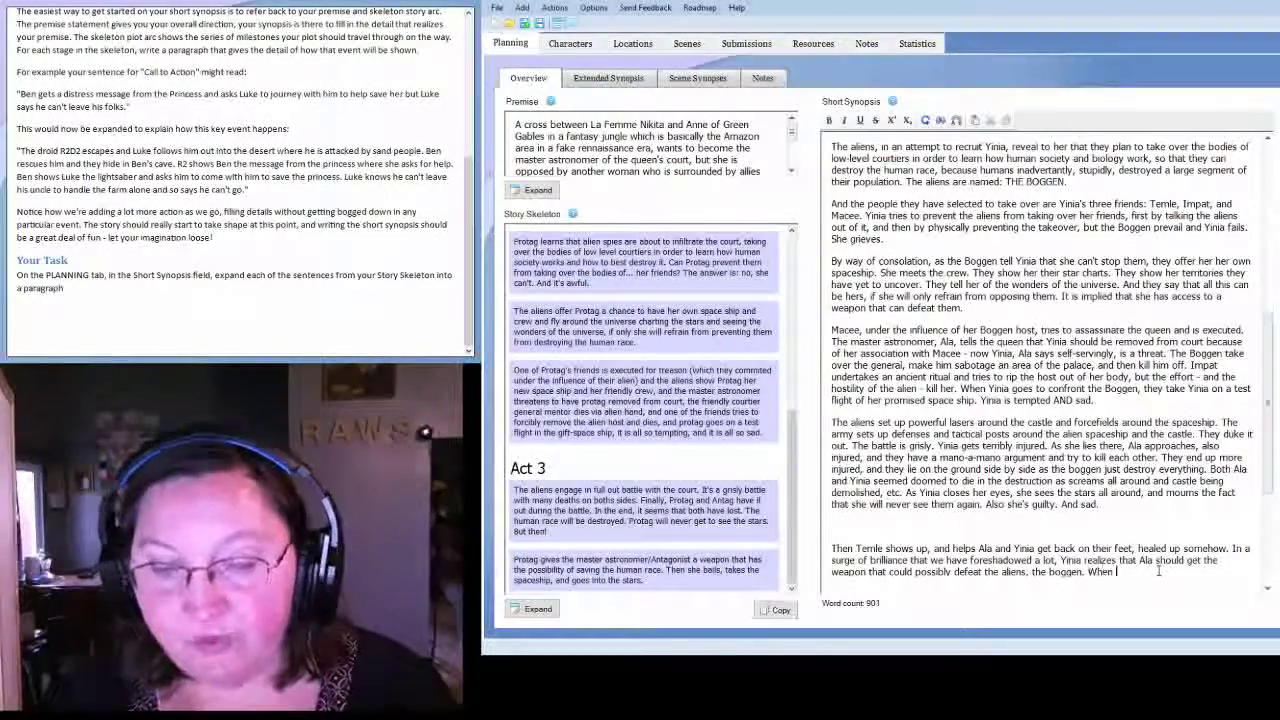
text(the battle has su)
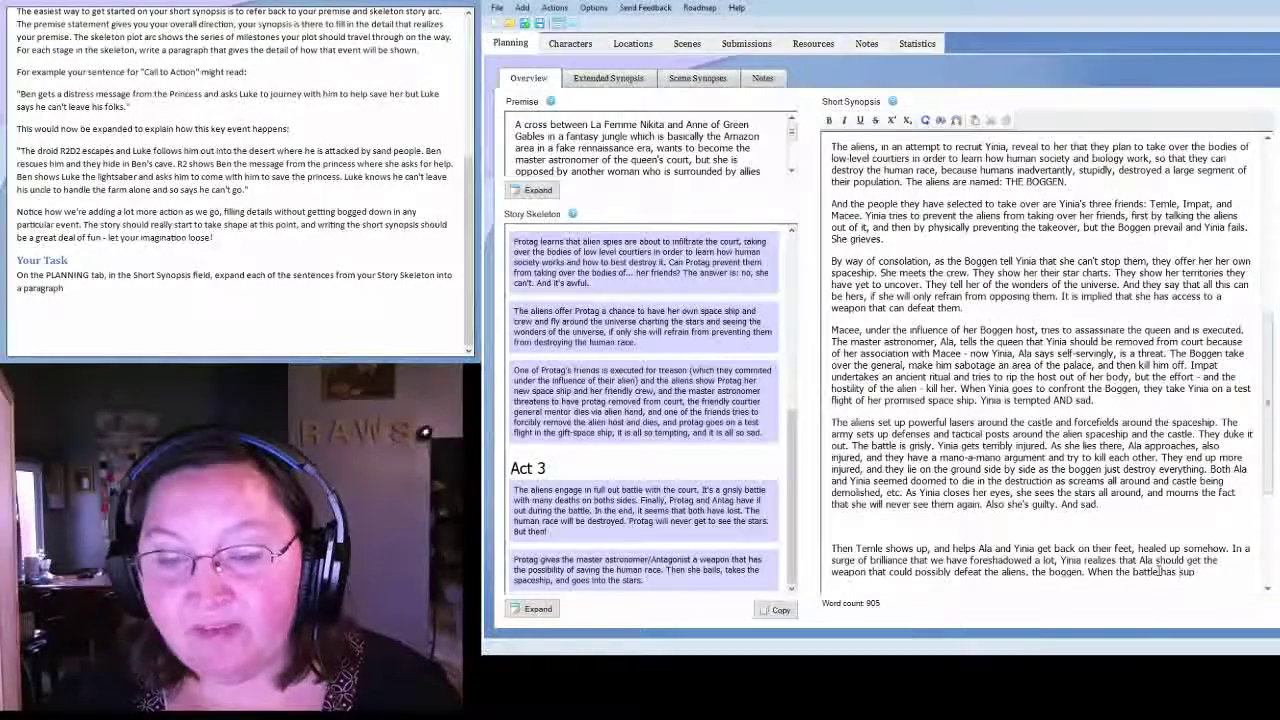
text(bsided wi)
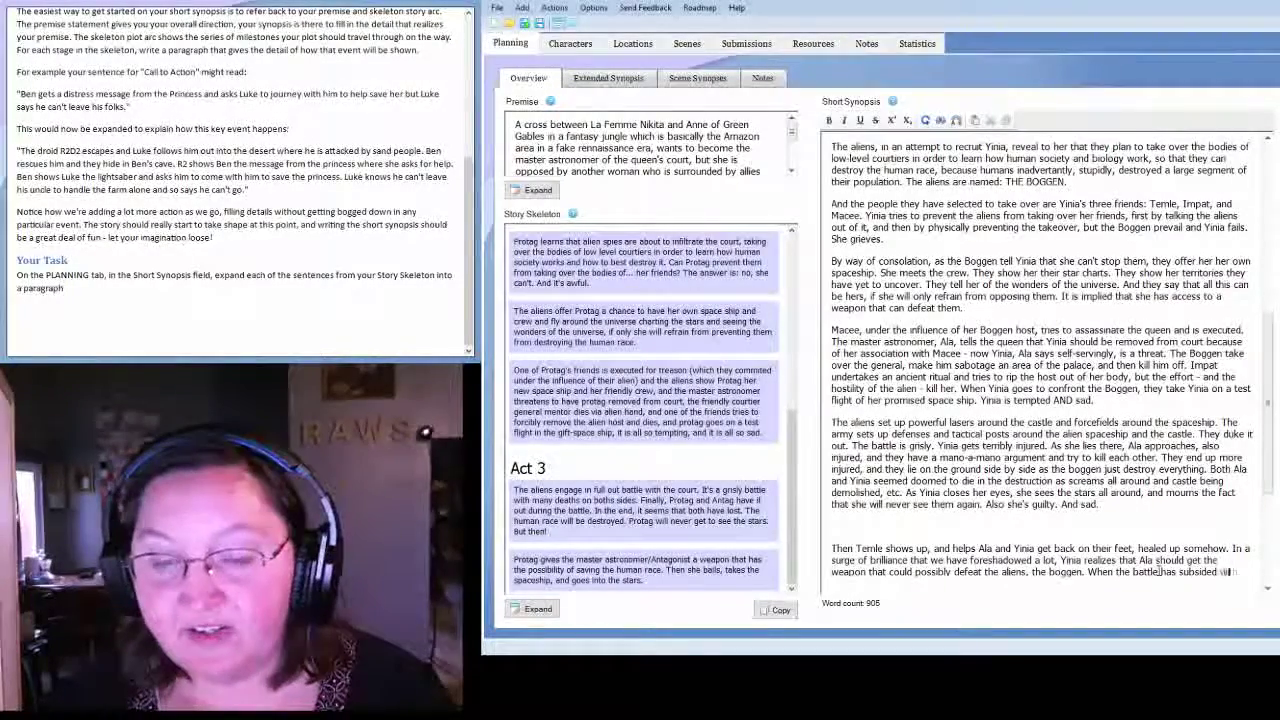
text(th no clear winn)
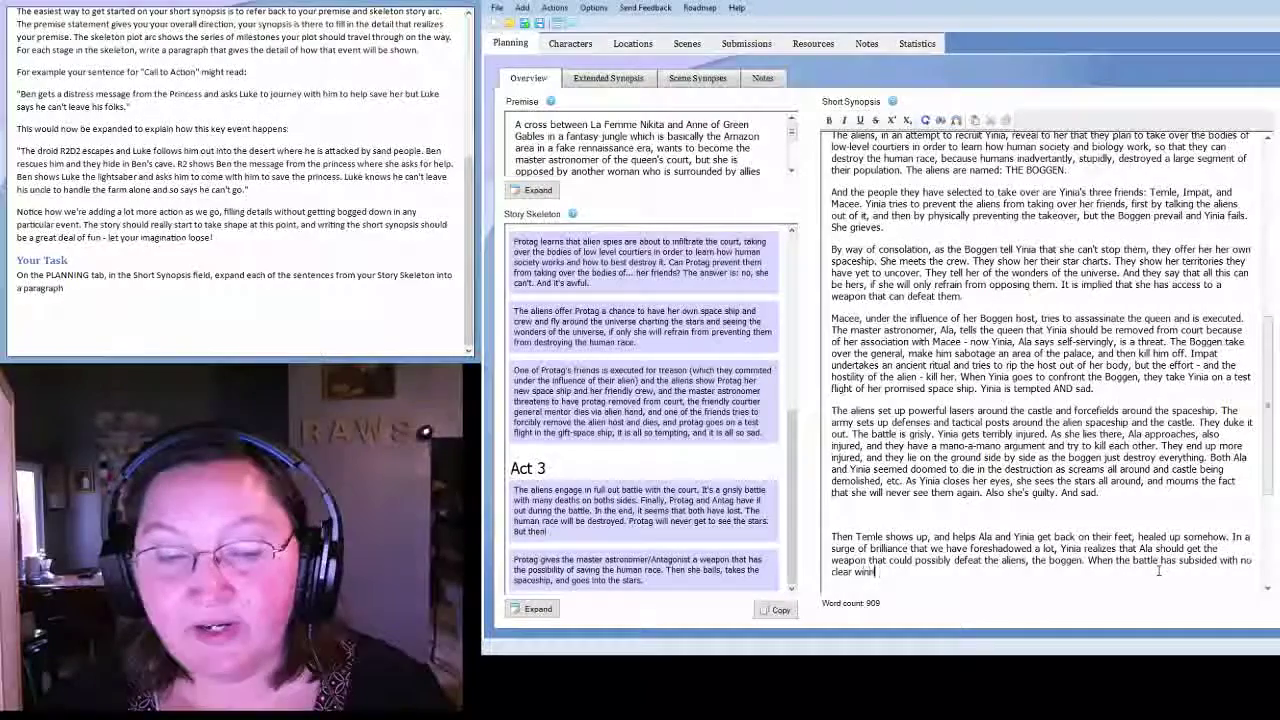
text(er but heavy d)
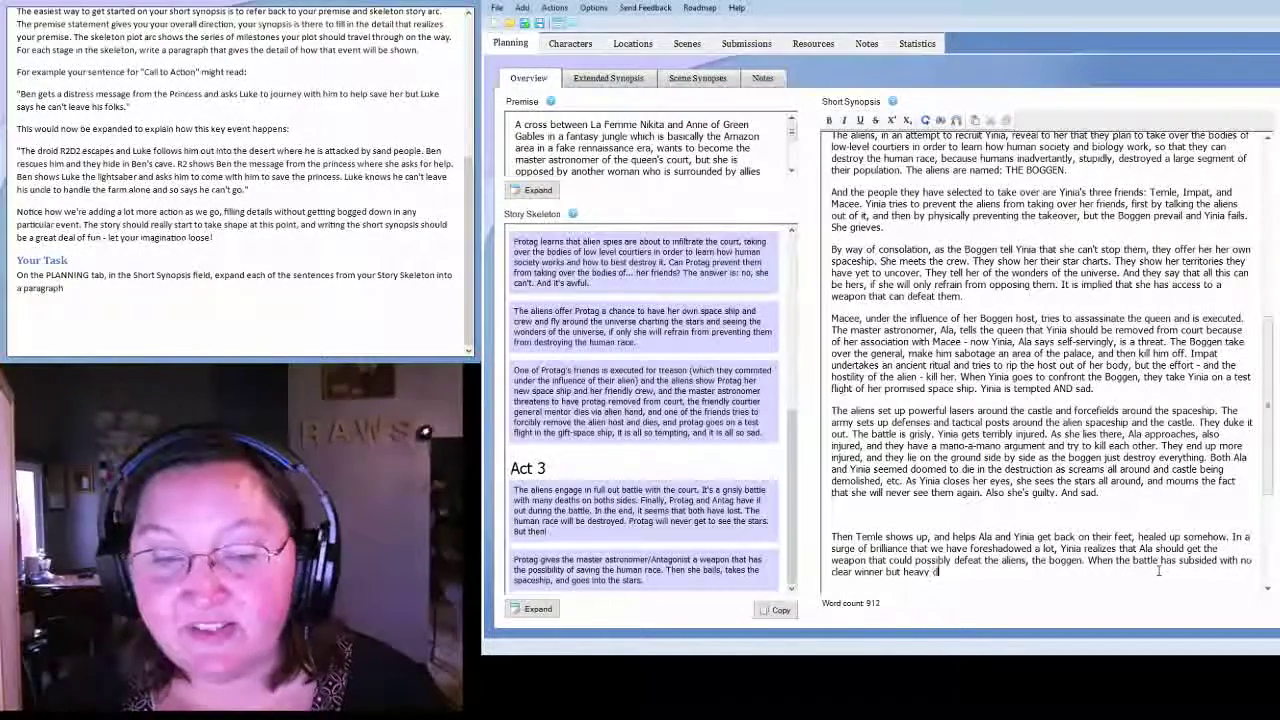
text(amage on)
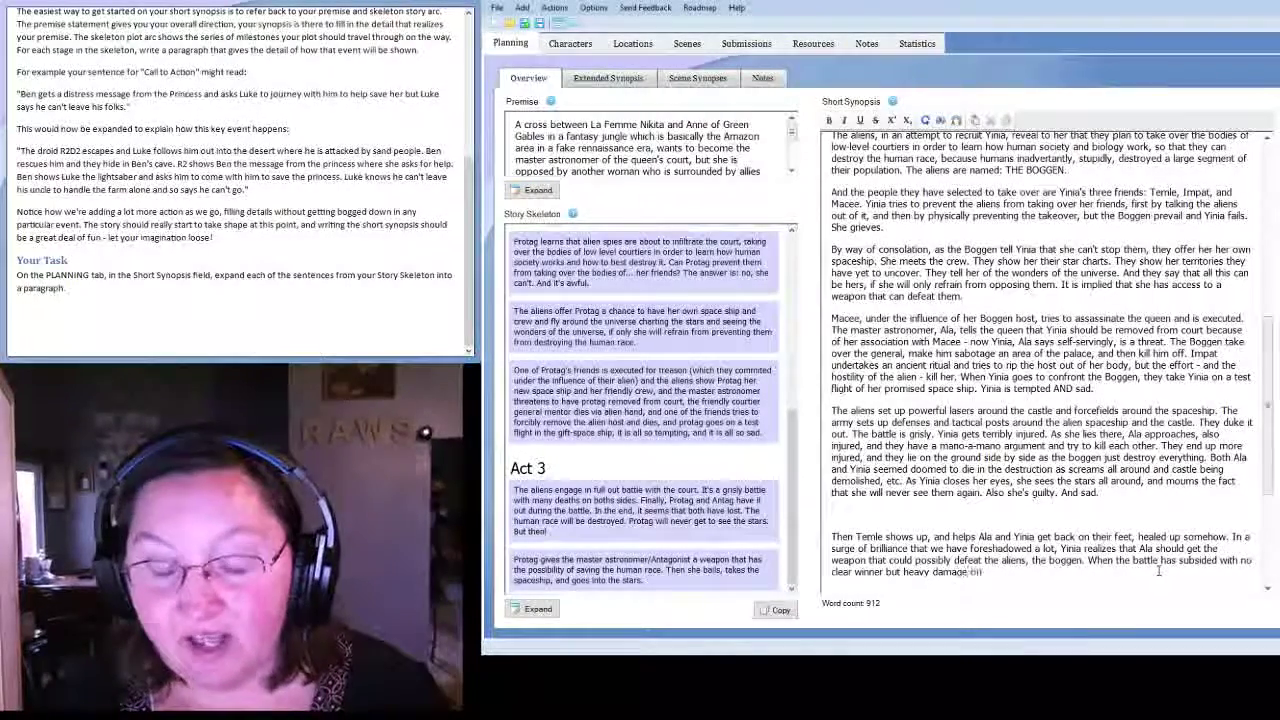
text( both sides. )
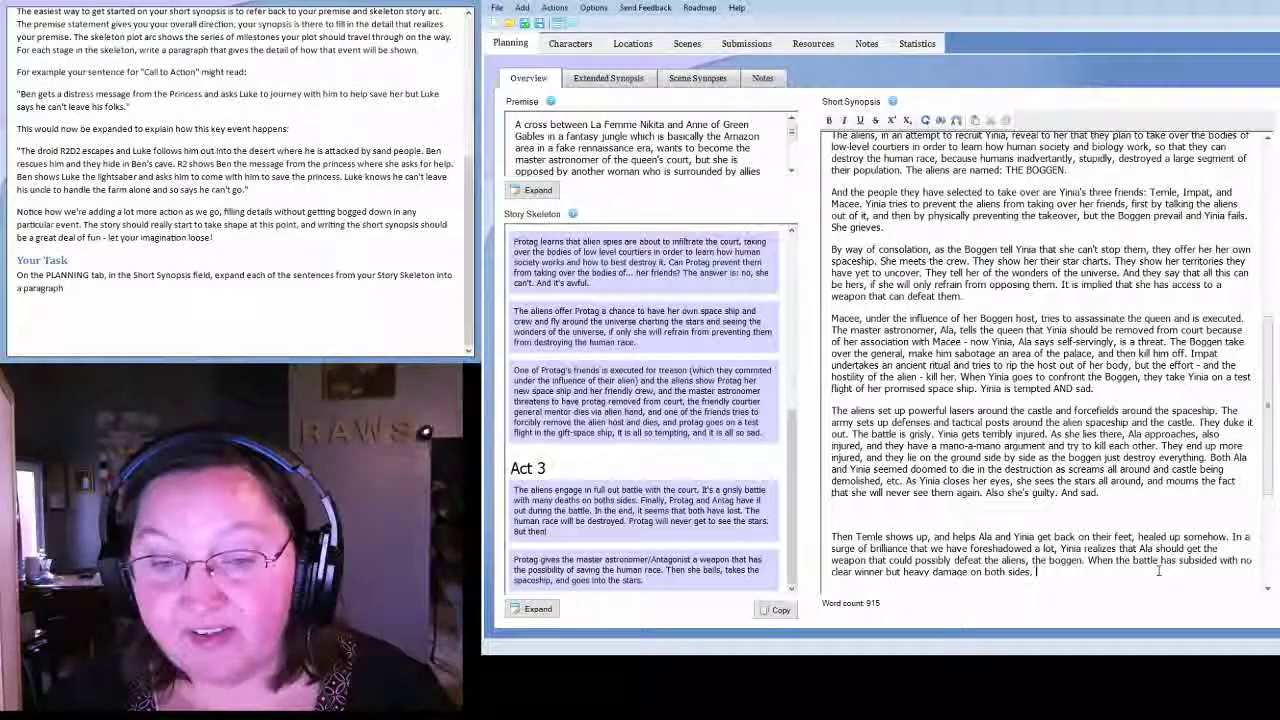
text(Yinia crawl)
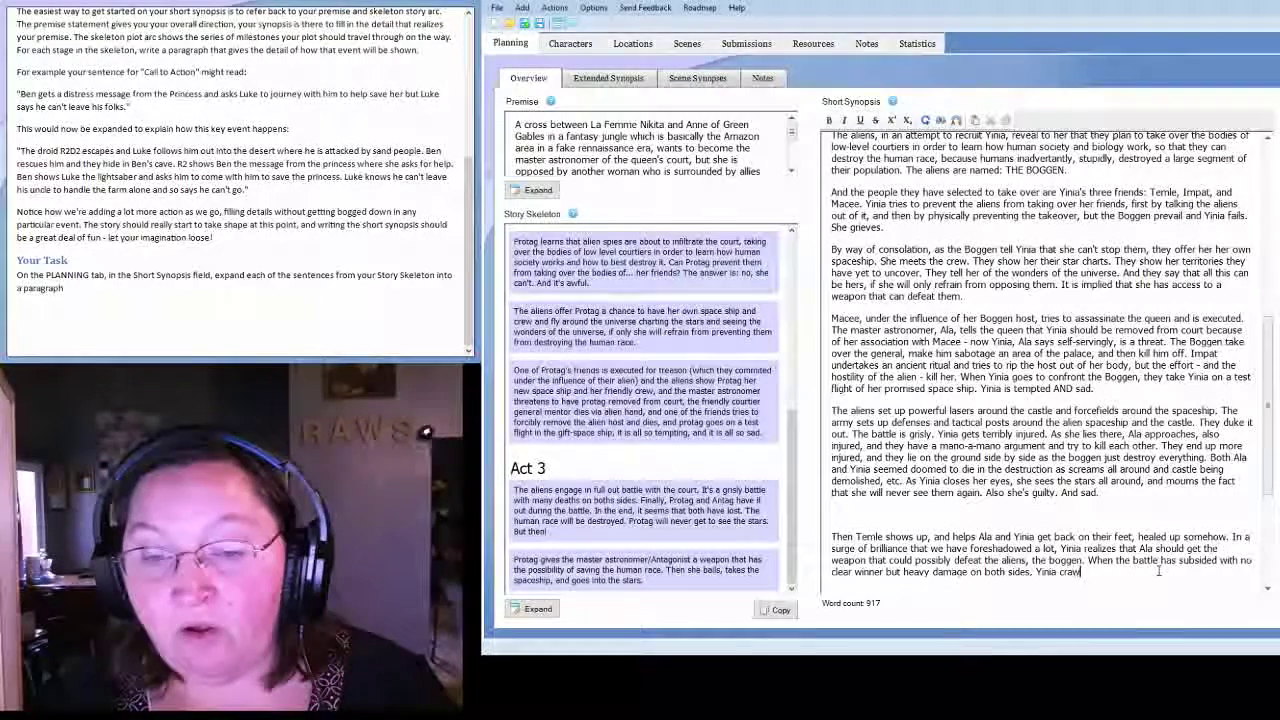
text(s to the spaceship)
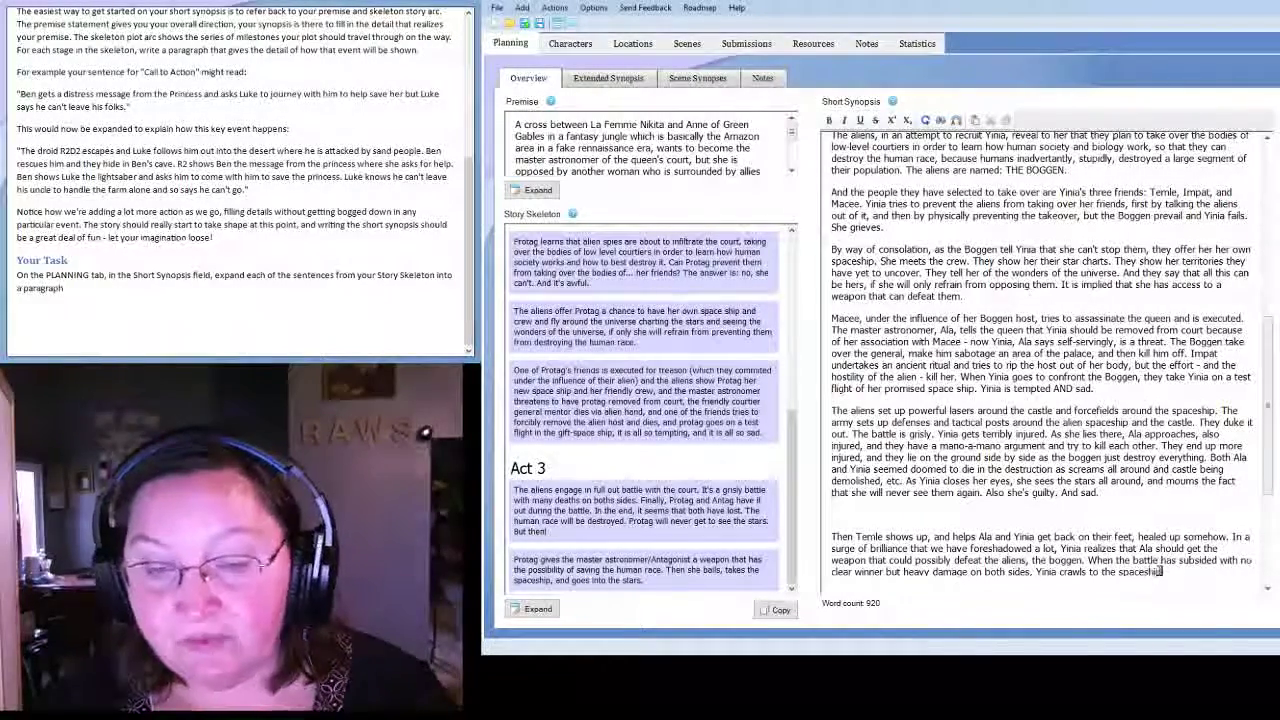
text(. where the)
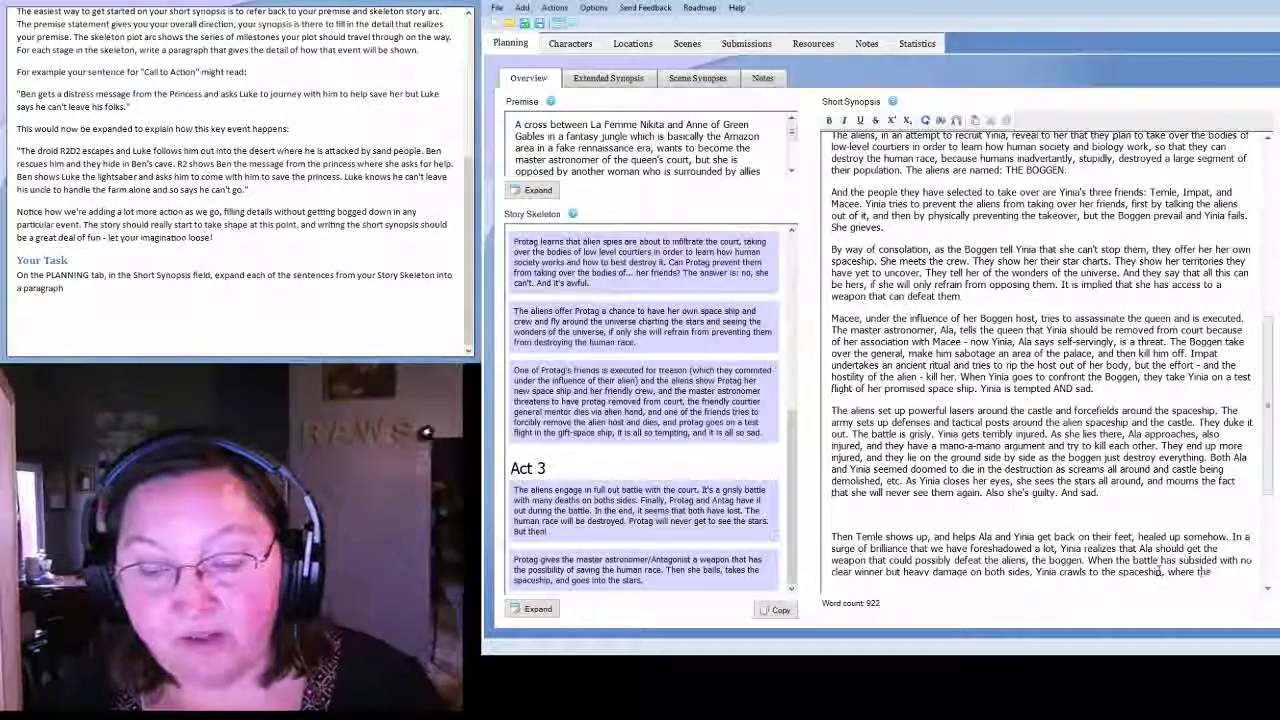
text( Boggen gi)
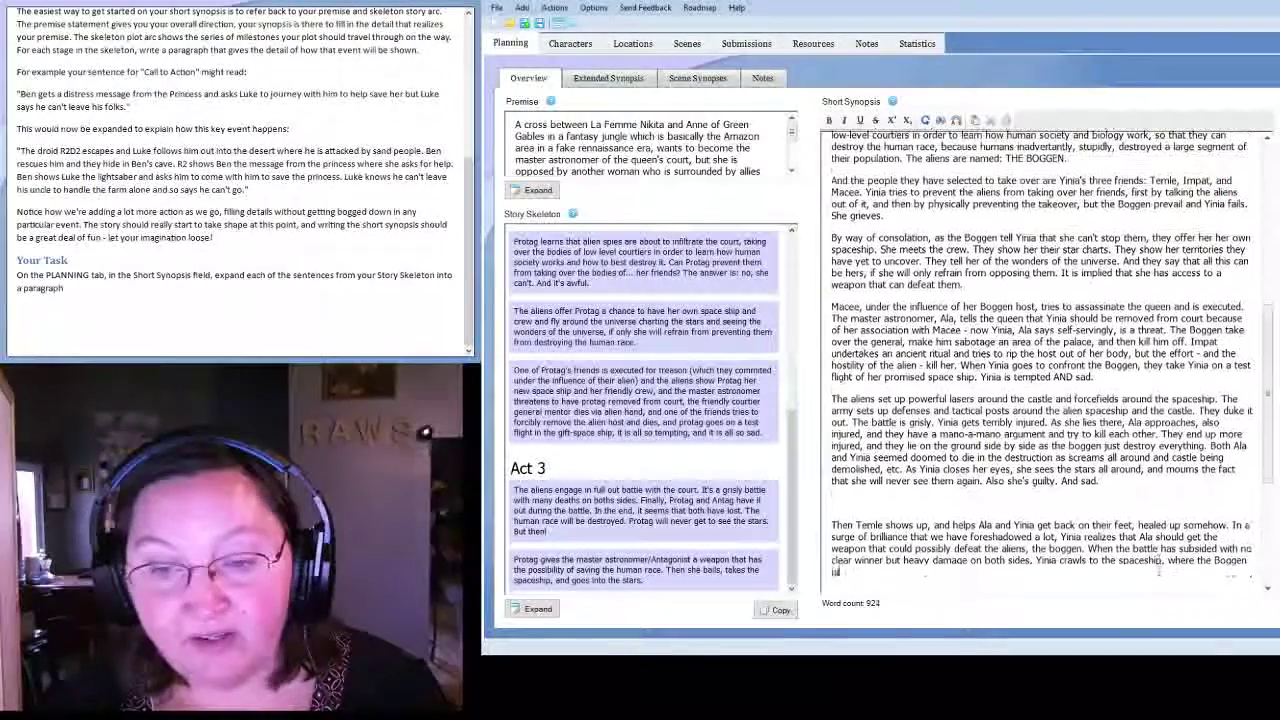
key(BackSpace)
key(BackSpace)
key(BackSpace)
key(BackSpace)
key(BackSpace)
key(BackSpace)
key(BackSpace)
key(BackSpace)
key(BackSpace)
key(BackSpace)
key(BackSpace)
key(BackSpace)
key(BackSpace)
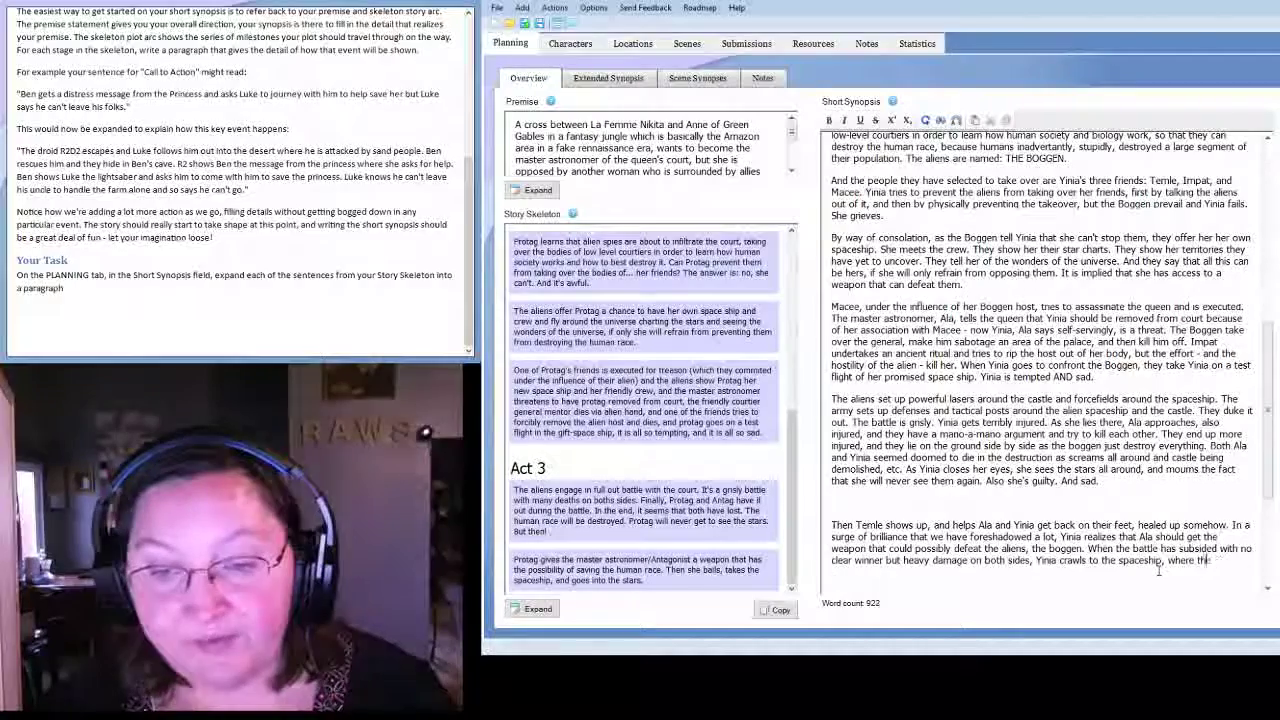
Finish the sentence with "she promises to oppose the Boggen no more, and she takes her spaceship and goes up to the stars beyond.".
text(she promises)
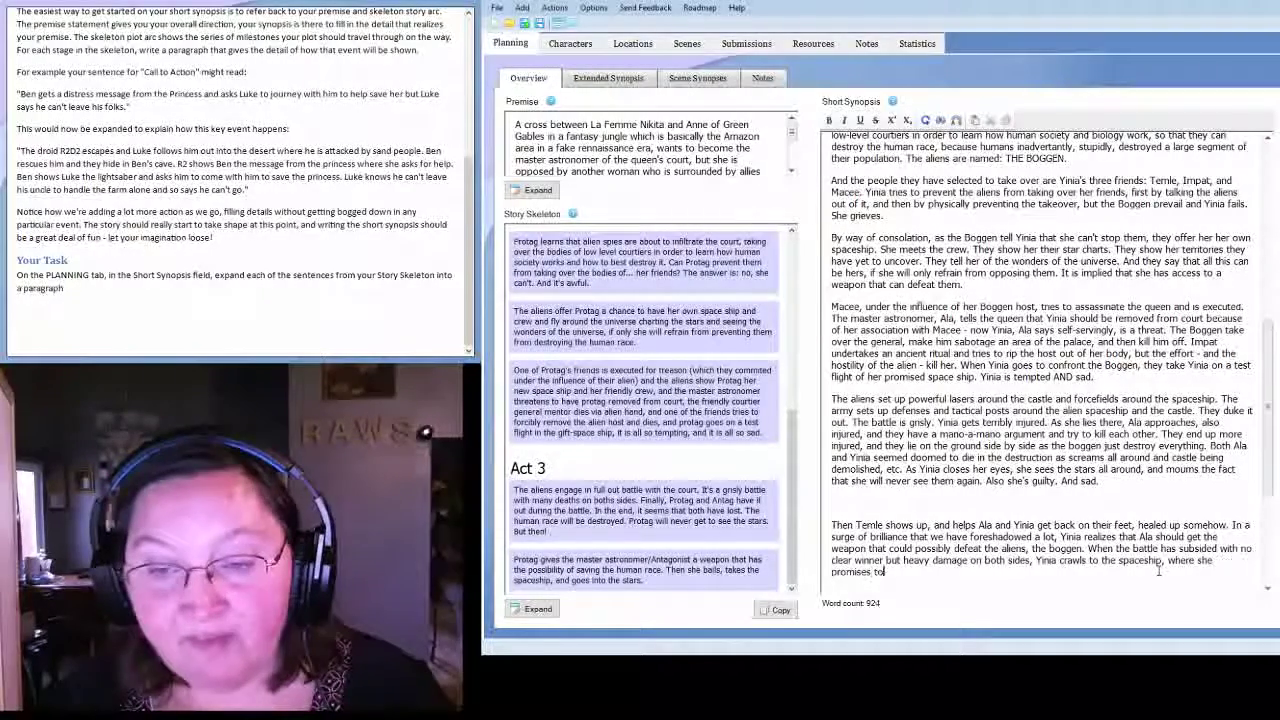
text( to oppose the Boggen no more.)
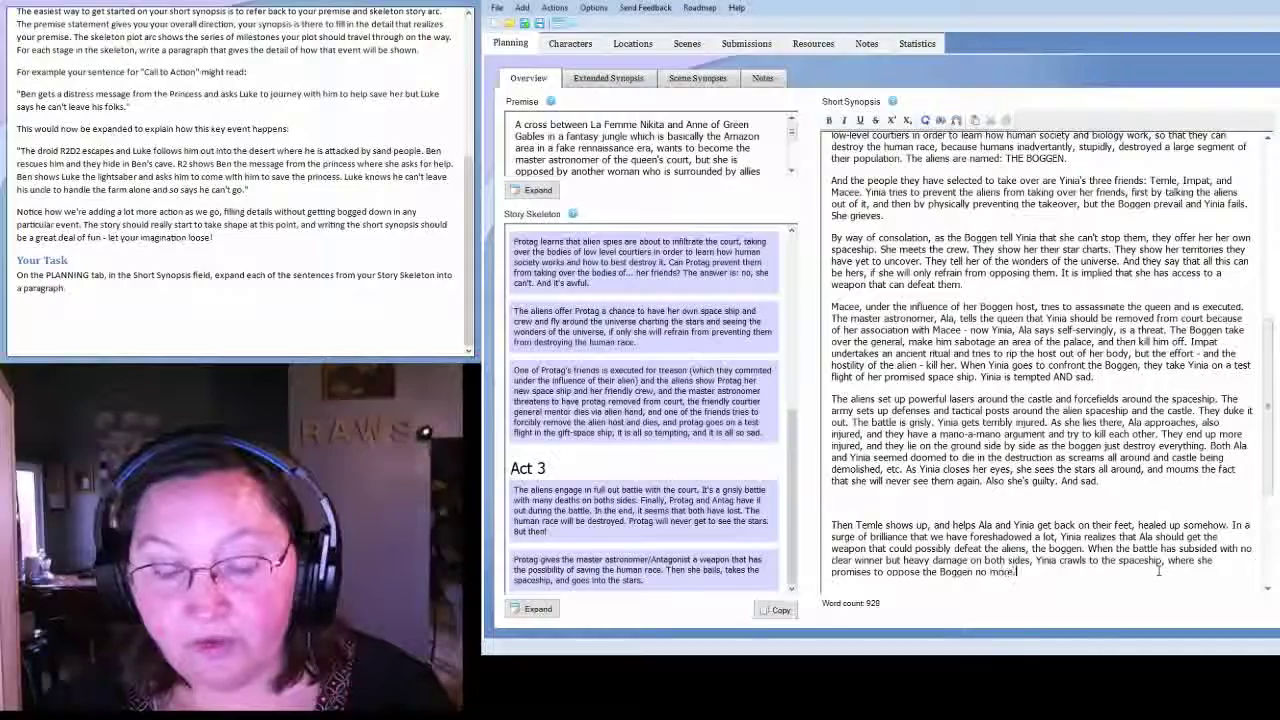
key(BackSpace)
text(, and sh)
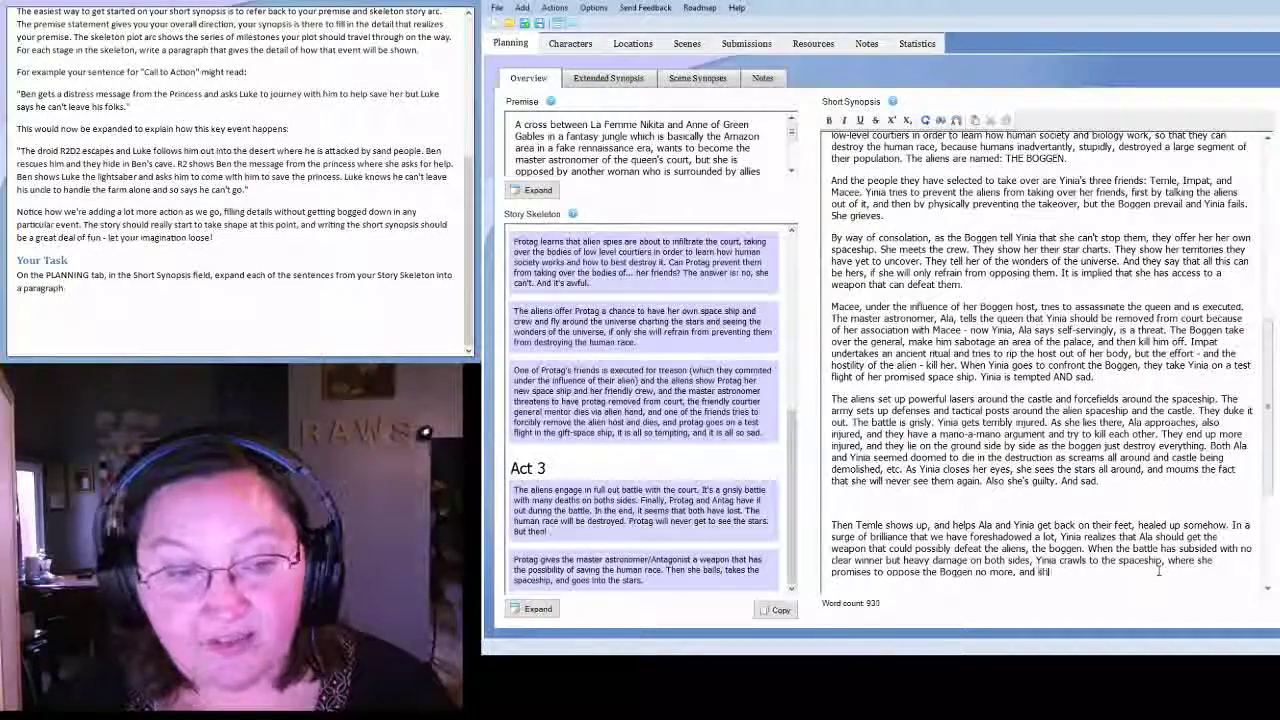
text(e takes h)
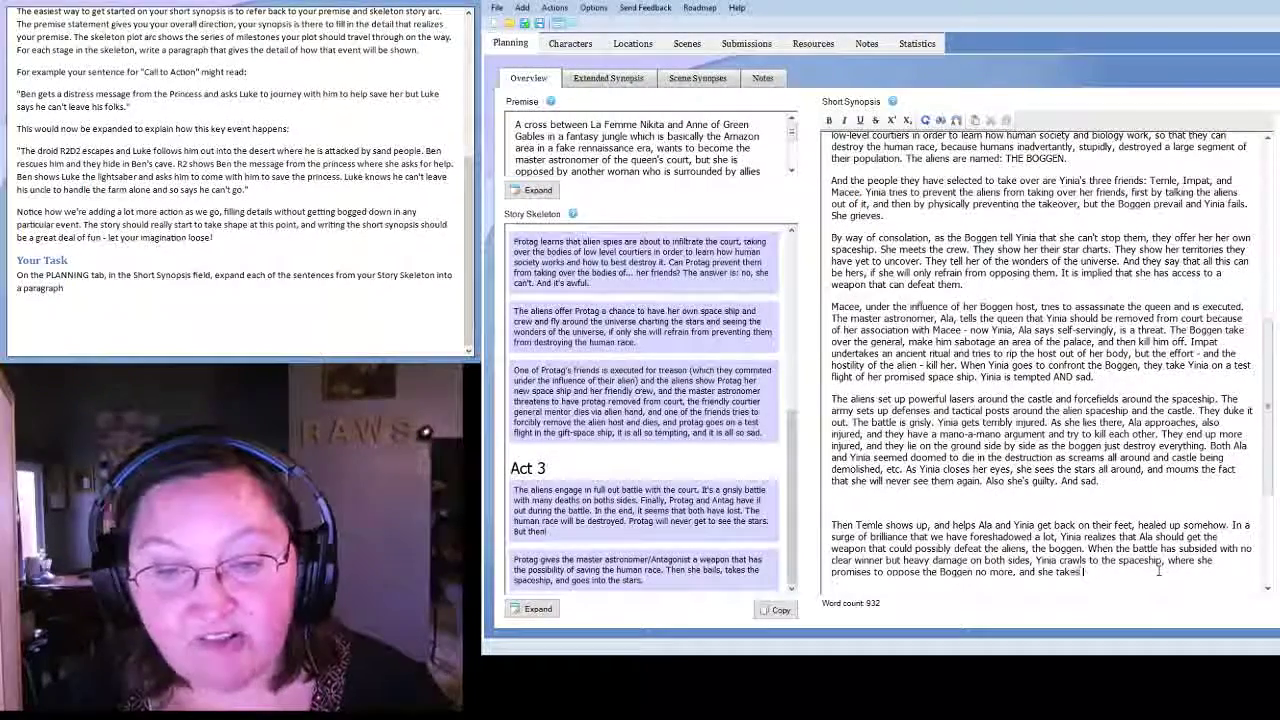
text(er spaceship and)
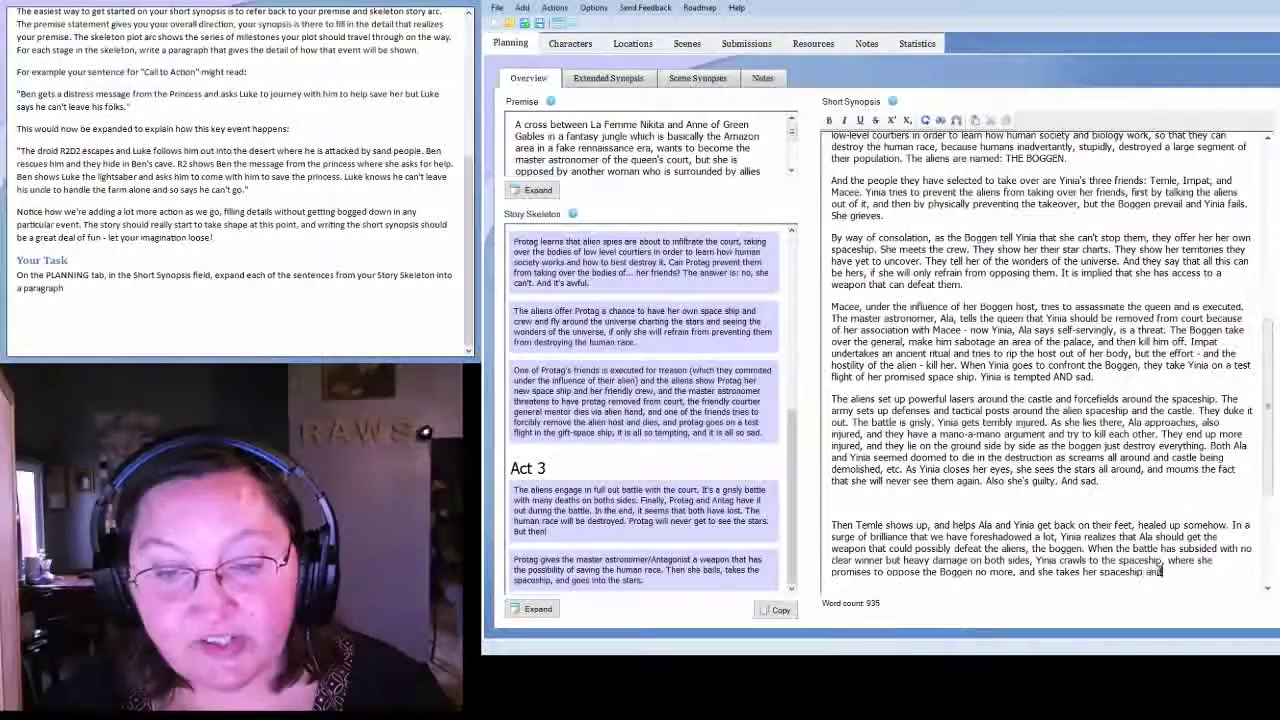
text( goes up to the sta)
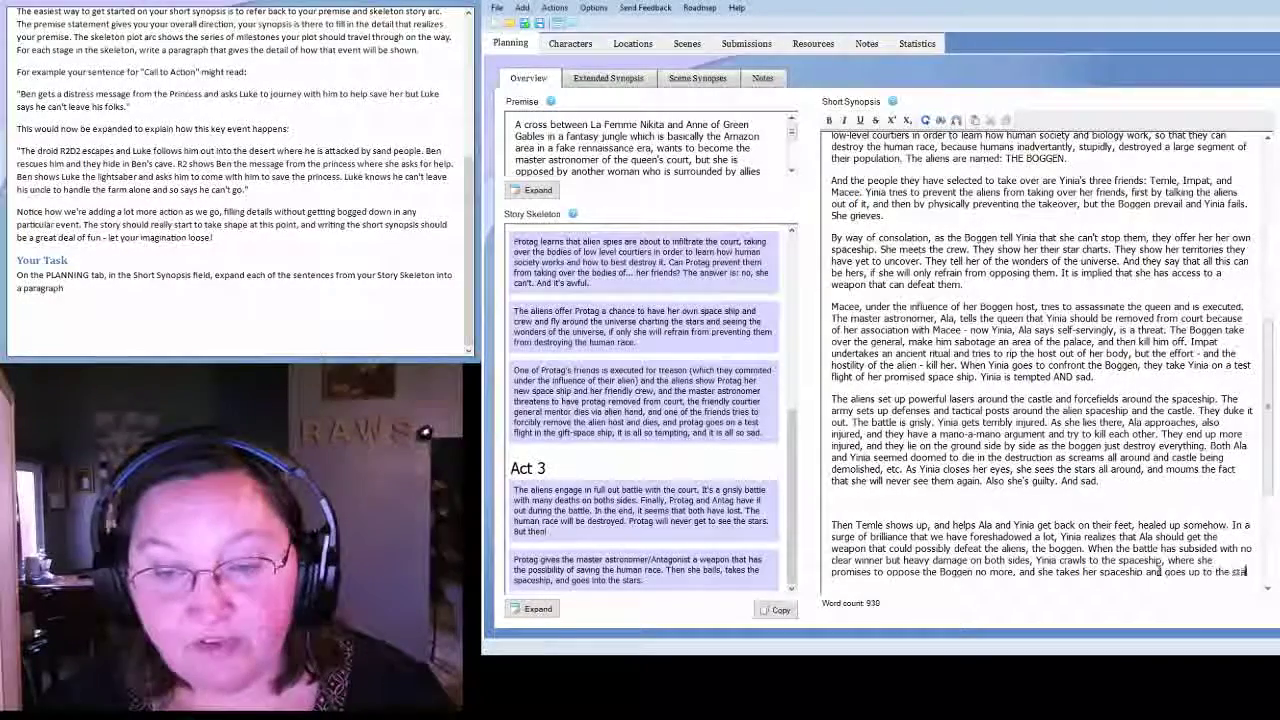
text(rs beyond.)
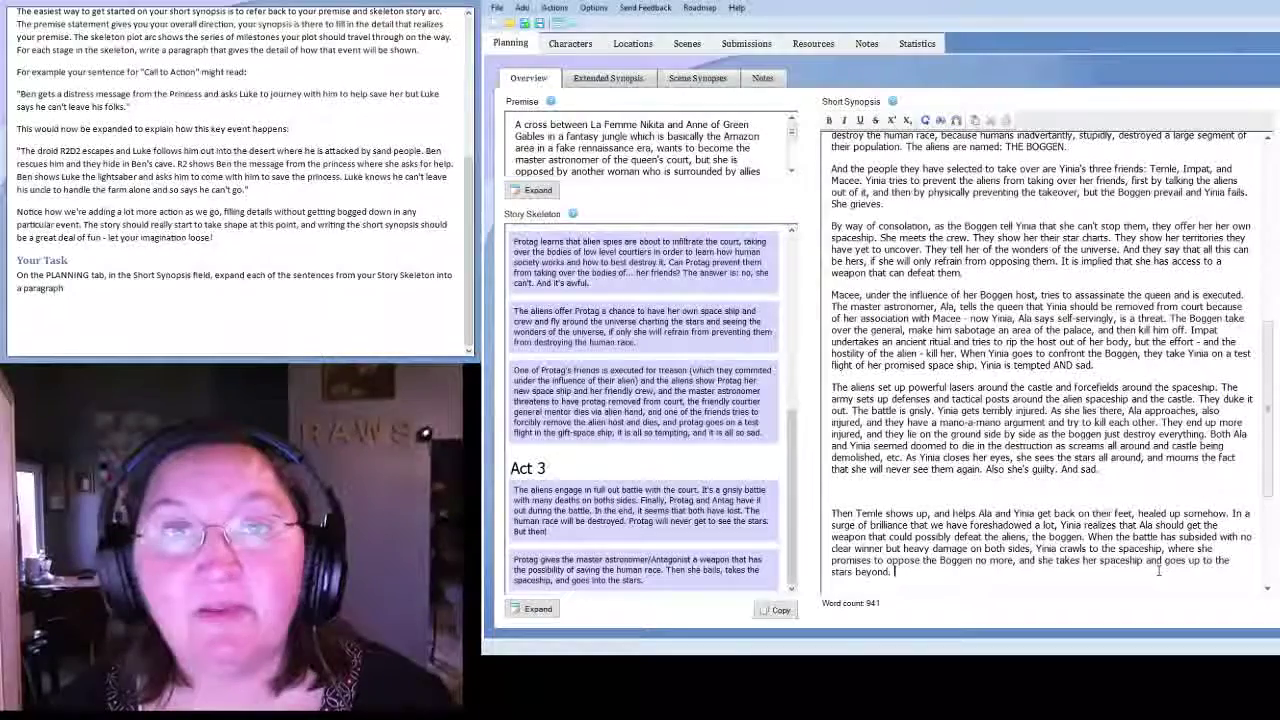